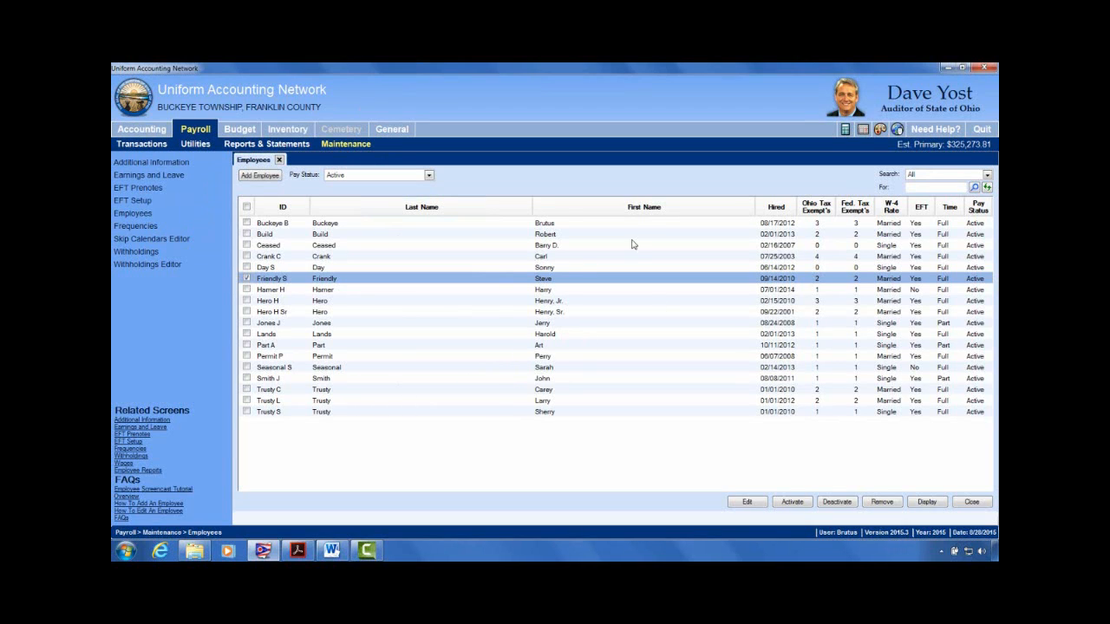
Step: Switch the selection to the part-time employee hired 08/08/2011 and bring up the Edit options
left_click(246, 279)
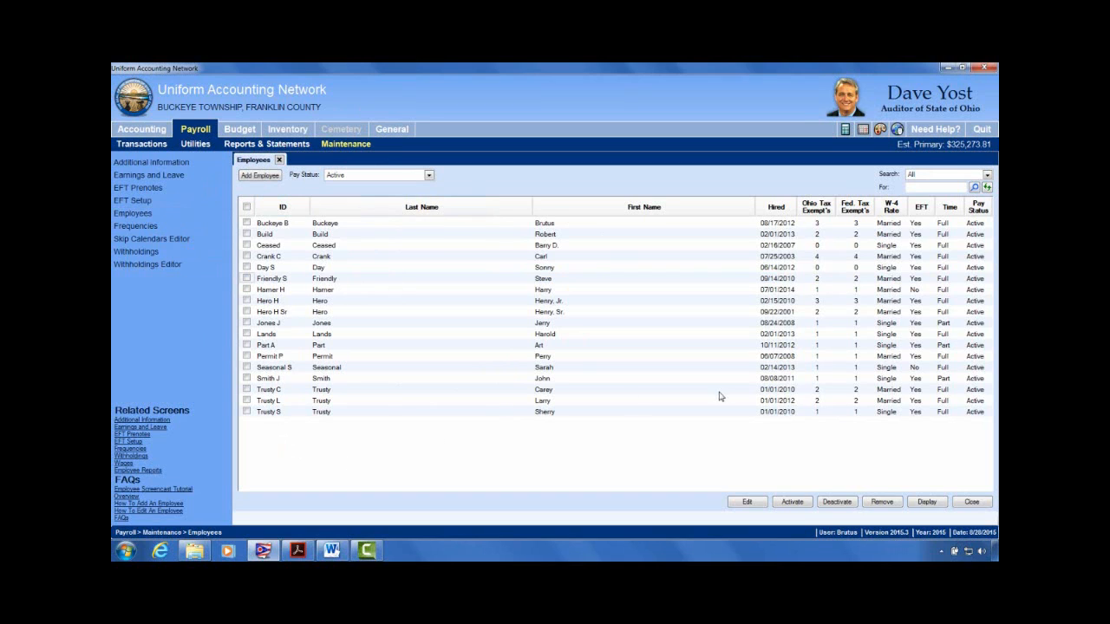
left_click(247, 380)
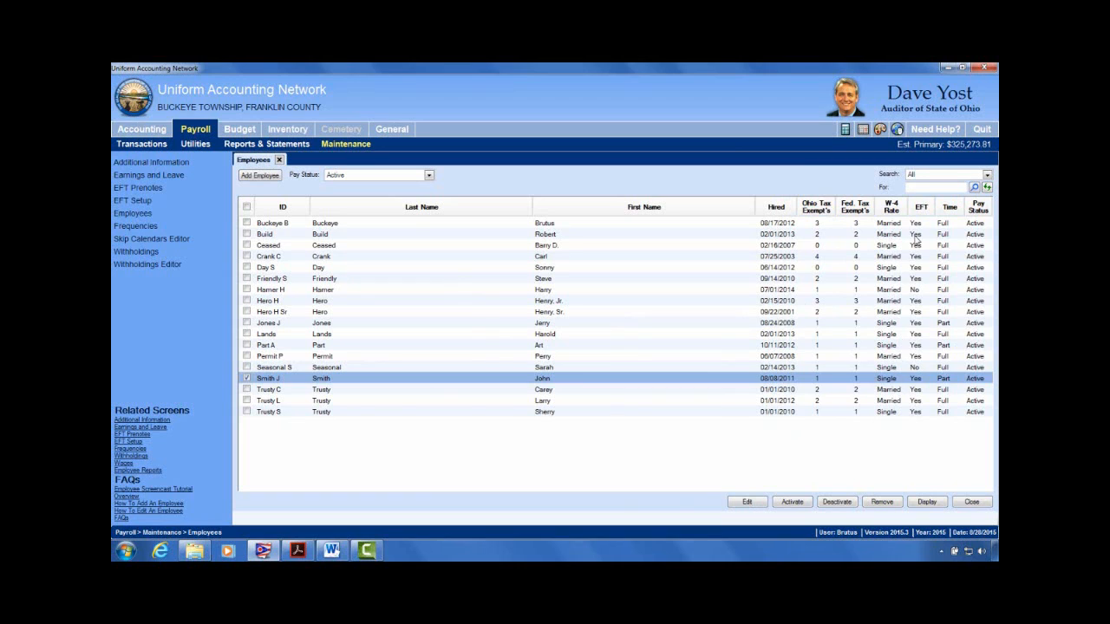
left_click(759, 505)
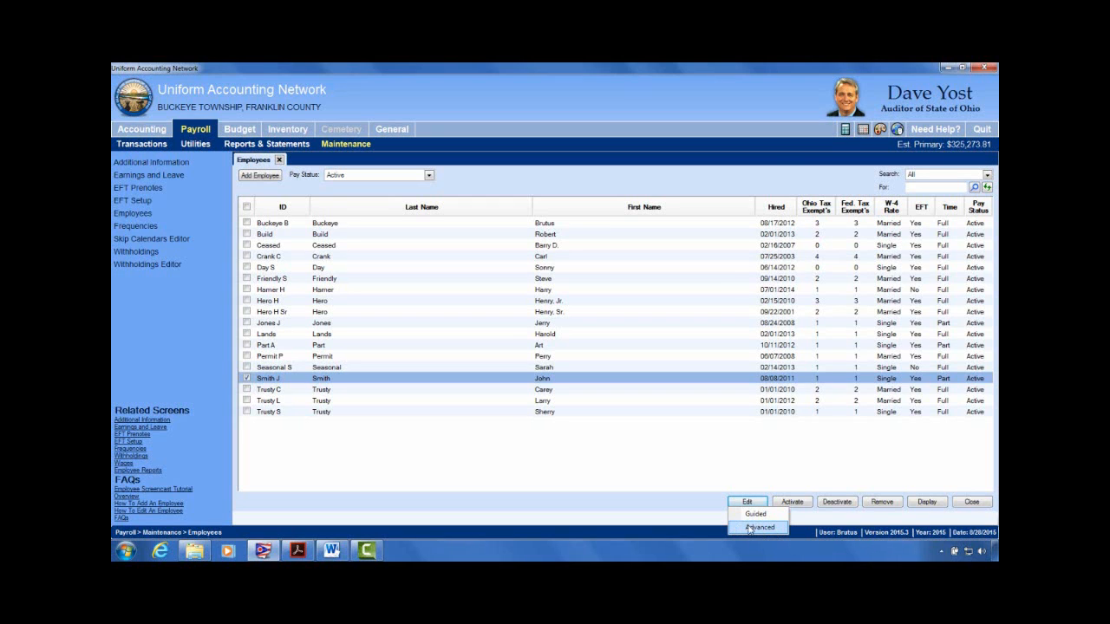
Step: Open the employee's record in Advanced edit mode and reposition the Edit Employee window
left_click(757, 528)
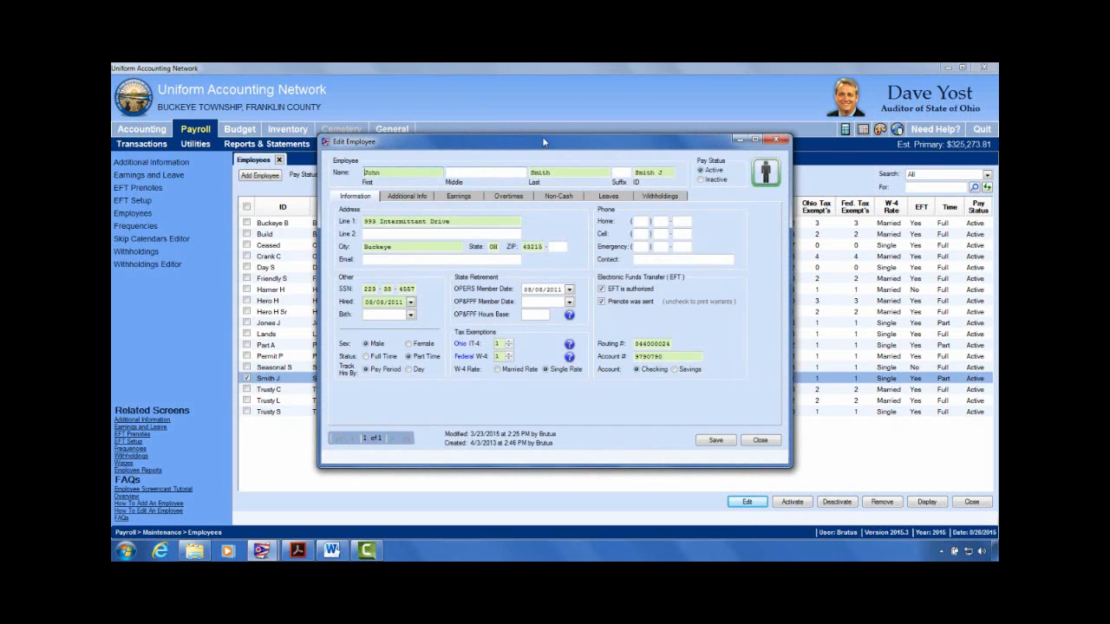
left_click_drag(595, 149, 622, 114)
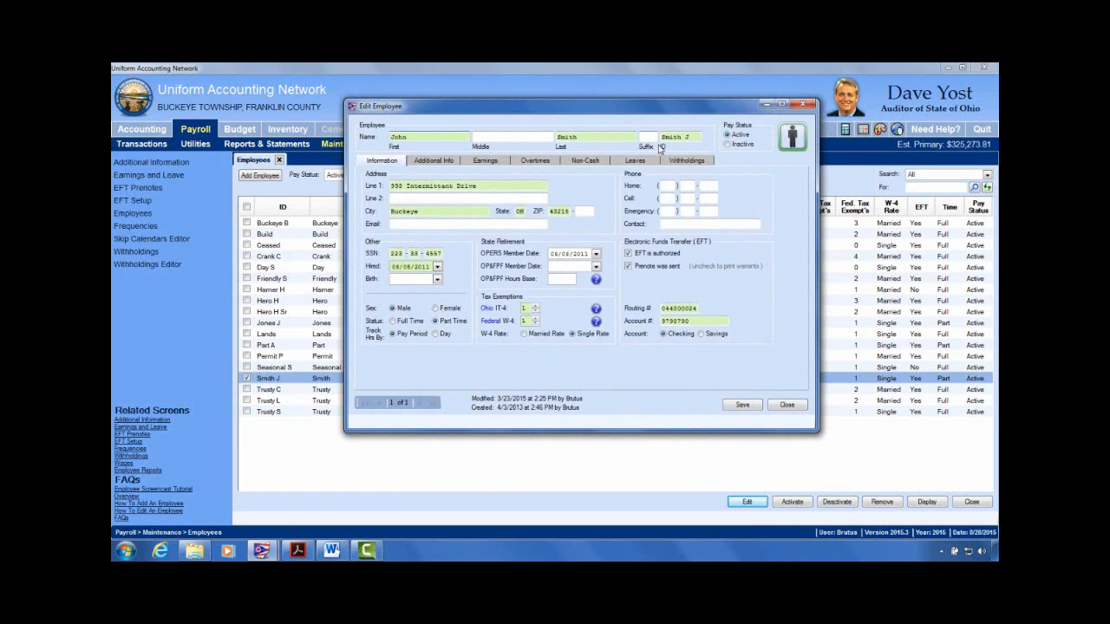
left_click_drag(619, 113, 584, 108)
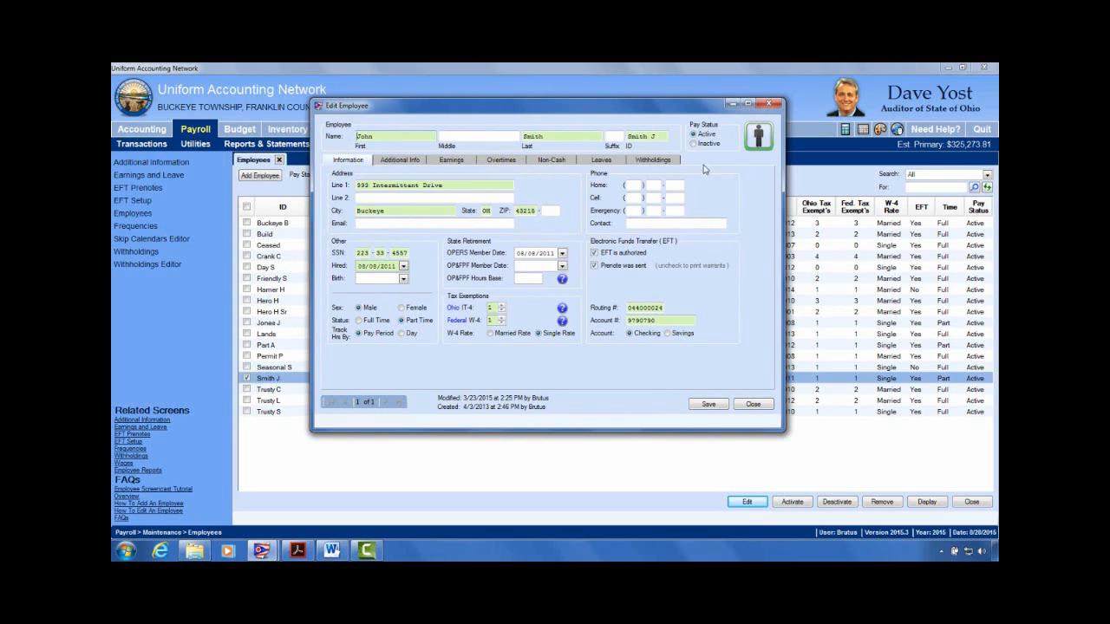
Step: Review Additional Info, Overtimes, Non-Cash, Leaves, Withholdings and Information tabs, finishing on Earnings
left_click(381, 161)
left_click(445, 161)
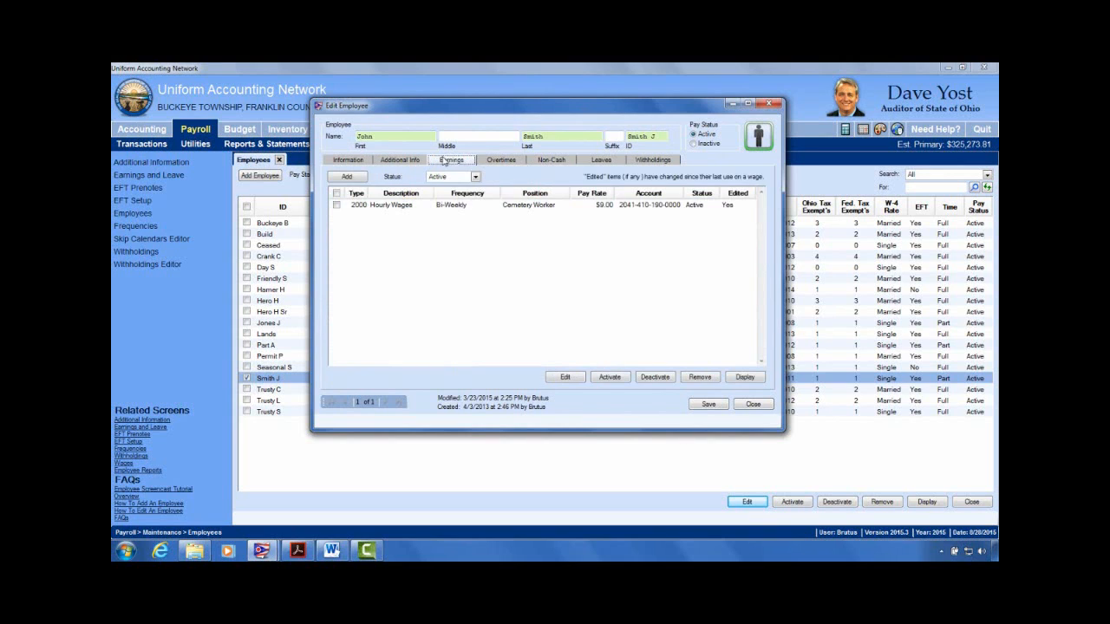
left_click(508, 166)
left_click(552, 161)
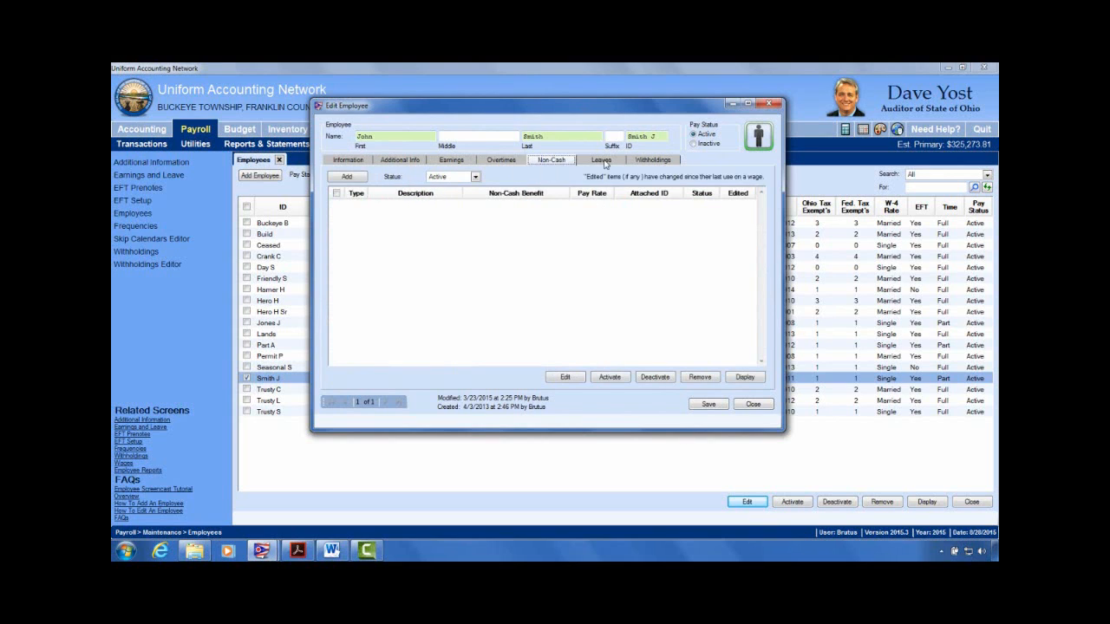
left_click(601, 161)
left_click(657, 162)
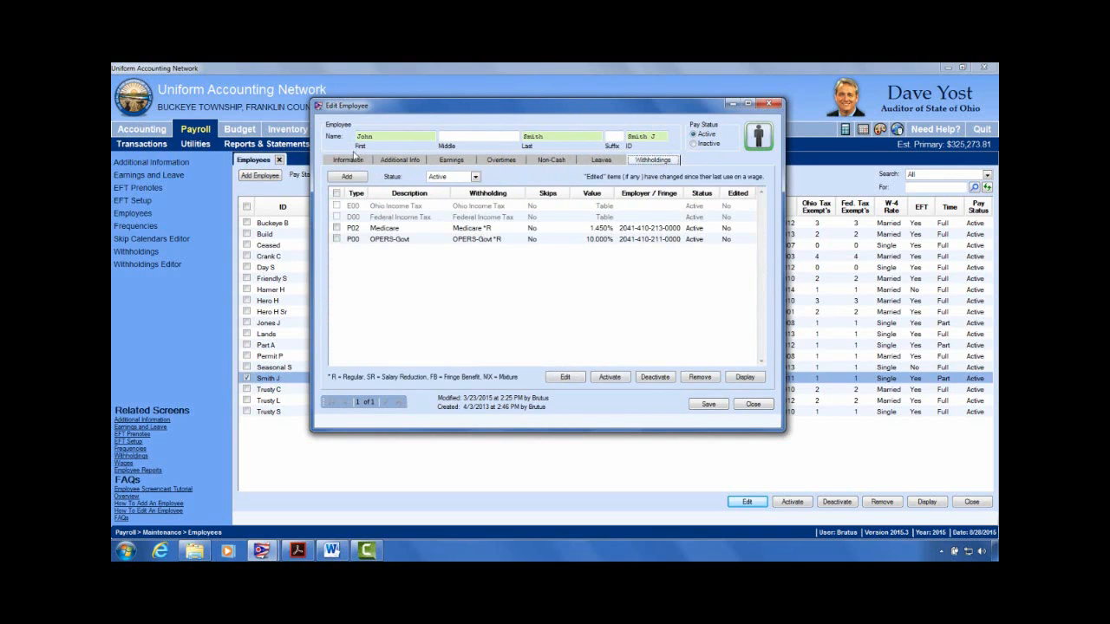
left_click(353, 160)
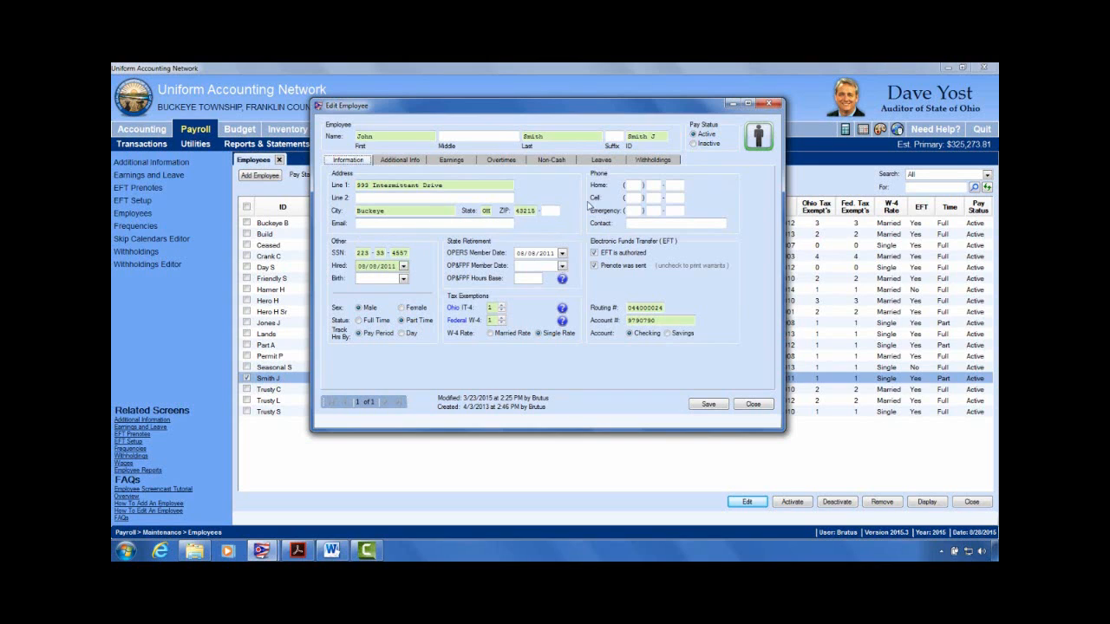
left_click(412, 163)
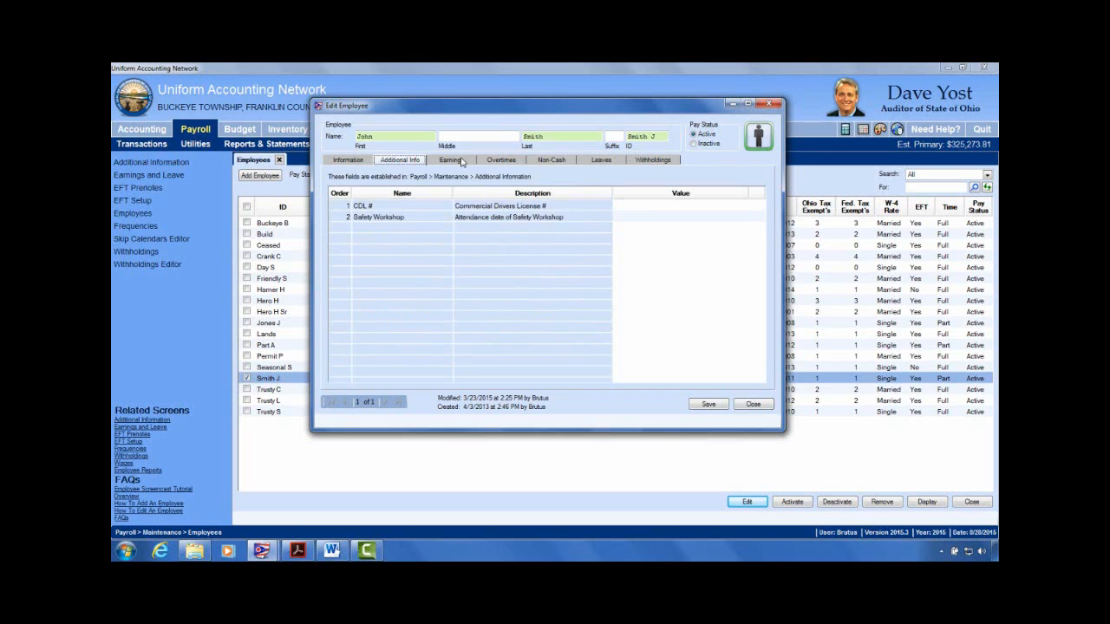
left_click(451, 161)
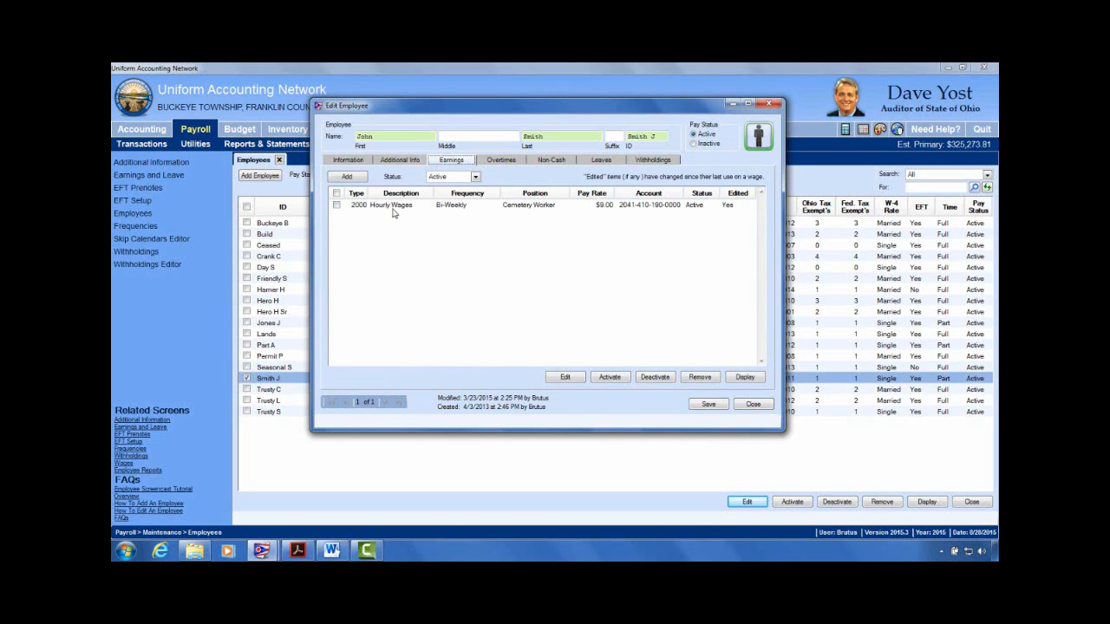
Step: Select and tick the 2000 Hourly Wages earning row
left_click(393, 209)
left_click(337, 205)
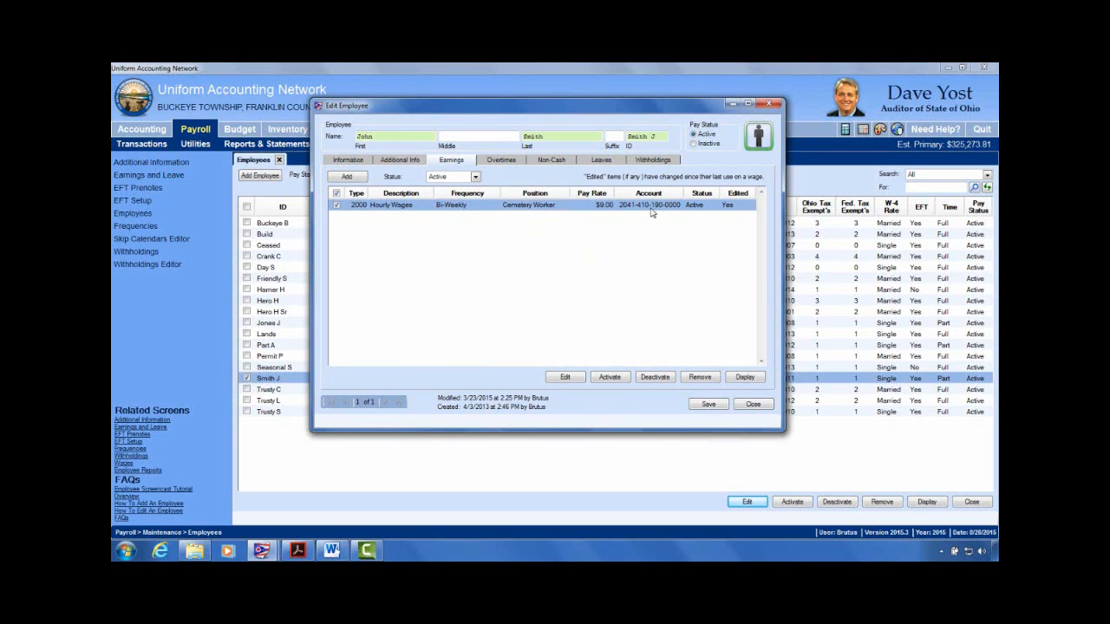
Step: Step through Overtimes, Non-Cash and Leaves to Withholdings showing Medicare 1.450% and OPERS-Govt 10.000%
left_click(502, 161)
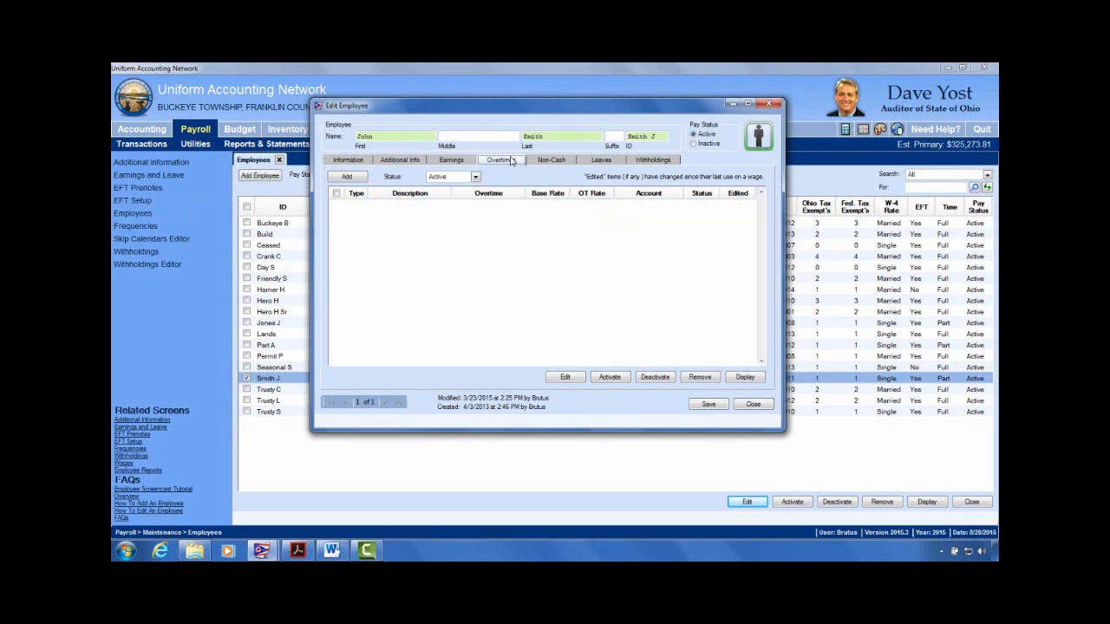
left_click(556, 164)
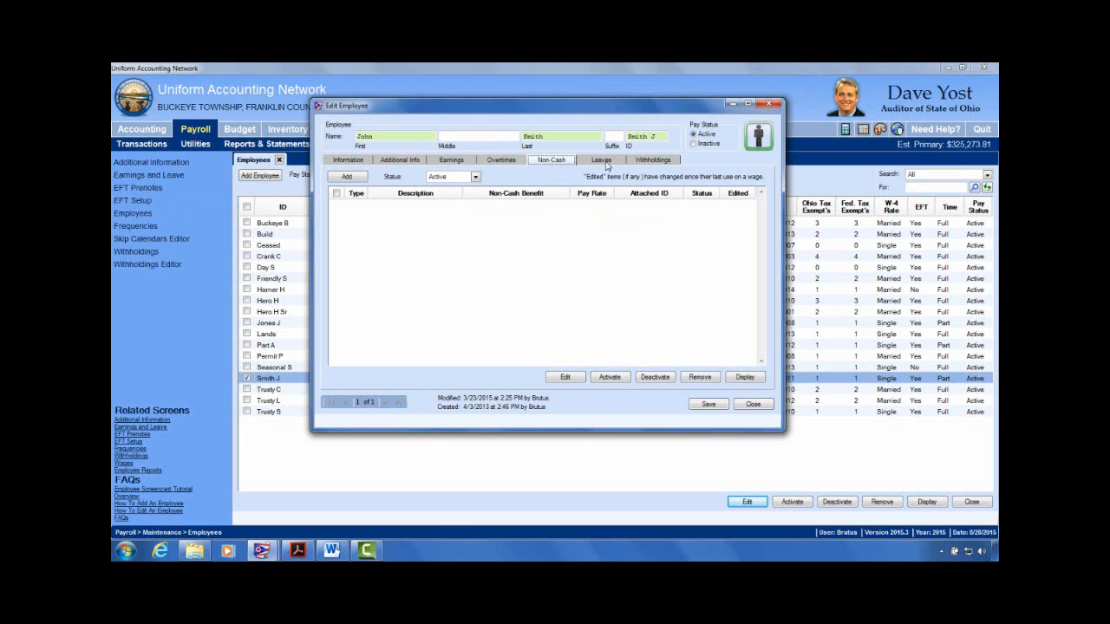
left_click(604, 162)
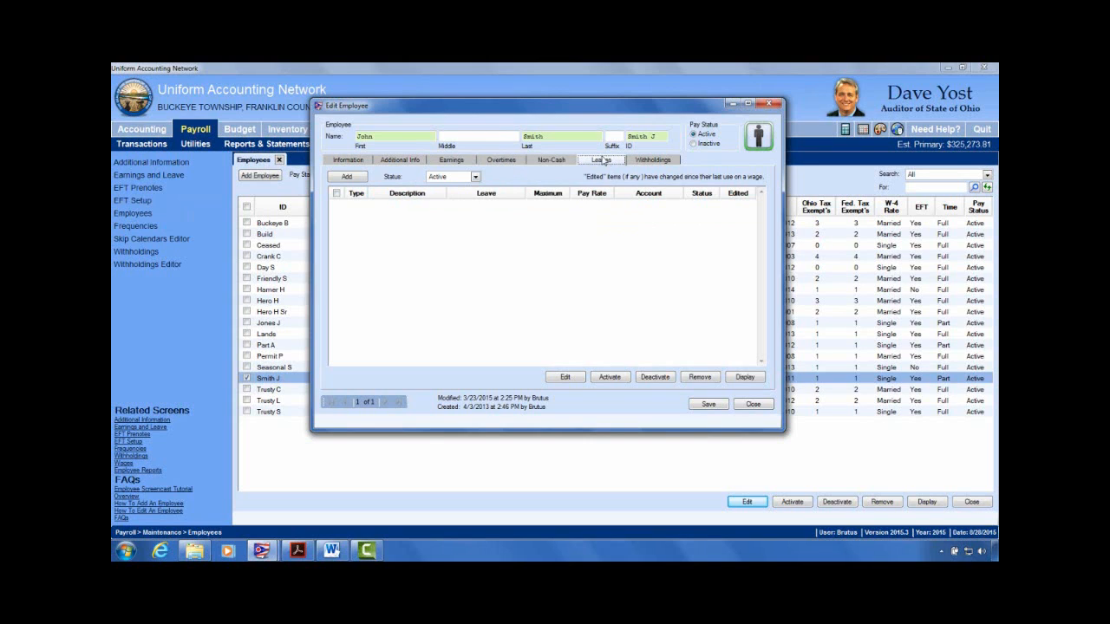
left_click(668, 164)
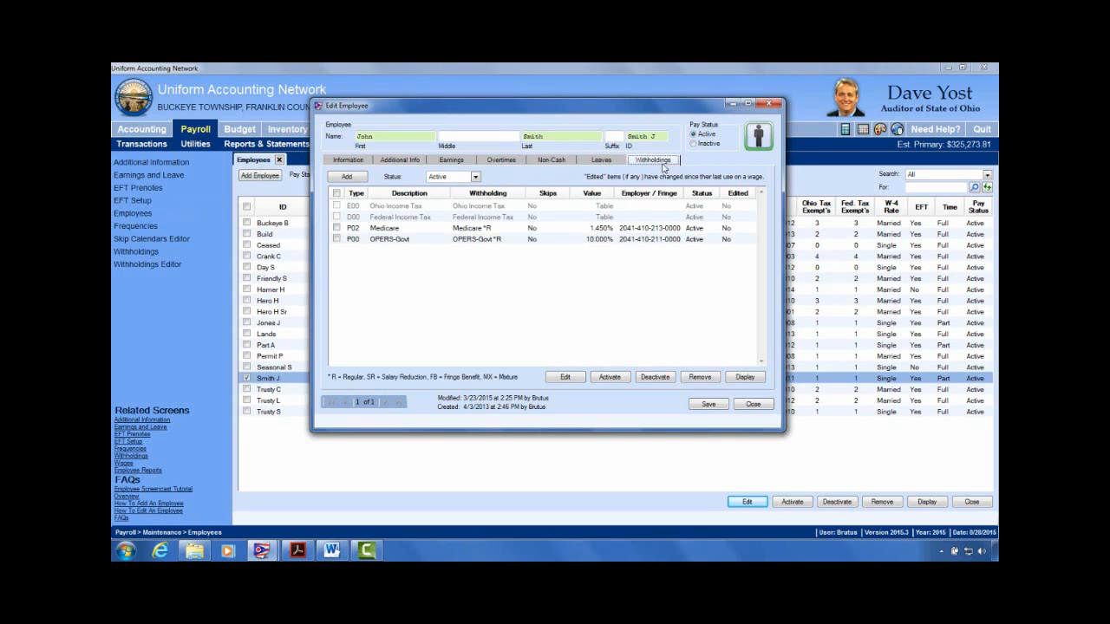
Step: Select the OPERS-Govt withholding, then return to the Earnings list
left_click(406, 246)
left_click(456, 161)
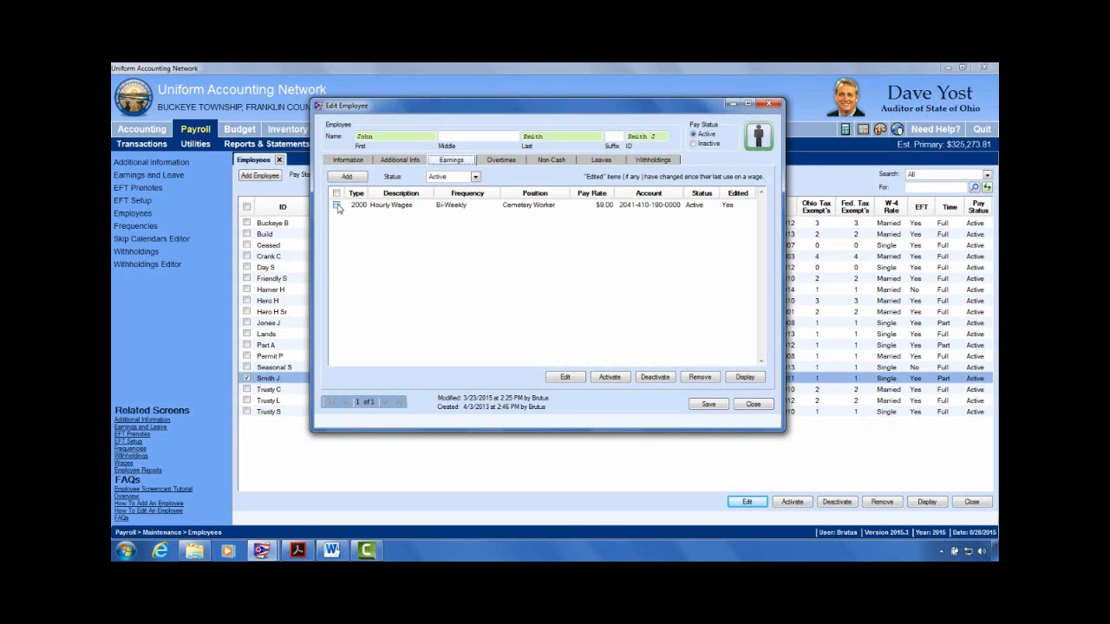
Step: Tick the 2000 Hourly Wages earning's checkbox once more
left_click(336, 205)
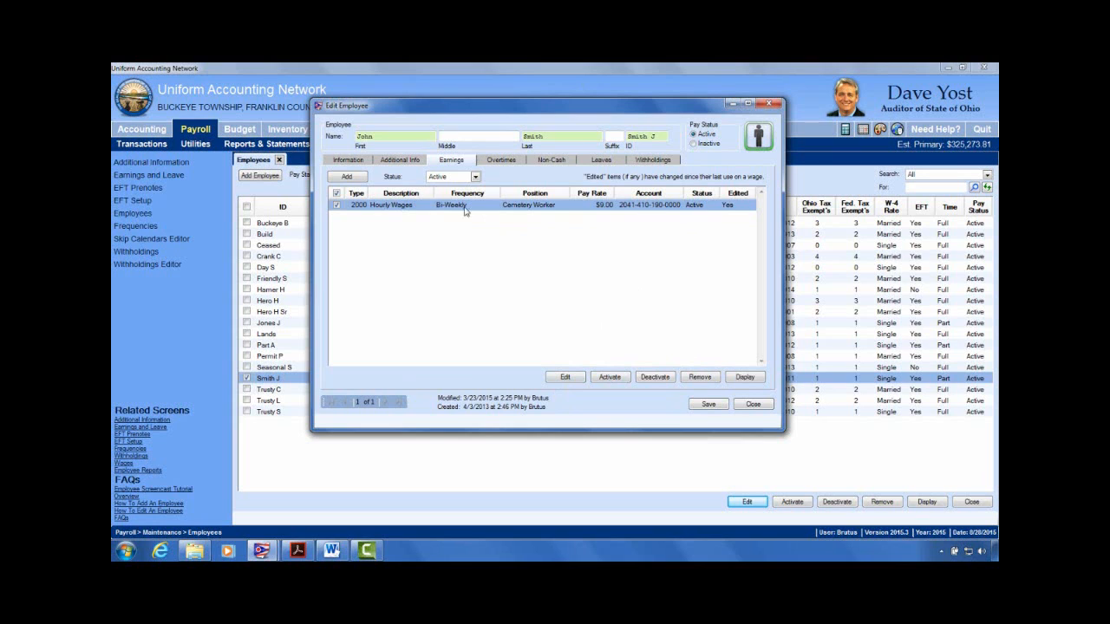
Step: Open the Cemetery Worker Hourly Wages earning ($9.00, Bi-Weekly) and move its window aside
left_click(564, 378)
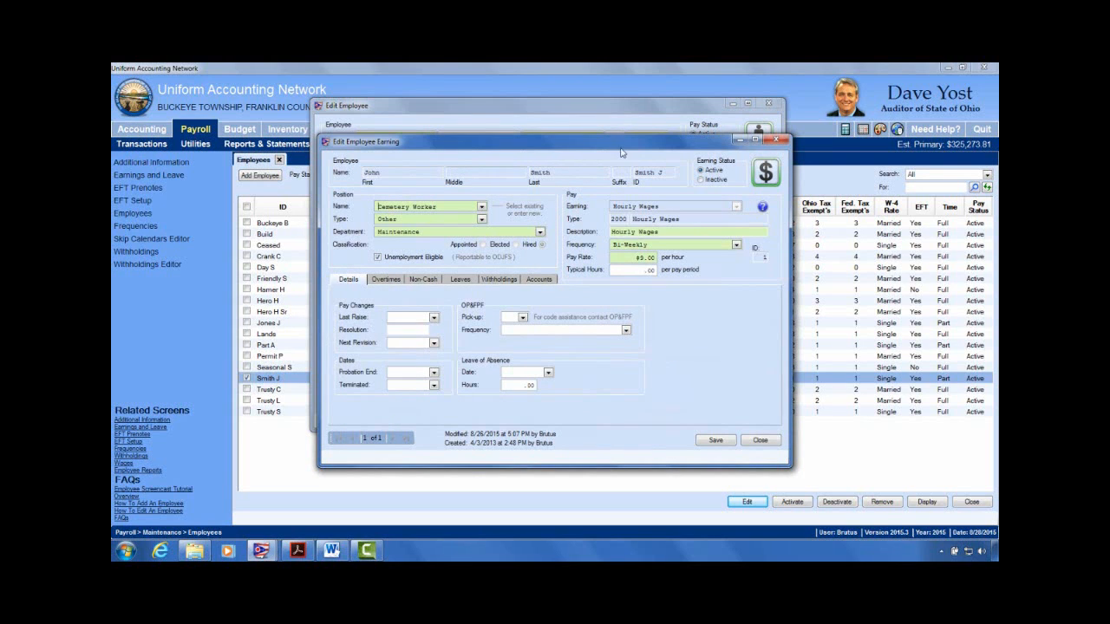
left_click_drag(621, 143, 484, 166)
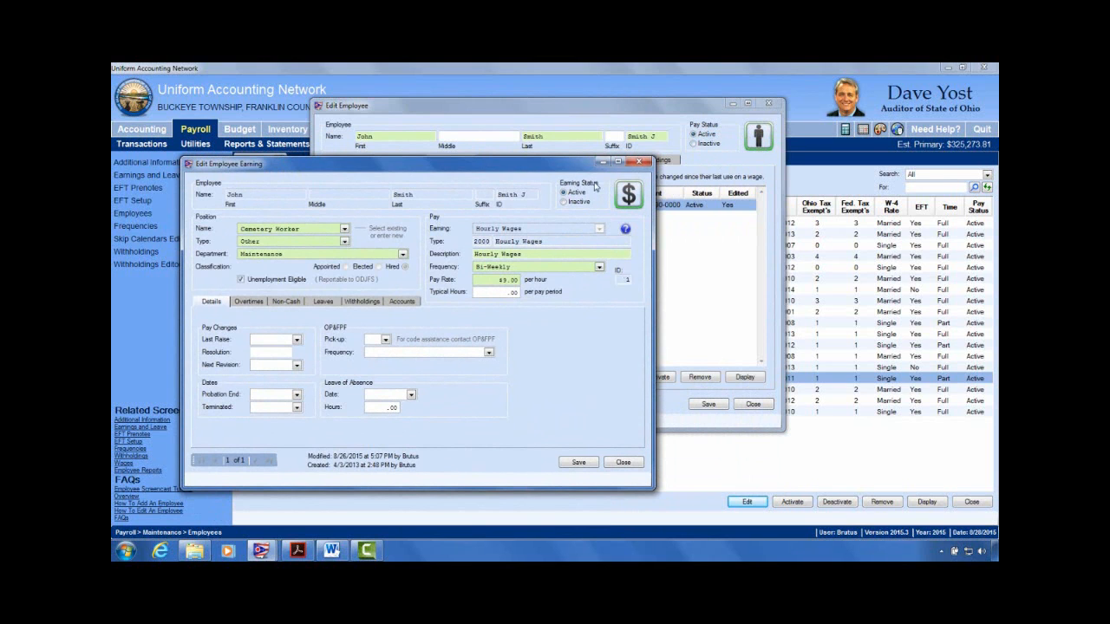
left_click_drag(592, 159, 667, 195)
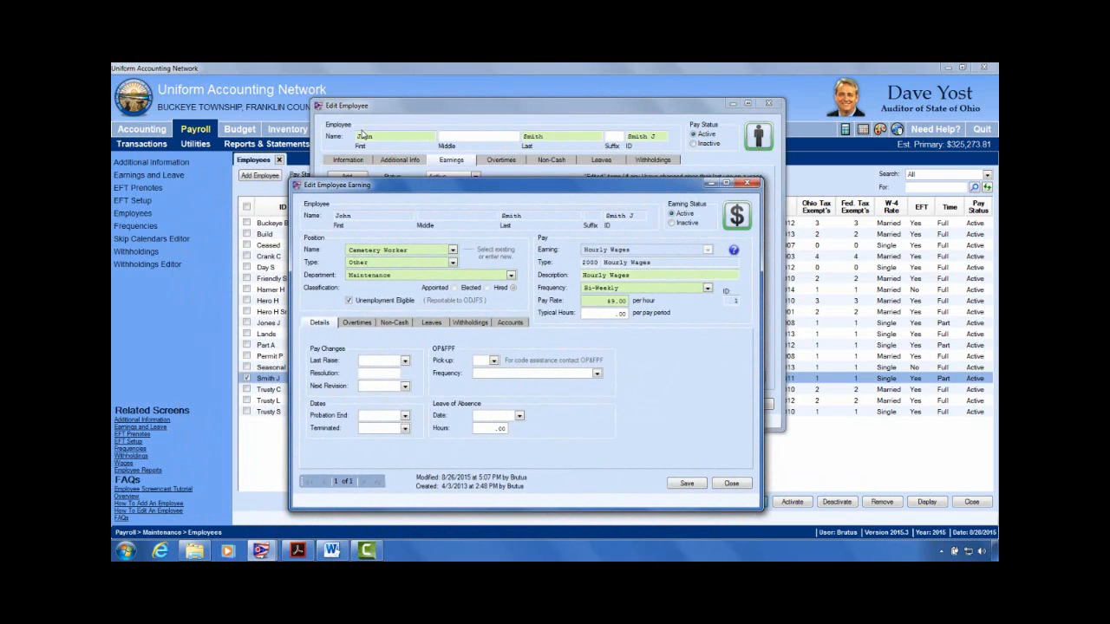
left_click_drag(443, 187, 396, 140)
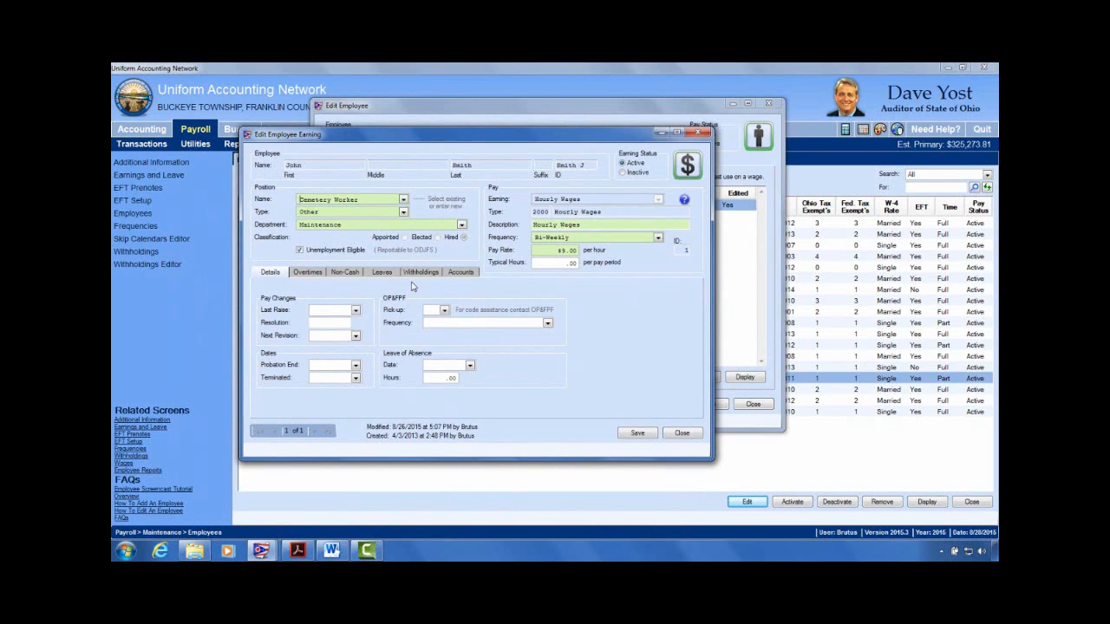
left_click_drag(533, 141, 721, 195)
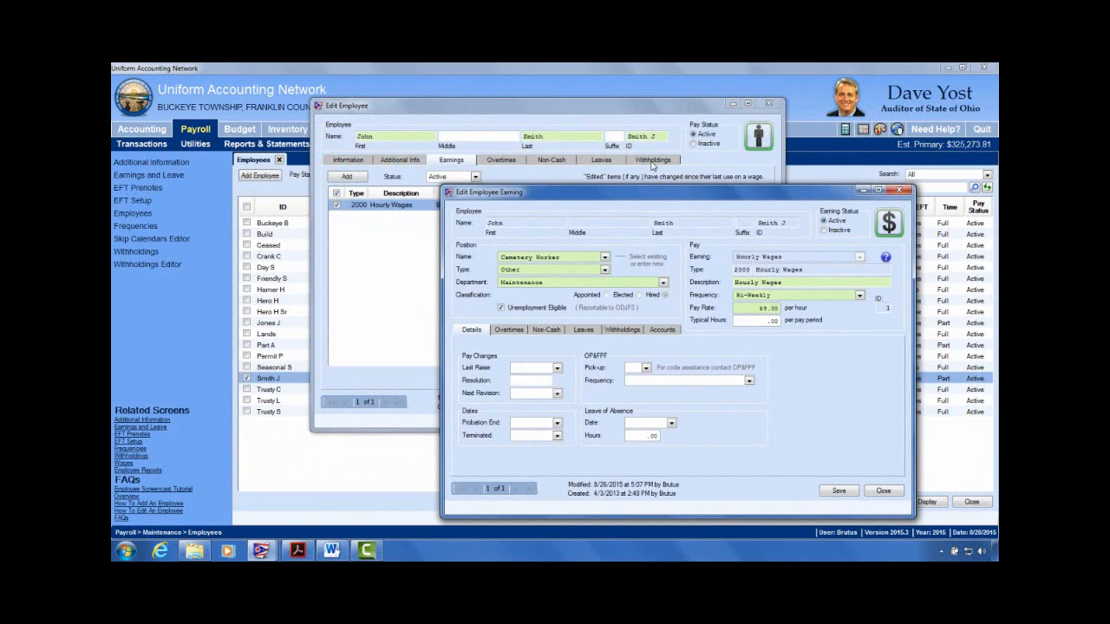
Step: Review the earning's Withholdings, Leaves, Non-Cash and Overtimes tabs, then close the earning window
left_click(633, 331)
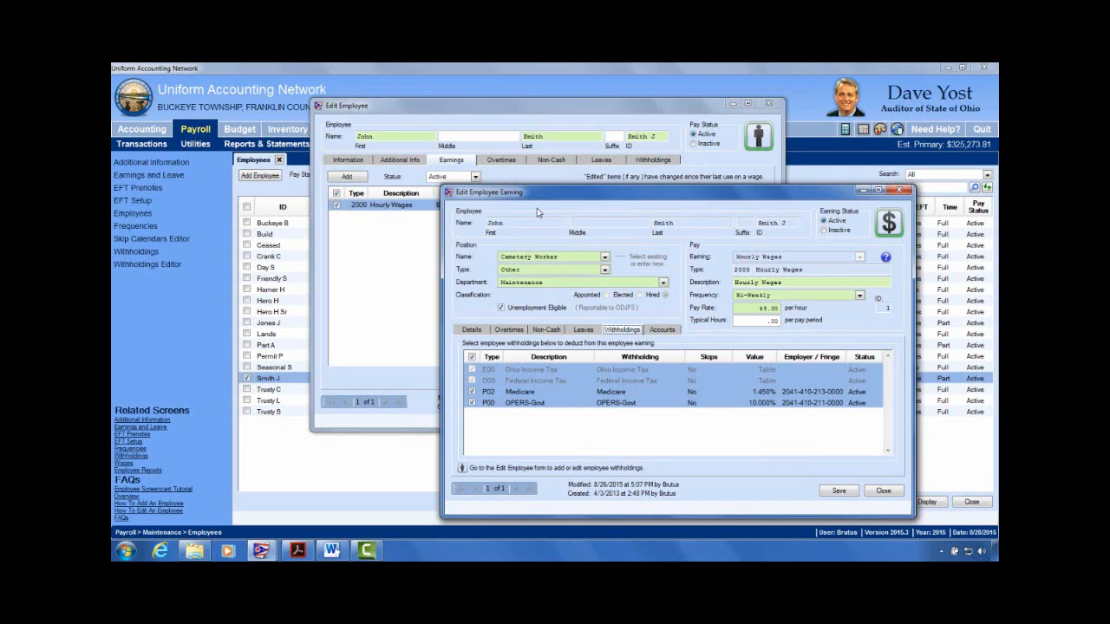
left_click(585, 332)
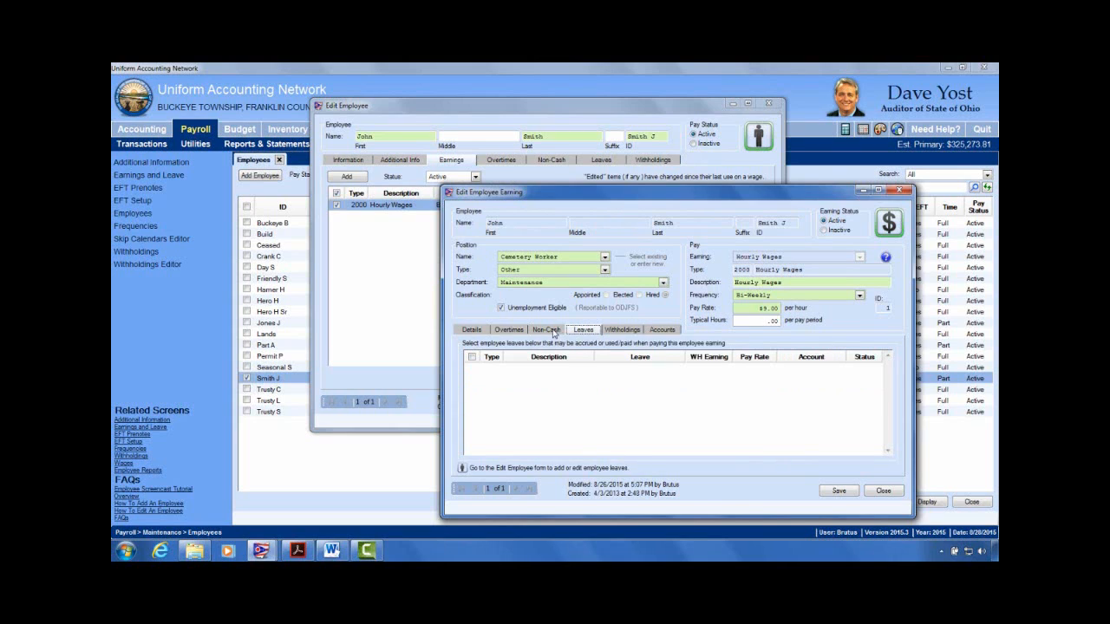
left_click(545, 331)
left_click(510, 330)
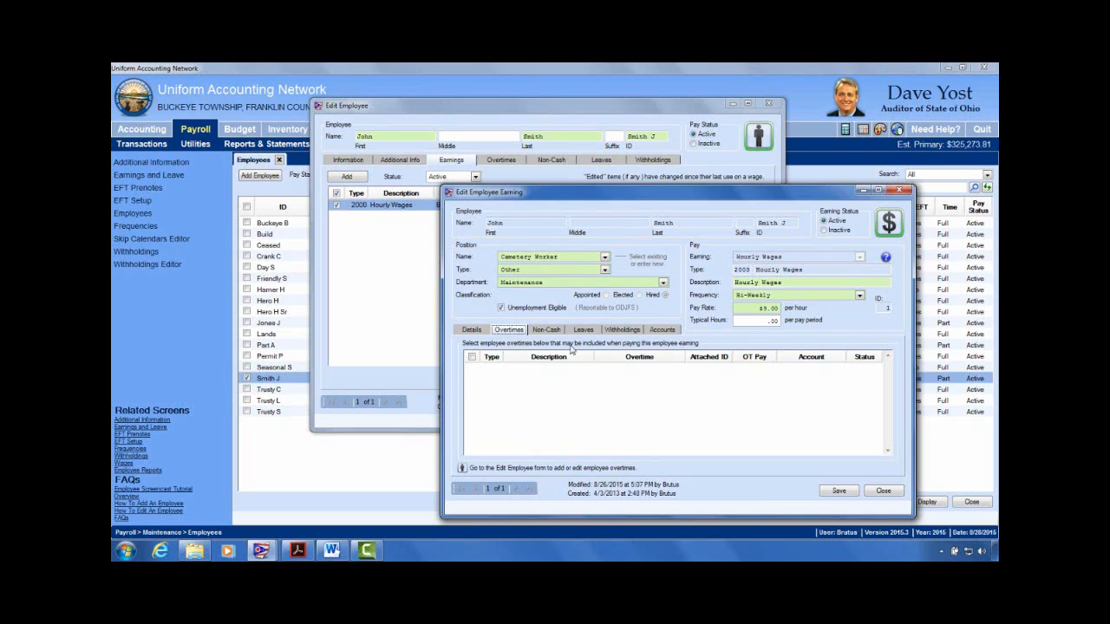
left_click(472, 330)
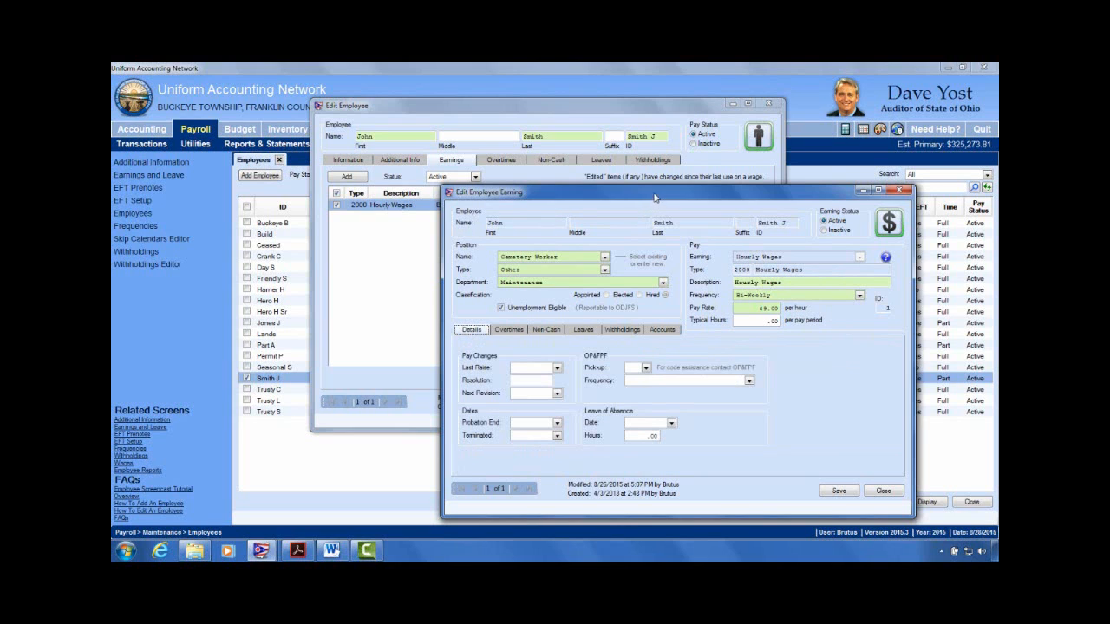
left_click_drag(654, 196, 593, 177)
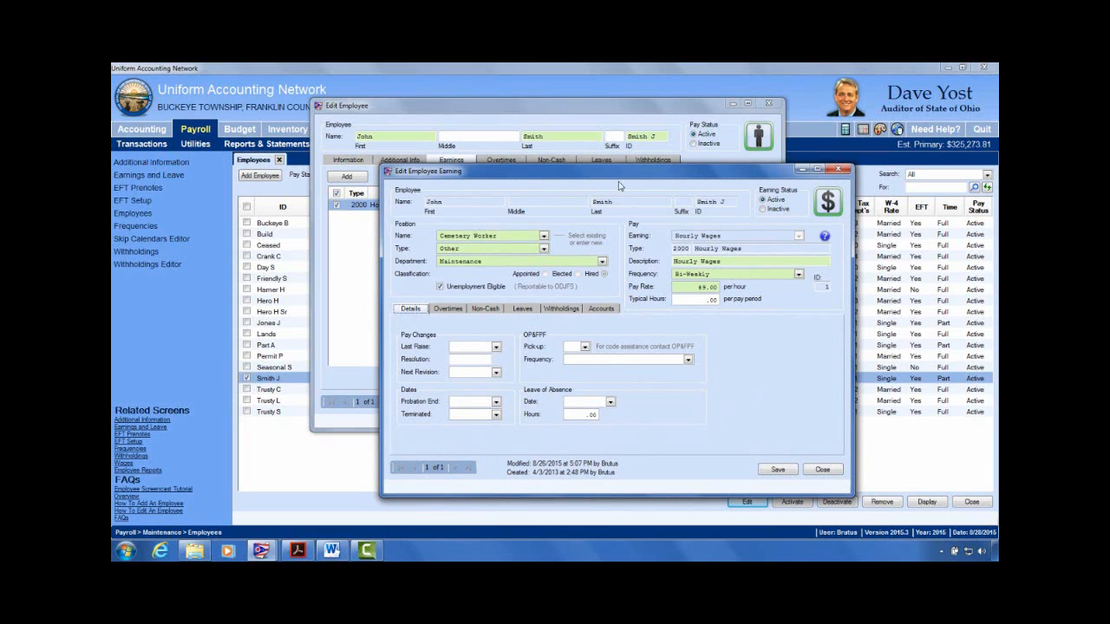
left_click(846, 173)
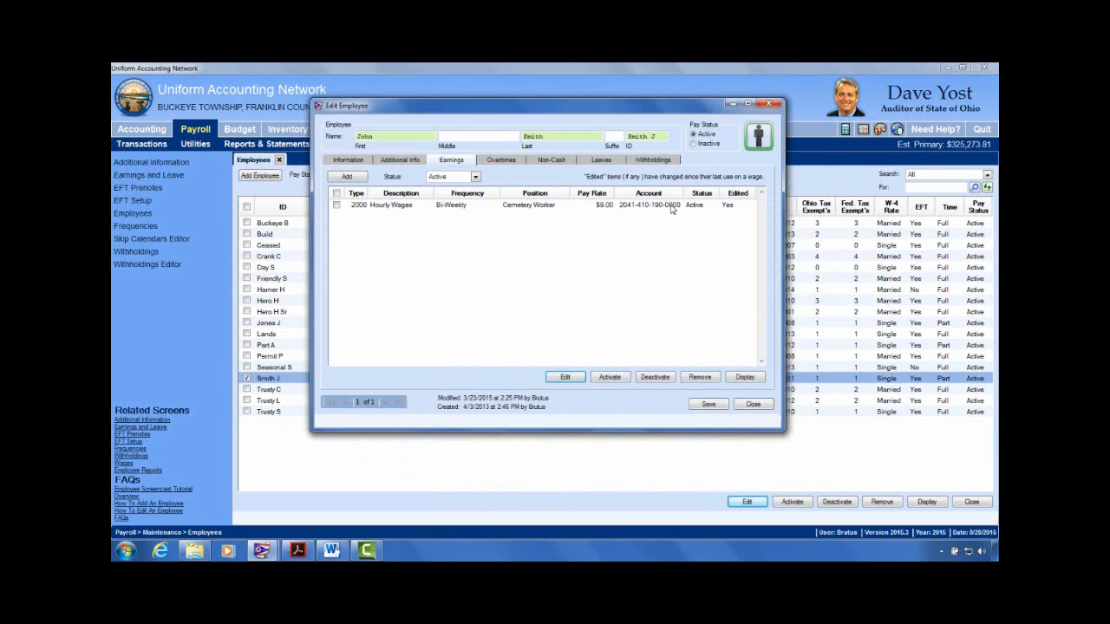
Step: Start a new earning, preview Hourly Wages withholdings including Medicare and OPERS-Govt, then close it
left_click(347, 177)
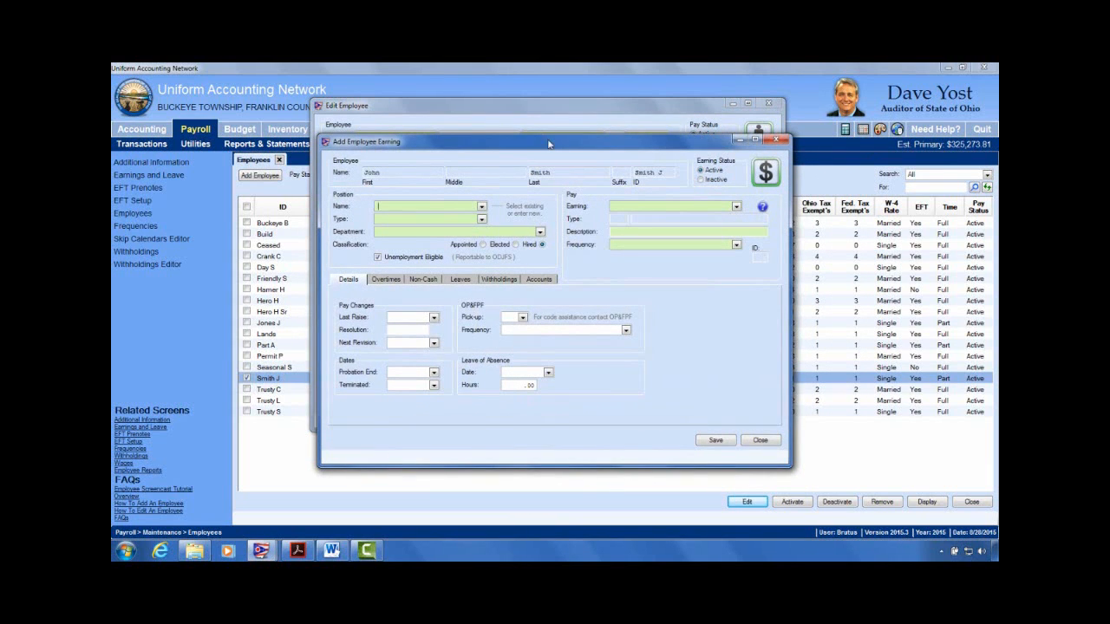
left_click_drag(503, 158, 206, 212)
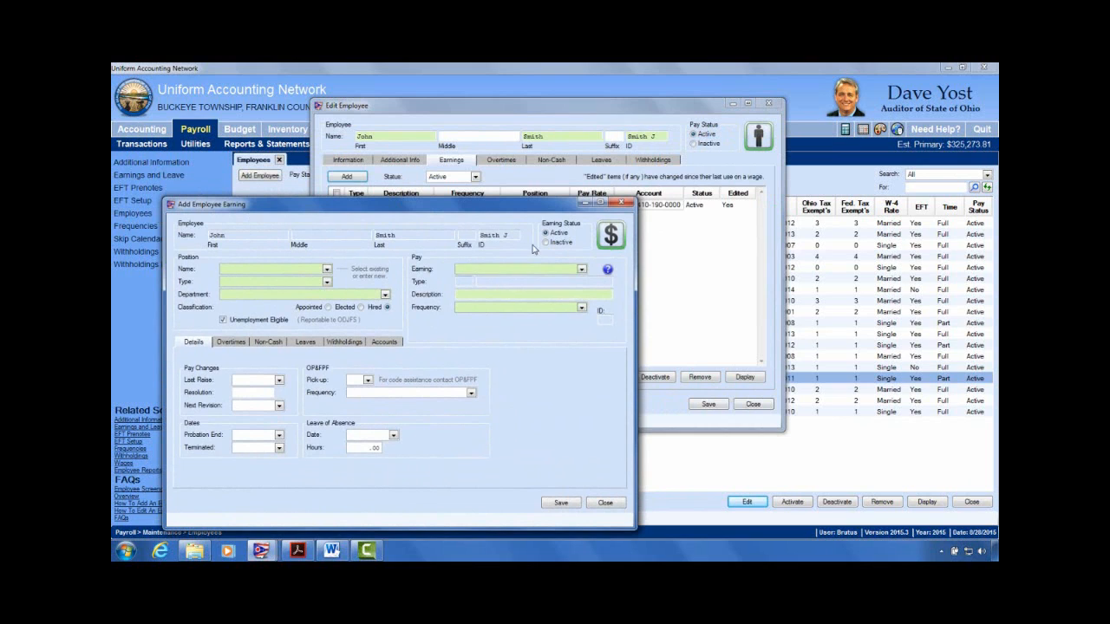
left_click_drag(531, 205, 546, 231)
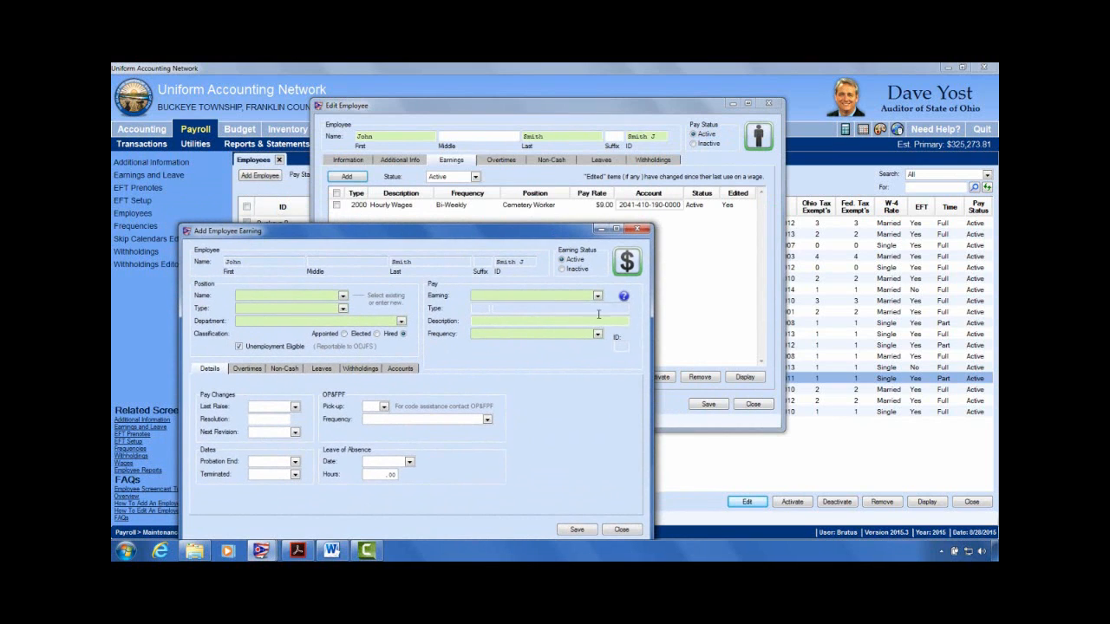
left_click(373, 370)
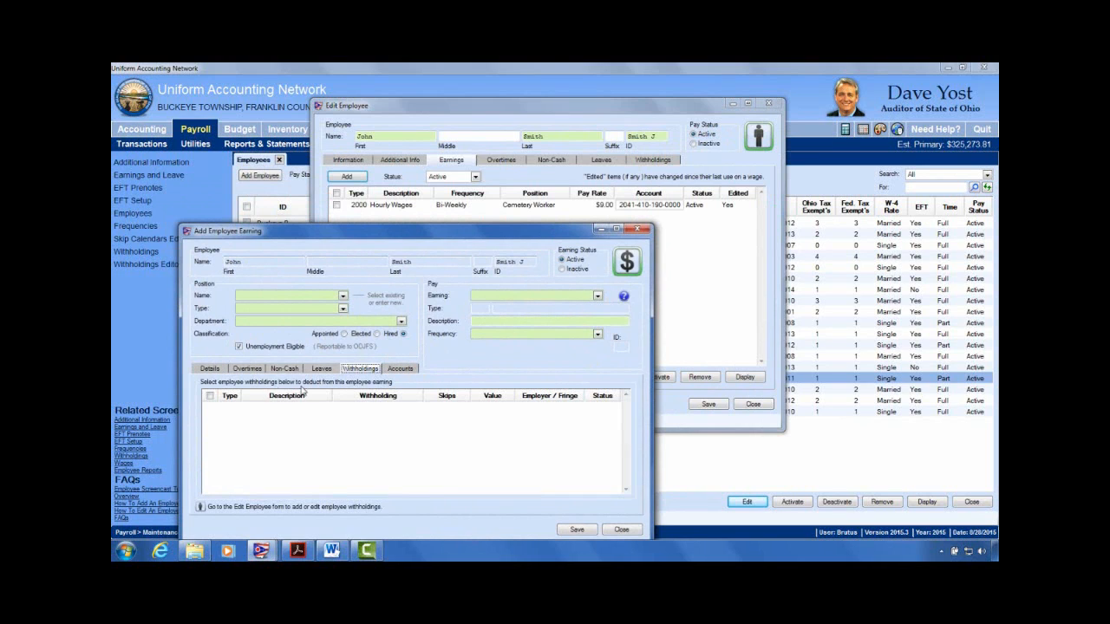
left_click(598, 296)
left_click(547, 331)
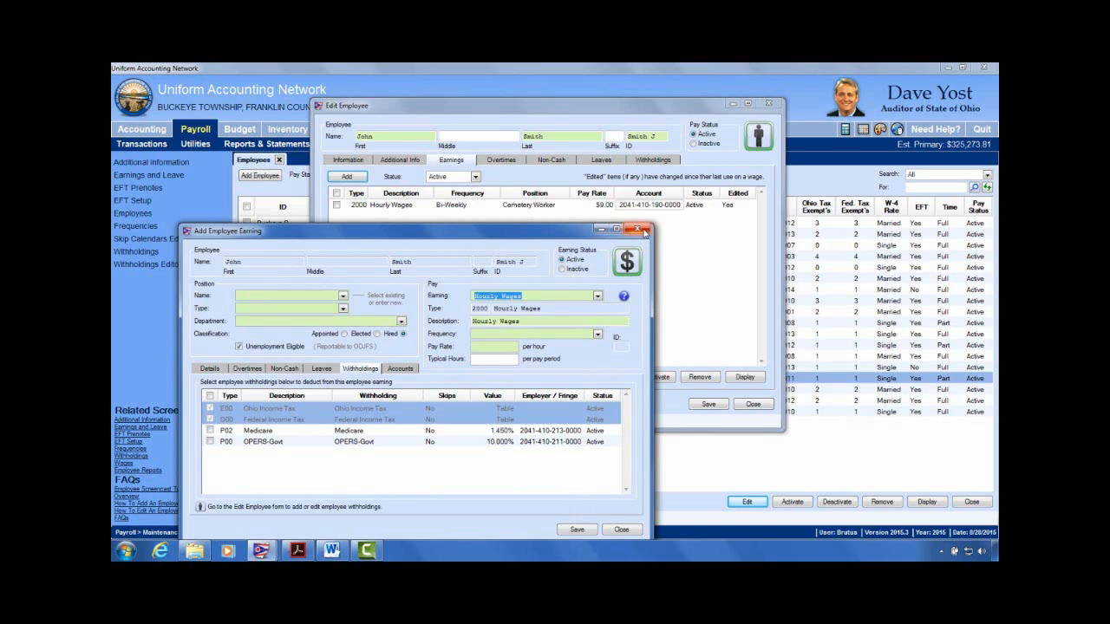
left_click(644, 232)
Step: Discard the unsaved new earning without saving and select the existing Hourly Wages row
left_click(562, 347)
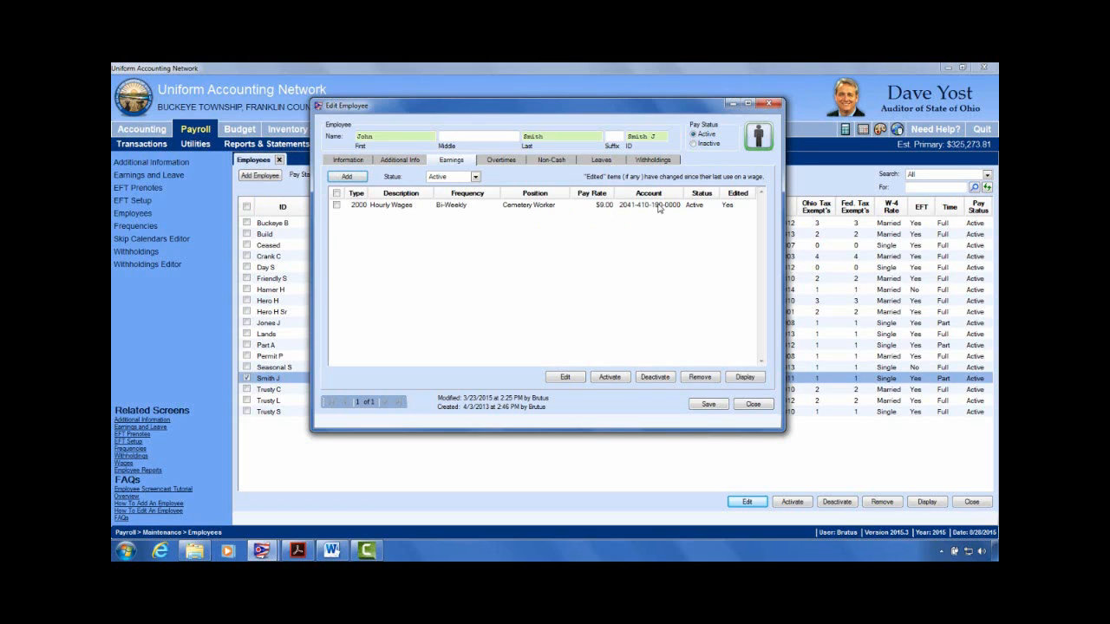
left_click(337, 206)
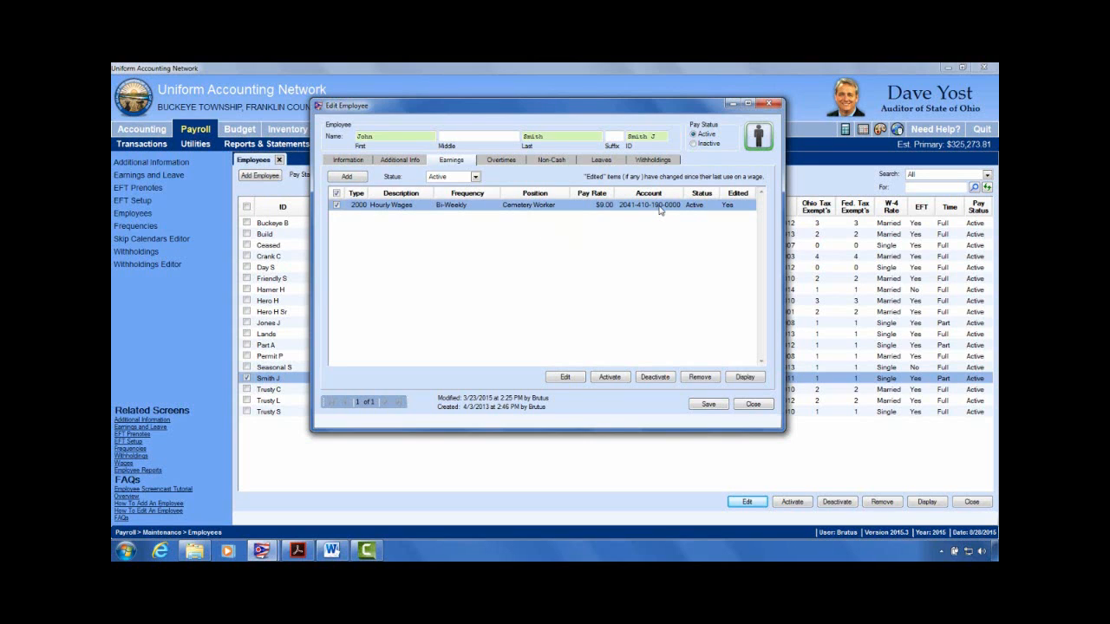
Step: Open the Hourly Wages earning for editing and show its appropriation accounts
left_click(564, 378)
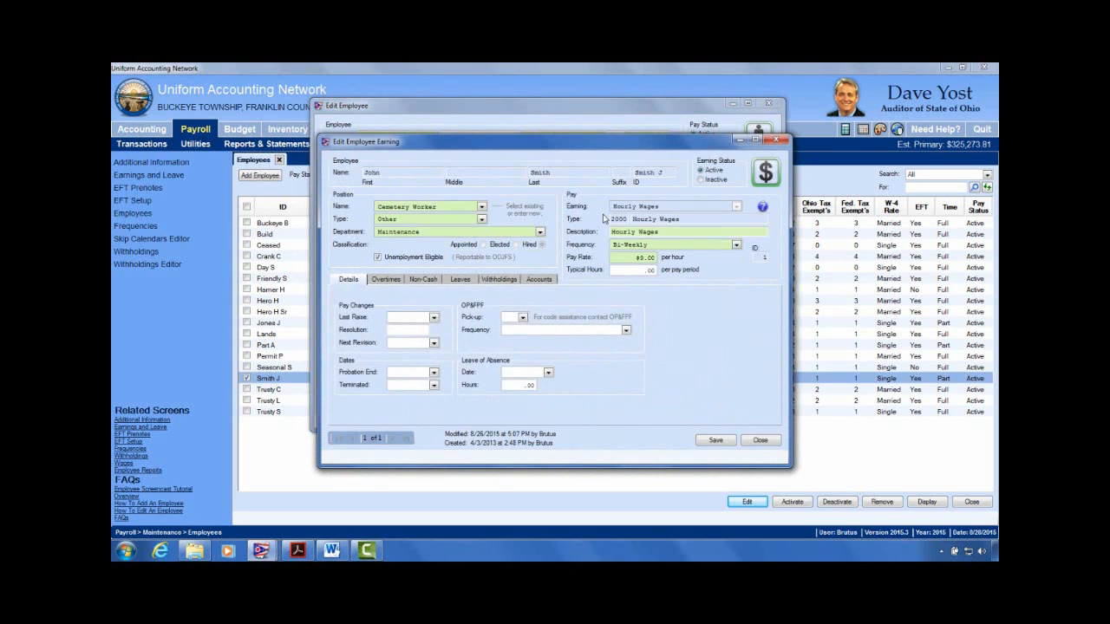
left_click_drag(610, 147, 550, 145)
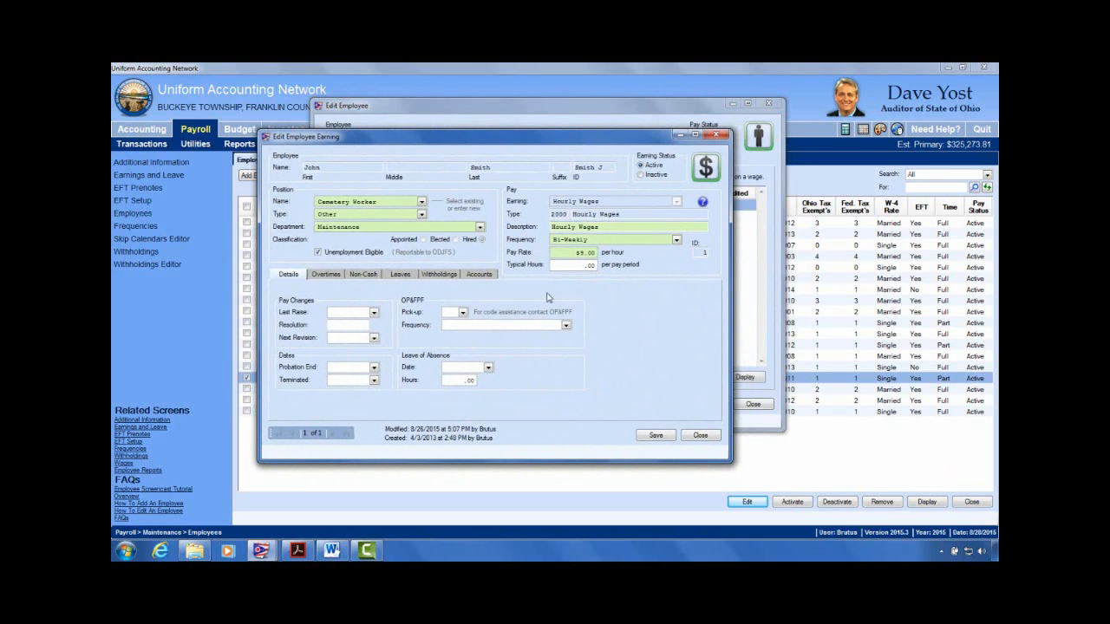
left_click(488, 275)
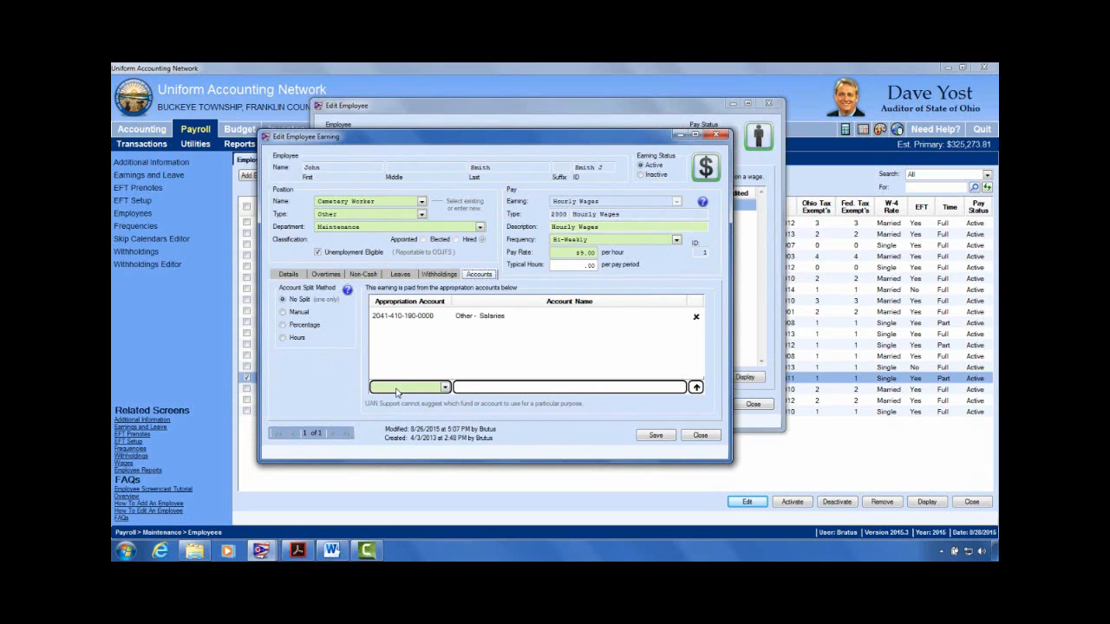
left_click(445, 388)
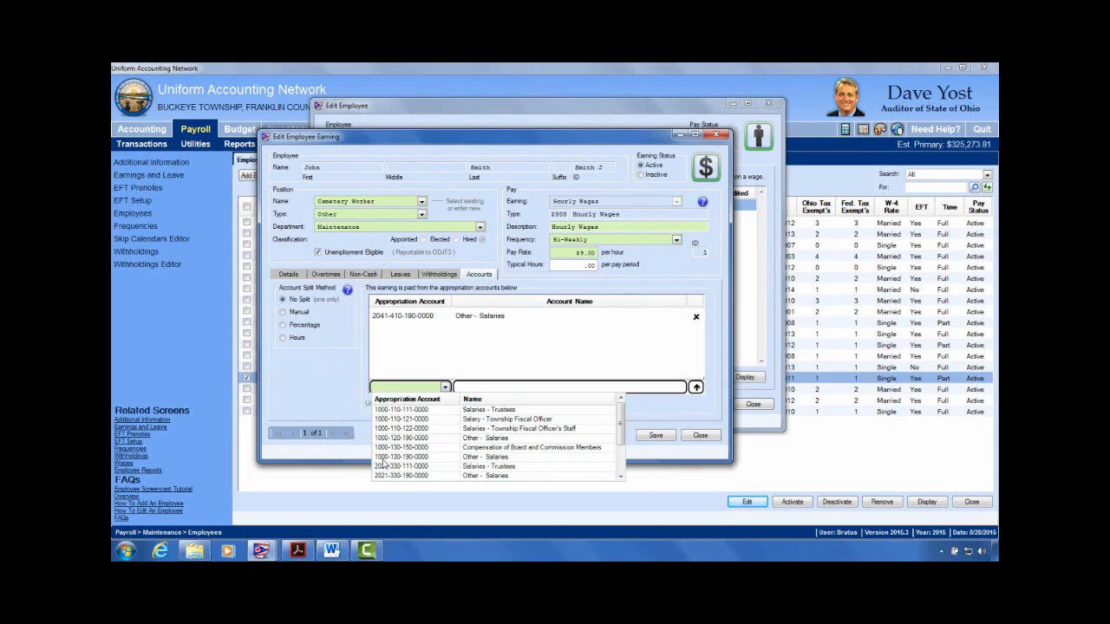
left_click(421, 437)
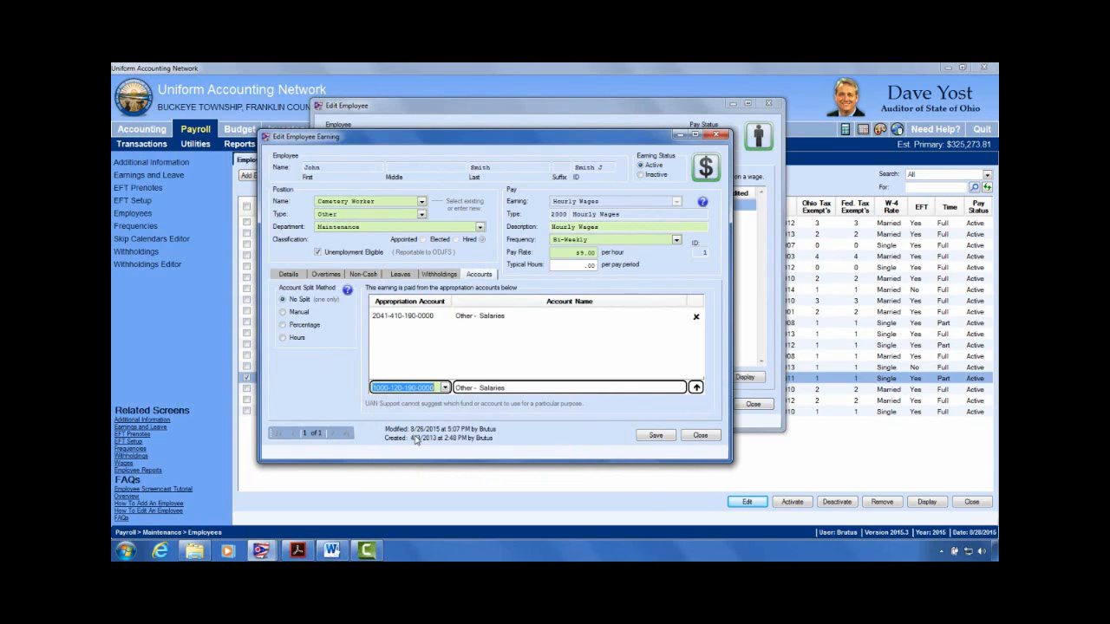
left_click(695, 386)
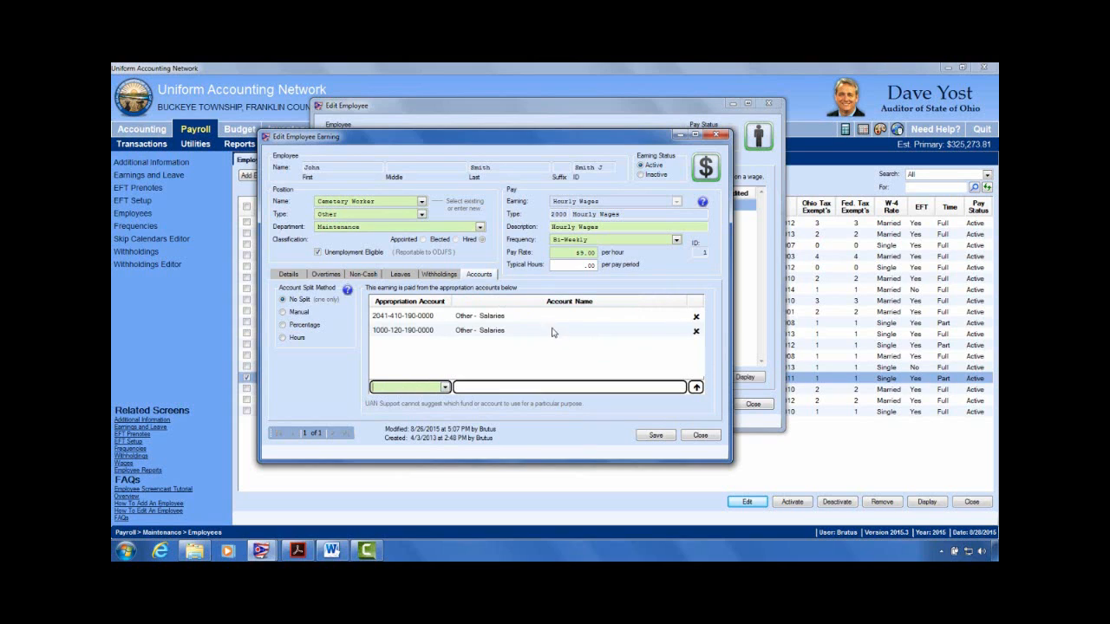
left_click(695, 331)
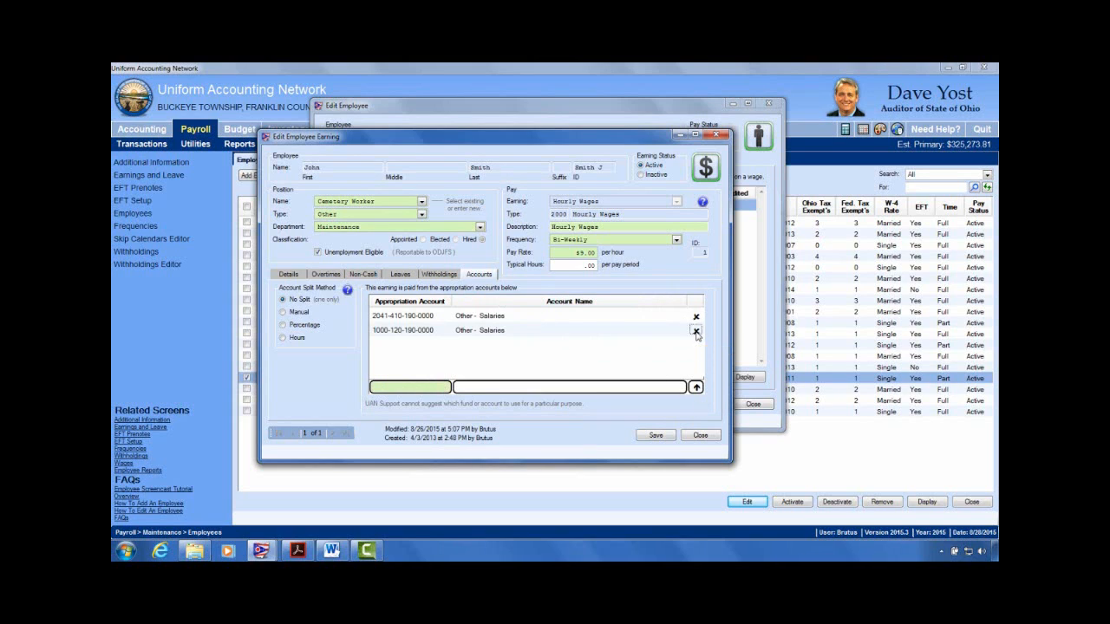
left_click(445, 388)
type("1")
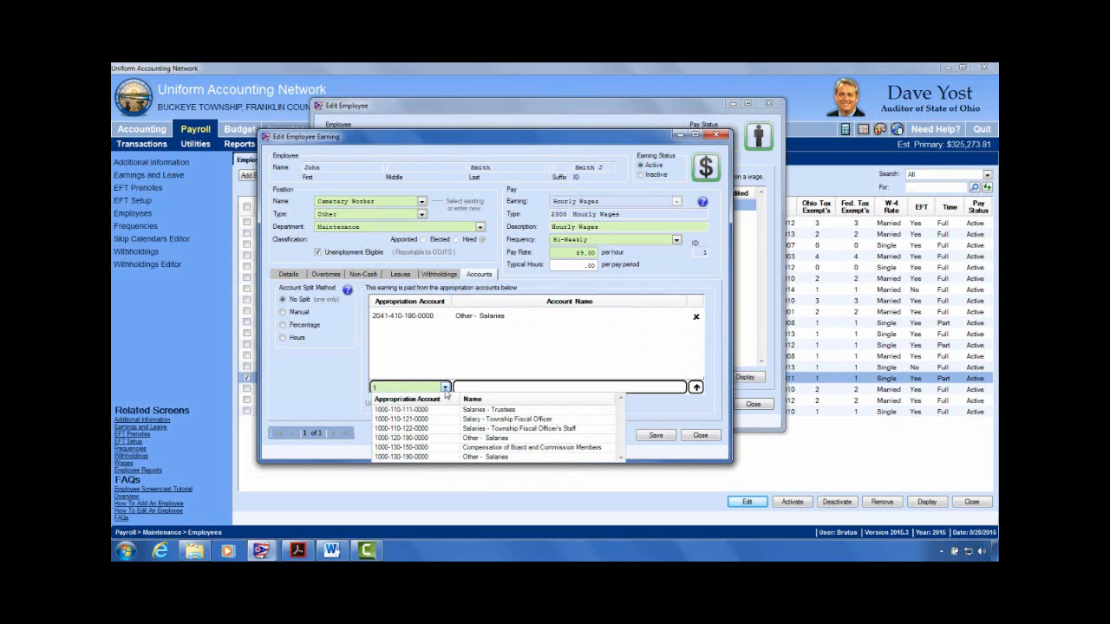
type("000-120-190-0000")
left_click(399, 438)
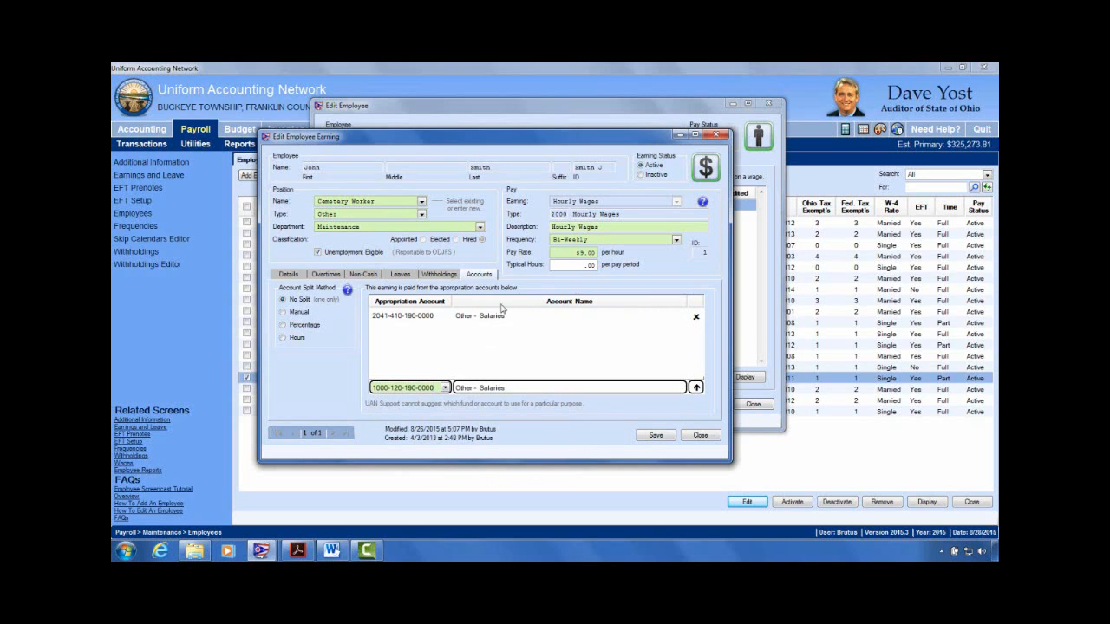
left_click(695, 388)
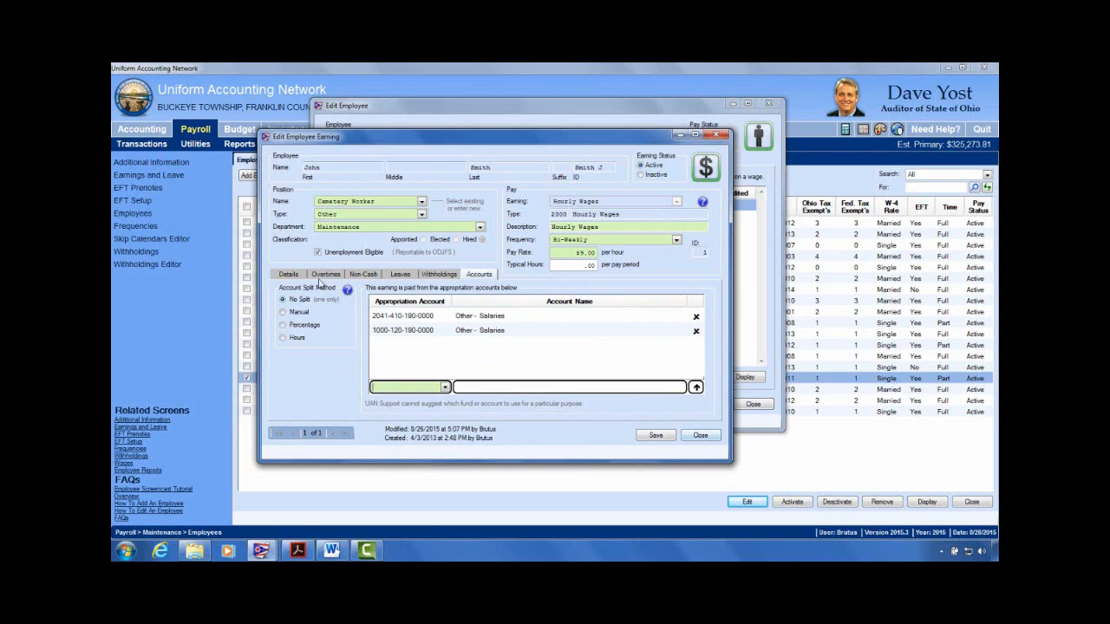
Step: Try saving the two-account earning and read the error that No Split allows one account
left_click(651, 438)
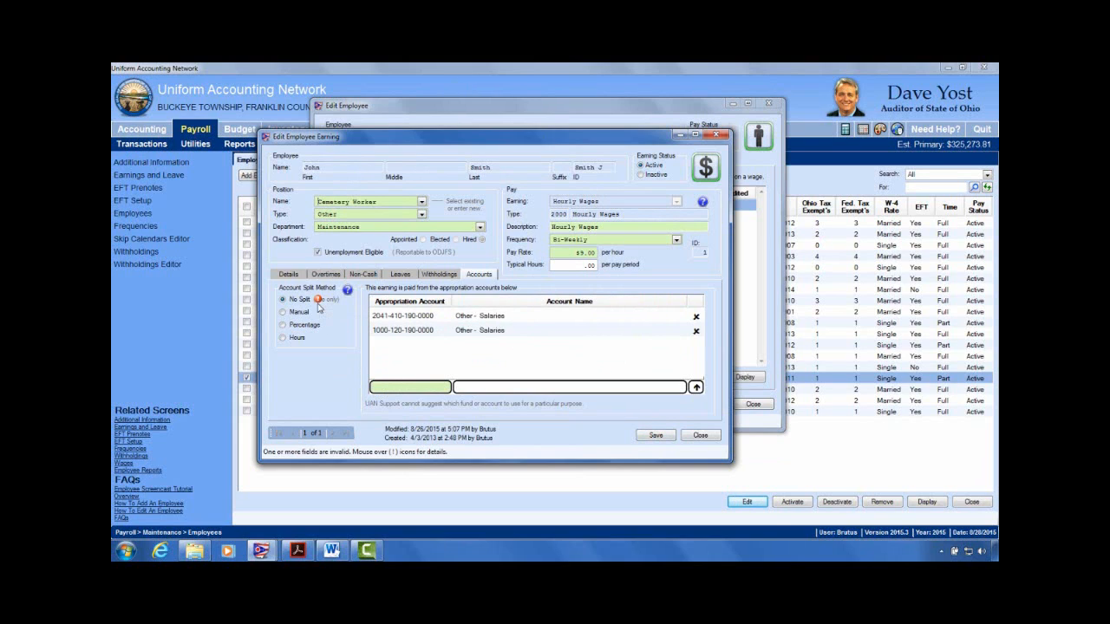
mouse_move(318, 304)
left_click_drag(491, 144, 502, 127)
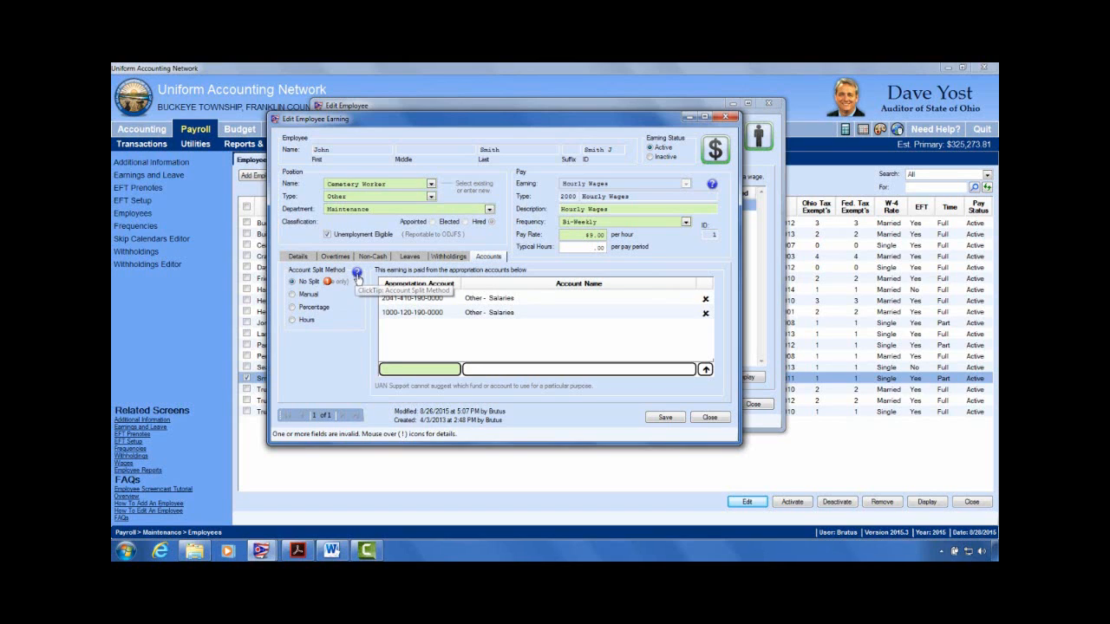
left_click(356, 273)
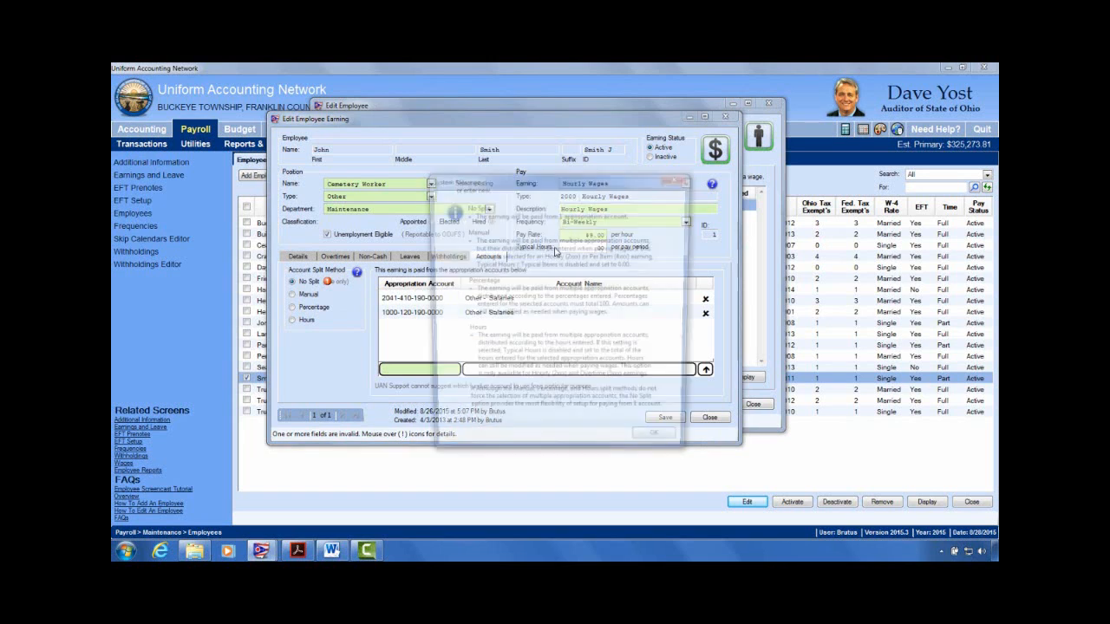
left_click_drag(613, 189, 653, 141)
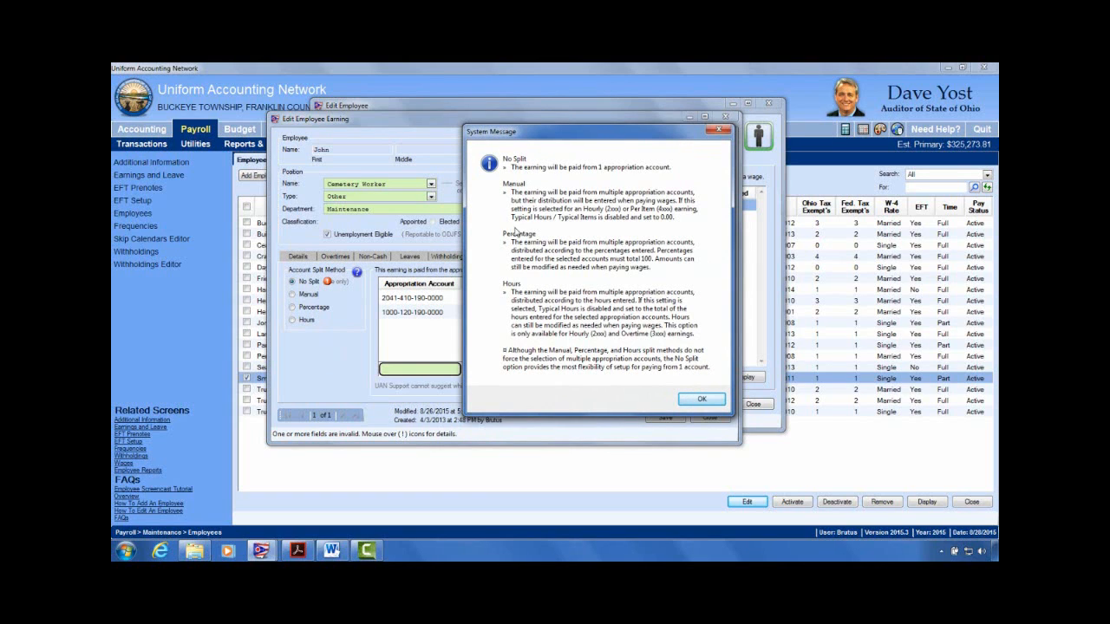
left_click(694, 404)
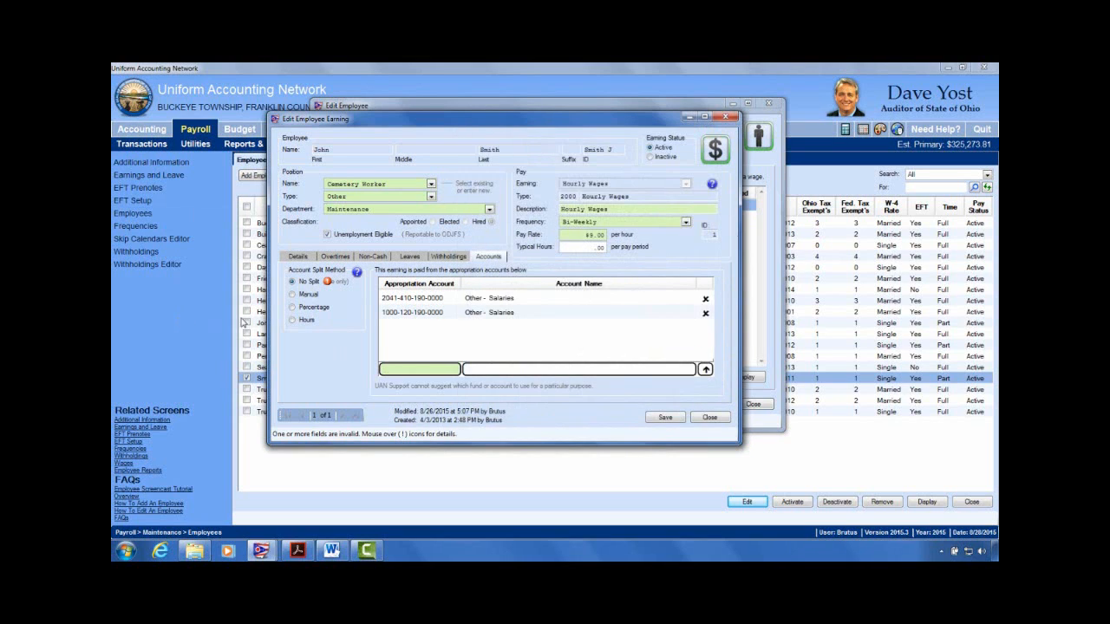
Step: Set the Account Split Method to Manual and save the two-account Hourly Wages earning
left_click(293, 295)
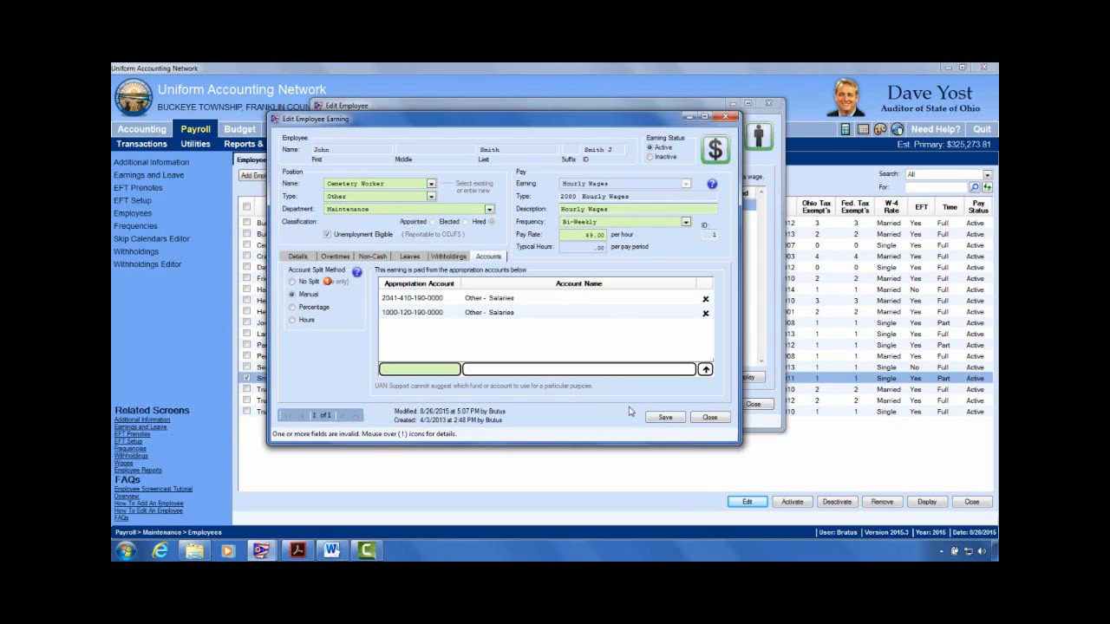
left_click(659, 420)
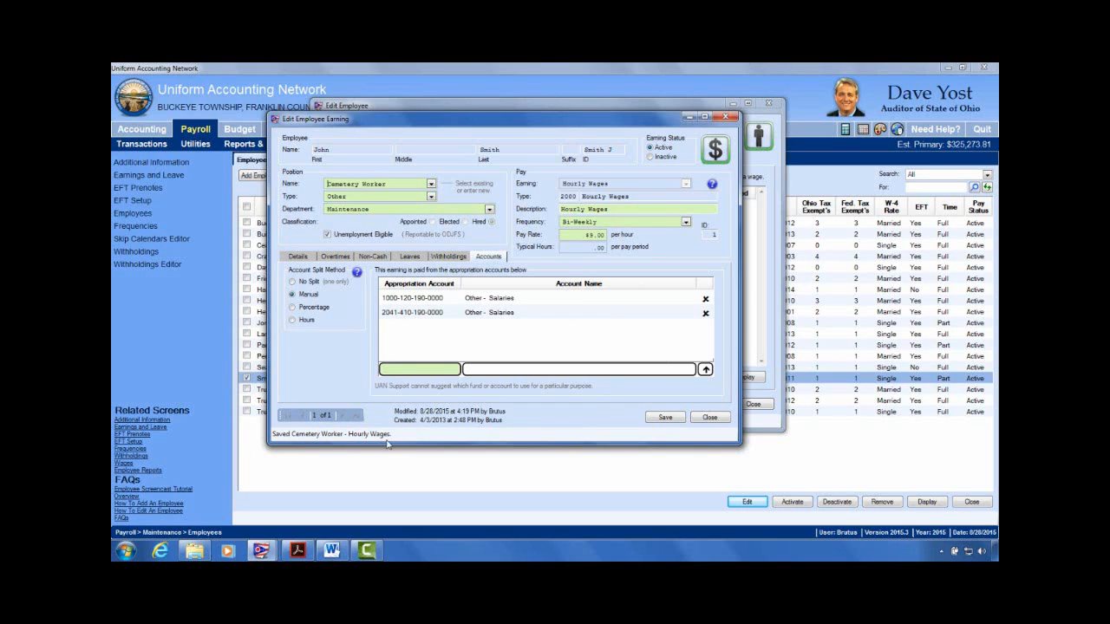
Step: Close the Edit Employee Earning window to return to the earnings list
left_click(710, 417)
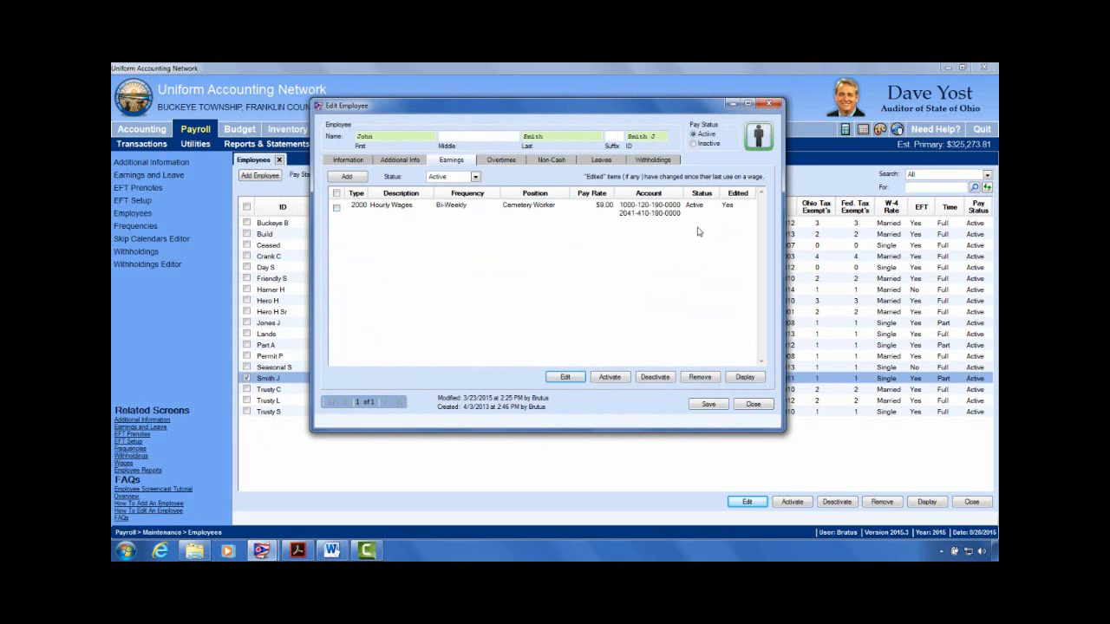
Step: Show the employee's withholdings and tick the P02 Medicare and P00 OPERS-Govt rows
left_click(666, 162)
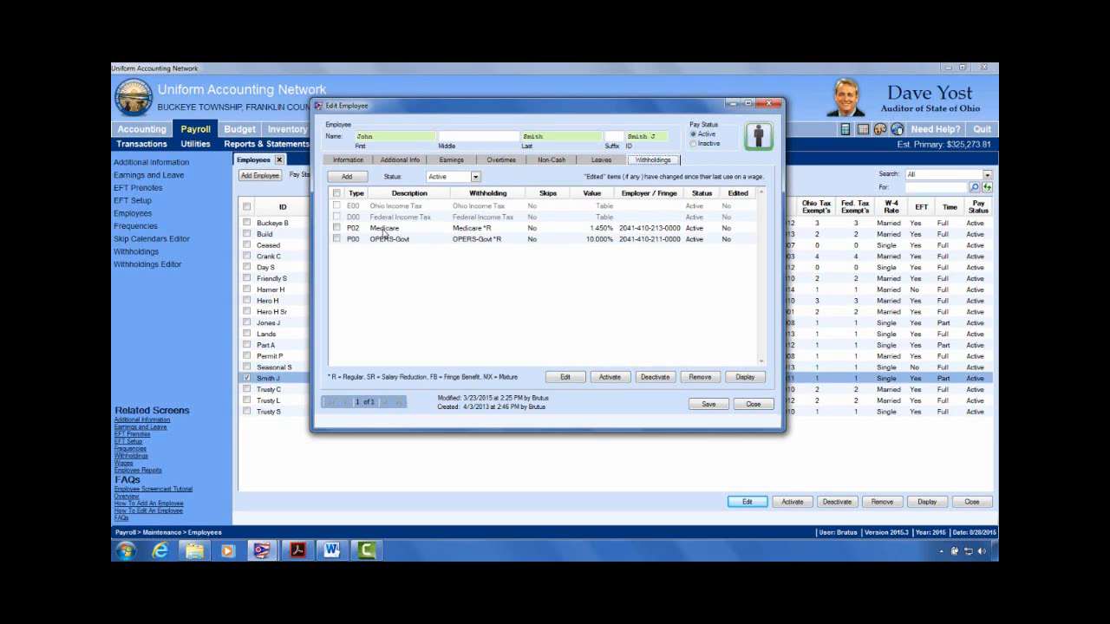
left_click(337, 228)
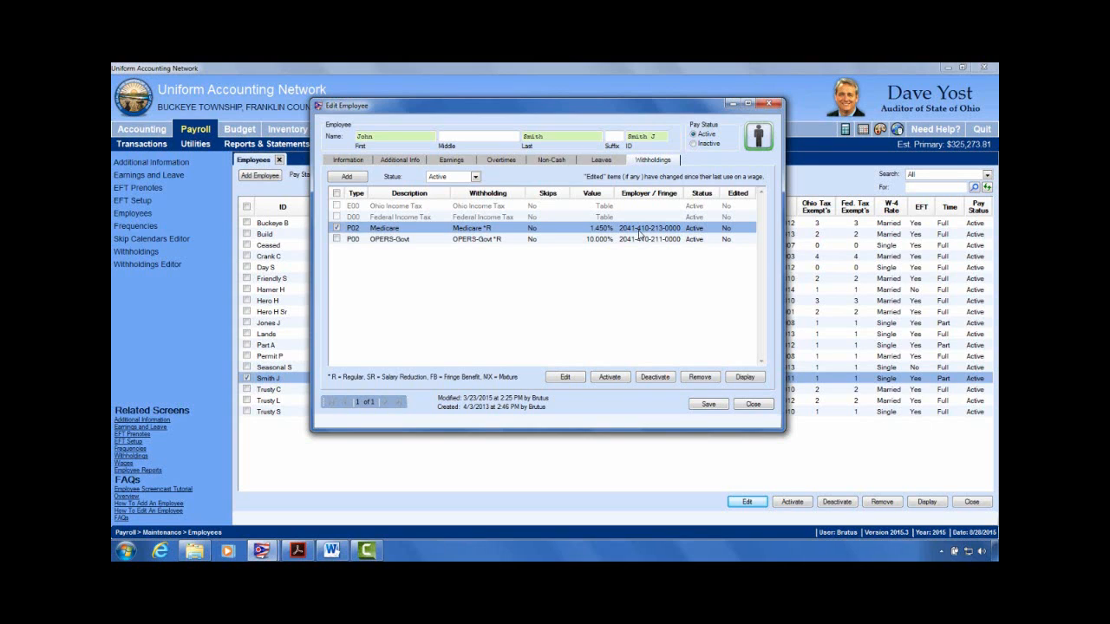
left_click(337, 239)
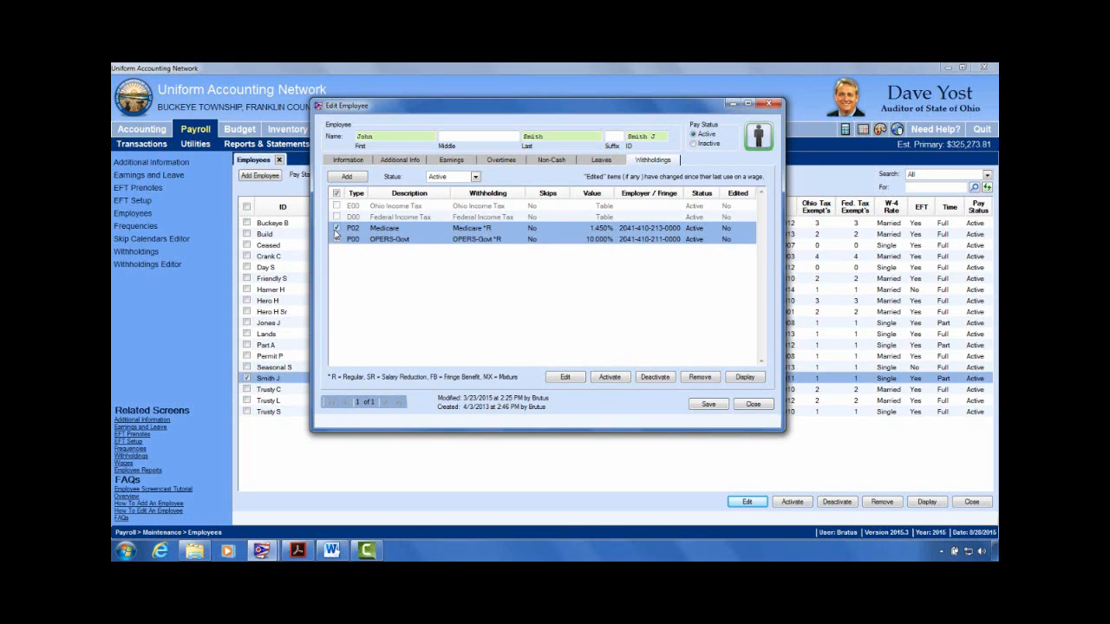
Step: Open only the P00 OPERS-Govt withholding for editing and inspect its 10.000% Regular share
left_click(336, 229)
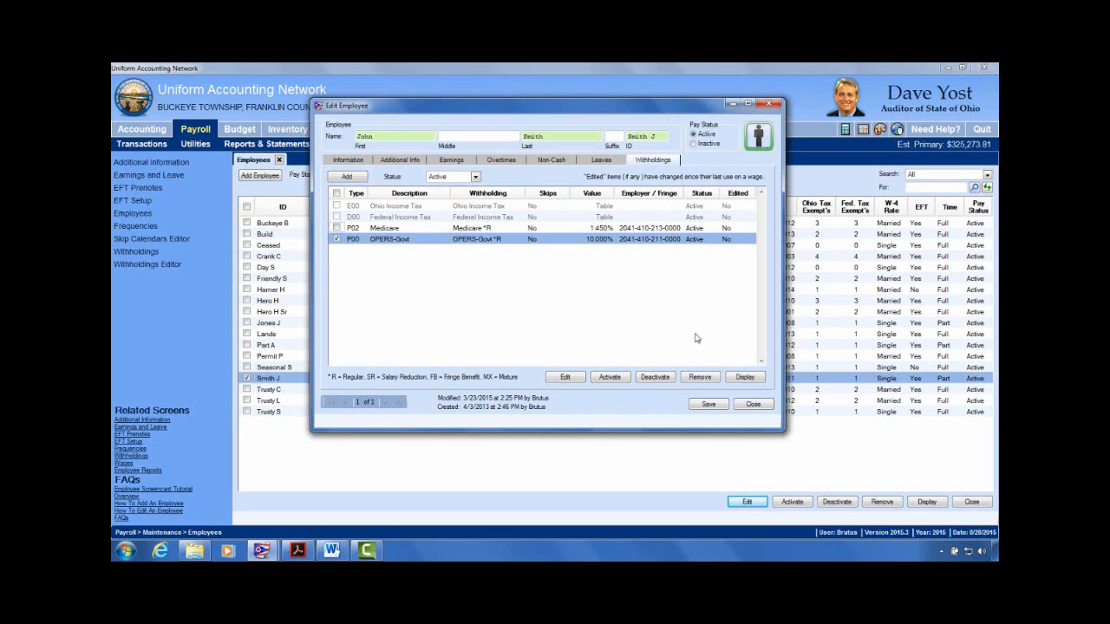
left_click(563, 377)
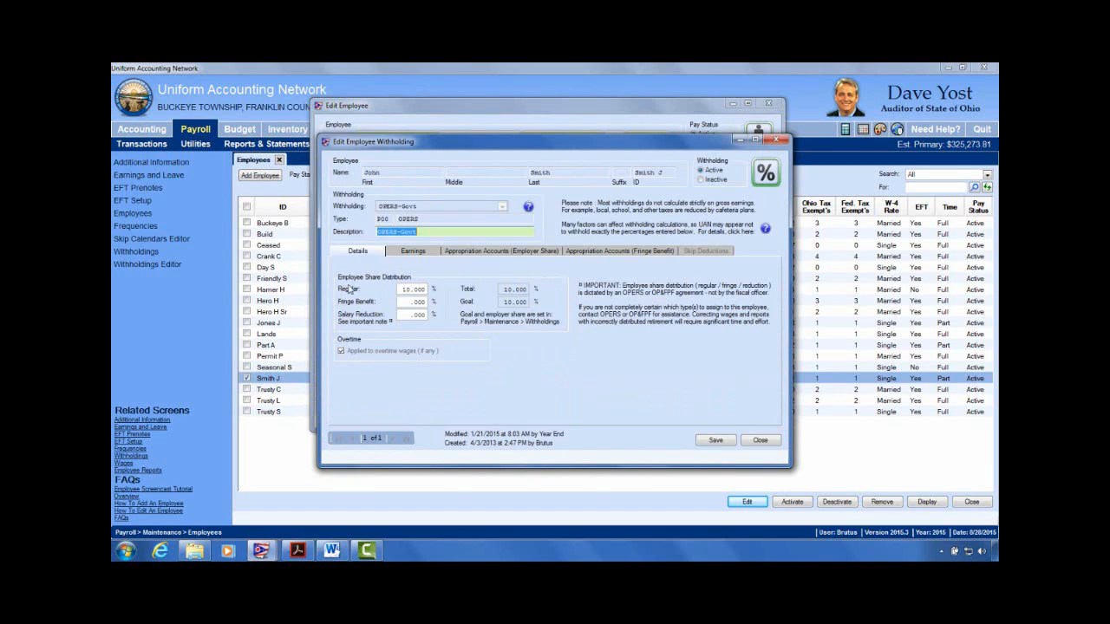
left_click(424, 290)
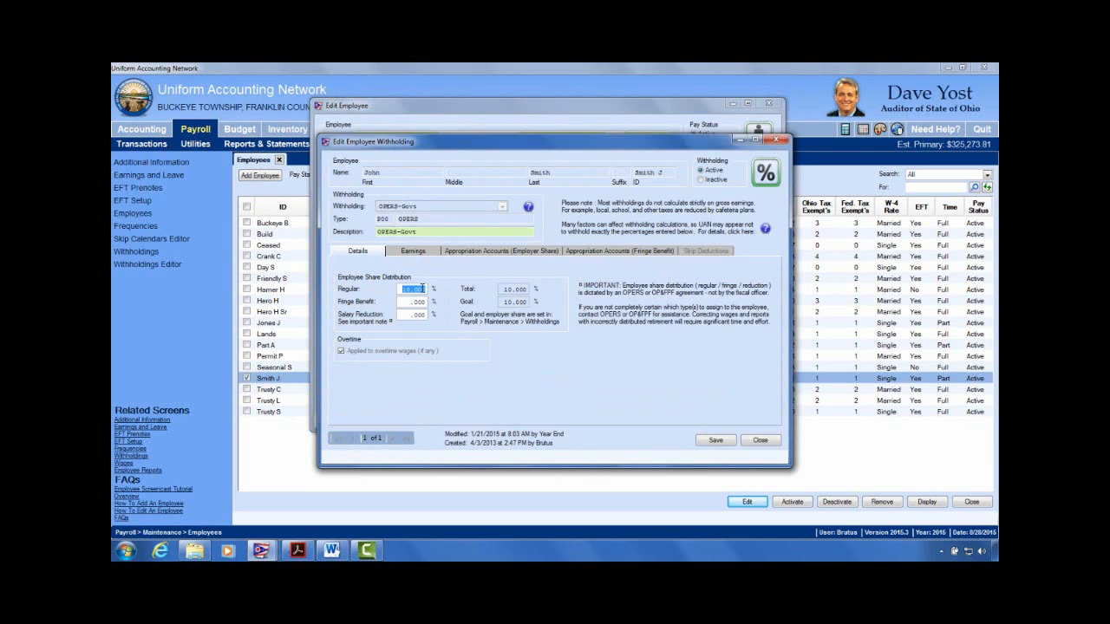
left_click(423, 289)
left_click(764, 229)
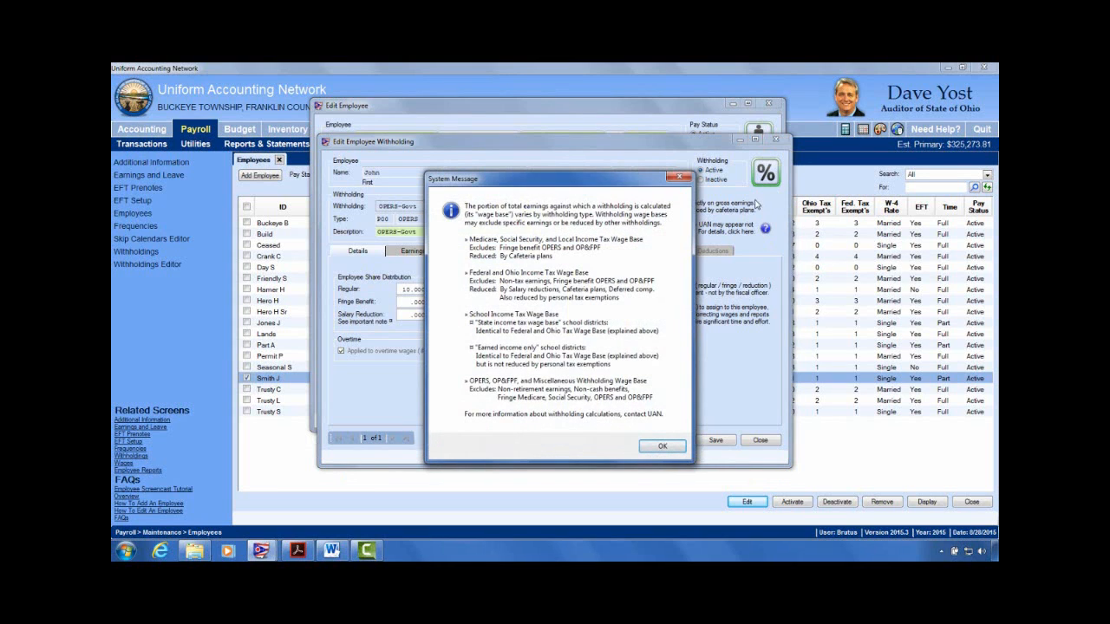
left_click(681, 178)
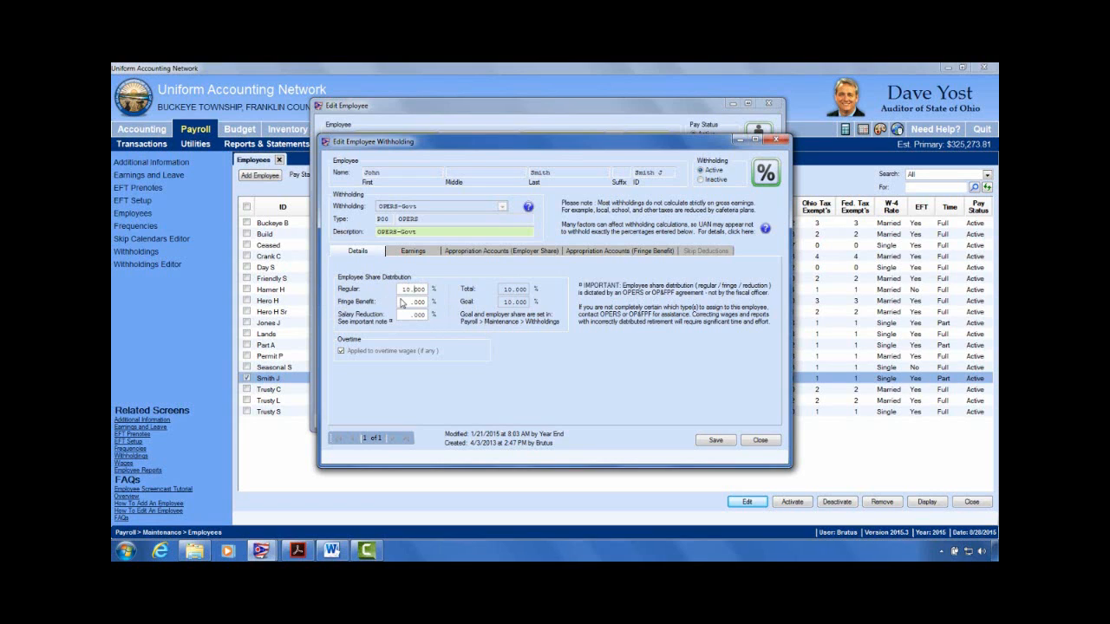
Step: Change the OPERS-Govt employer share's appropriation account split method to Object
left_click(422, 252)
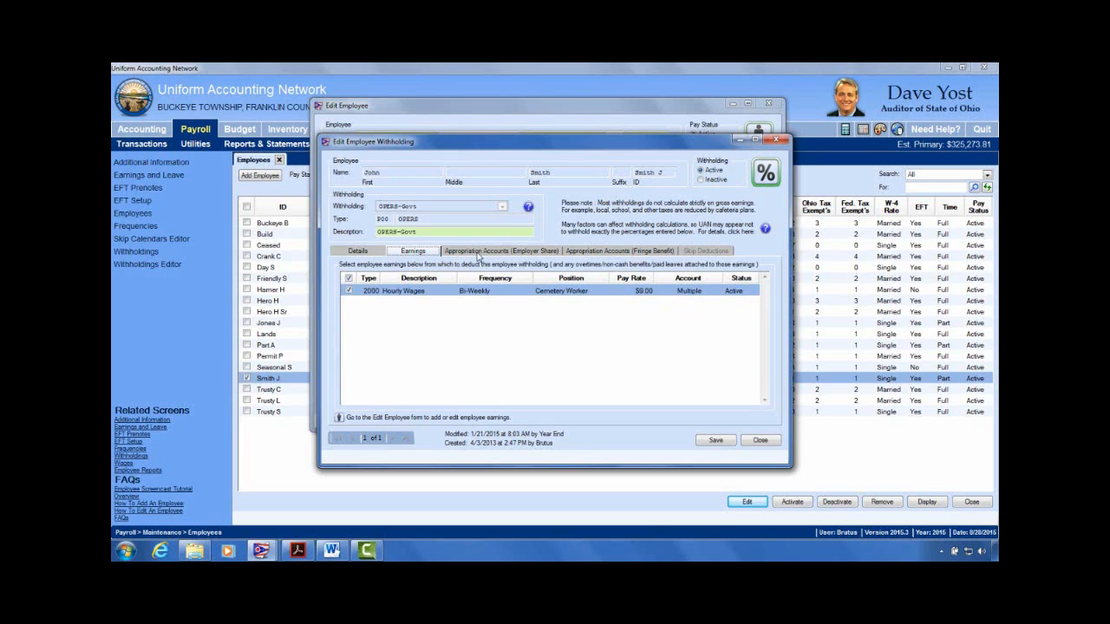
left_click(533, 251)
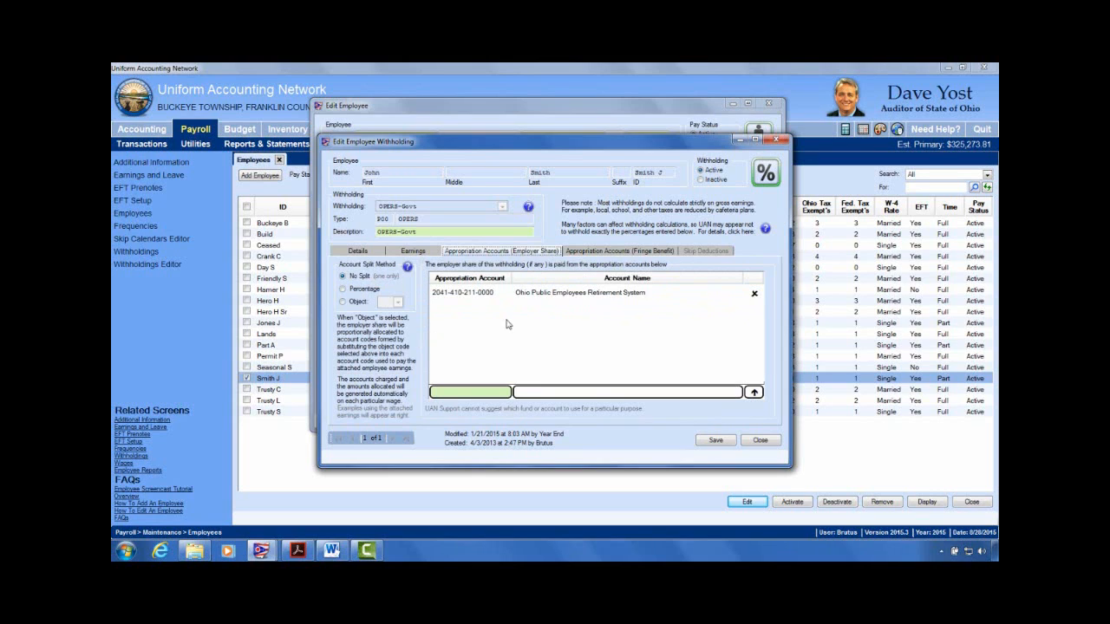
mouse_move(447, 296)
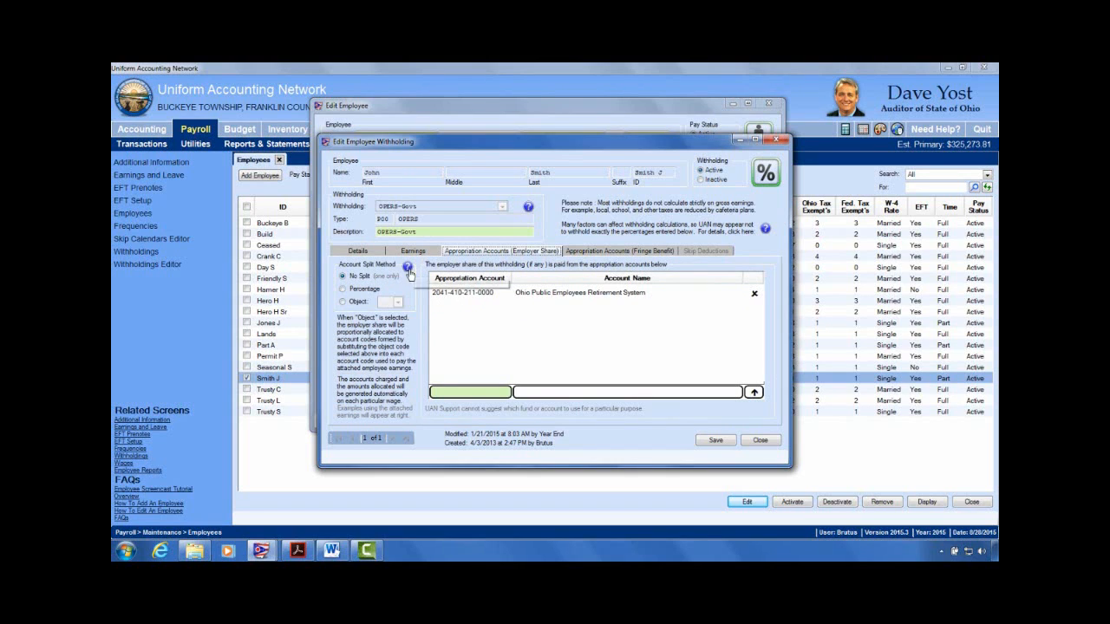
left_click(406, 266)
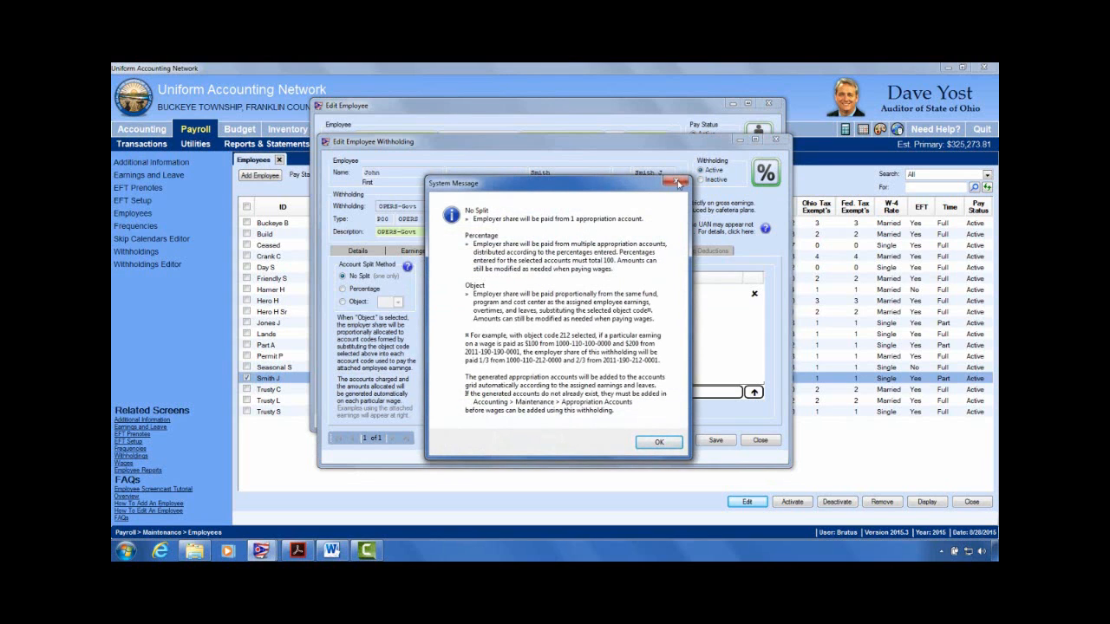
left_click(677, 183)
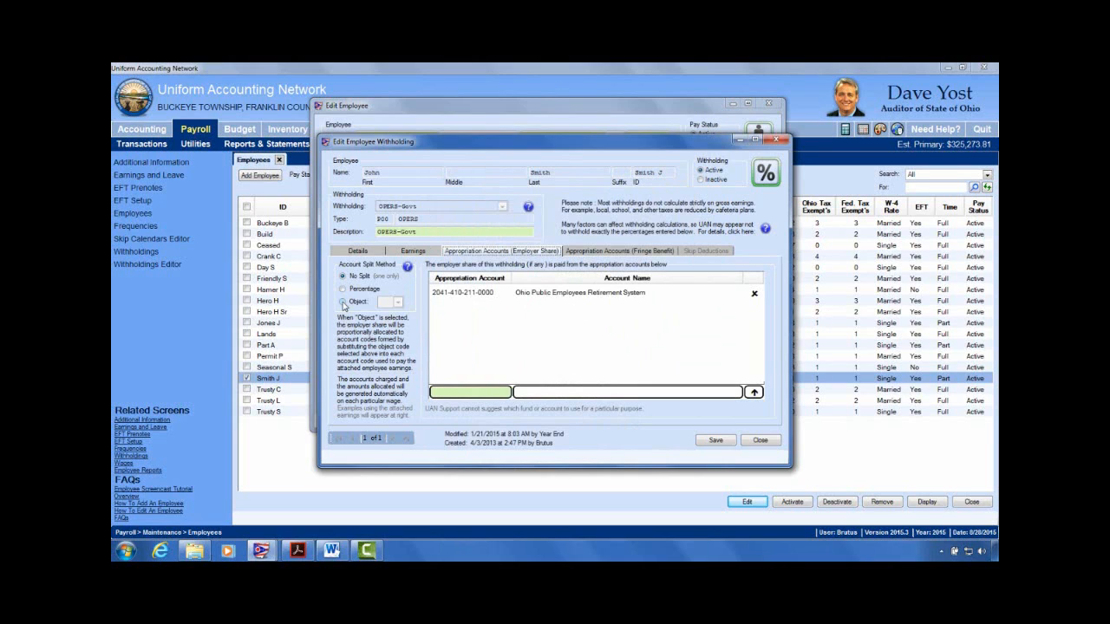
left_click(343, 301)
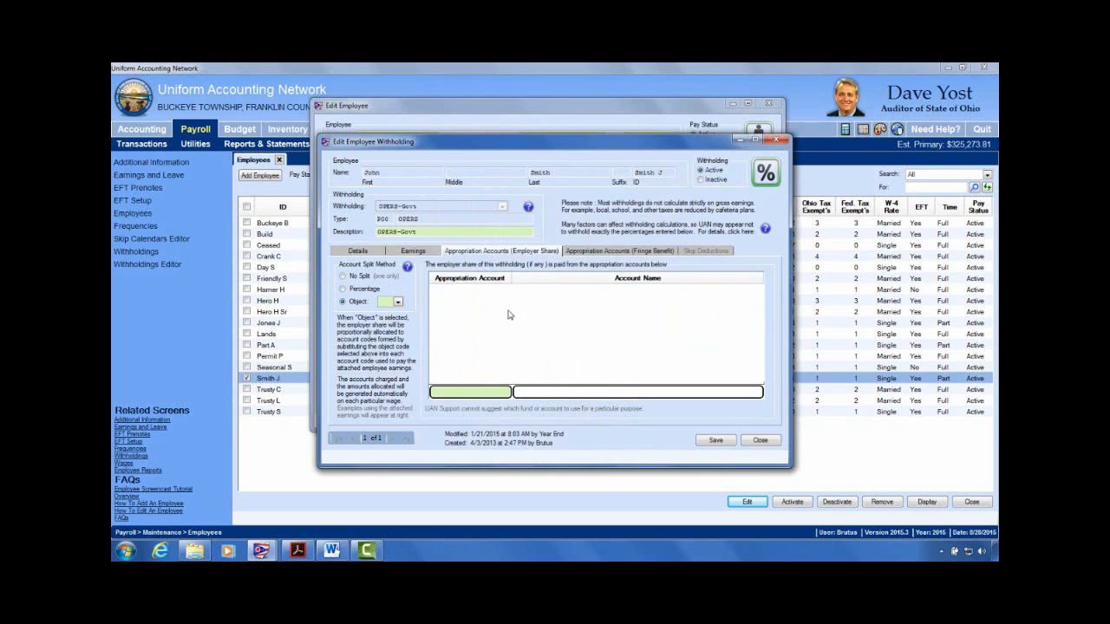
left_click(398, 302)
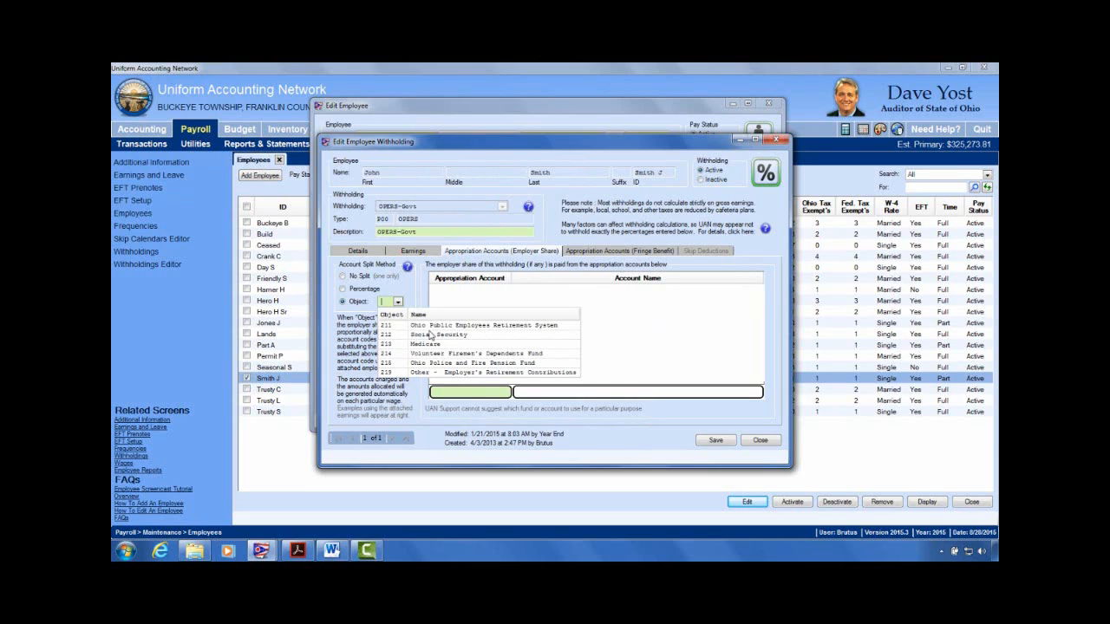
left_click(427, 326)
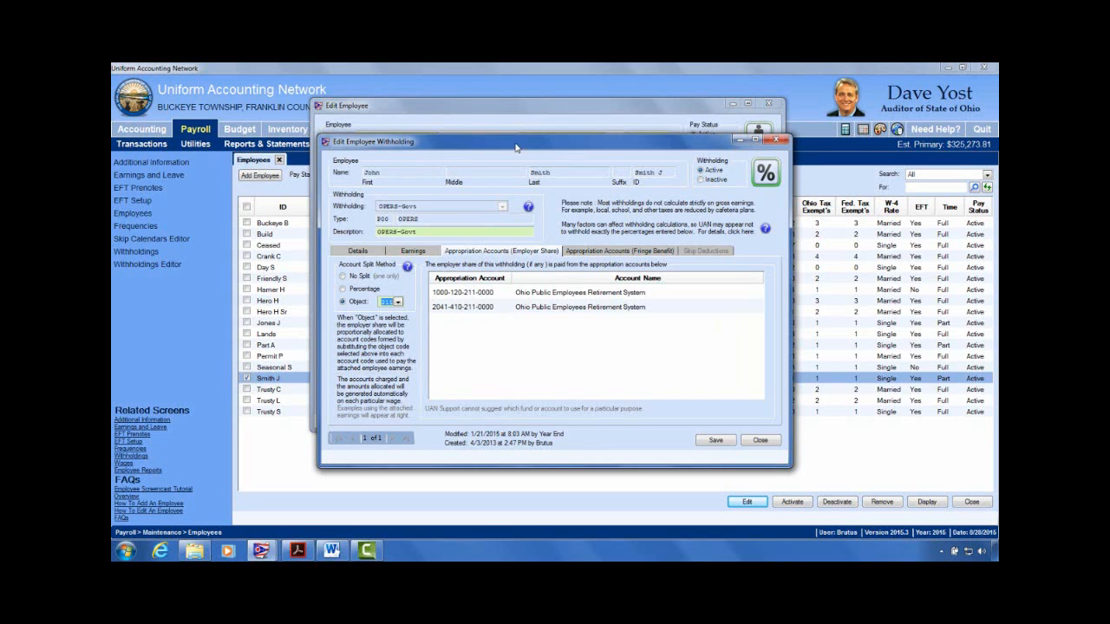
left_click_drag(513, 147, 699, 165)
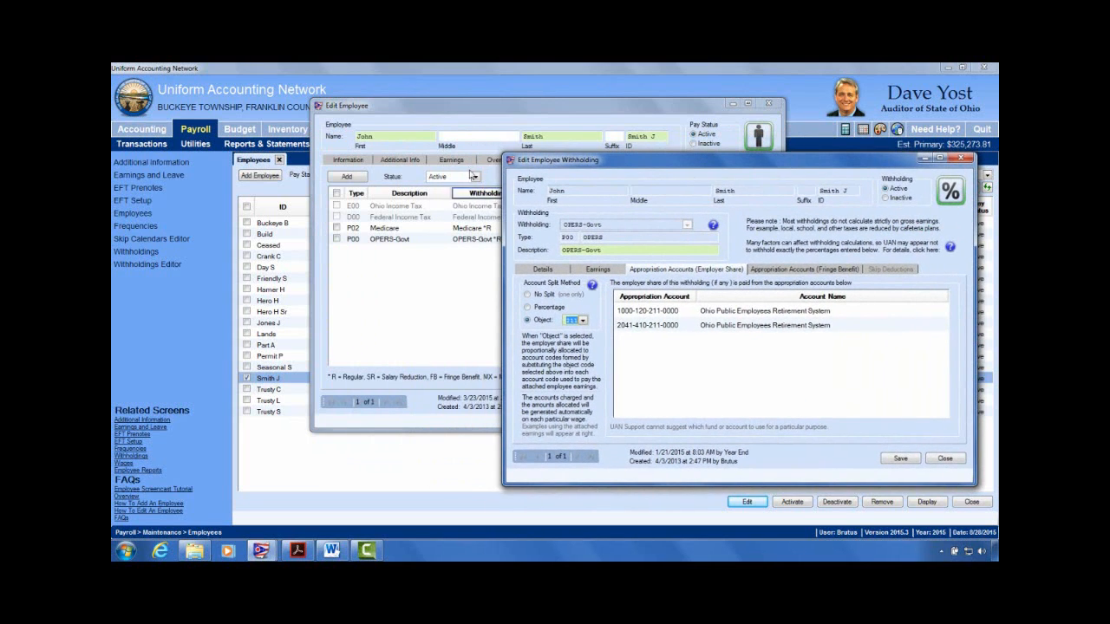
Step: Display the employee's Hourly Wages accounts beside the OPERS withholding window for comparison
left_click(460, 108)
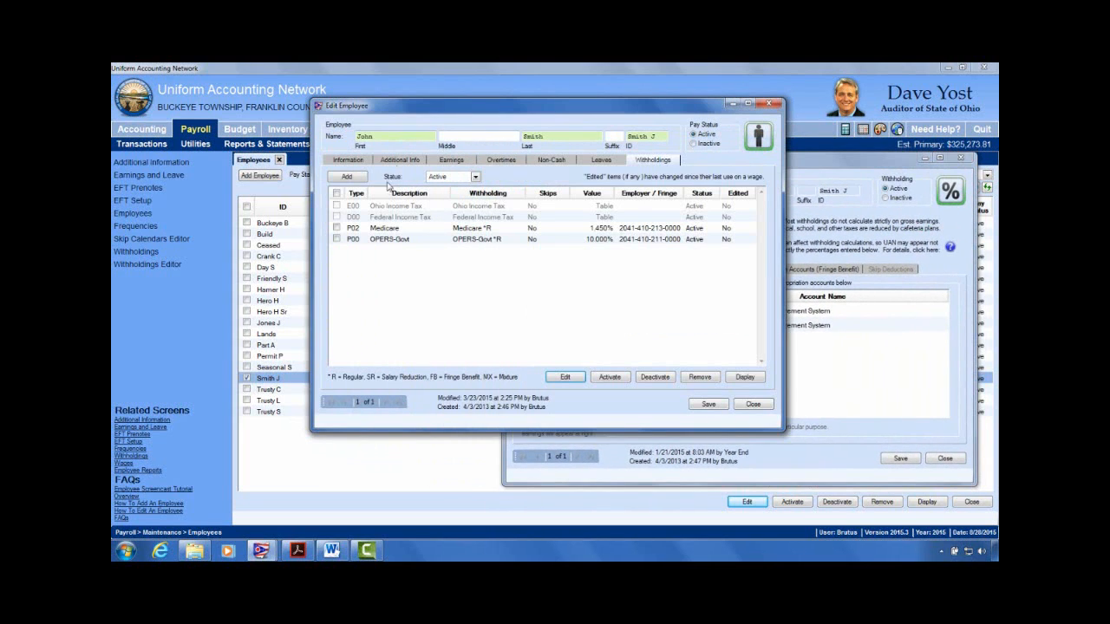
left_click(451, 160)
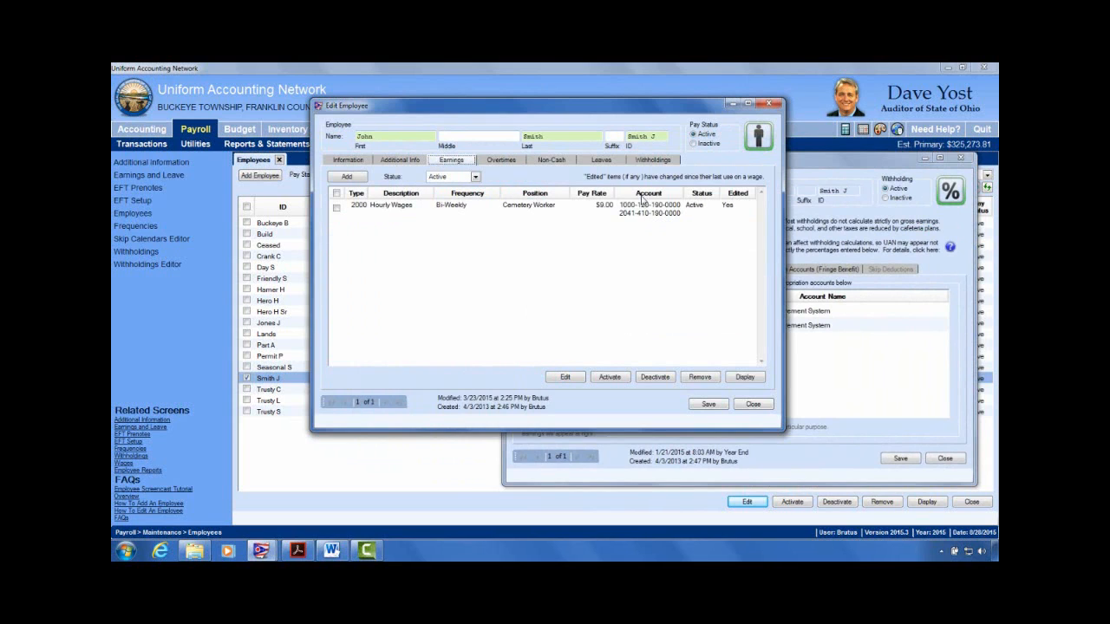
left_click(865, 167)
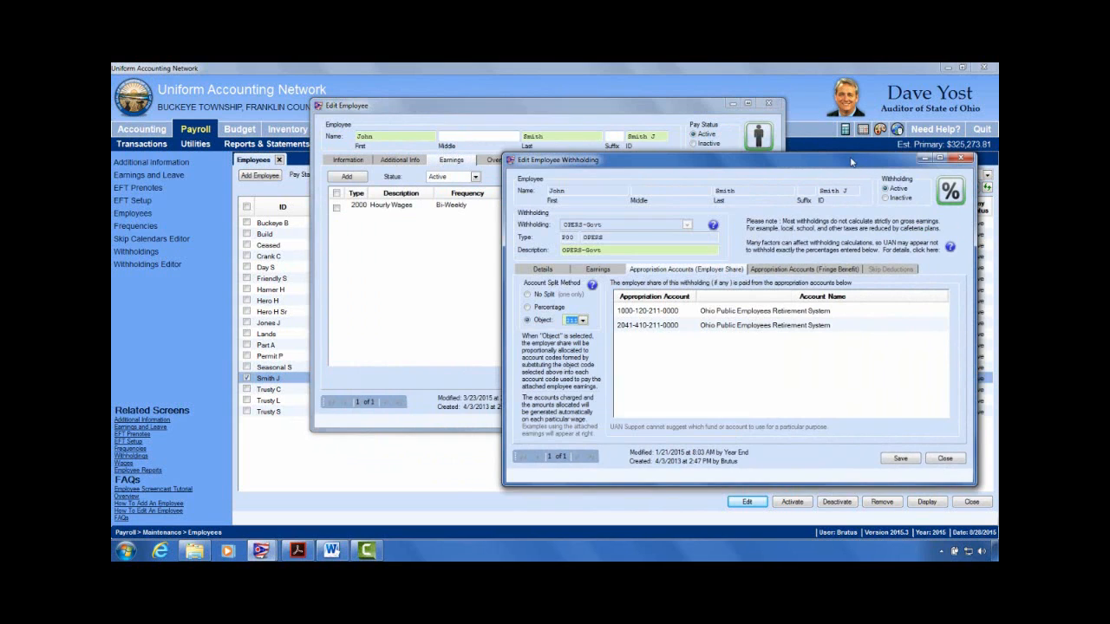
left_click_drag(860, 165, 801, 247)
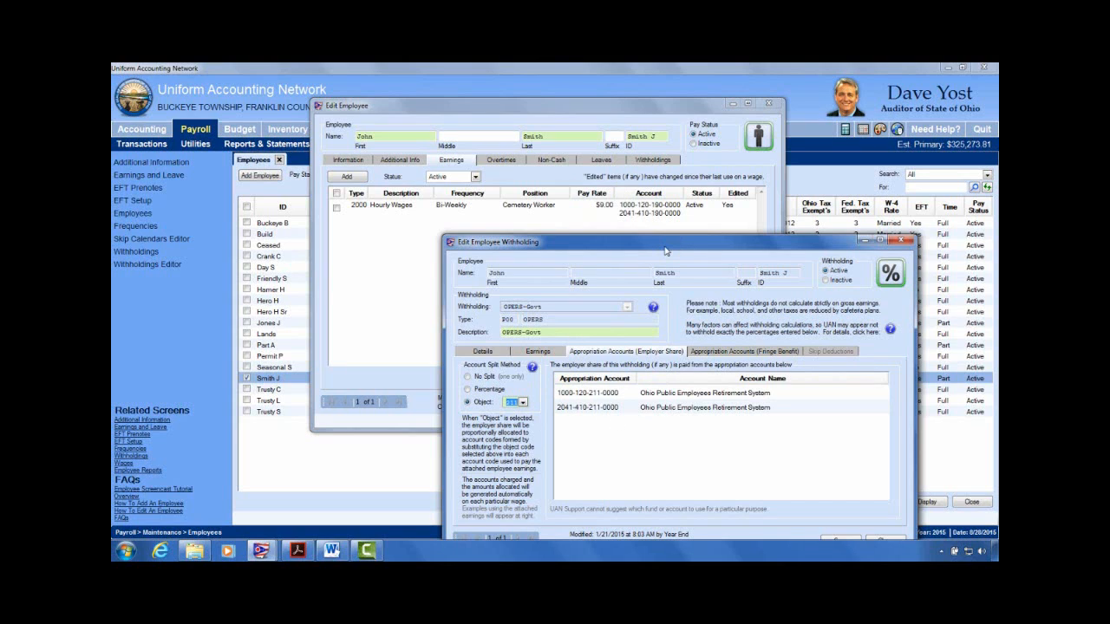
left_click_drag(665, 251, 598, 242)
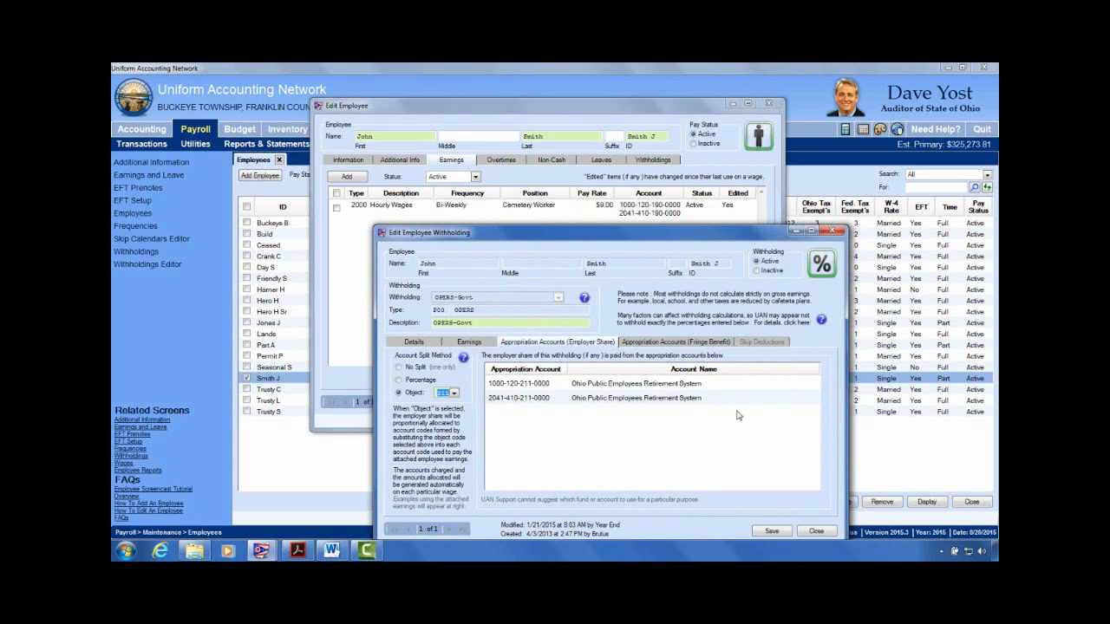
left_click_drag(687, 234, 729, 153)
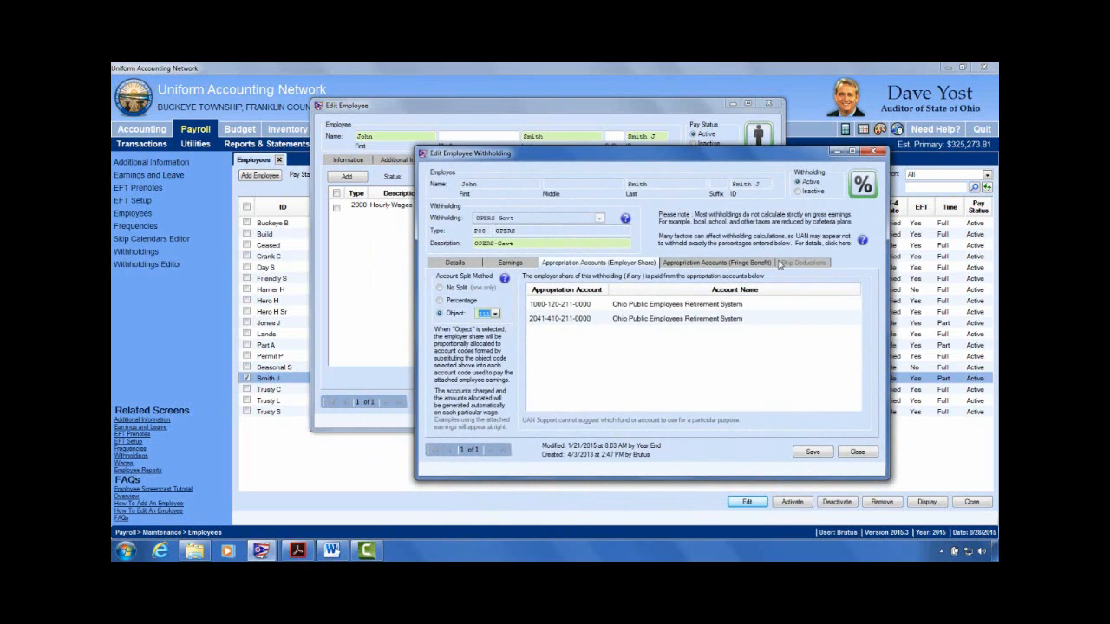
left_click(694, 264)
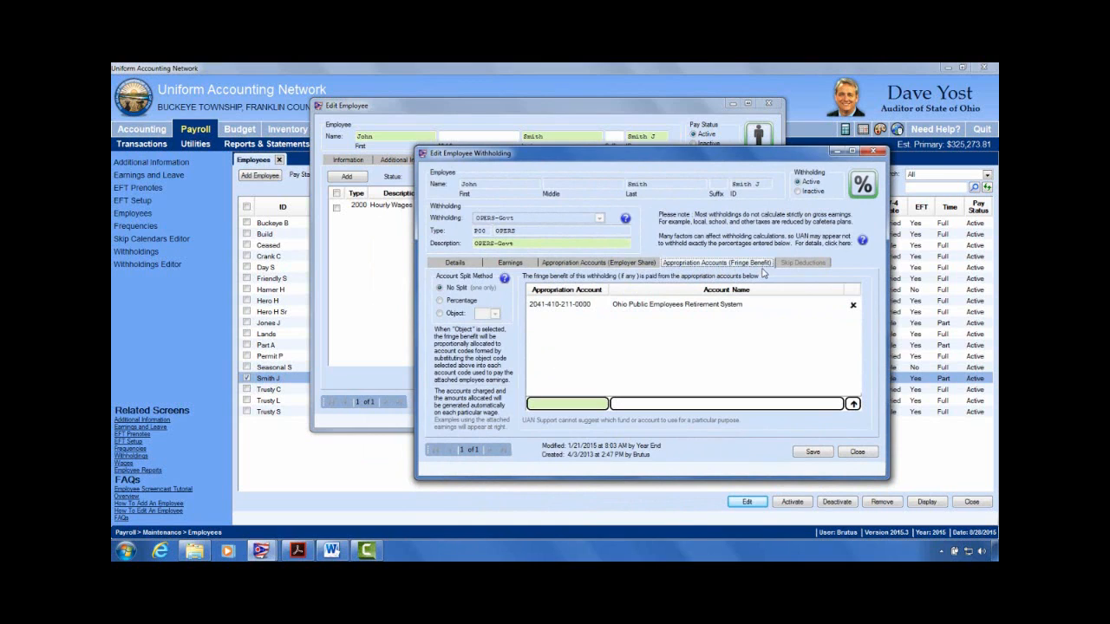
left_click(470, 269)
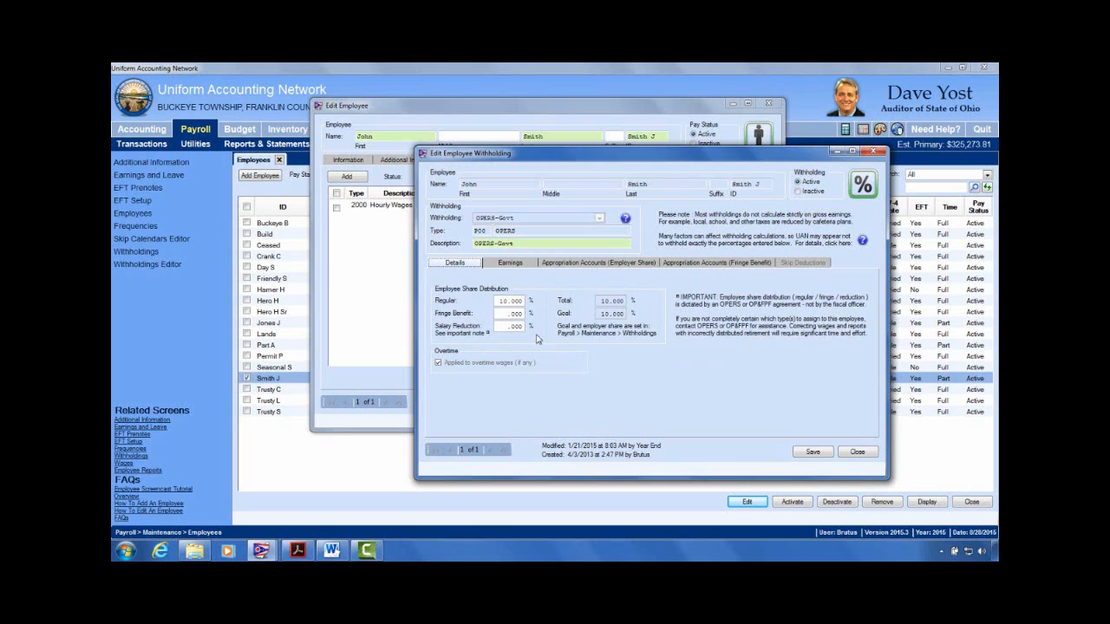
left_click(746, 266)
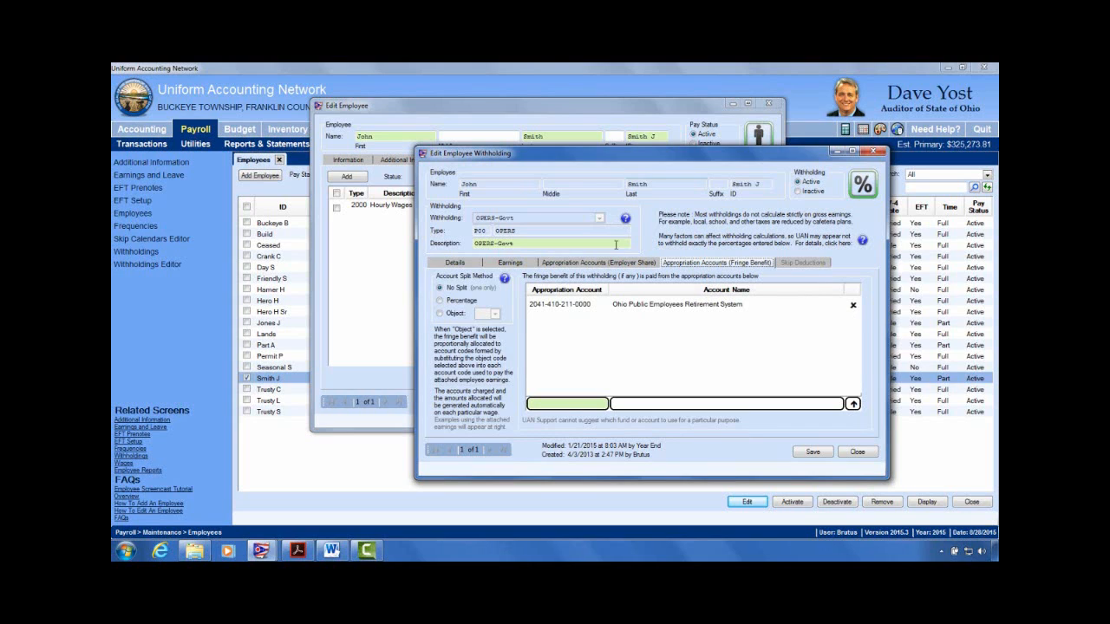
left_click(457, 263)
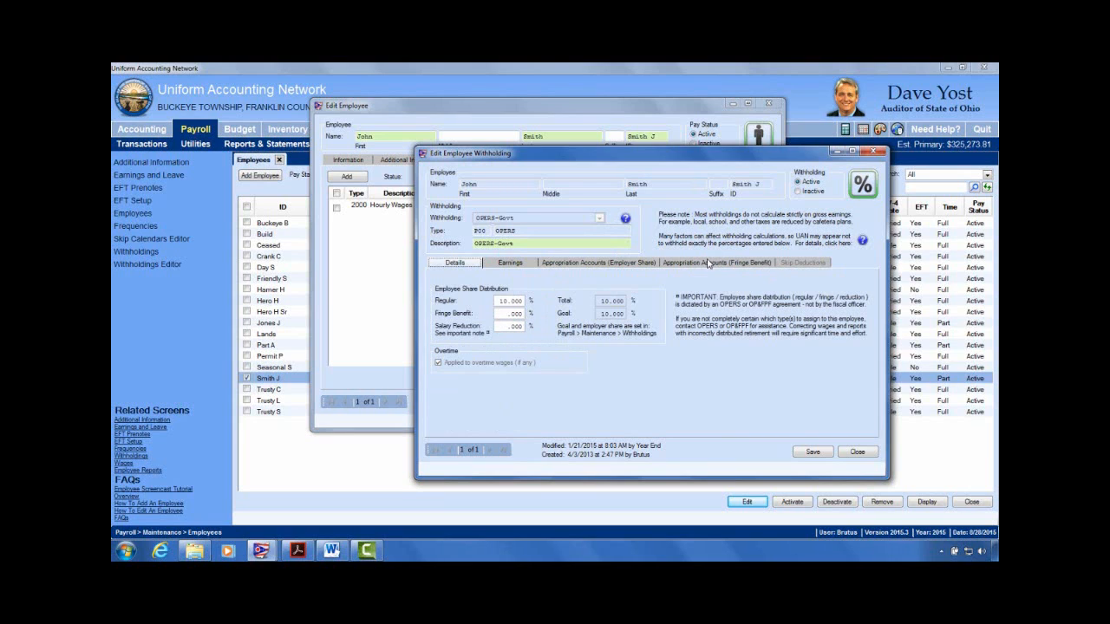
left_click(626, 270)
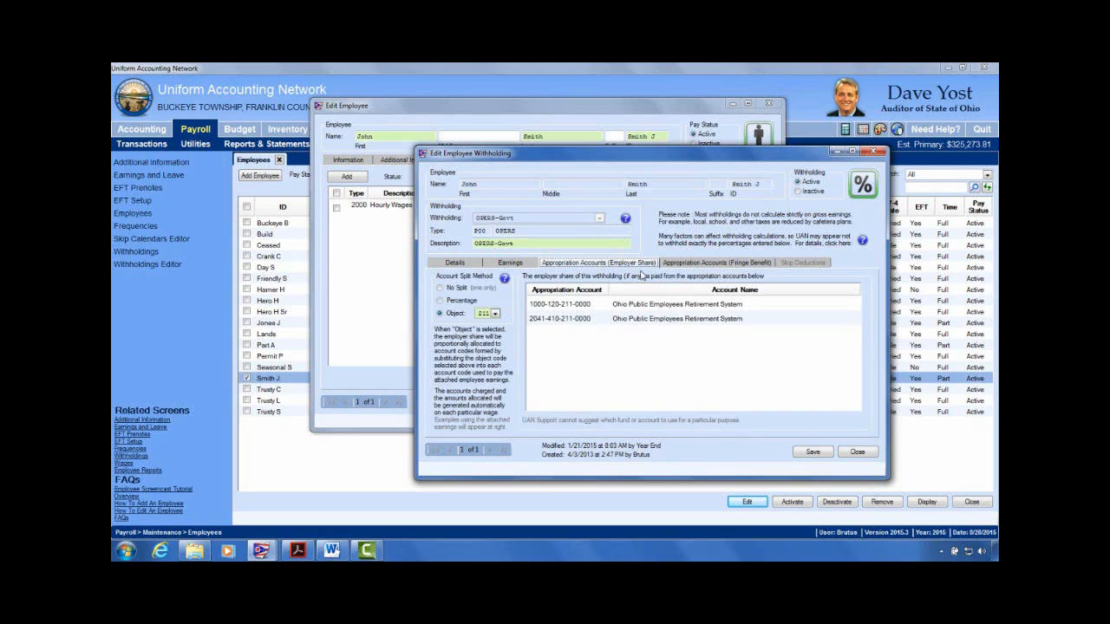
left_click(732, 264)
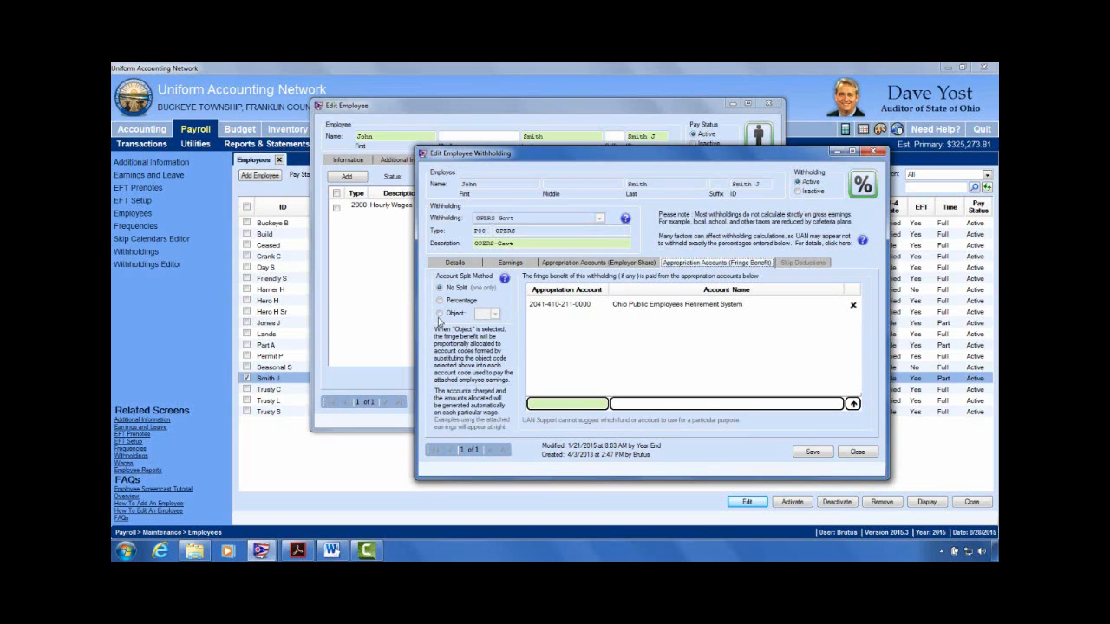
Step: Split the OPERS-Govt fringe benefit by object code 211, then save and close the withholding
left_click(439, 313)
left_click(494, 314)
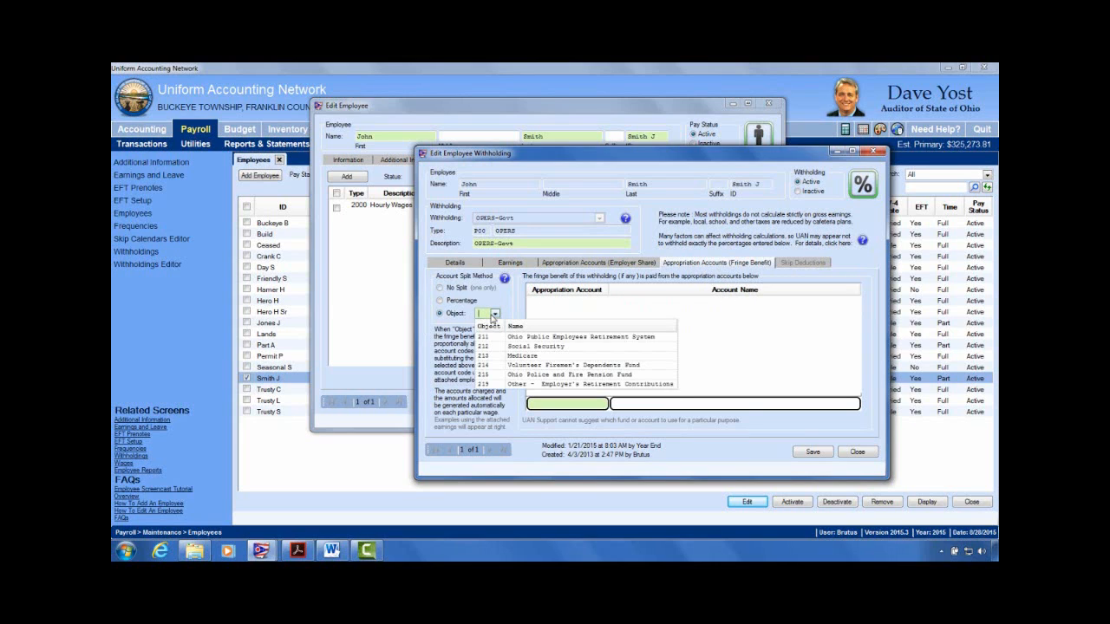
left_click(491, 337)
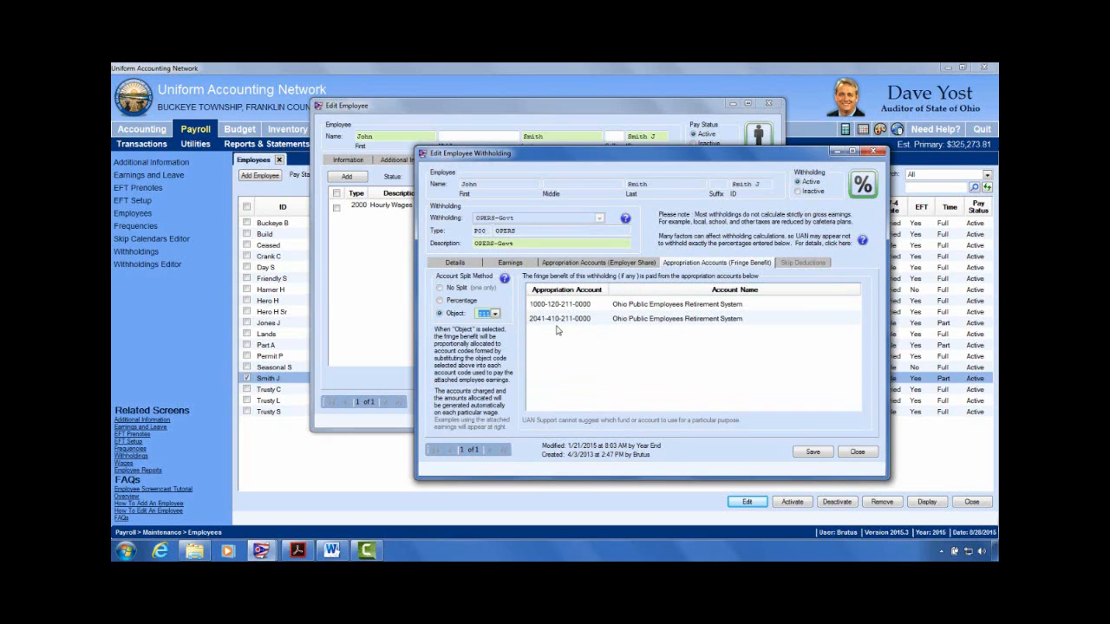
left_click(586, 262)
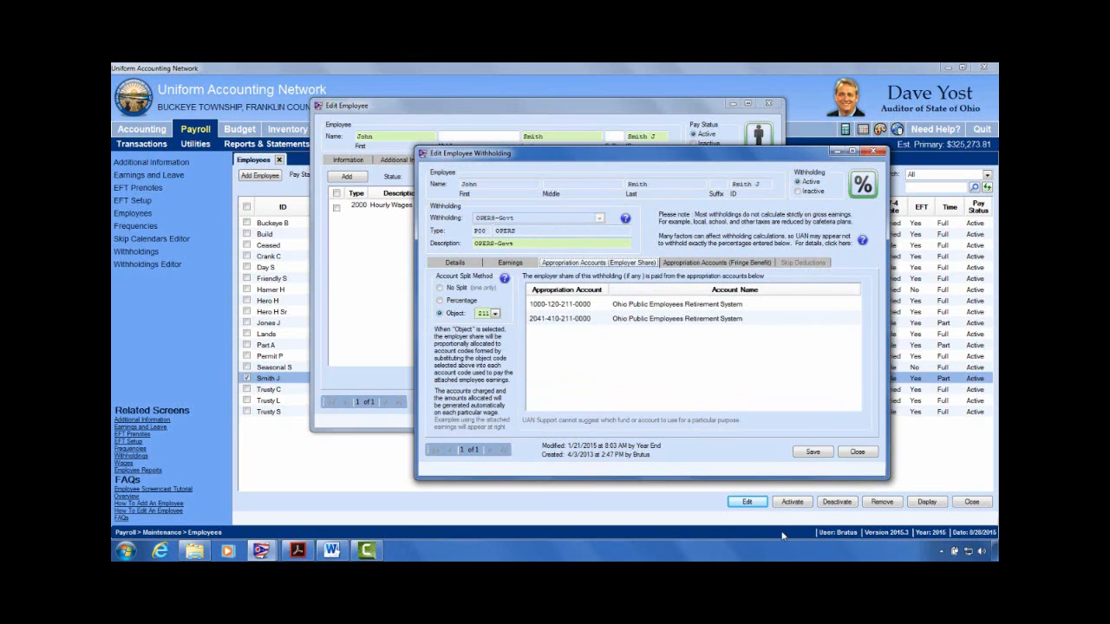
left_click(811, 453)
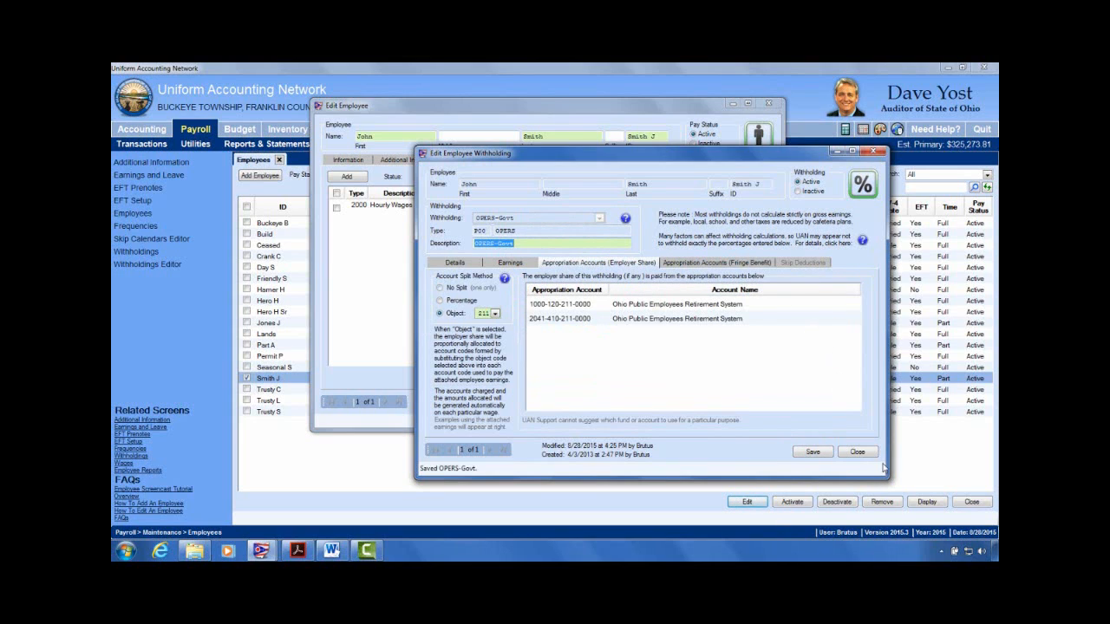
left_click(858, 452)
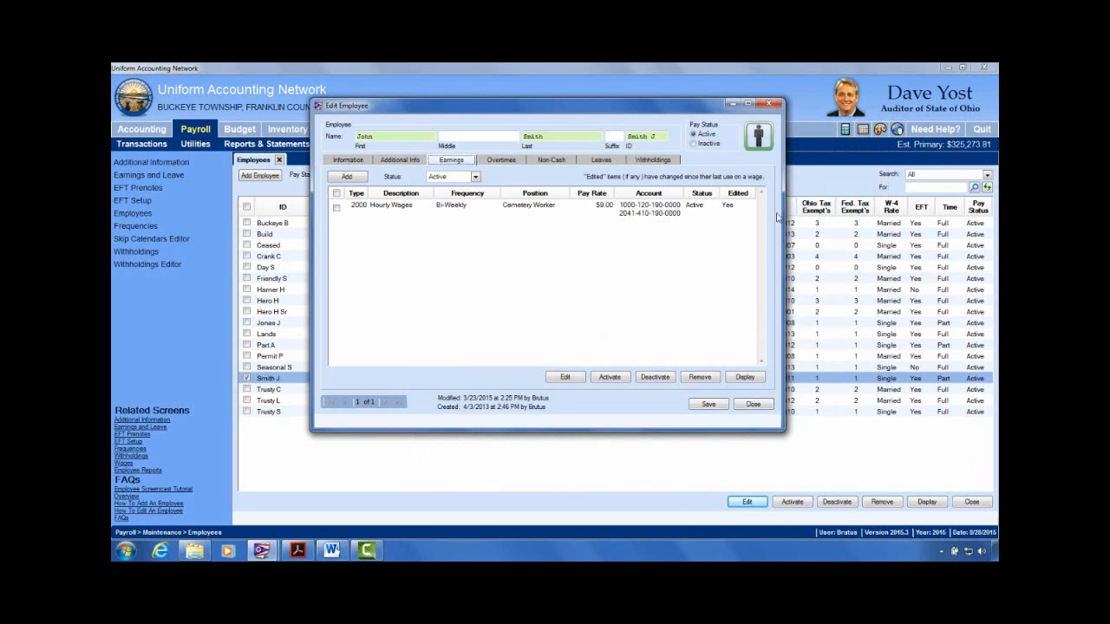
left_click(663, 161)
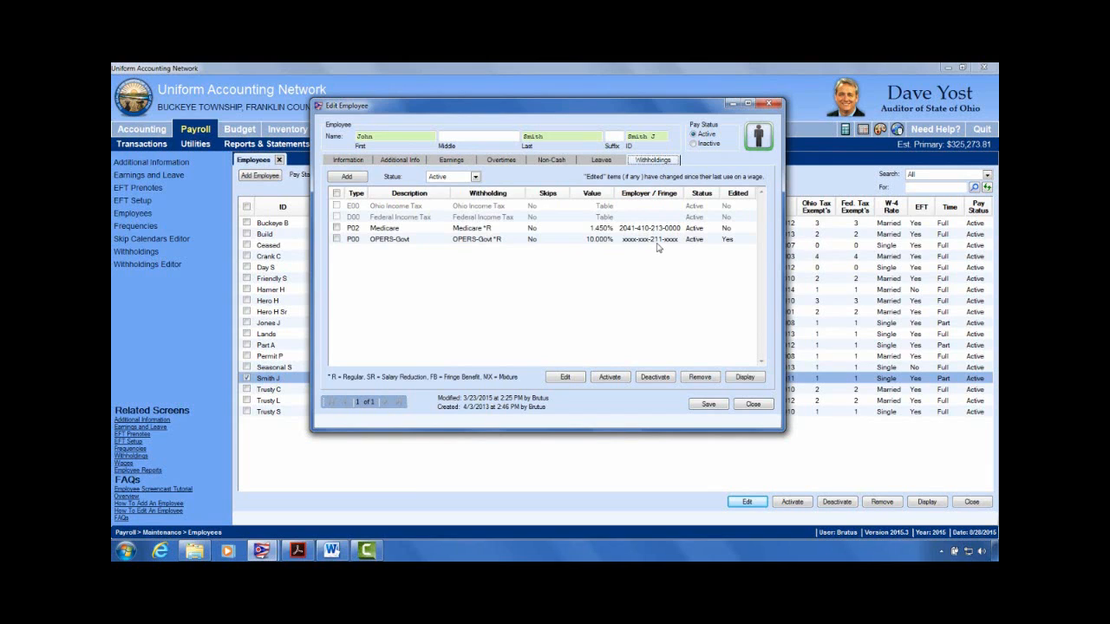
left_click(338, 228)
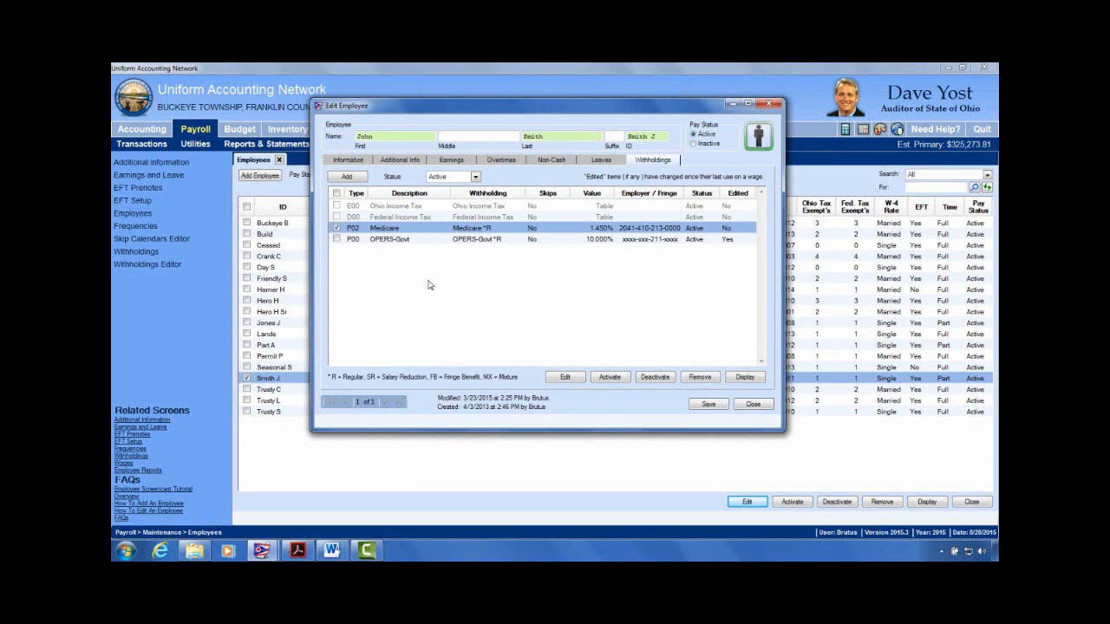
Step: Edit the Medicare withholding and split its employer share by object 213 Medicare
left_click(573, 382)
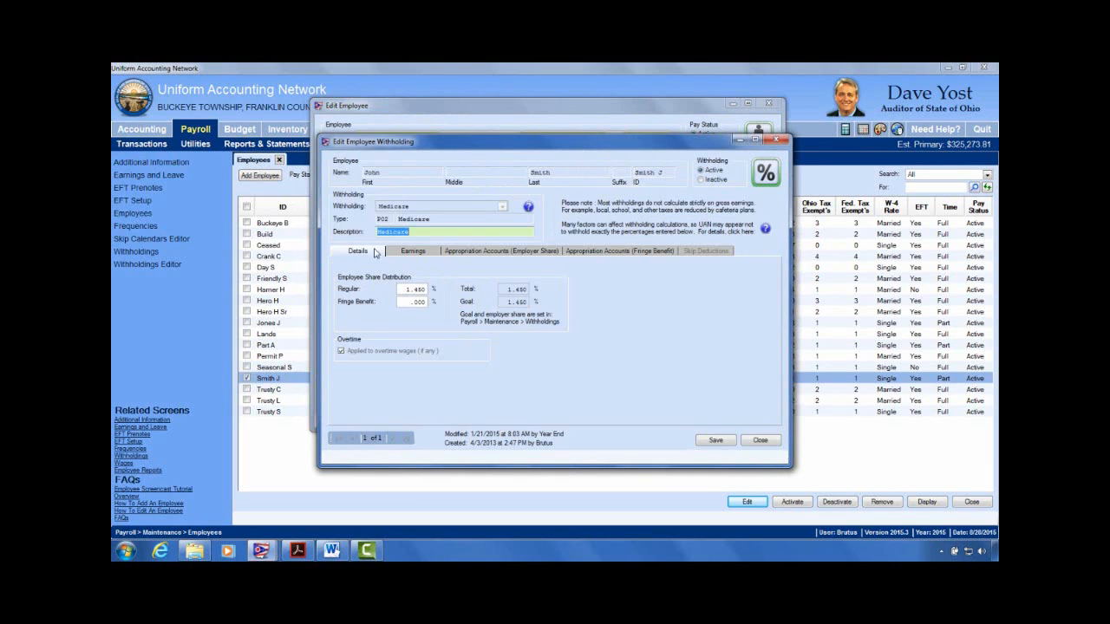
left_click(416, 251)
left_click(500, 251)
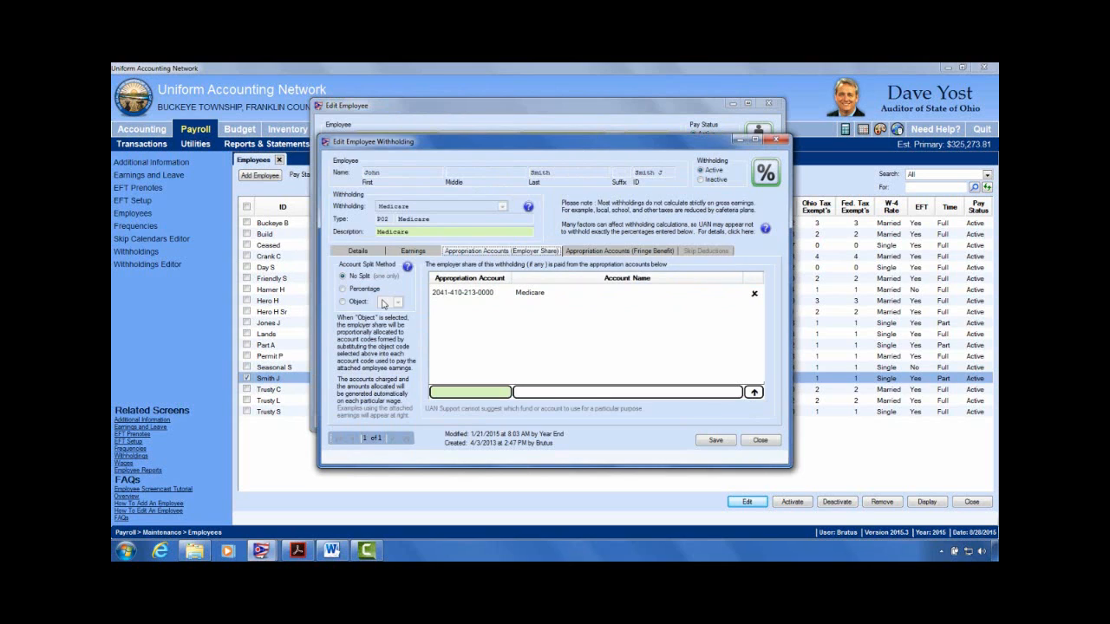
left_click(350, 302)
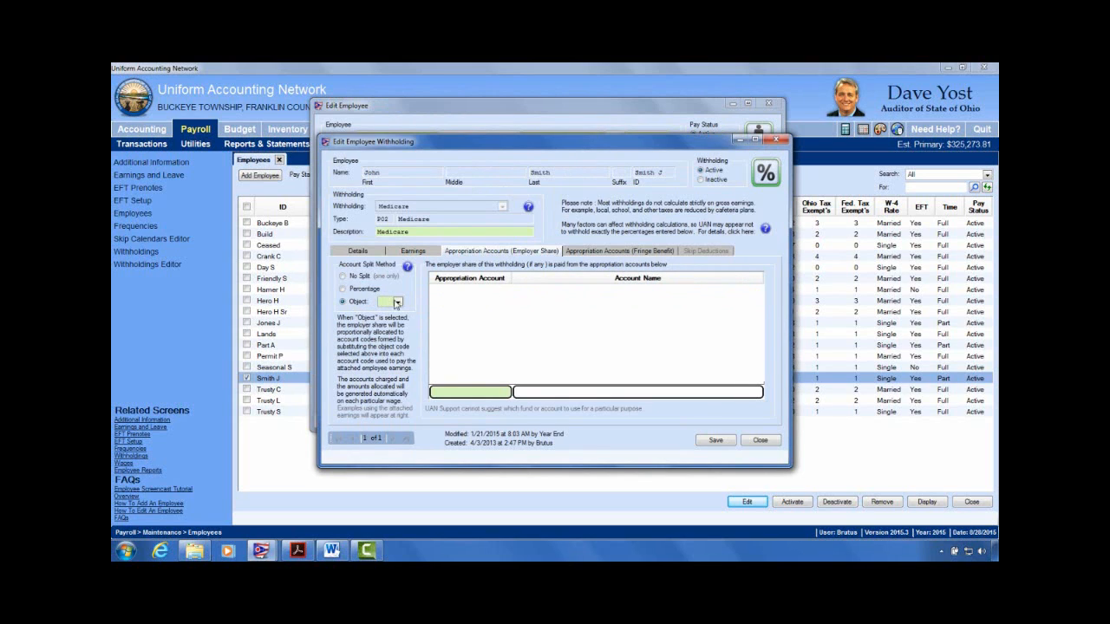
left_click(396, 302)
left_click(434, 345)
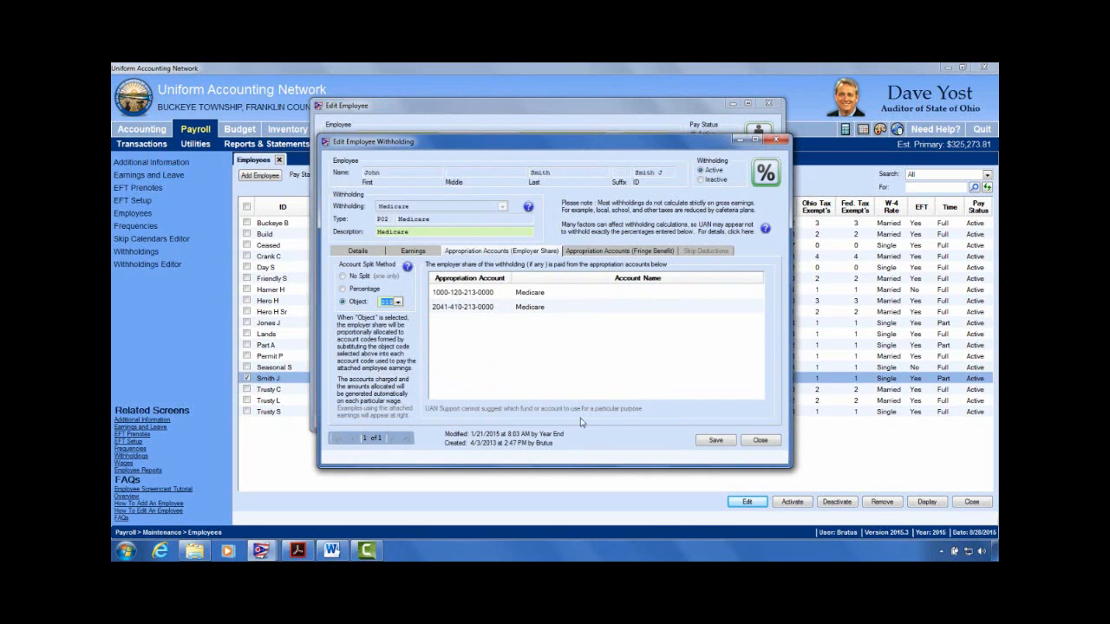
Step: Split the Medicare fringe benefit by object 213 as well, then save and close the withholding
left_click(605, 252)
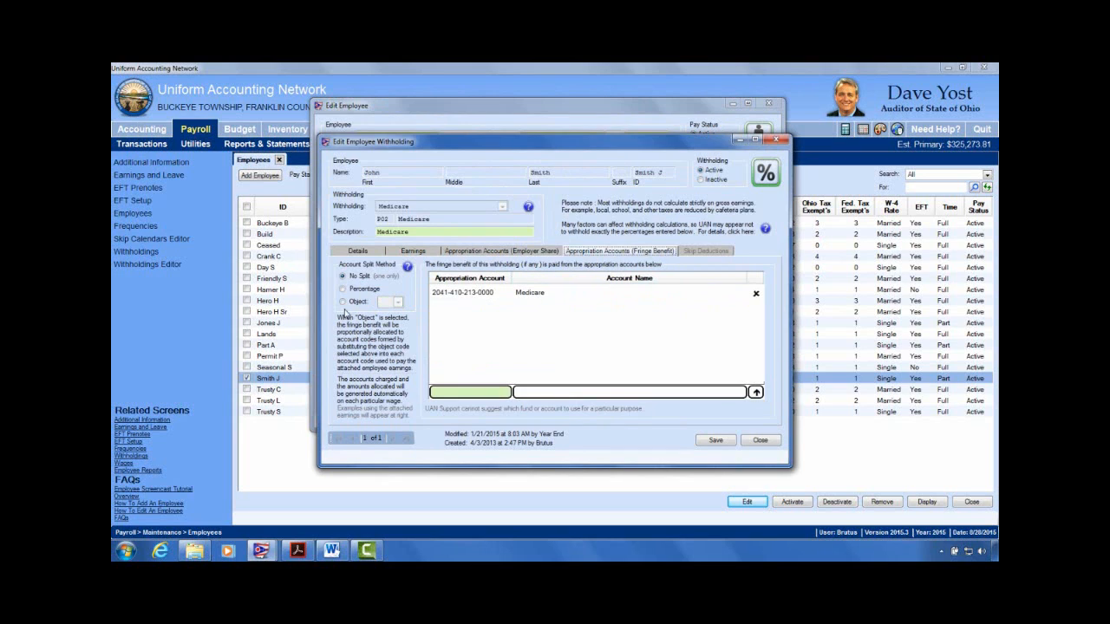
left_click(344, 304)
left_click(399, 303)
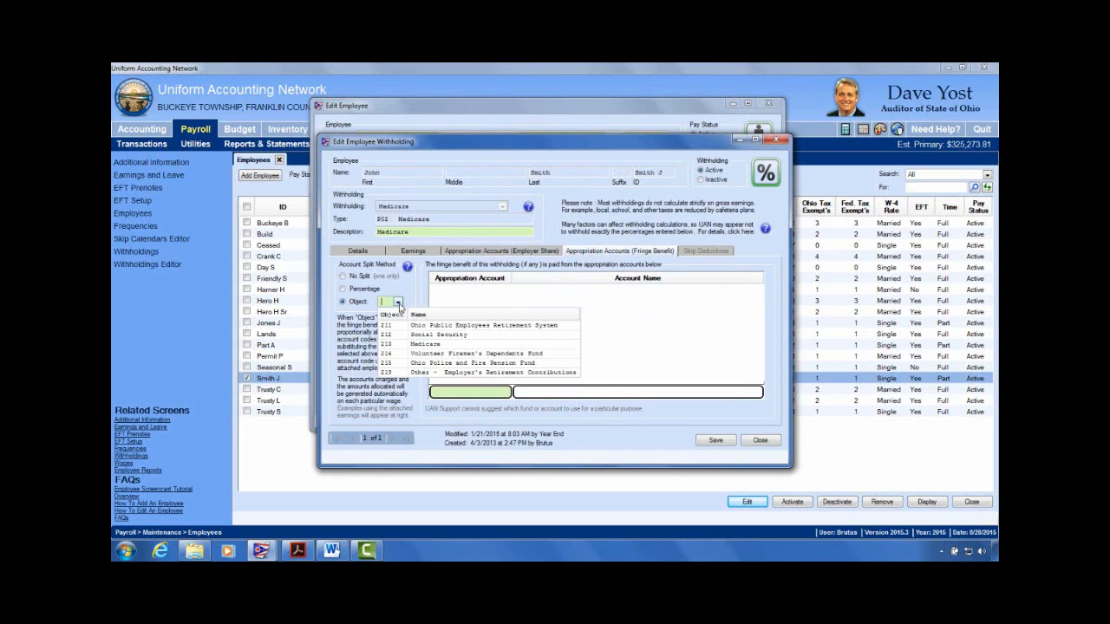
left_click(434, 345)
left_click(716, 440)
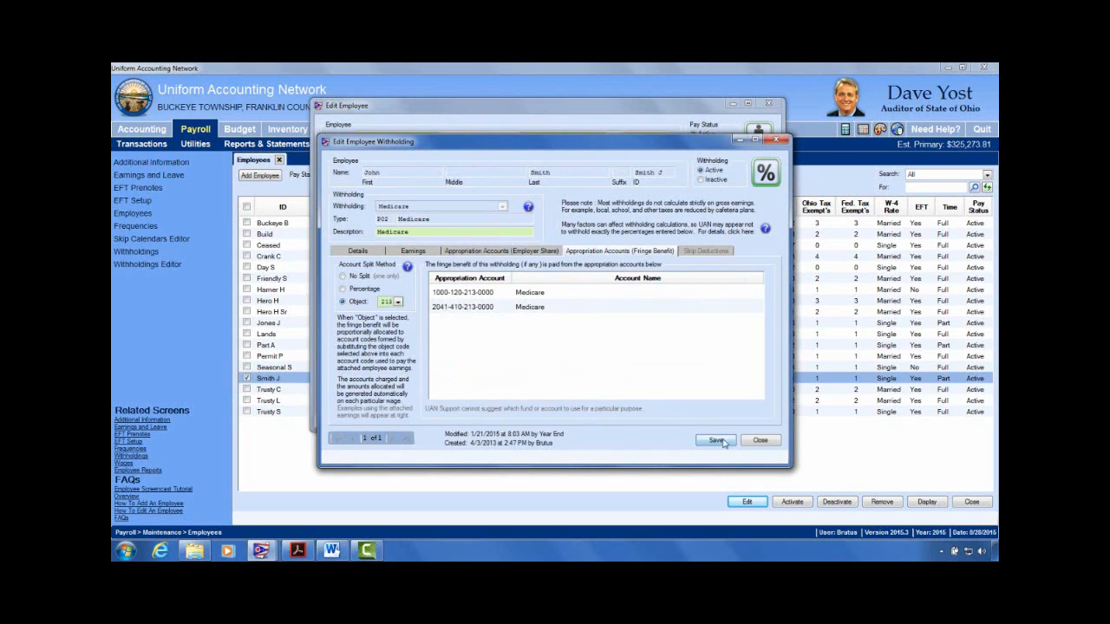
left_click(761, 440)
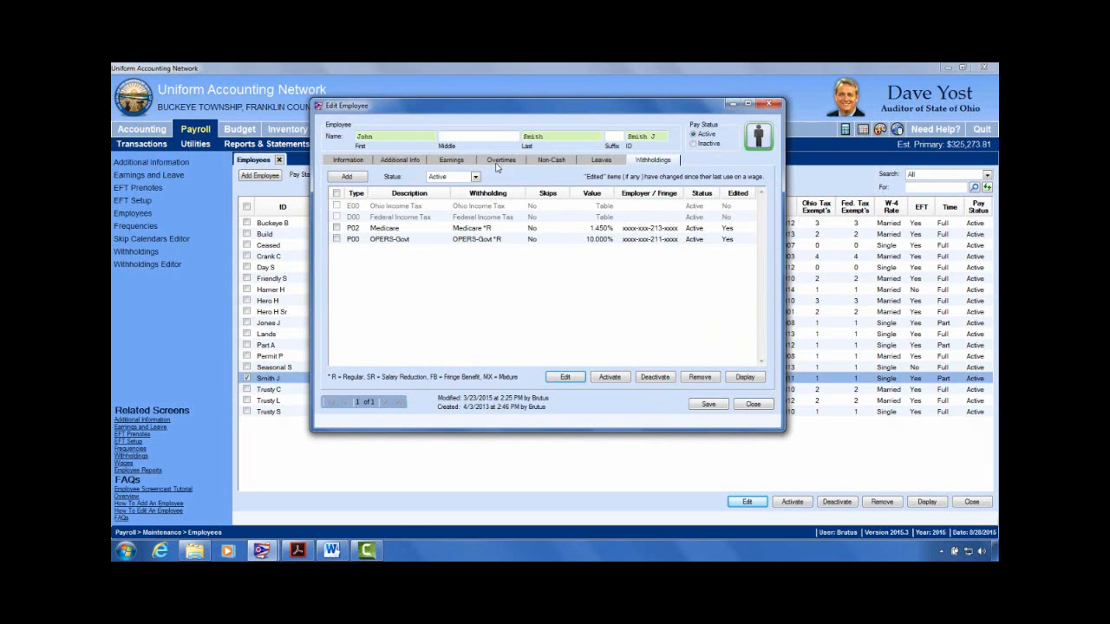
left_click(463, 163)
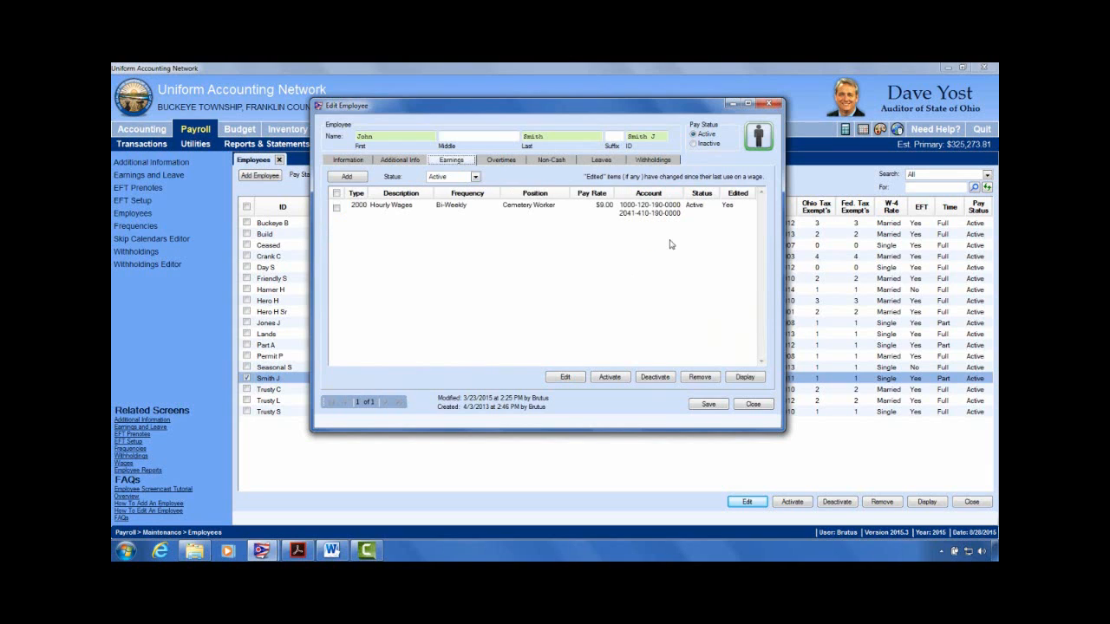
left_click(512, 161)
left_click(552, 161)
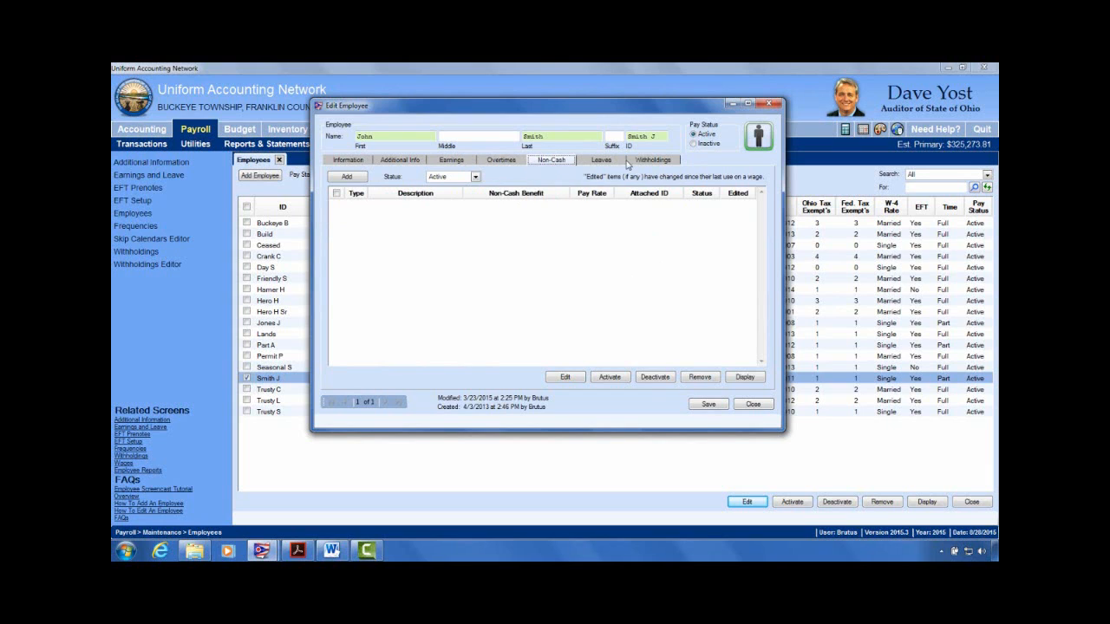
left_click(601, 160)
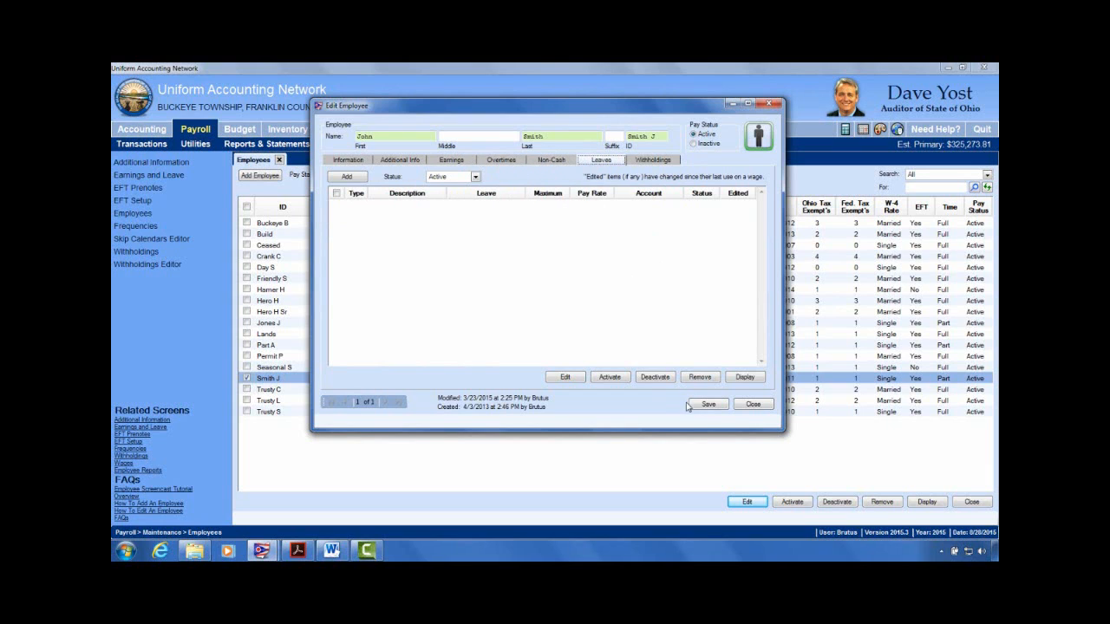
left_click(752, 404)
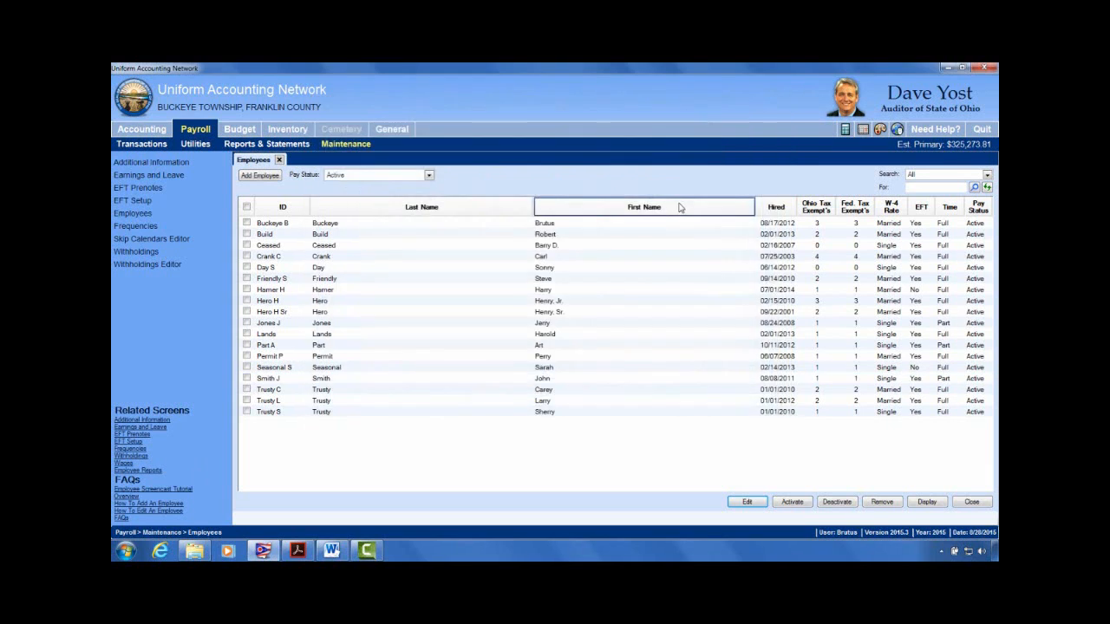
left_click(205, 132)
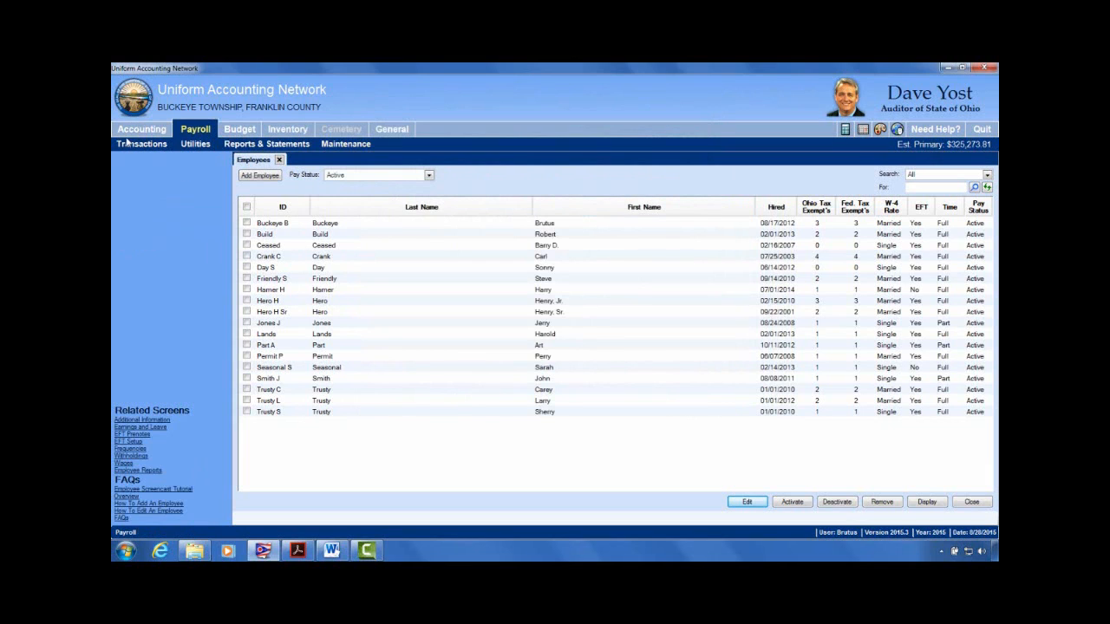
left_click(127, 146)
Step: Start a new Warrant / EFT wage from the Wages list, acknowledging the pay-period reminder
left_click(127, 175)
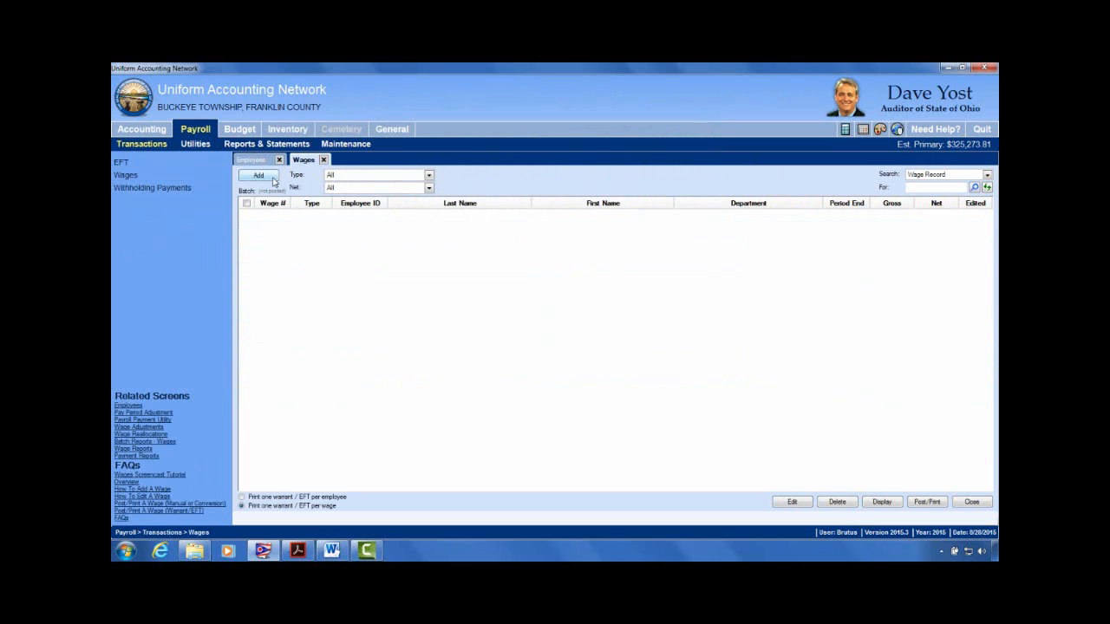
left_click(272, 179)
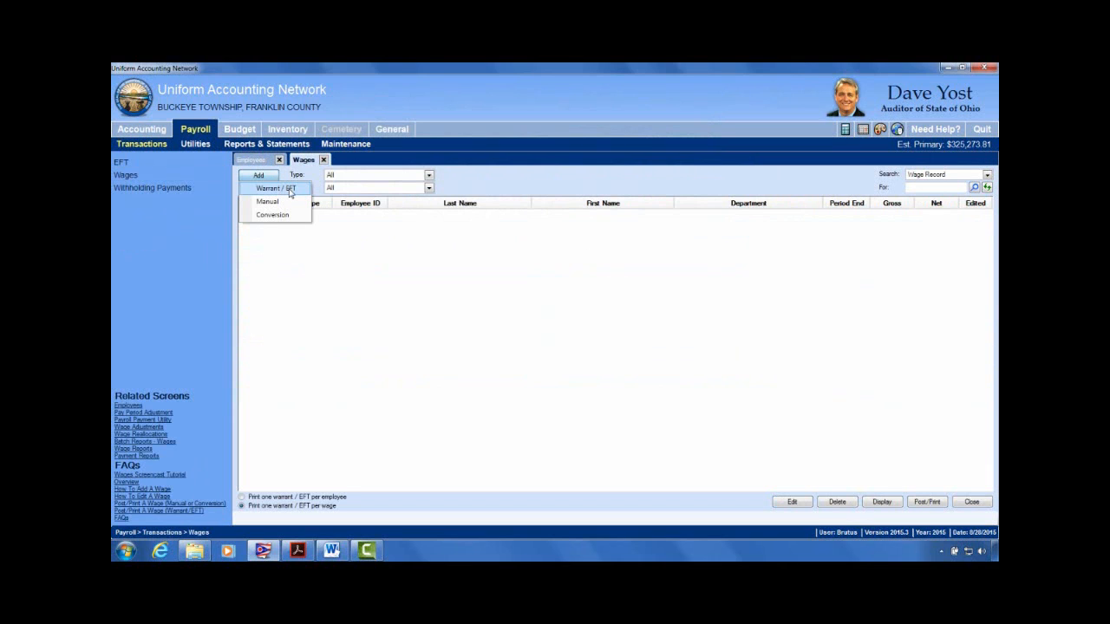
left_click(290, 190)
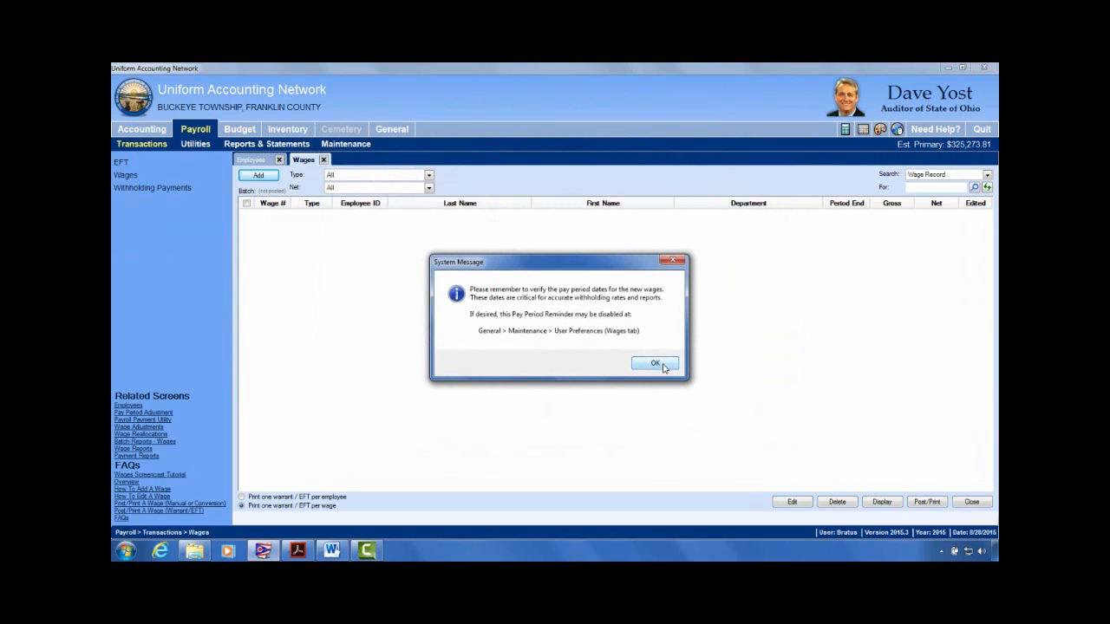
left_click(656, 363)
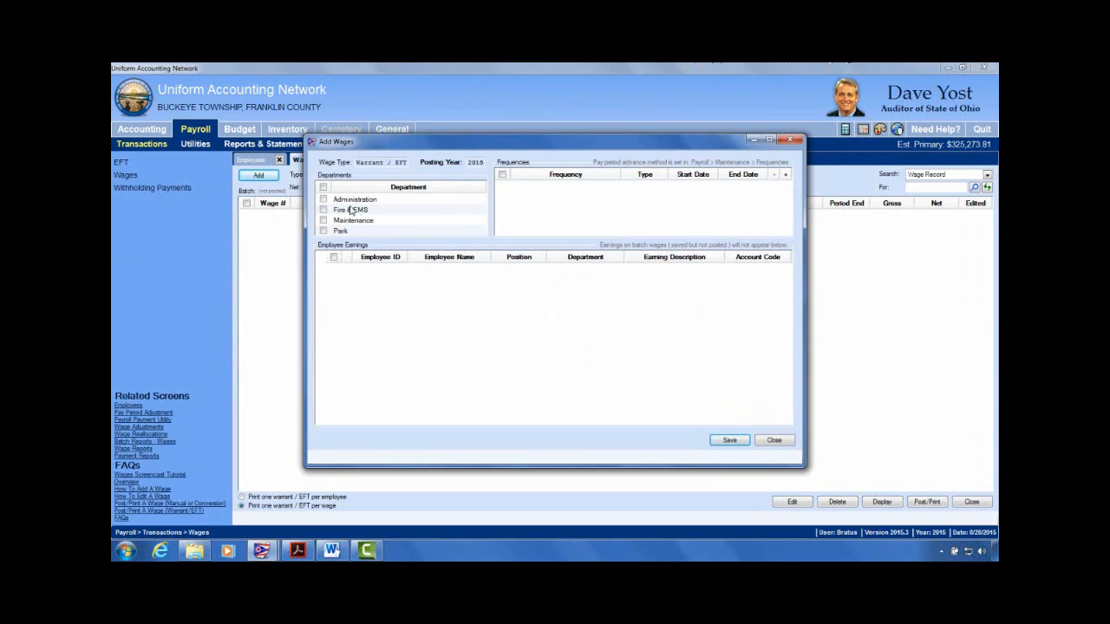
left_click(323, 187)
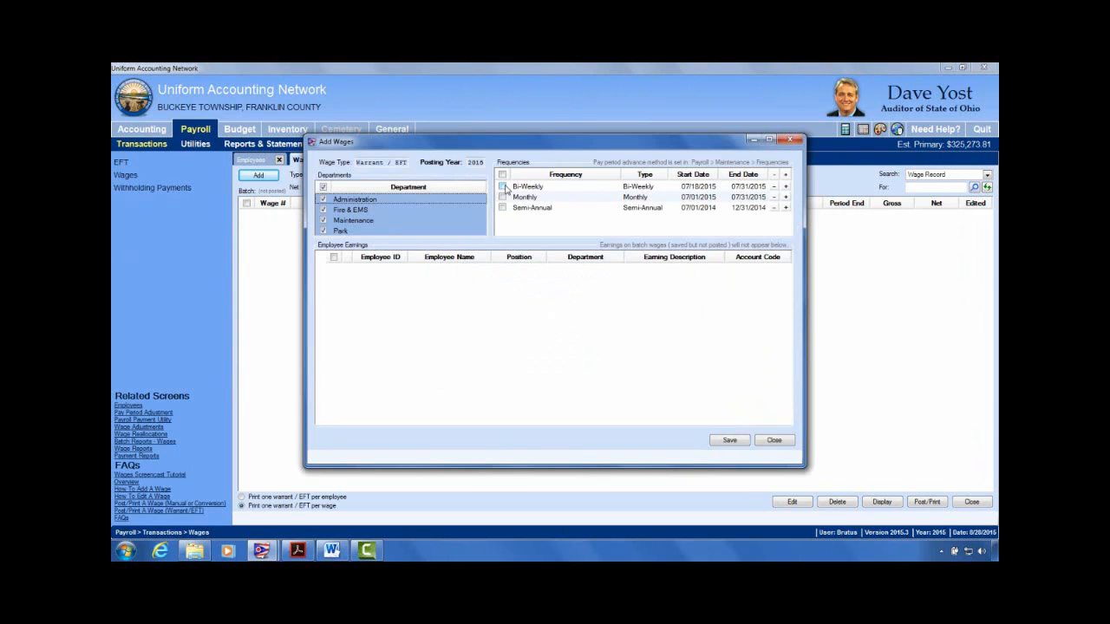
left_click(503, 186)
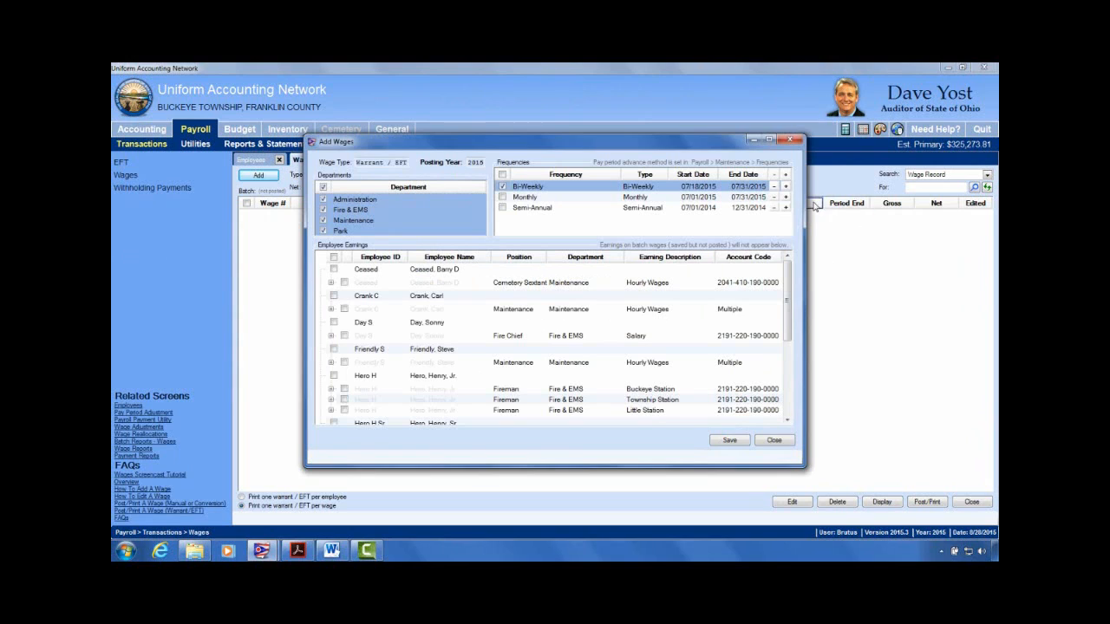
left_click(785, 188)
left_click(361, 364)
scroll(394, 378, "down", 3)
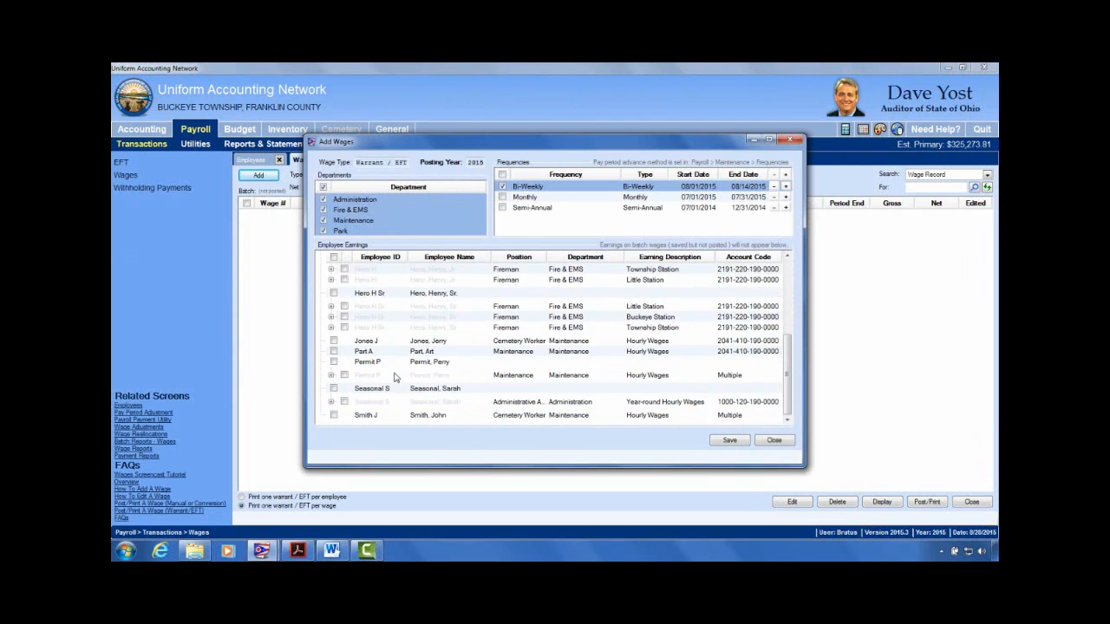
left_click(333, 416)
left_click(737, 440)
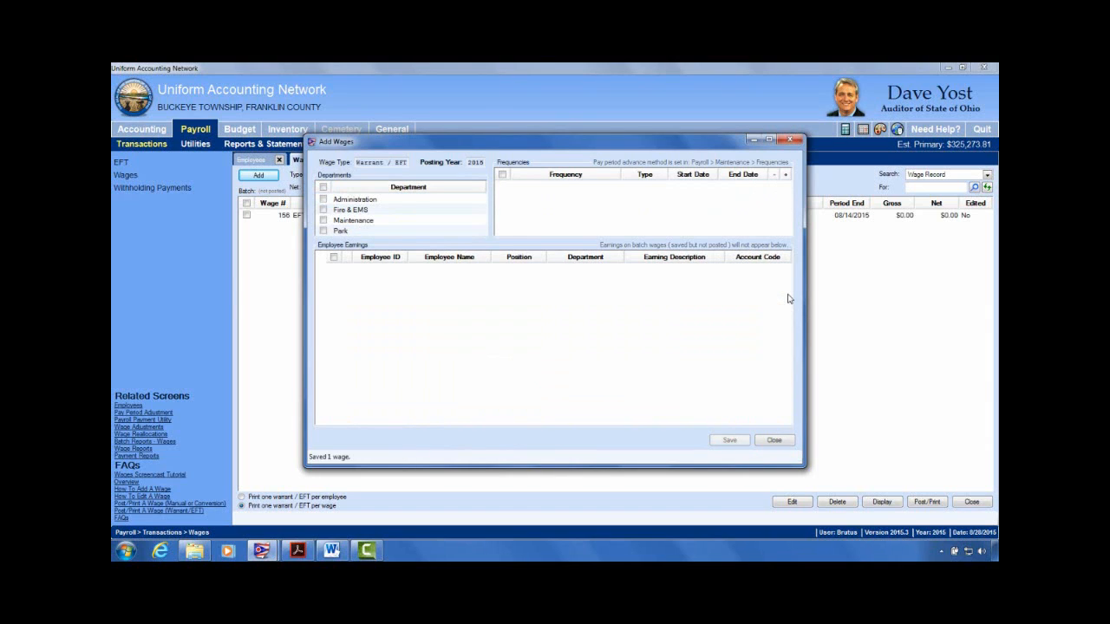
left_click(774, 440)
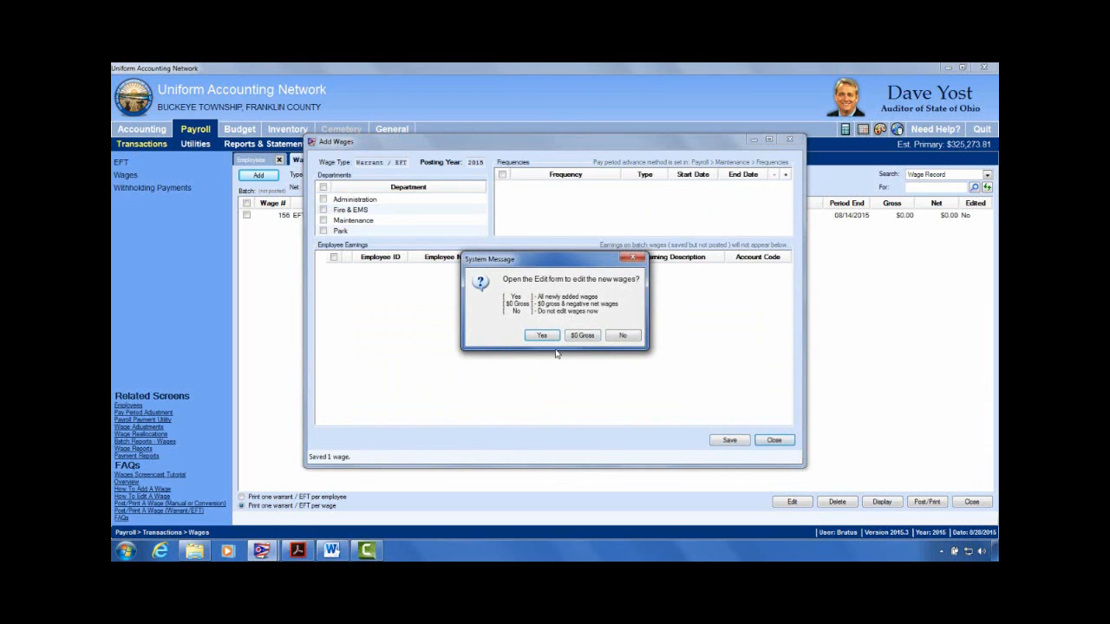
left_click(539, 336)
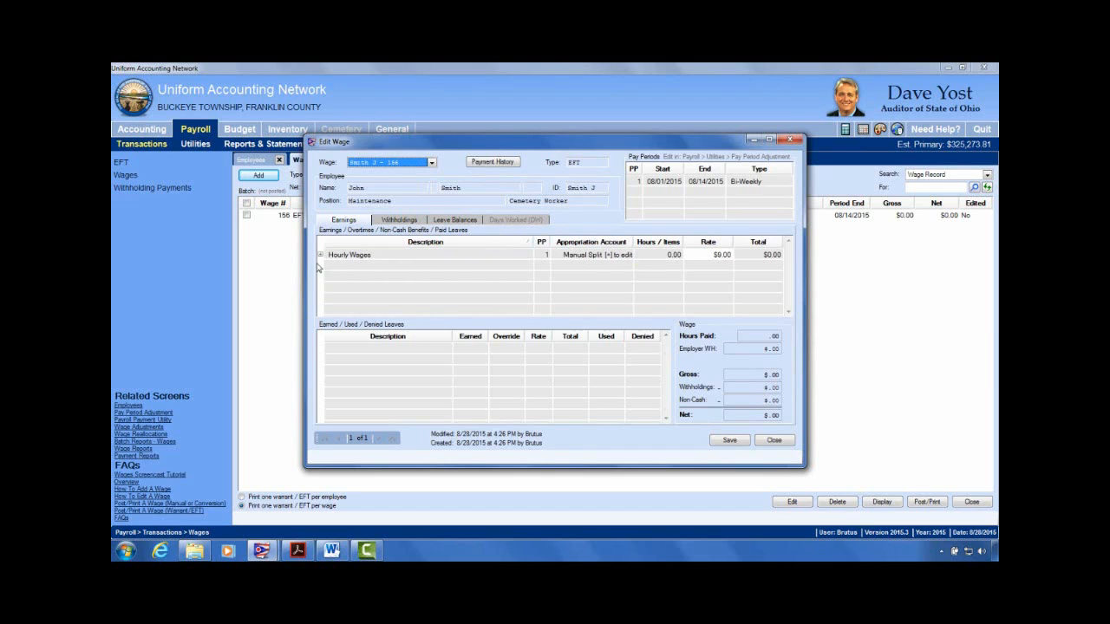
left_click(609, 258)
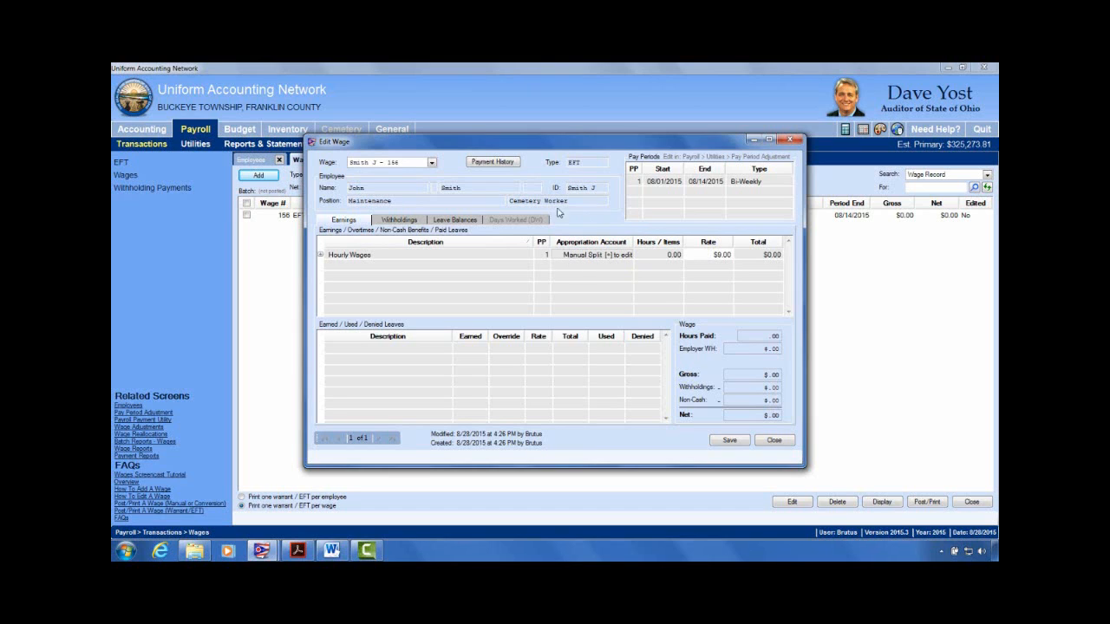
left_click(320, 256)
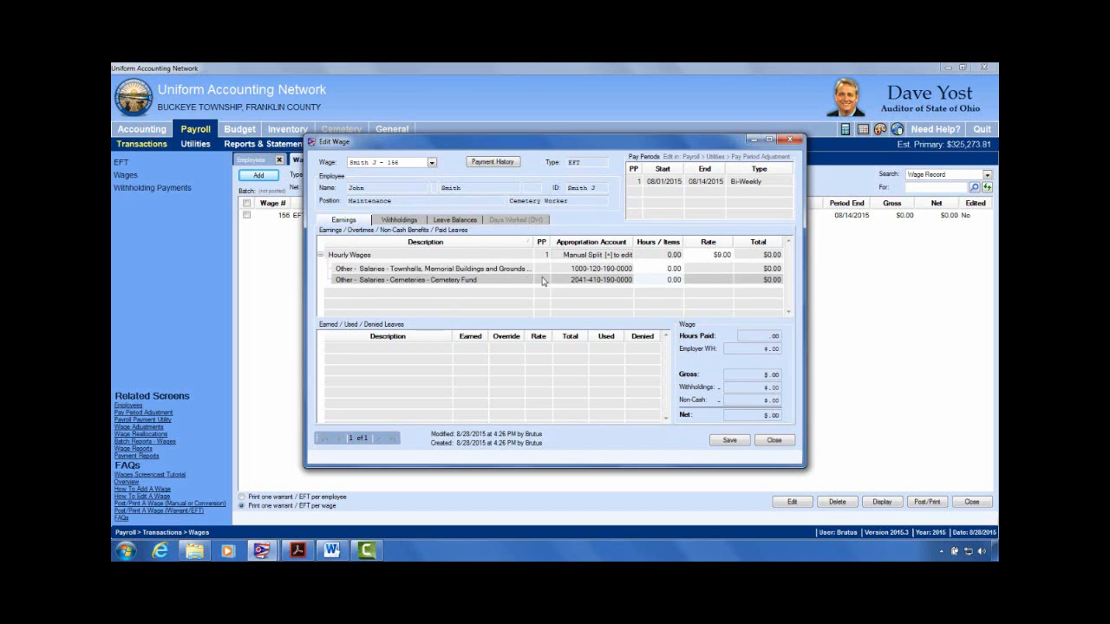
Step: Enter 22 hours on the Cemetery Fund line and view the resulting $23.63 withholdings
left_click(678, 270)
left_click(678, 286)
type("22")
key("Tab")
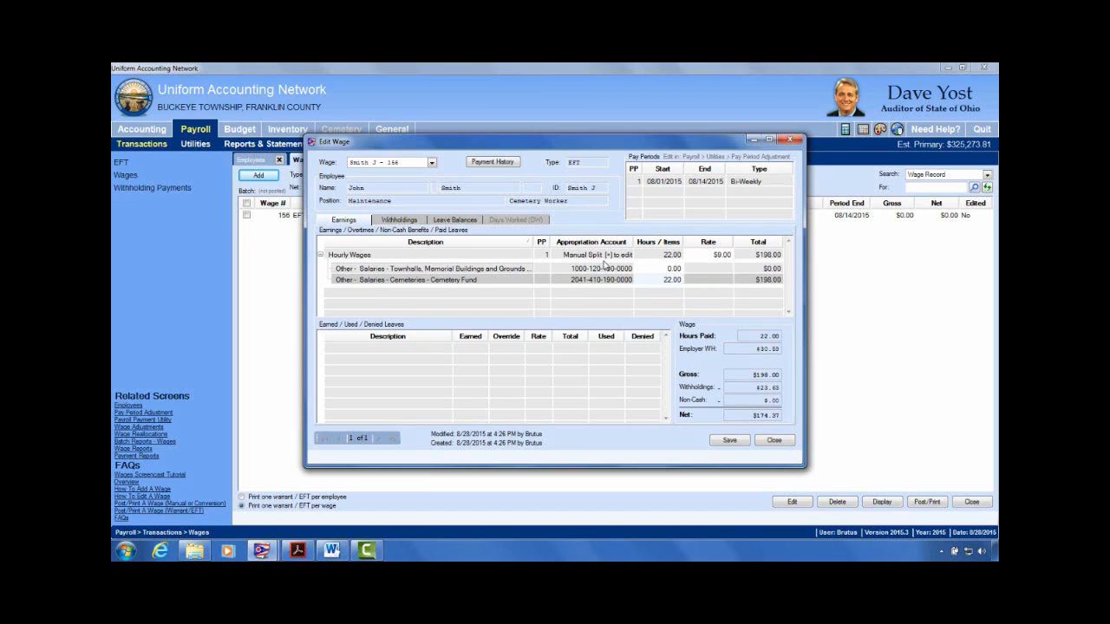
left_click(670, 269)
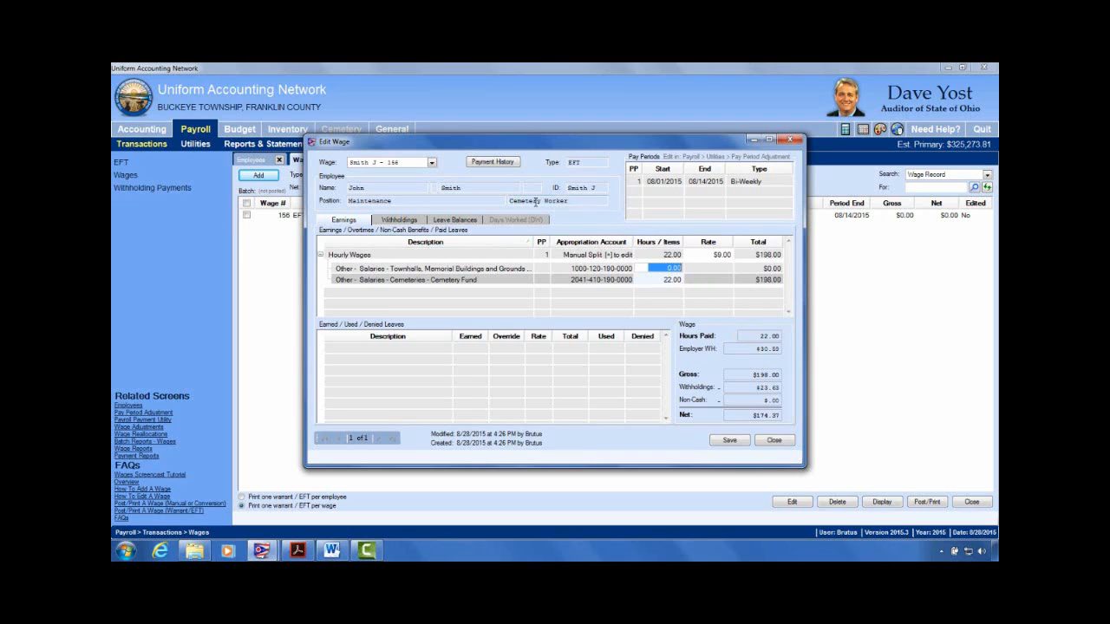
left_click(666, 279)
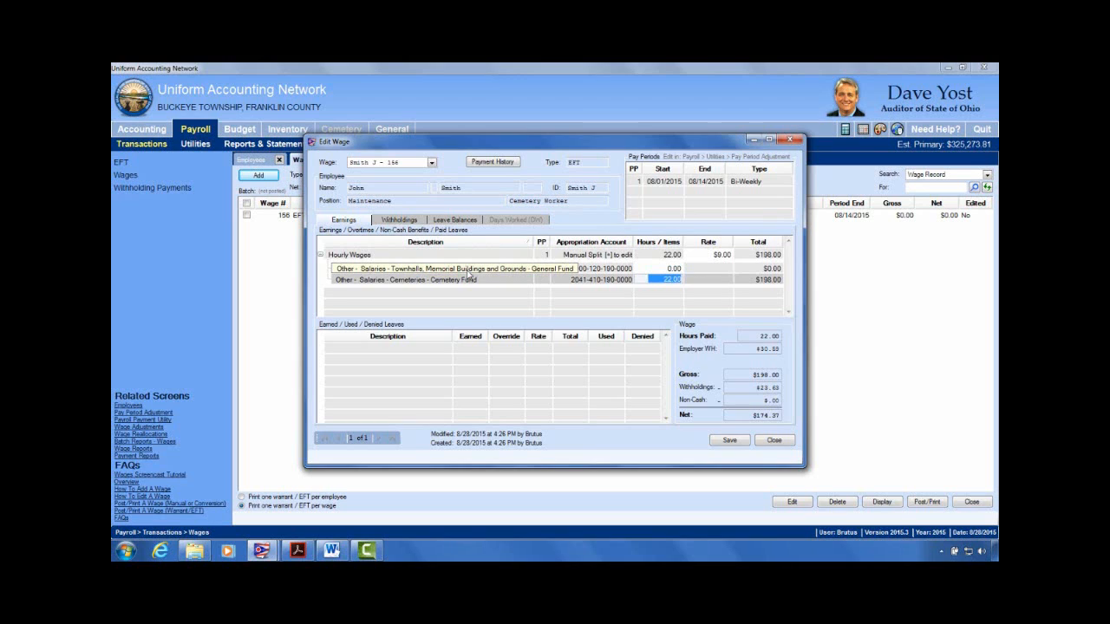
left_click(401, 220)
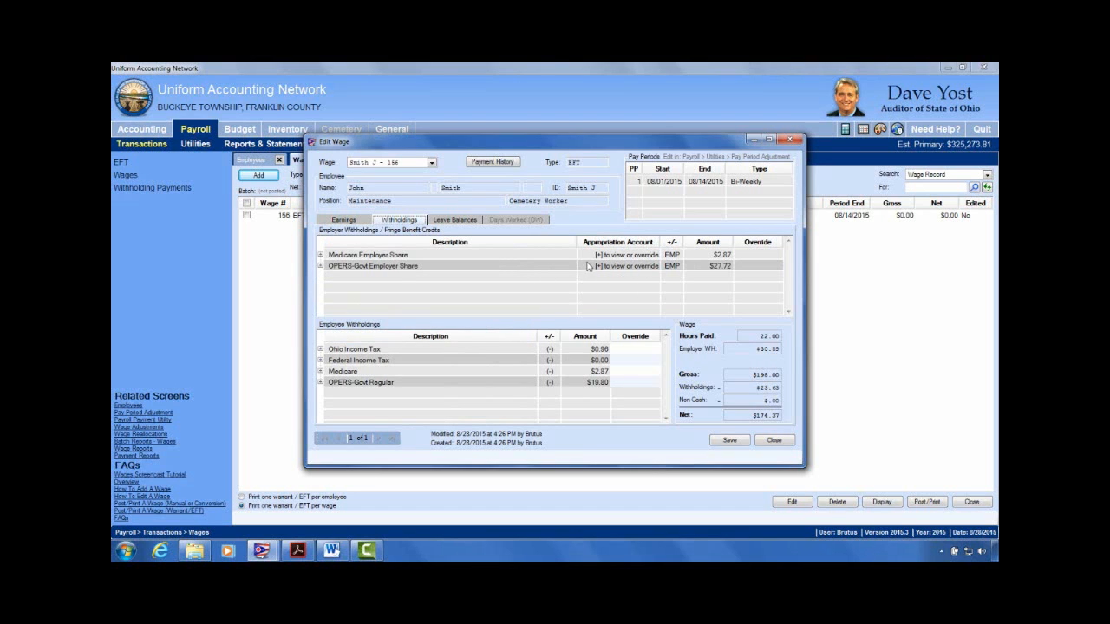
Step: Expand OPERS-Govt Employer Share to see $0.00 Townhalls and $27.72 Cemetery, then return to earnings
left_click(320, 266)
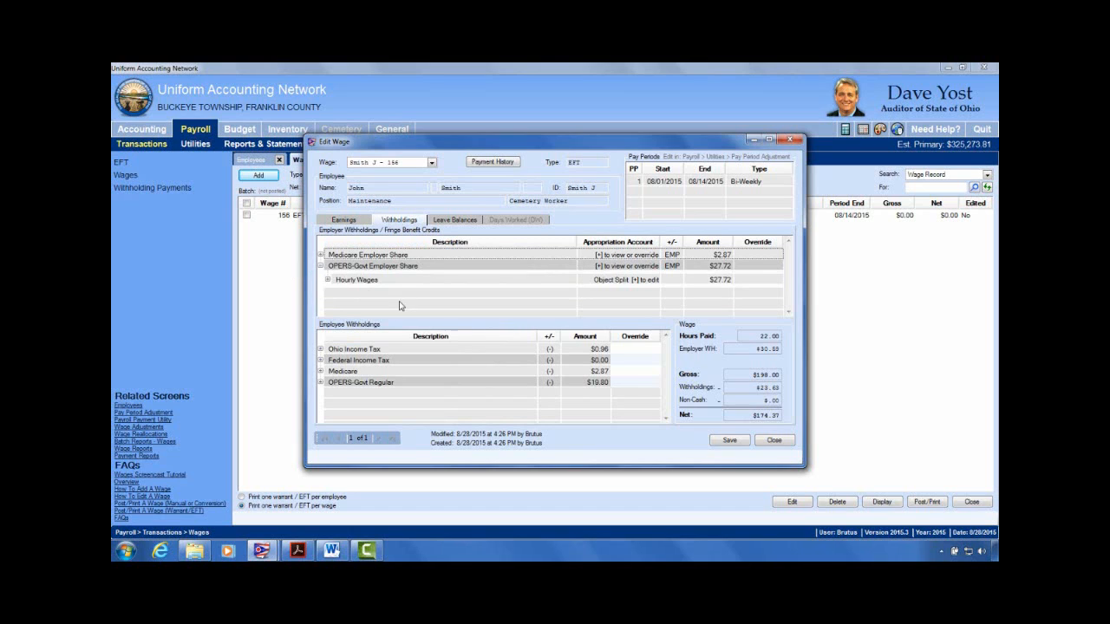
left_click(327, 280)
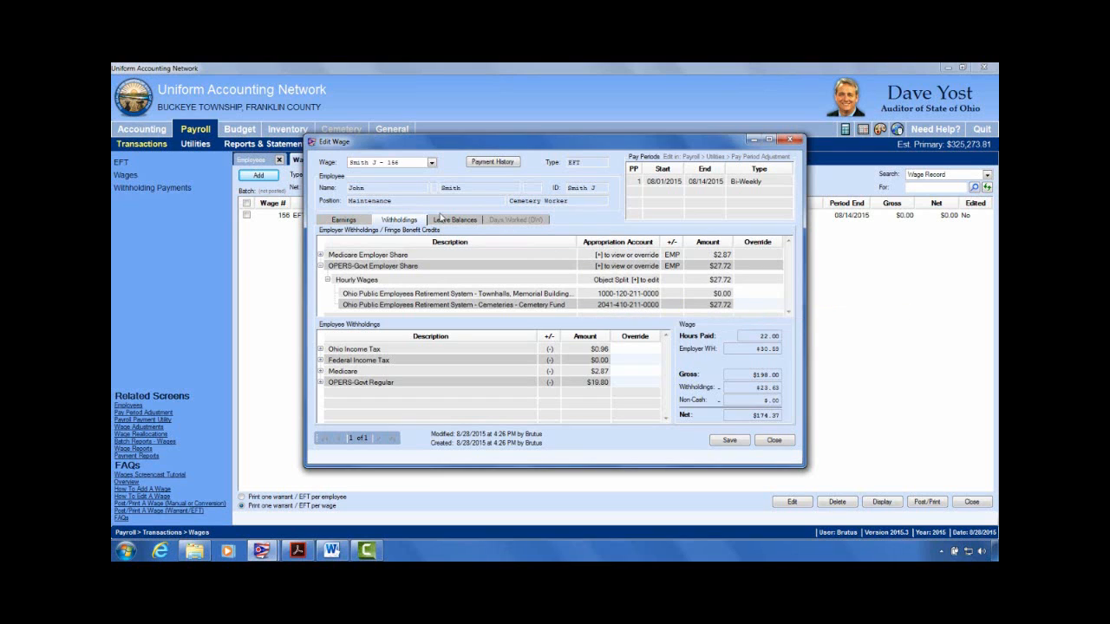
left_click(341, 222)
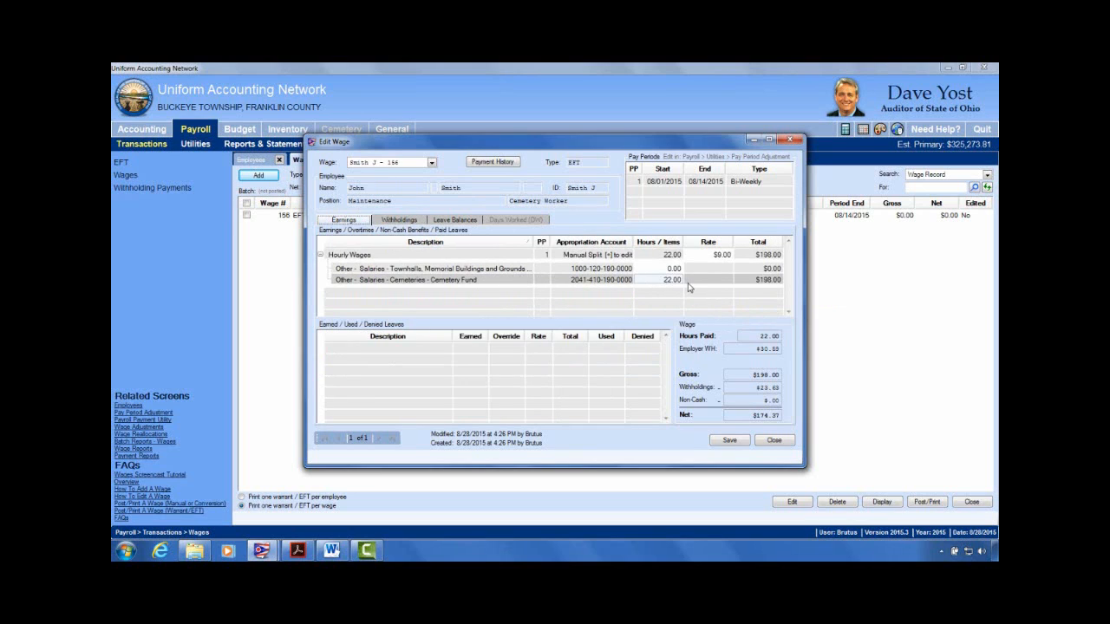
Step: Put 10 hours on Townhalls and check its recalculated OPERS amount of $12.60
left_click(668, 270)
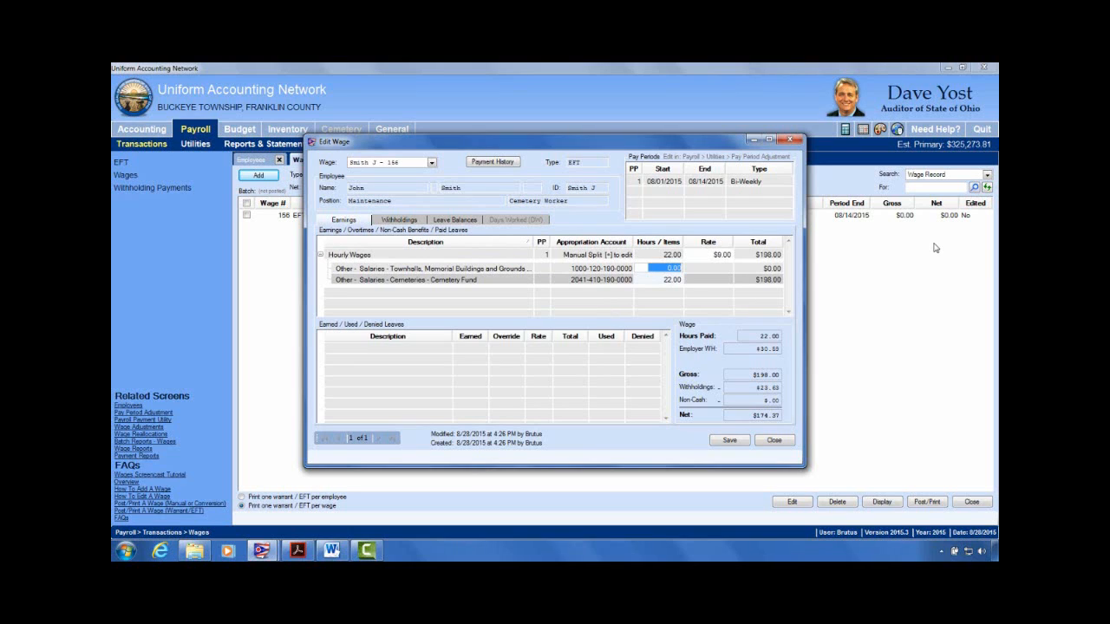
type("10")
key("Return")
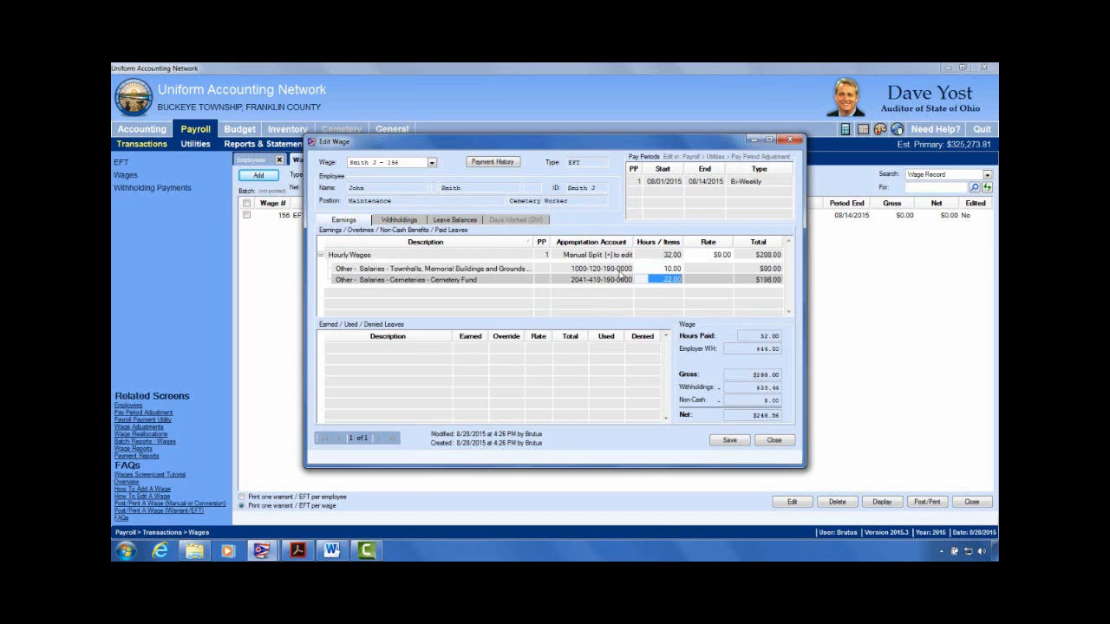
left_click(401, 219)
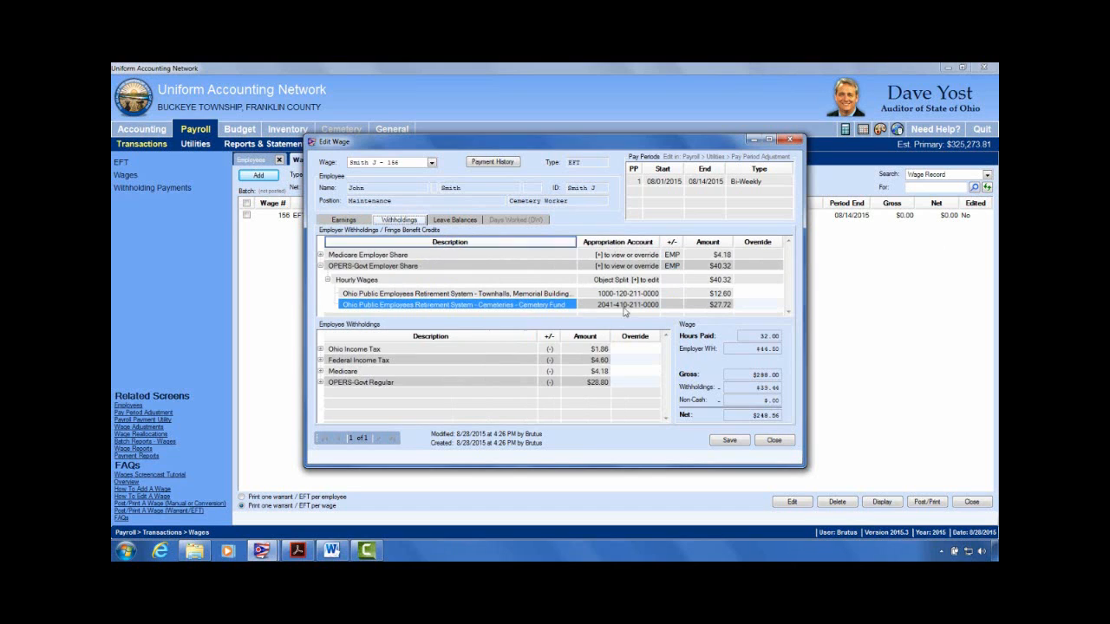
left_click(716, 296)
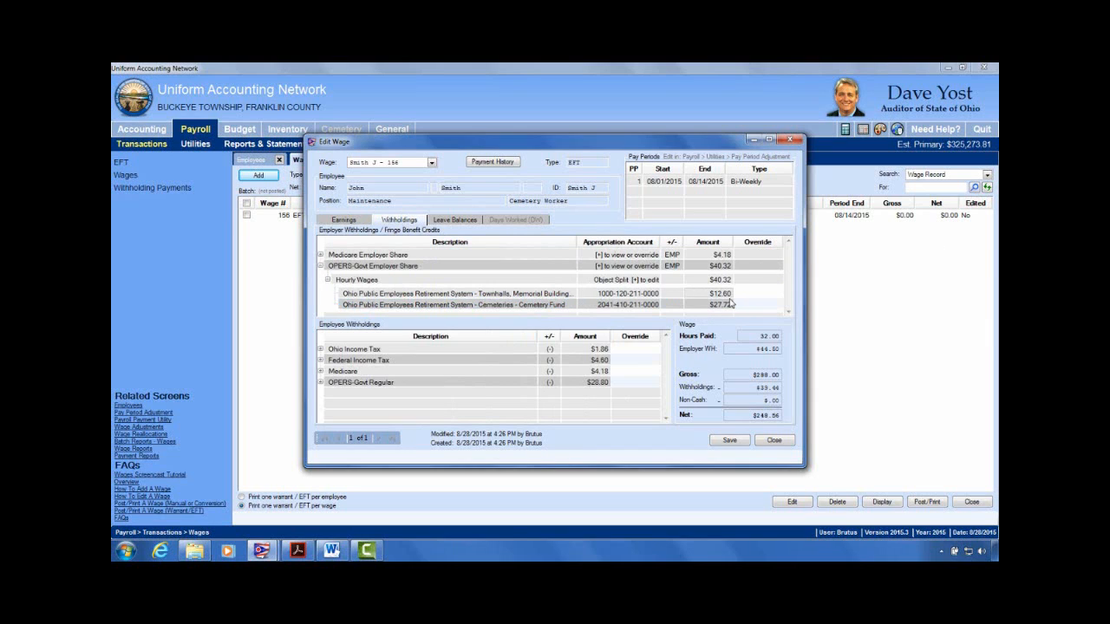
left_click(351, 220)
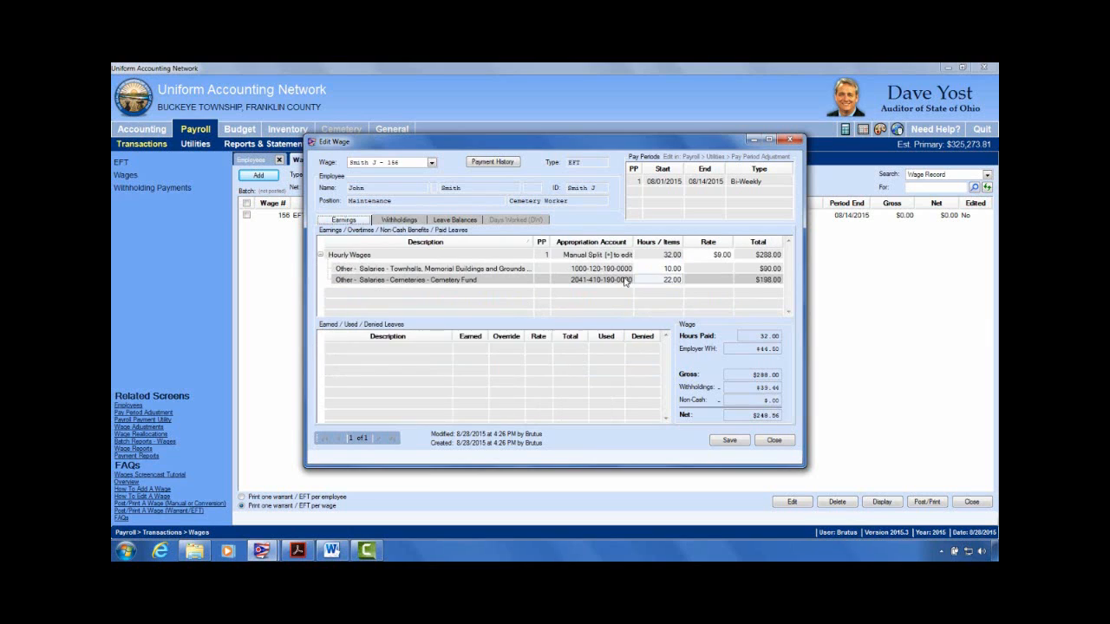
Step: Try 50 Townhalls hours, then an even 20/20 Townhalls/Cemetery split, checking its withholdings
left_click(672, 270)
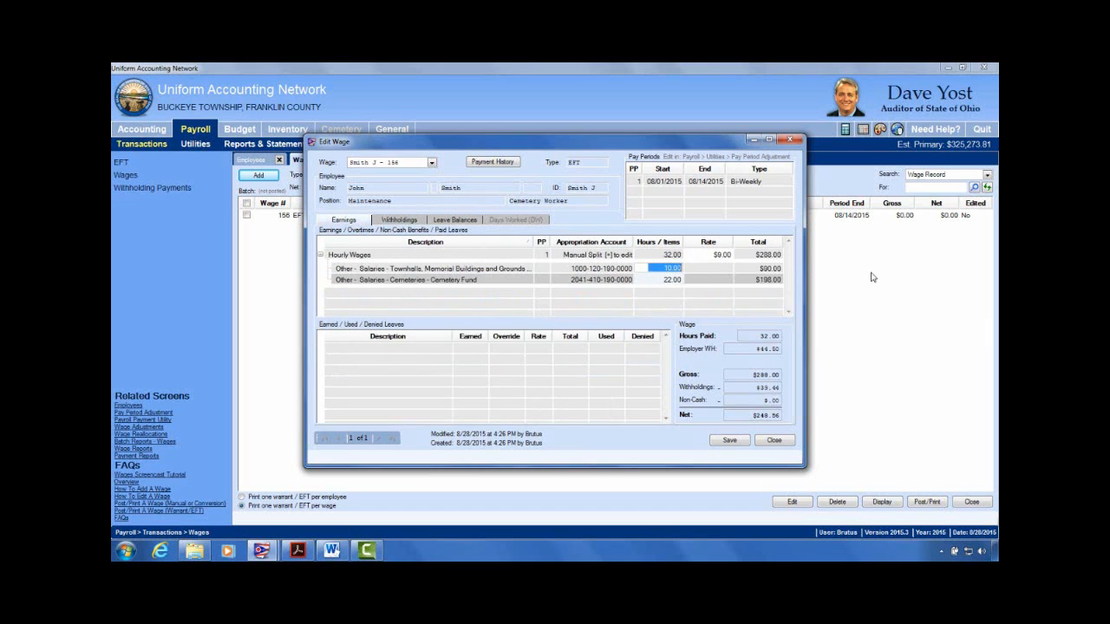
type("50")
key("Return")
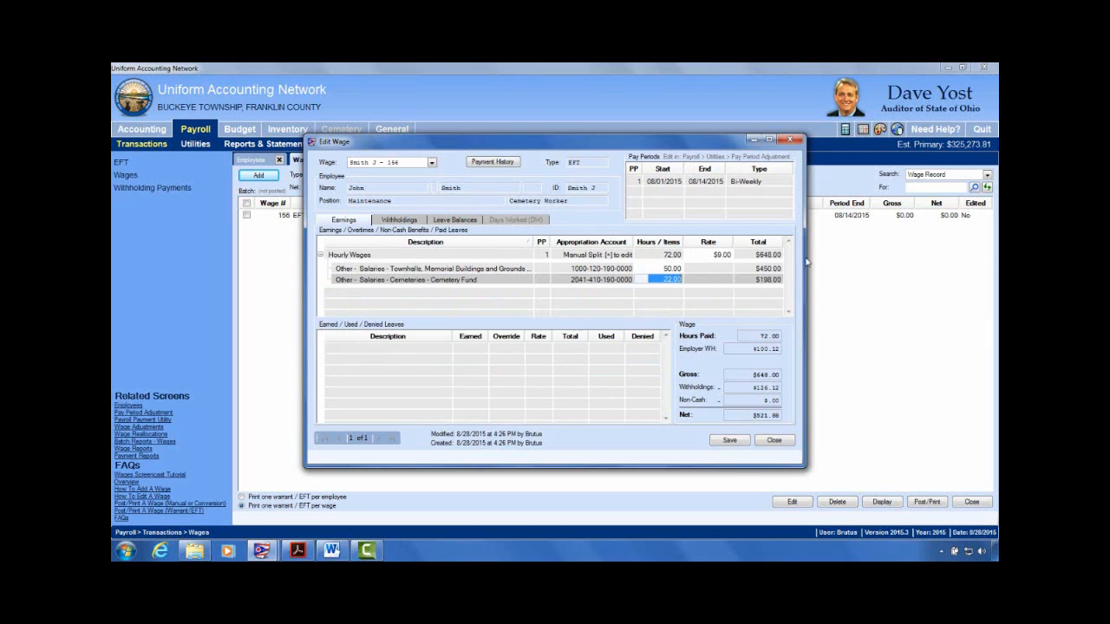
left_click(679, 270)
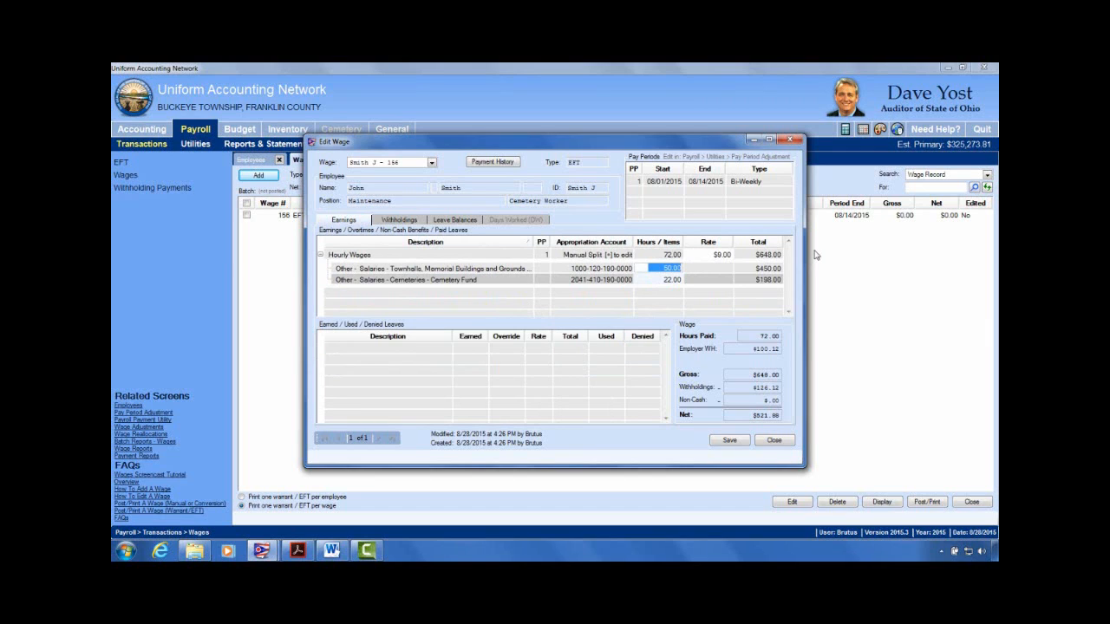
type("20")
key("Tab")
type("20")
key("Tab")
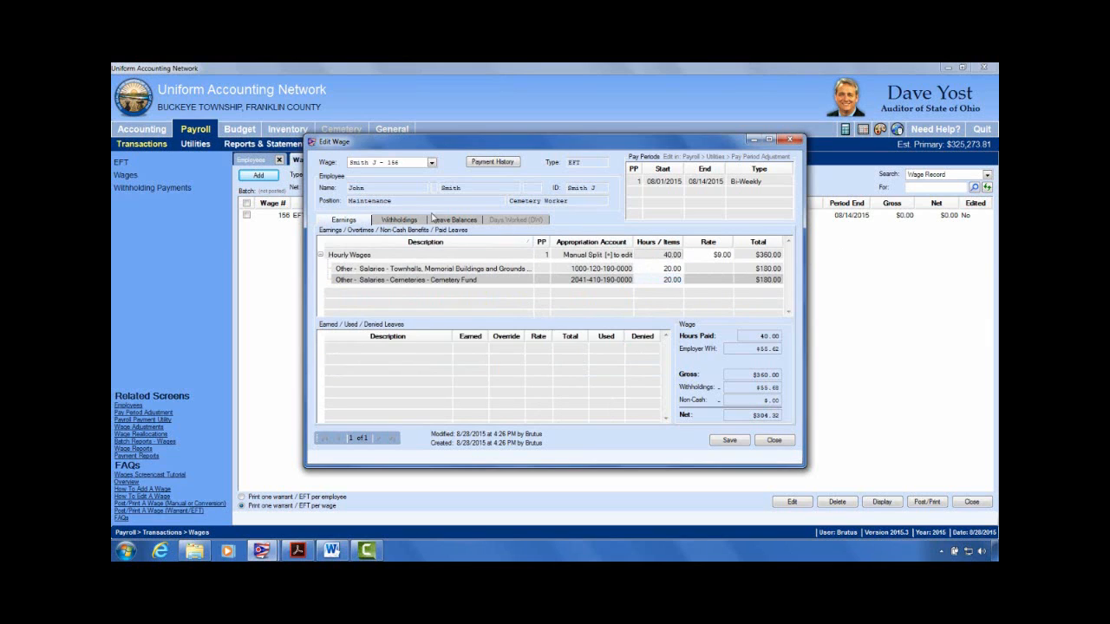
left_click(398, 221)
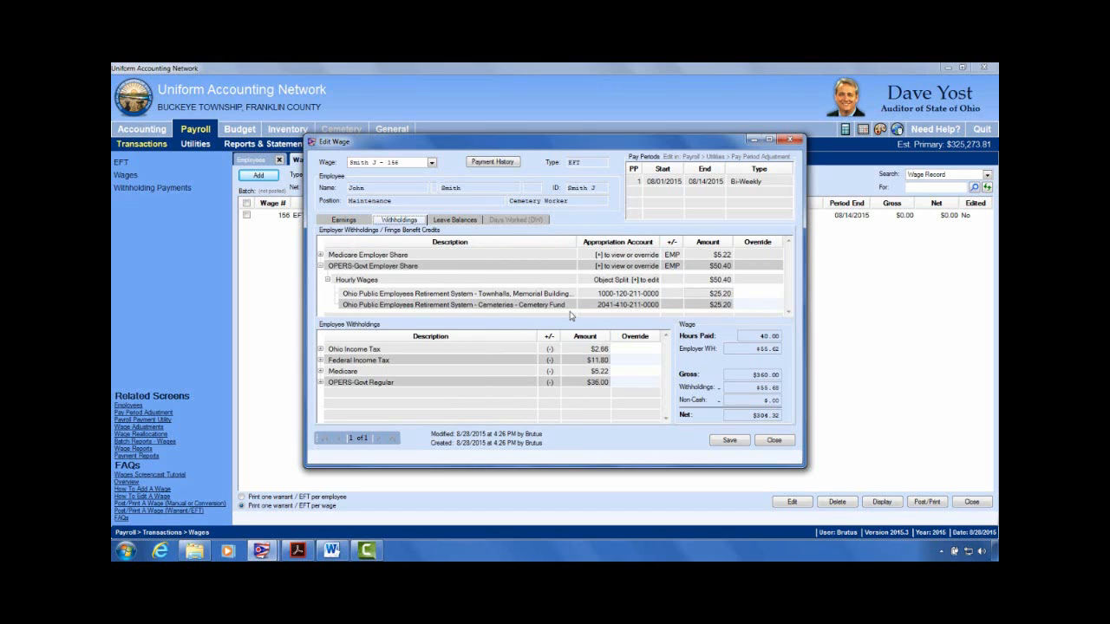
left_click(342, 222)
Step: Set Townhalls to 0 hours, leaving 20 on Cemetery Fund, check withholdings, and close the wage
left_click(669, 269)
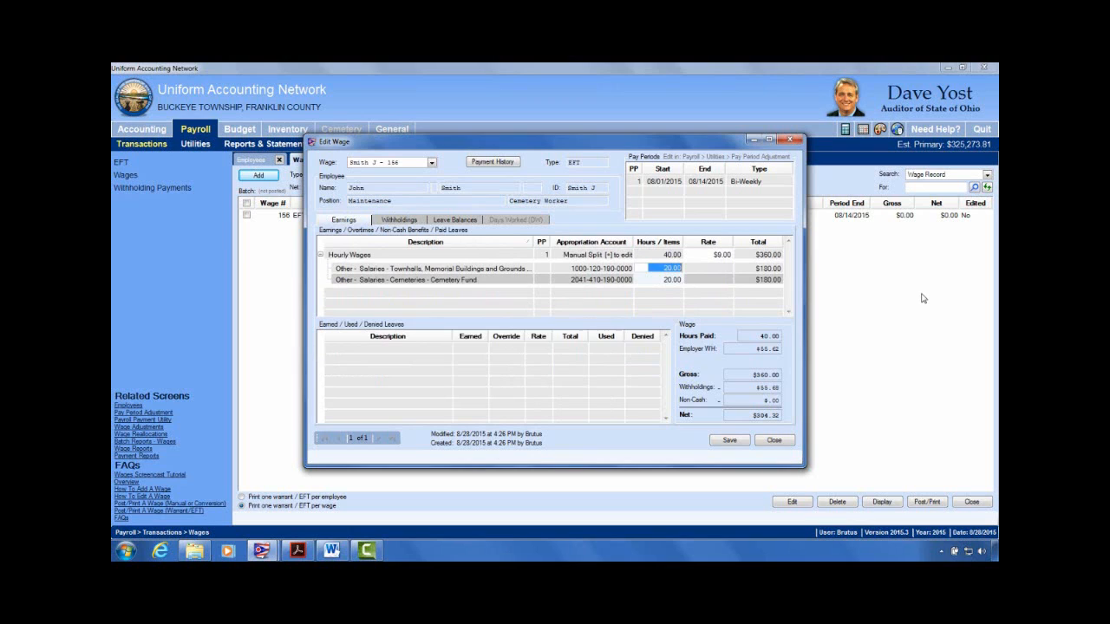
type("0")
key("Return")
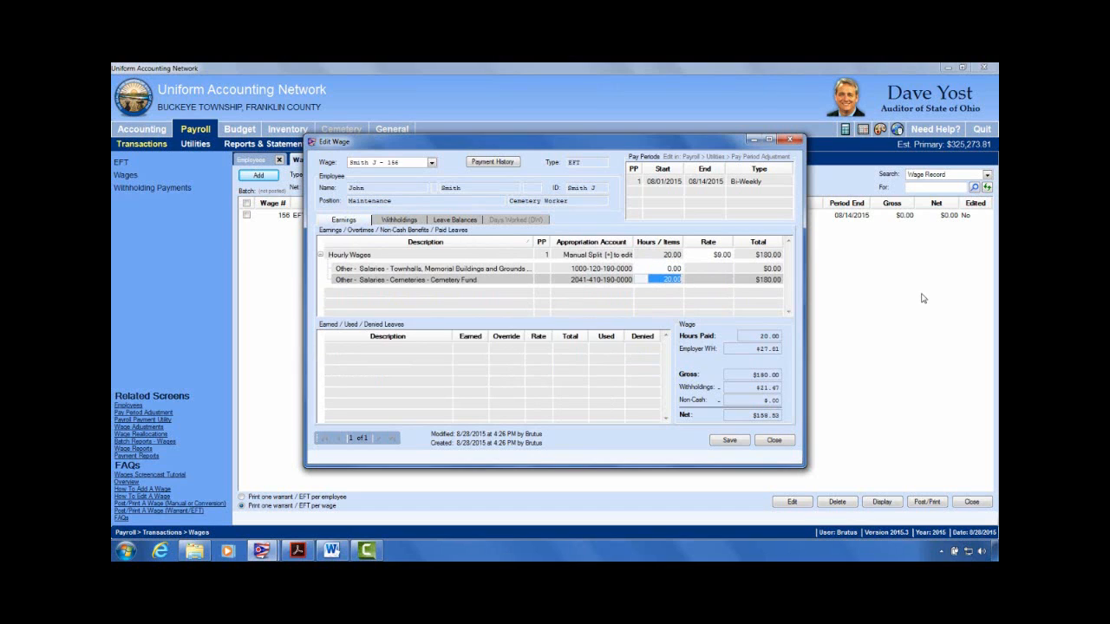
left_click(417, 224)
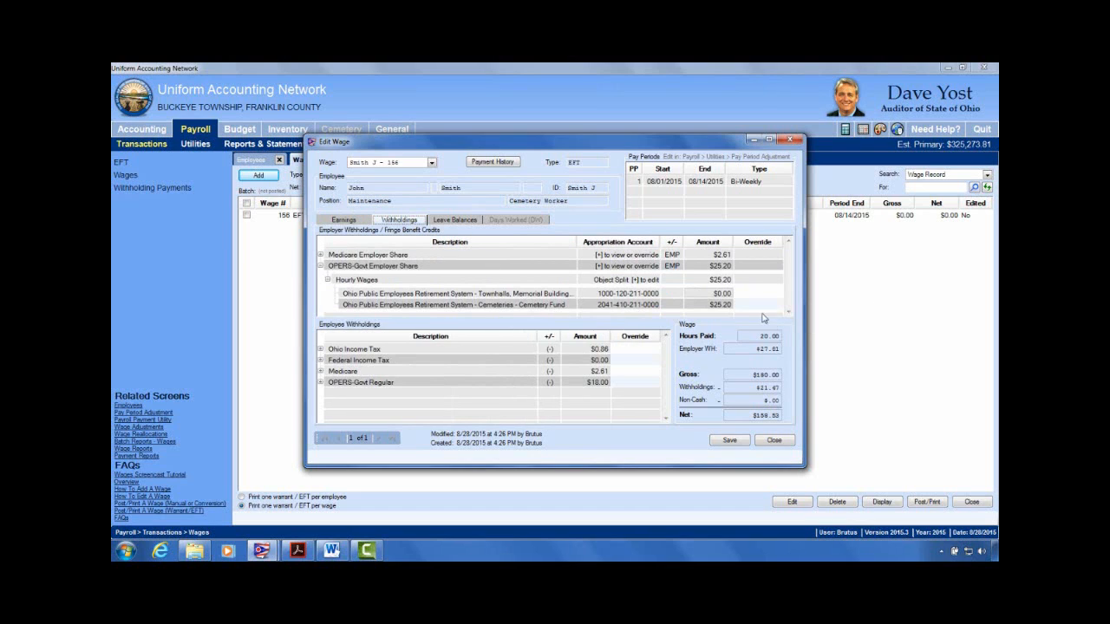
left_click(774, 440)
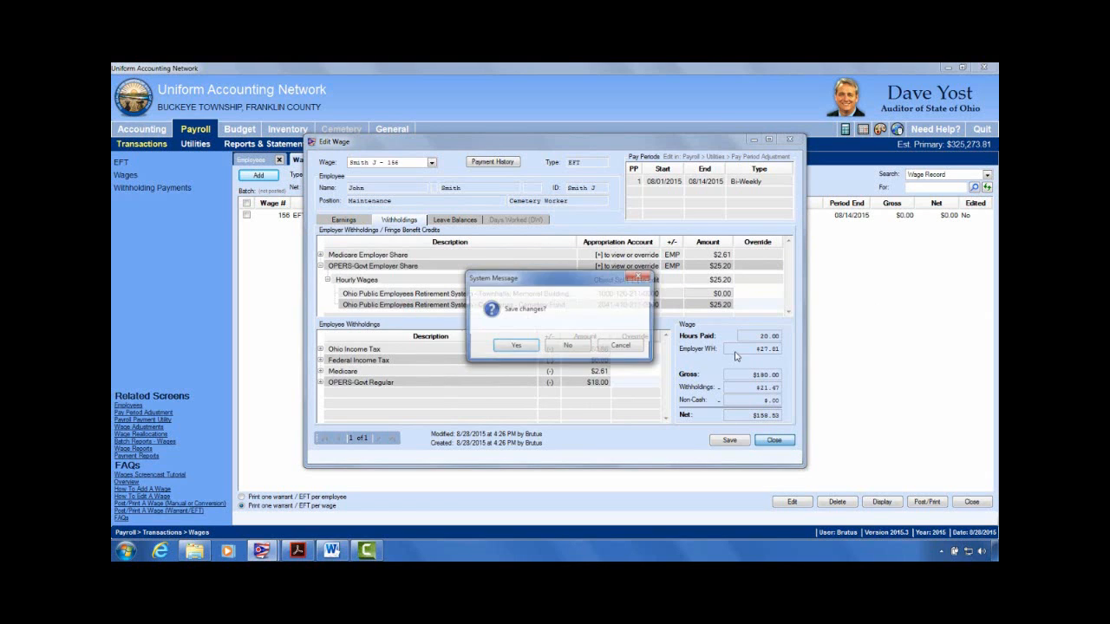
Step: Discard the test wage's unsaved changes, then delete that wage and confirm the deletion
left_click(571, 351)
left_click(246, 215)
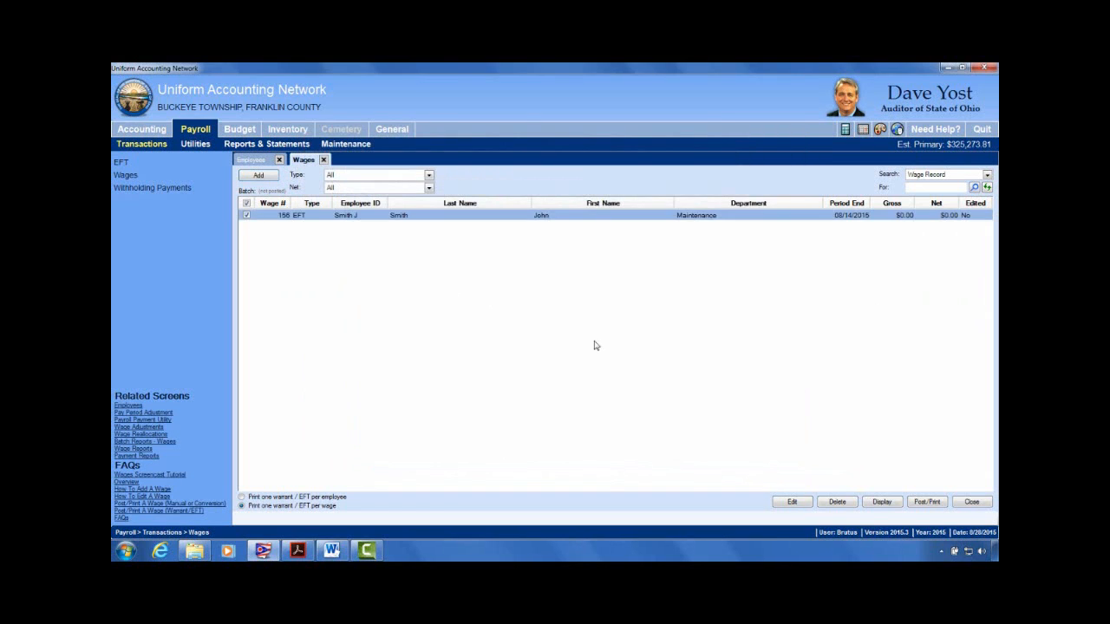
left_click(852, 503)
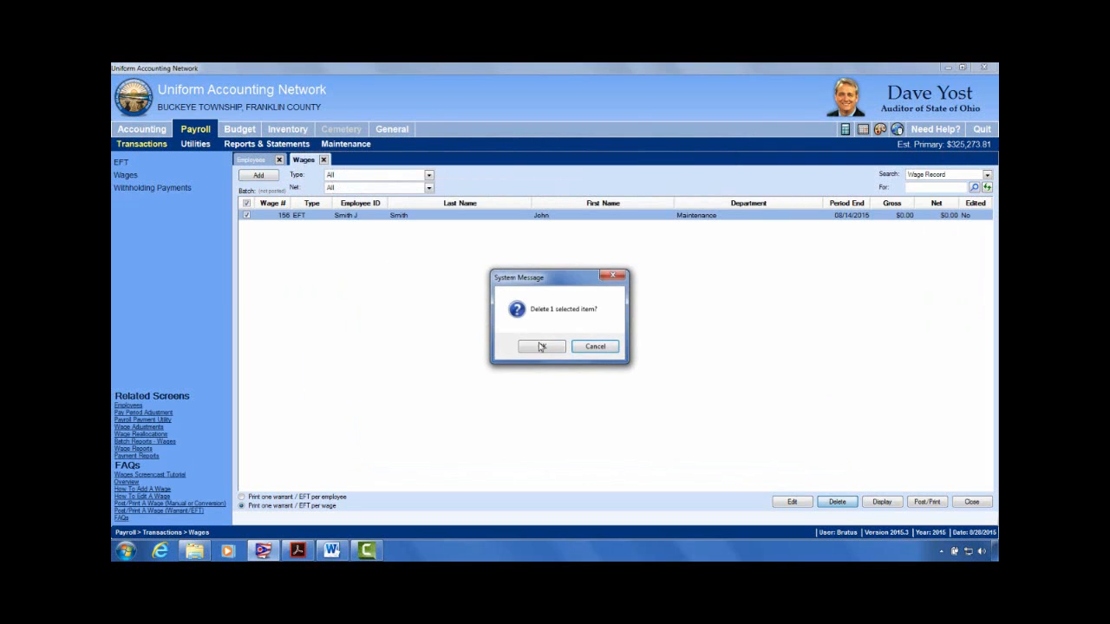
left_click(540, 346)
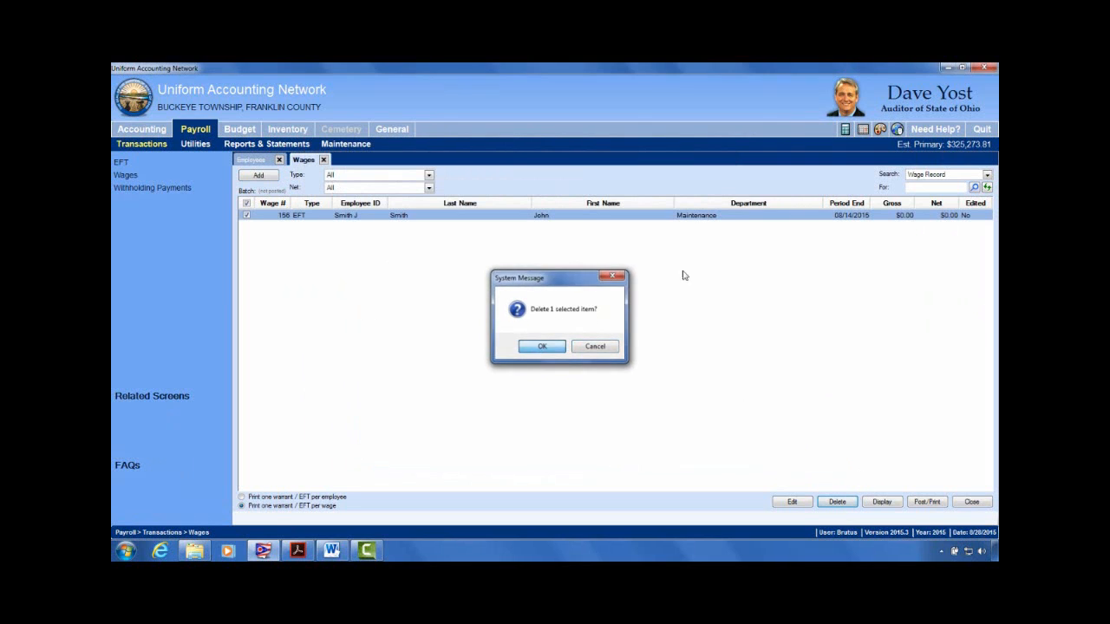
Step: Close the Wages list and go back to the active employees list under Maintenance > Employees
left_click(324, 159)
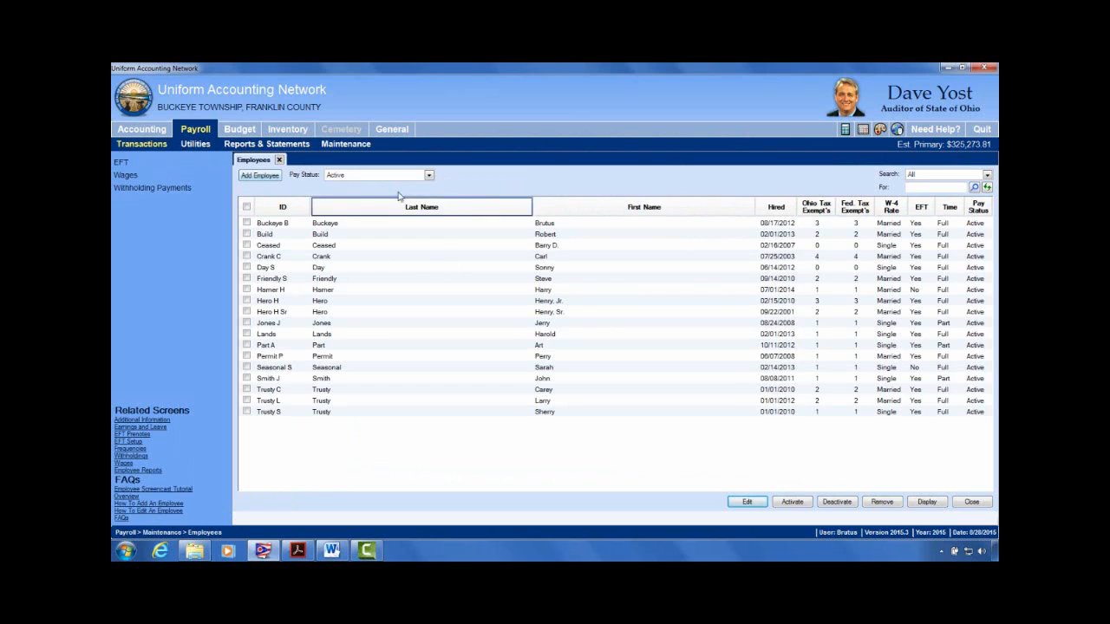
left_click(346, 144)
left_click(188, 213)
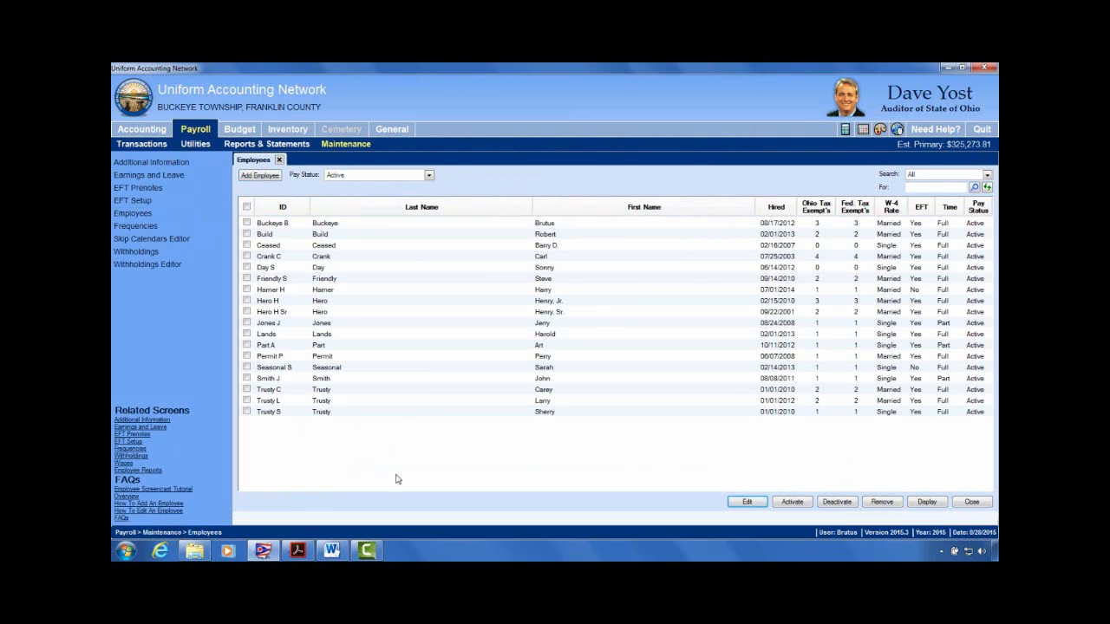
left_click(339, 556)
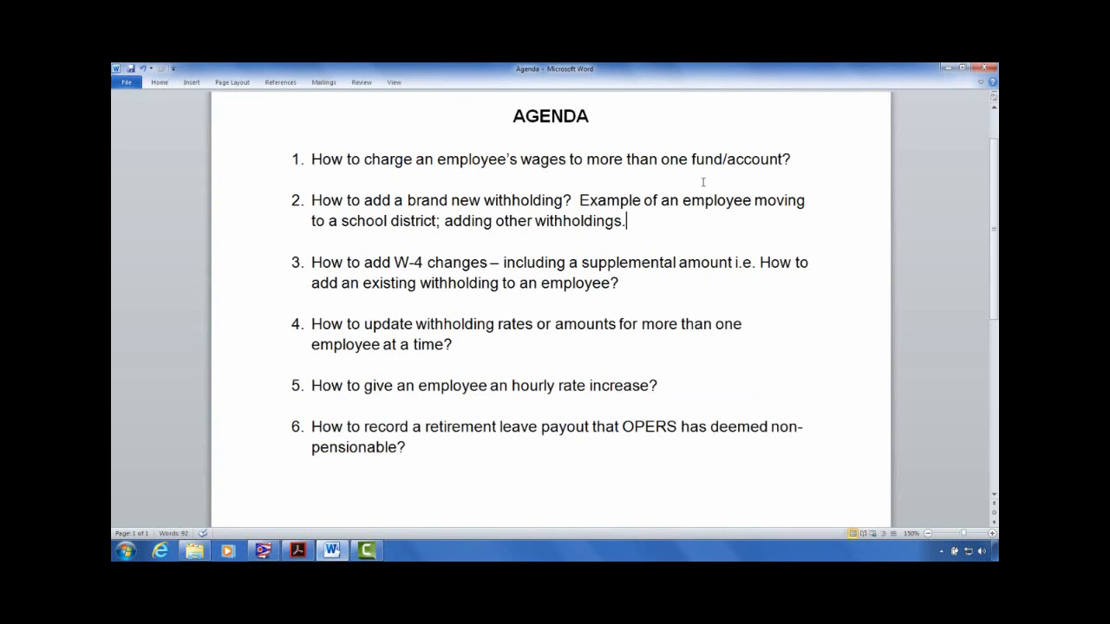
left_click(949, 66)
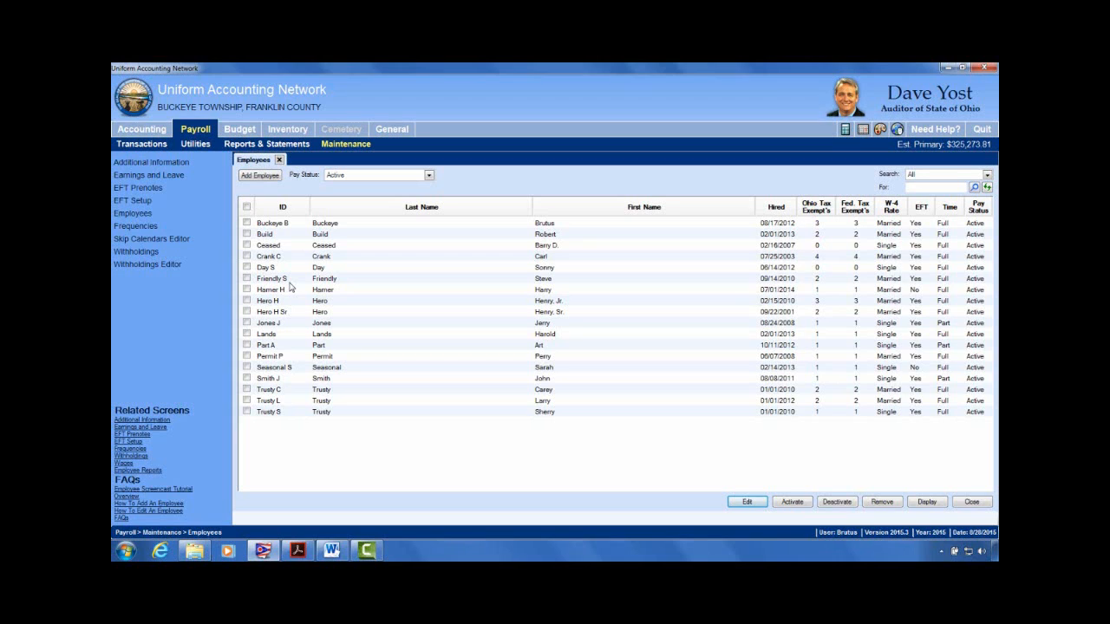
Step: Open the employee hired 07/25/2003 in Advanced edit, check the West School Income Tax withholding, and return to Information
left_click(247, 255)
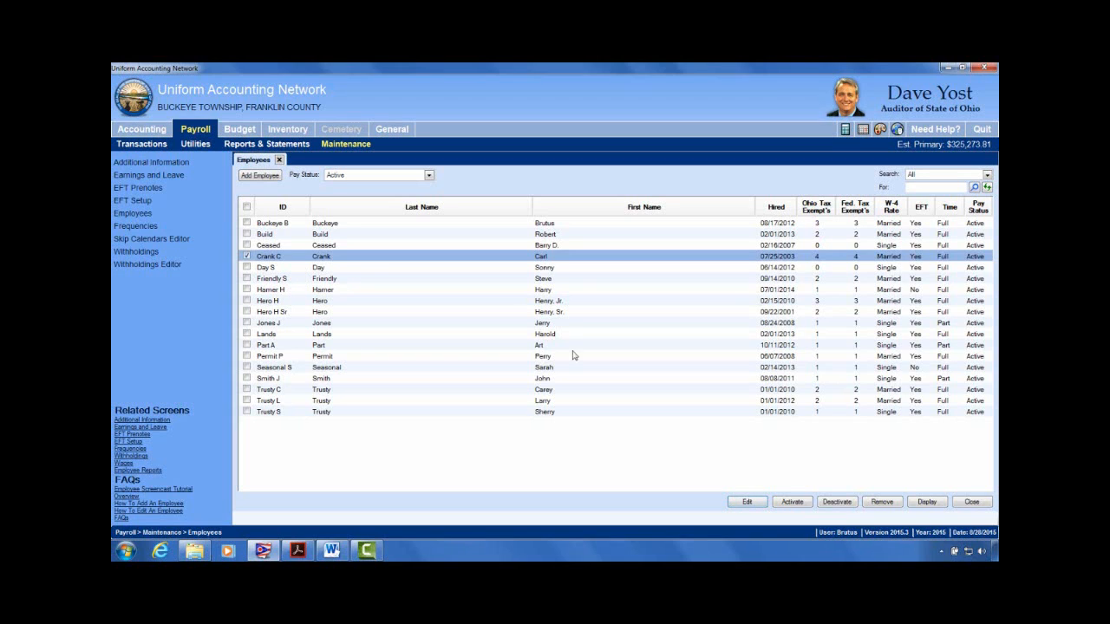
left_click(753, 504)
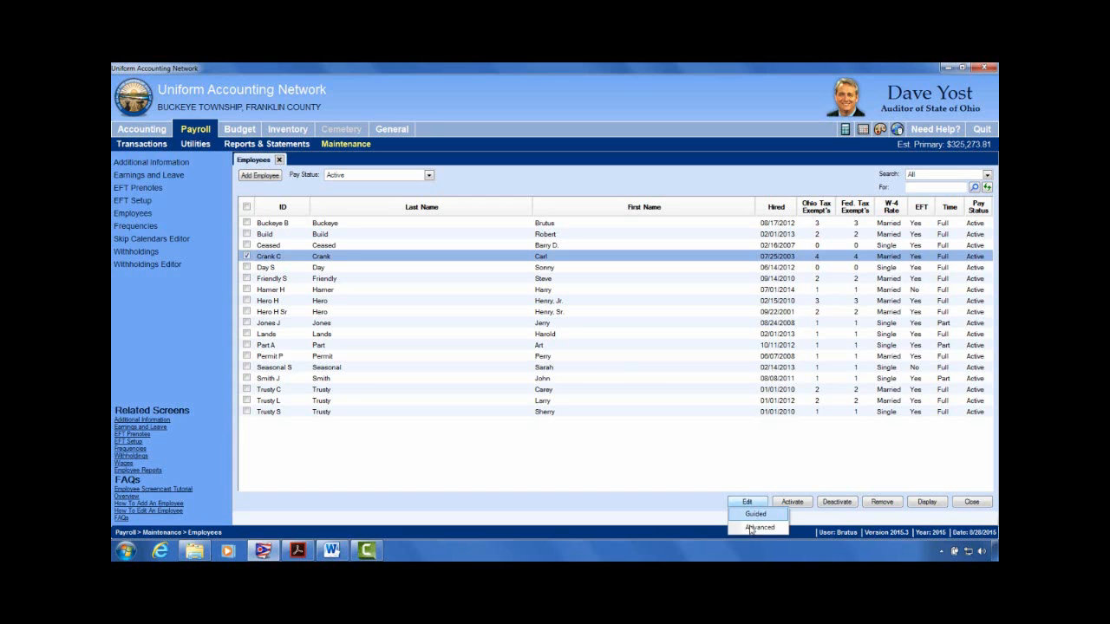
left_click(758, 526)
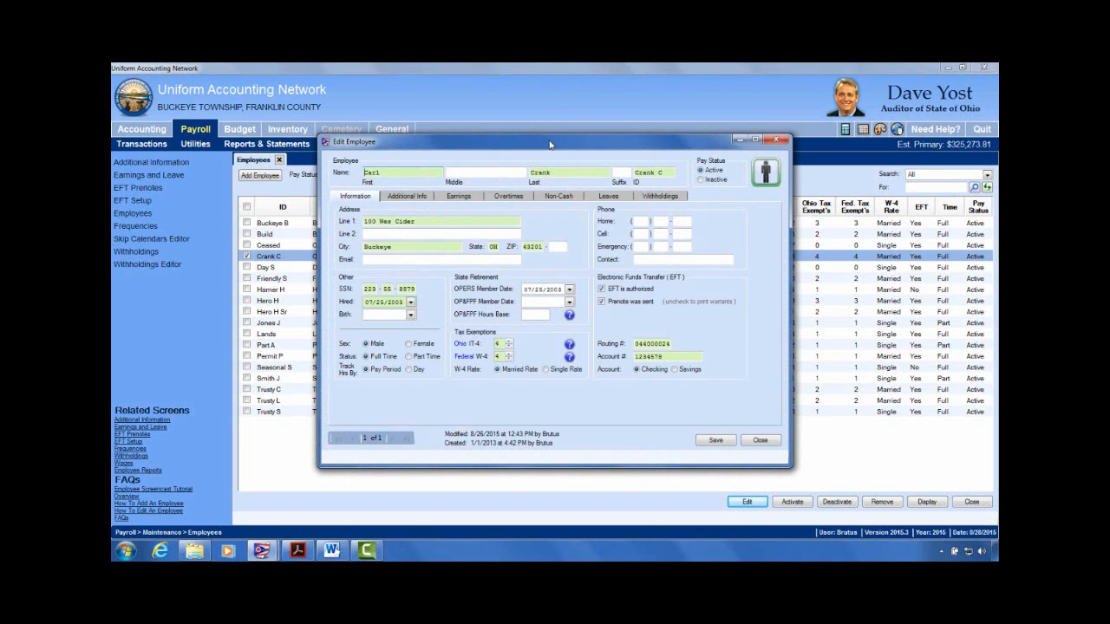
left_click_drag(548, 145, 574, 98)
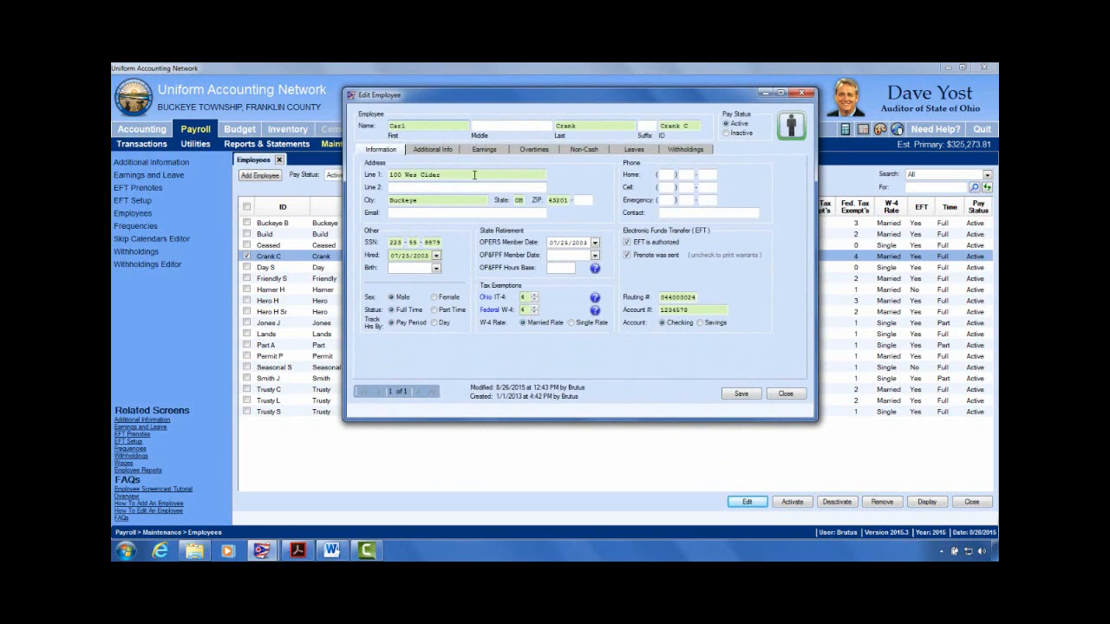
left_click(704, 151)
left_click(412, 242)
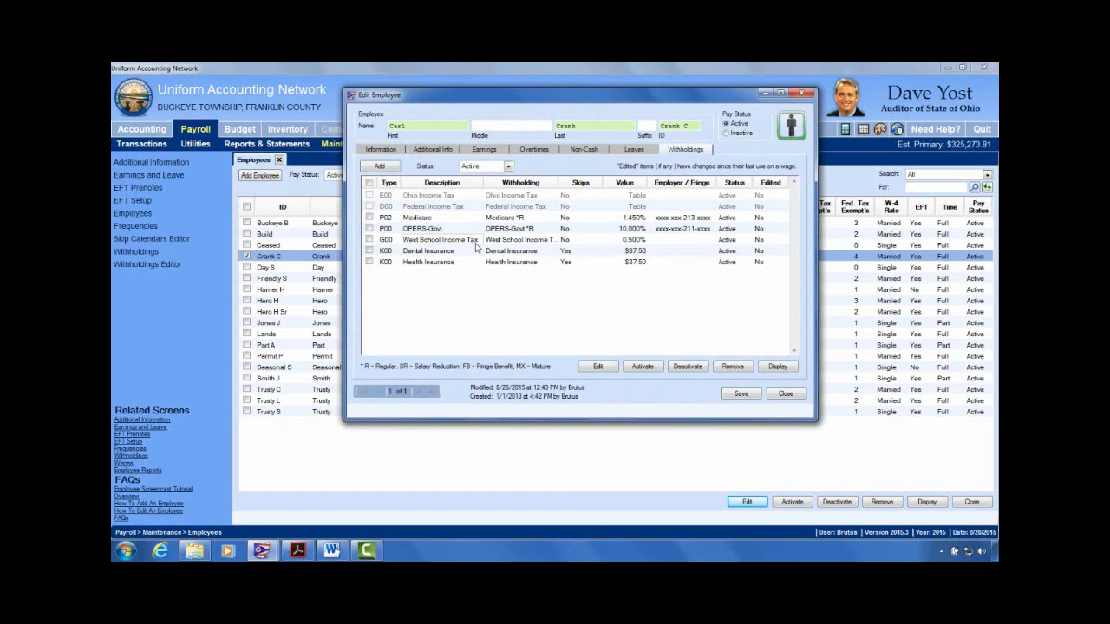
left_click(384, 151)
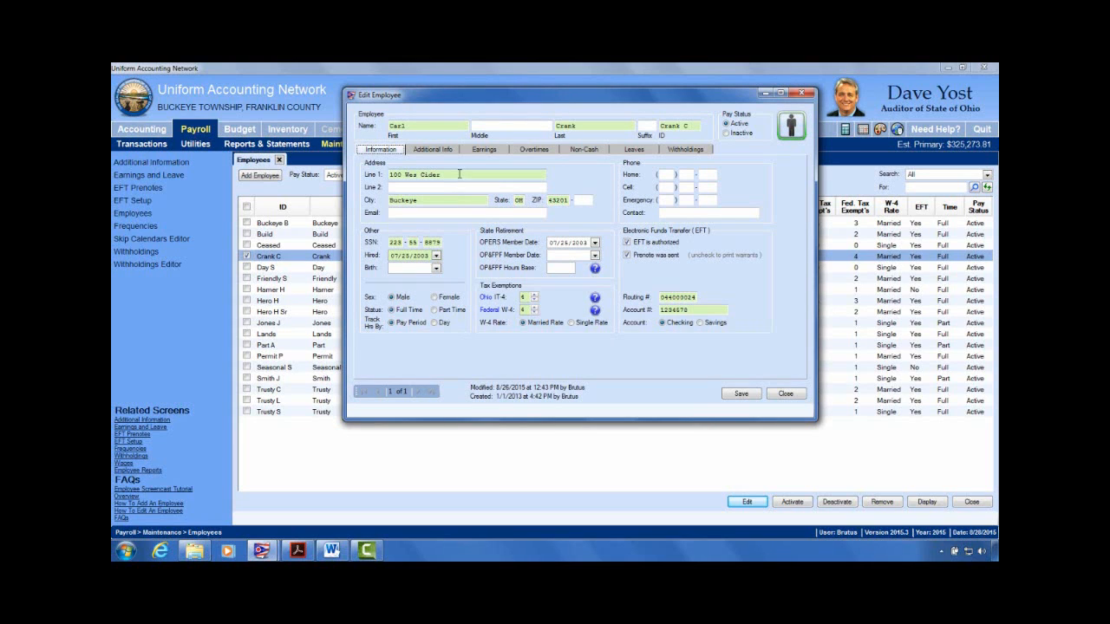
Step: Enter the employee's new street address and ZIP code, save the record, then view the withholdings
left_click(453, 176)
left_click_drag(380, 177, 312, 178)
left_click(556, 200)
type("4")
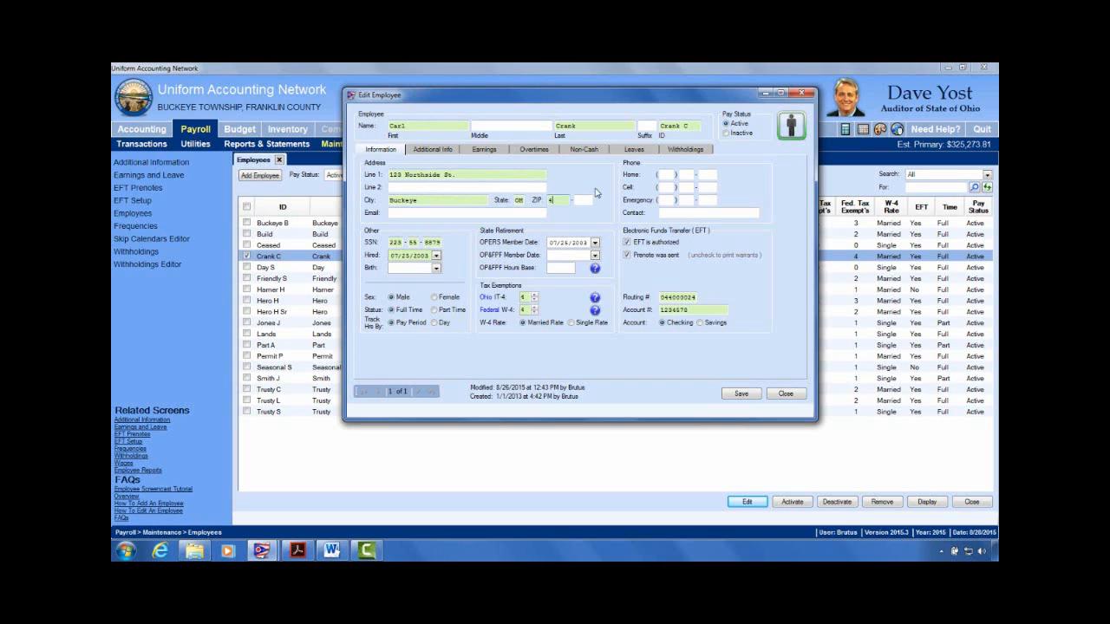
type("3222")
left_click(741, 394)
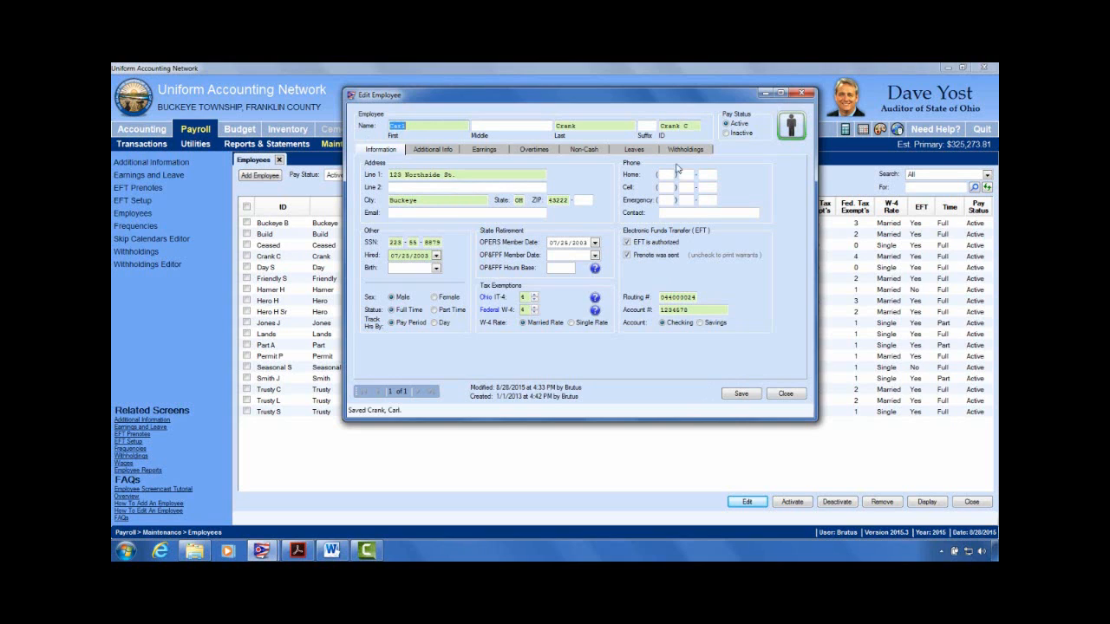
left_click(687, 151)
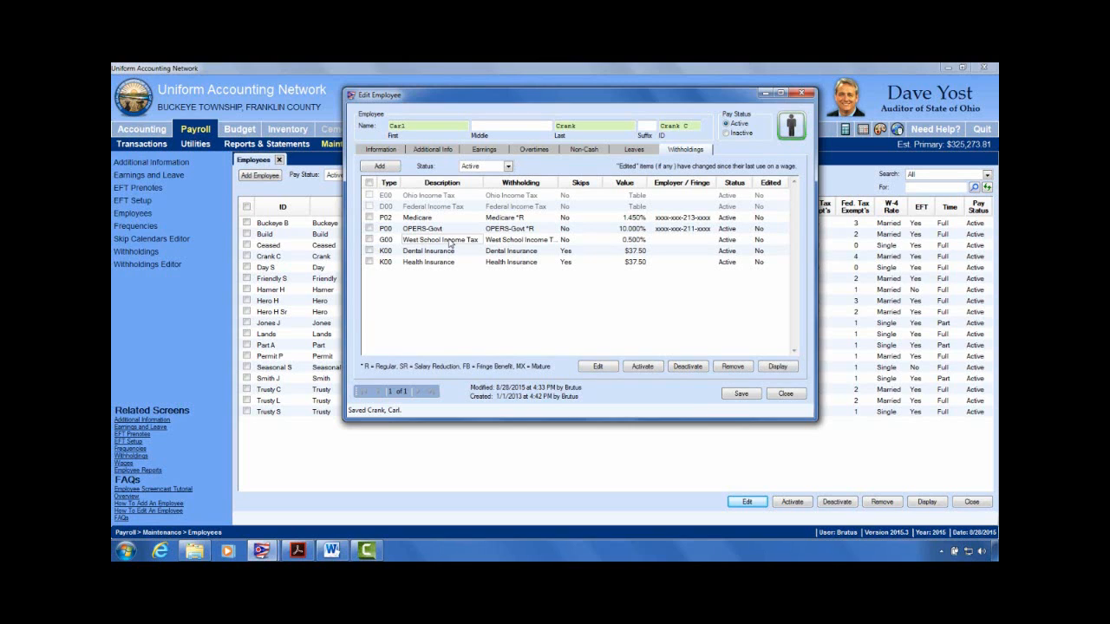
Step: Select the employee's G00 West School Income Tax withholding and deactivate it
left_click(369, 240)
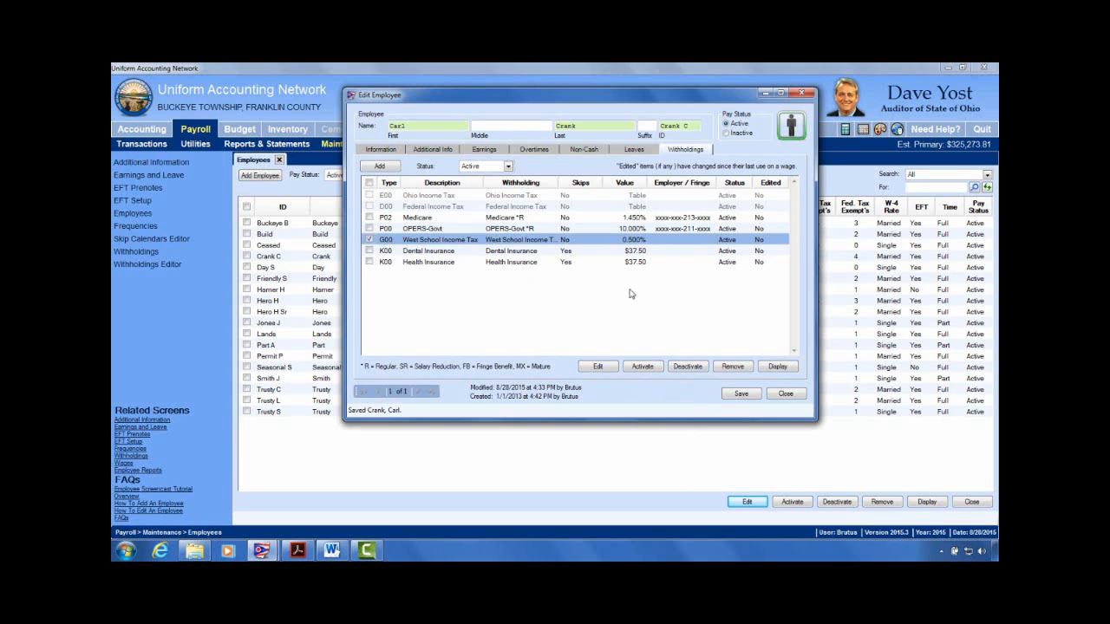
left_click(697, 369)
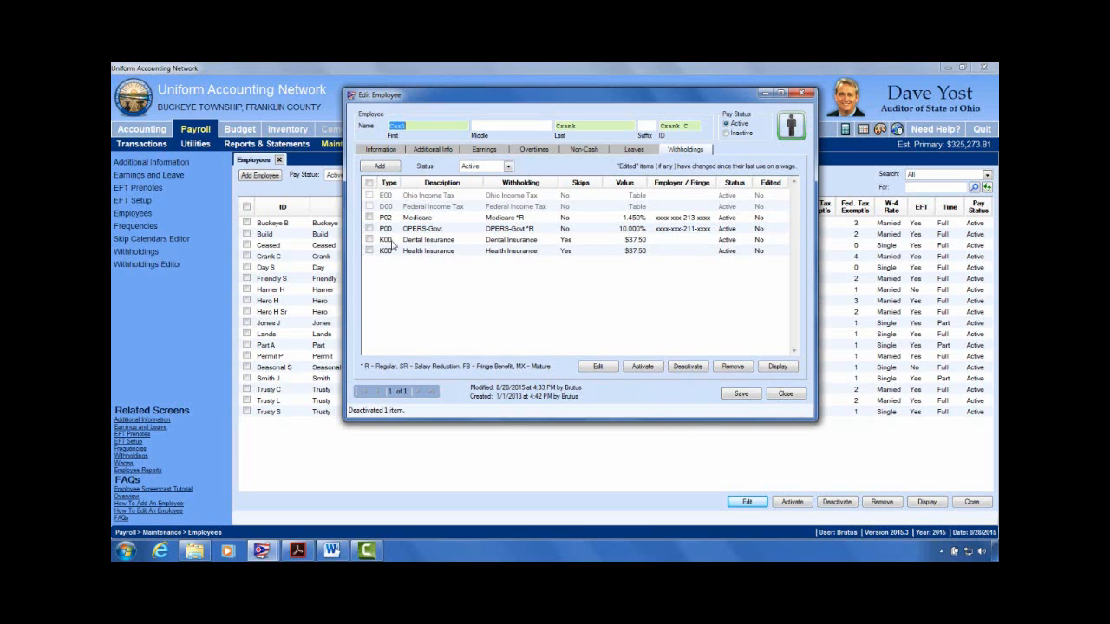
left_click(509, 167)
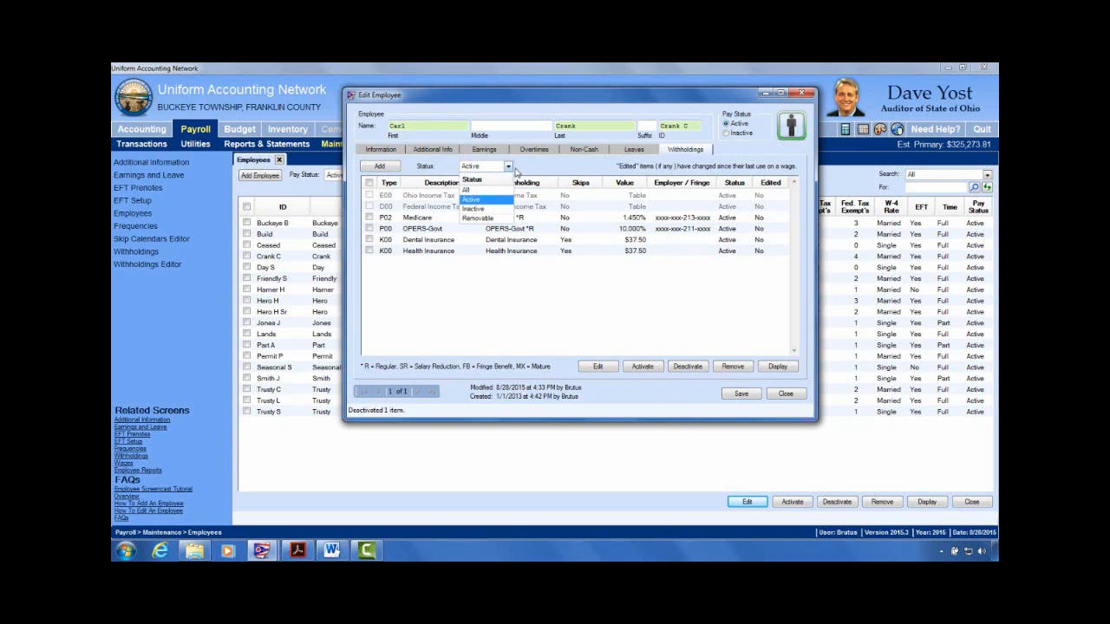
left_click(533, 172)
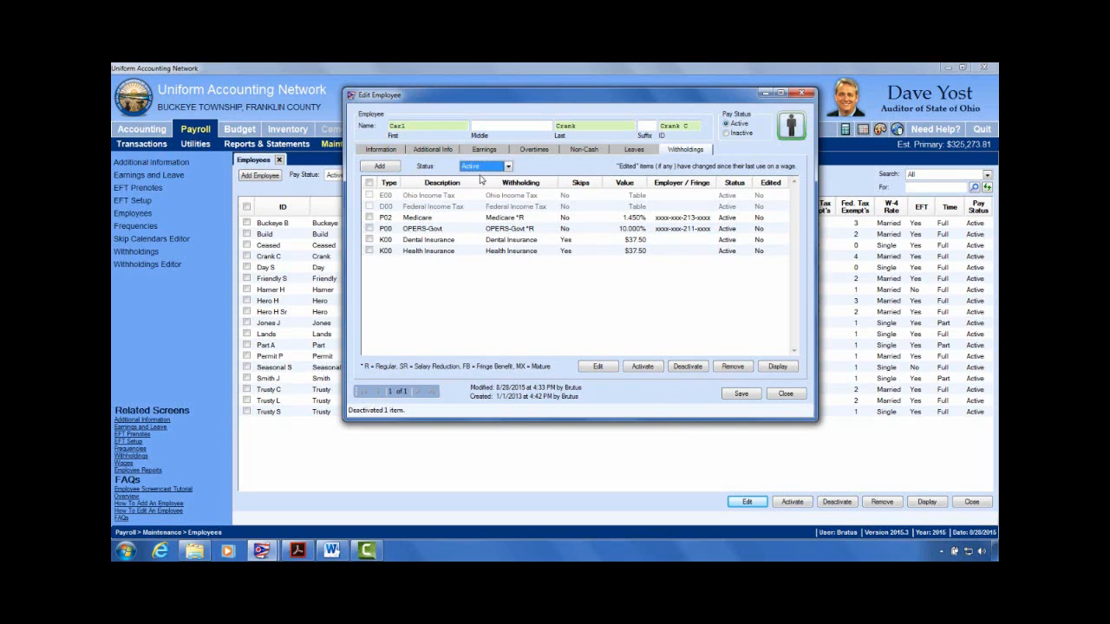
left_click(510, 168)
left_click(474, 209)
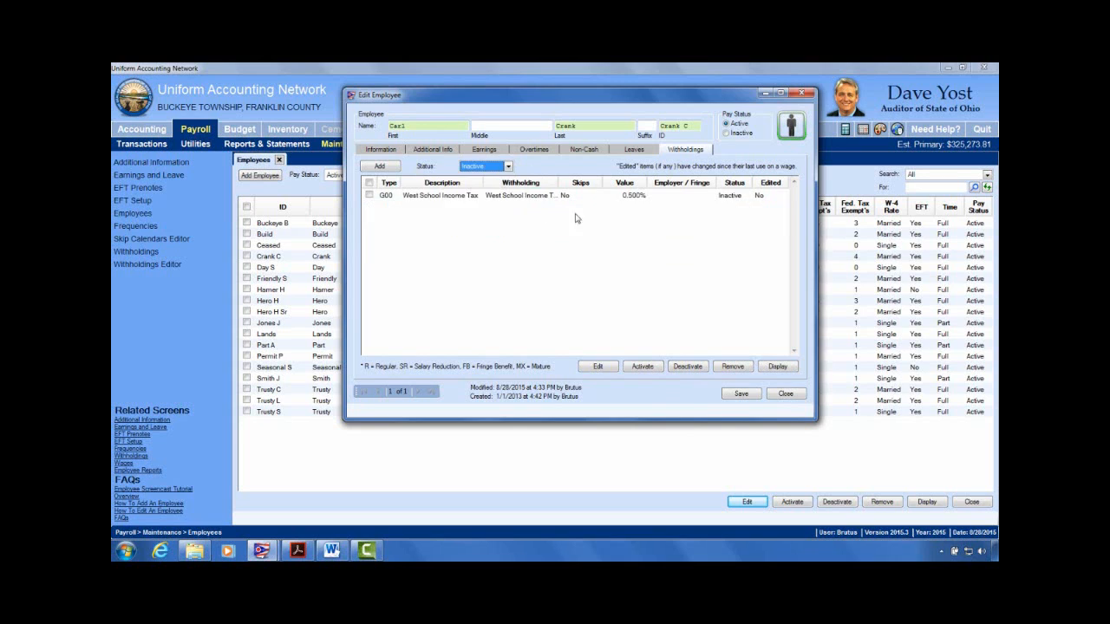
left_click(370, 195)
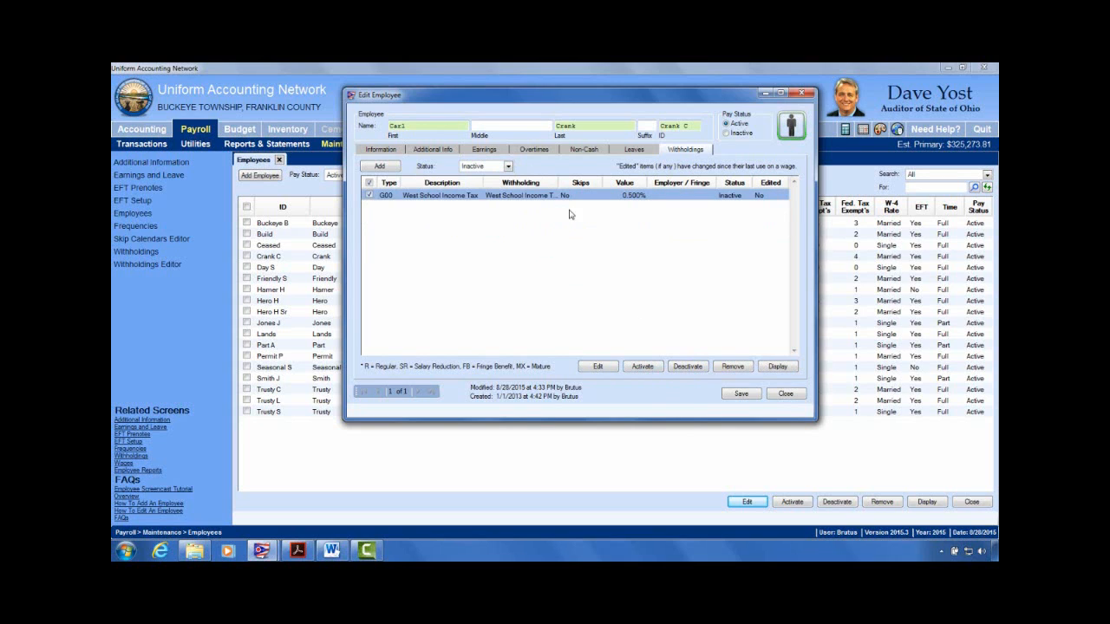
left_click(508, 167)
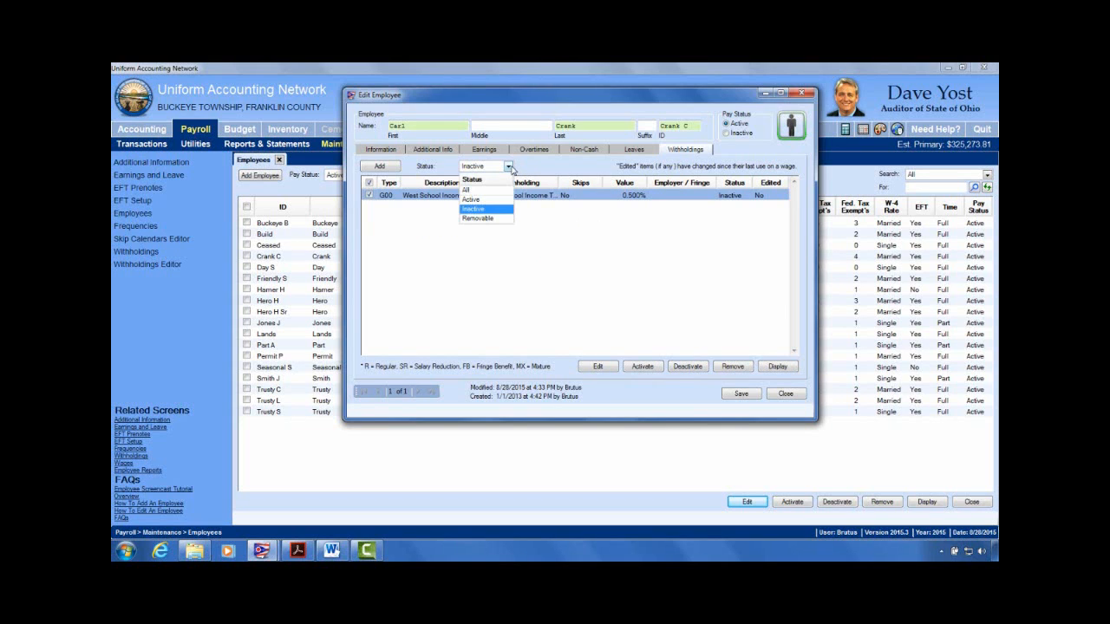
left_click(479, 200)
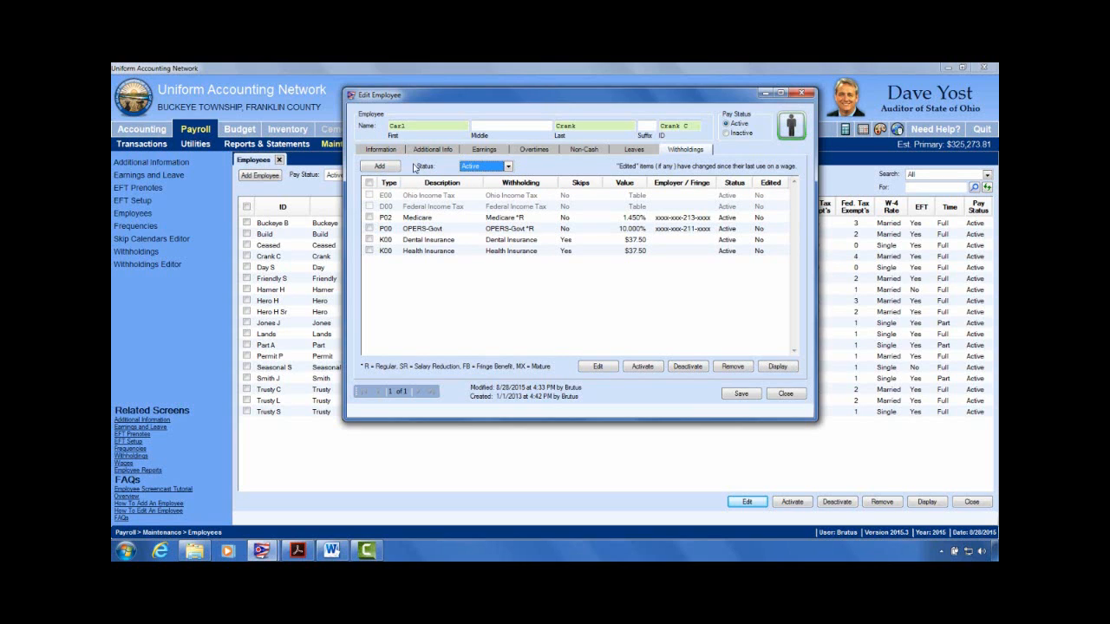
left_click(381, 166)
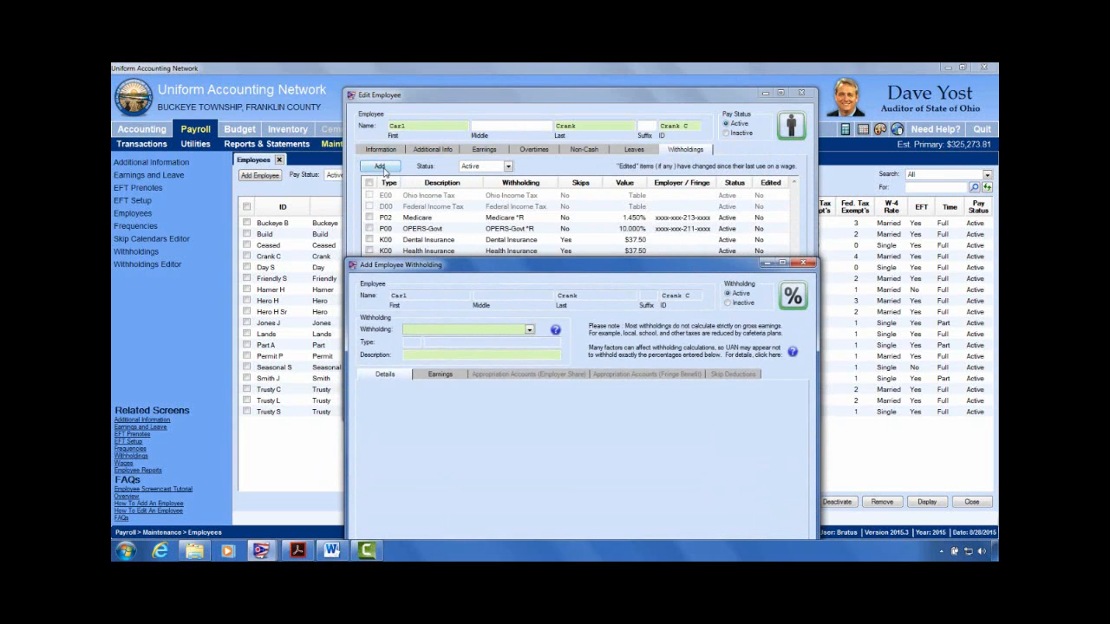
left_click_drag(620, 271, 469, 153)
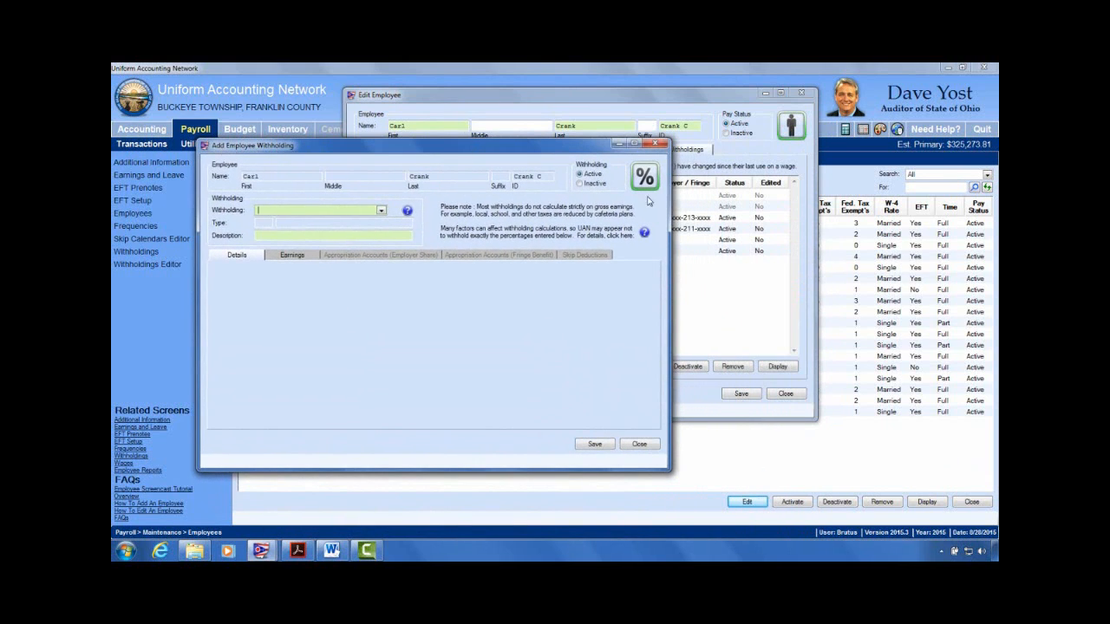
left_click(381, 211)
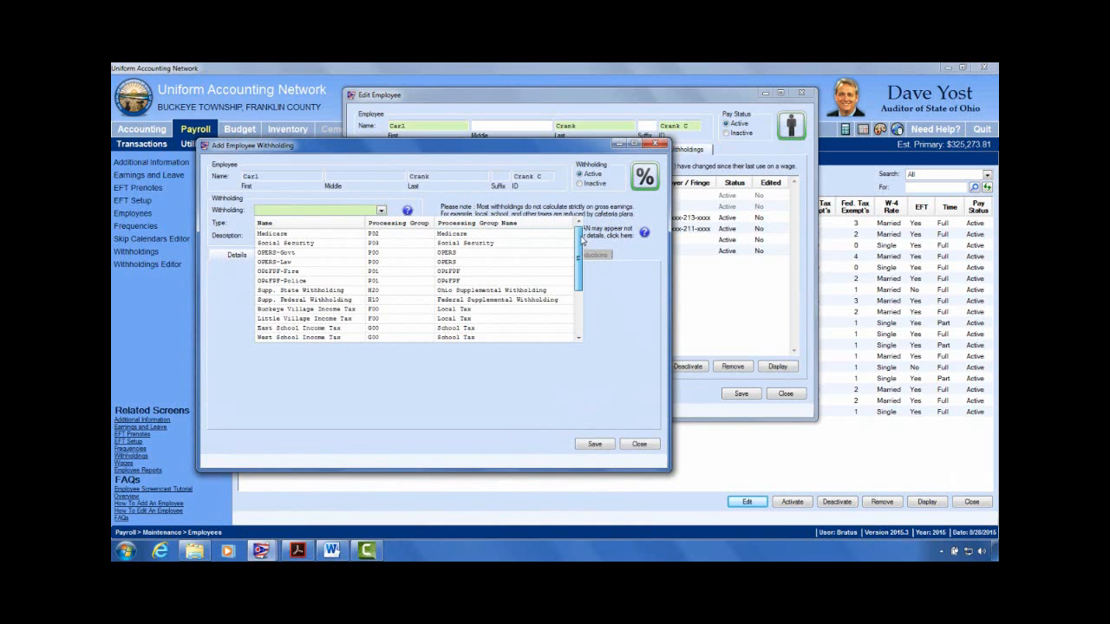
mouse_move(582, 240)
left_mouse_down()
mouse_move(588, 252)
mouse_move(593, 237)
left_mouse_up()
scroll(374, 315, "down", 2)
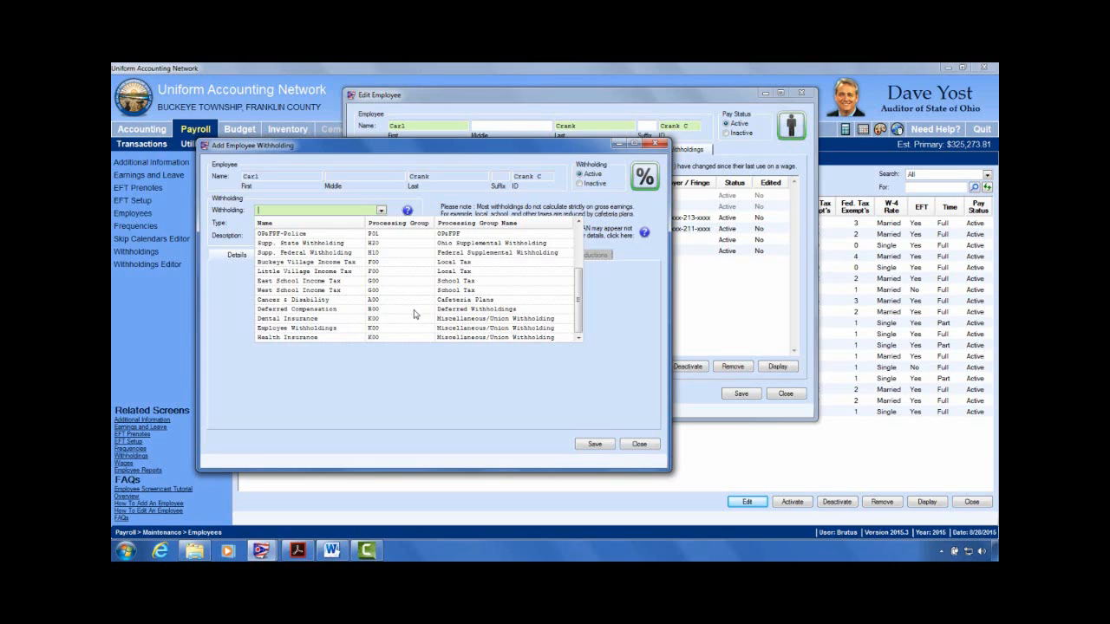
left_click(646, 447)
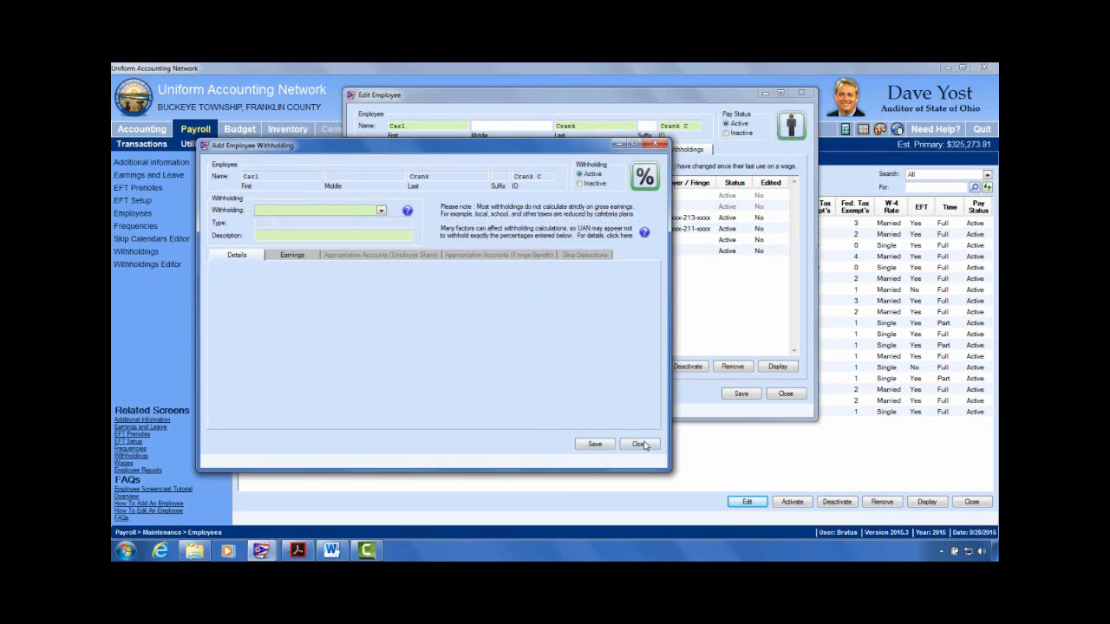
left_click(639, 444)
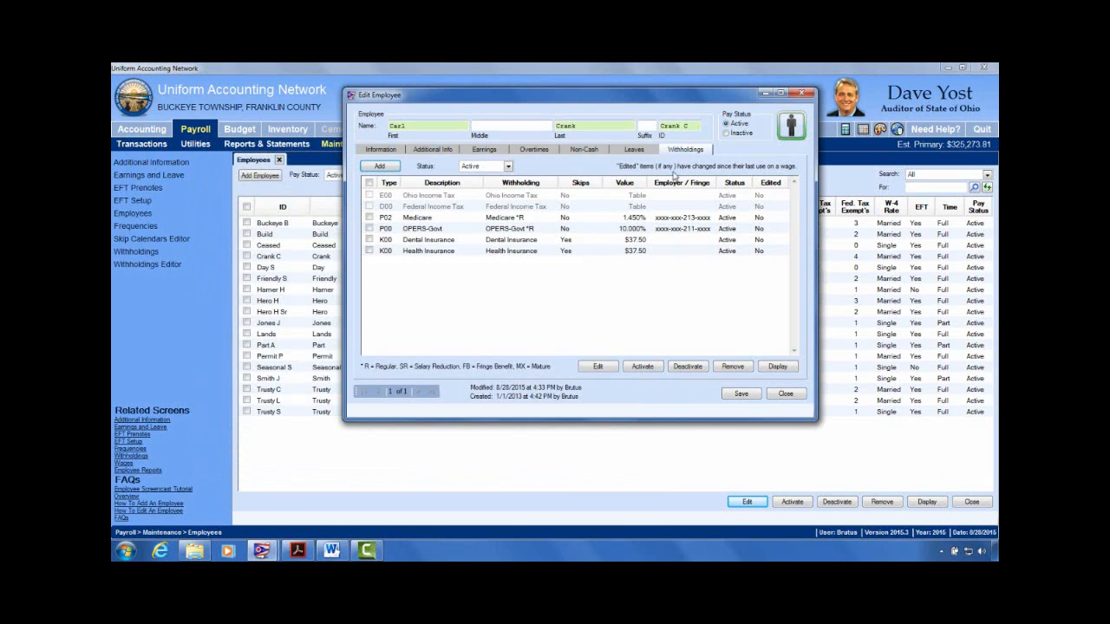
Step: Close the employee screens and go to Payroll > Maintenance > Withholdings
left_click(803, 95)
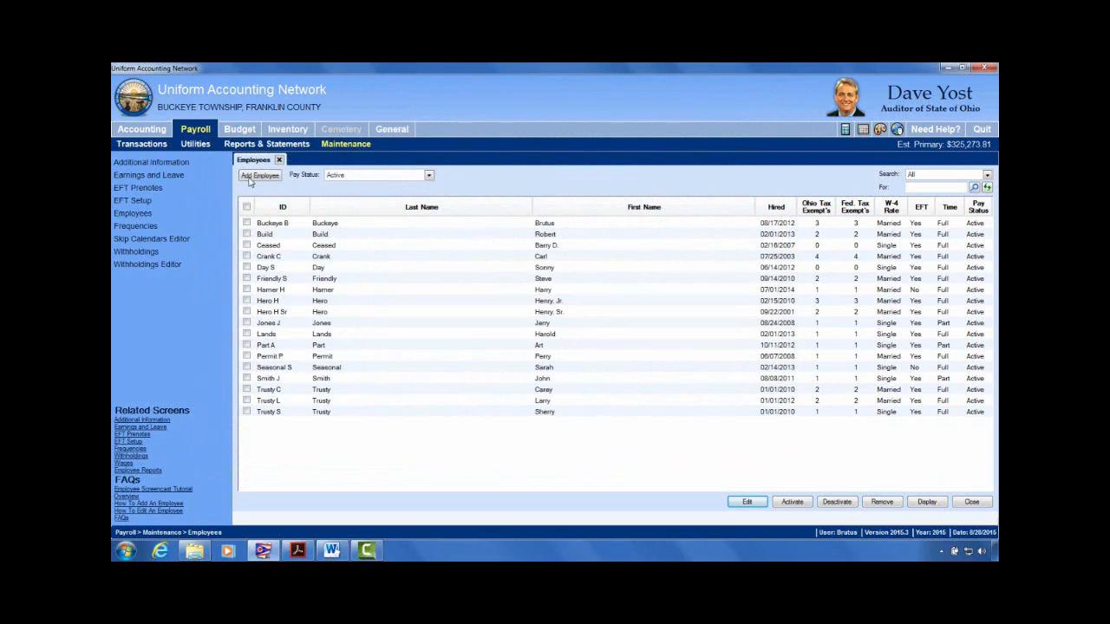
left_click(280, 161)
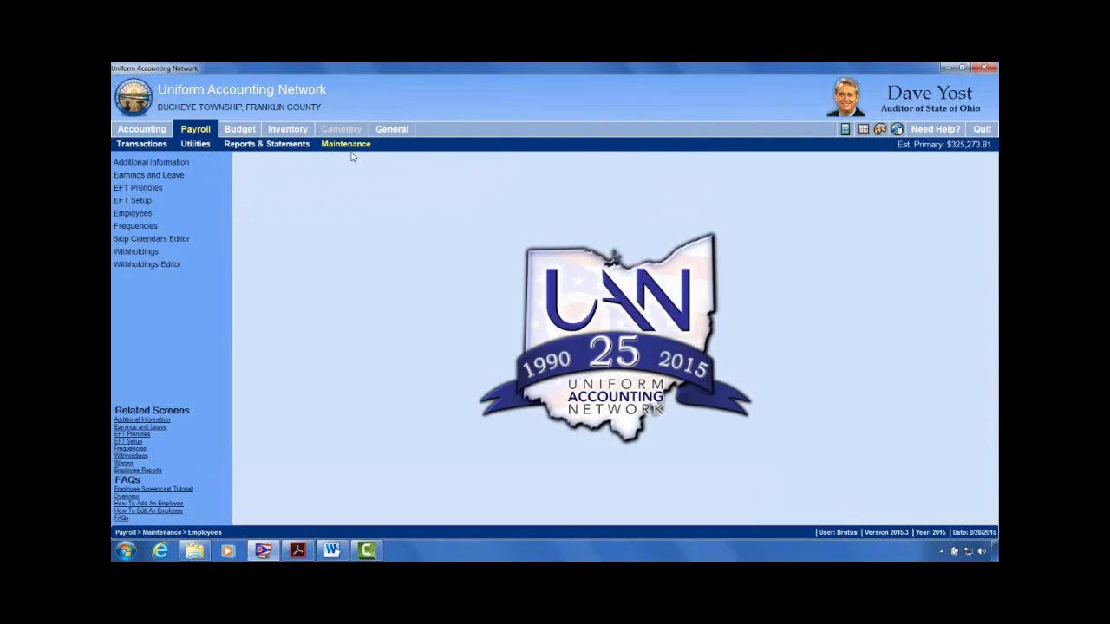
left_click(198, 131)
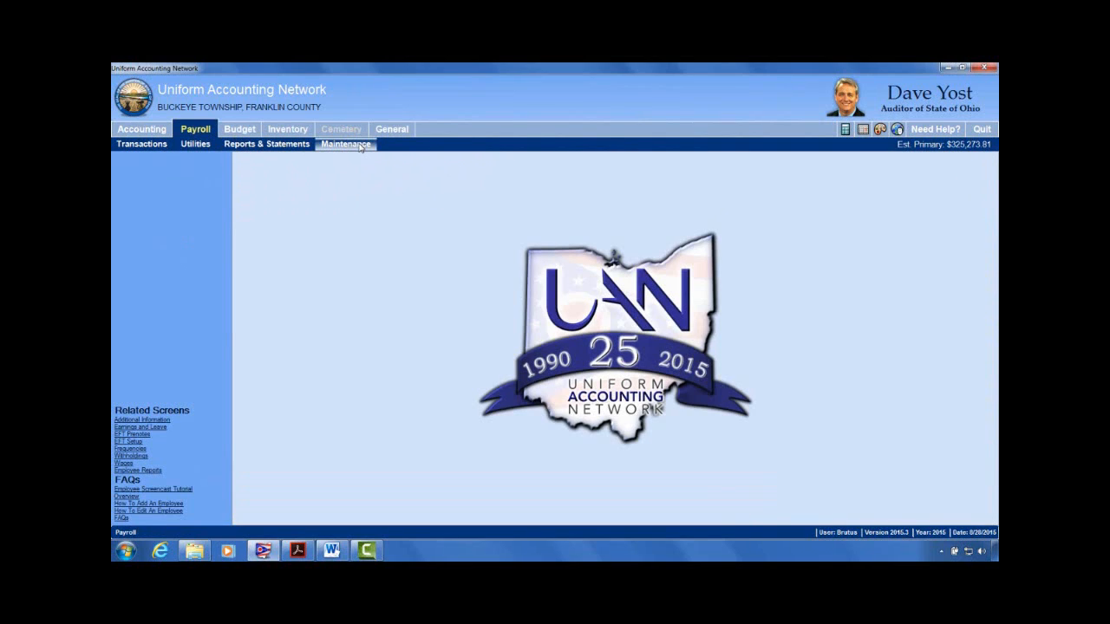
left_click(360, 146)
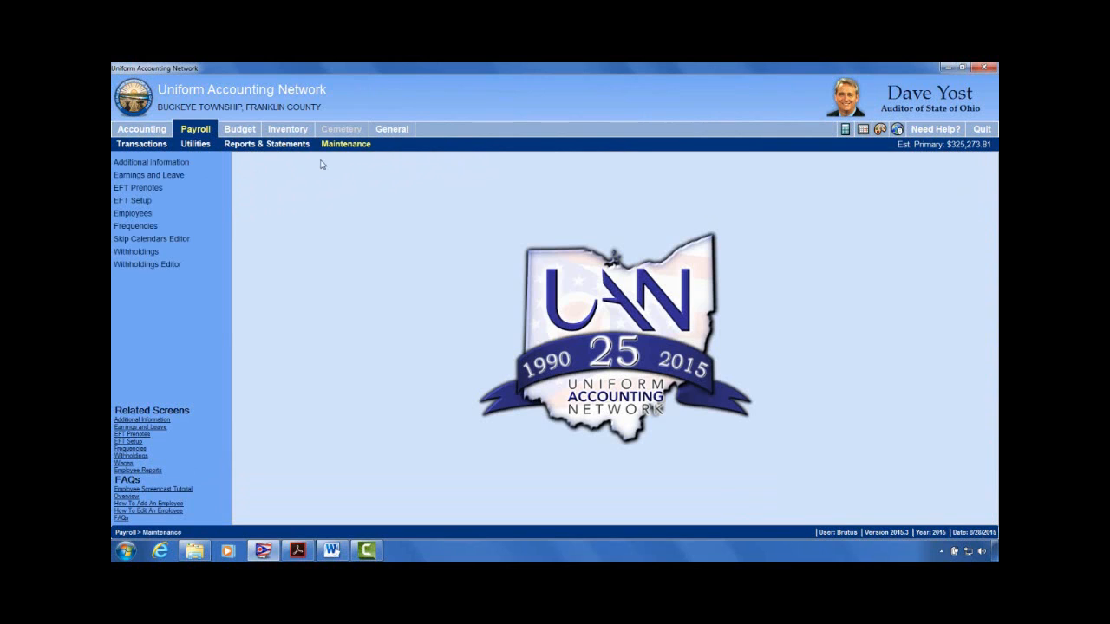
left_click(145, 252)
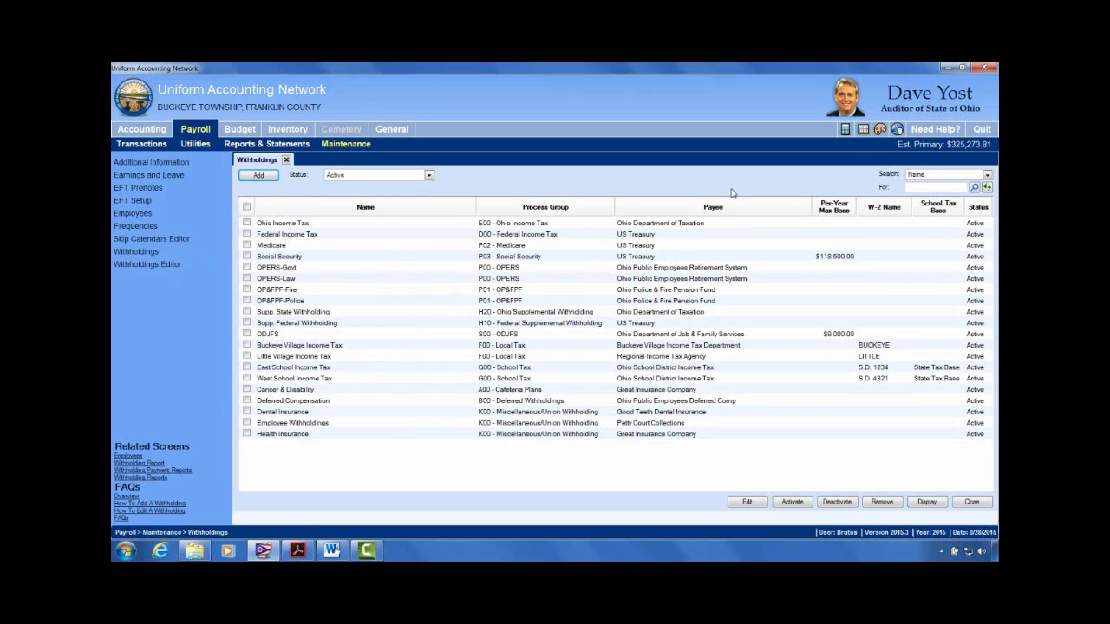
Step: Tick the East School Income Tax and West School Income Tax rows
left_click(246, 369)
left_click(246, 379)
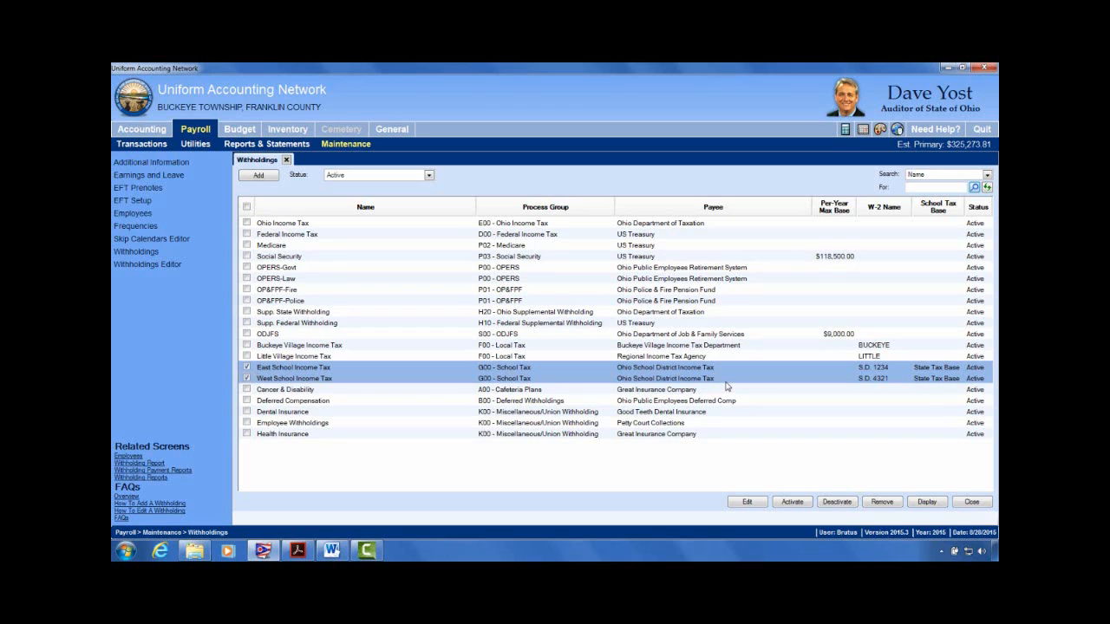
Step: Untick the West and East School Income Tax rows so nothing is selected
left_click(247, 378)
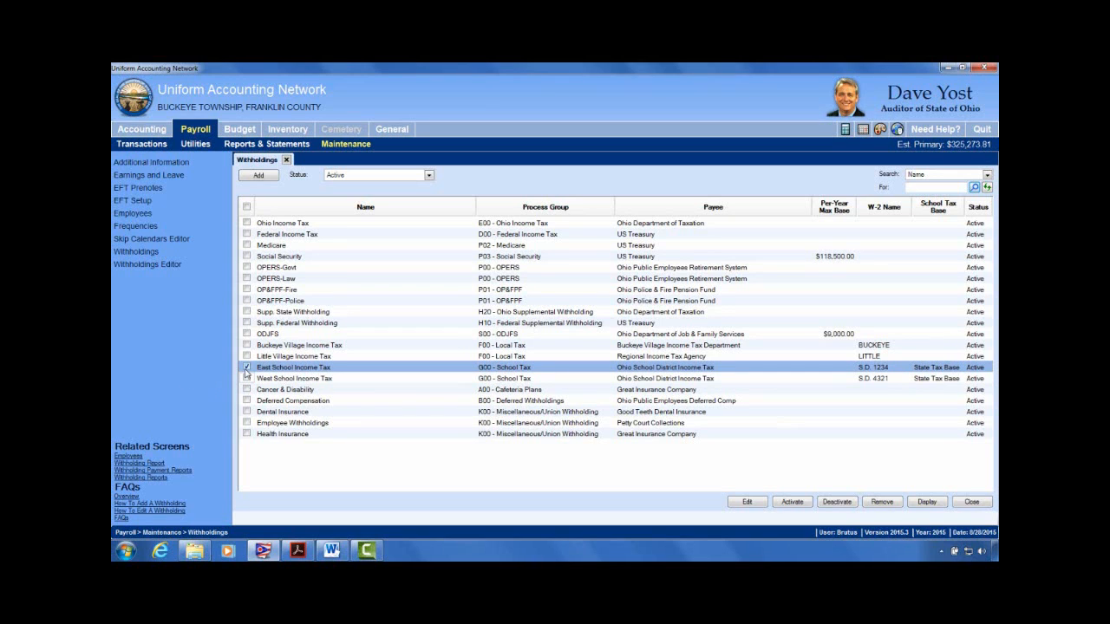
left_click(247, 367)
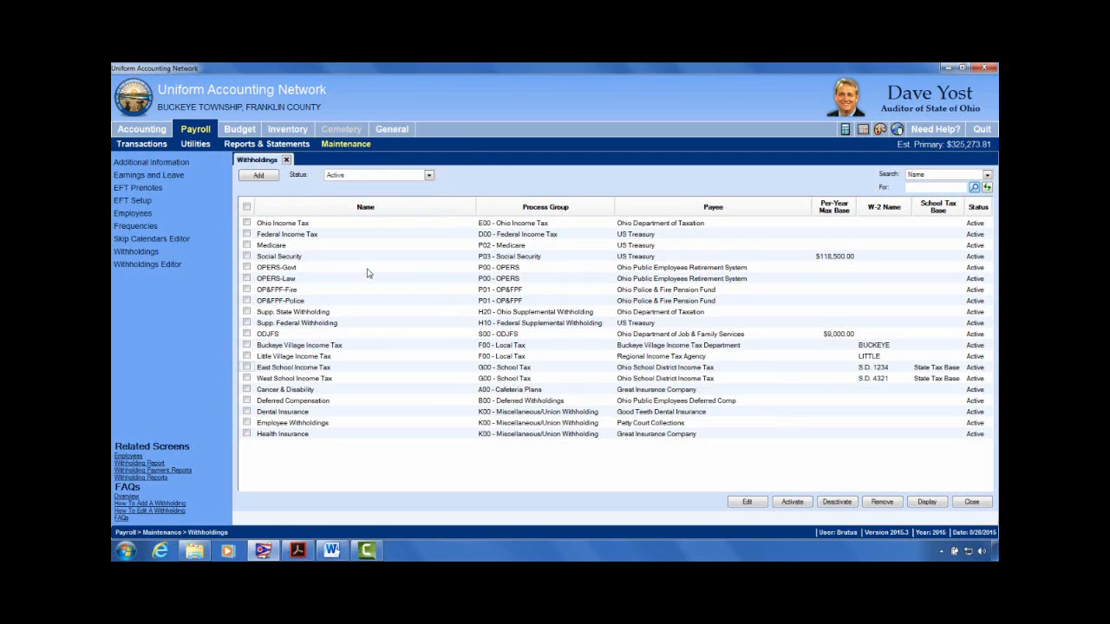
Step: Switch to General > Maintenance and close the Withholdings list
left_click(399, 130)
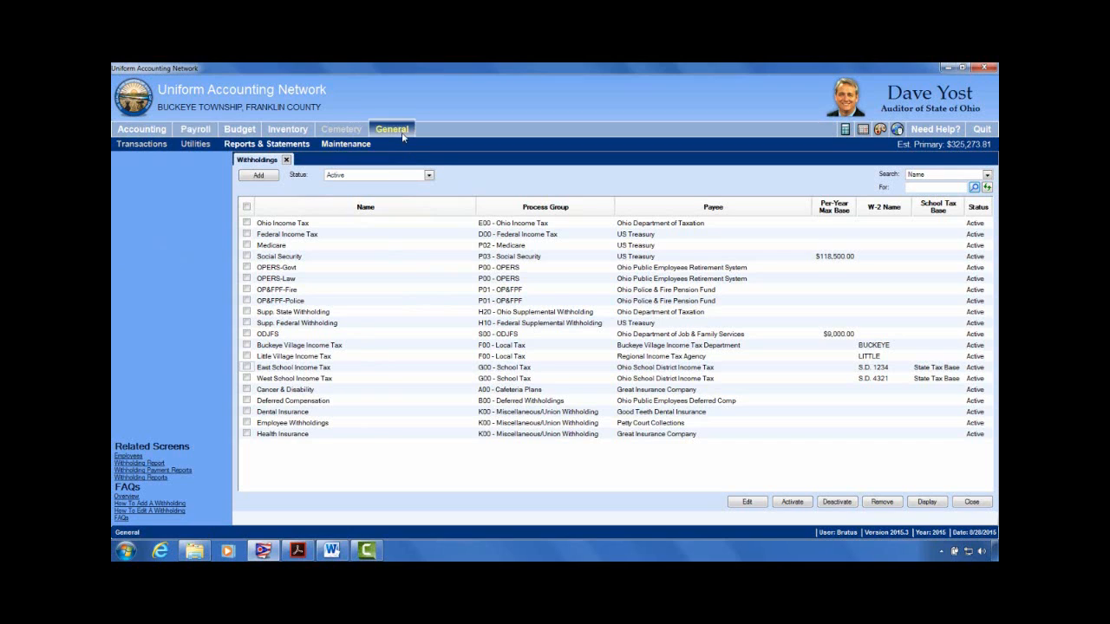
left_click(347, 144)
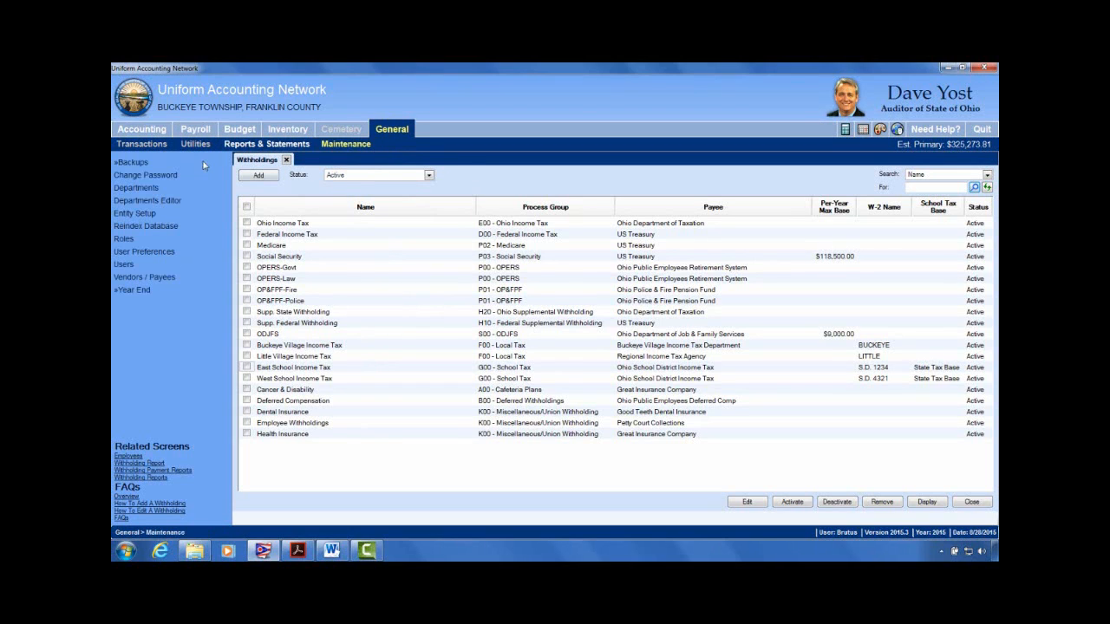
left_click(286, 161)
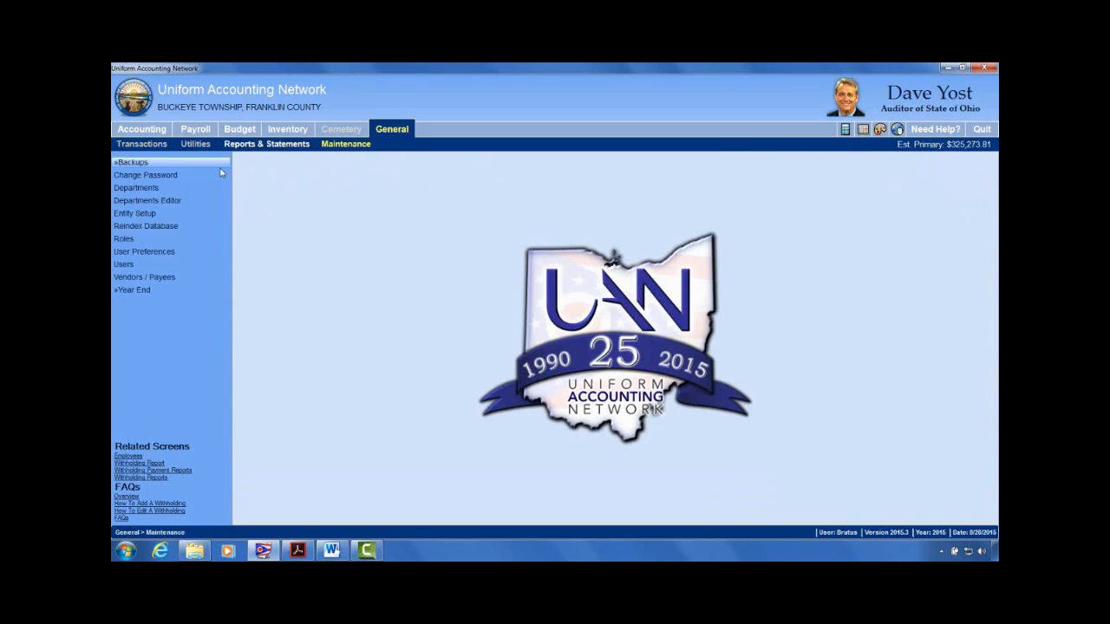
Step: Open Vendors / Payees filtered to Payroll Withholdings and point out the Ohio School District Income Tax payee
left_click(140, 278)
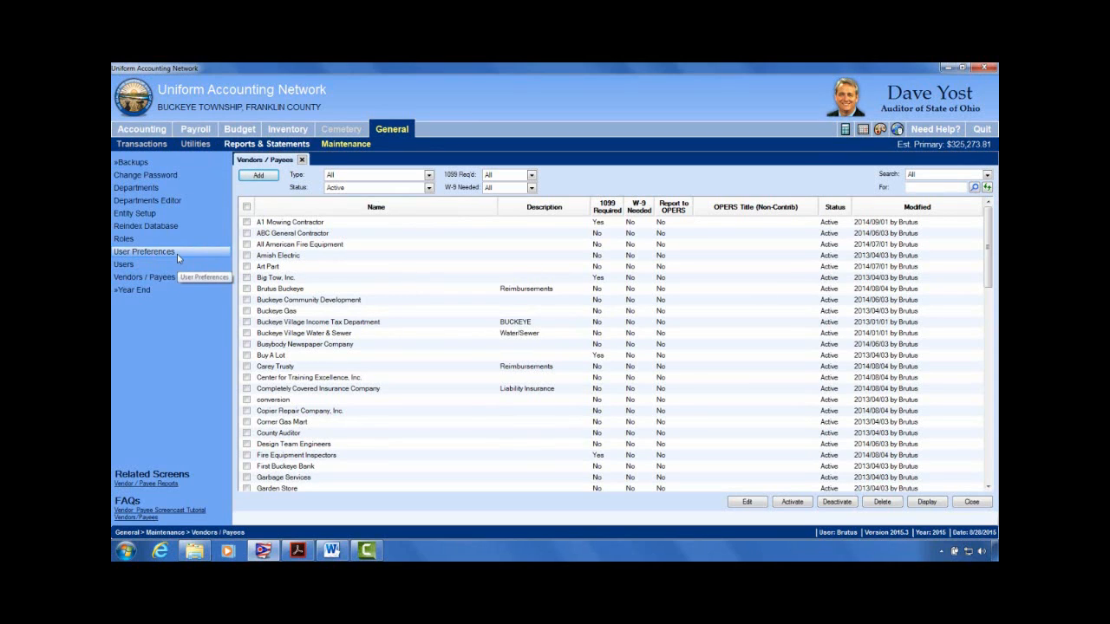
left_click(428, 176)
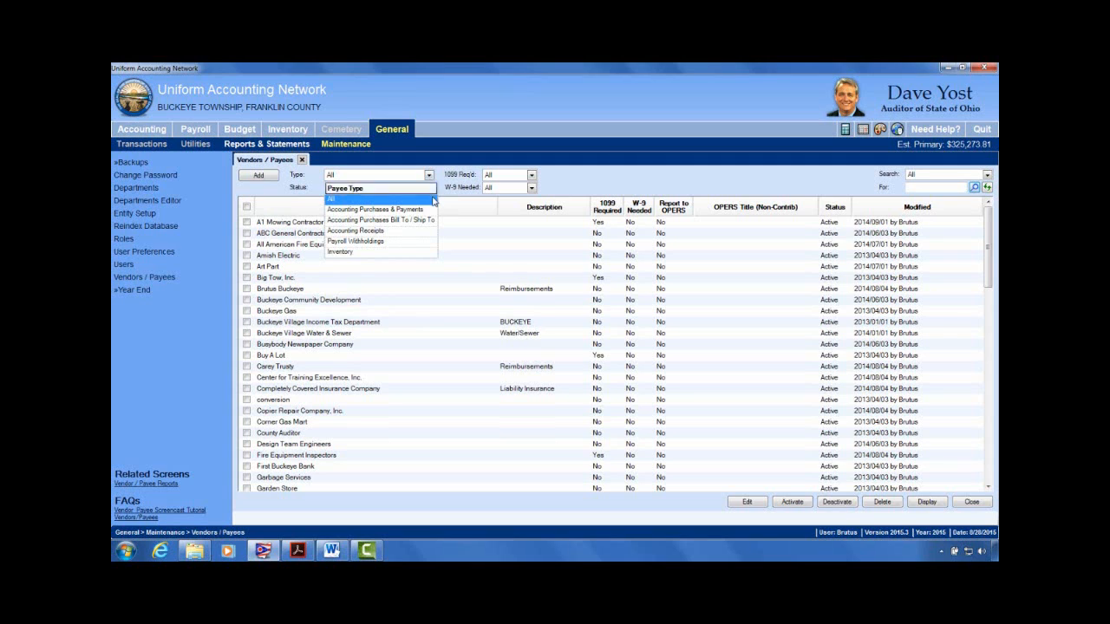
left_click(373, 241)
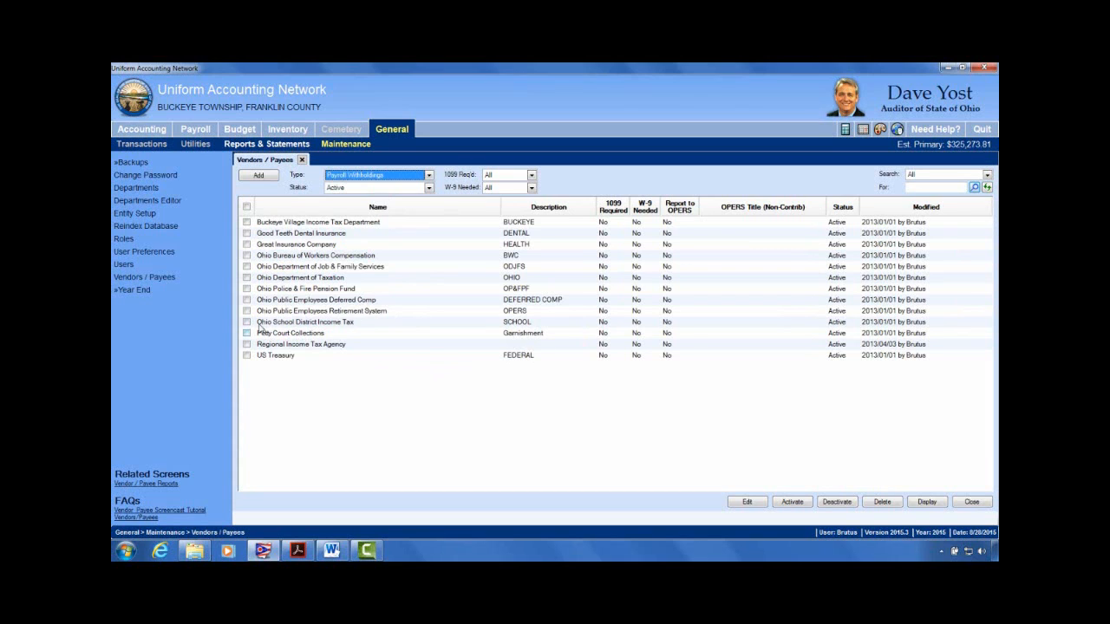
left_click(310, 324)
left_click(246, 321)
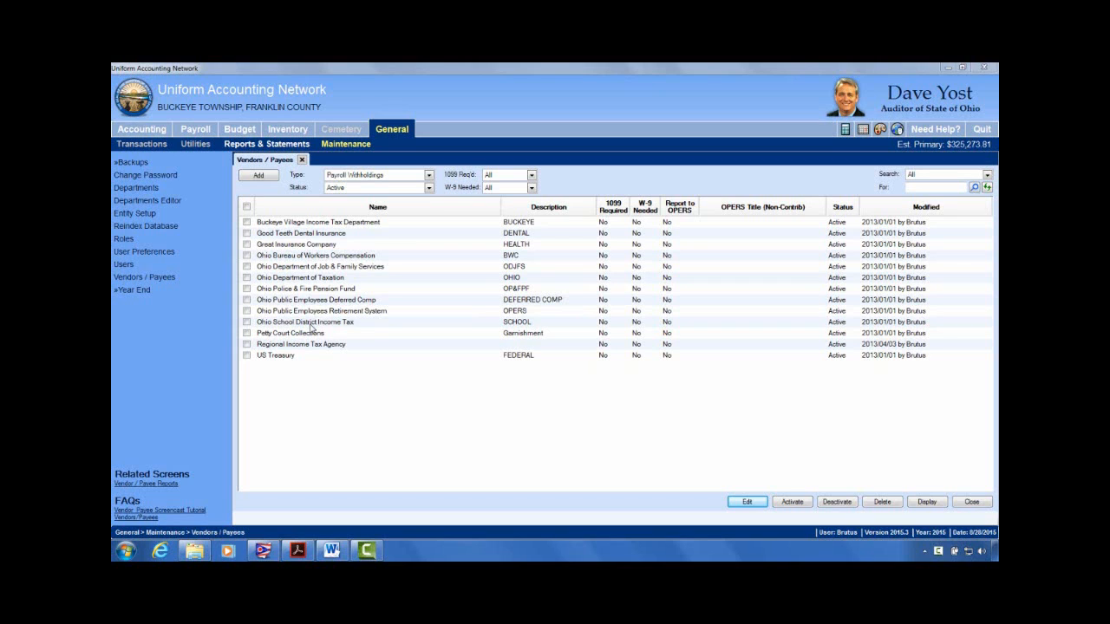
left_click(310, 325)
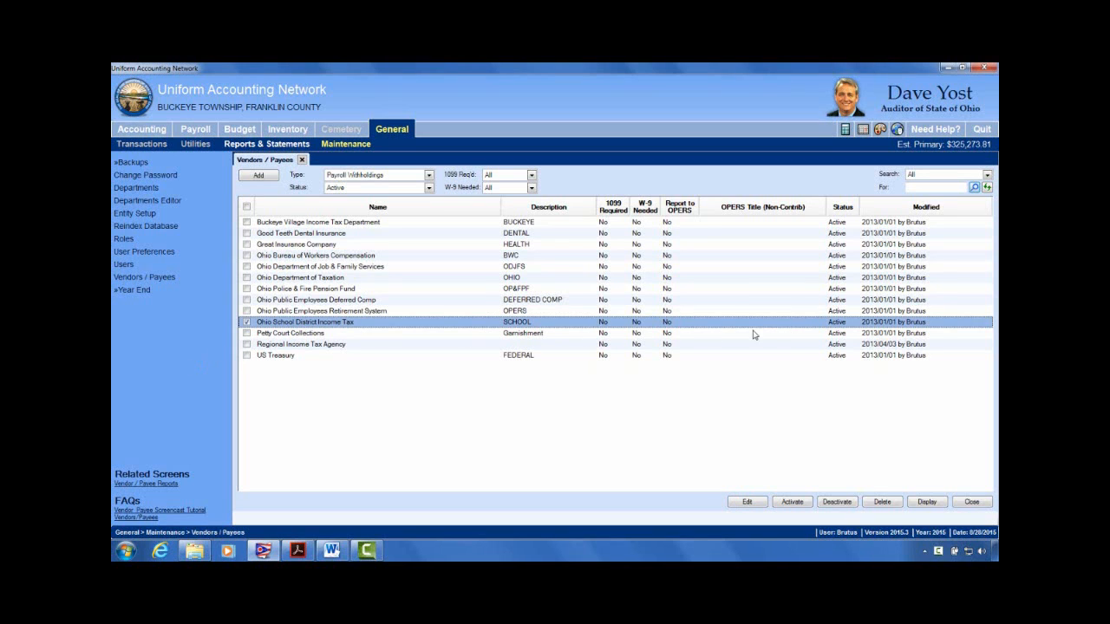
left_click(247, 322)
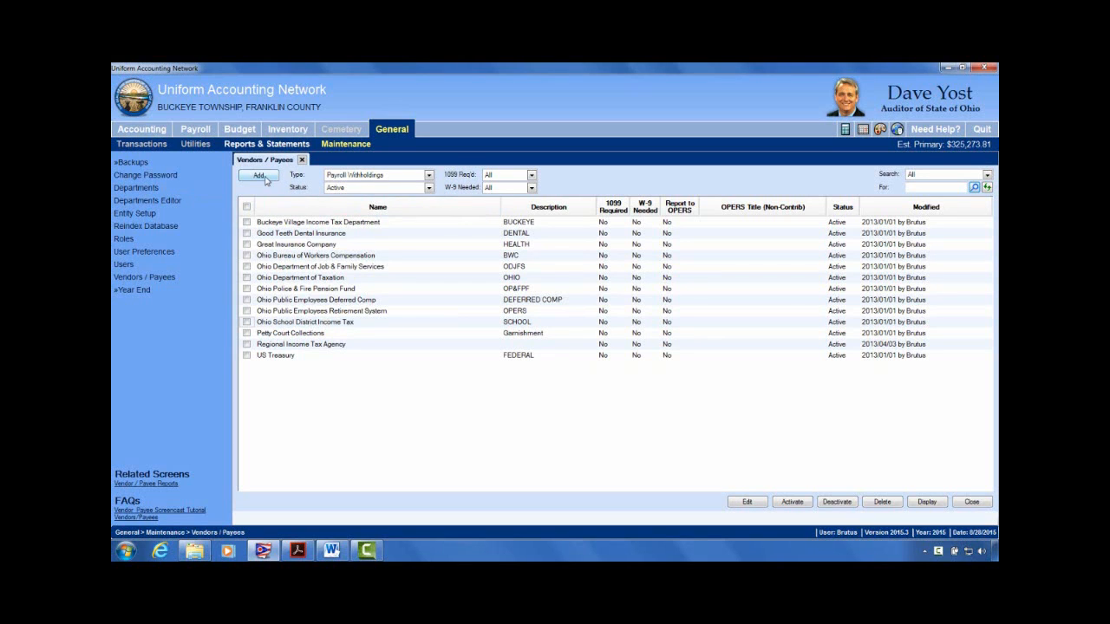
left_click(260, 176)
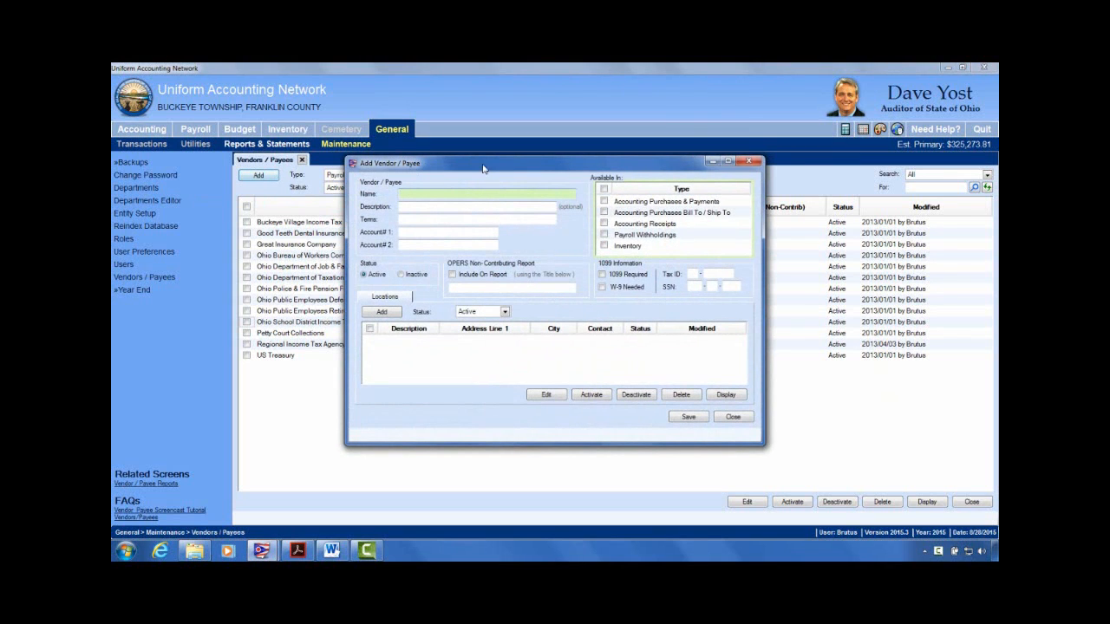
left_click(439, 203)
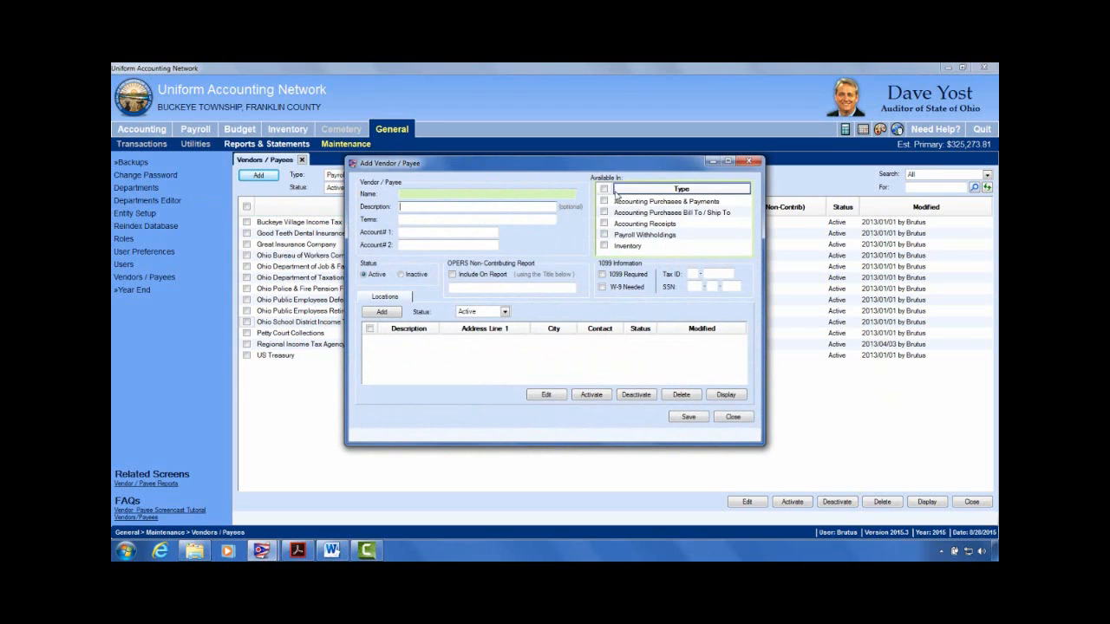
left_click(606, 236)
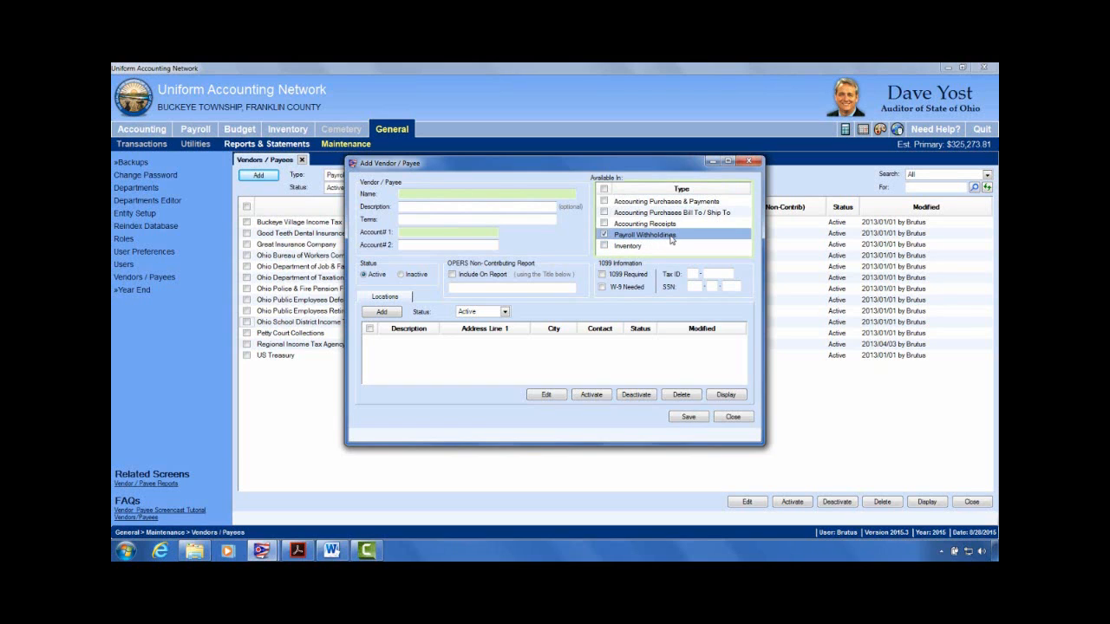
left_click(606, 203)
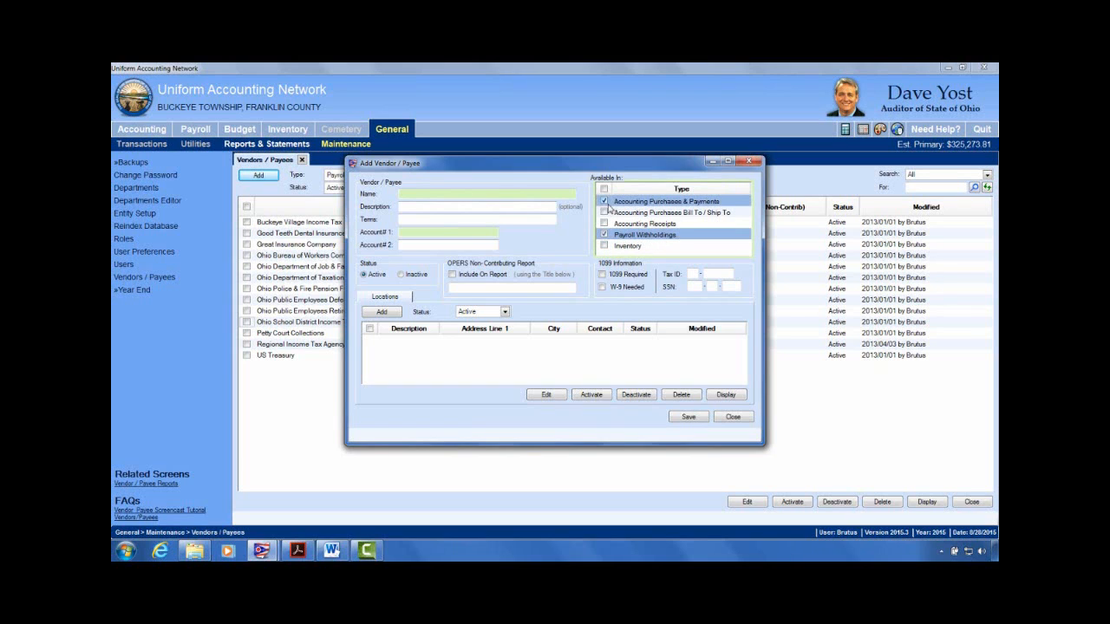
left_click(604, 202)
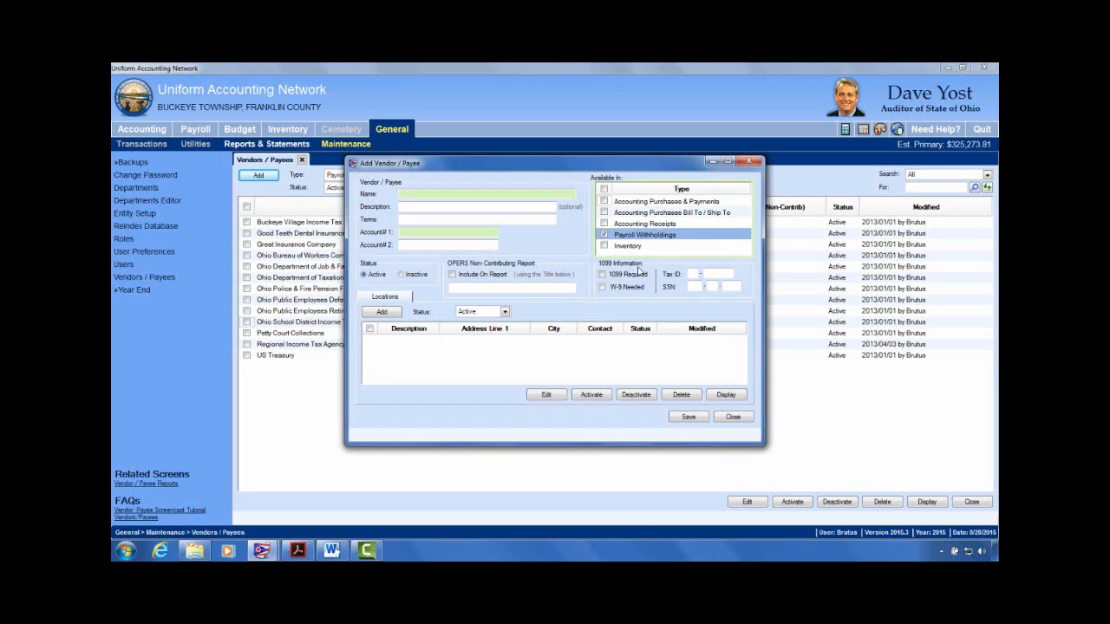
left_click(420, 233)
left_click(604, 235)
left_click(605, 235)
left_click_drag(576, 173, 688, 188)
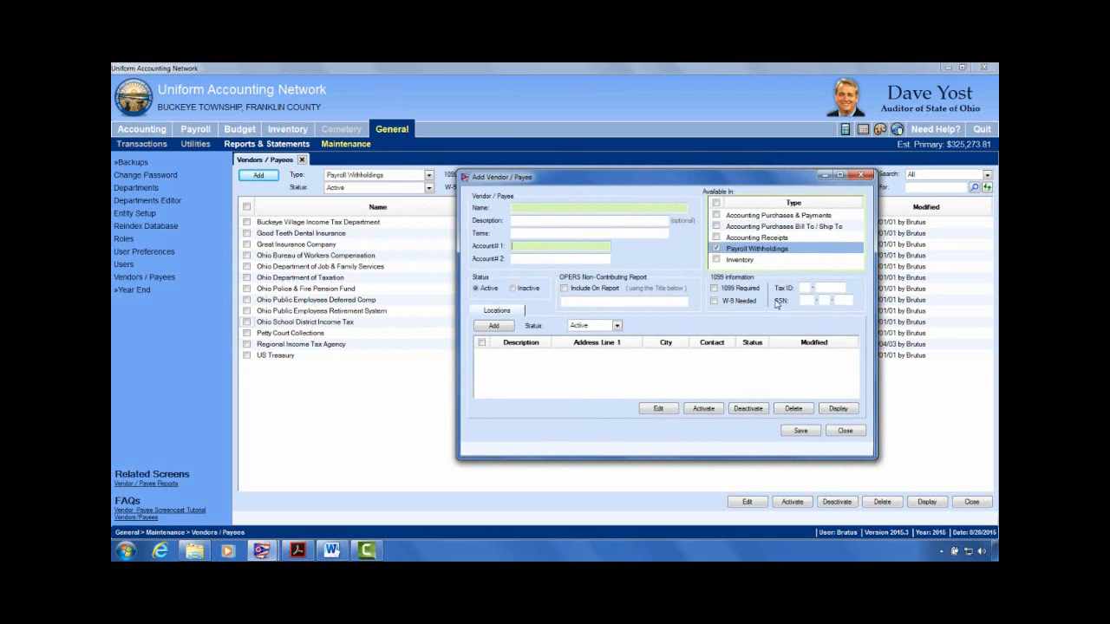
left_click(847, 433)
left_click(568, 346)
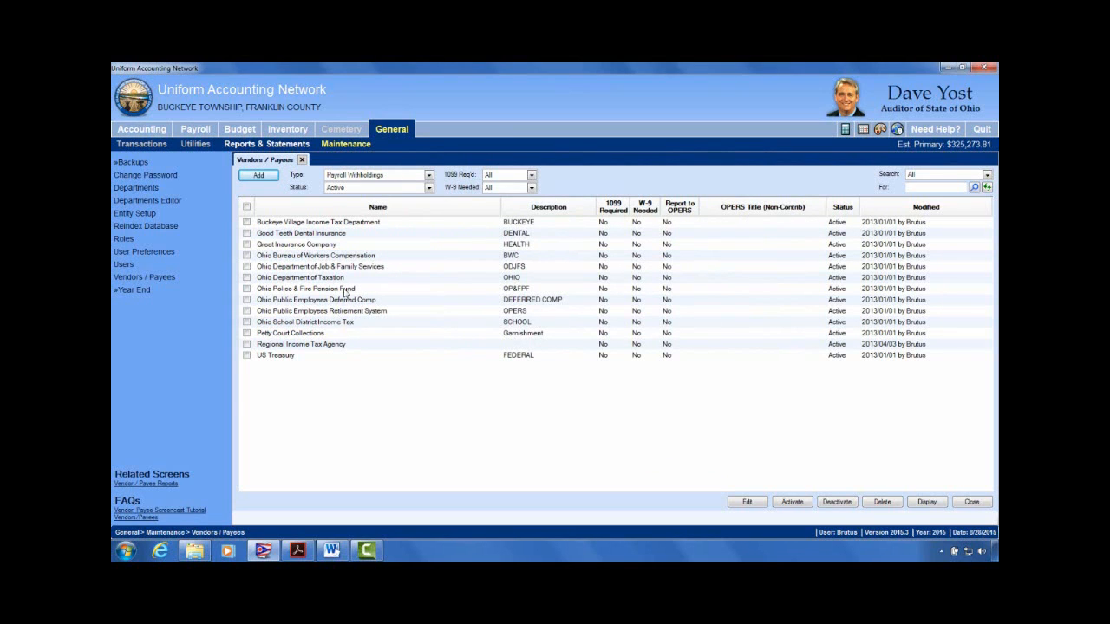
Step: Close Vendors / Payees, reopen Payroll > Maintenance > Withholdings, and select West School Income Tax
left_click(302, 160)
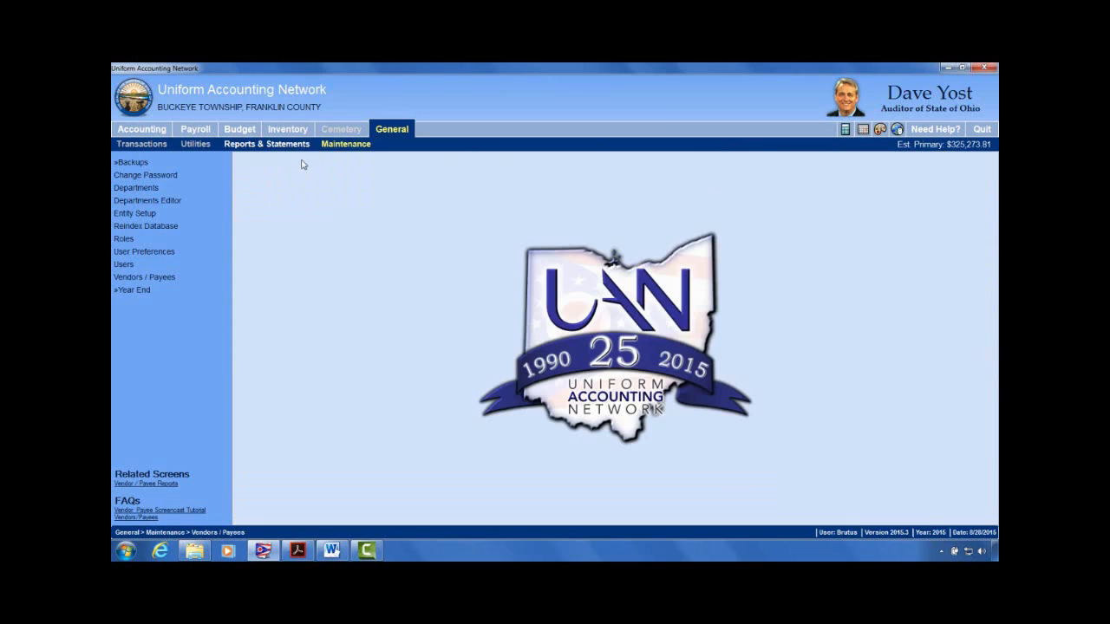
left_click(195, 129)
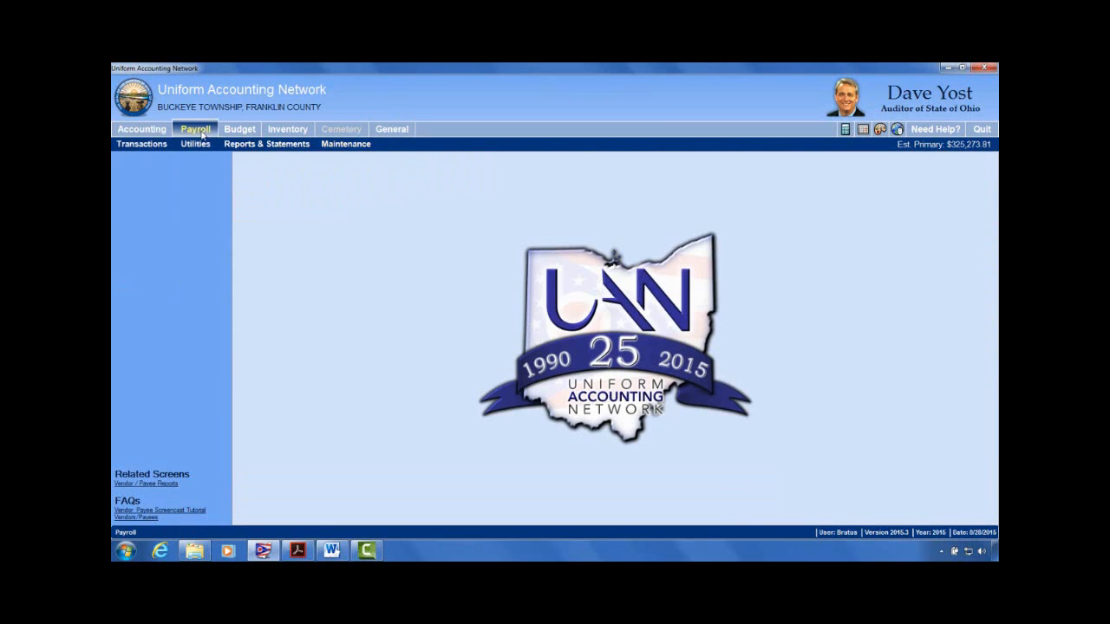
left_click(359, 149)
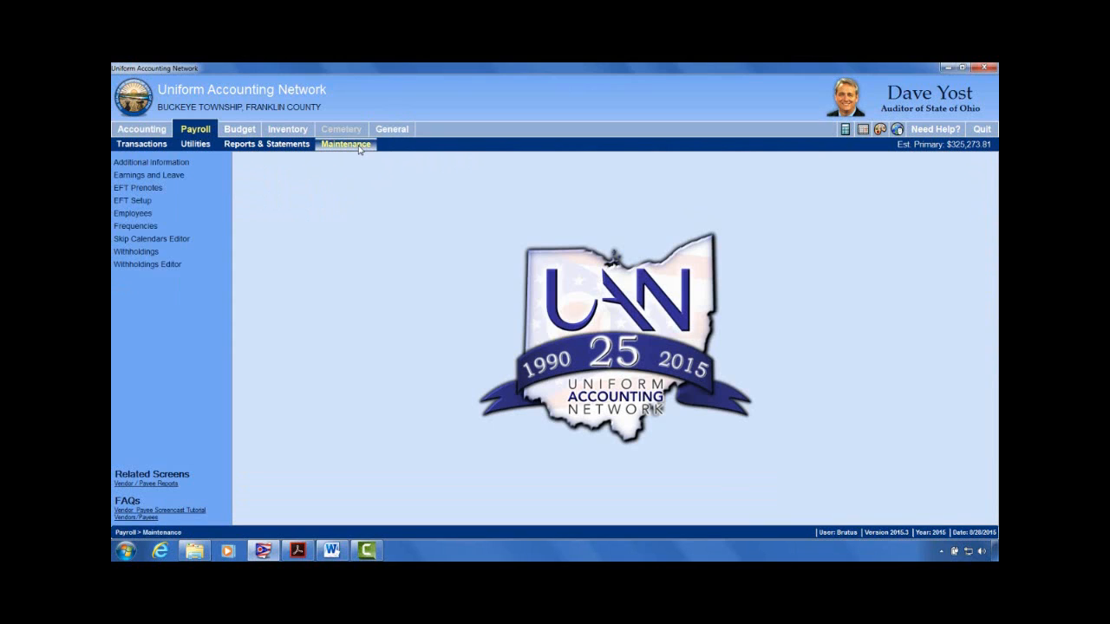
left_click(148, 253)
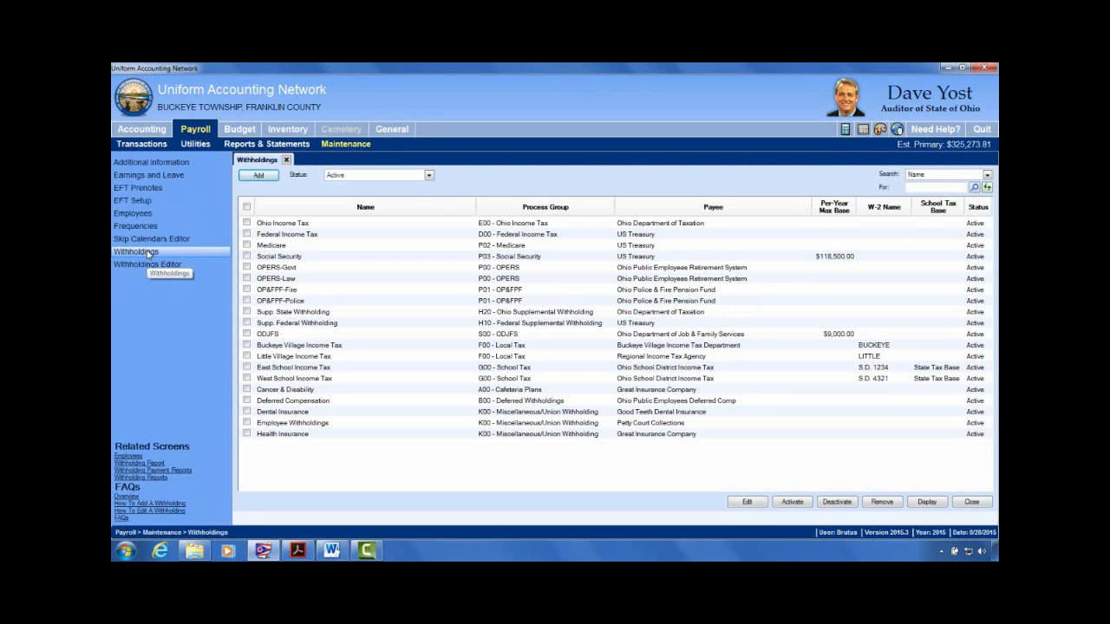
left_click(287, 383)
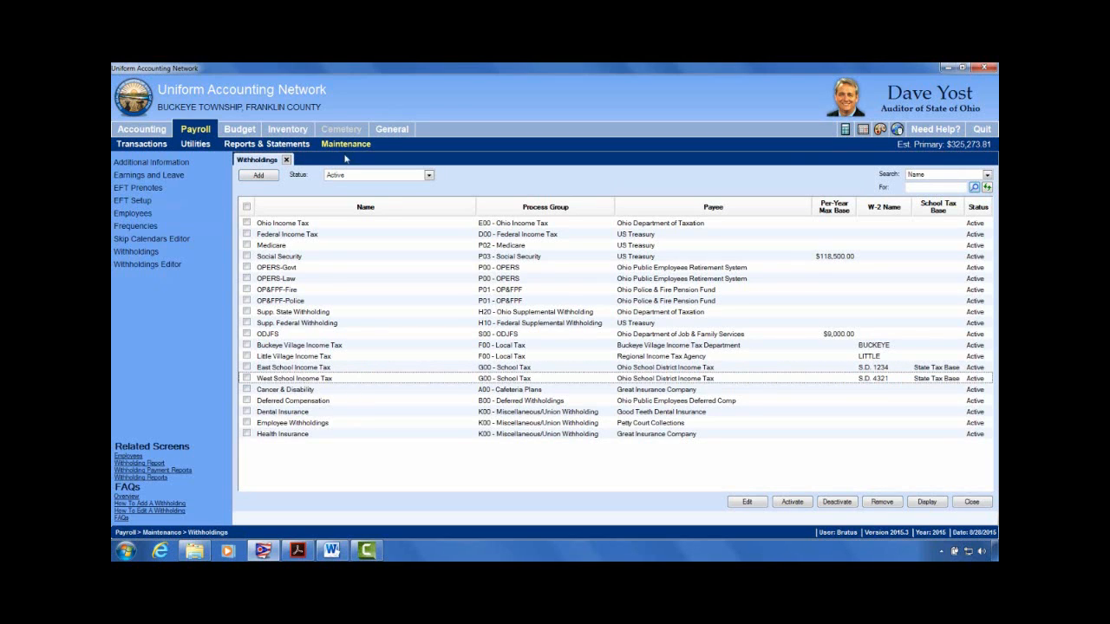
Step: Add a new withholding named North School Income Tax and open the Process Group choices
left_click(273, 180)
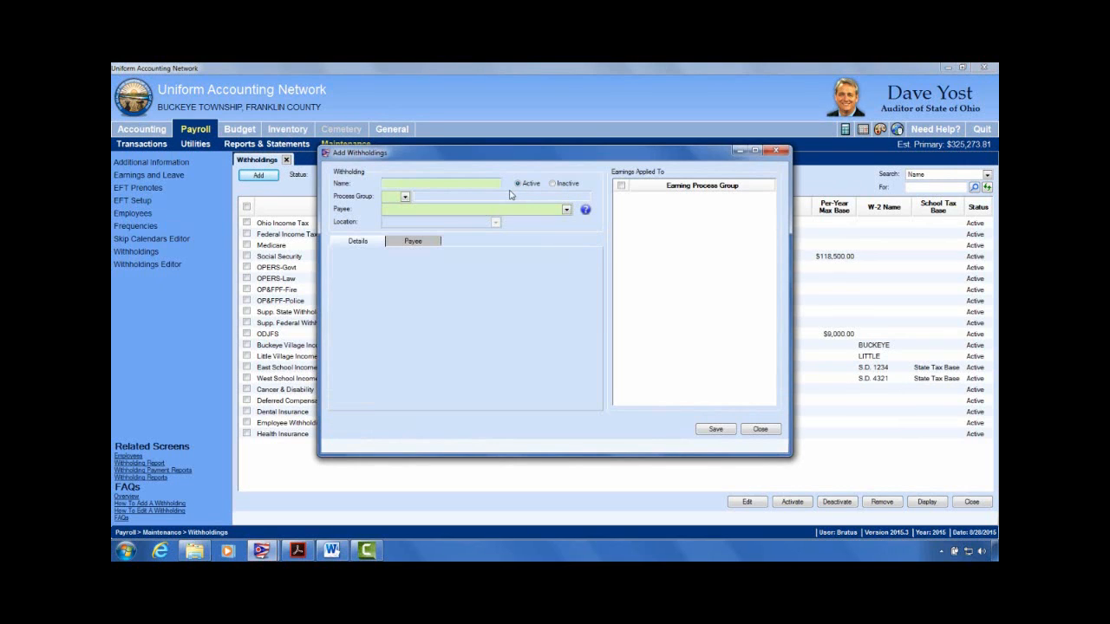
left_click_drag(563, 157, 669, 150)
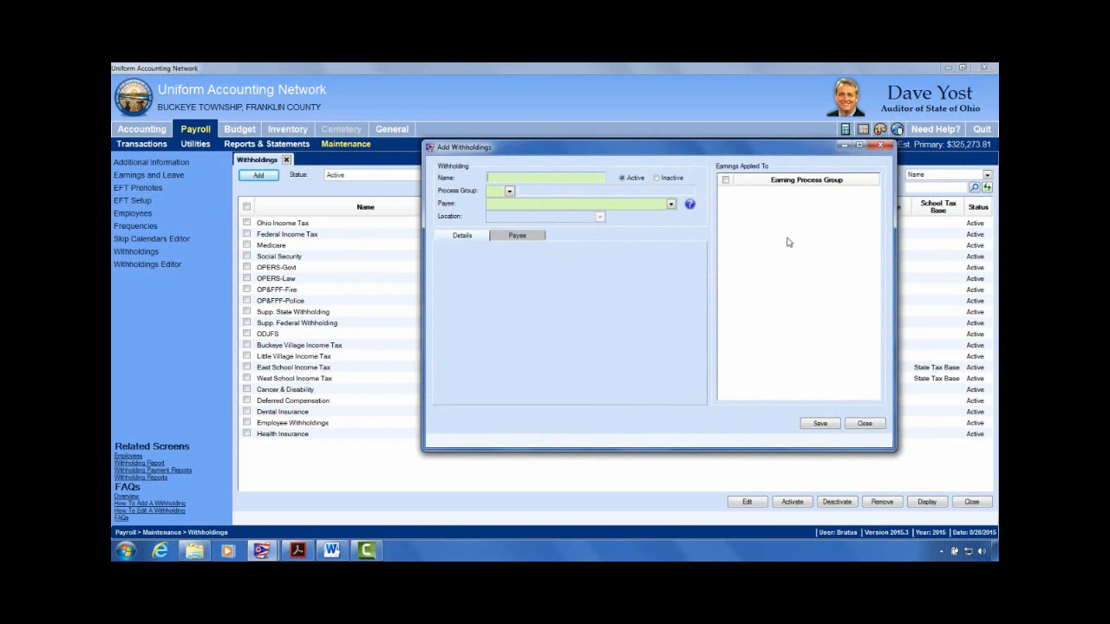
type("North School Income Tax")
left_click(510, 192)
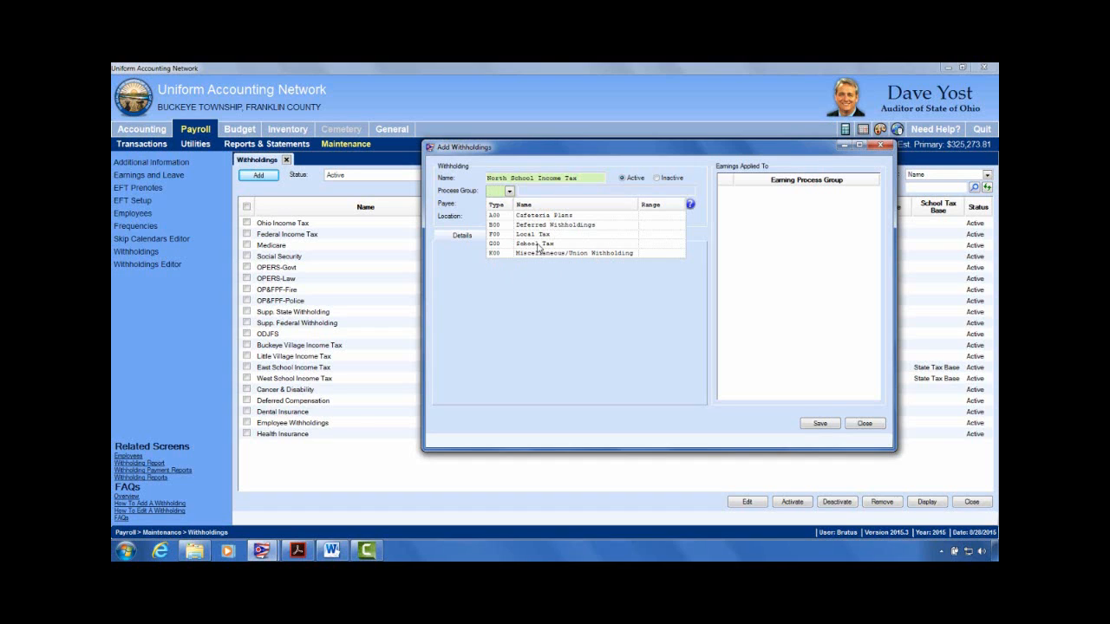
Step: Set the process group to G00 School Tax and read the Payee setup help message
left_click(538, 245)
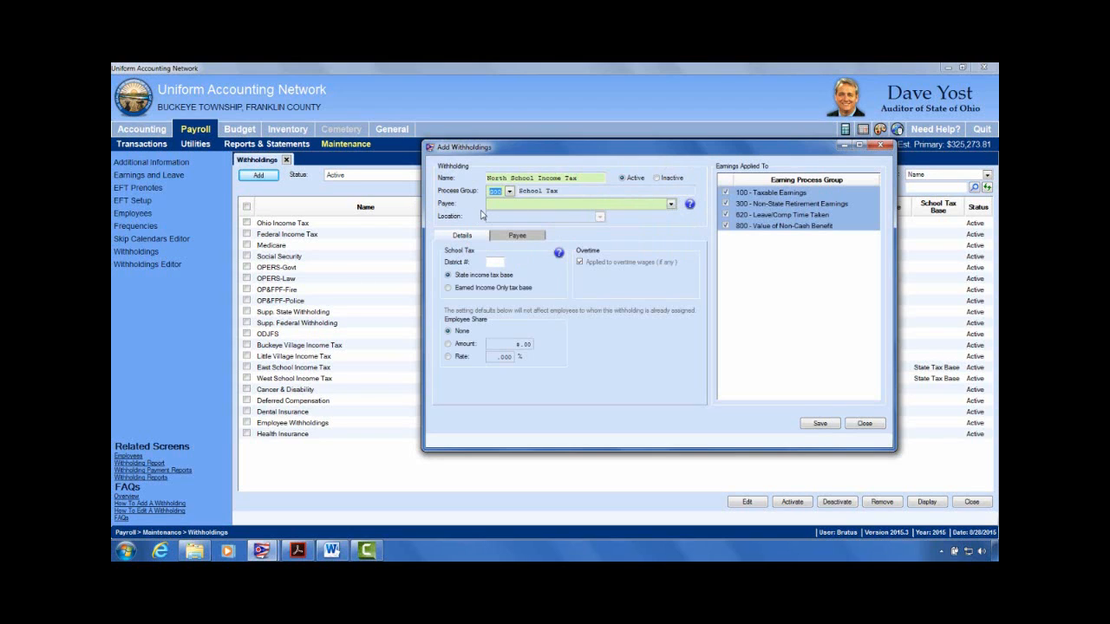
left_click(691, 207)
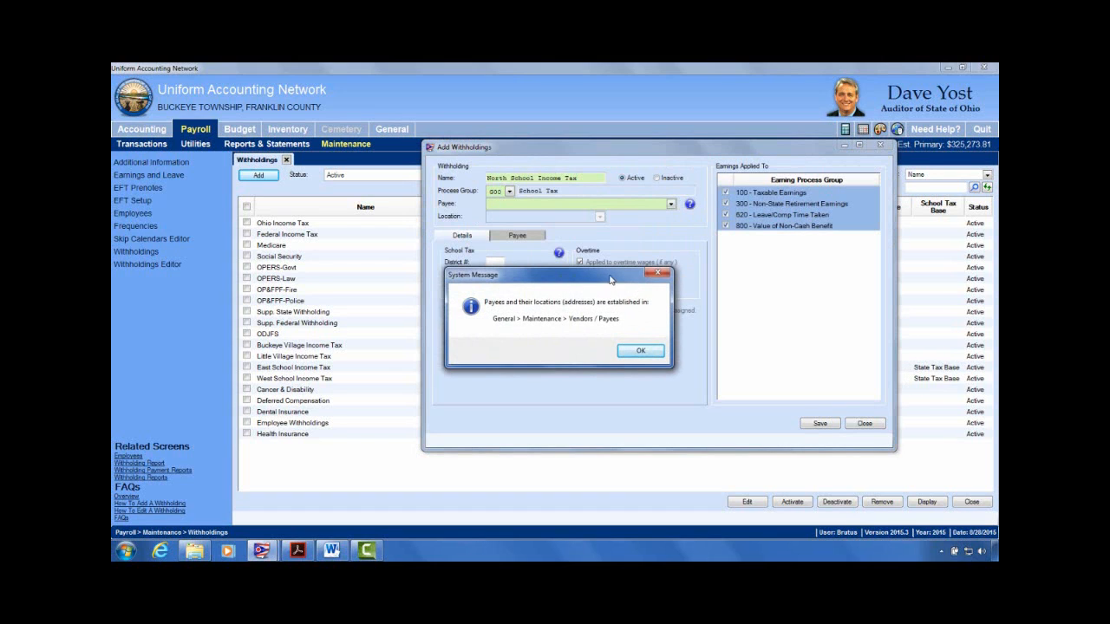
left_click_drag(612, 278, 807, 299)
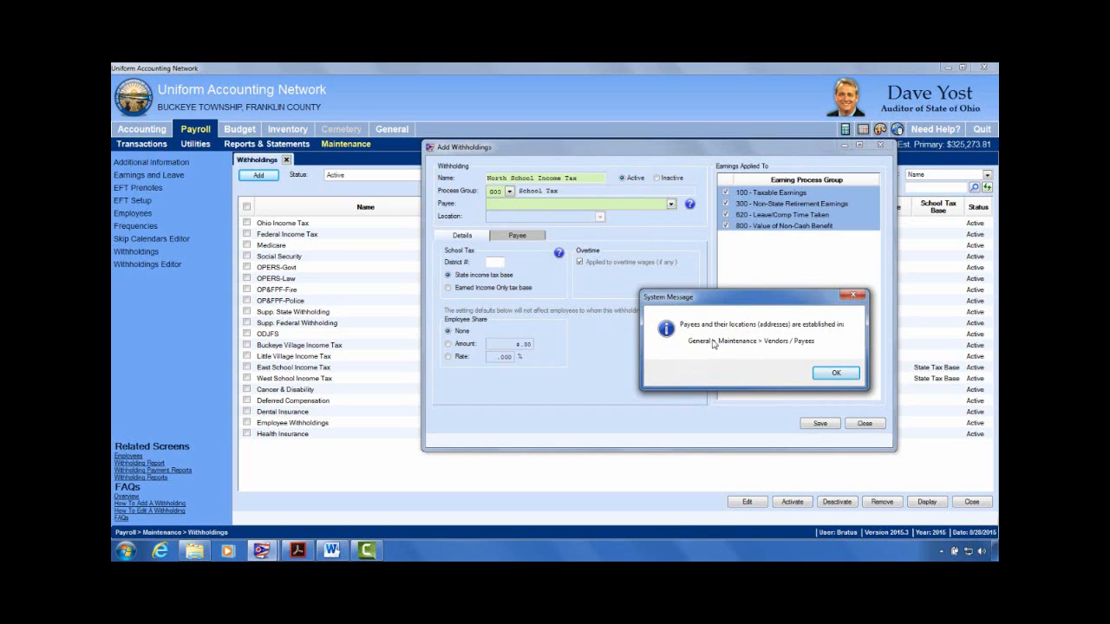
left_click(835, 373)
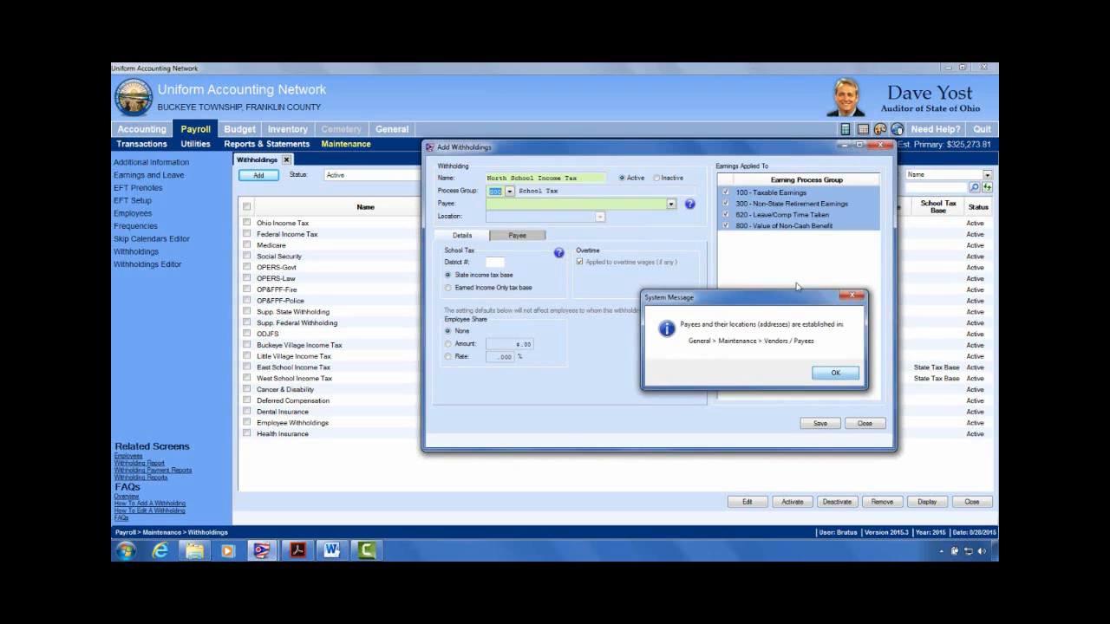
Step: Choose Ohio School District Income Tax as the payee, leaving Location blank
left_click(677, 206)
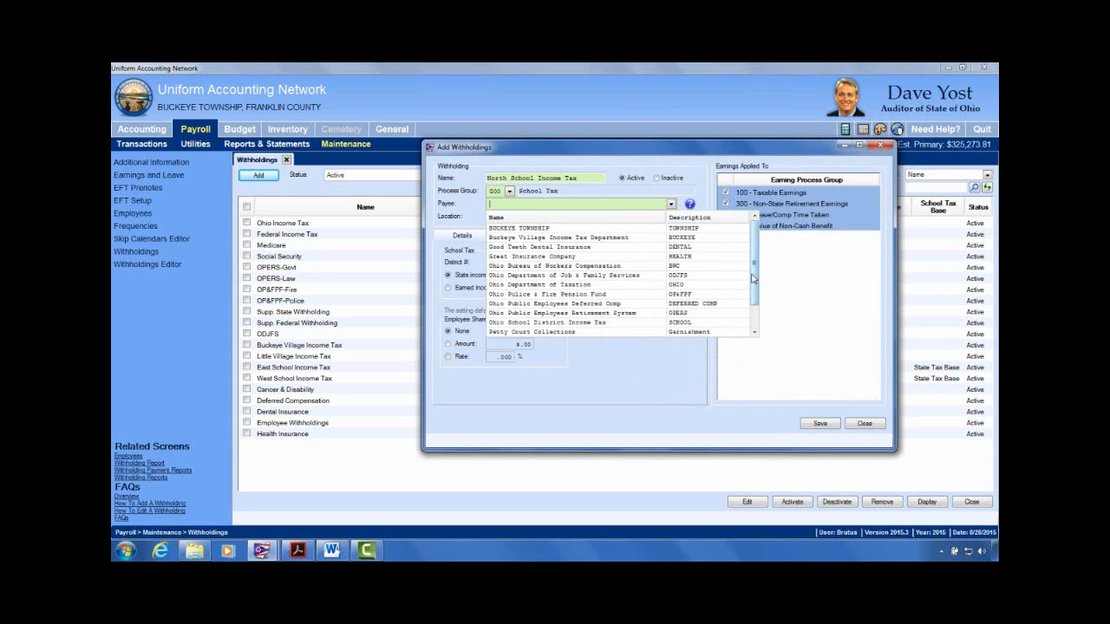
left_click_drag(755, 282, 754, 313)
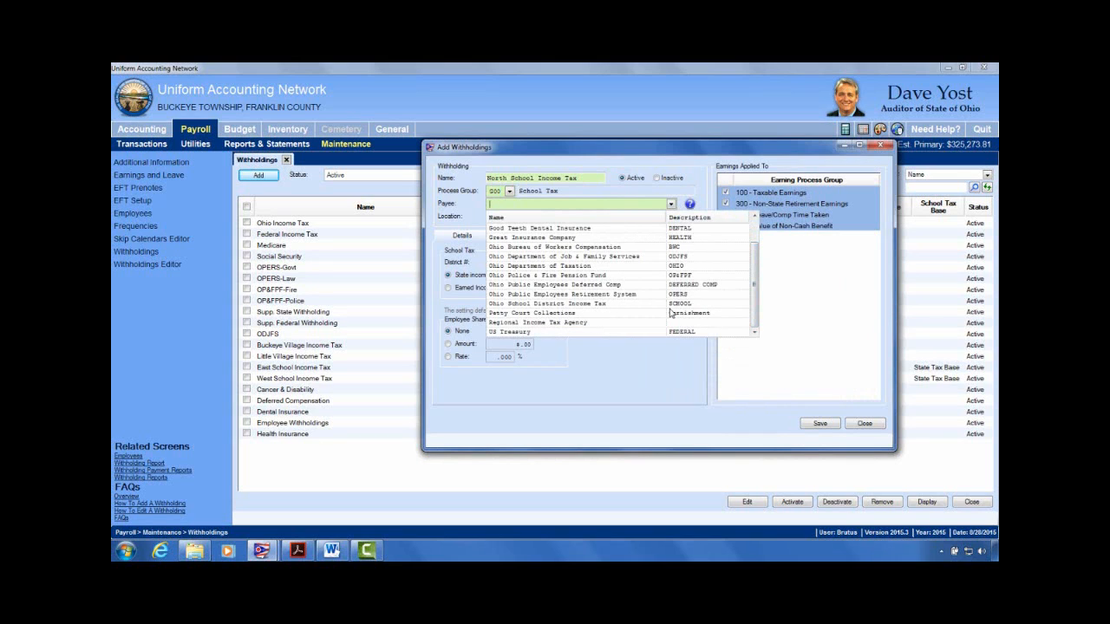
left_click(601, 305)
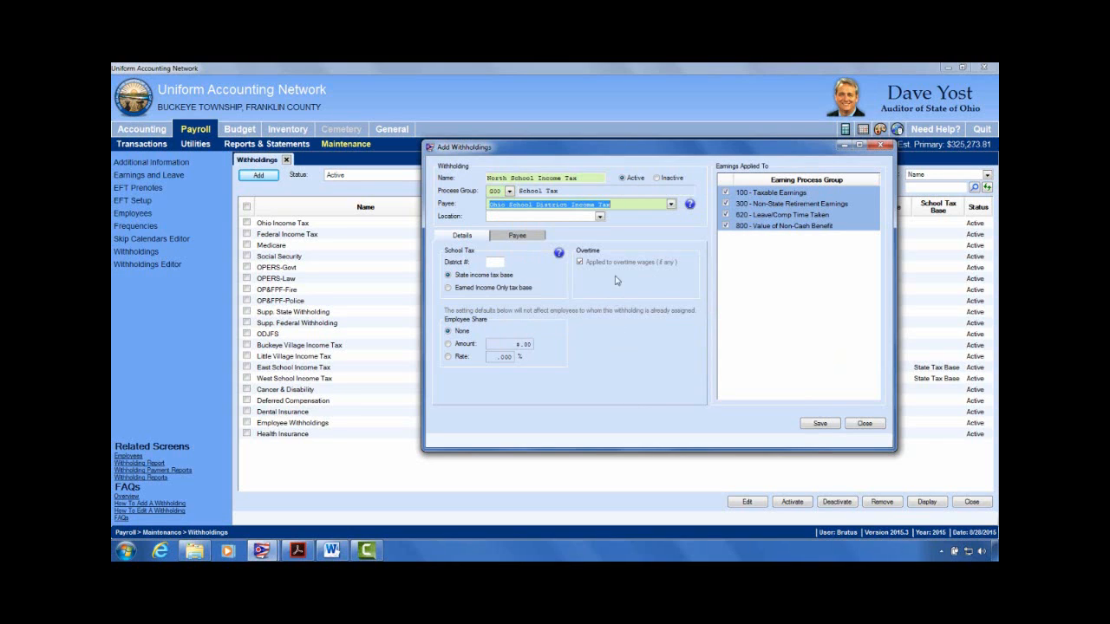
left_click(599, 216)
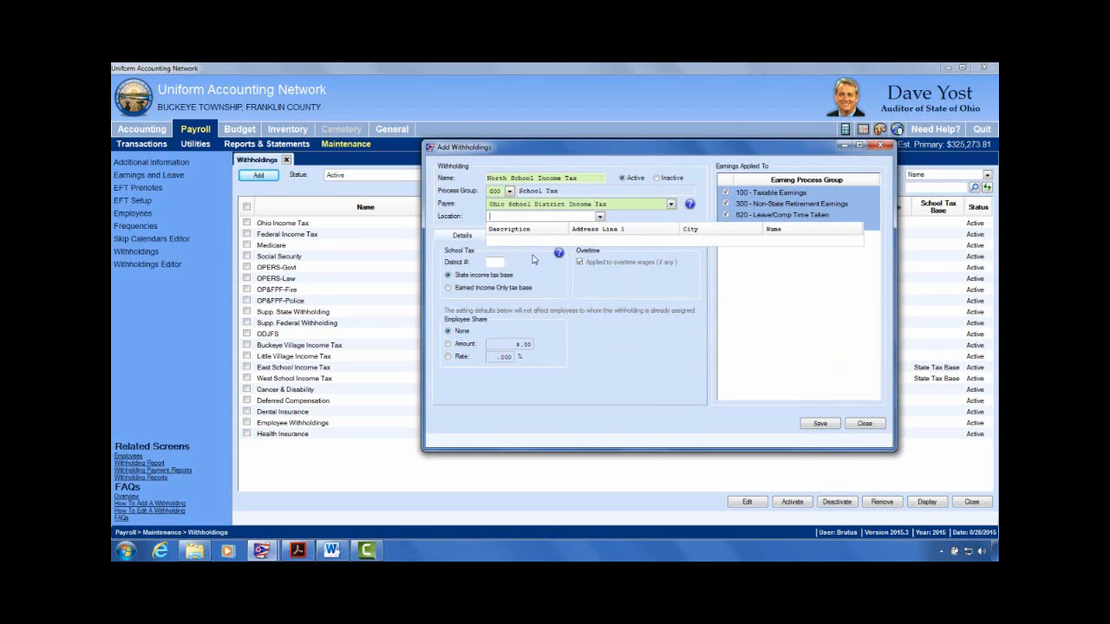
left_click(628, 220)
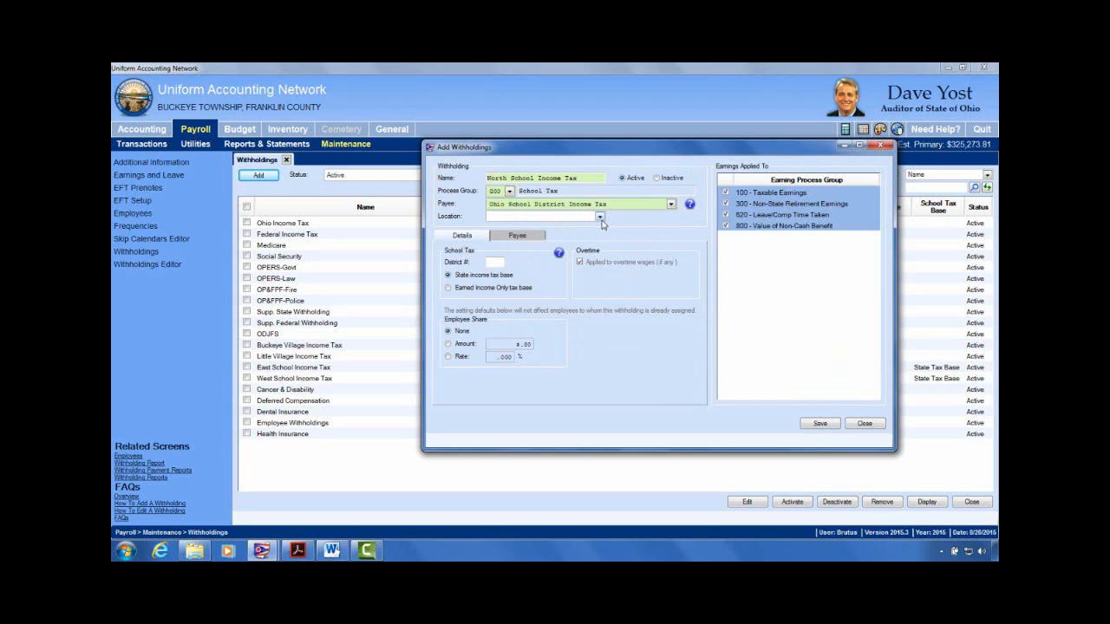
Step: Place the cursor in the District # field to begin entering the district number
left_click(492, 262)
Step: Complete and correct the school district number to 6242
type("42")
type("2")
key("BackSpace")
Step: Base the employee share on a Rate of 1 and save North School Income Tax
left_click(448, 357)
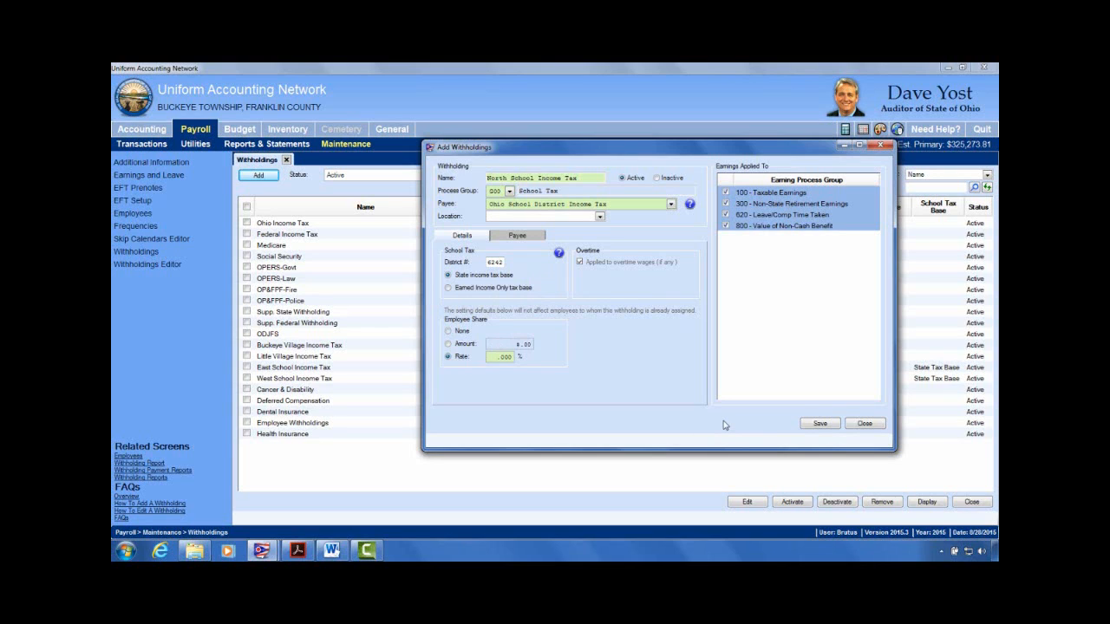
left_click(502, 358)
type("1")
left_click(819, 423)
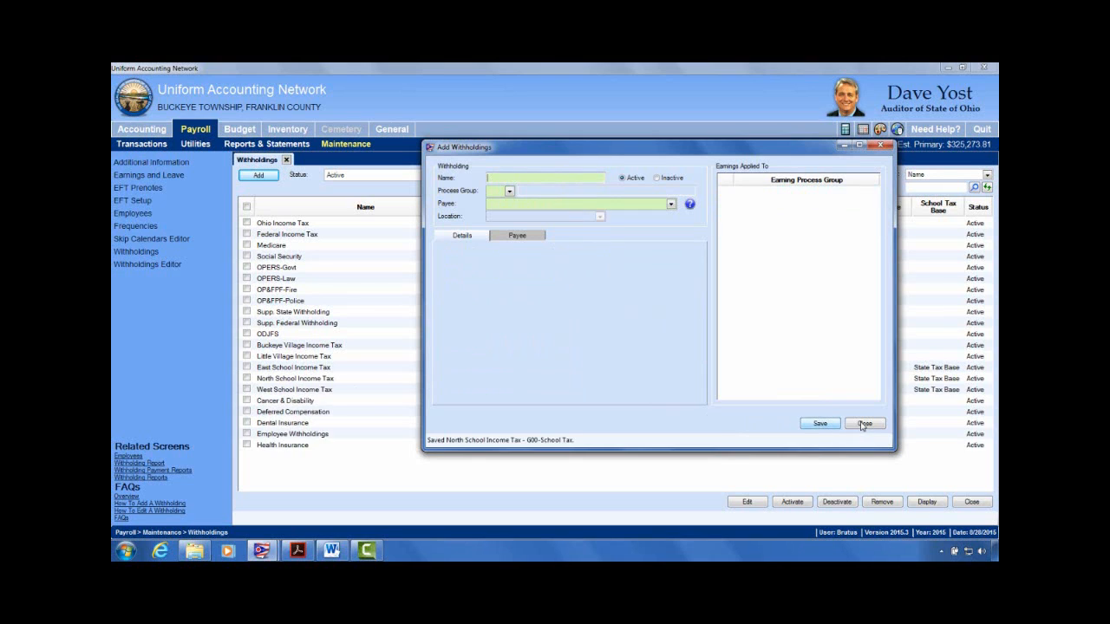
Step: Close the Add Withholdings form and the withholdings list
left_click(865, 423)
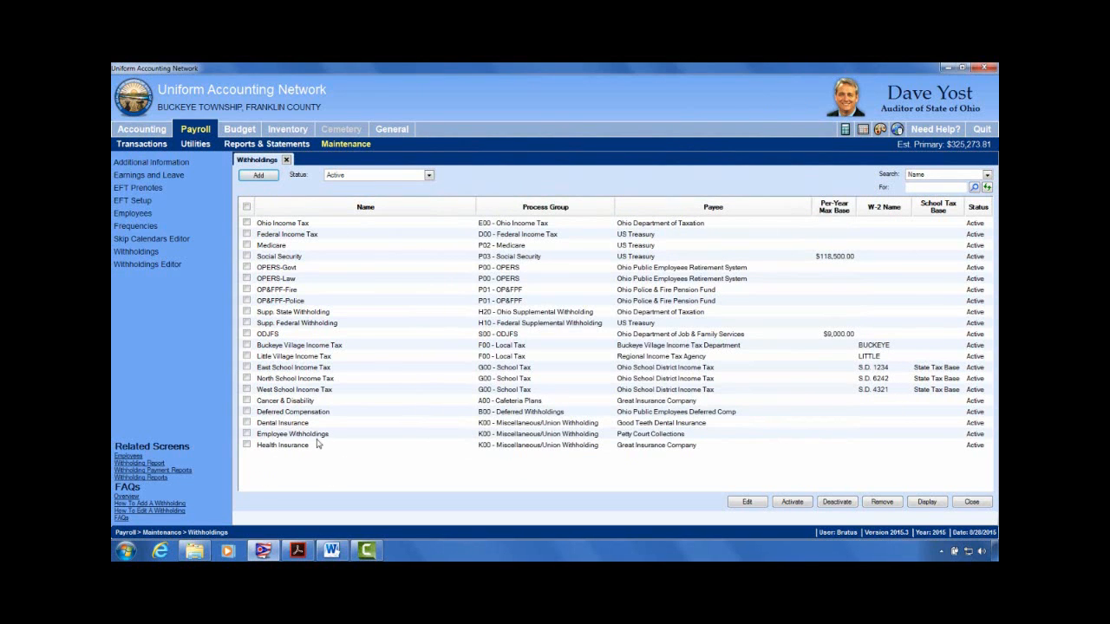
left_click(247, 379)
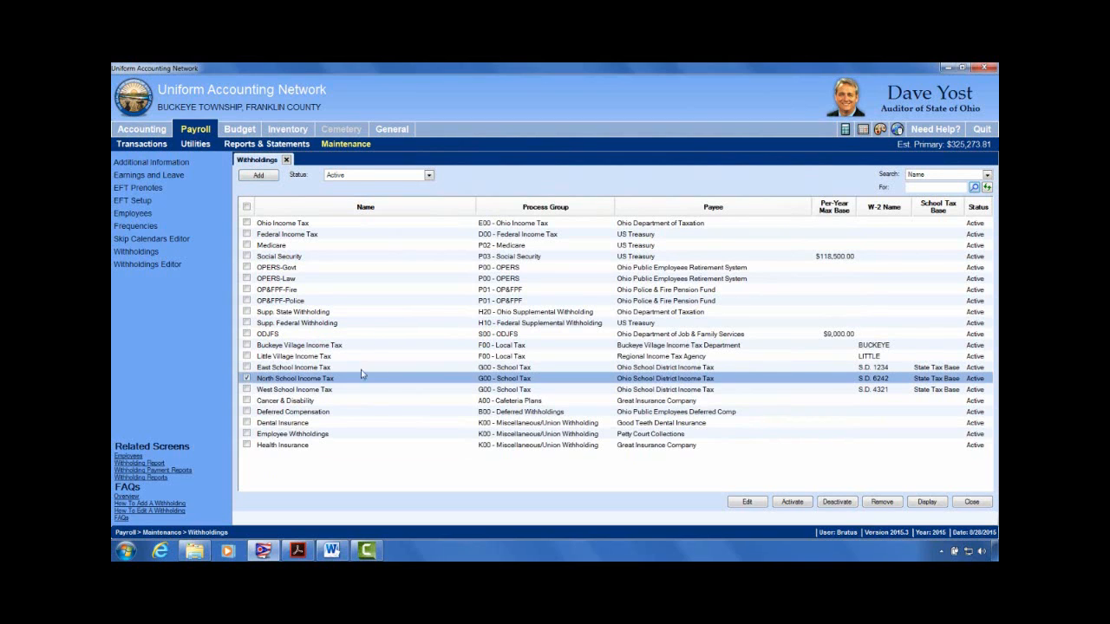
left_click(286, 161)
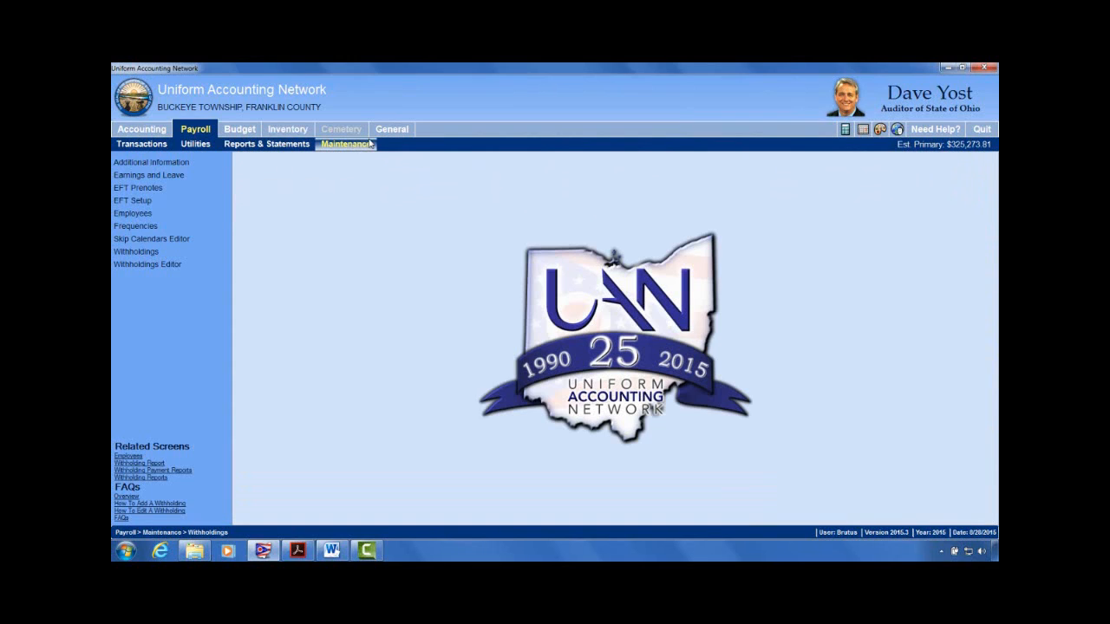
Step: Open the employee hired 07/25/2003 in Advanced edit, showing their Withholdings tab
left_click(161, 215)
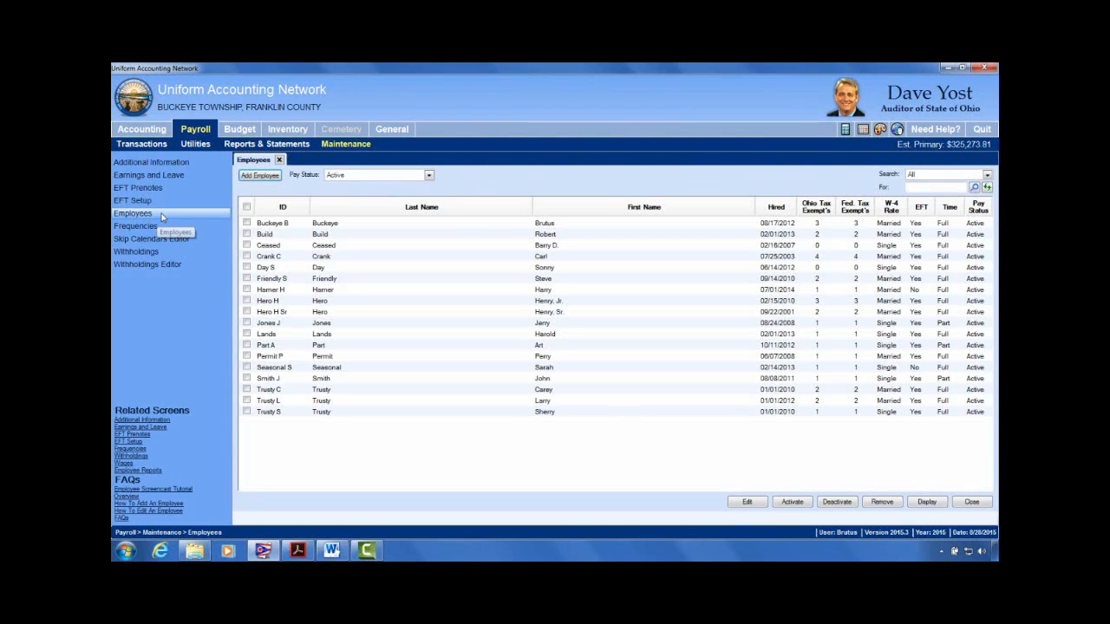
left_click(262, 256)
left_click(248, 257)
left_click(747, 503)
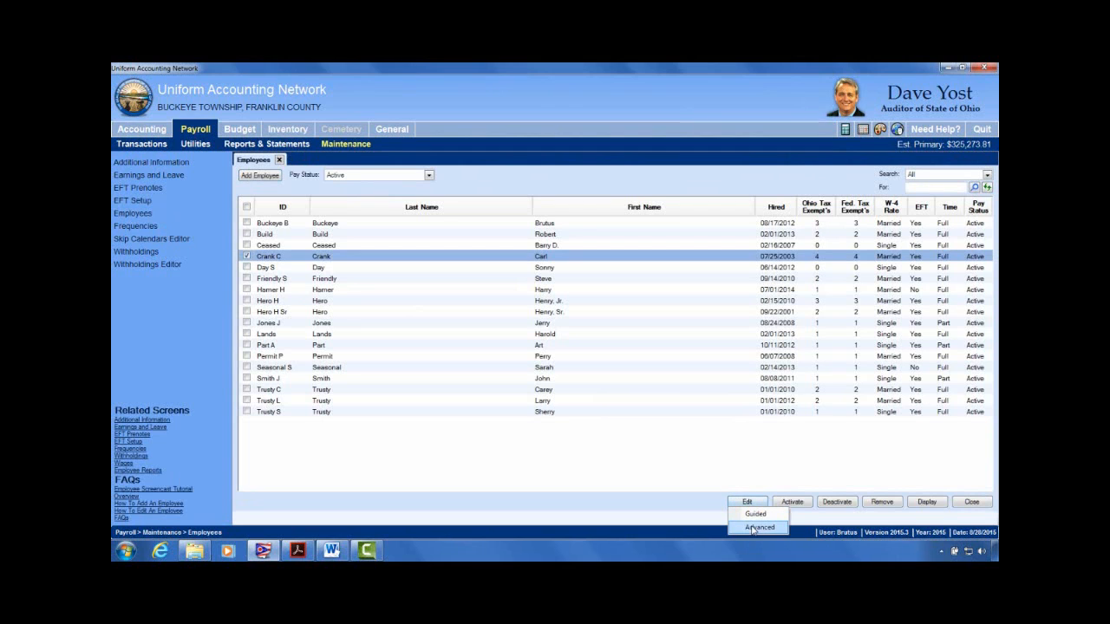
left_click(753, 528)
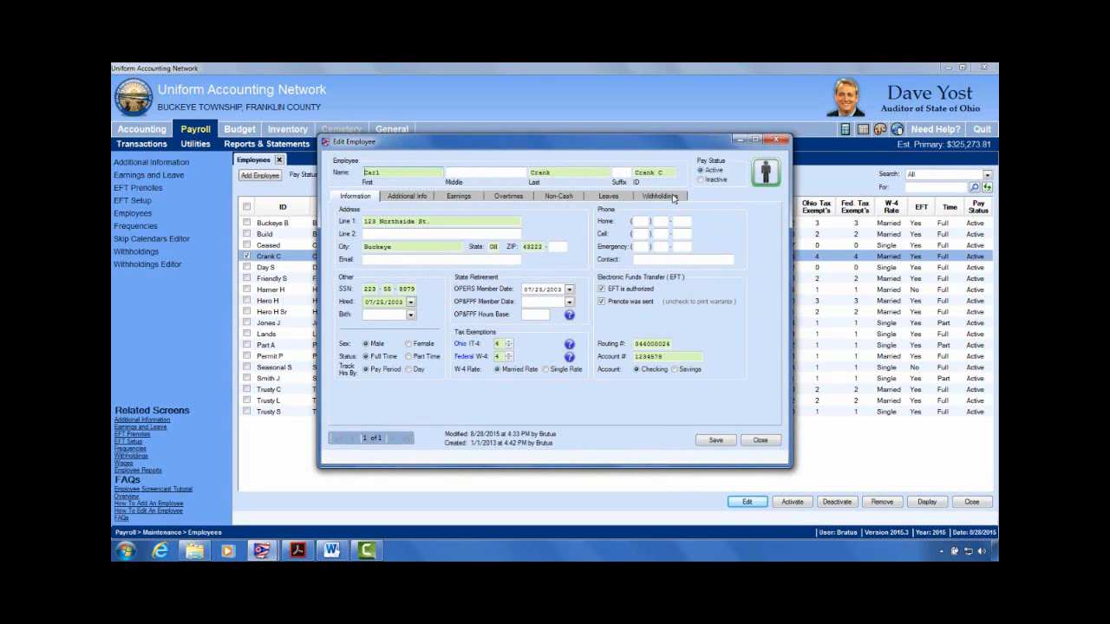
left_click(673, 197)
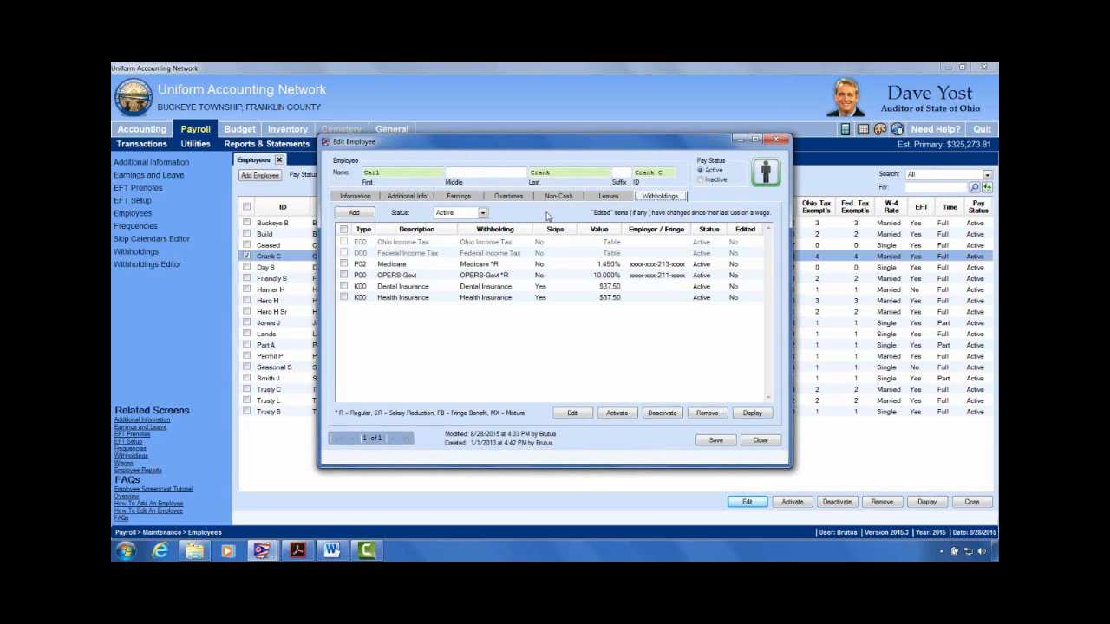
Step: Add a new employee withholding and choose North School Income Tax
left_click(355, 213)
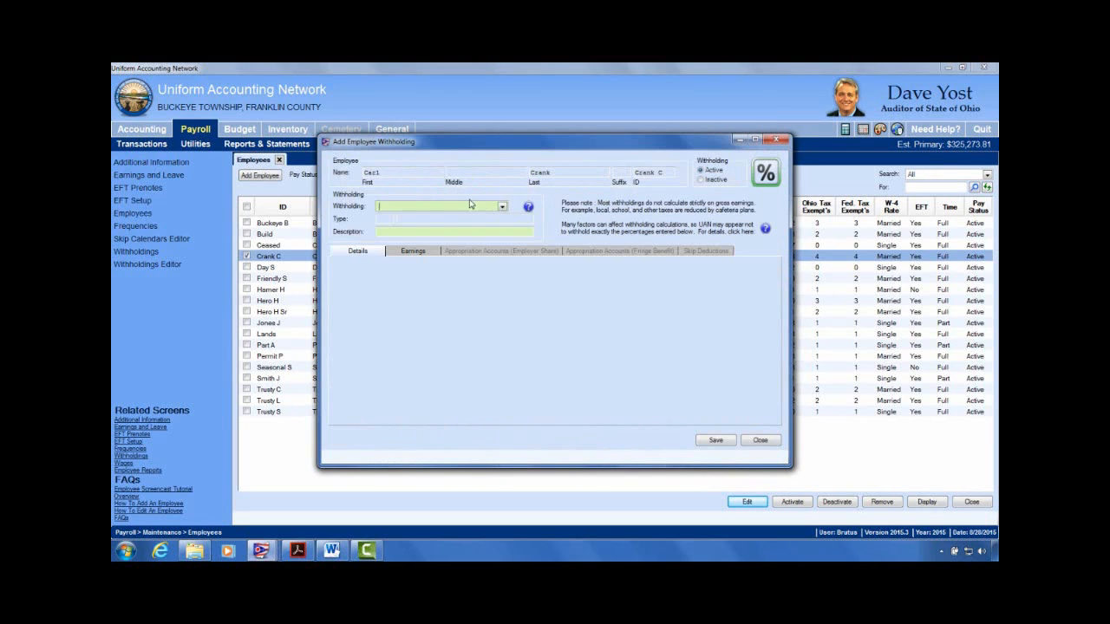
left_click(502, 207)
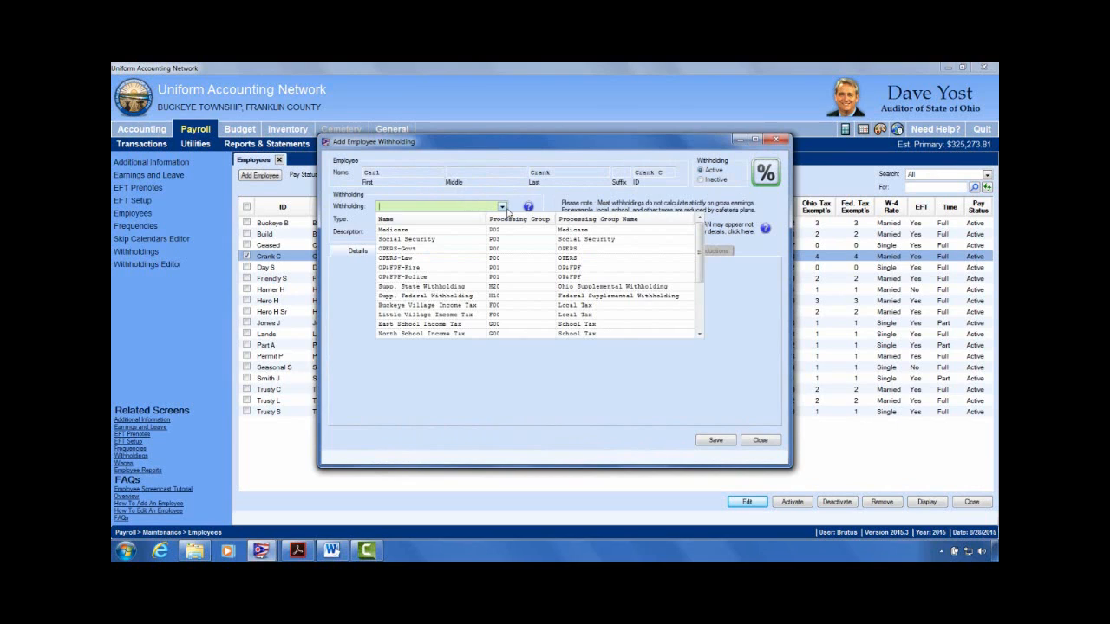
left_click(439, 335)
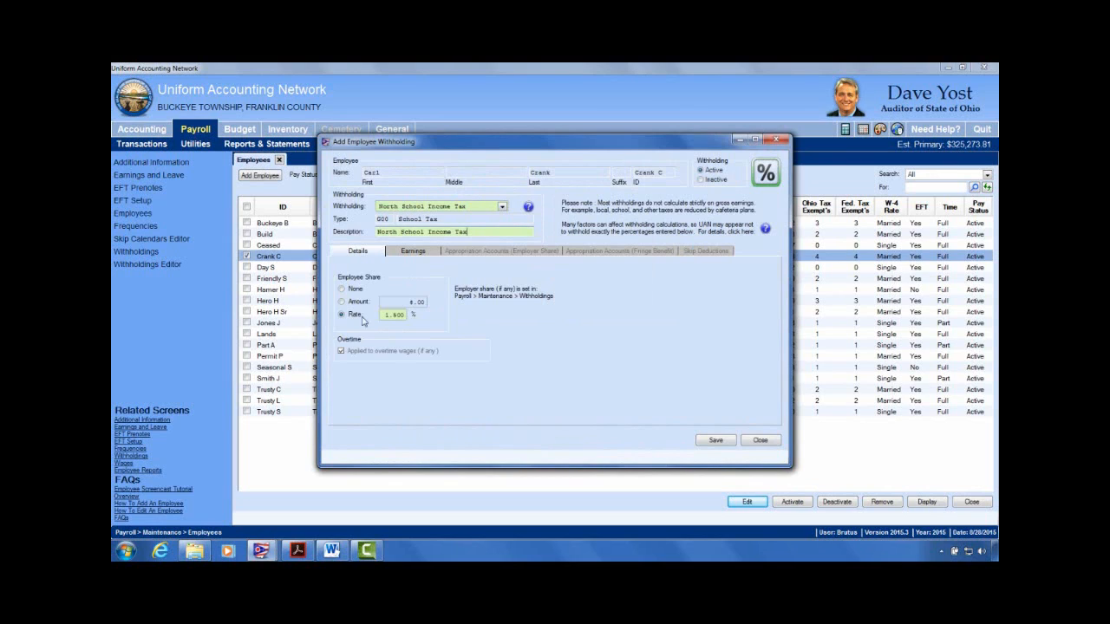
Step: Confirm Hourly Wages is included in the earnings, then save and close the withholding
left_click(413, 251)
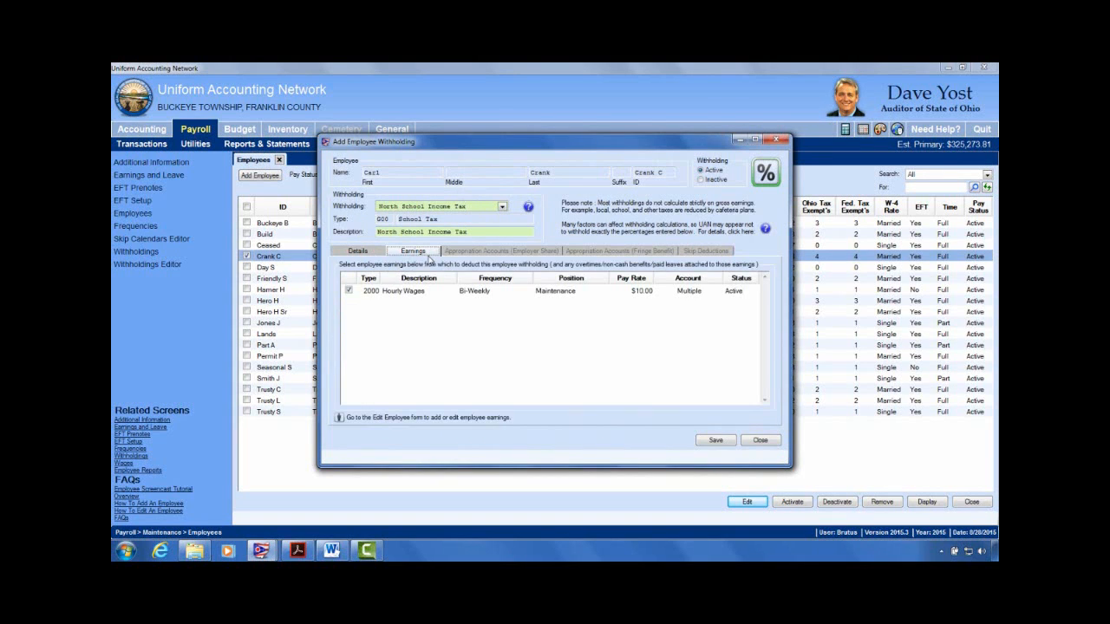
left_click(350, 292)
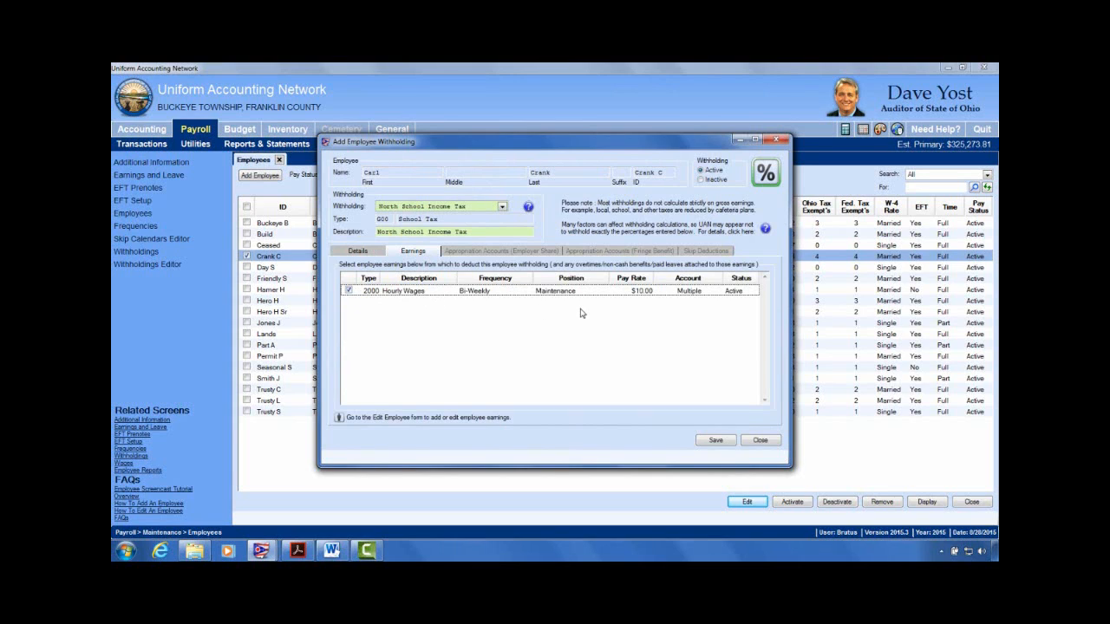
left_click(363, 252)
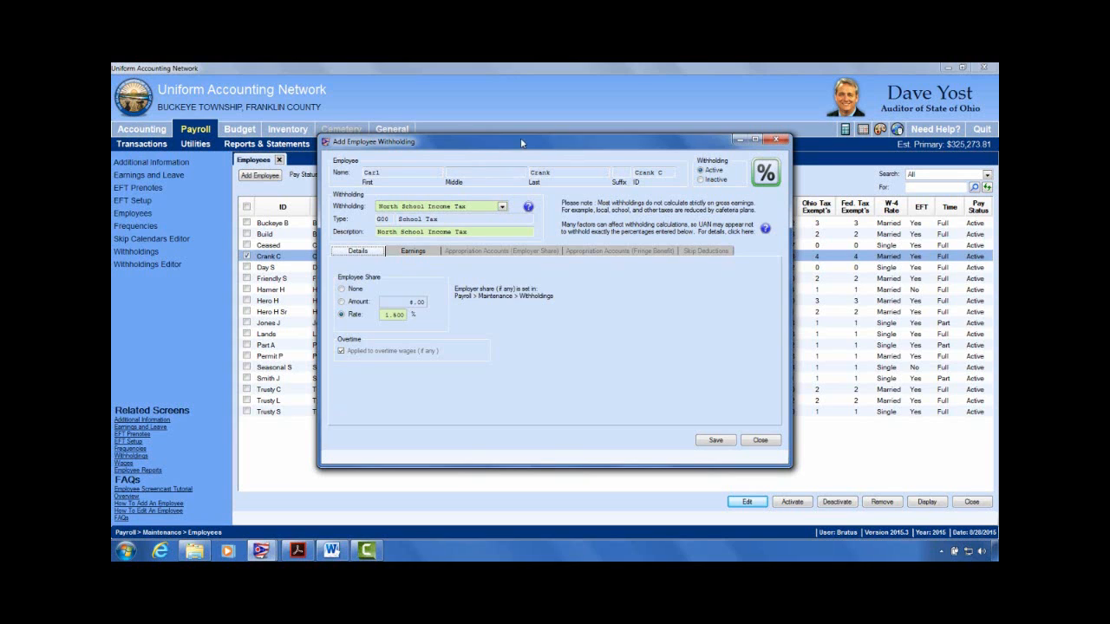
left_click_drag(526, 152, 417, 183)
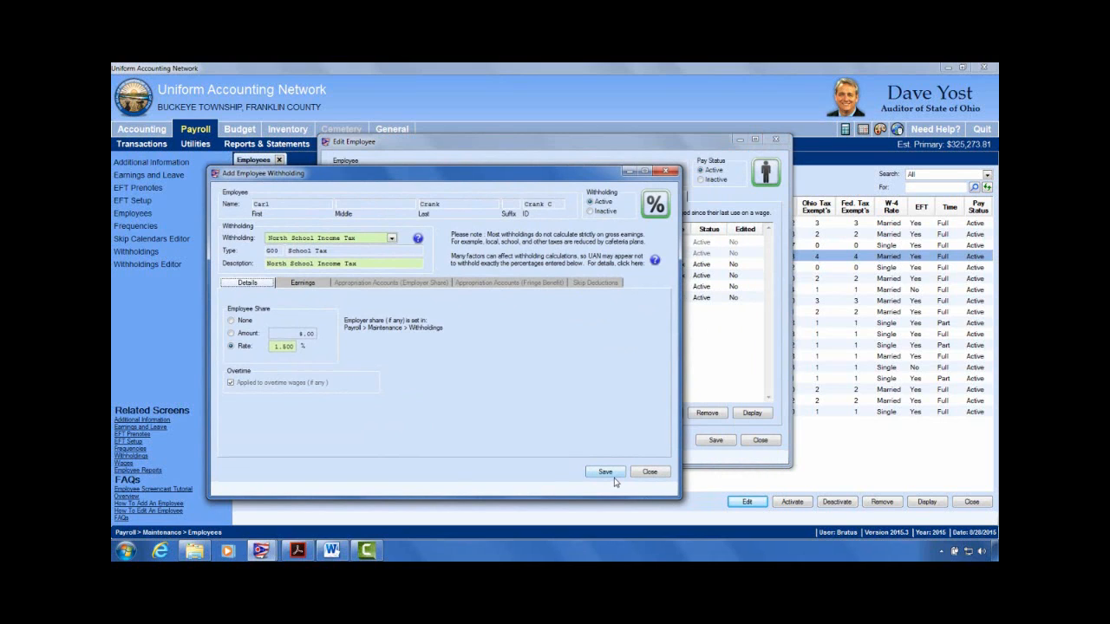
left_click(304, 283)
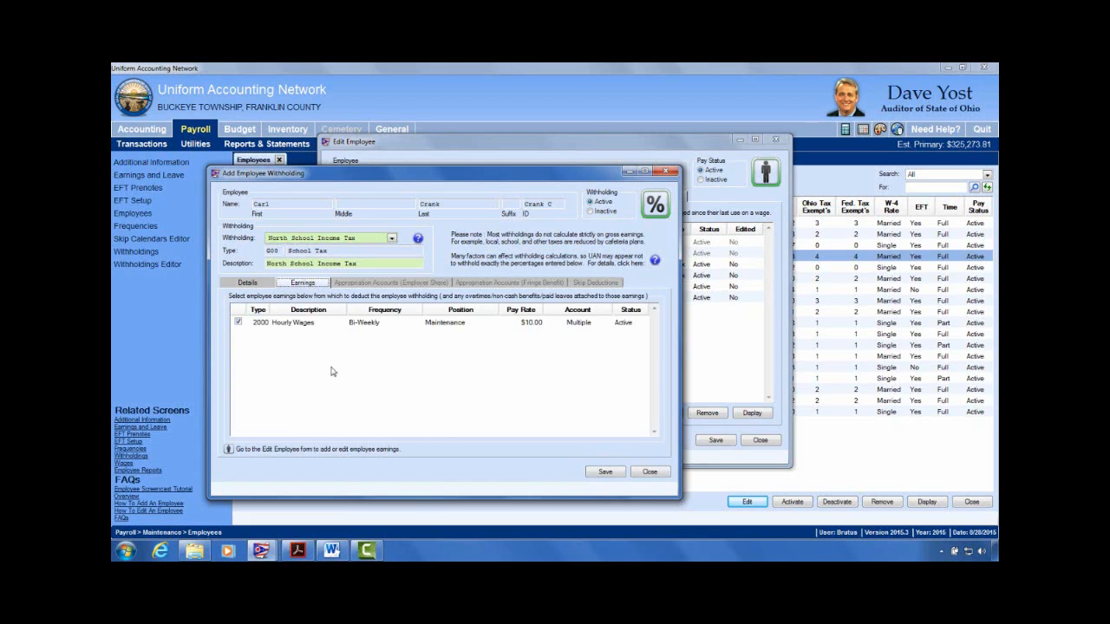
left_click(593, 476)
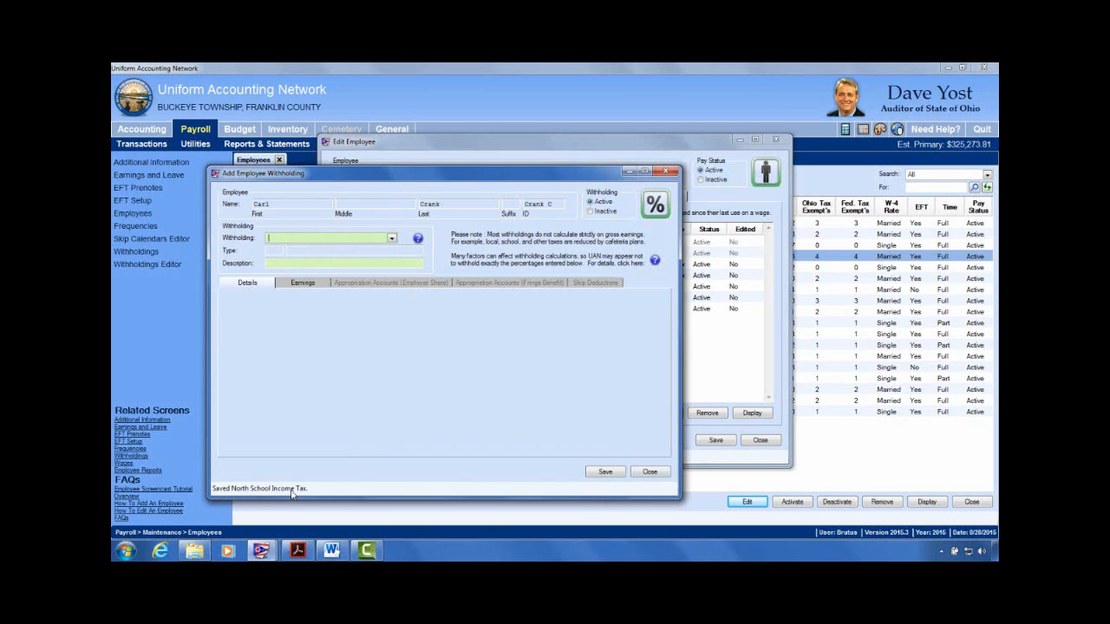
left_click(650, 473)
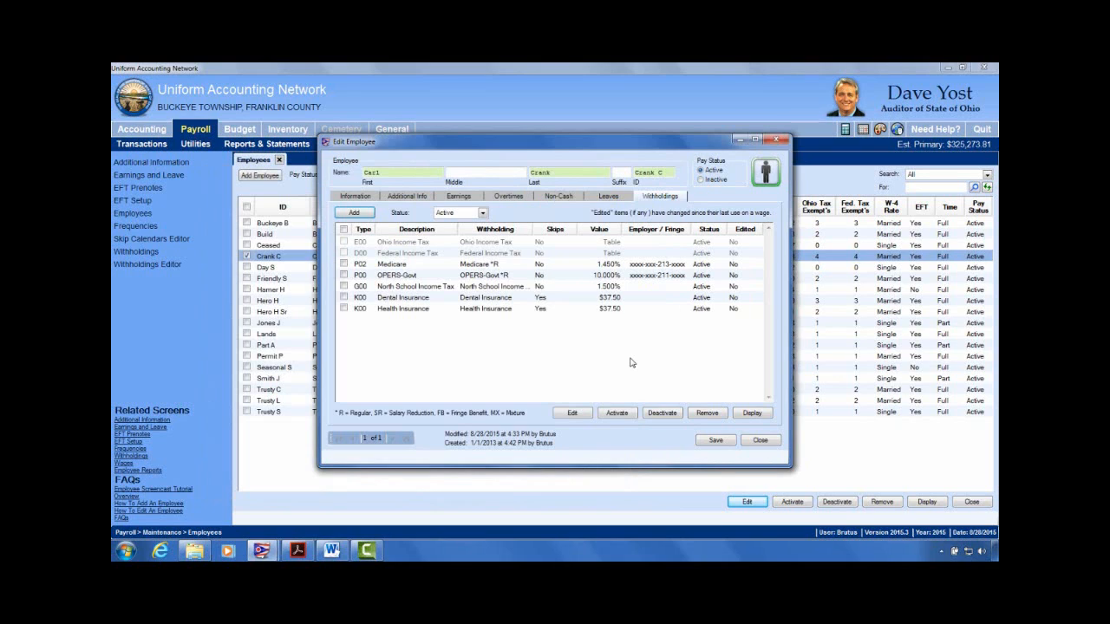
Step: Check the Earnings tab, then open the 1.500% North School Income Tax withholding for editing
left_click(454, 198)
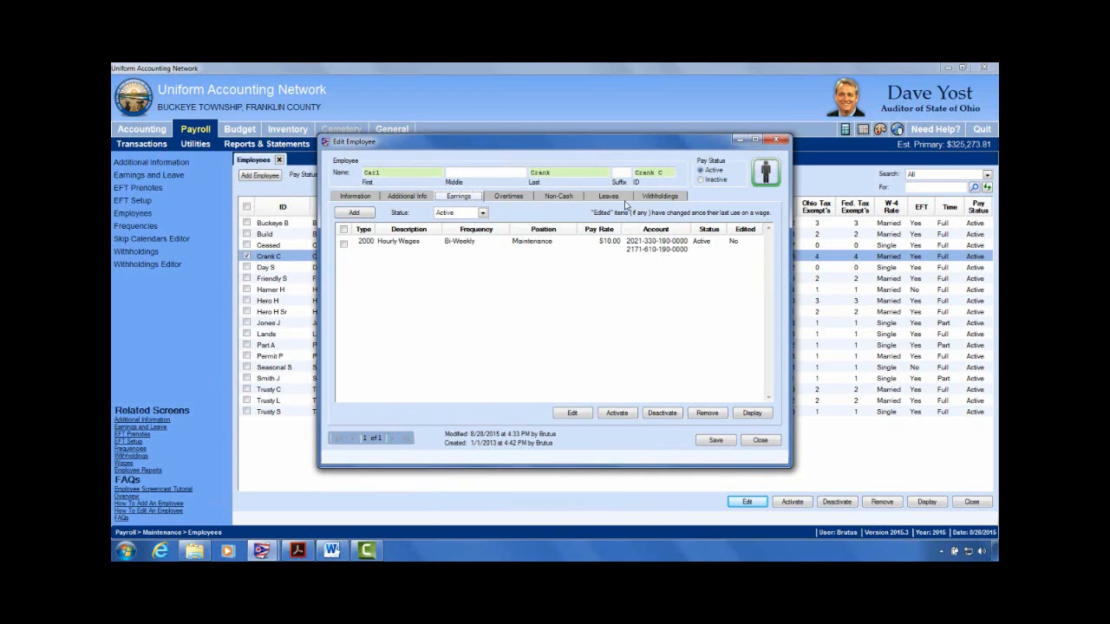
left_click(657, 196)
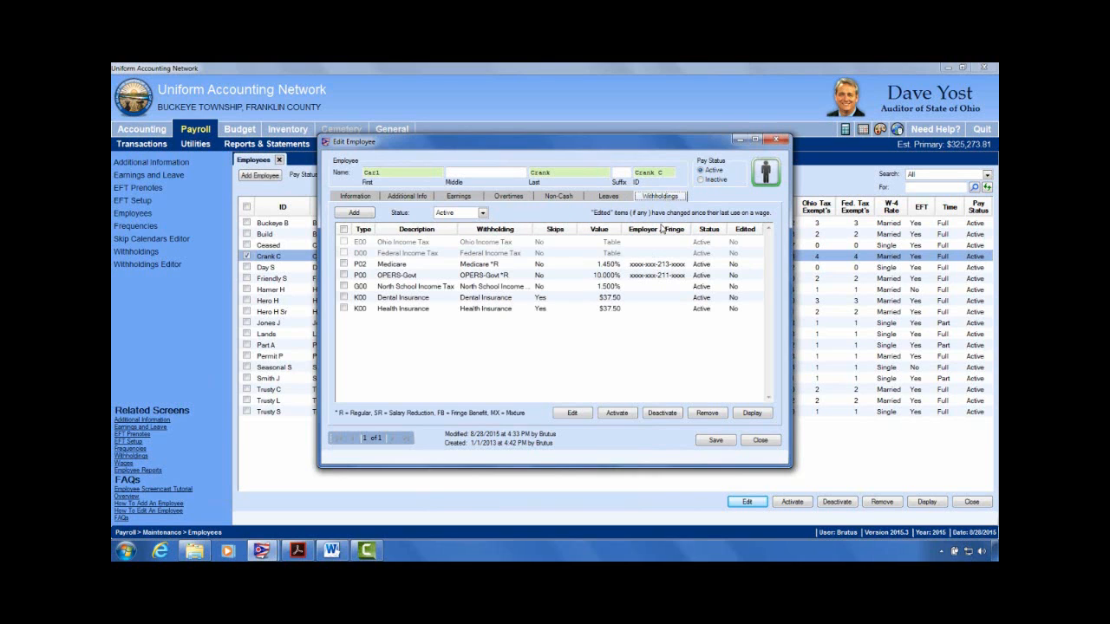
left_click(343, 287)
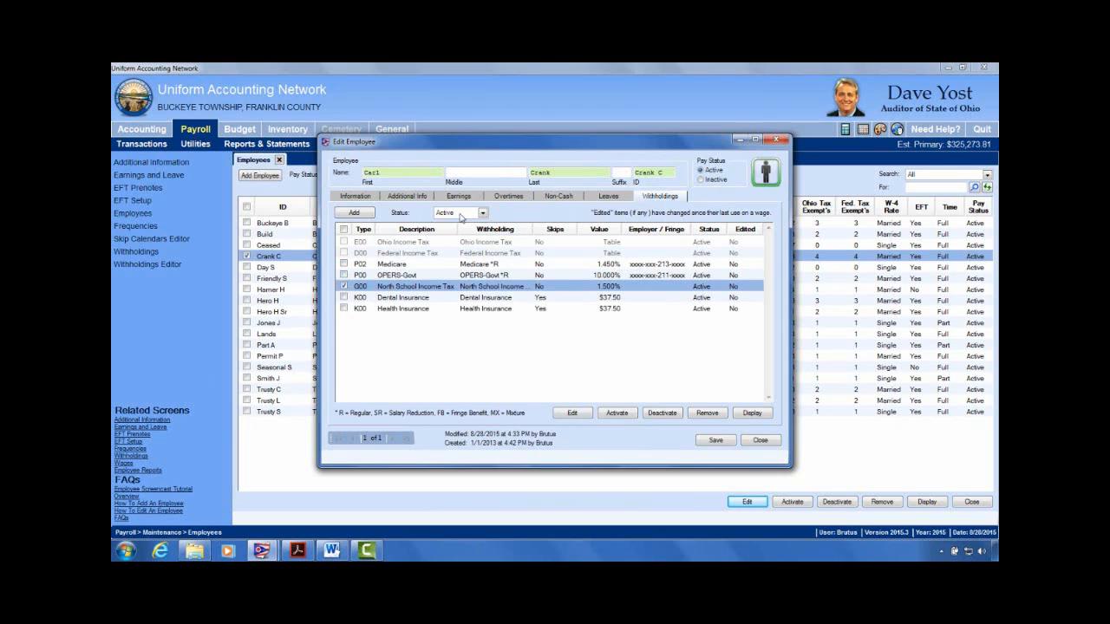
left_click(569, 413)
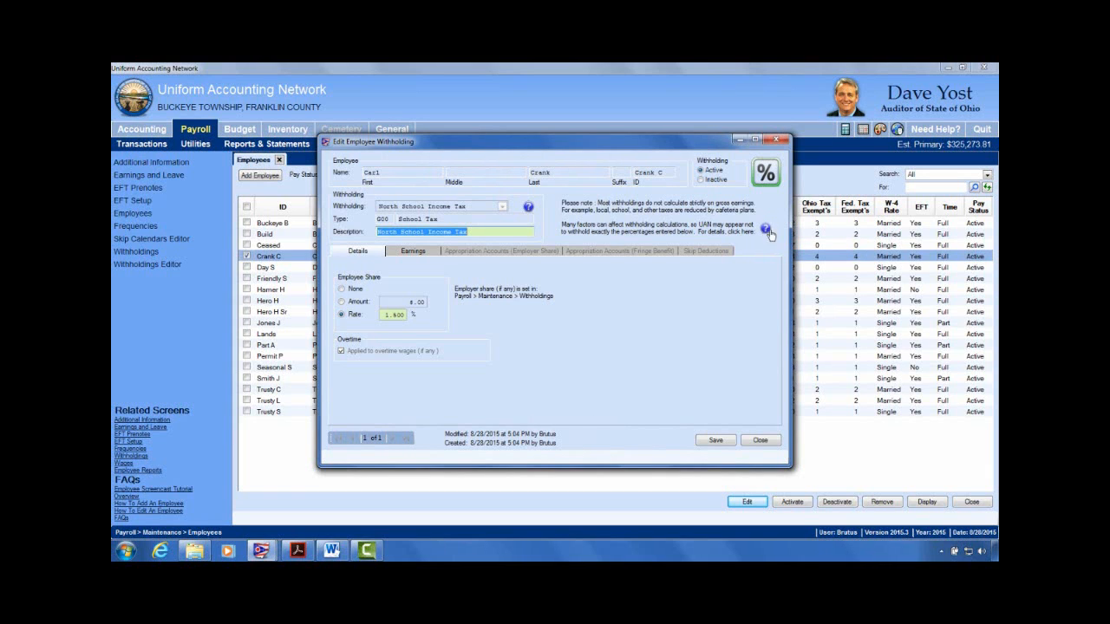
Step: Read the wage base help message twice, then close the withholding without changes
left_click(764, 230)
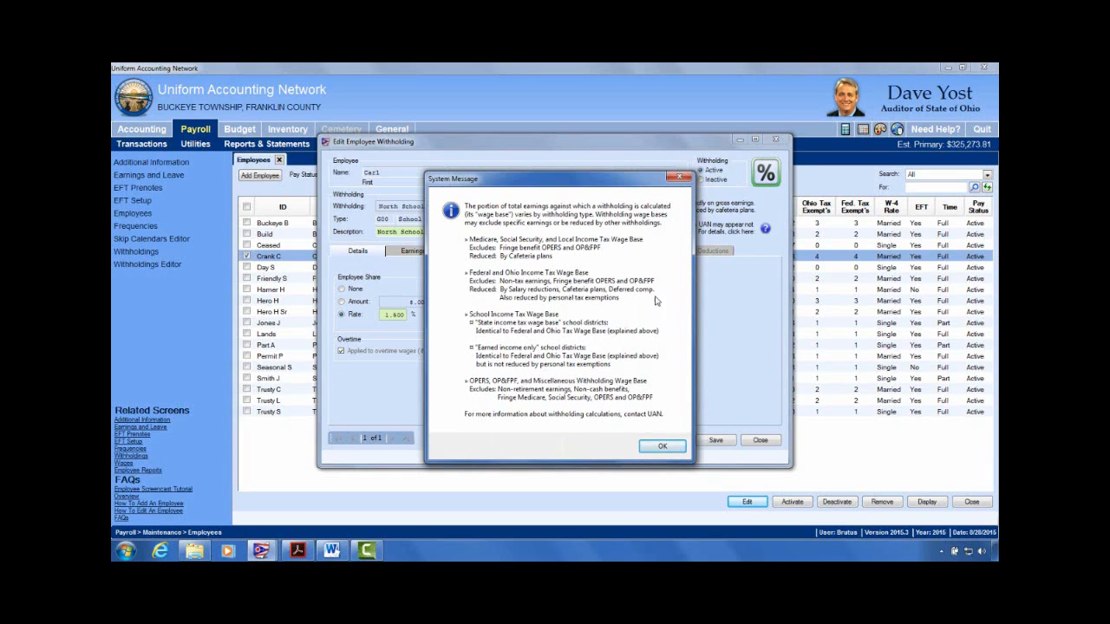
left_click(682, 179)
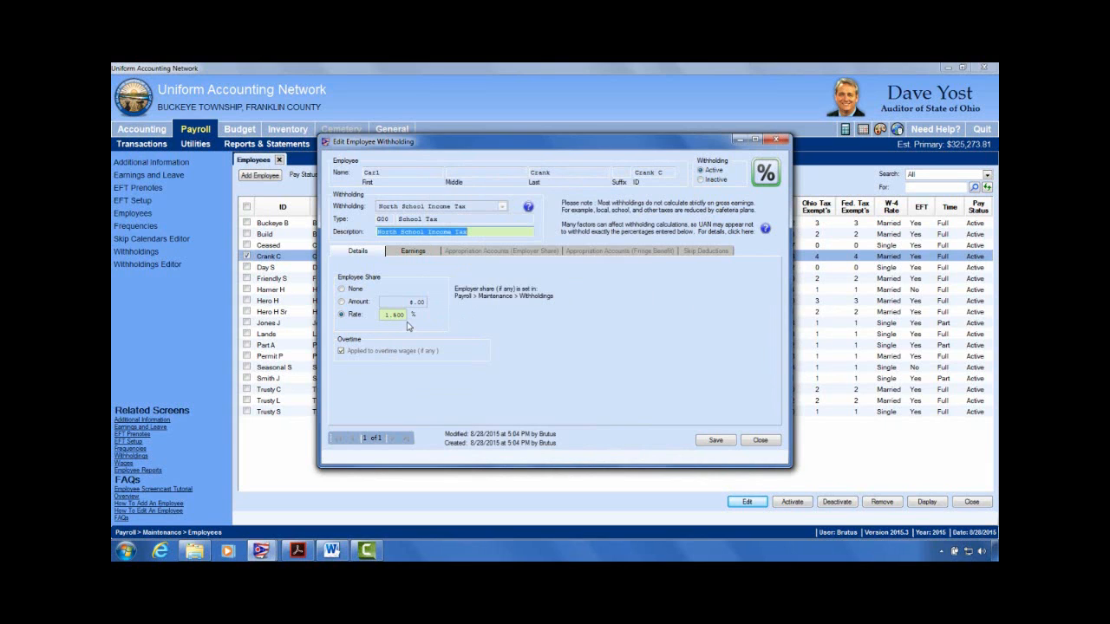
left_click(765, 230)
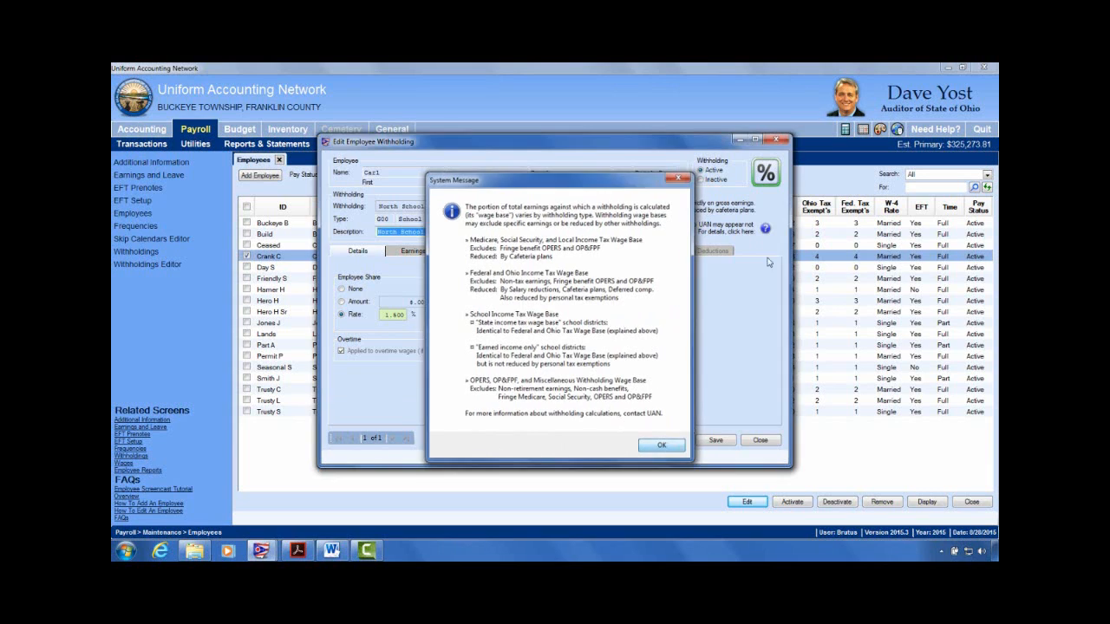
left_click(662, 447)
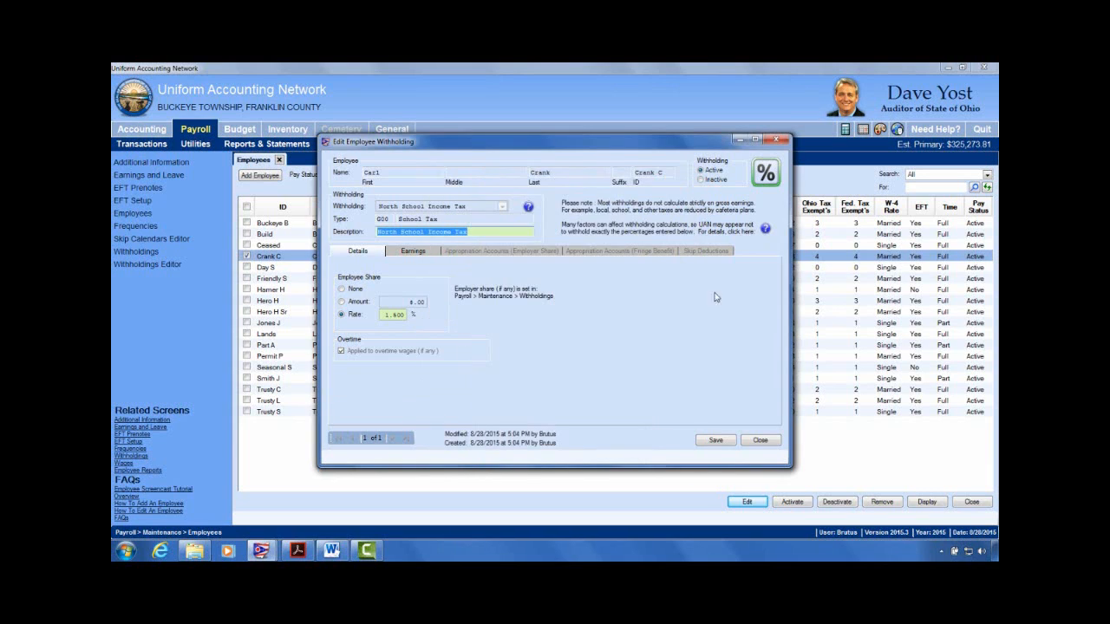
left_click(760, 440)
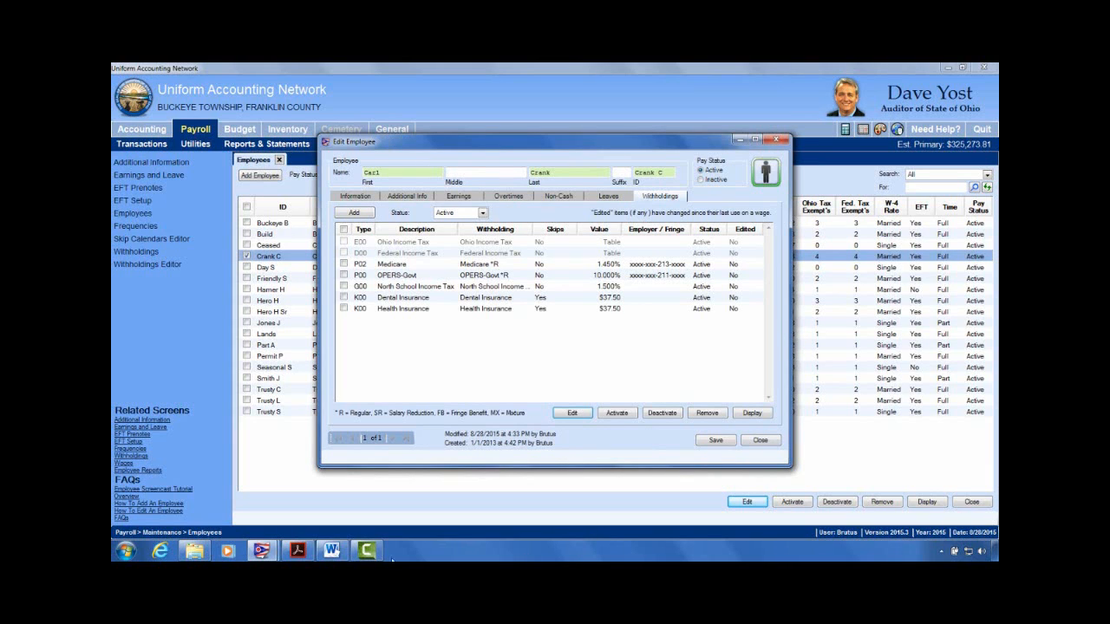
left_click(337, 554)
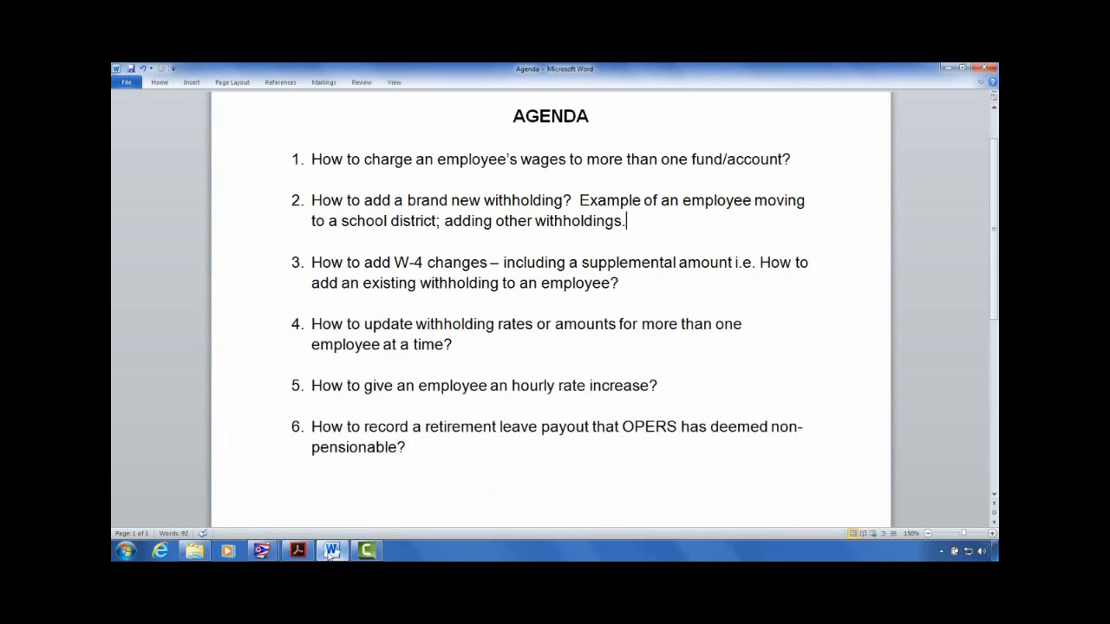
left_click(531, 200)
left_click(946, 68)
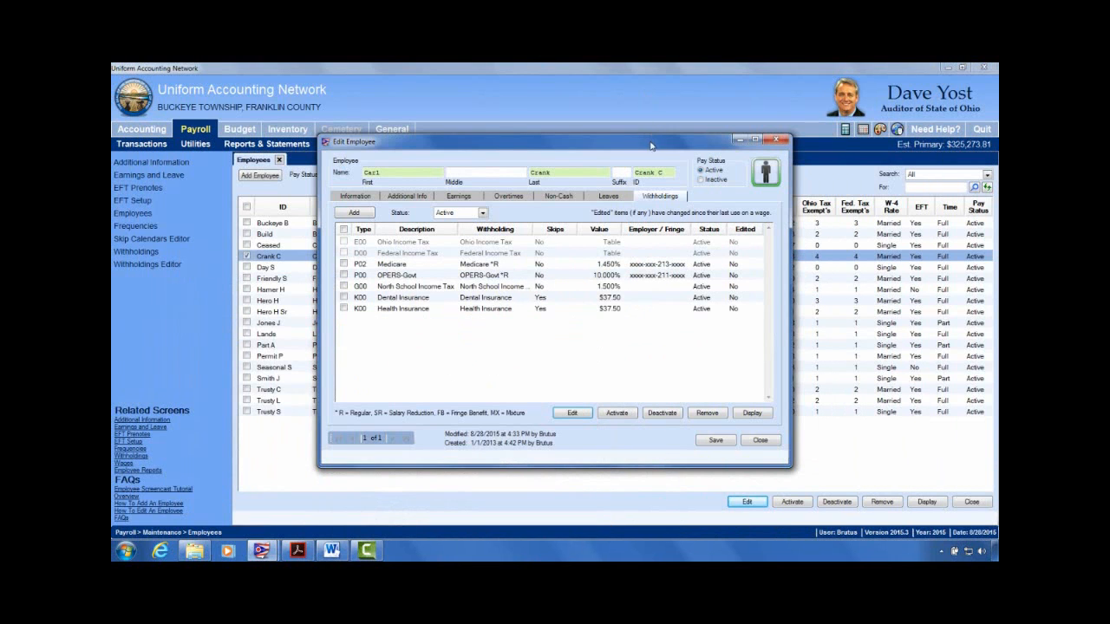
Step: Add a withholding for the employee and choose Deferred Compensation (800 Deferred Withholdings)
left_click(353, 213)
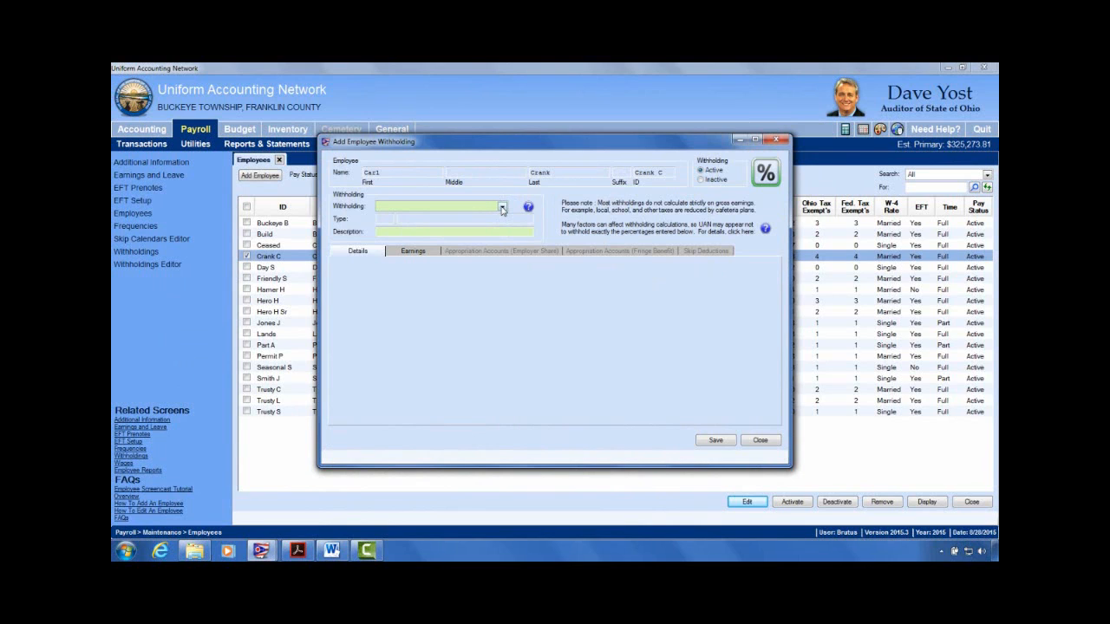
left_click_drag(581, 145, 373, 192)
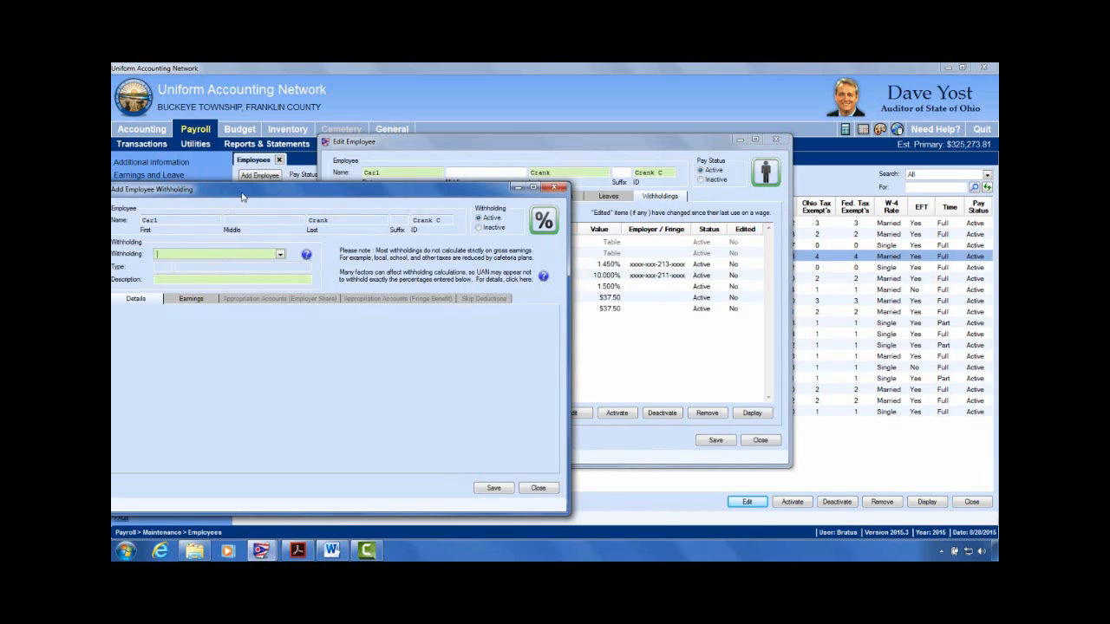
left_click_drag(243, 196, 437, 196)
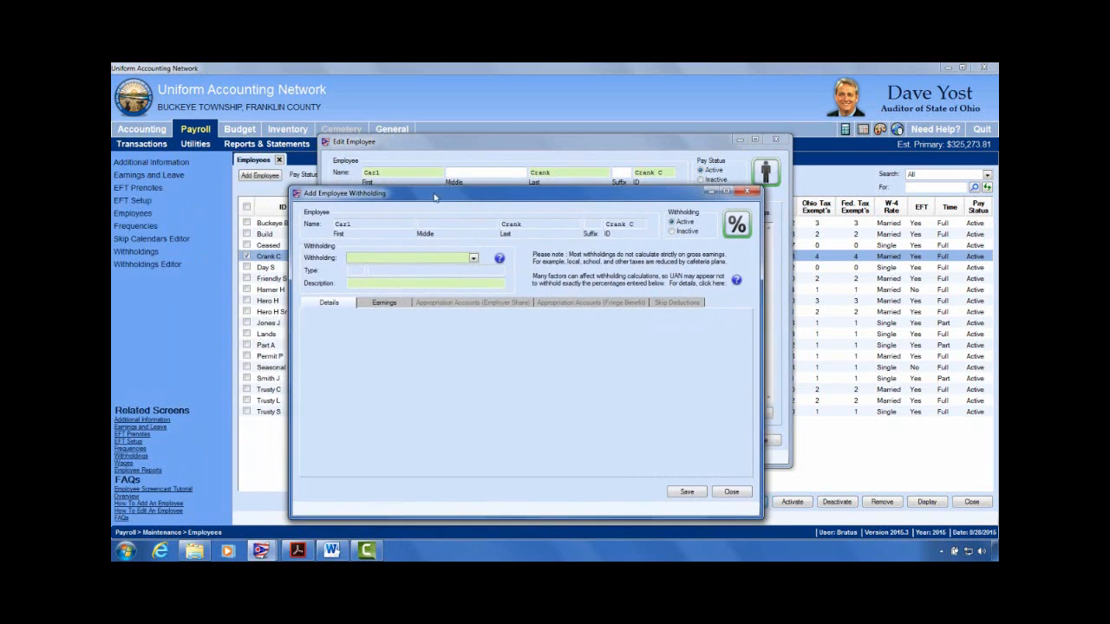
left_click(474, 256)
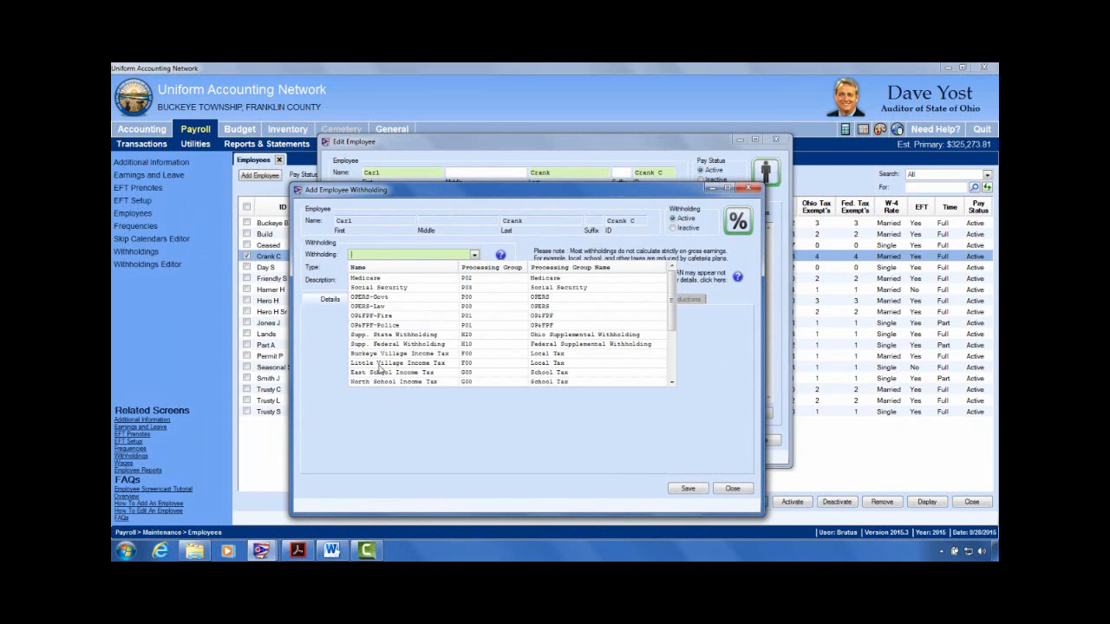
scroll(376, 331, "down", 2)
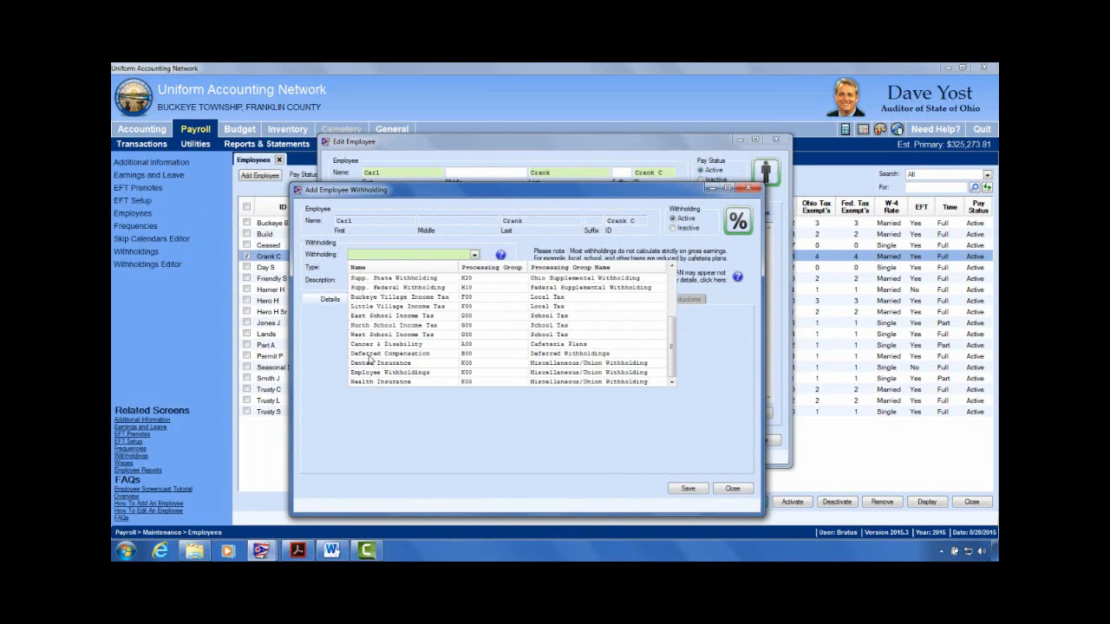
left_click(433, 357)
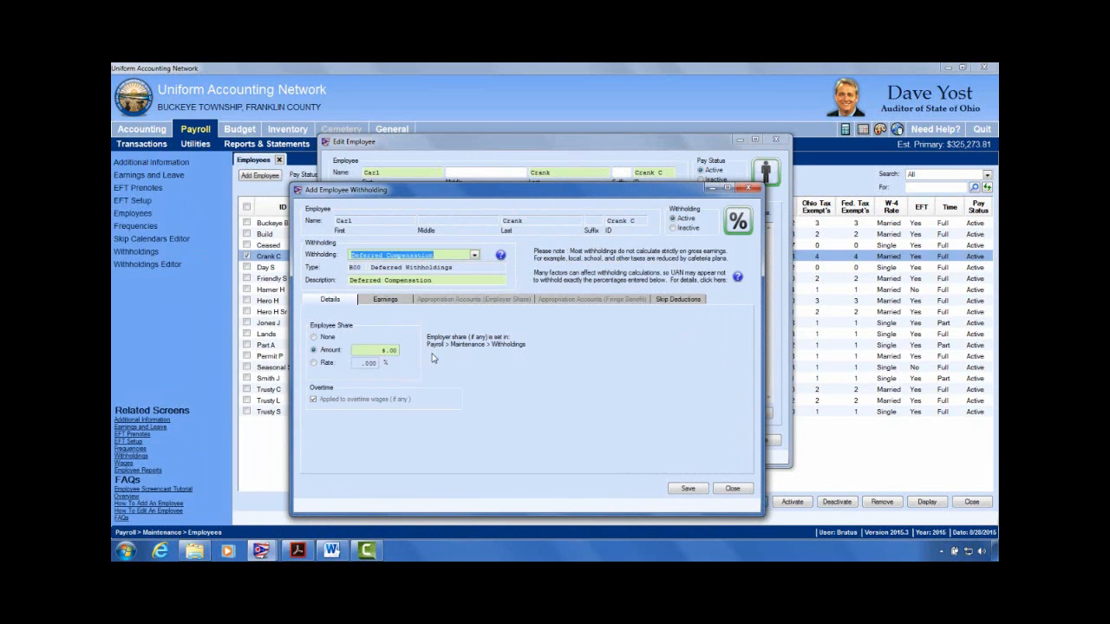
left_click(444, 281)
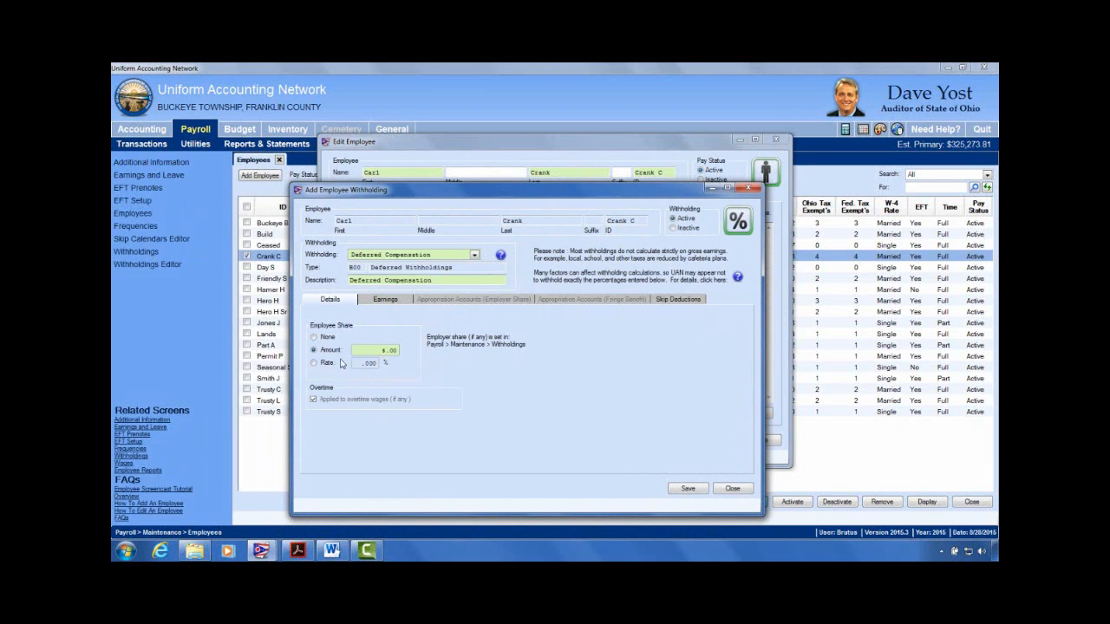
left_click_drag(511, 196, 462, 98)
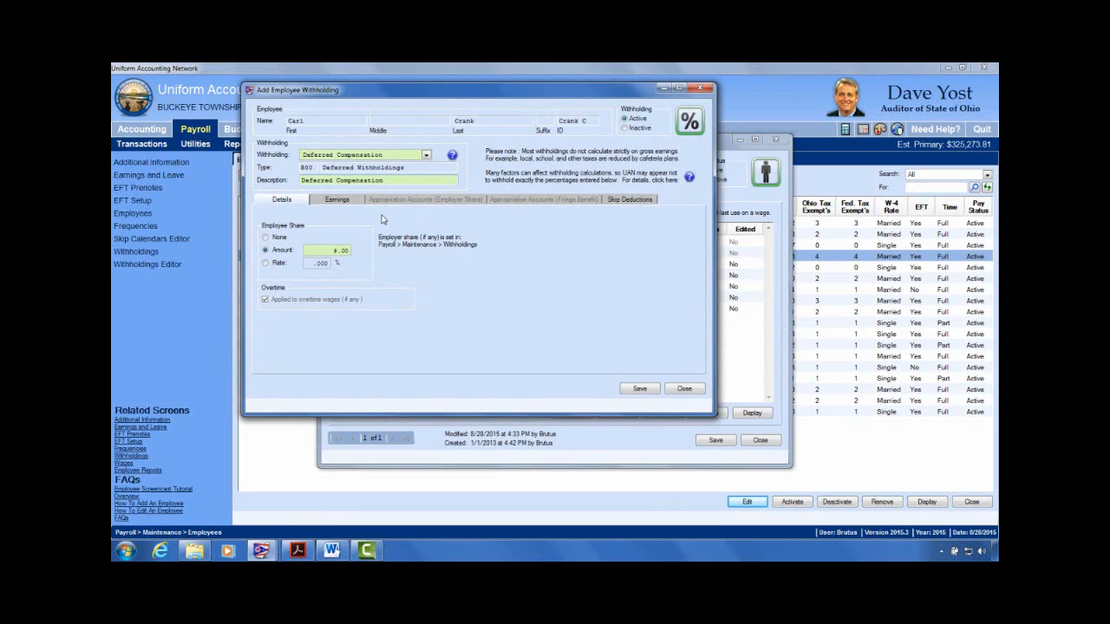
Step: Enter a $10.00 Deferred Compensation amount and save, triggering the no-active-earnings warning
left_click(329, 253)
type("10.00")
left_click(335, 200)
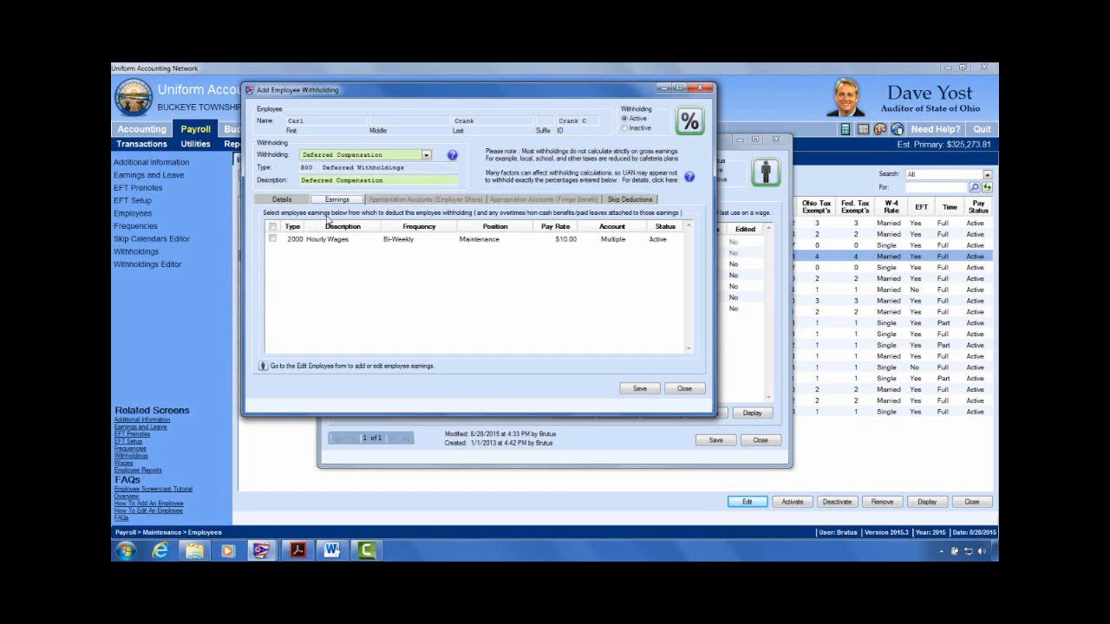
left_click(290, 200)
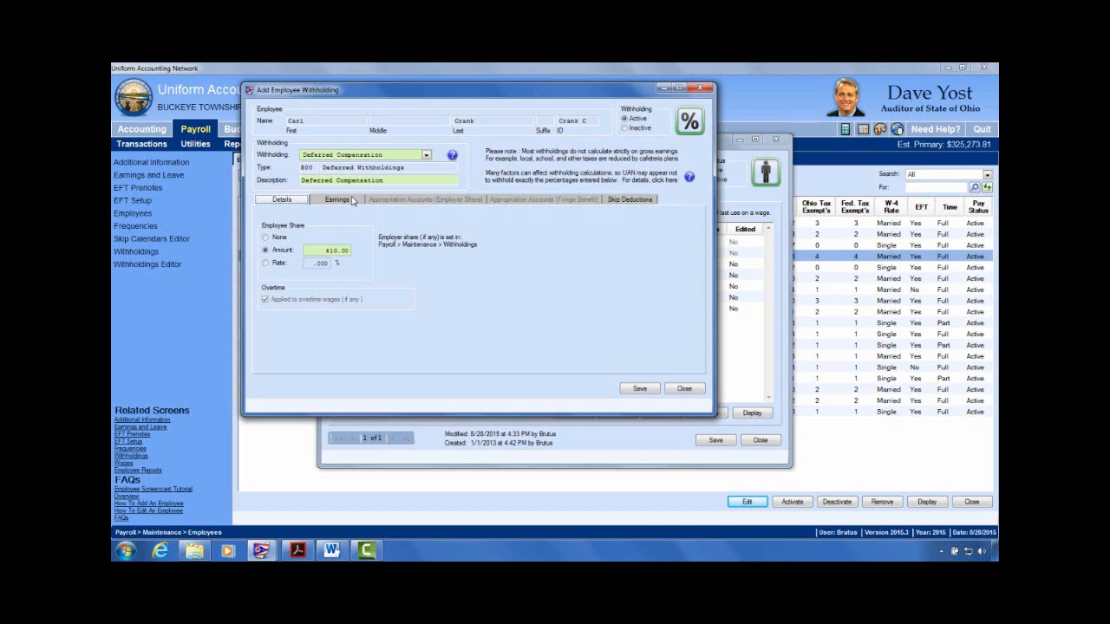
left_click(330, 253)
left_click(639, 388)
left_click_drag(612, 251, 577, 191)
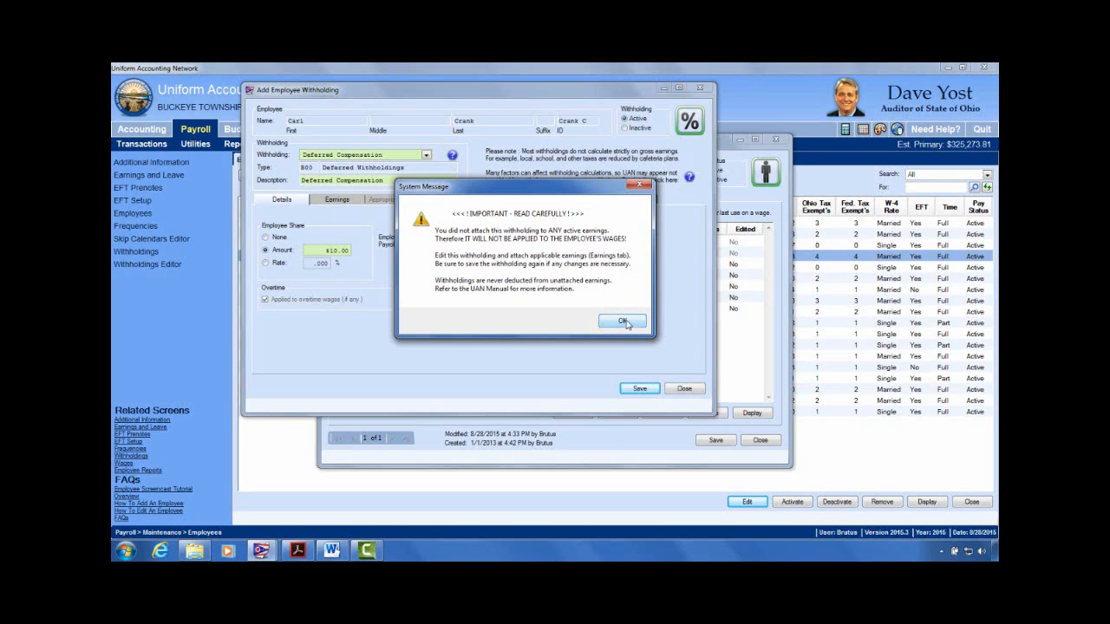
Step: Dismiss the unattached-earnings warning and select the new Deferred Compensation (B00) withholding, listed at $10.00
left_click(622, 321)
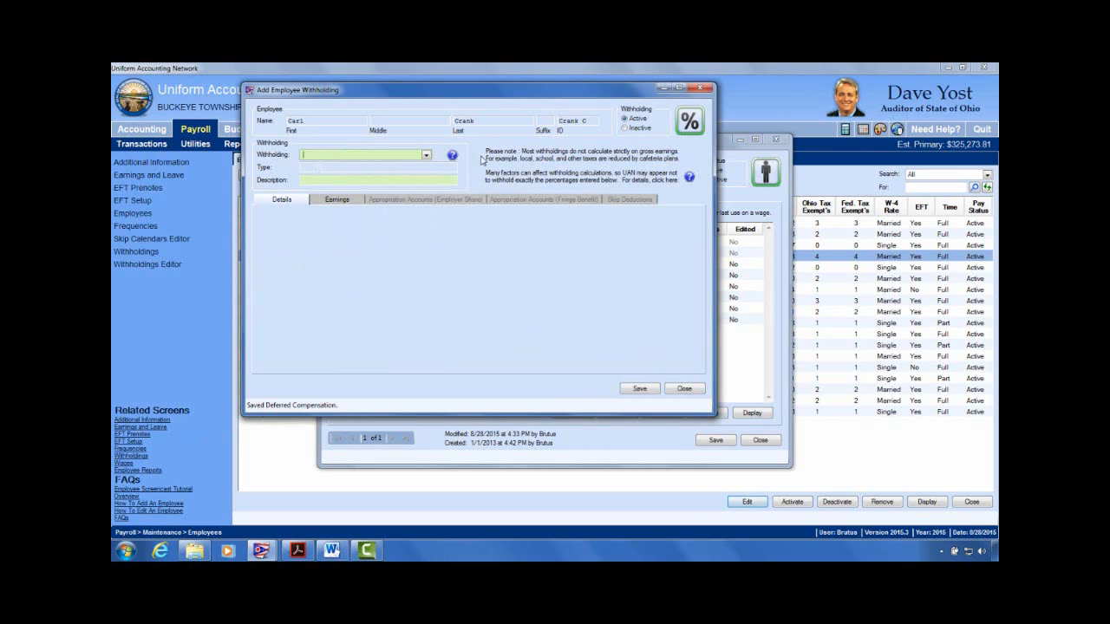
left_click(688, 393)
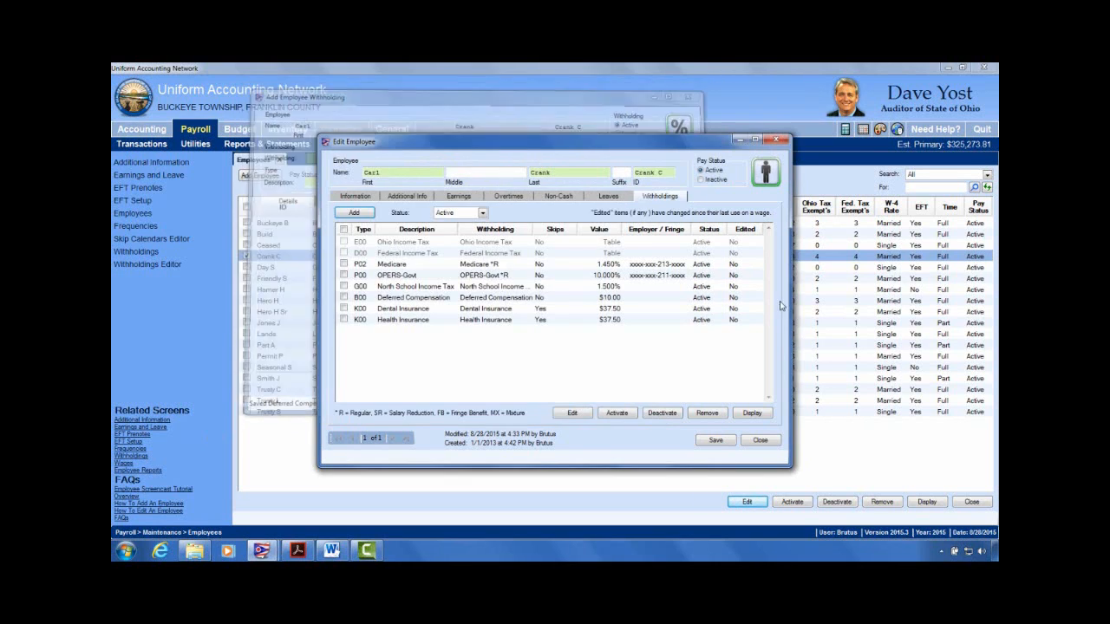
left_click(390, 301)
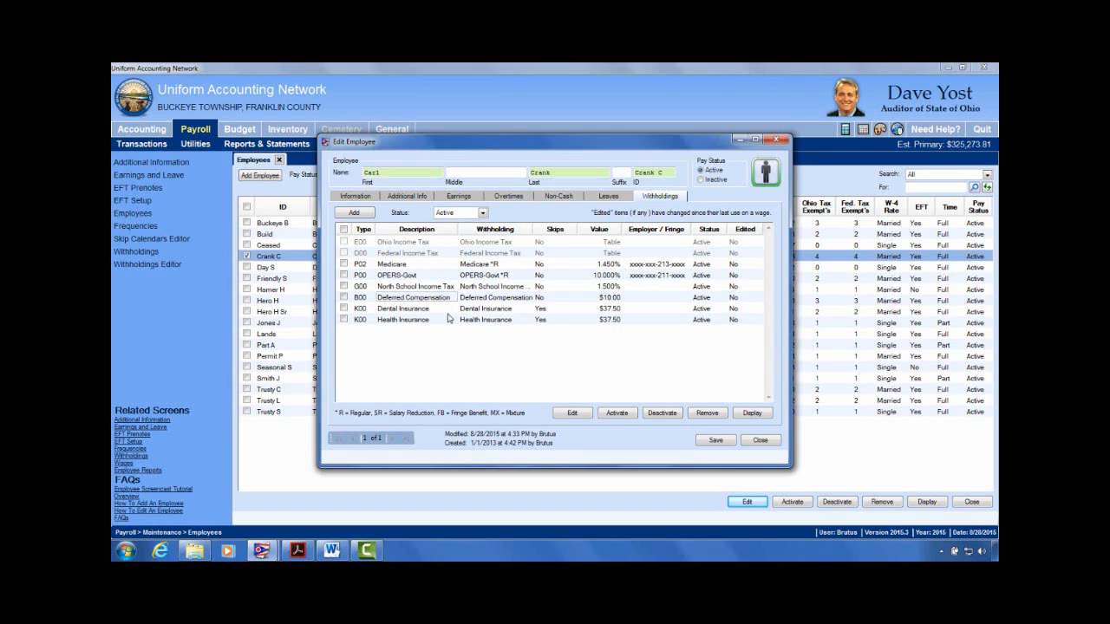
left_click(467, 198)
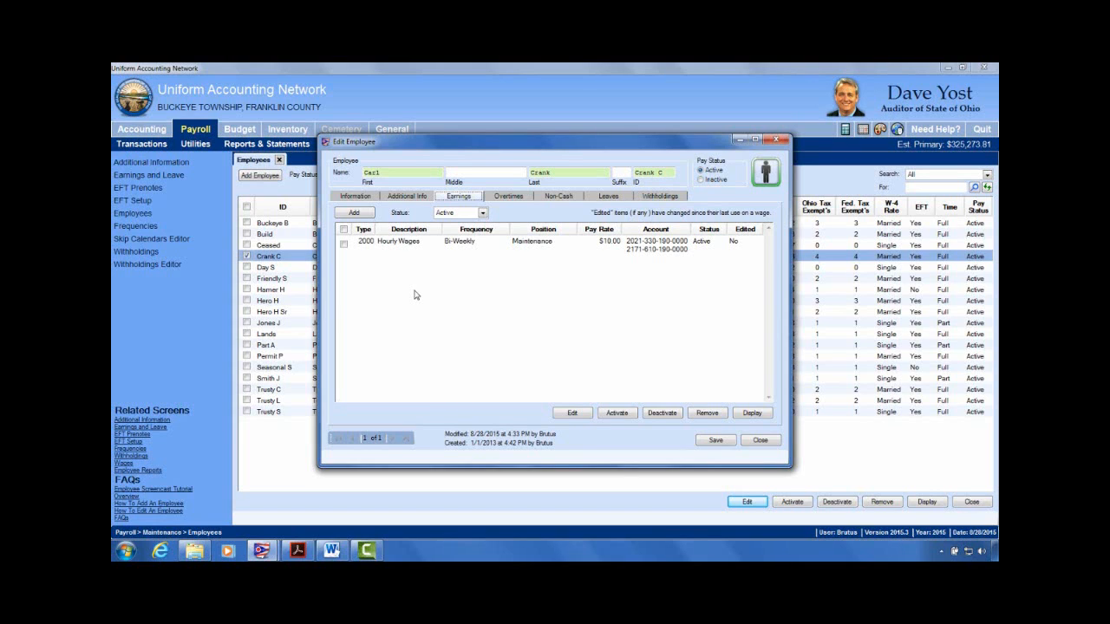
left_click(670, 200)
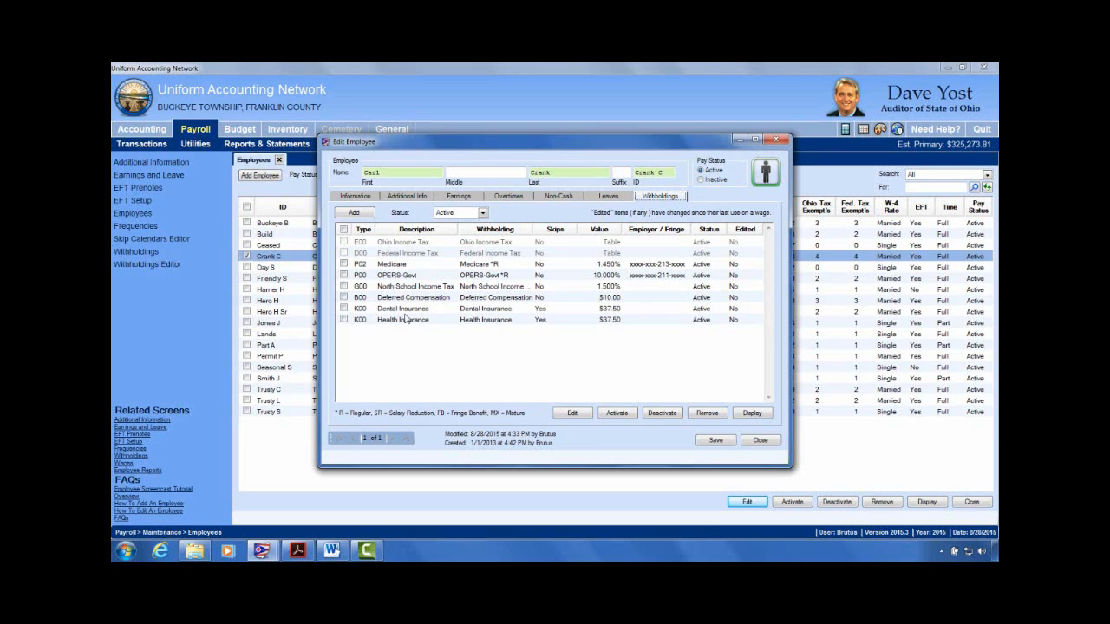
Step: Attach the Hourly Wages earnings to the Deferred Compensation (B00) withholding and save it
left_click(344, 298)
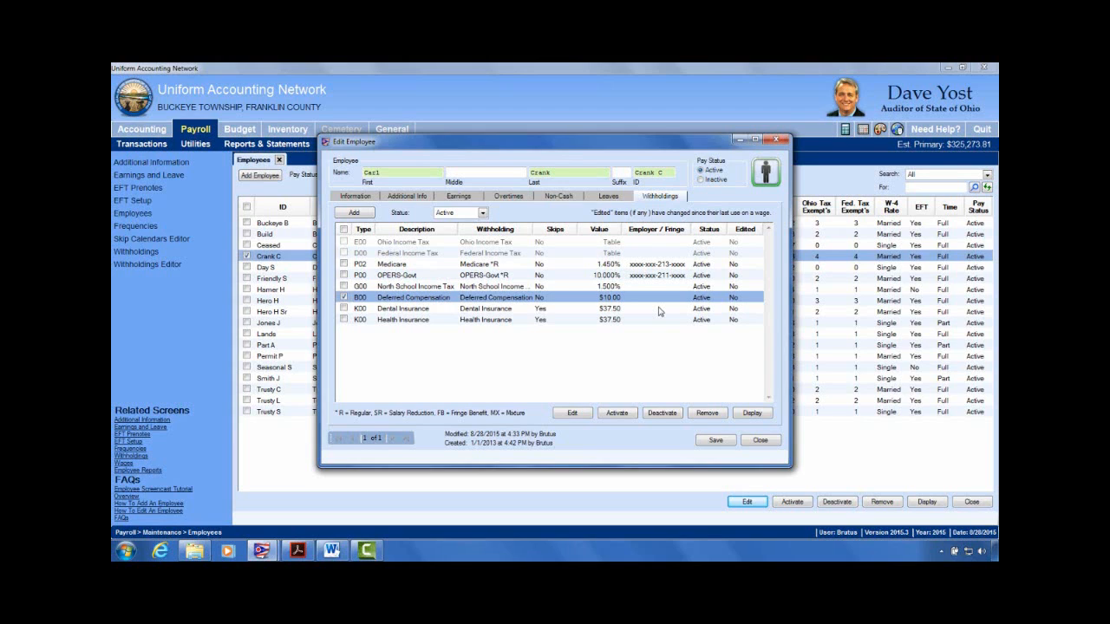
left_click(570, 414)
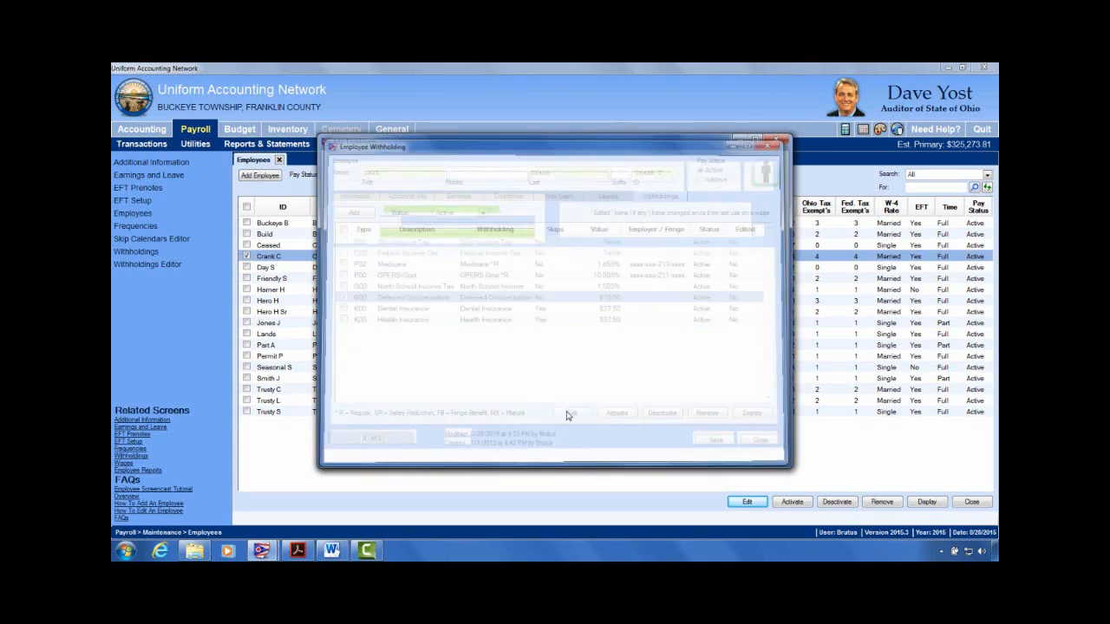
left_click_drag(650, 147, 529, 128)
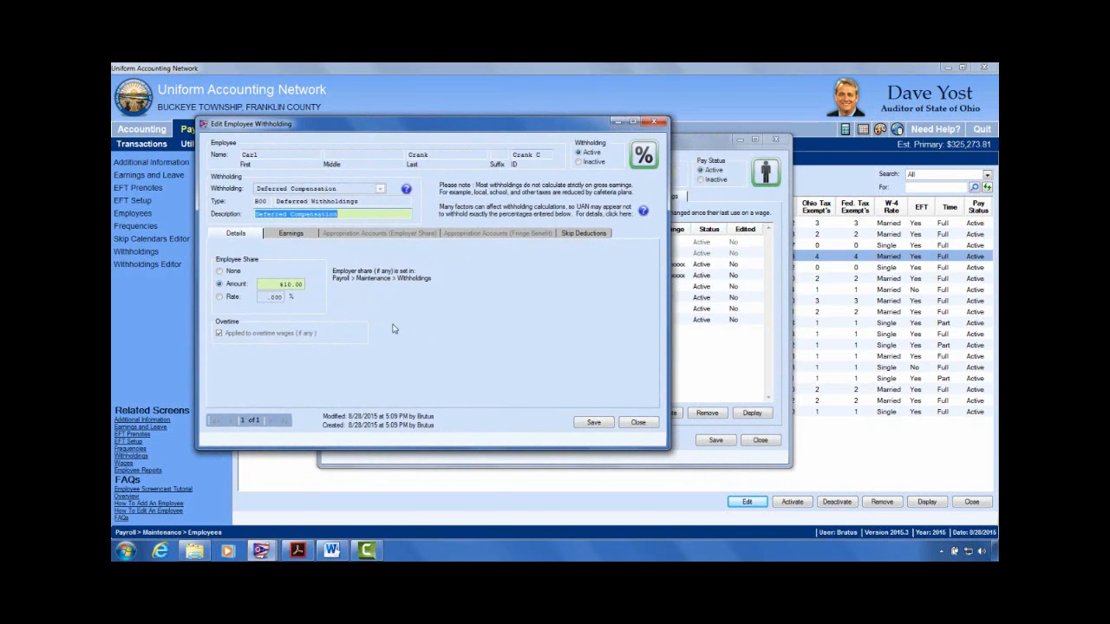
left_click(292, 236)
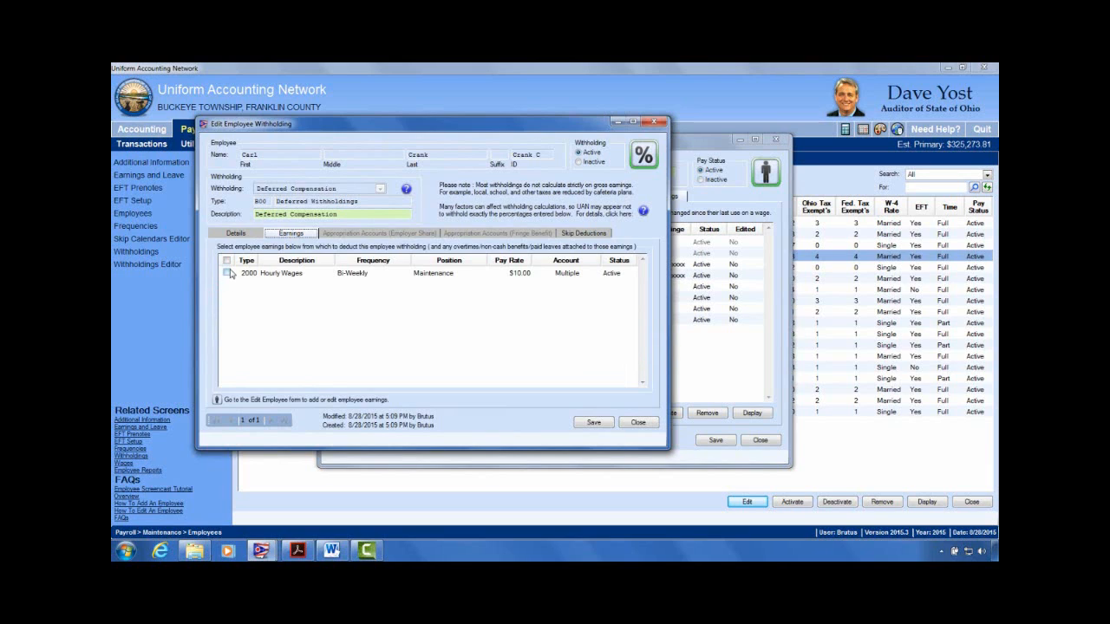
left_click(227, 274)
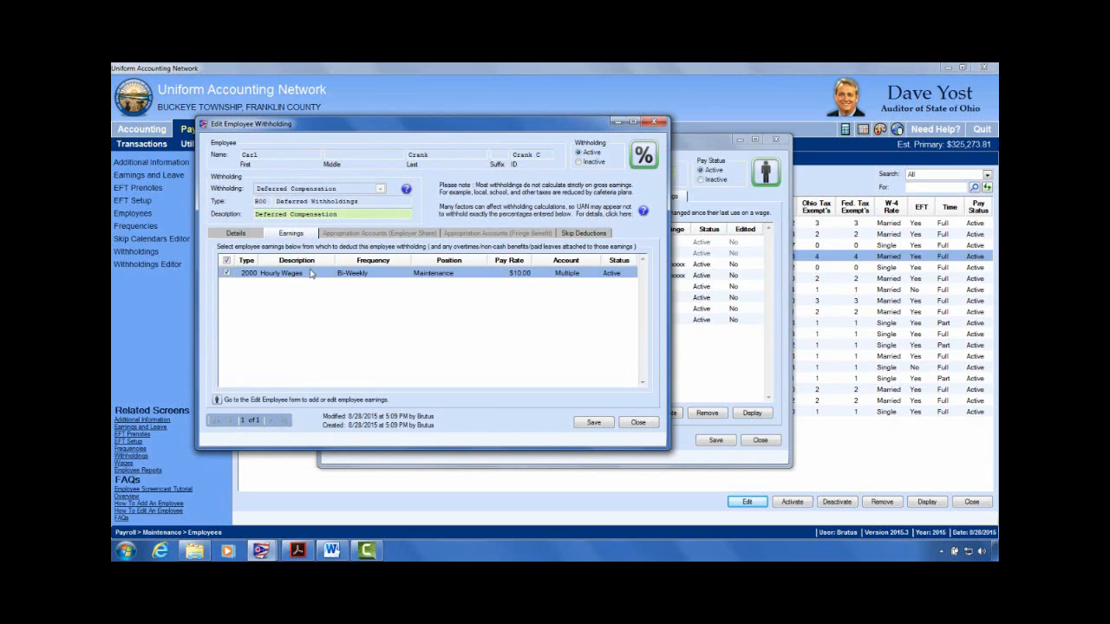
left_click(227, 274)
left_click(227, 274)
left_click(594, 423)
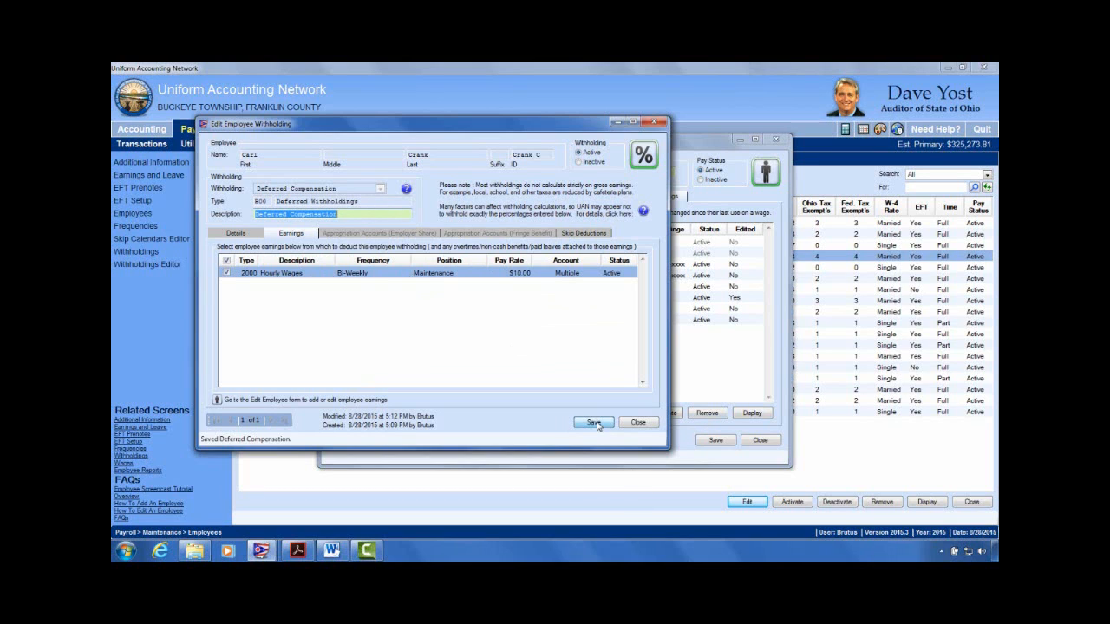
left_click(639, 423)
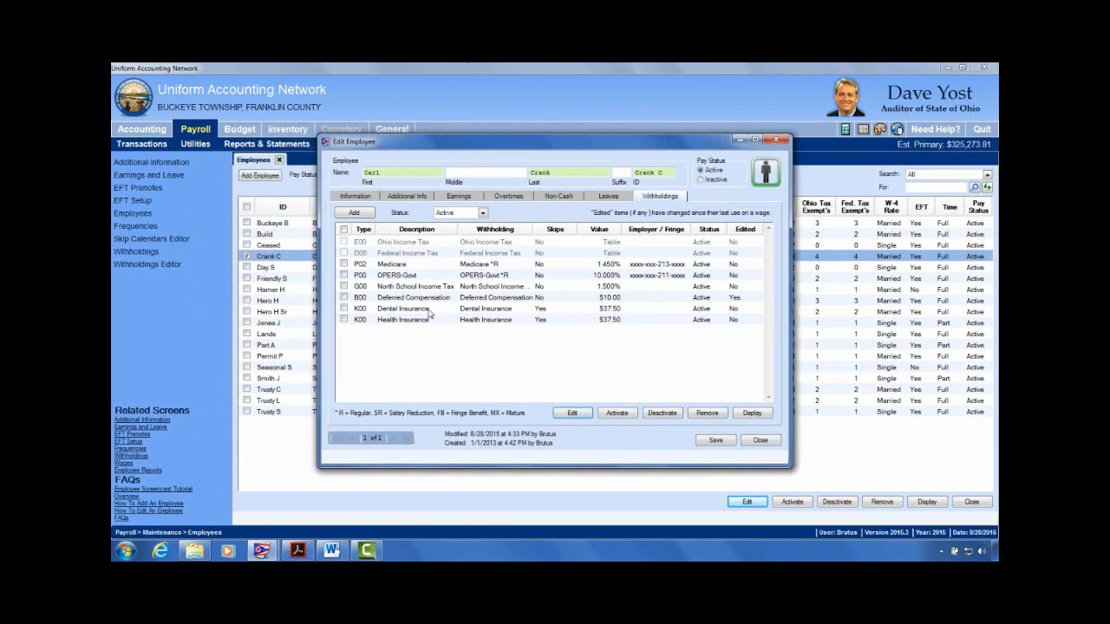
Step: Change the Deferred Compensation employee amount to 15.00, save it, and close the employee record
left_click(343, 298)
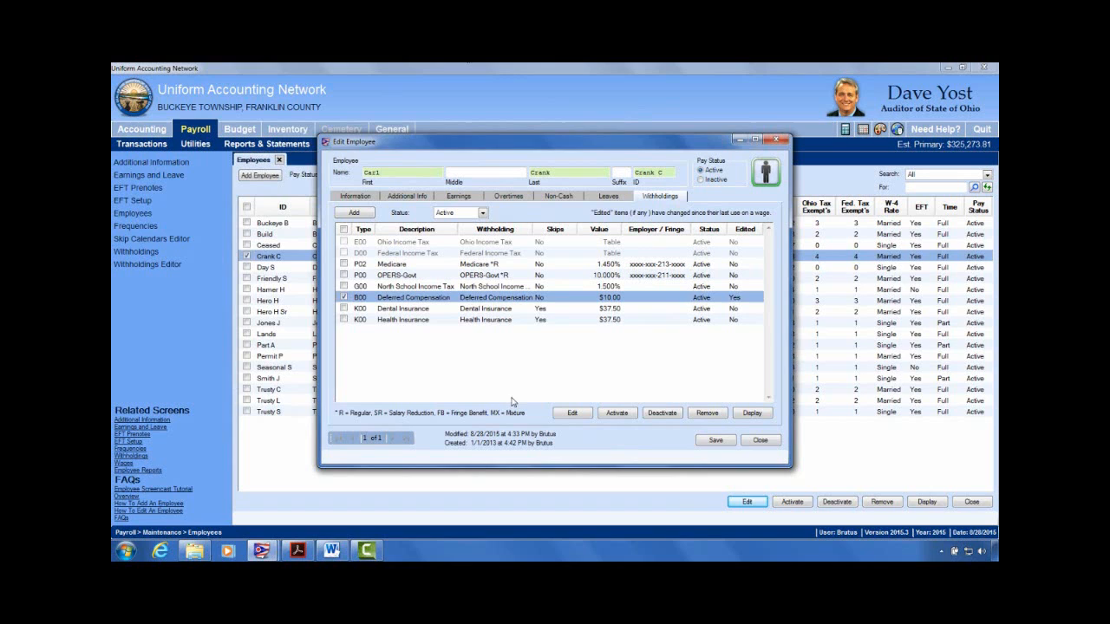
left_click(577, 414)
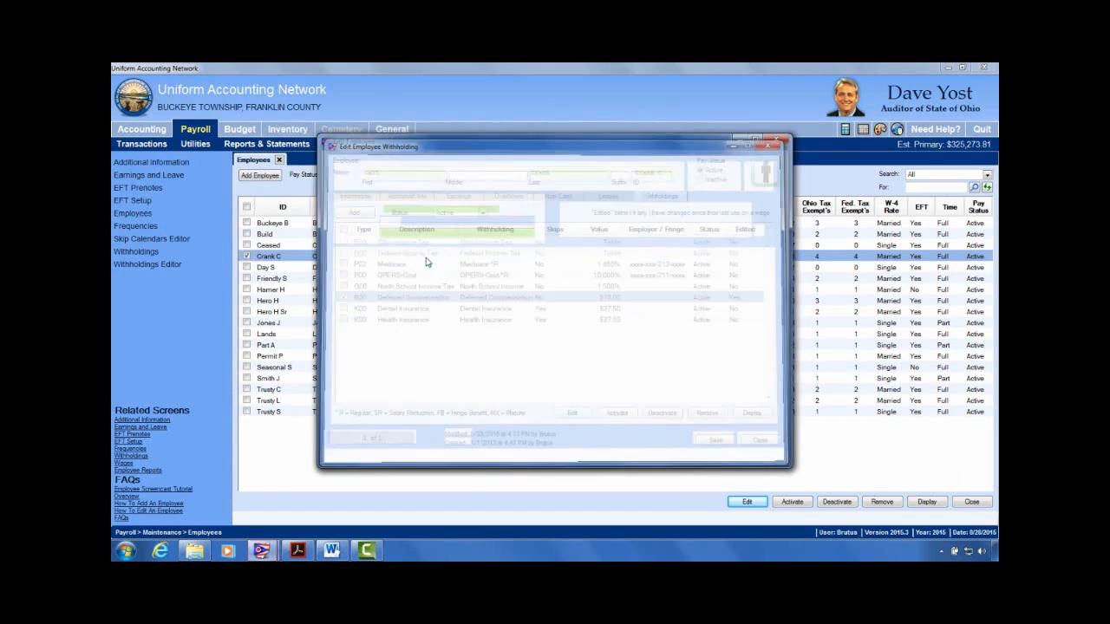
left_click(414, 251)
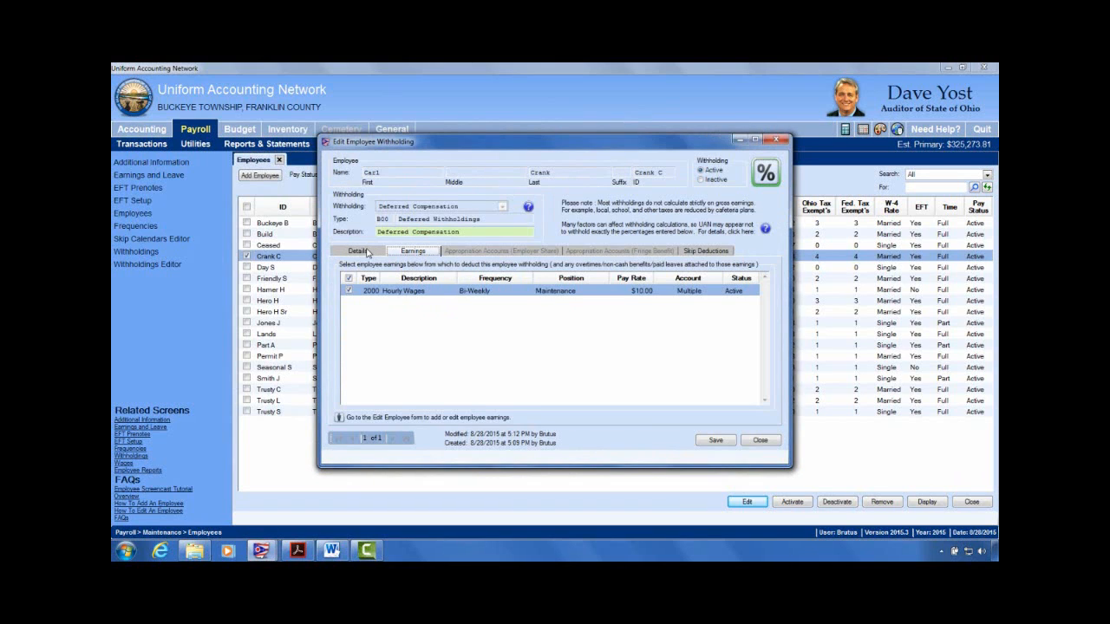
left_click(367, 252)
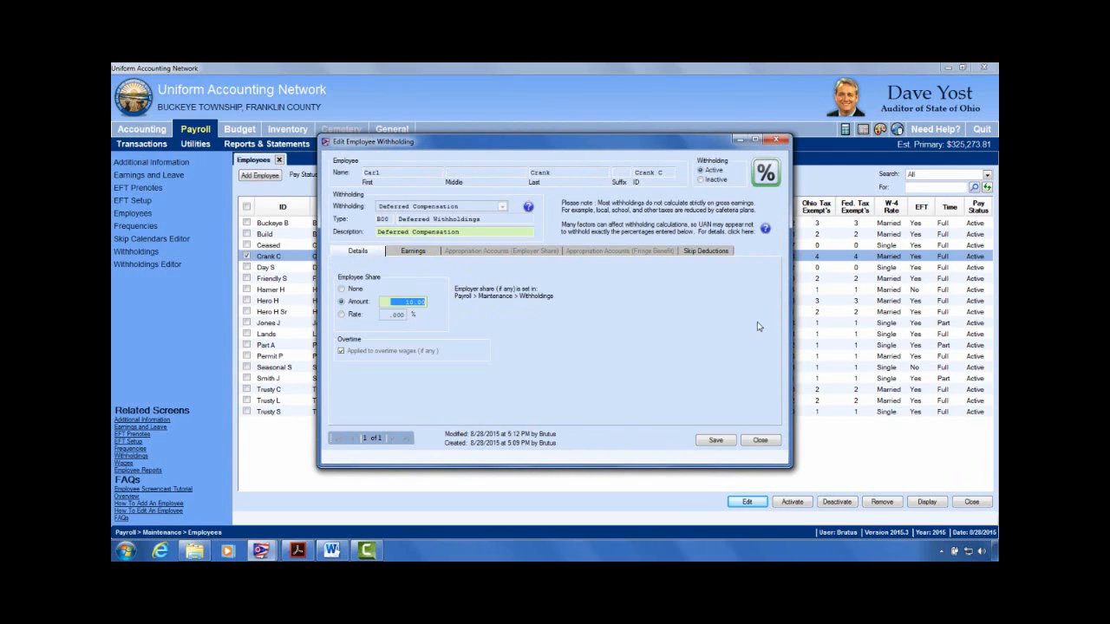
type("15.00")
left_click(416, 253)
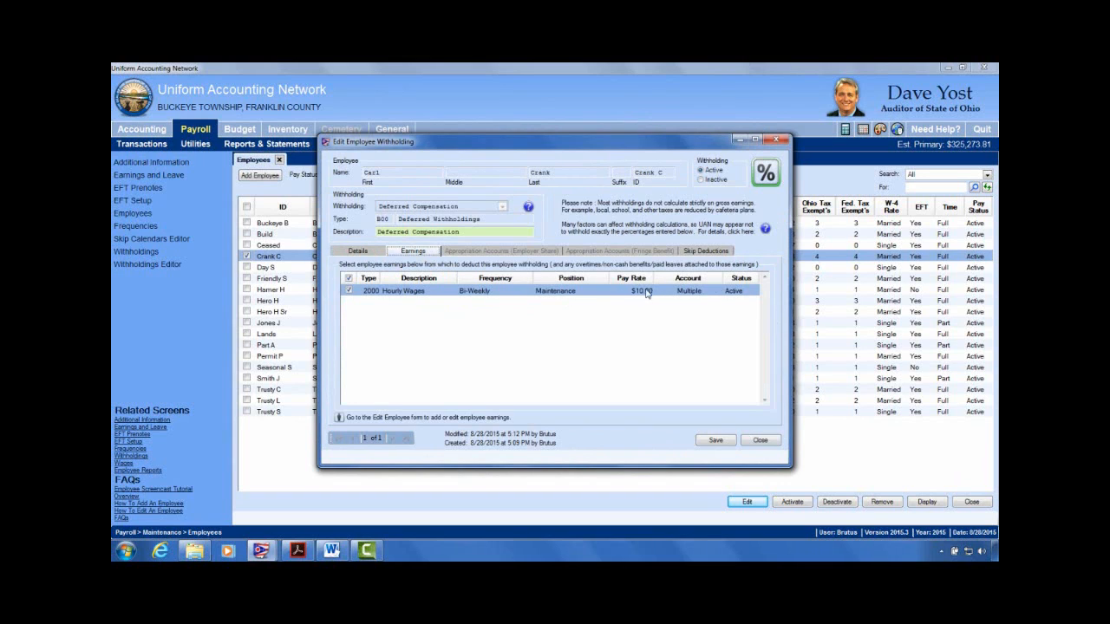
left_click(717, 441)
left_click(761, 440)
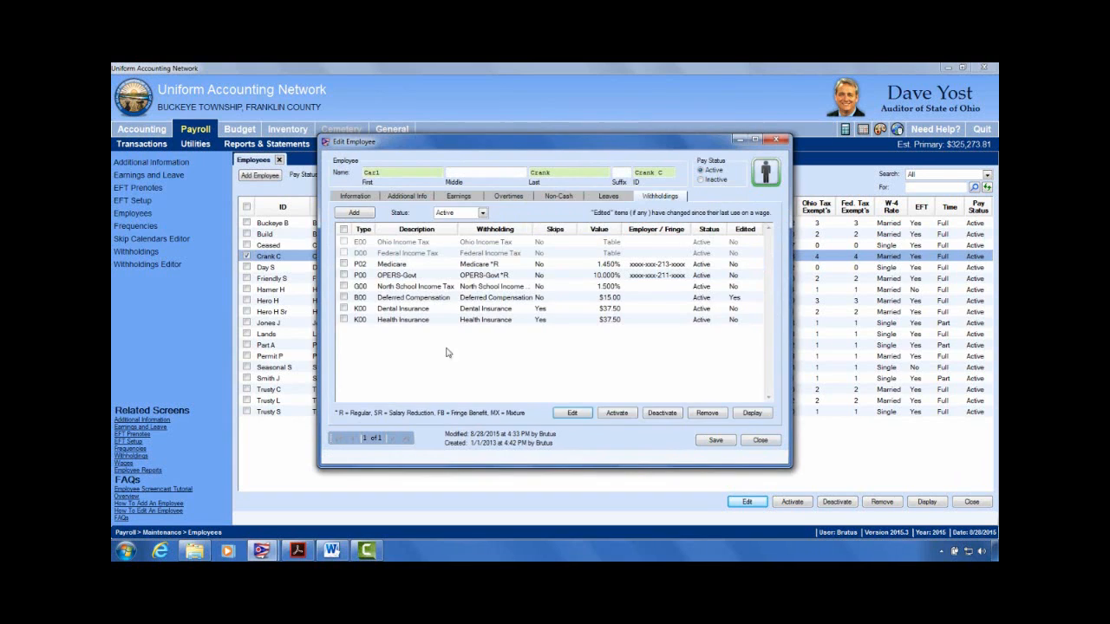
left_click(609, 298)
left_click(777, 143)
left_click(333, 554)
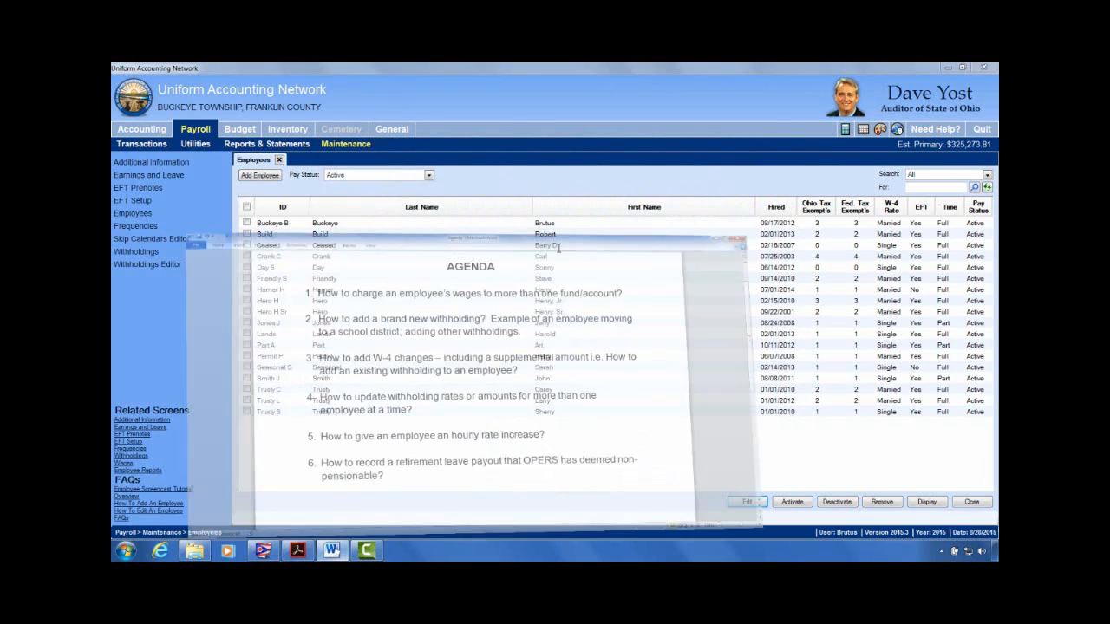
left_click(628, 281)
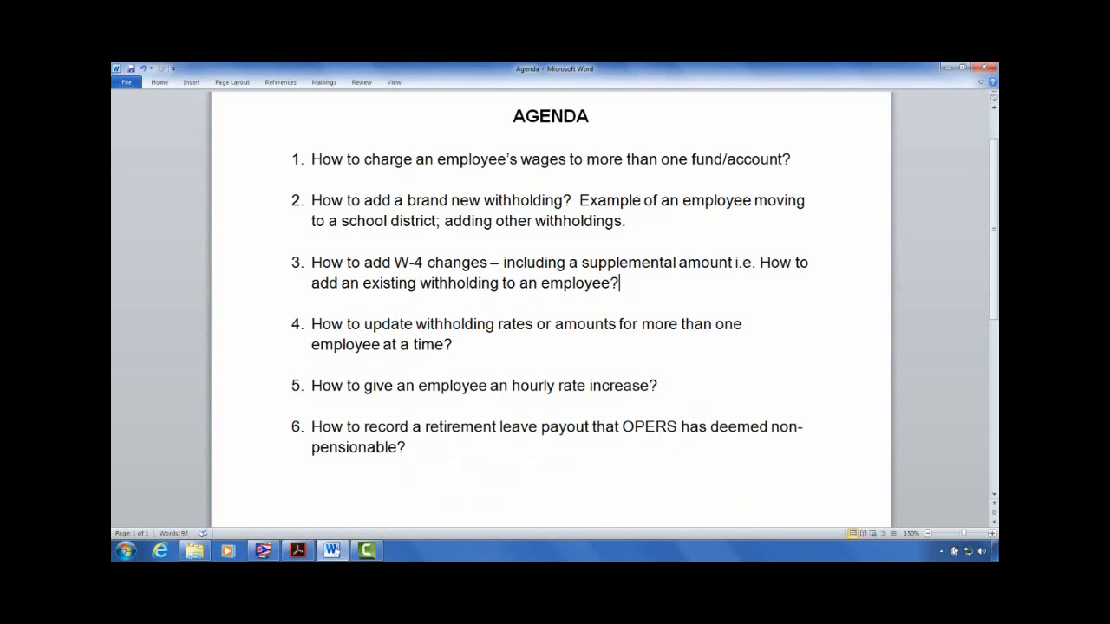
left_click(262, 551)
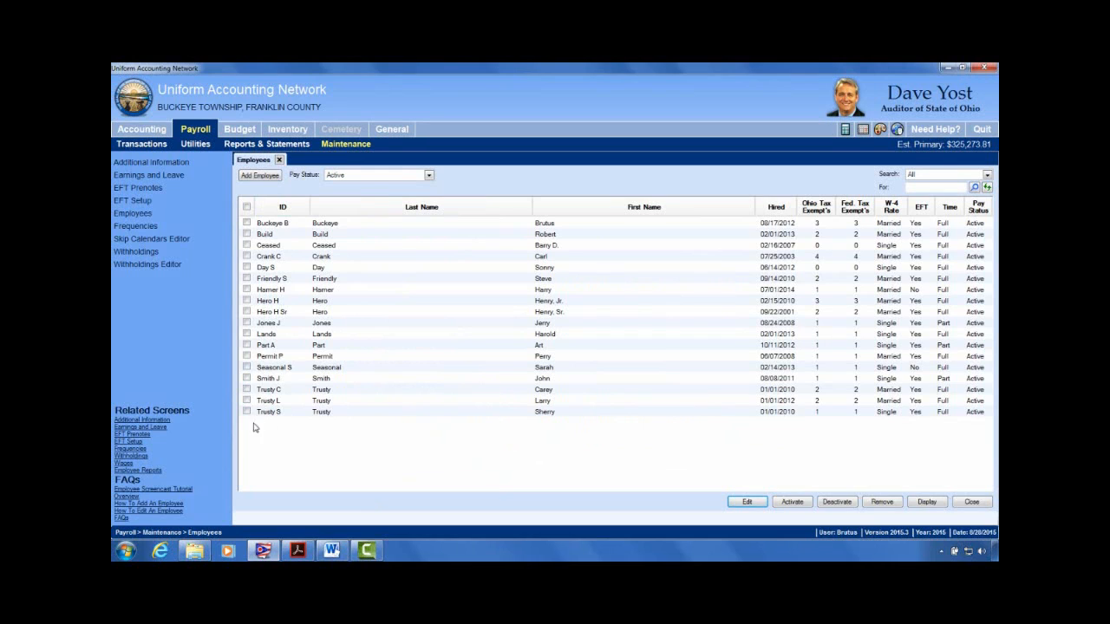
Step: Open the part-time employee hired 08/08/2011 in Edit Employee
left_click(248, 379)
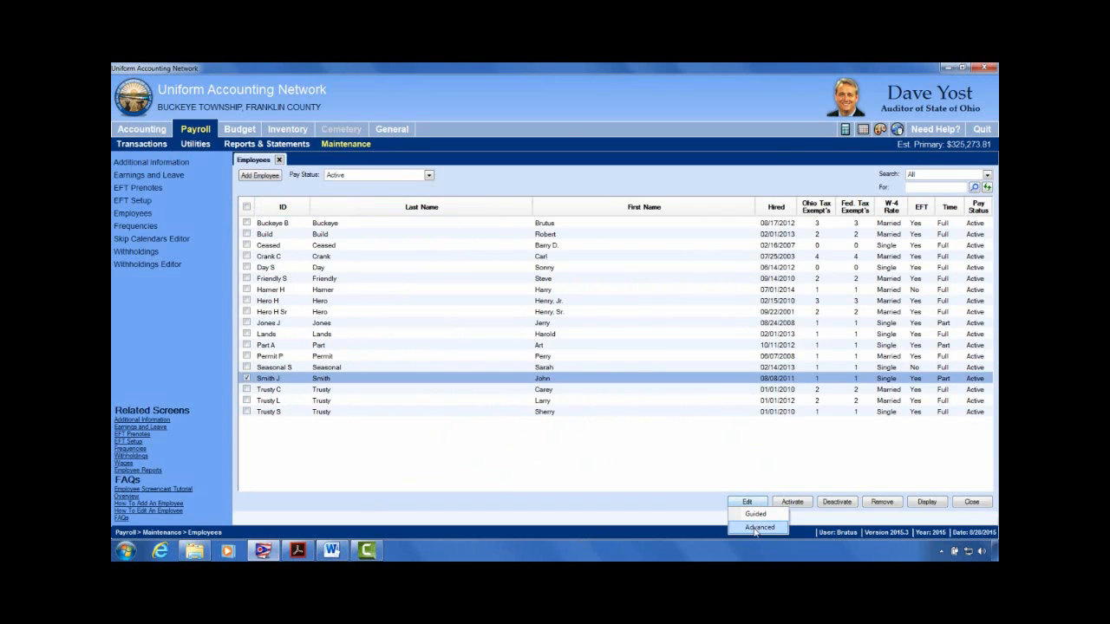
left_click(747, 503)
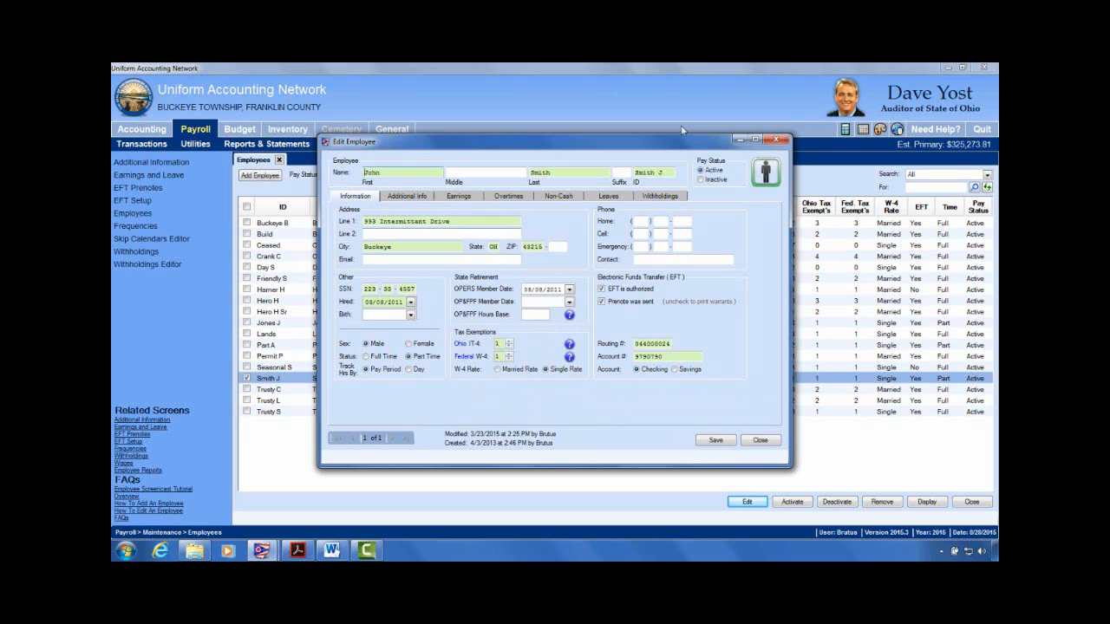
Step: Open the Federal W-4 instructions, keeping Federal W-4 exemptions at 1 and Single Rate
left_click(356, 198)
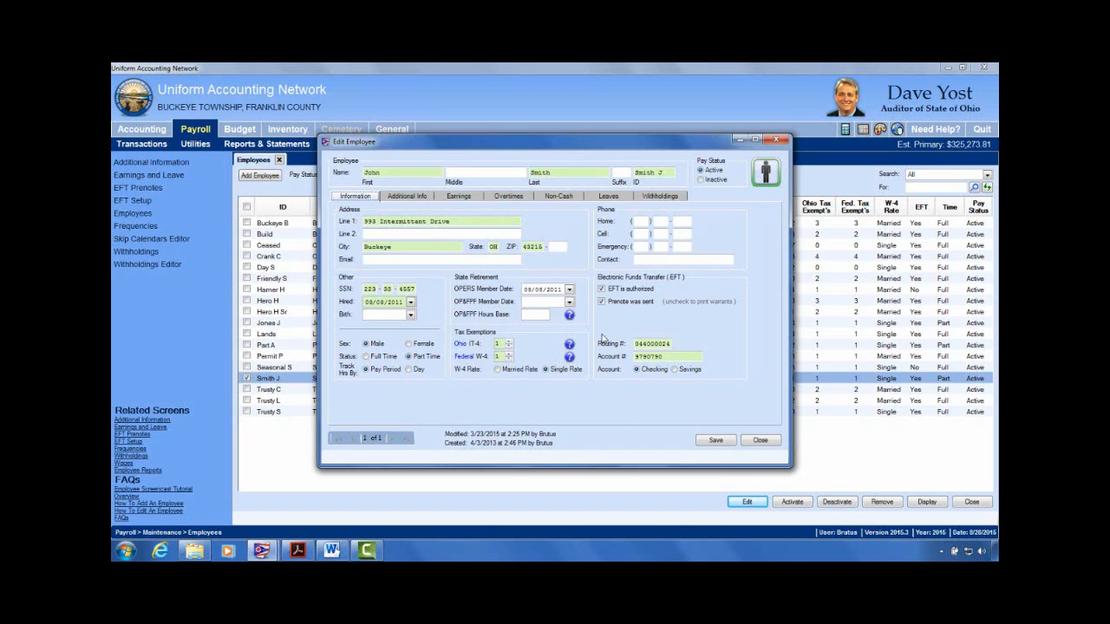
left_click(509, 354)
left_click(509, 359)
left_click(499, 370)
left_click(546, 370)
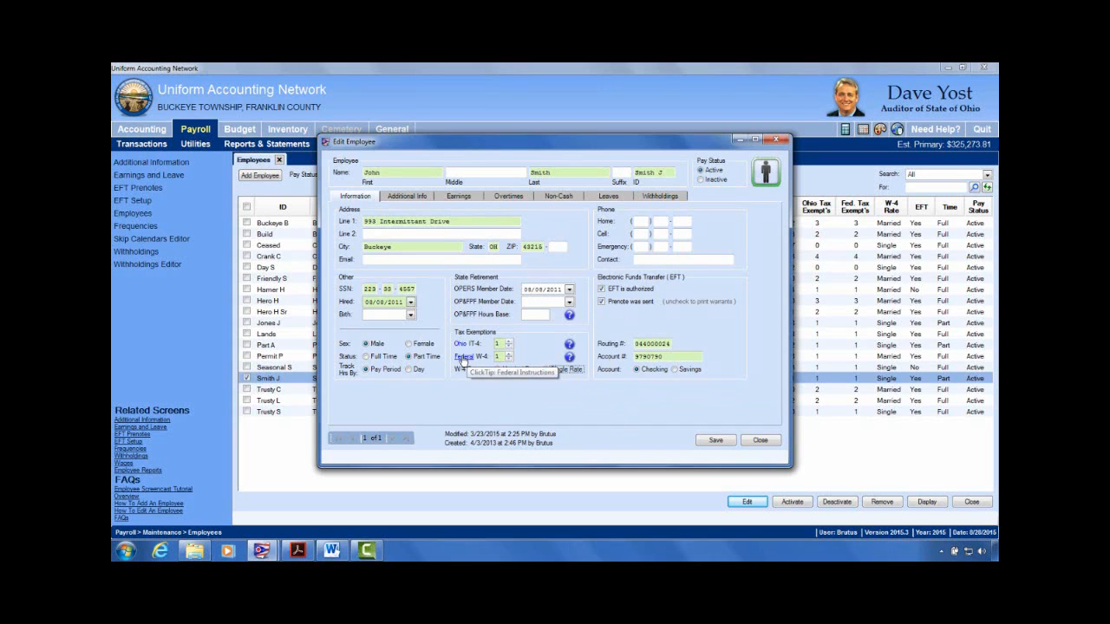
left_click(463, 359)
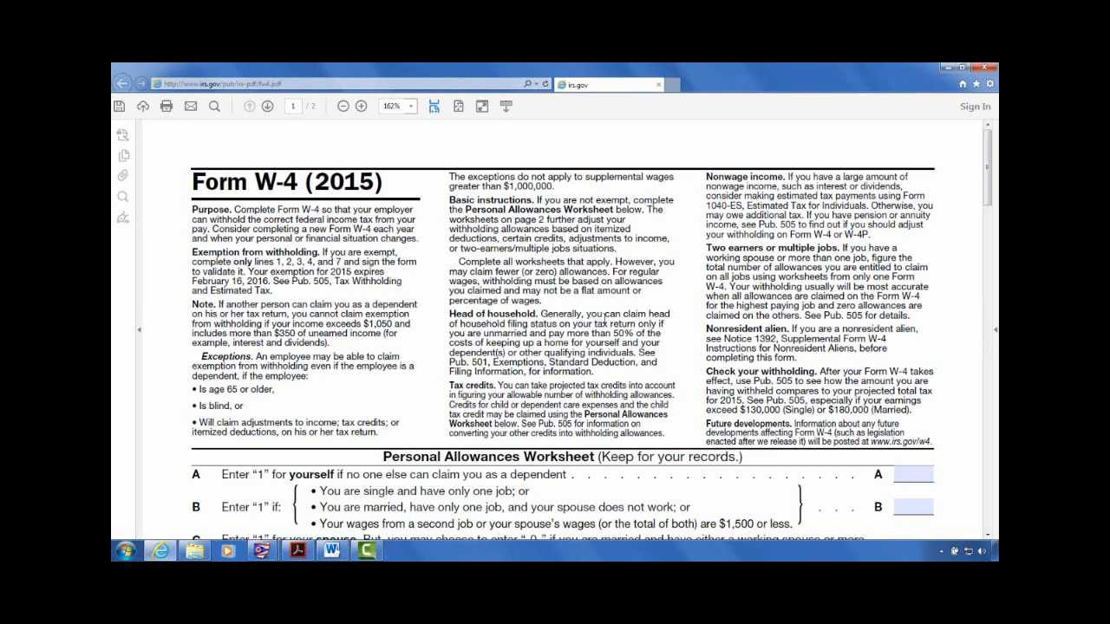
Step: Enter 25.00 as the additional per-paycheck withholding on line 6 of the W-4 form
scroll(798, 330, "down", 3)
scroll(800, 318, "down", 9)
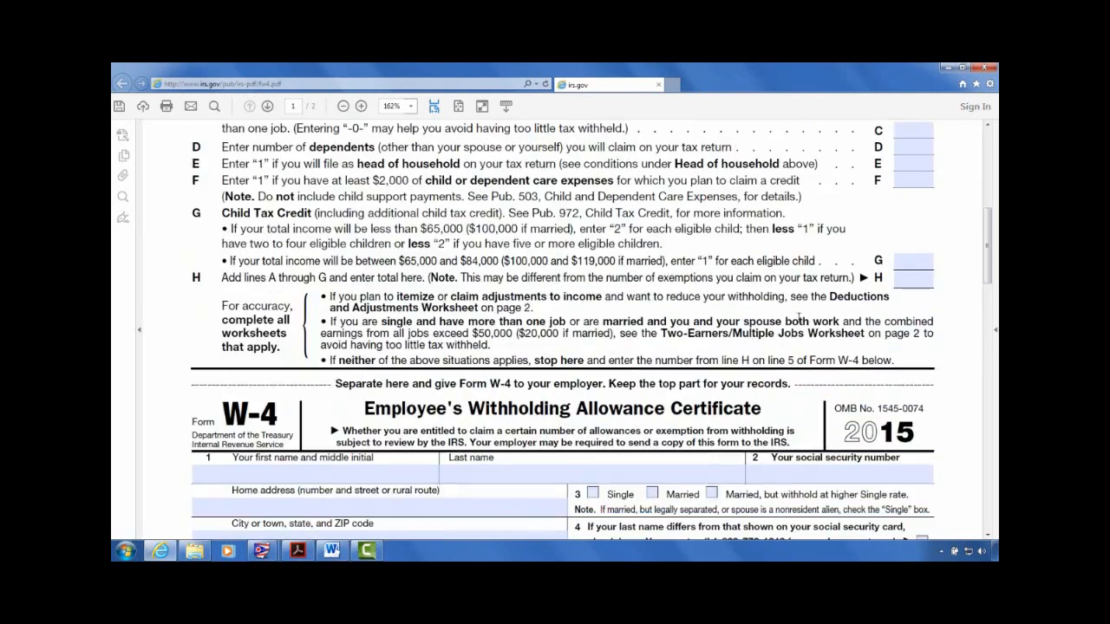
scroll(797, 318, "down", 3)
scroll(778, 317, "down", 2)
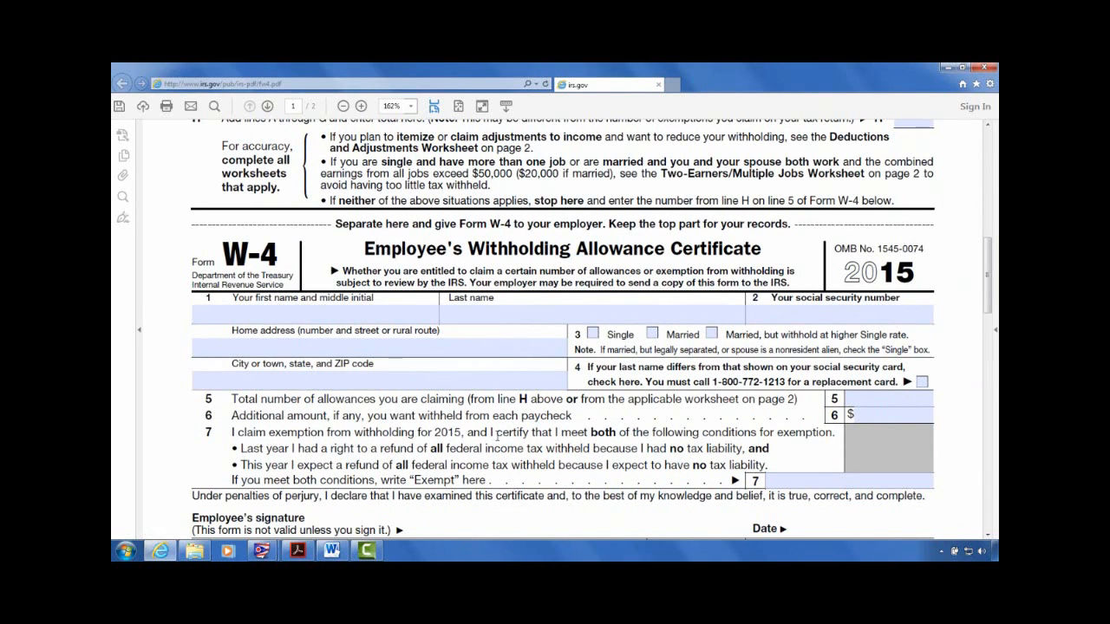
left_click(236, 416)
left_click(898, 418)
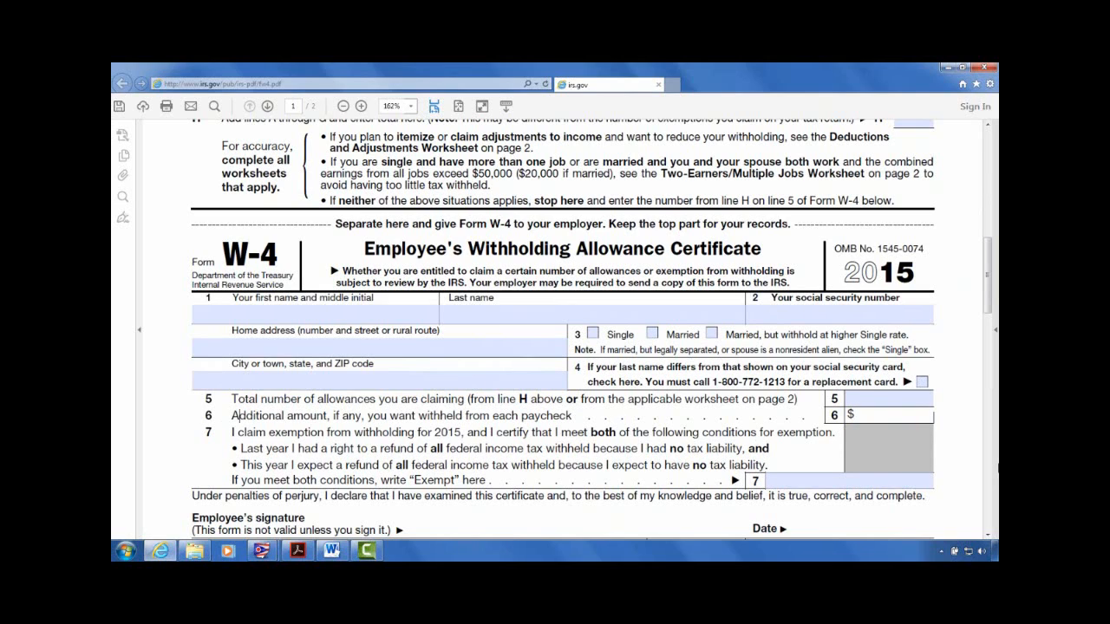
type("25.00")
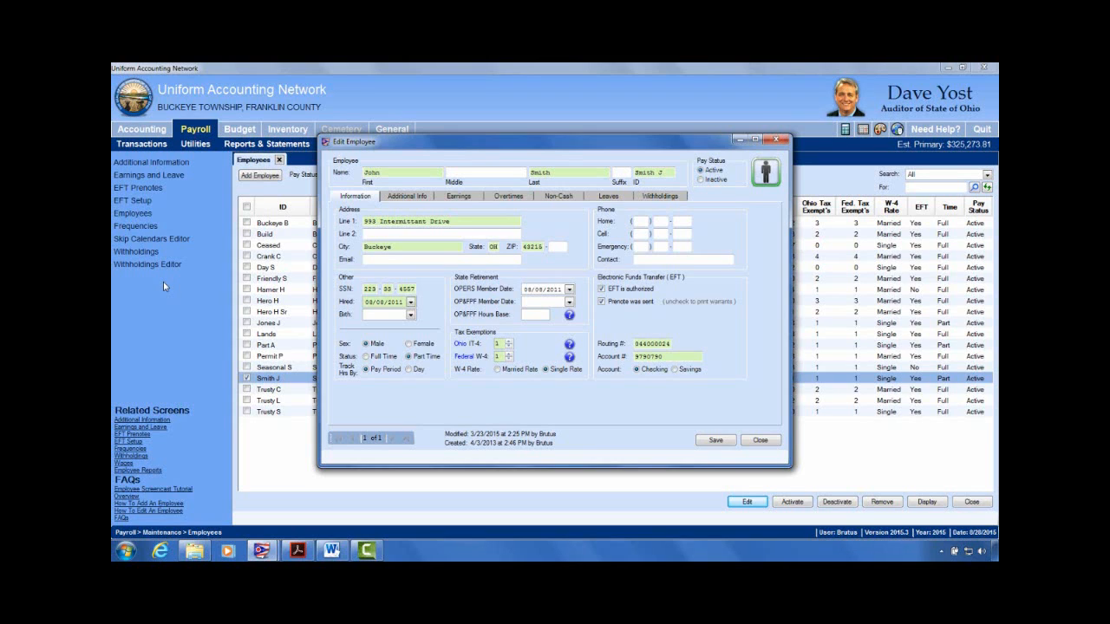
Step: Add a Supp. Federal Withholding to the employee with a fixed amount of 25
left_click(661, 198)
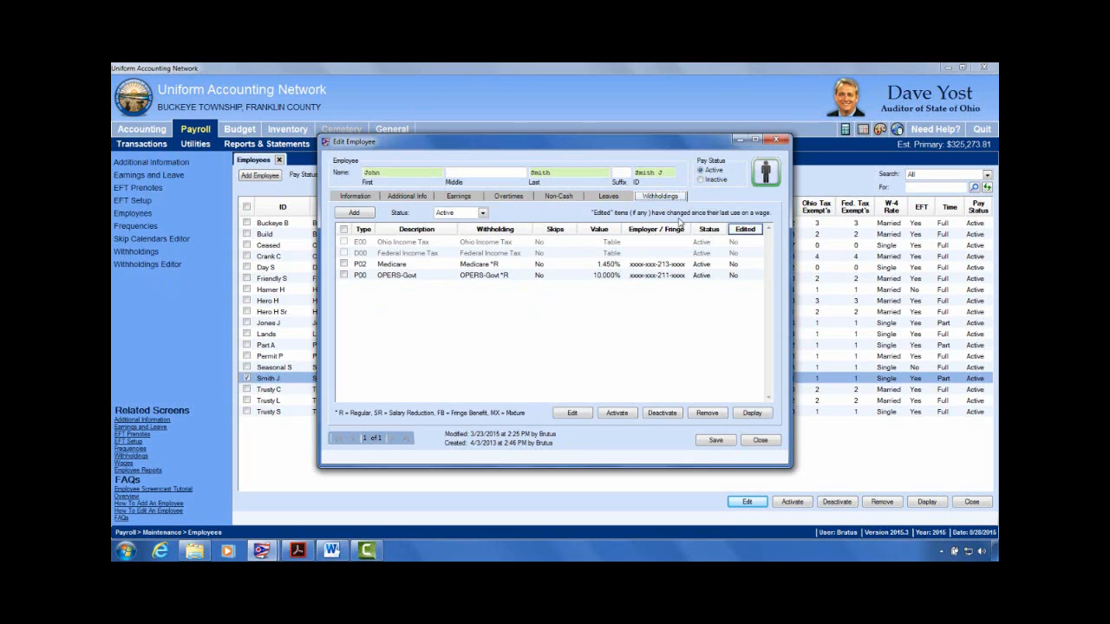
left_click(367, 215)
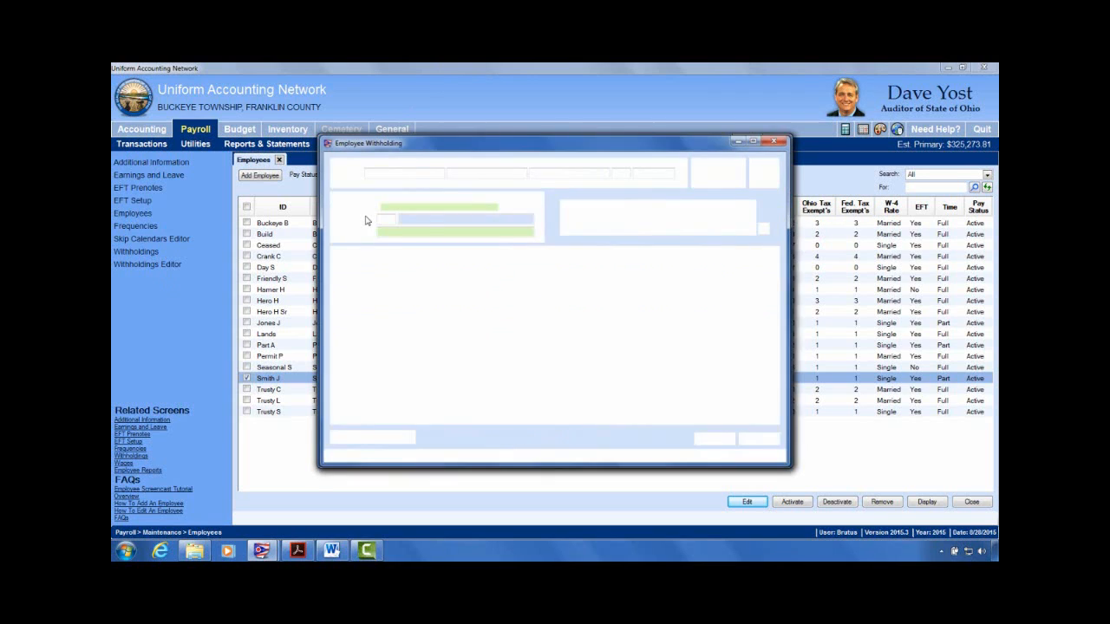
left_click(502, 207)
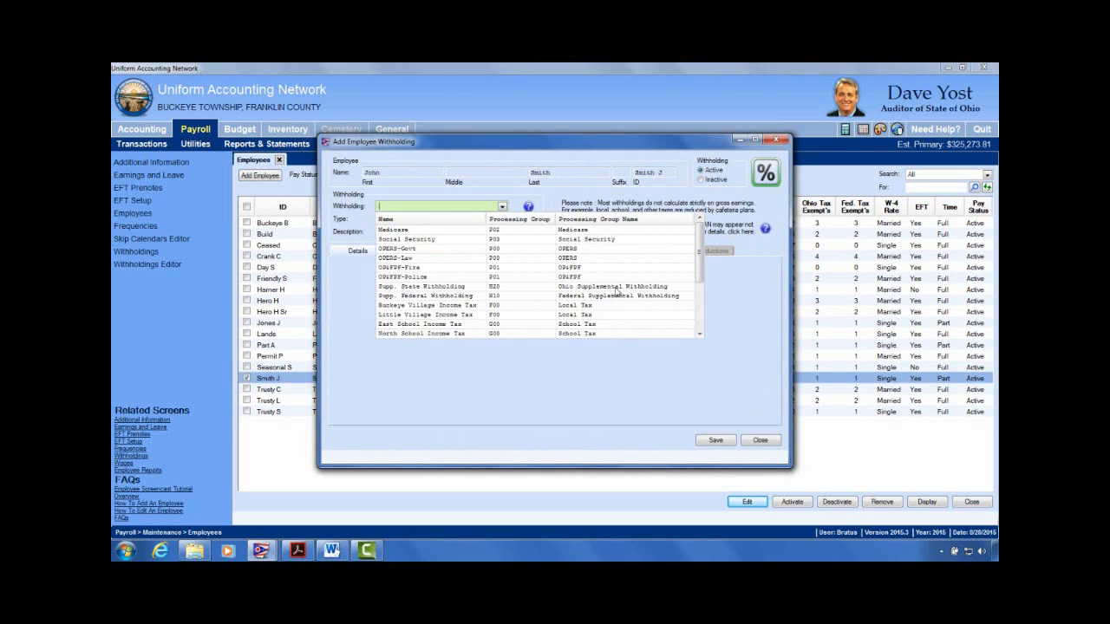
left_click(434, 298)
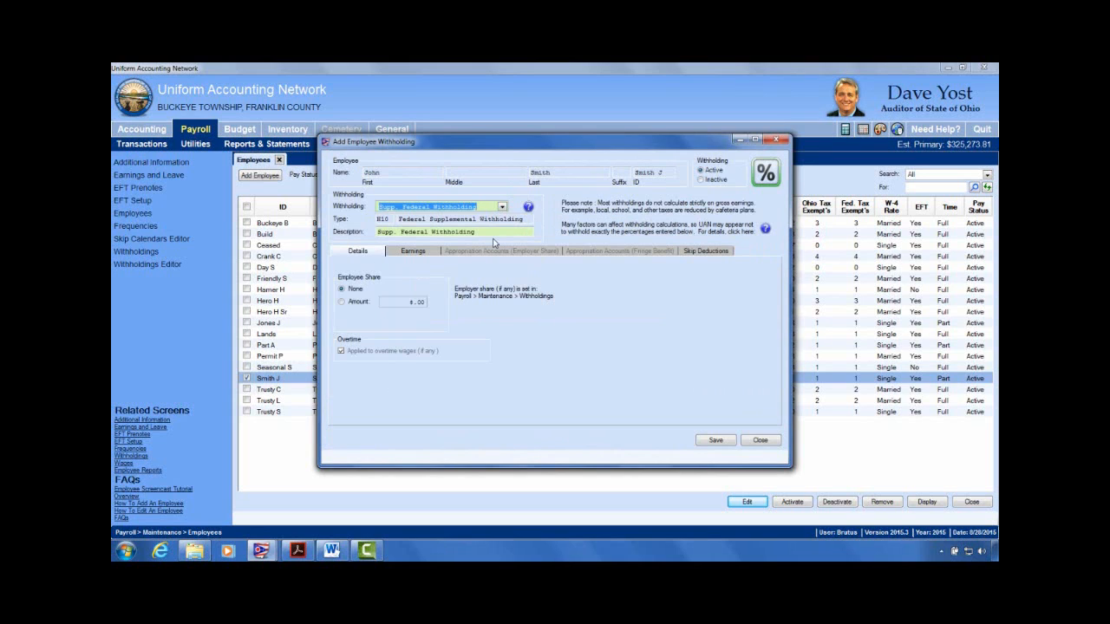
left_click(342, 302)
left_click(411, 305)
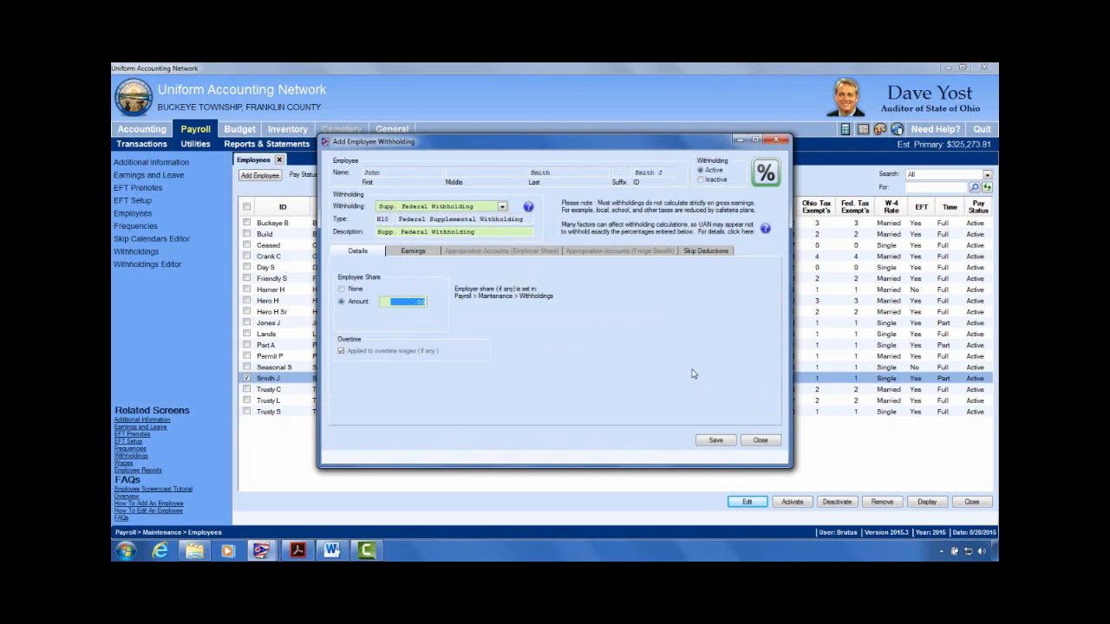
type("25")
Step: Apply the withholding to Hourly Wages, then save the withholding and the employee record
left_click(421, 253)
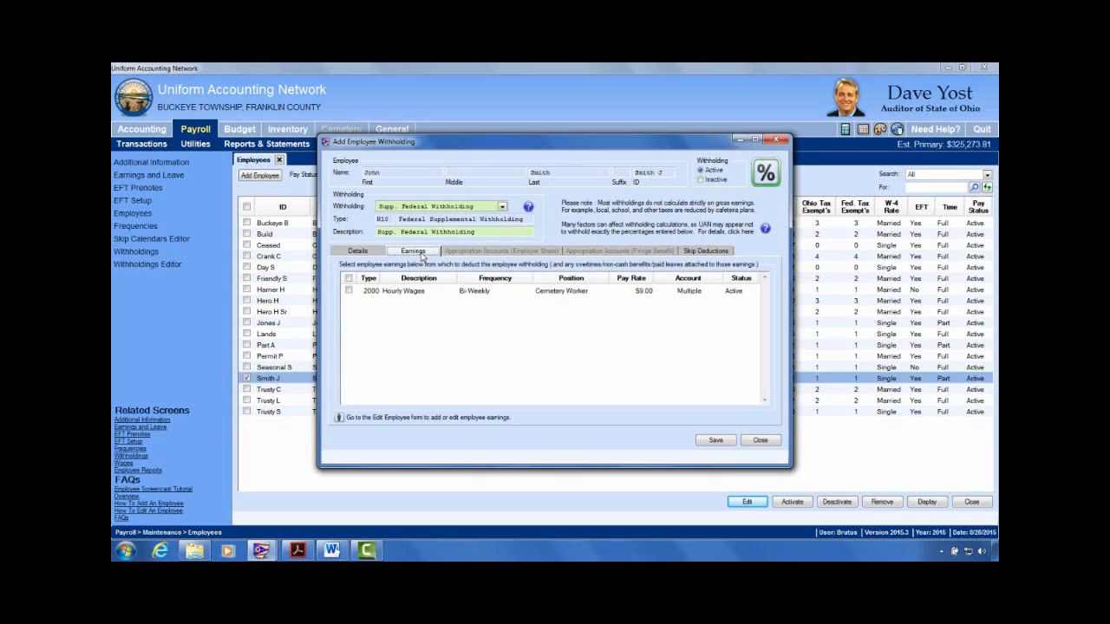
left_click(349, 291)
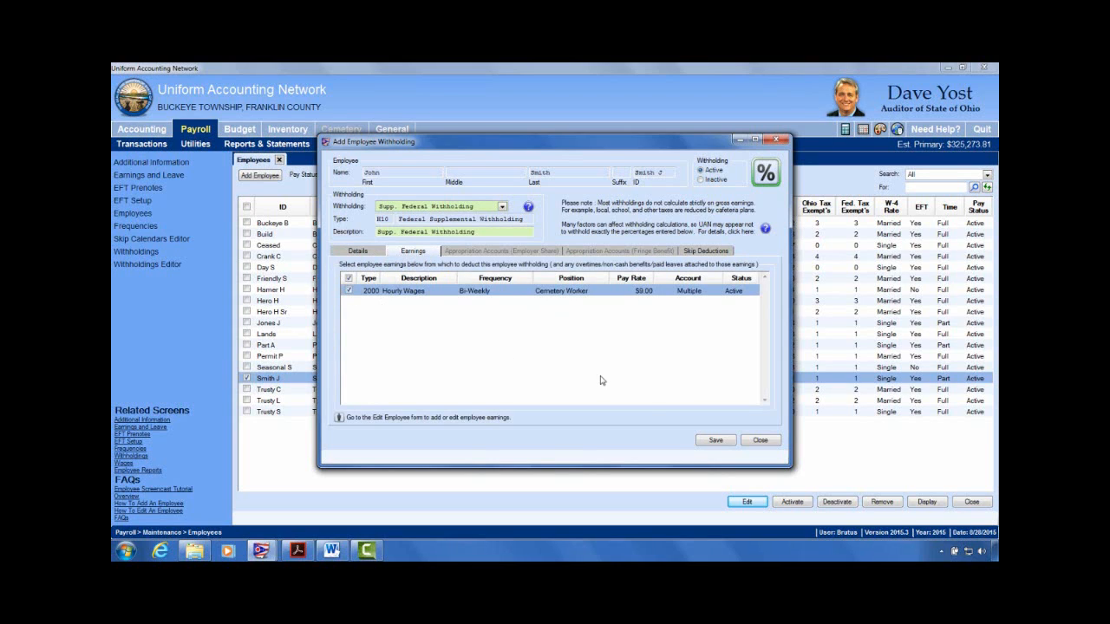
left_click(715, 440)
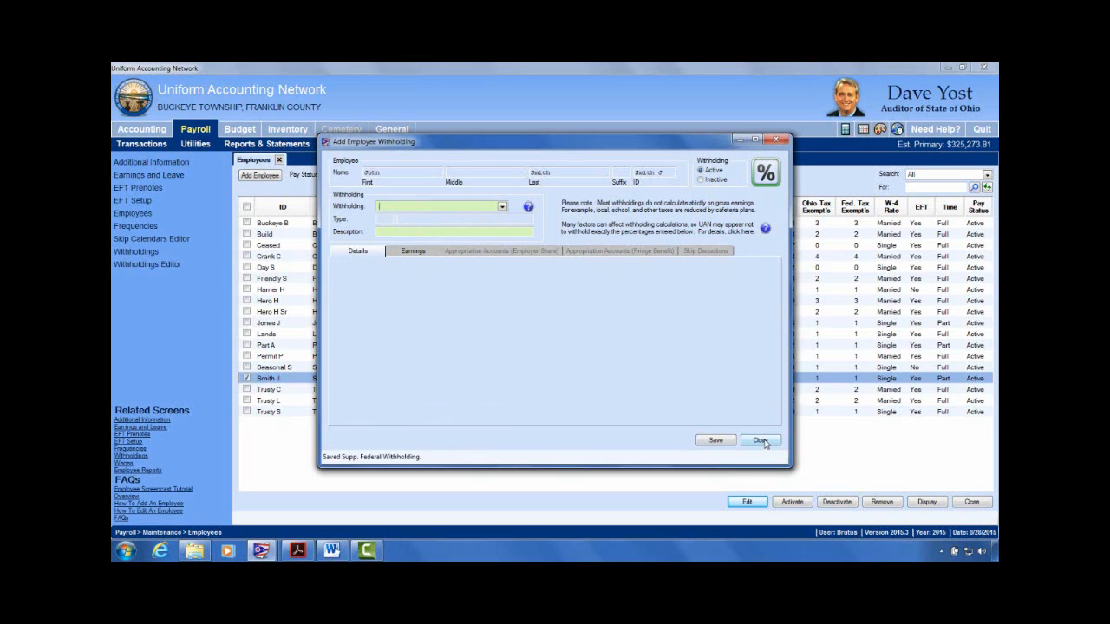
left_click(761, 441)
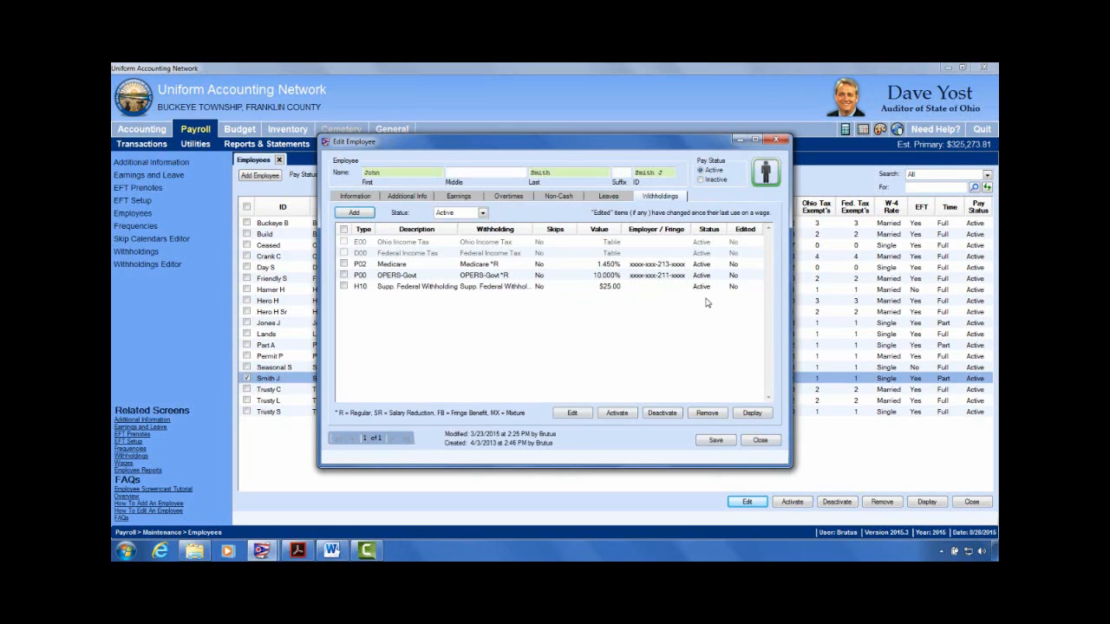
left_click(711, 441)
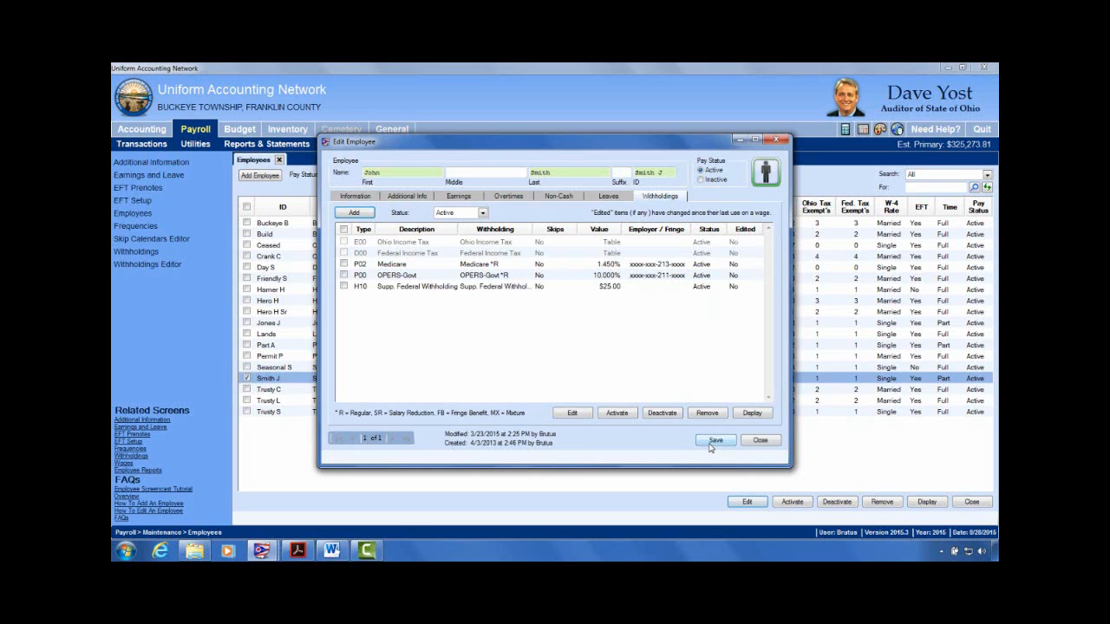
left_click(763, 440)
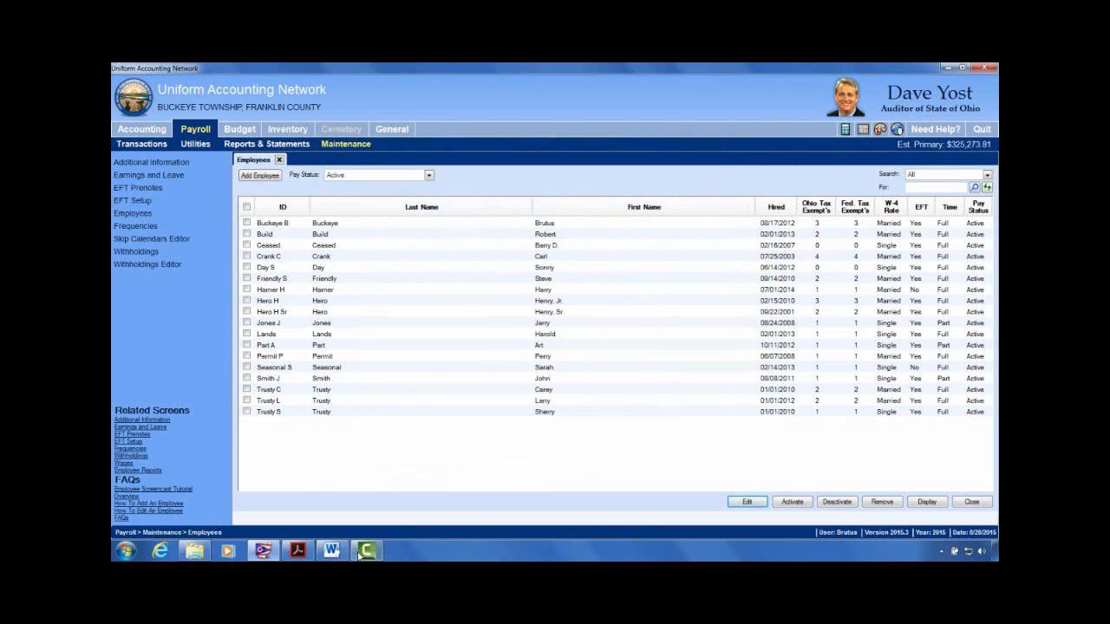
left_click(336, 555)
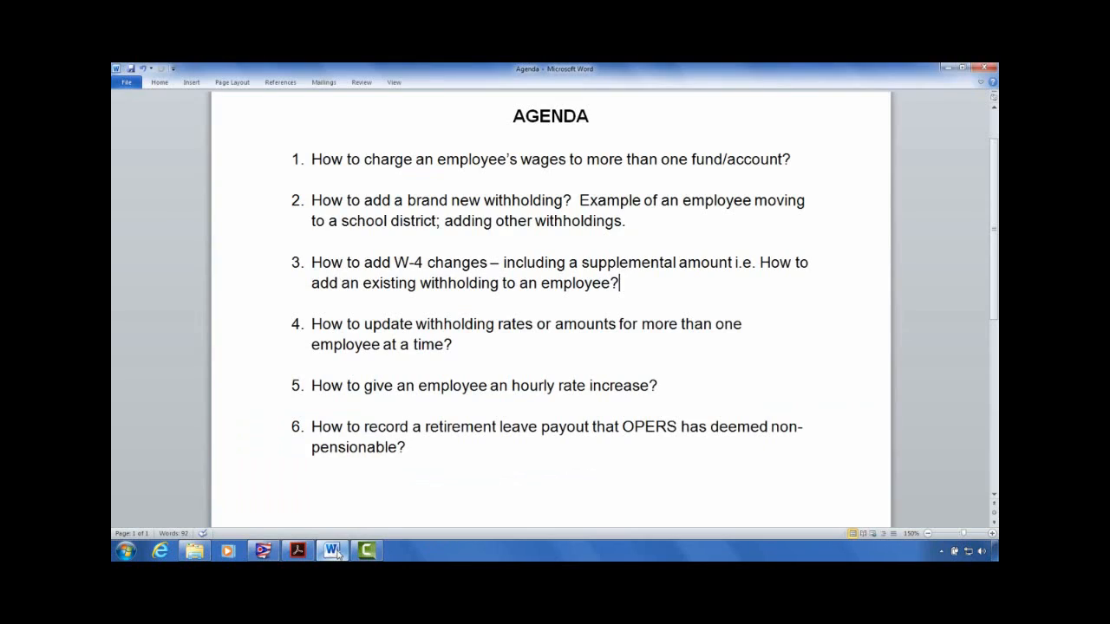
left_click(474, 342)
left_click(947, 68)
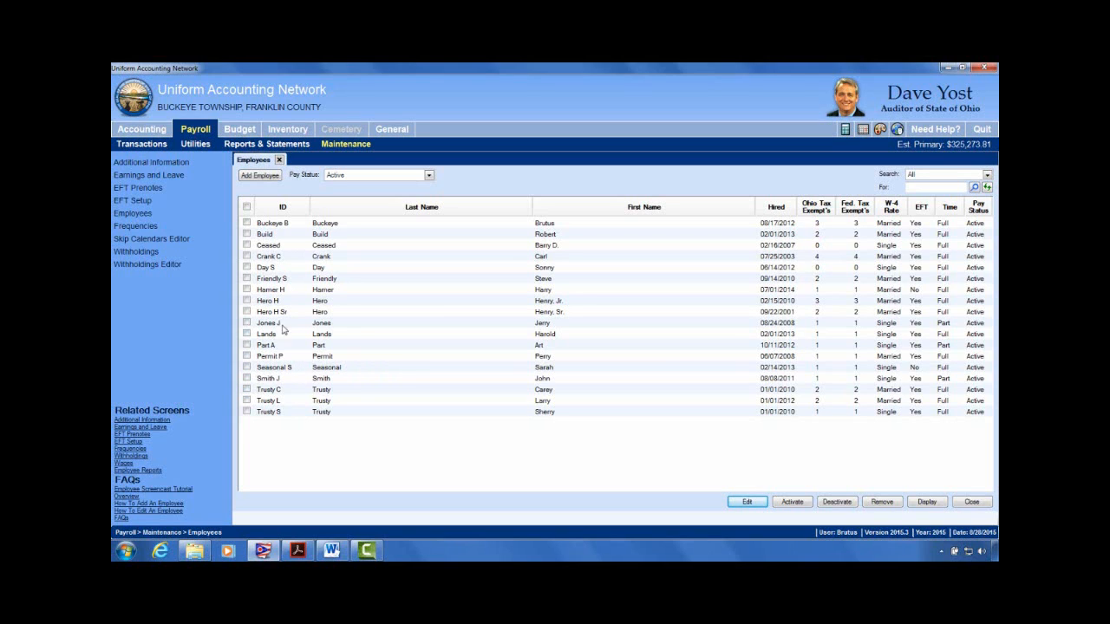
left_click(247, 278)
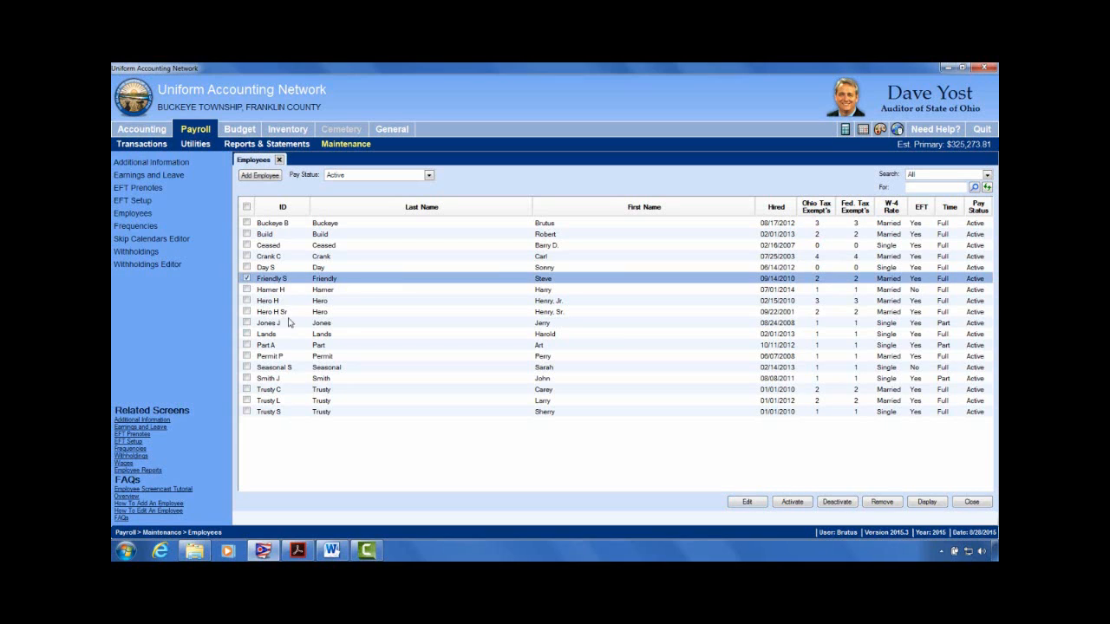
left_click(751, 502)
left_click(760, 528)
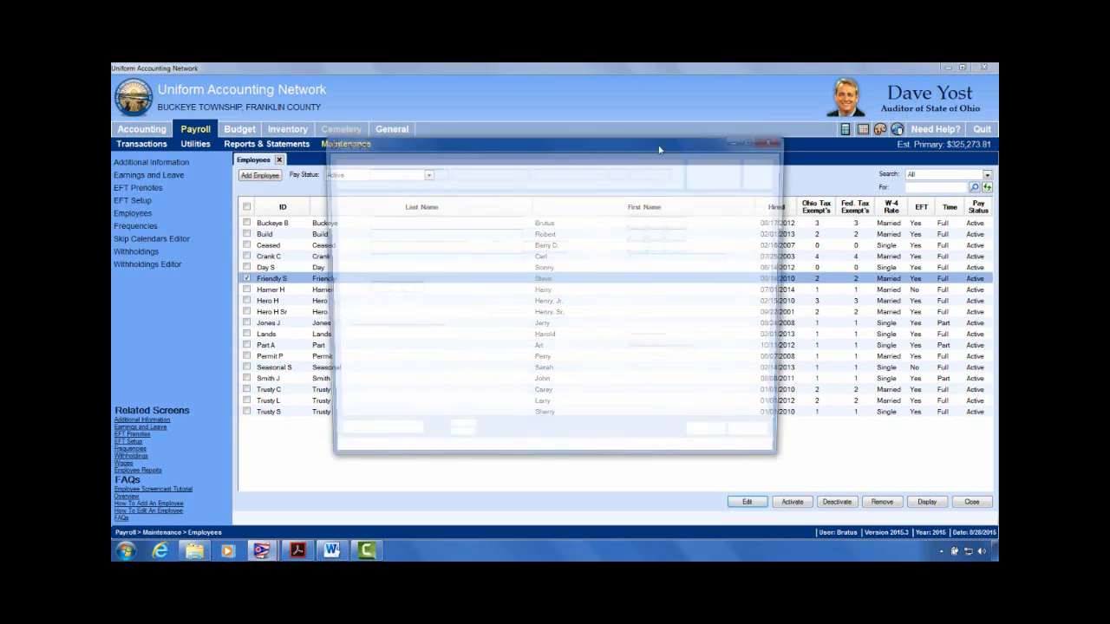
left_click(660, 196)
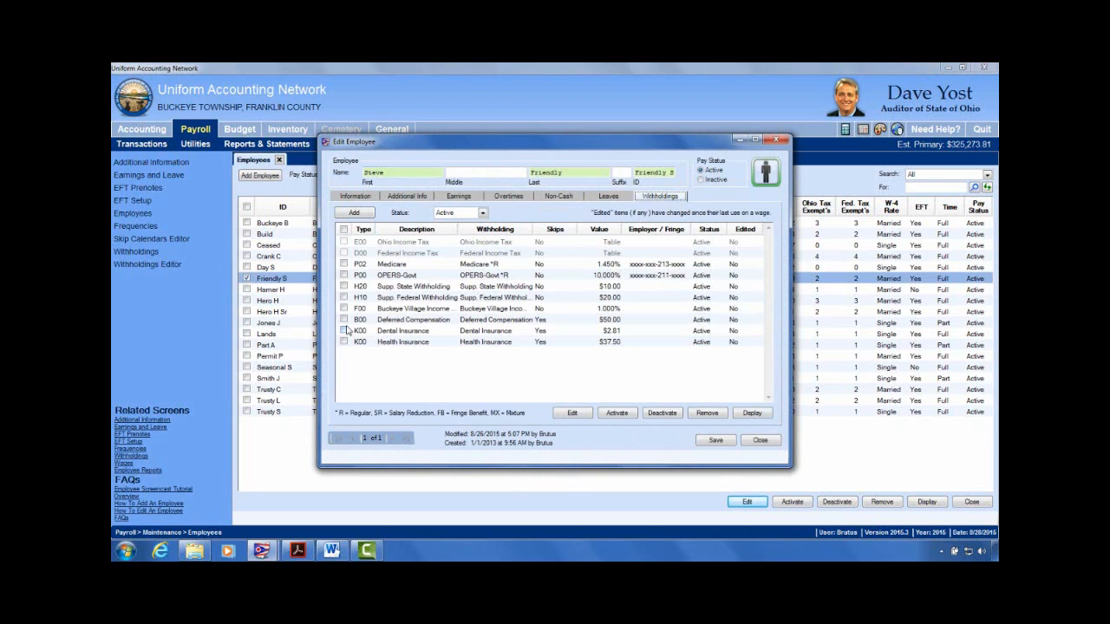
left_click(344, 342)
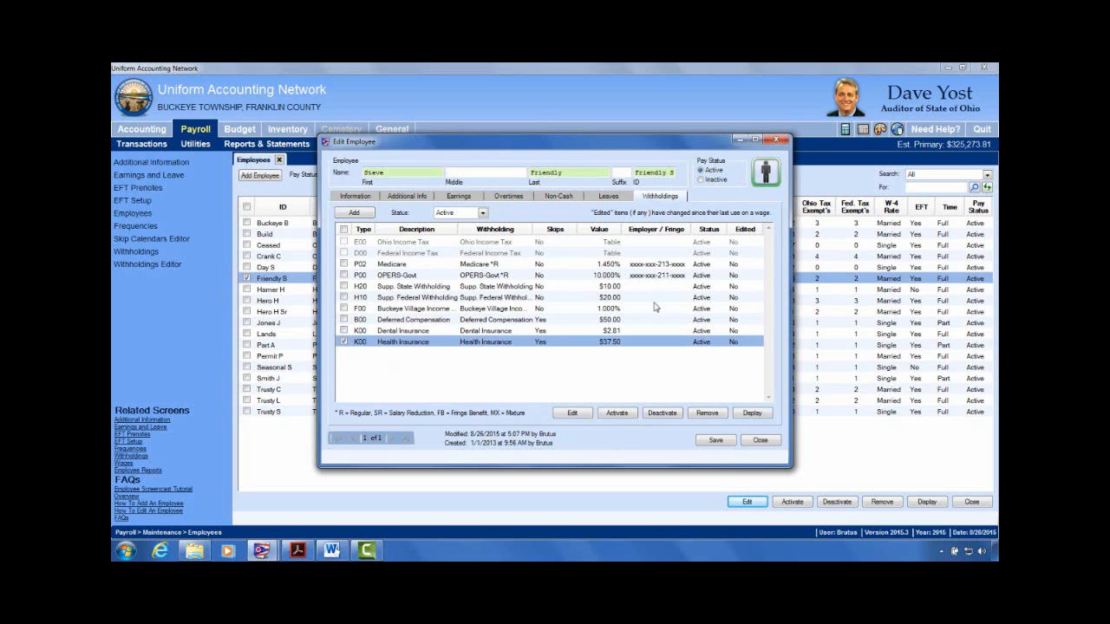
Step: Change the Health Insurance amount to 40.00 and save it without skipping pay periods
left_click(579, 412)
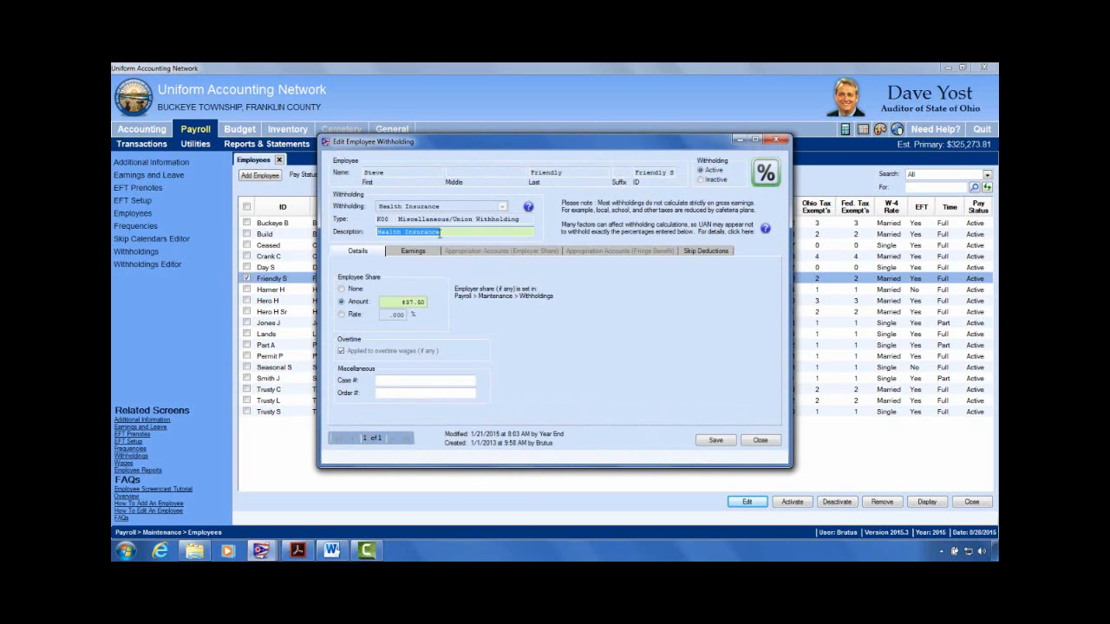
key("Tab")
key("Tab")
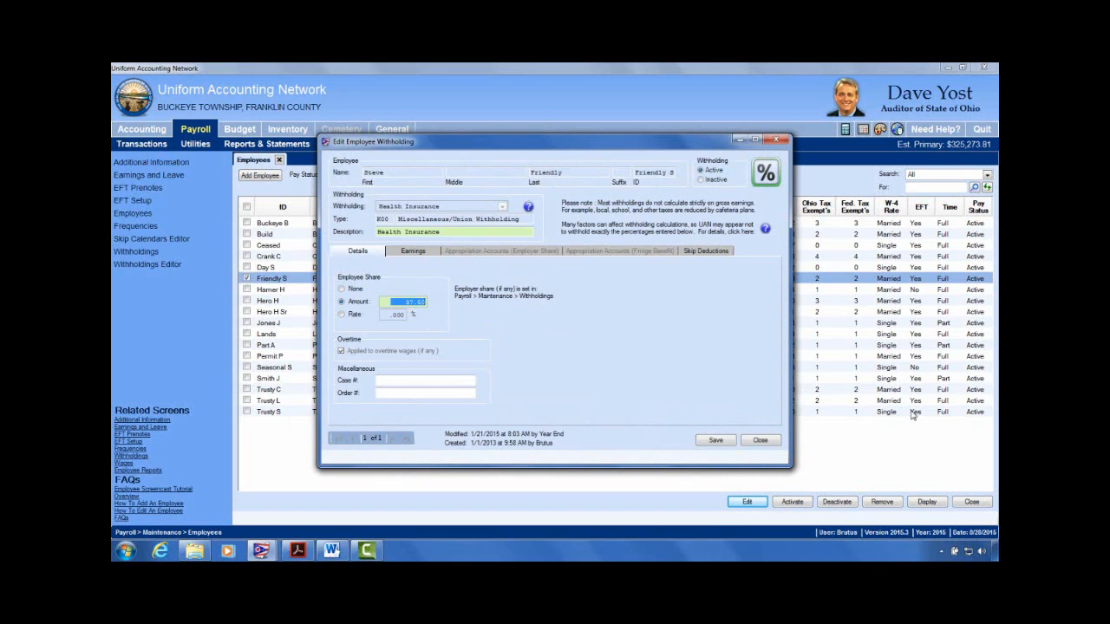
type("40.00")
left_click(718, 441)
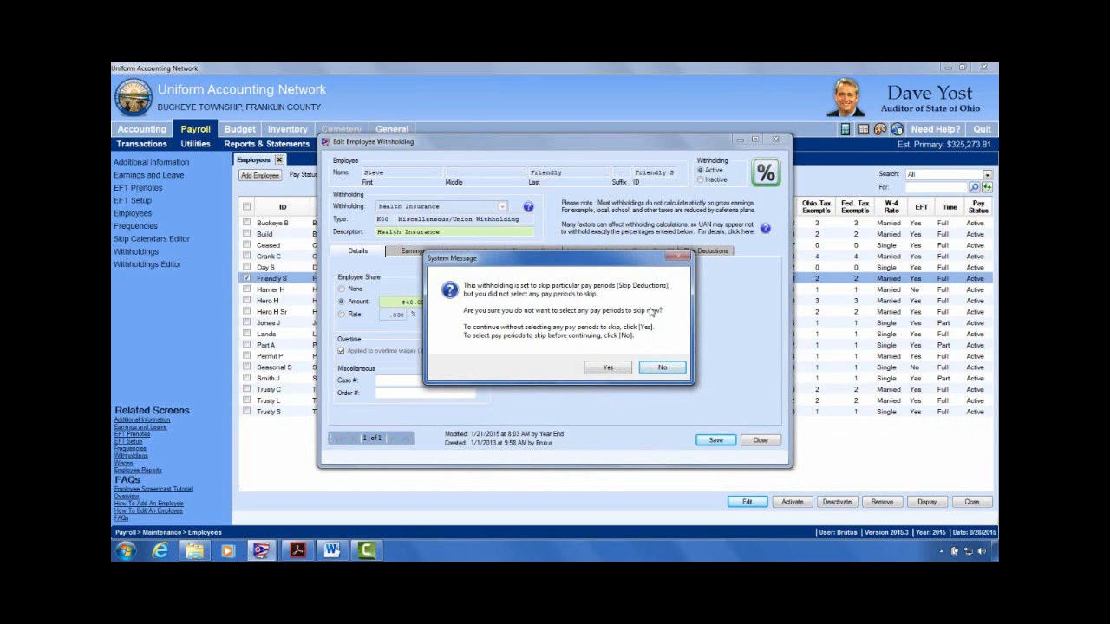
left_click(610, 370)
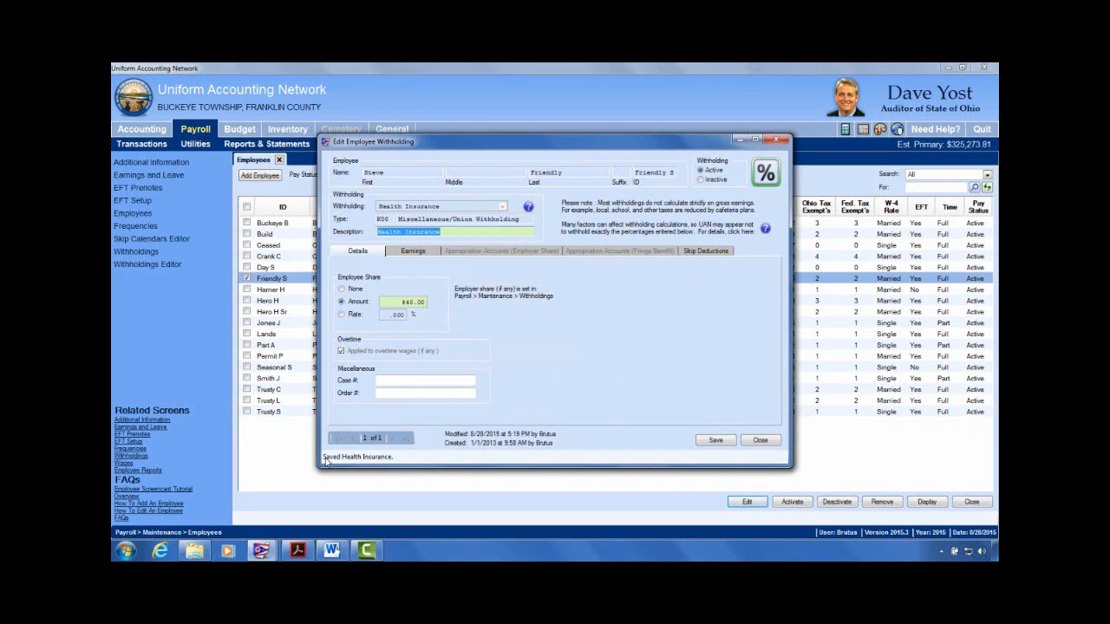
left_click(760, 440)
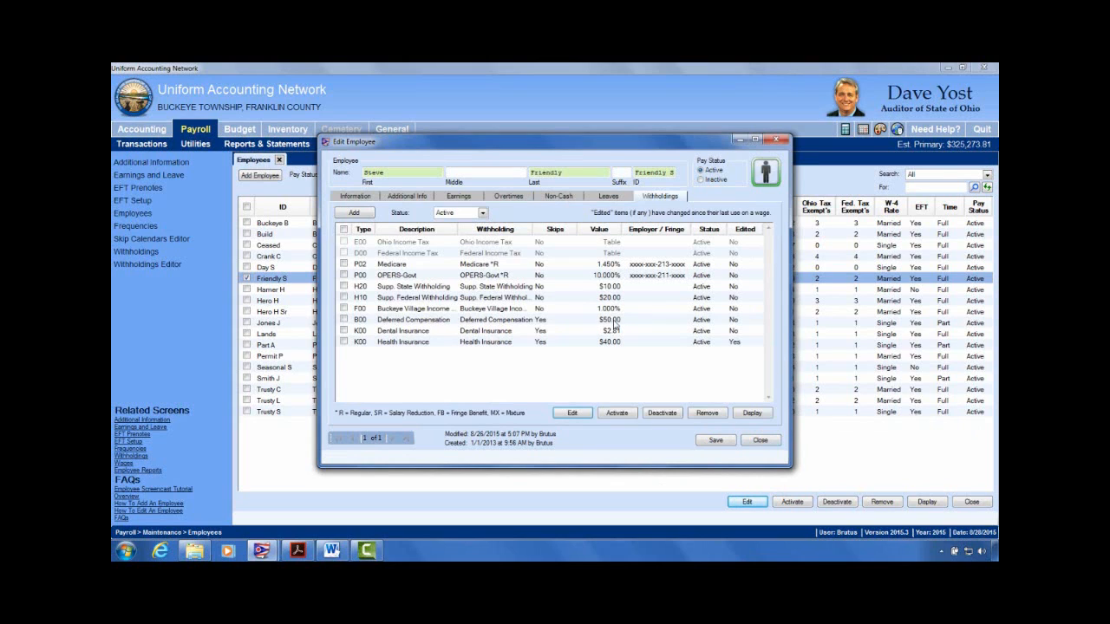
Step: Close the Edit Employee record and the Employees list
left_click(345, 342)
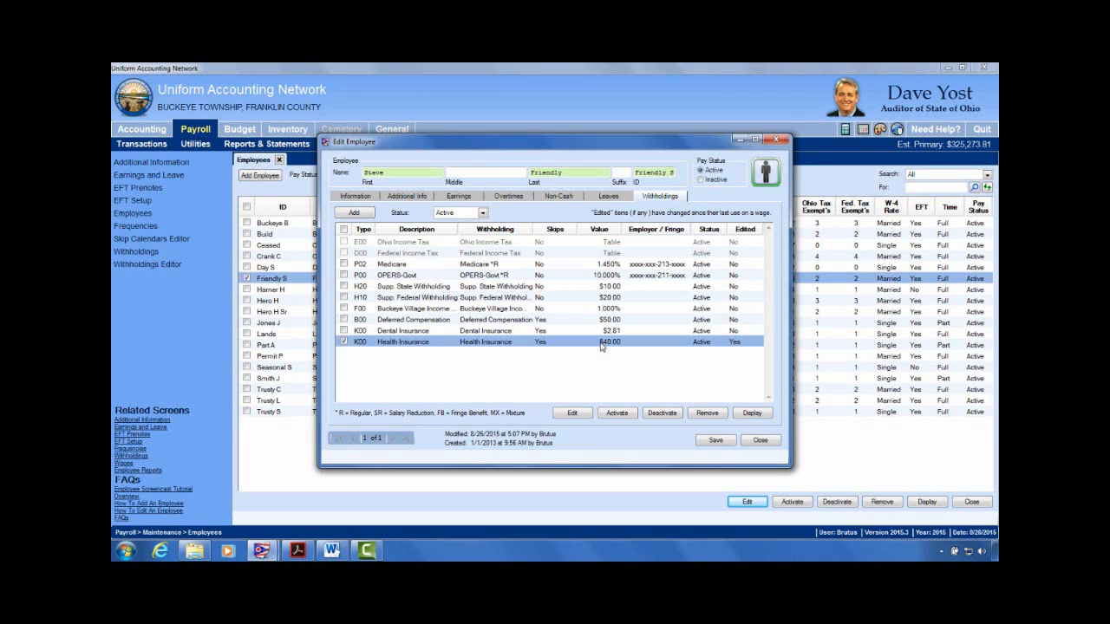
left_click(778, 140)
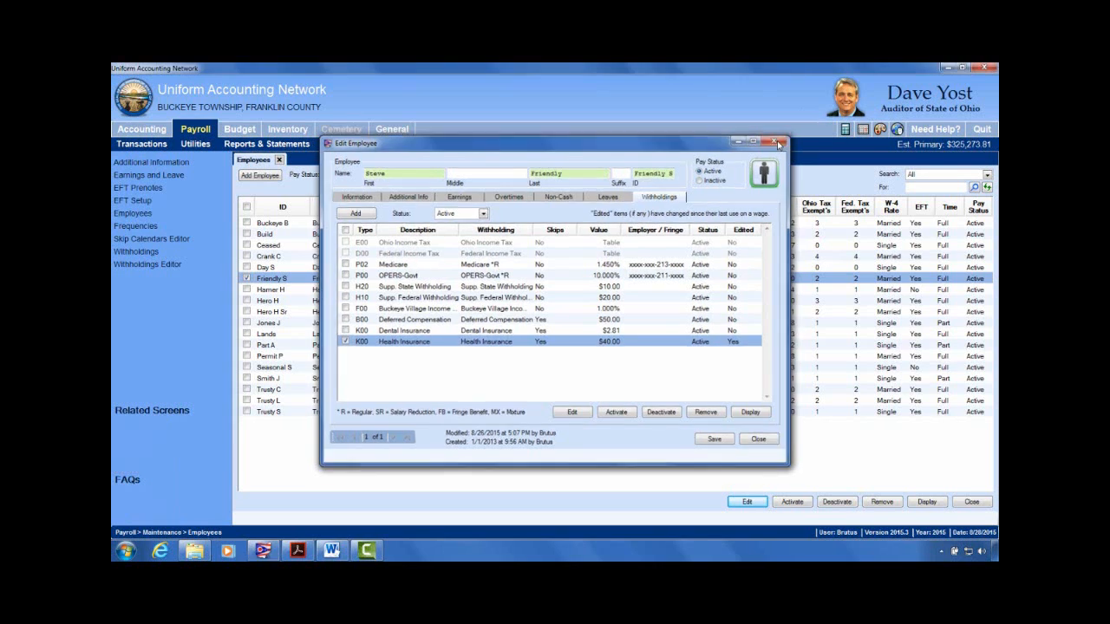
left_click(279, 162)
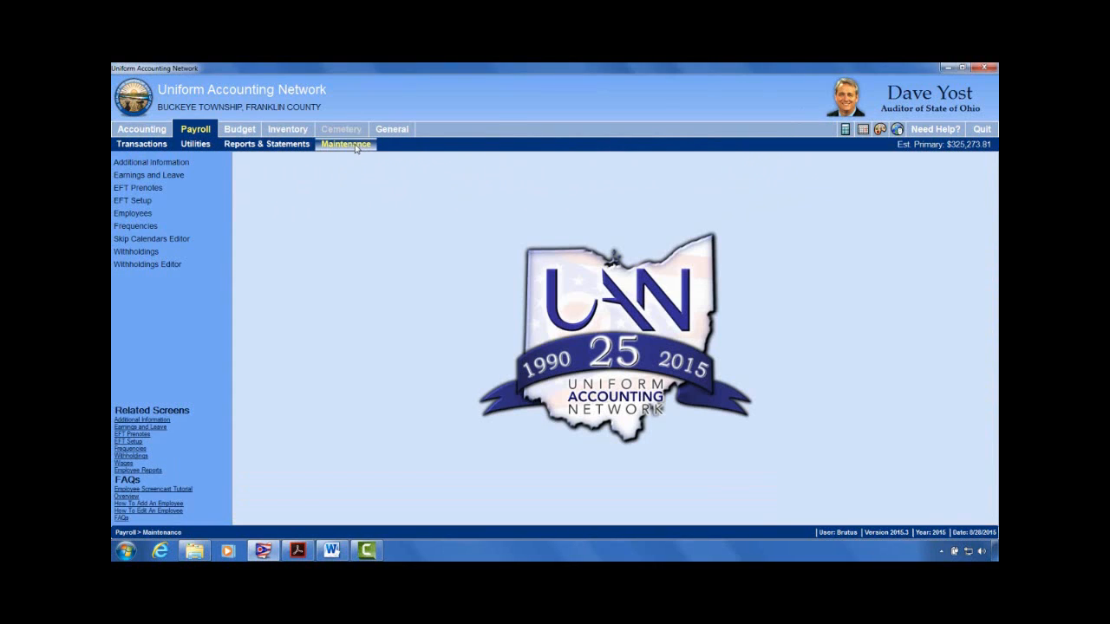
Step: Open Maintenance > Withholdings Editor and load the Health Insurance (K00) withholding
left_click(173, 265)
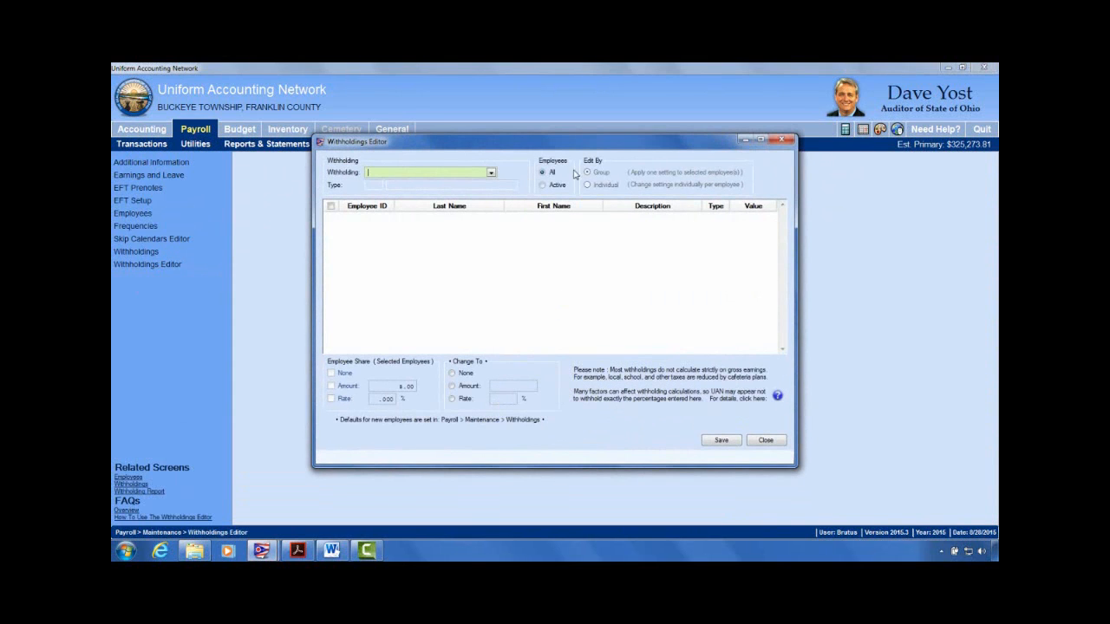
left_click_drag(604, 145, 634, 113)
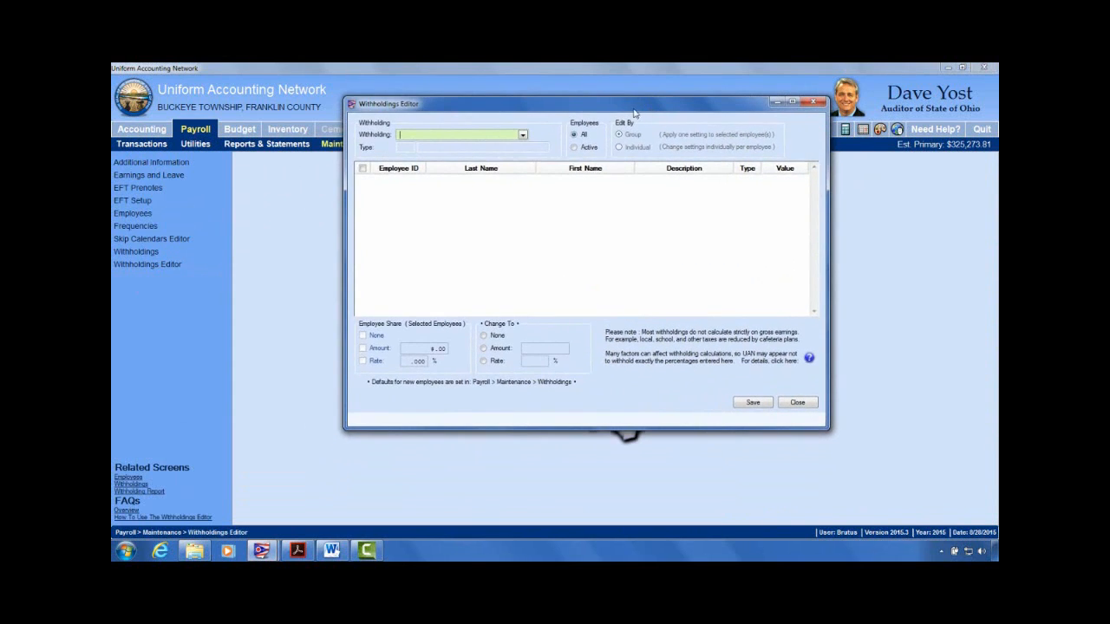
left_click(522, 137)
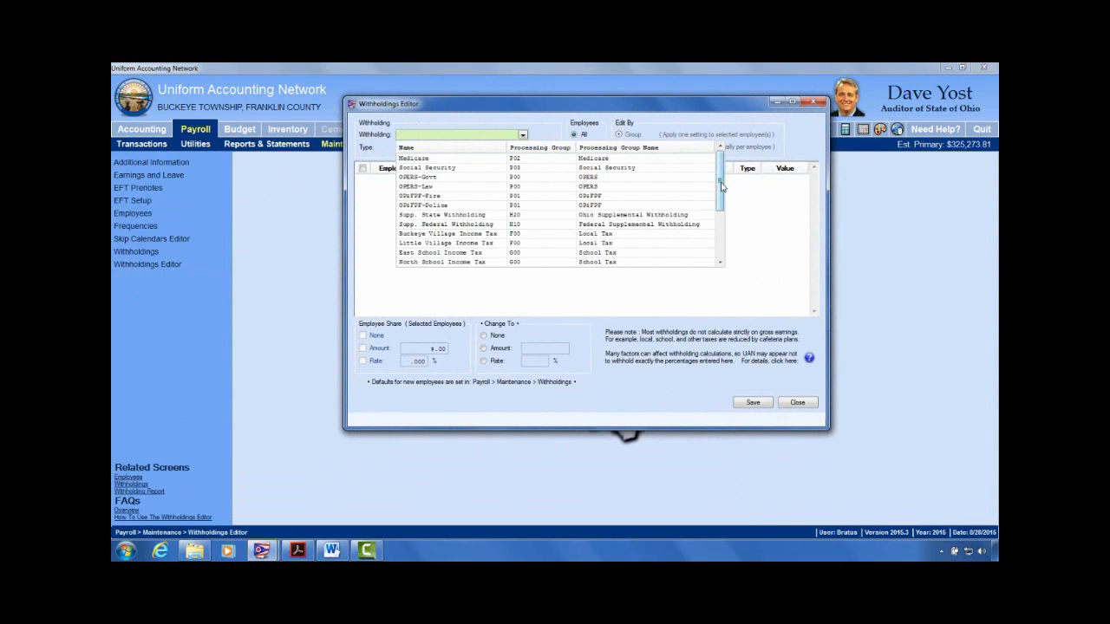
left_click_drag(721, 184, 724, 238)
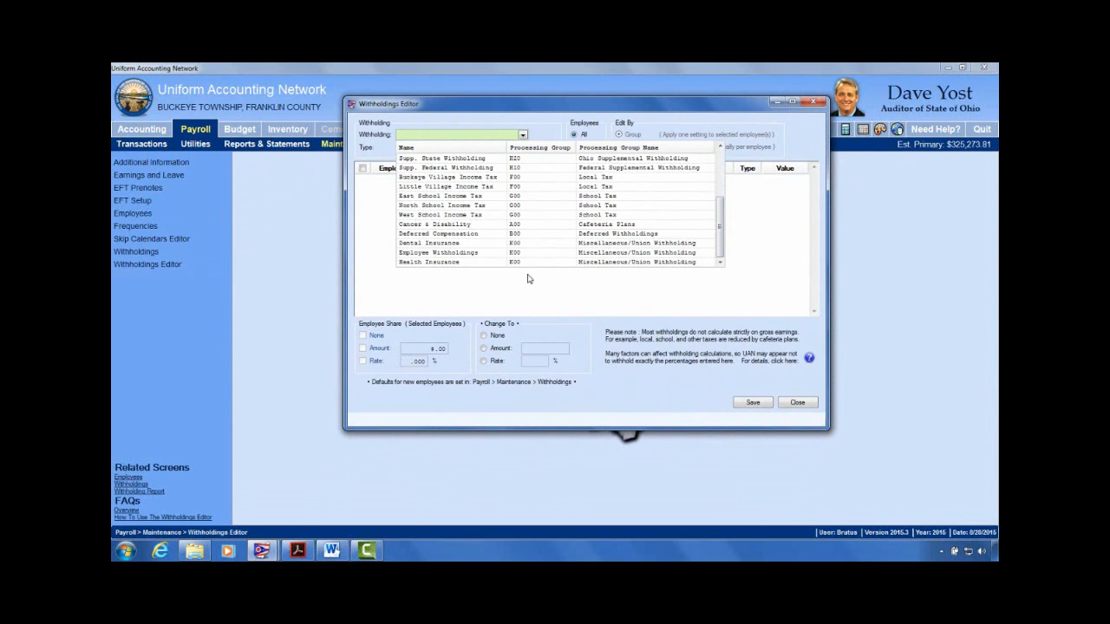
left_click(437, 262)
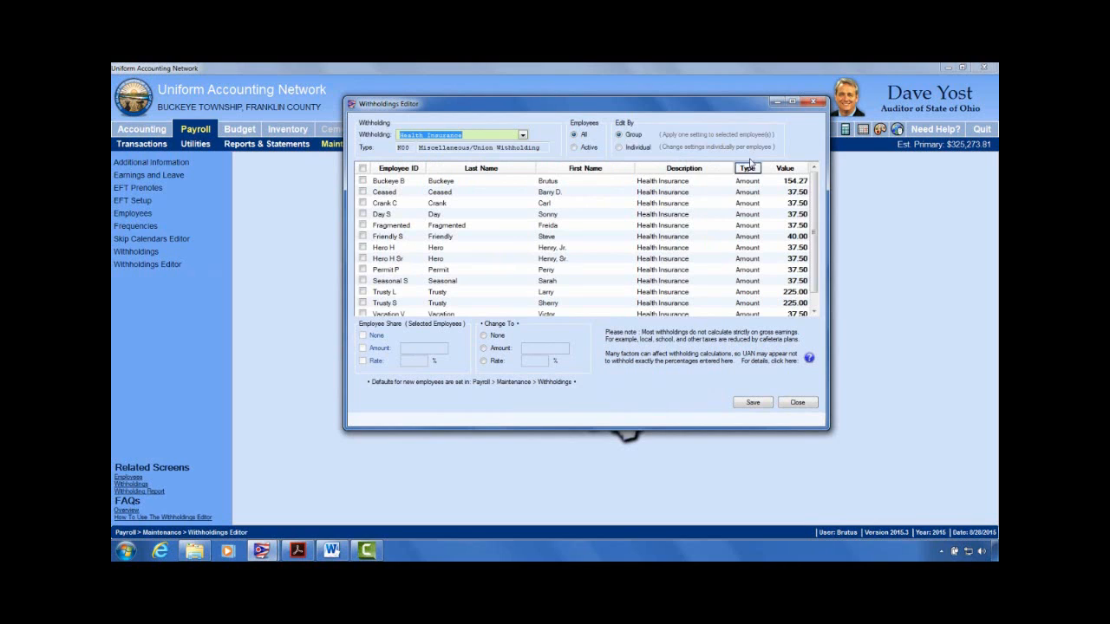
Step: Maximize the Withholdings Editor window
left_click(791, 102)
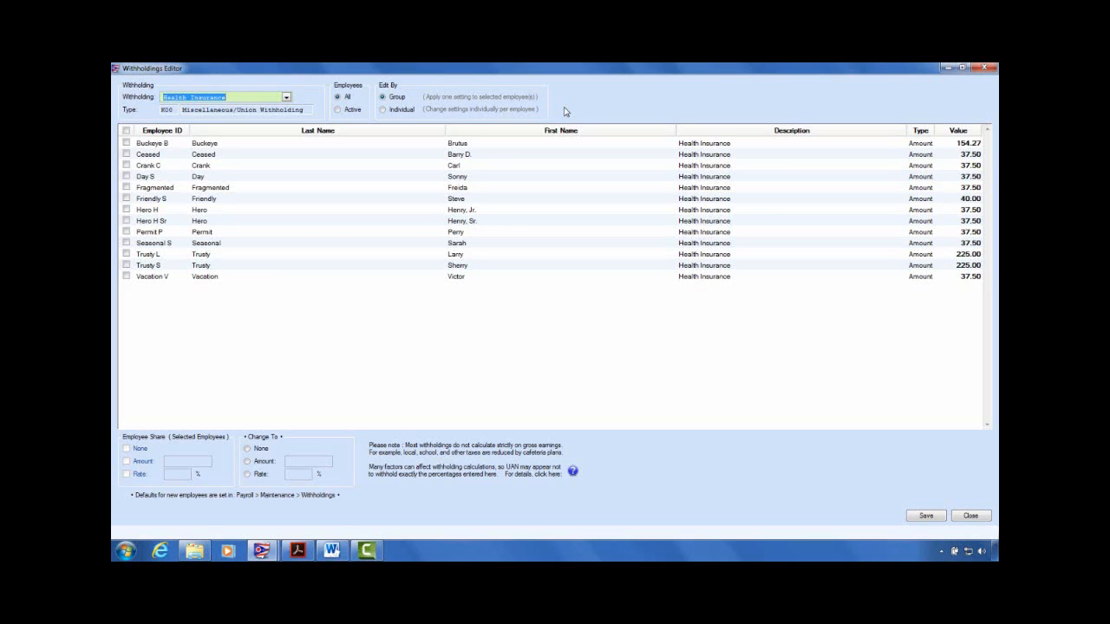
Step: Sort the Health Insurance rows by Value so the nine 37.50 amounts are grouped together
left_click(383, 110)
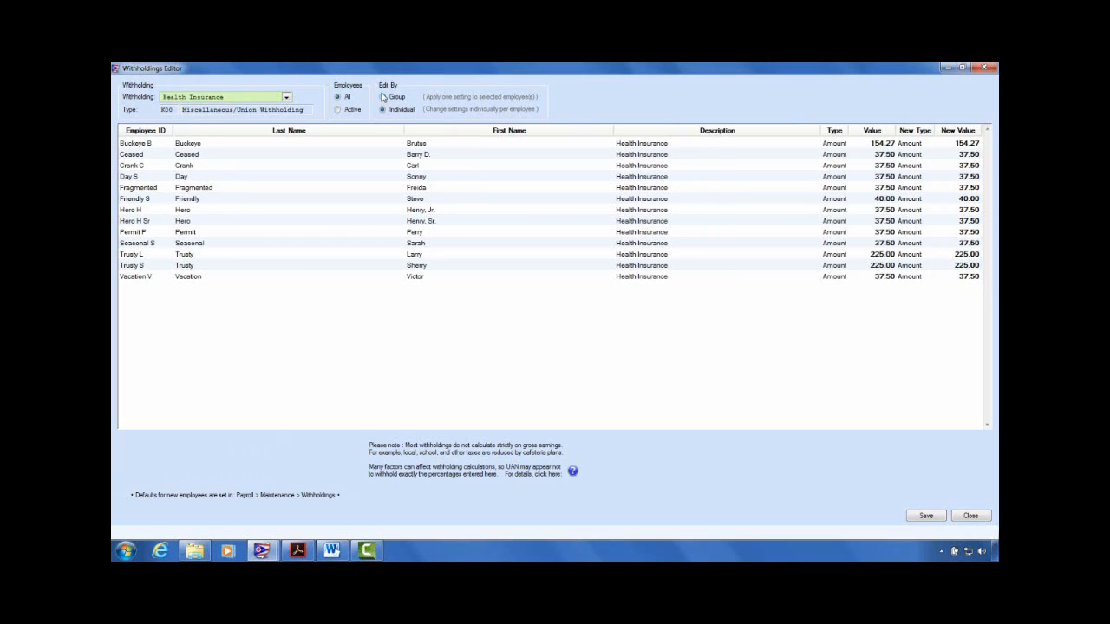
left_click(383, 97)
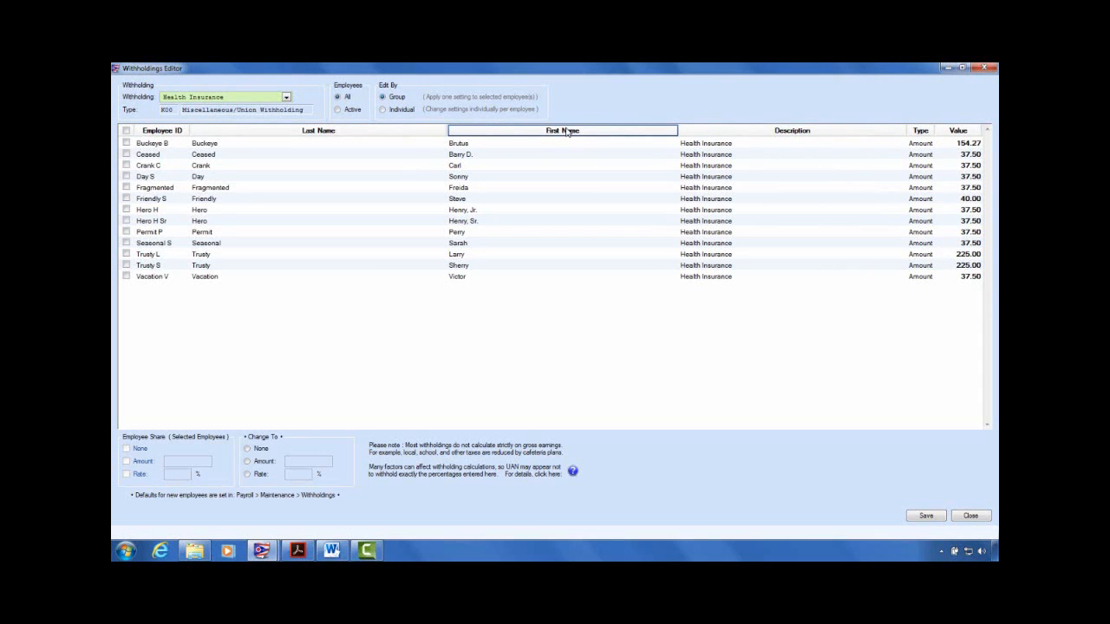
left_click(961, 135)
left_click(962, 135)
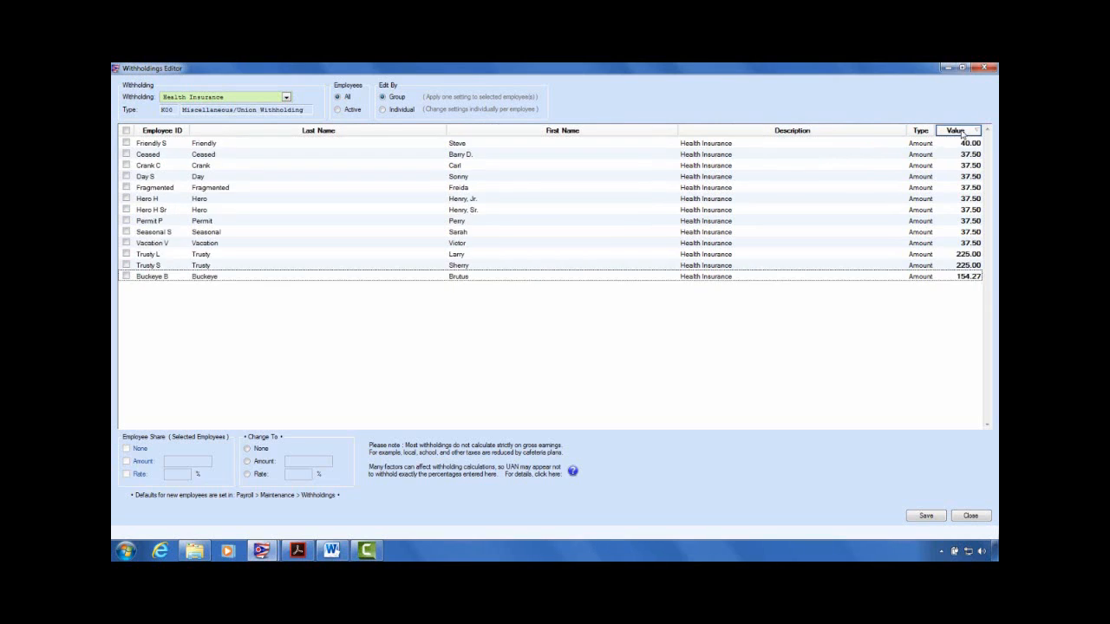
left_click(961, 135)
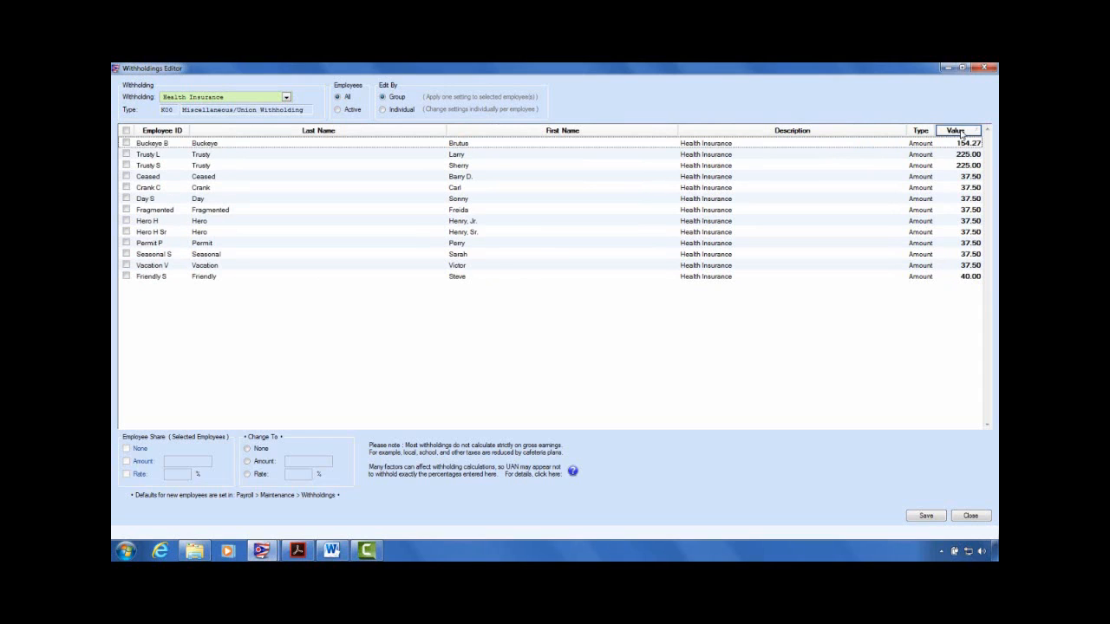
left_click(961, 134)
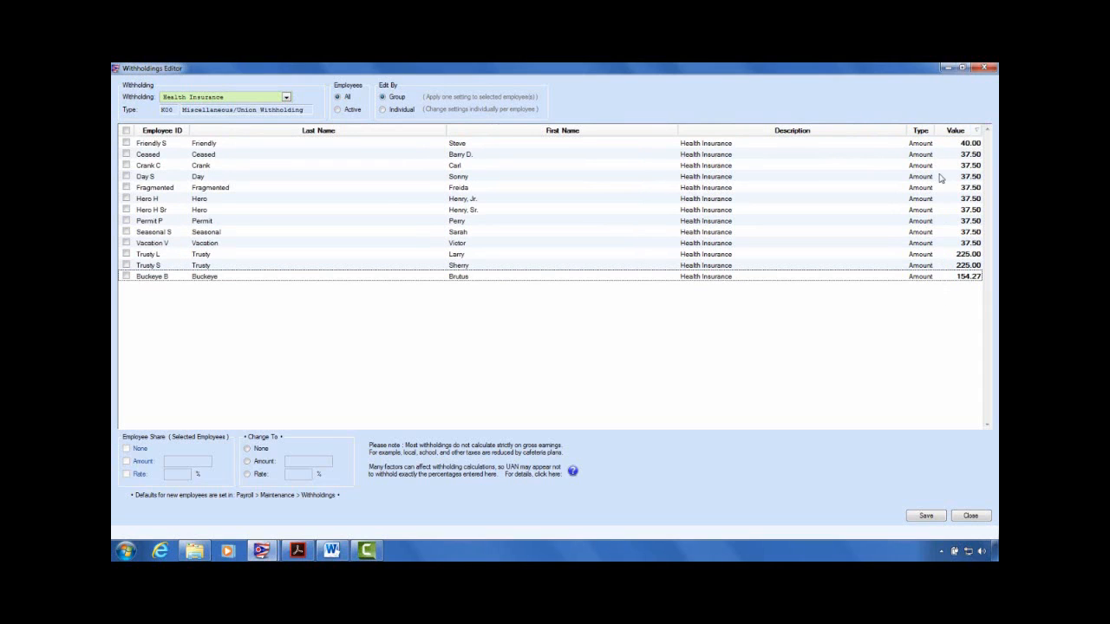
left_click(958, 134)
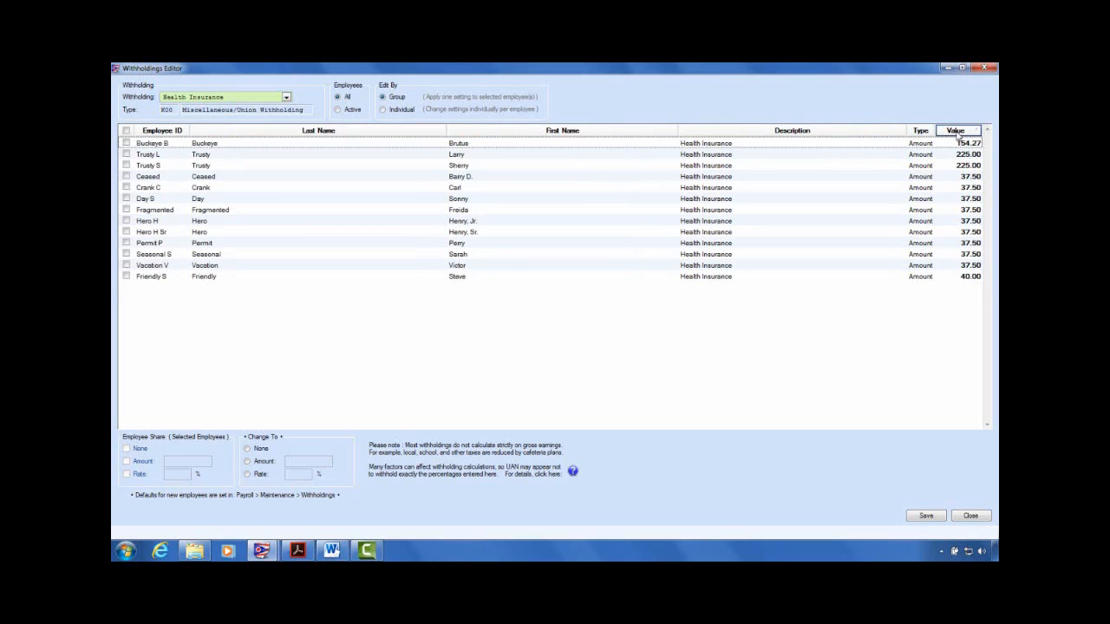
left_click(957, 135)
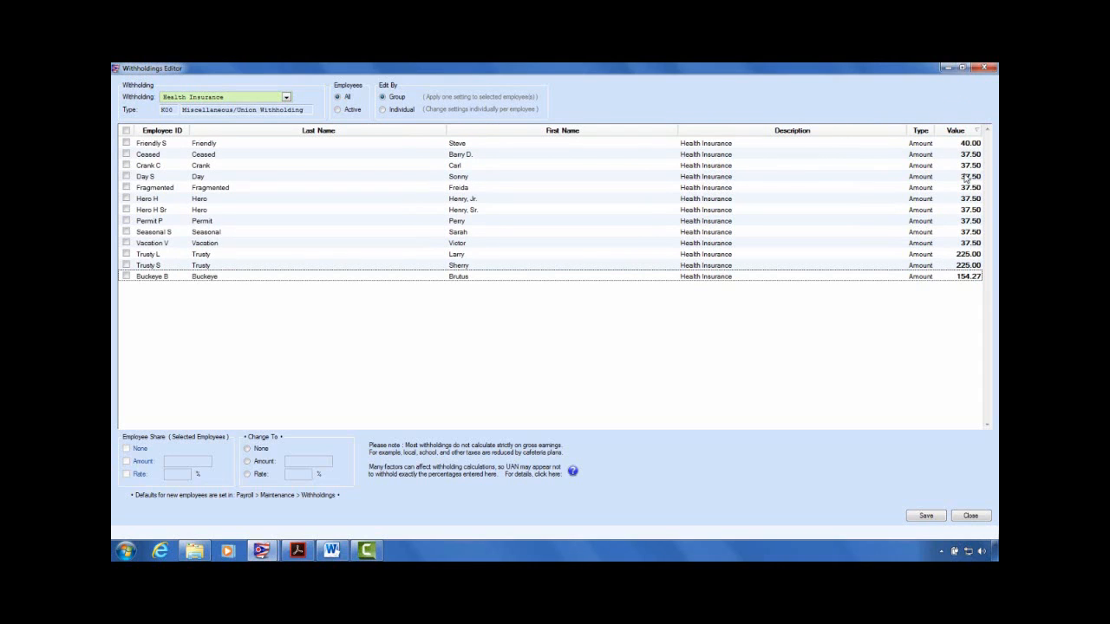
left_click(975, 158)
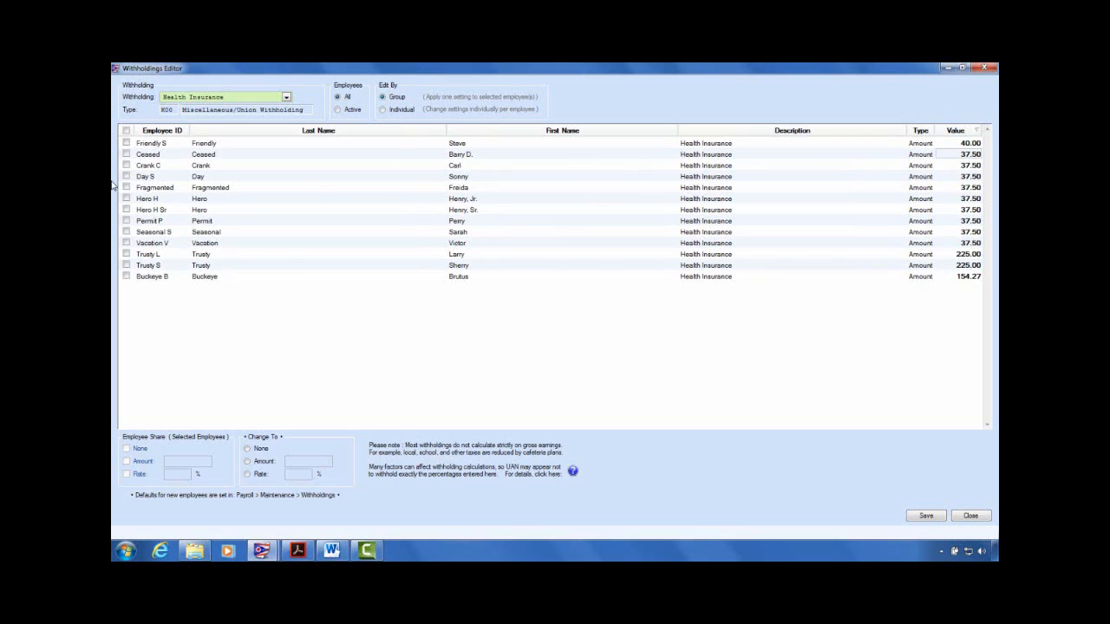
left_click(972, 245)
Step: Change all nine 37.50 Health Insurance amounts to 40.00 and save
left_click(125, 154)
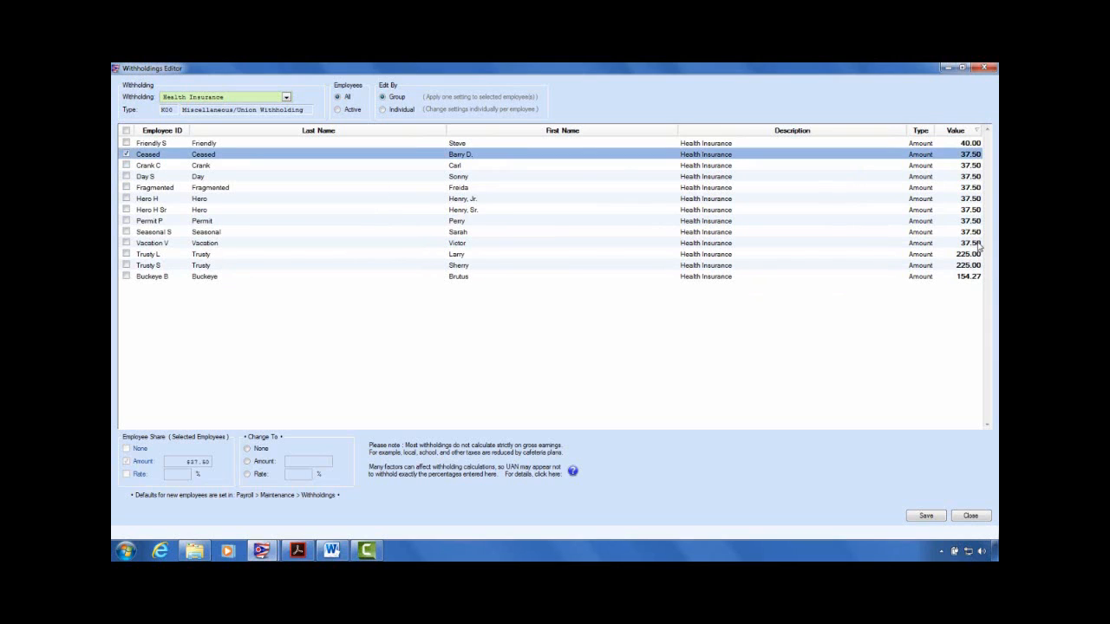
left_click(126, 254)
left_click(126, 254)
left_click(127, 243)
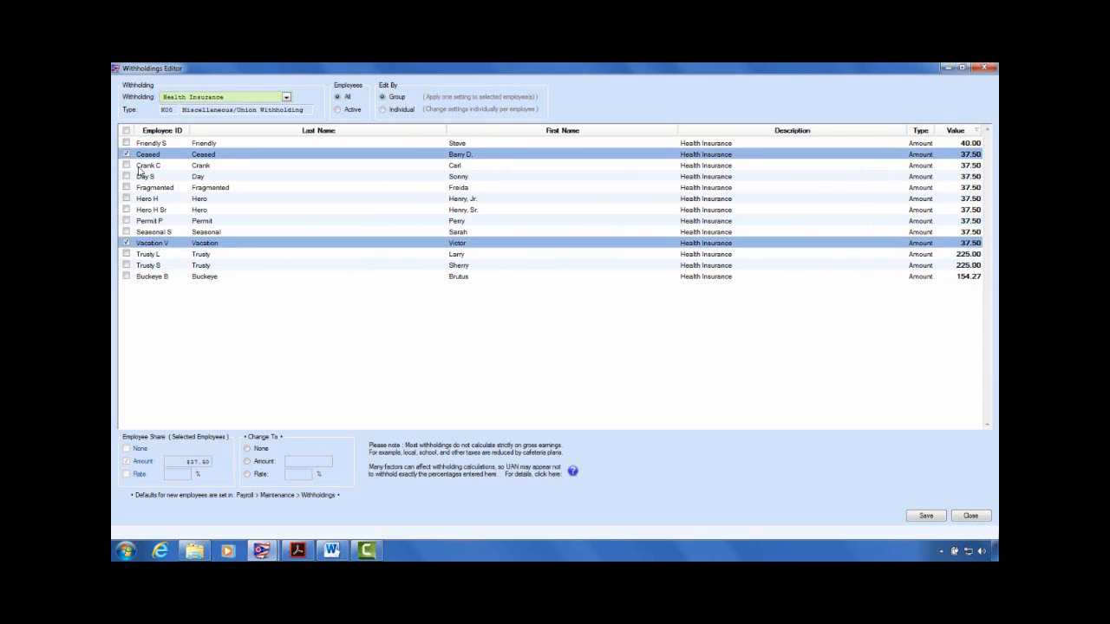
right_click(263, 194)
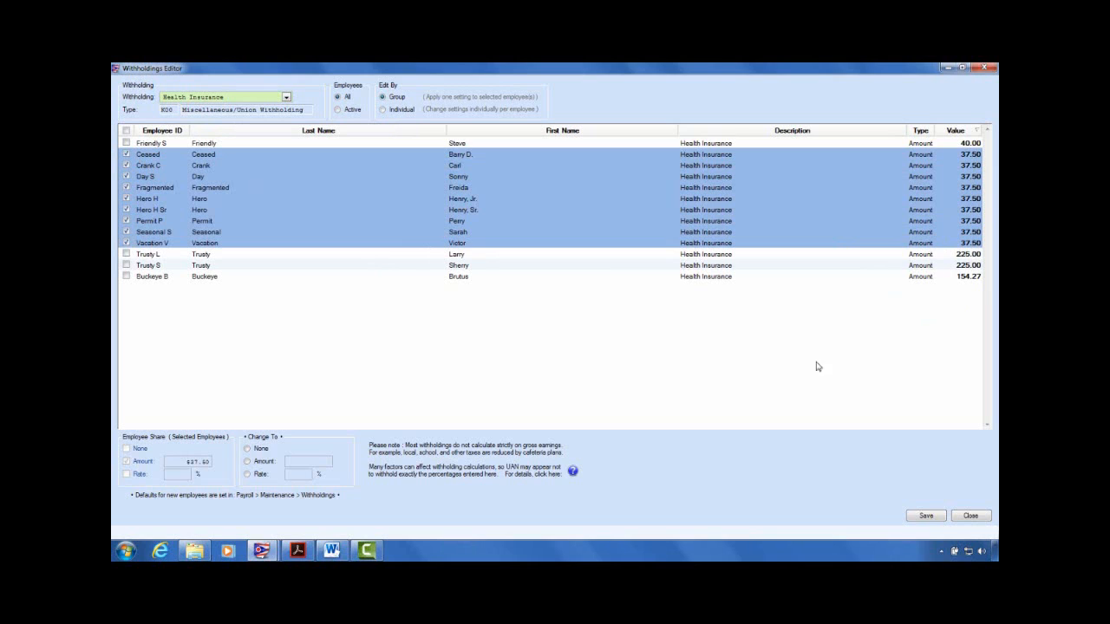
left_click(248, 462)
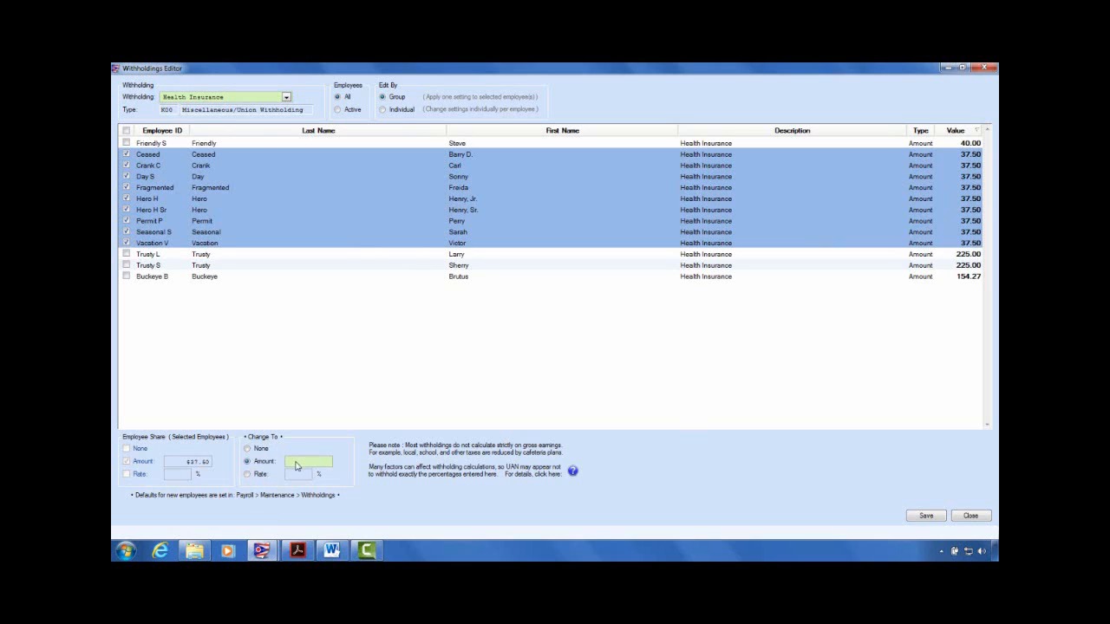
type("40.00")
left_click(926, 518)
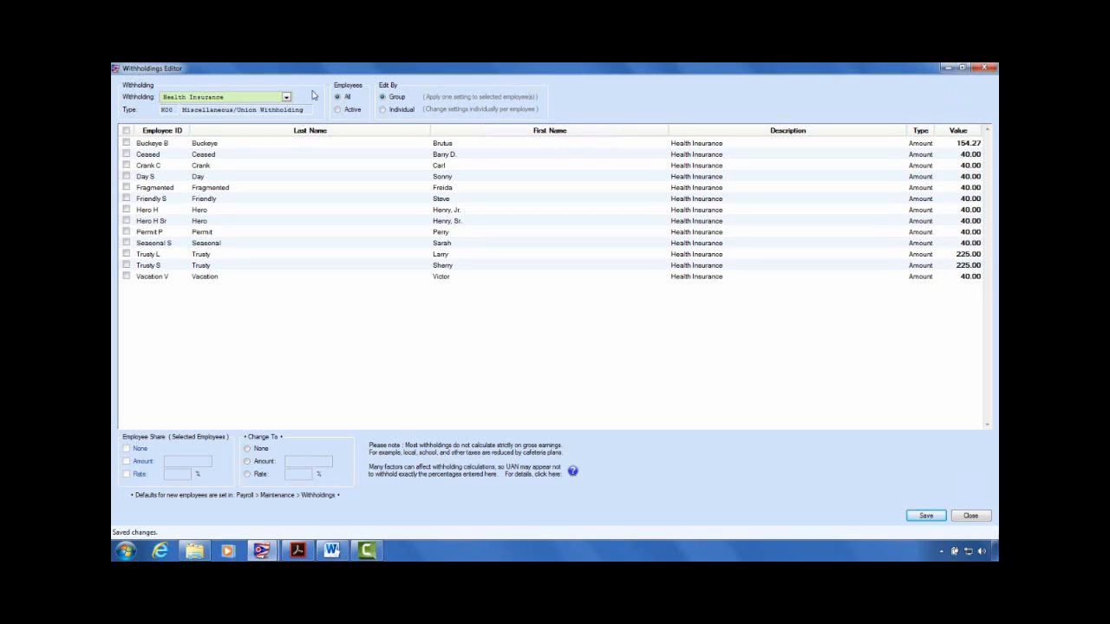
Step: Switch to individual editing, sort by New Value, and give the first employee 160.00 Health Insurance
left_click(384, 110)
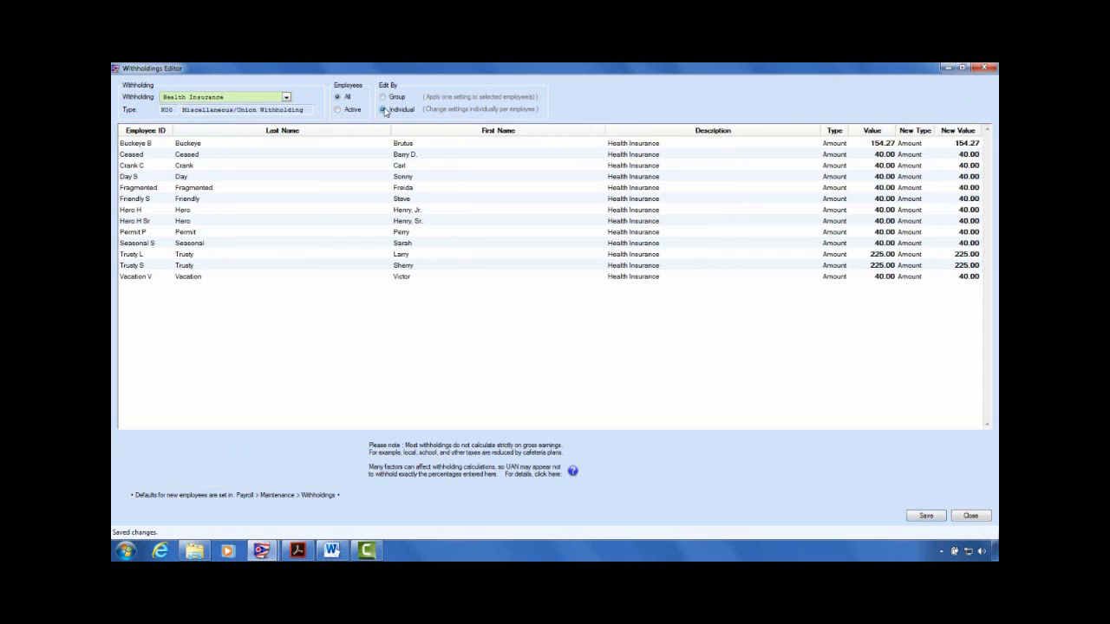
left_click(963, 130)
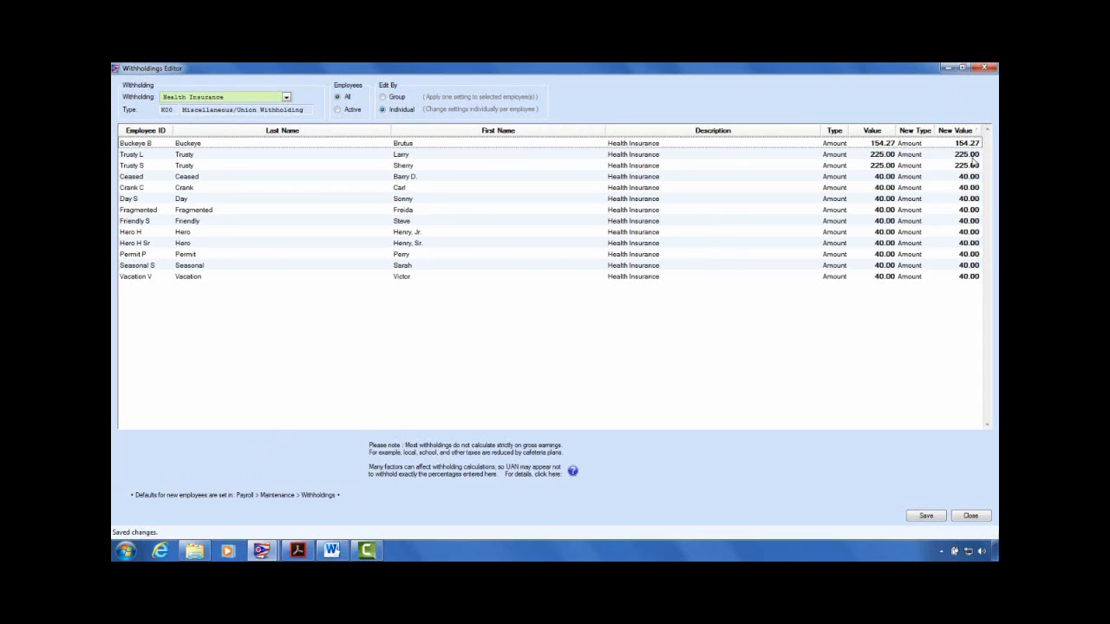
left_click(968, 143)
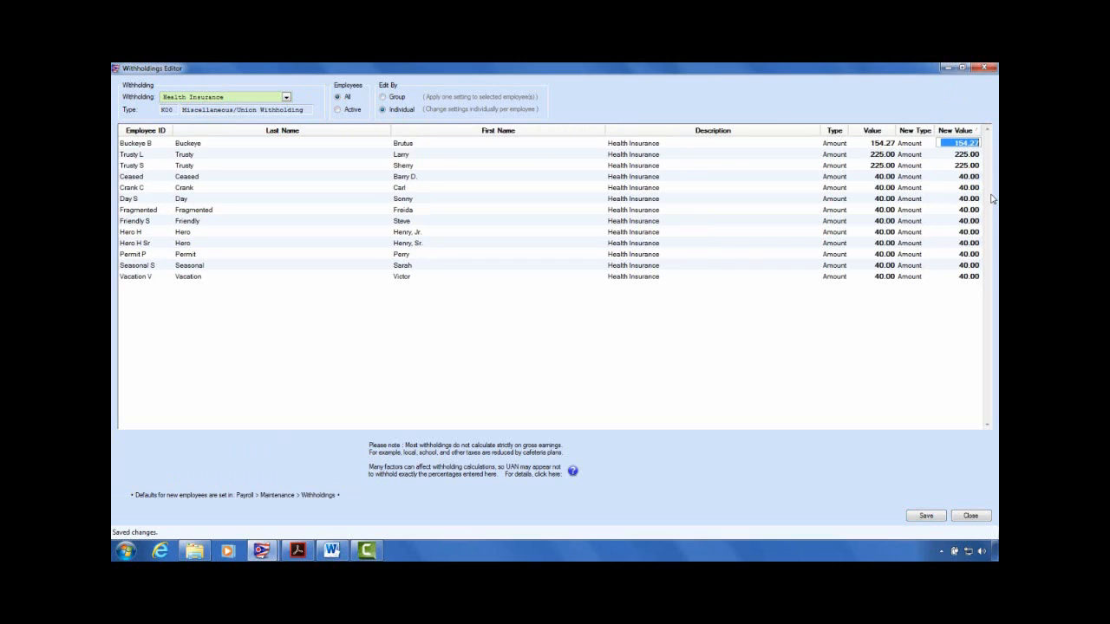
type("160.")
key("Return")
Step: Enter 250.00 for the remaining employees, save the amounts, and close the Withholdings Editor
type("250.")
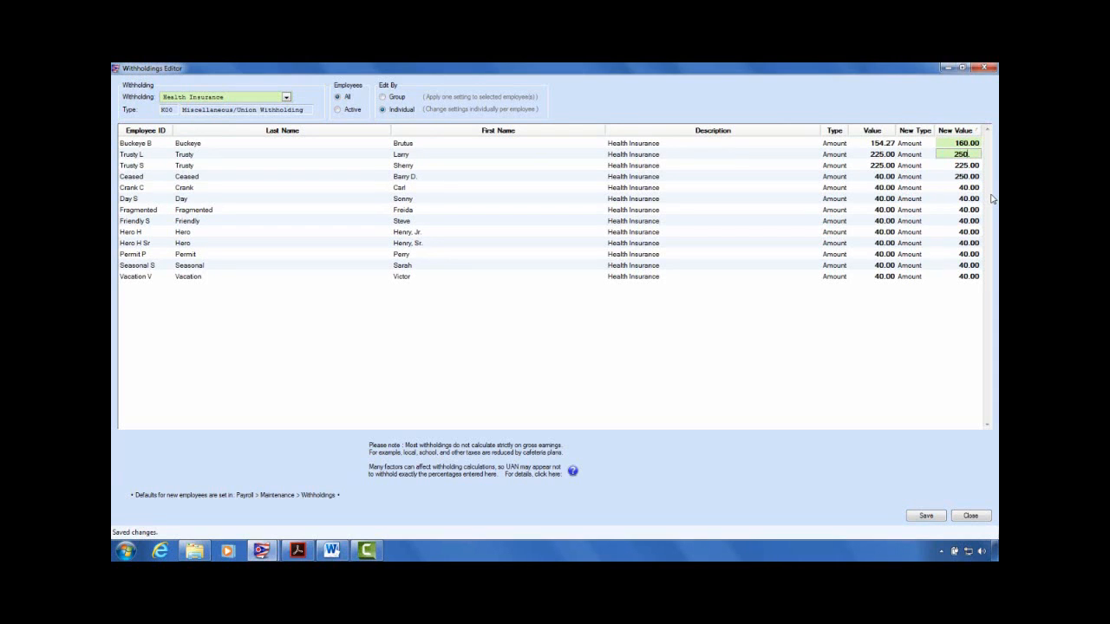
key("Return")
type("250.")
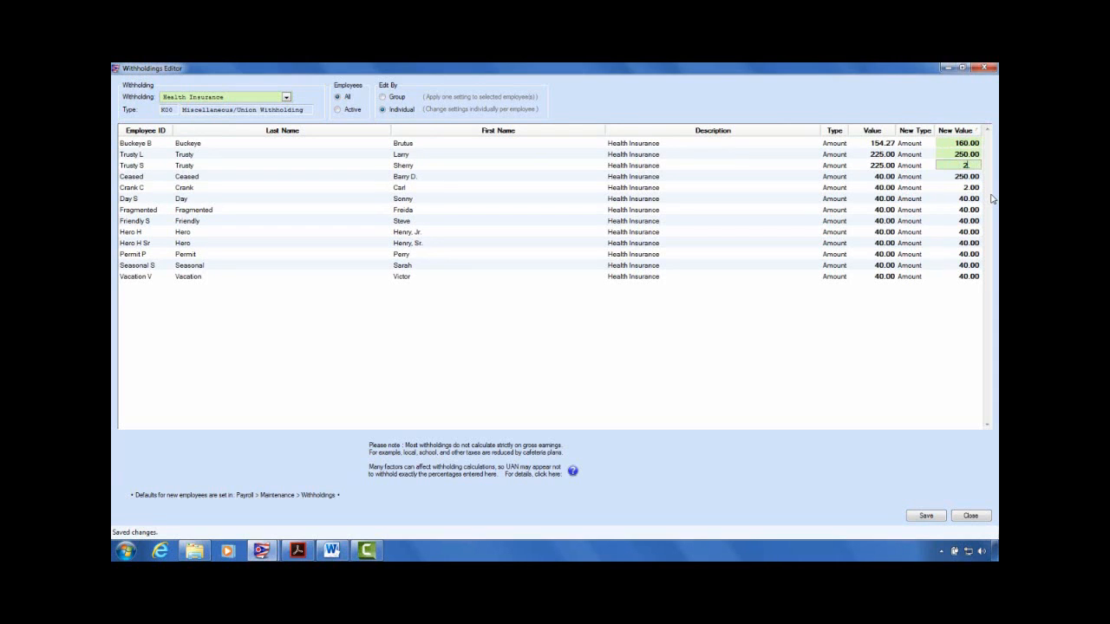
key("Return")
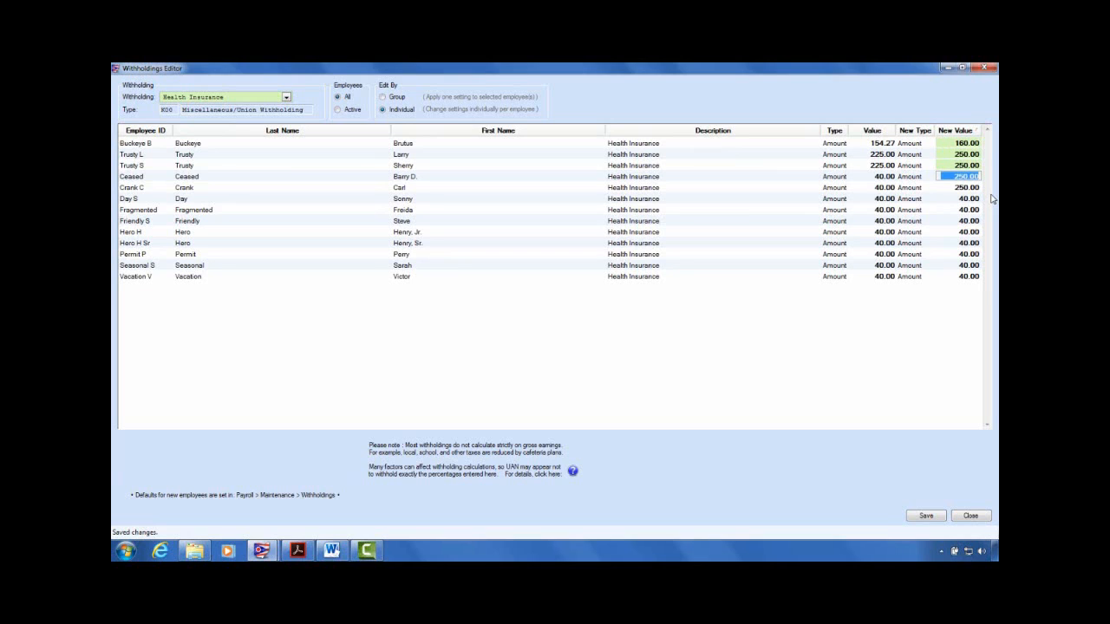
left_click(839, 254)
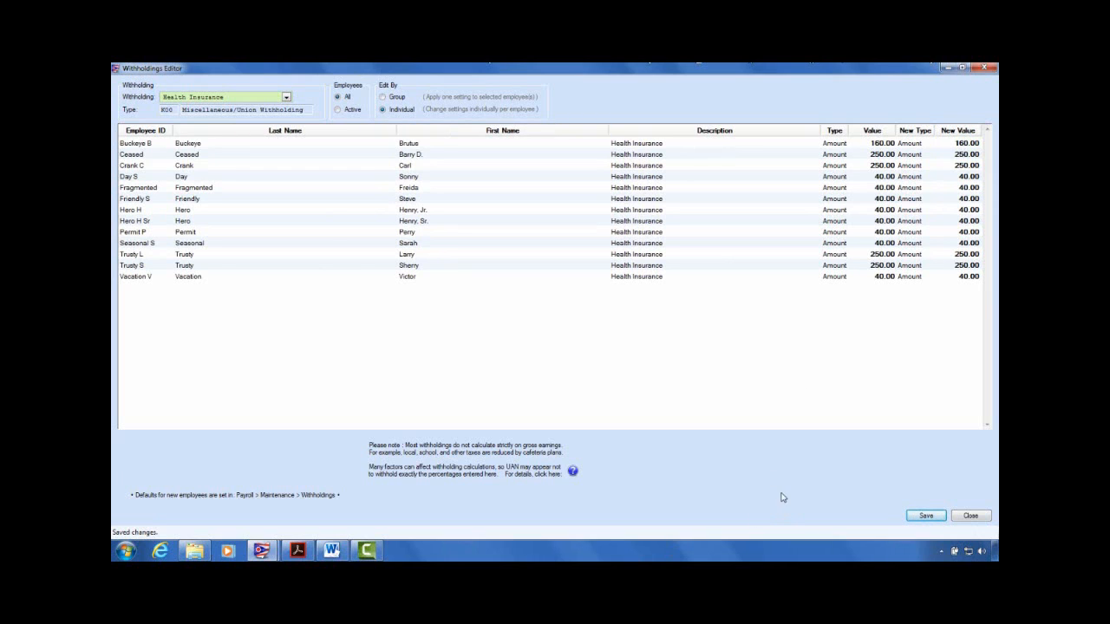
left_click(985, 518)
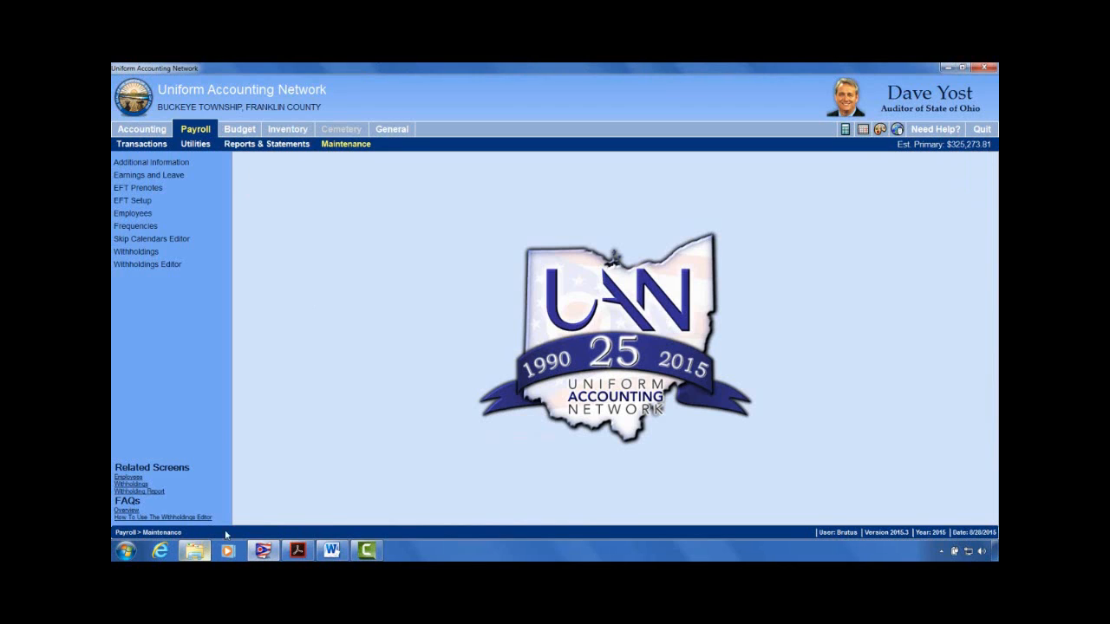
Step: Reopen the Withholdings Editor on Buckeye Village Income Tax, listing employees at the 1.000 rate
left_click(139, 265)
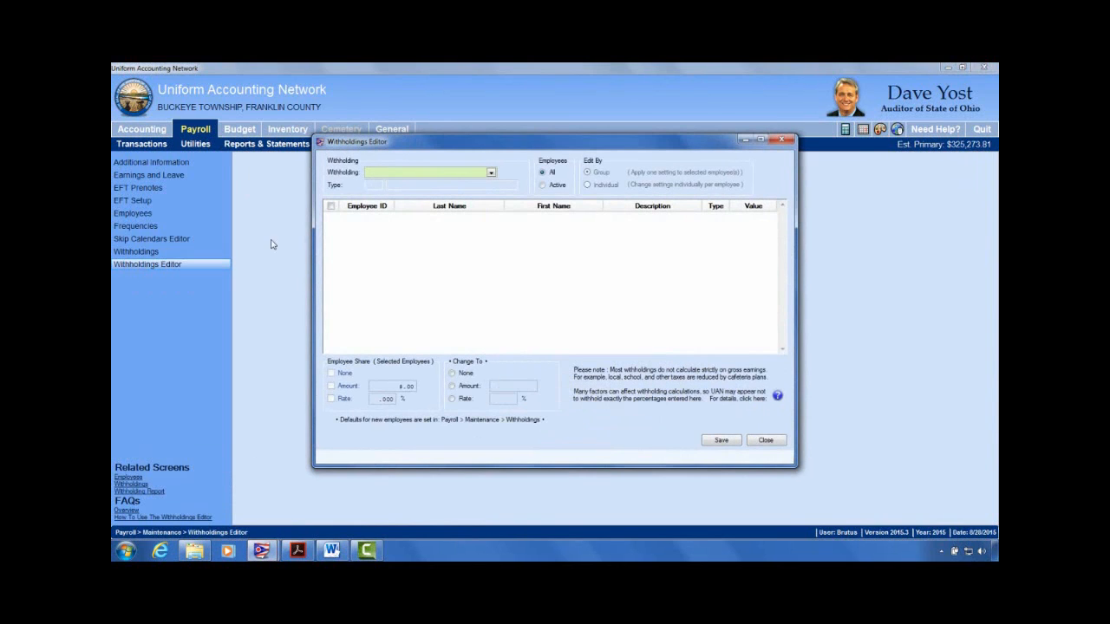
left_click(491, 172)
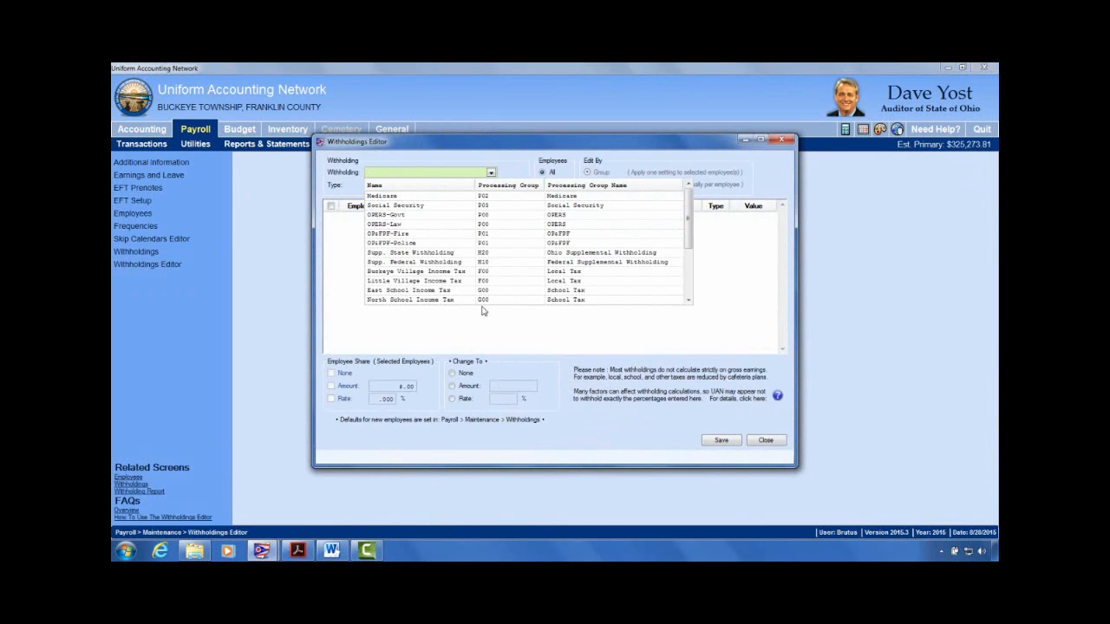
left_click(450, 272)
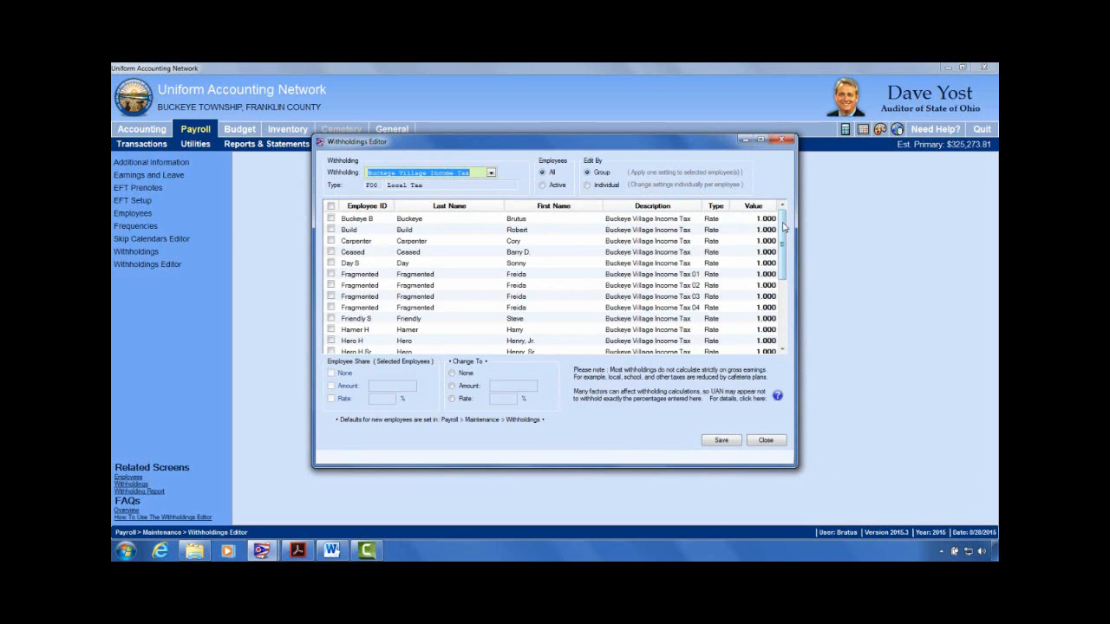
Step: Change Buckeye Village Income Tax to 1.250 for all employees at once, save, and close the editor
left_click_drag(784, 233, 803, 312)
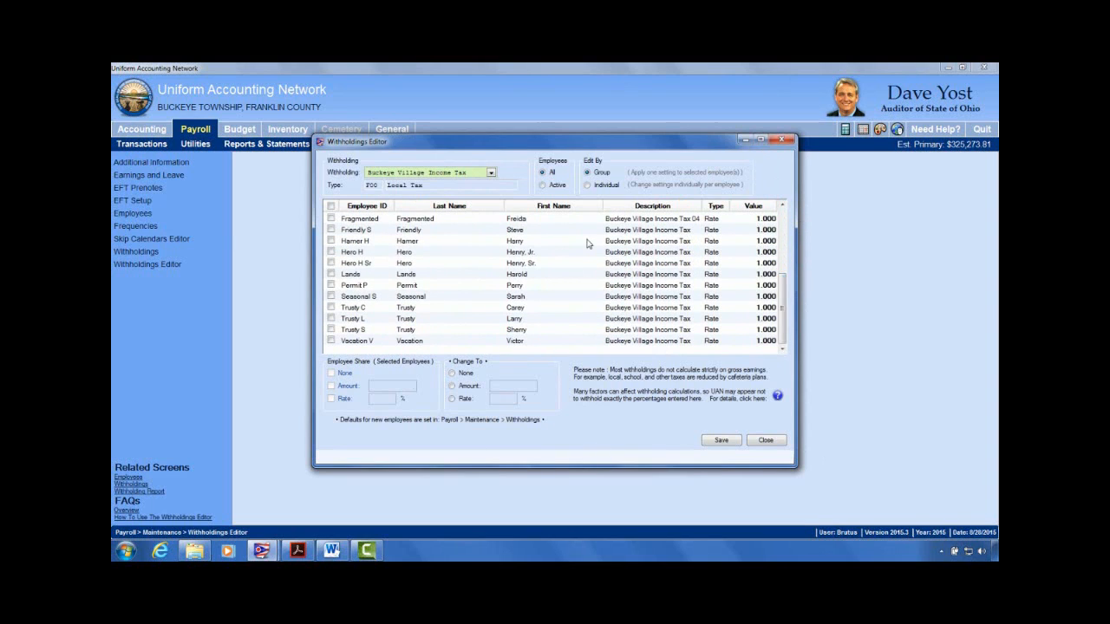
left_click(452, 399)
left_click(515, 401)
left_click(331, 205)
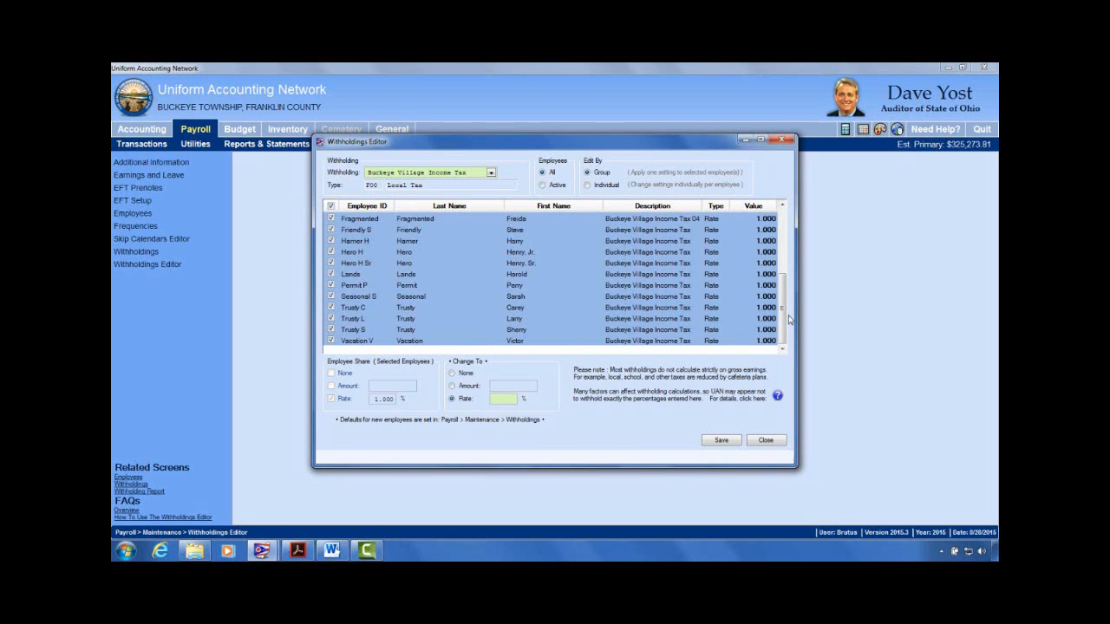
mouse_move(785, 322)
left_mouse_down()
mouse_move(785, 255)
mouse_move(785, 325)
left_mouse_up()
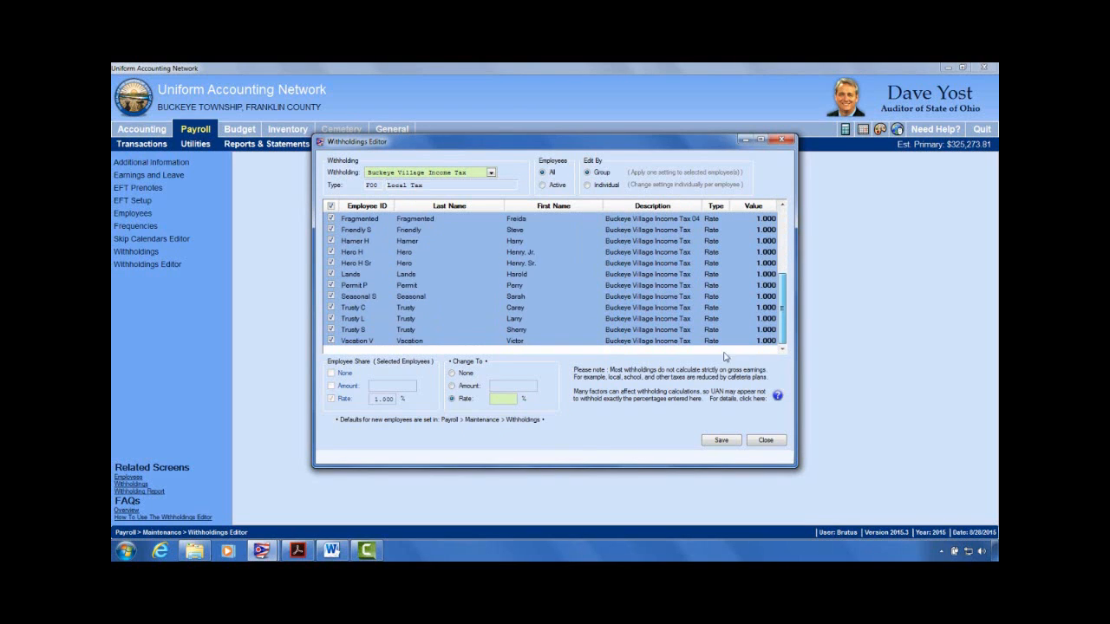
left_click(508, 400)
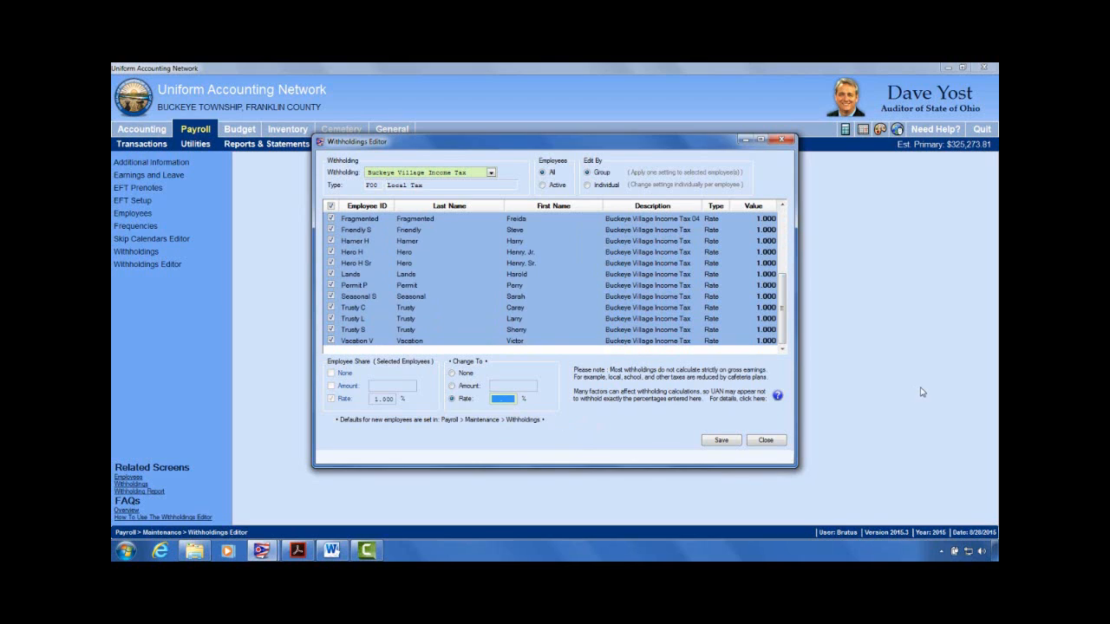
type("1.25")
left_click(720, 442)
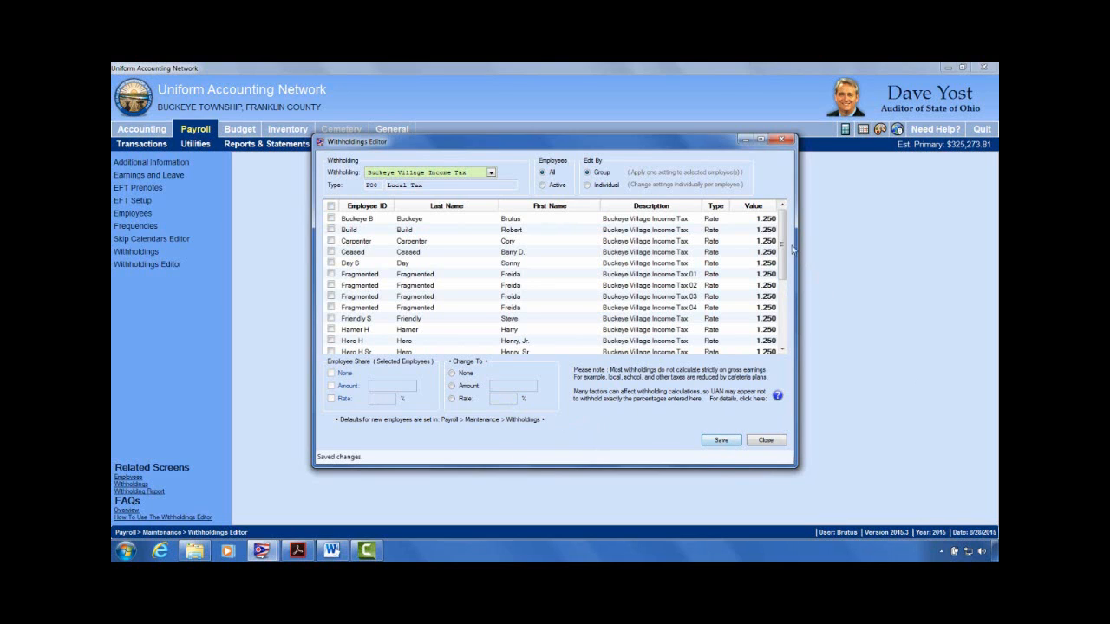
left_click_drag(784, 242, 782, 321)
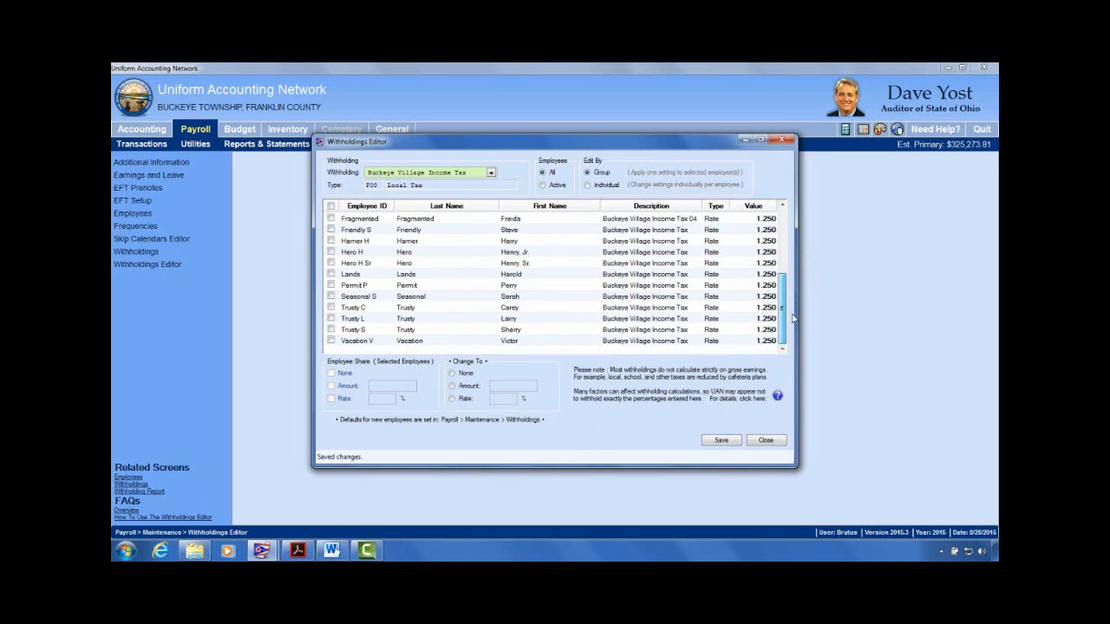
left_click(780, 442)
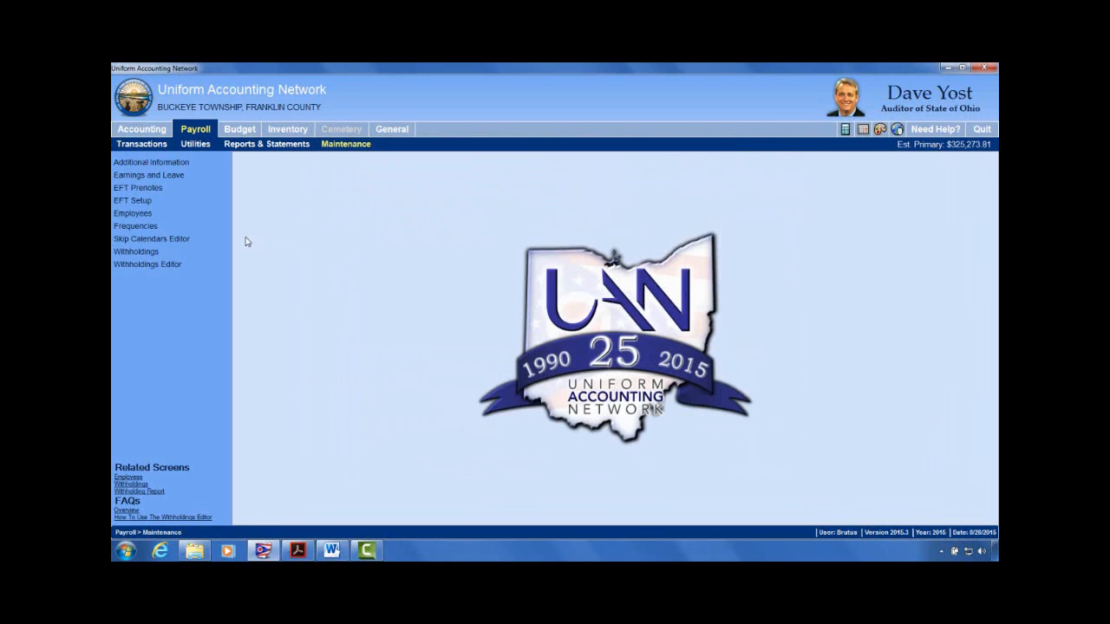
Step: Return to Payroll Maintenance and bring the Word Agenda document to the front
left_click(197, 130)
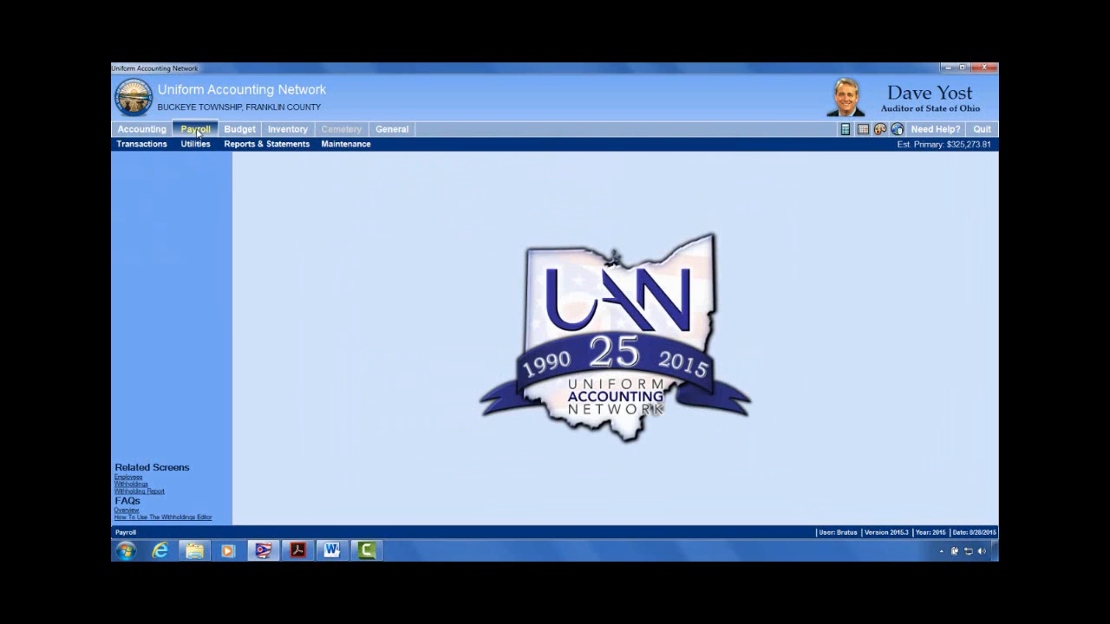
left_click(371, 146)
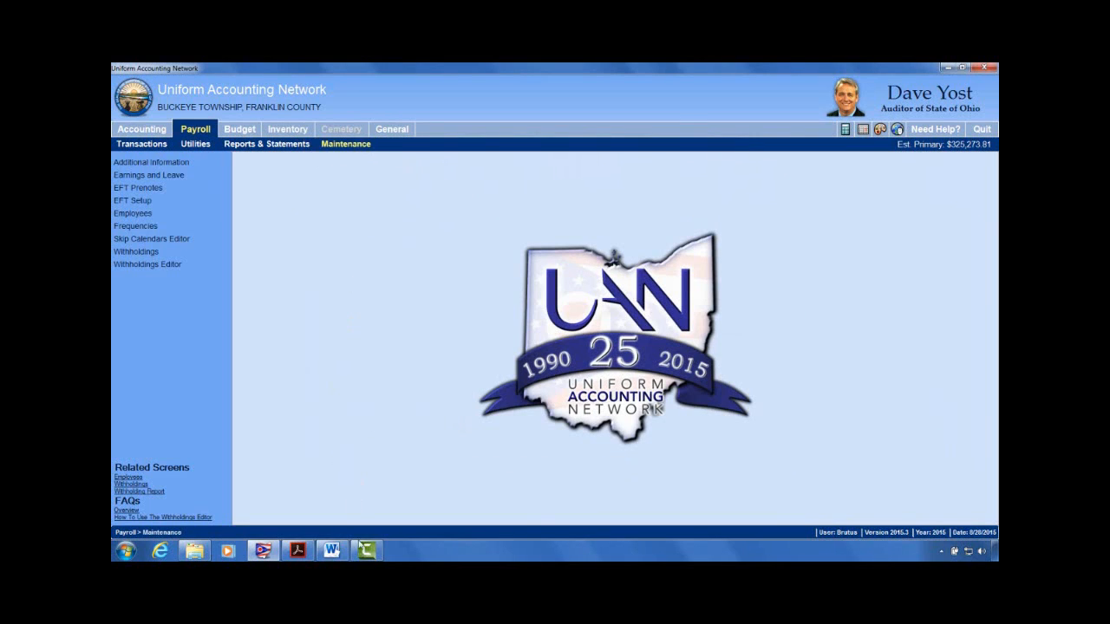
left_click(332, 552)
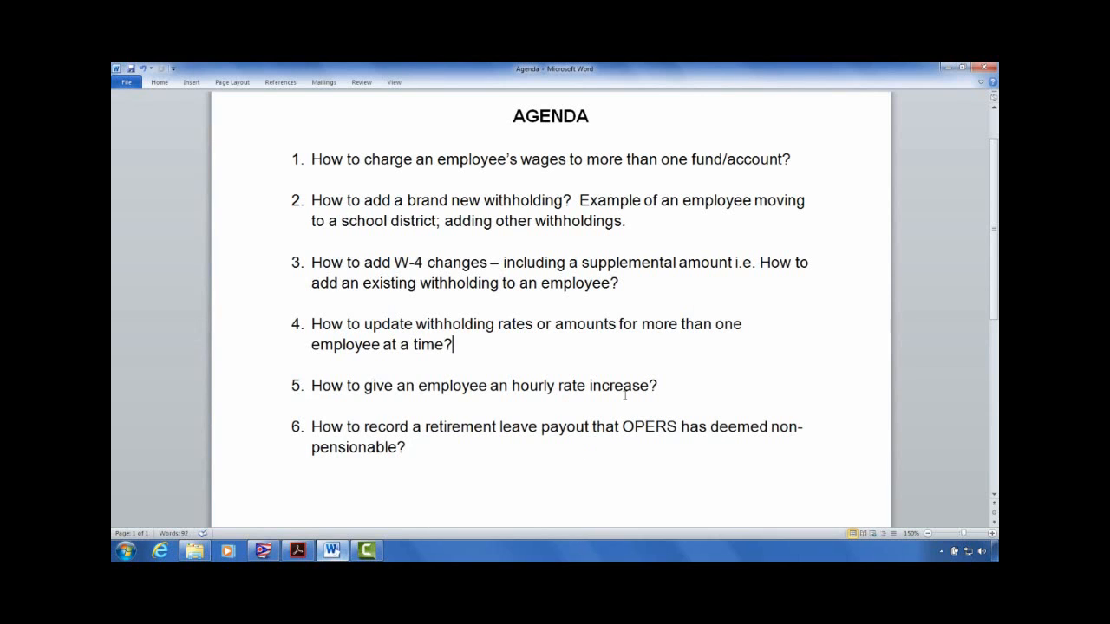
Step: Move to agenda item 5 on hourly rate increases
left_click(374, 389)
Step: Back in UAN Payroll's Employees list, select the employee hired 09/14/2010 and show the edit options
left_click(946, 69)
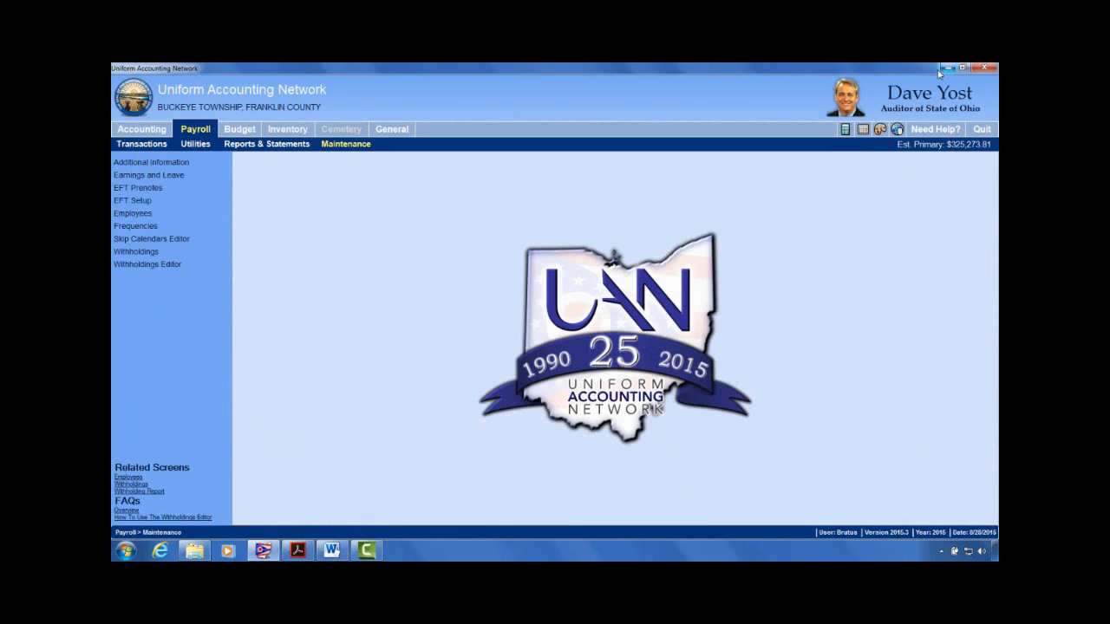
left_click(206, 133)
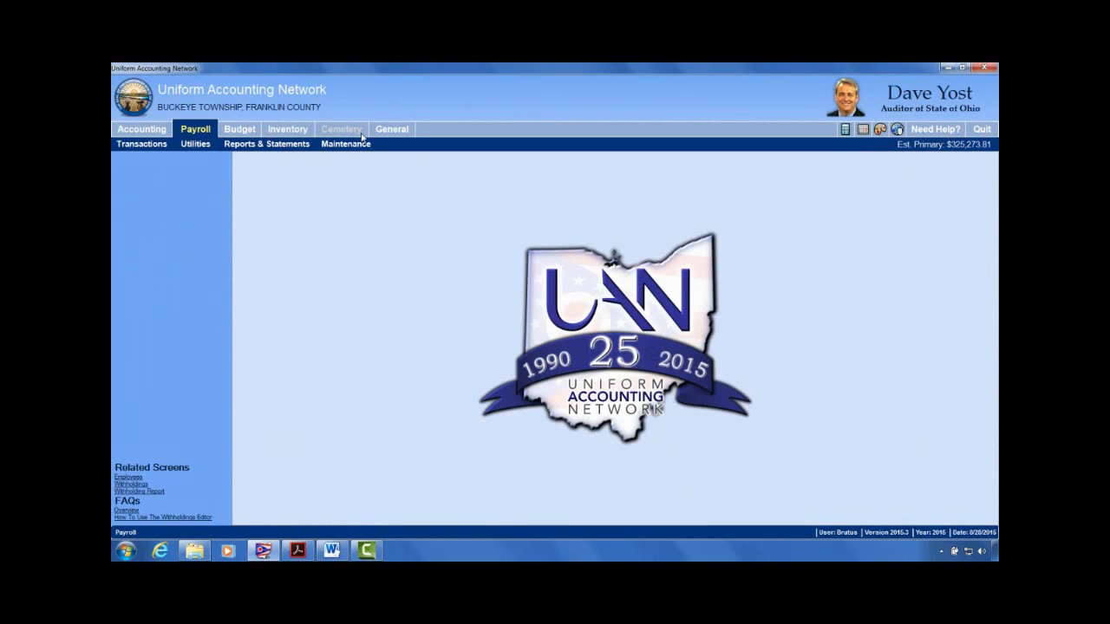
left_click(346, 144)
left_click(133, 213)
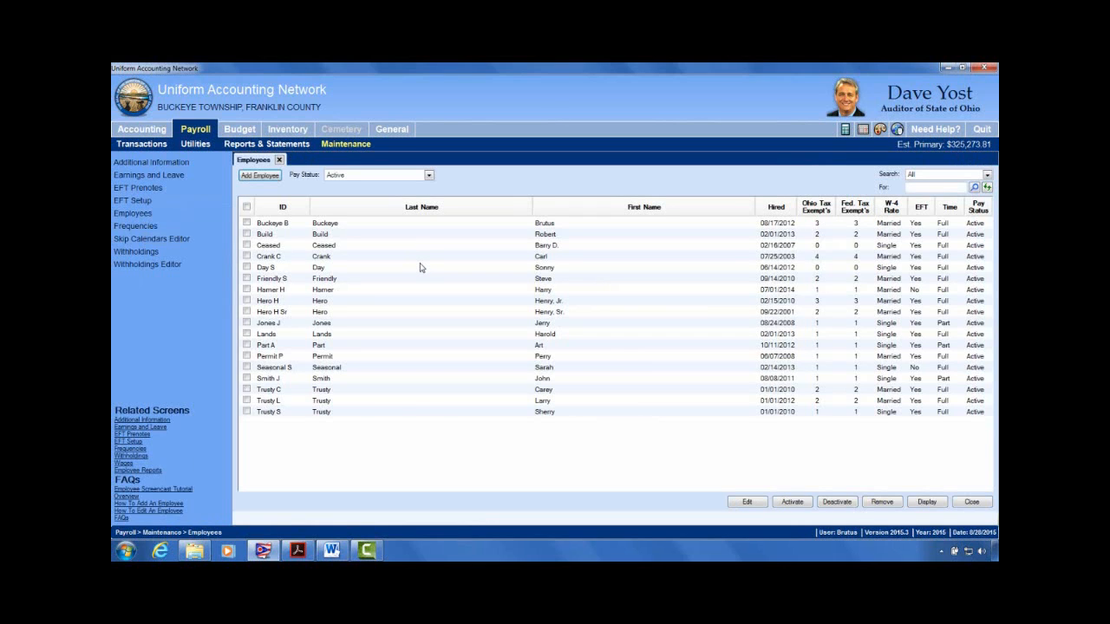
left_click(246, 280)
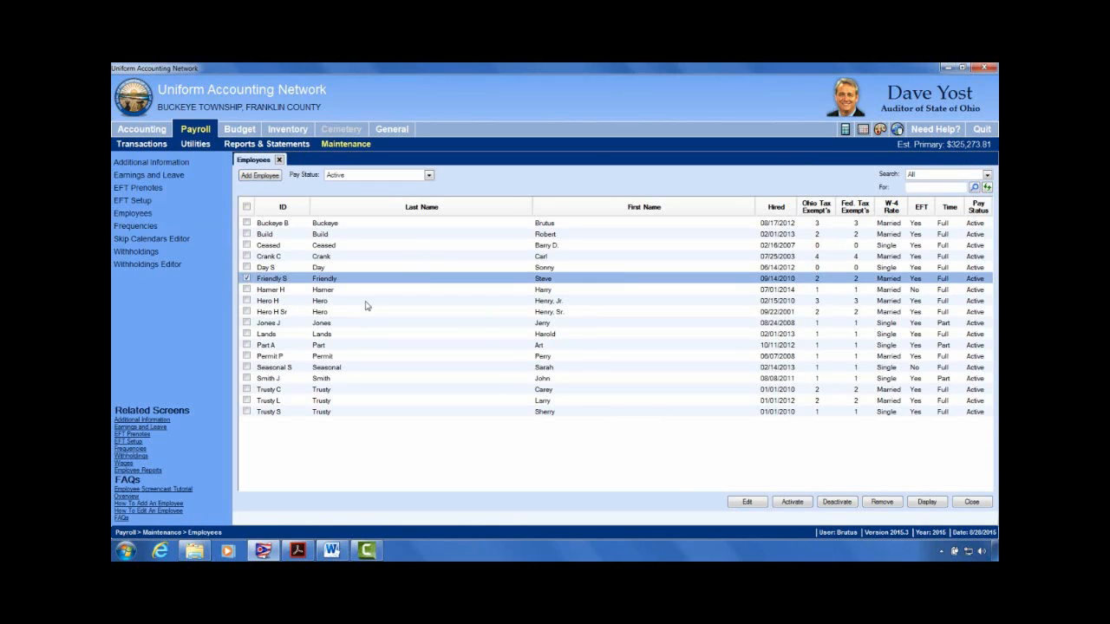
left_click(747, 502)
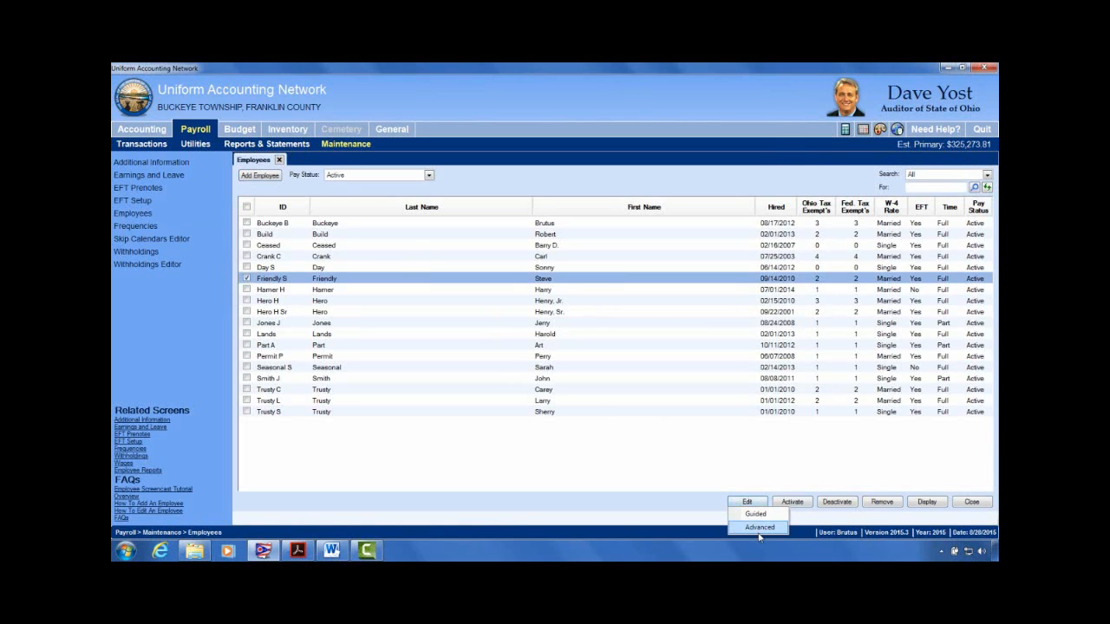
Step: Open the employee's Advanced record, review Earnings, Overtimes, Non-Cash and Leaves, then select Hourly Wages ($15.00)
left_click(754, 527)
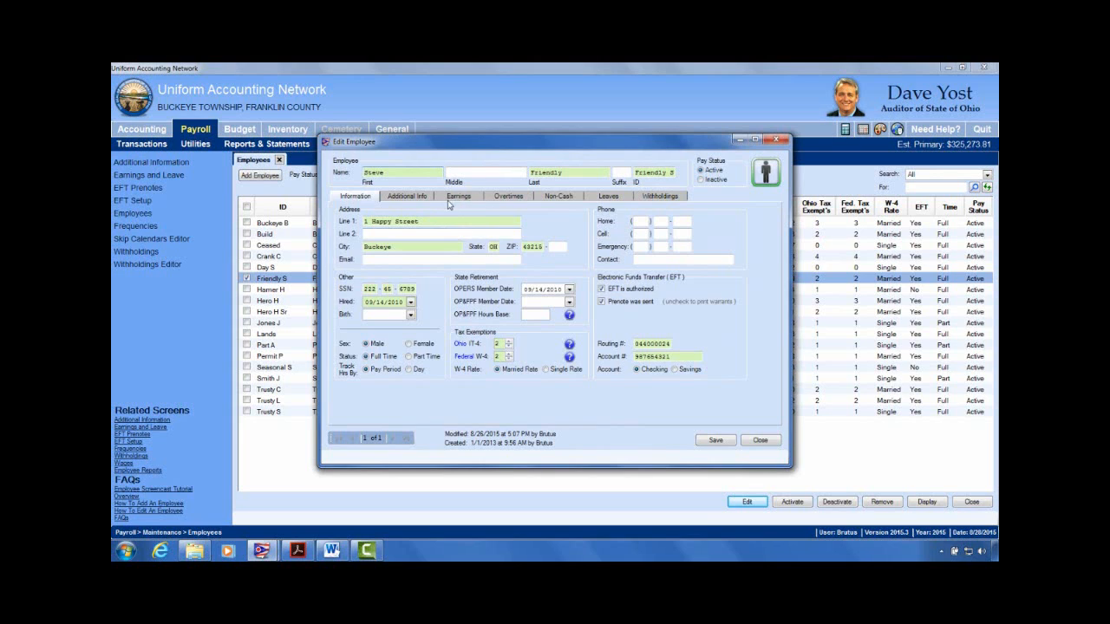
left_click(459, 198)
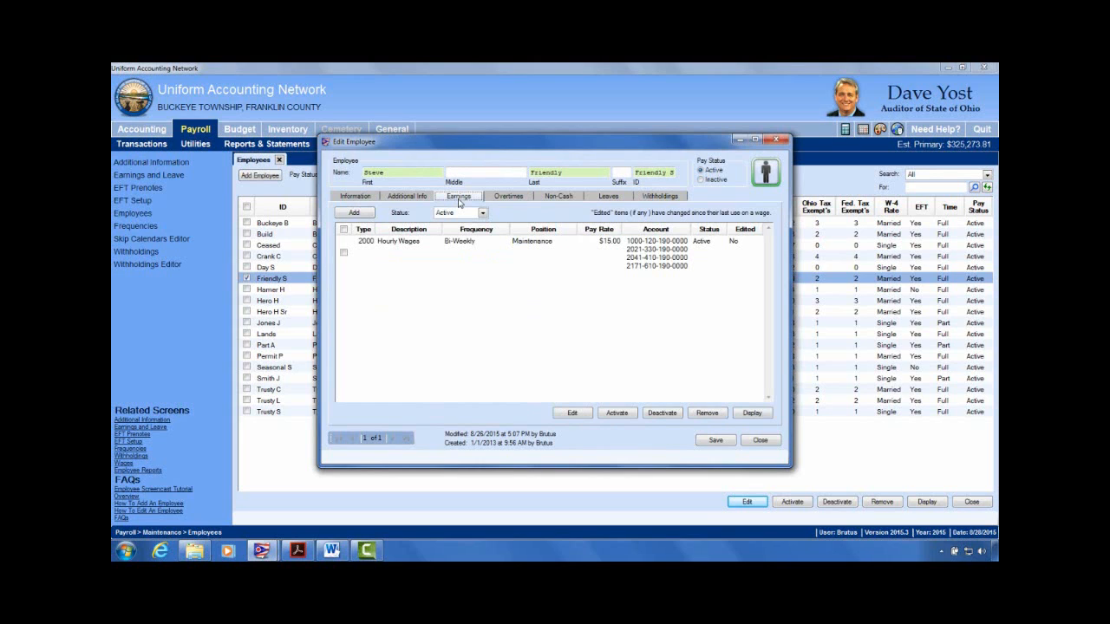
left_click(343, 252)
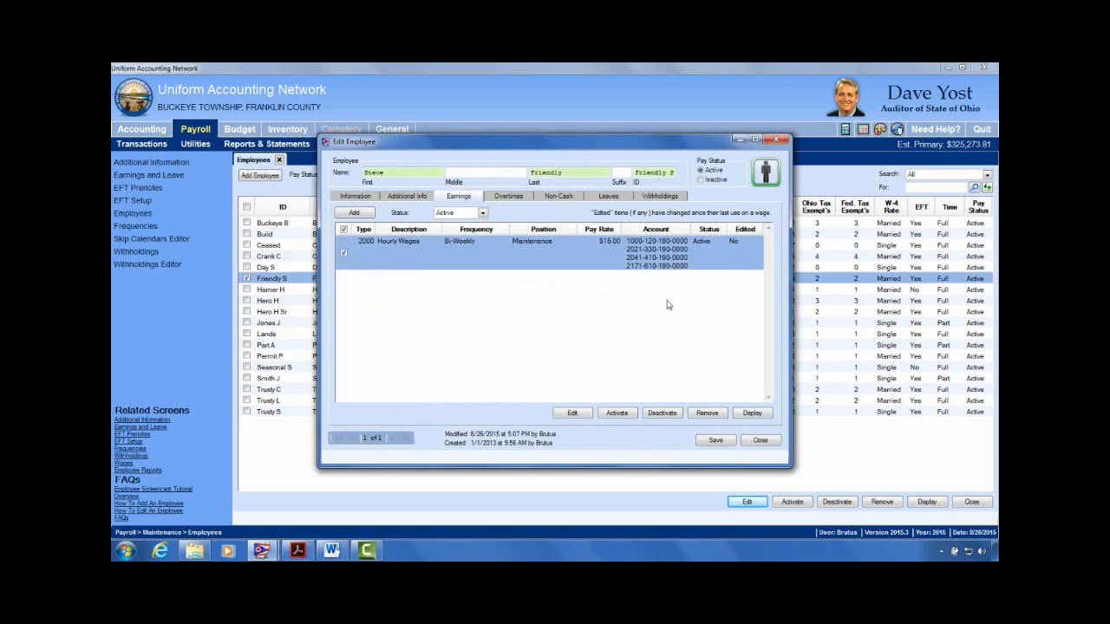
left_click(512, 197)
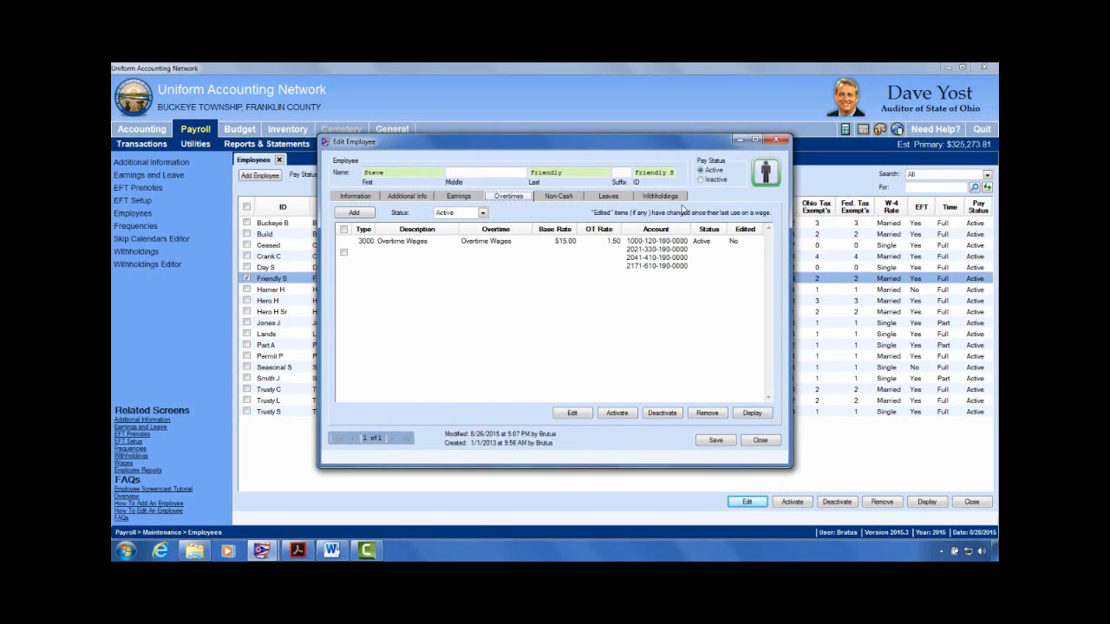
left_click(576, 198)
left_click(607, 200)
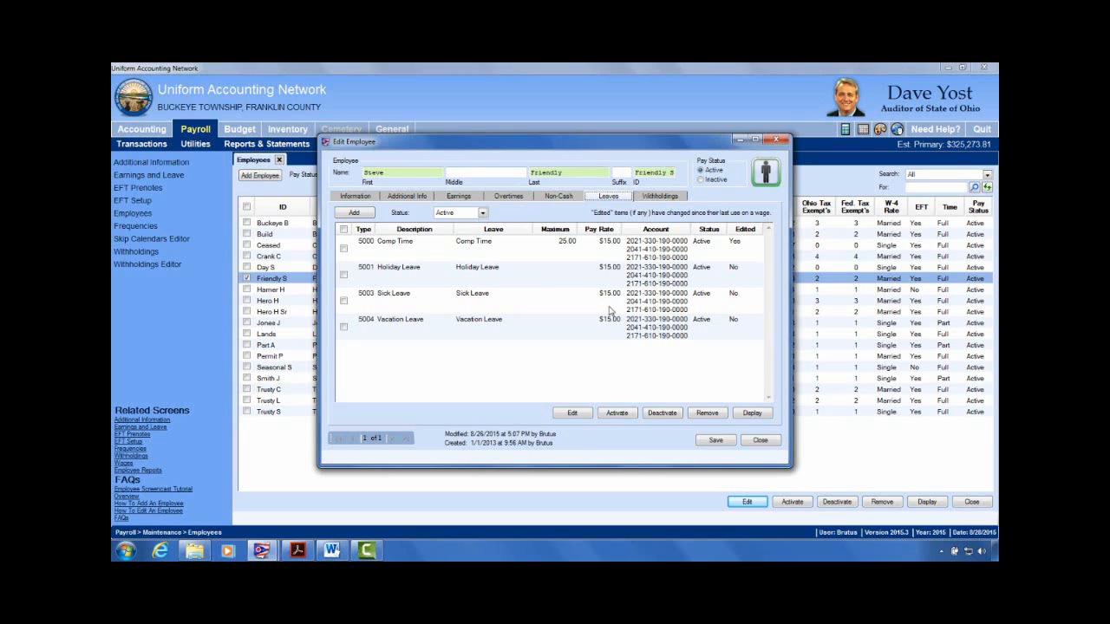
left_click(509, 199)
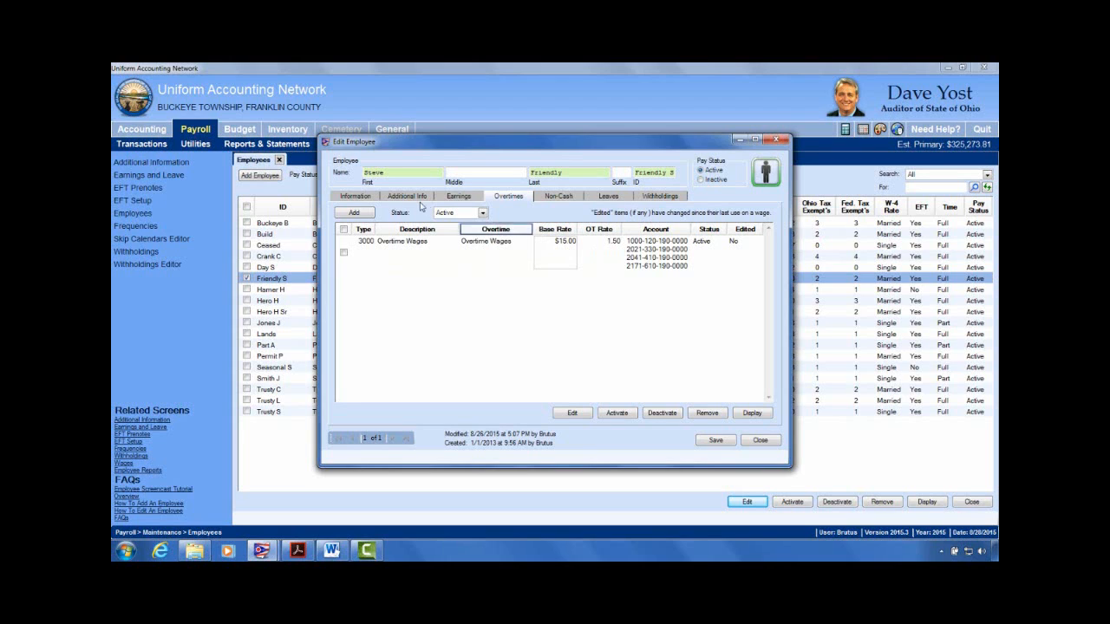
left_click(460, 198)
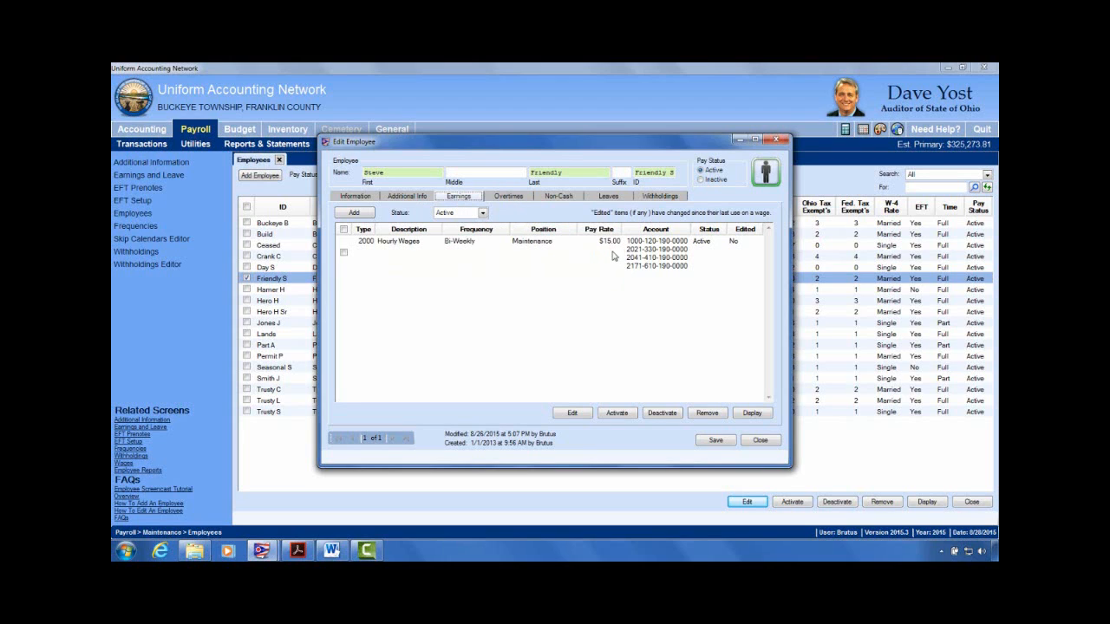
left_click(343, 253)
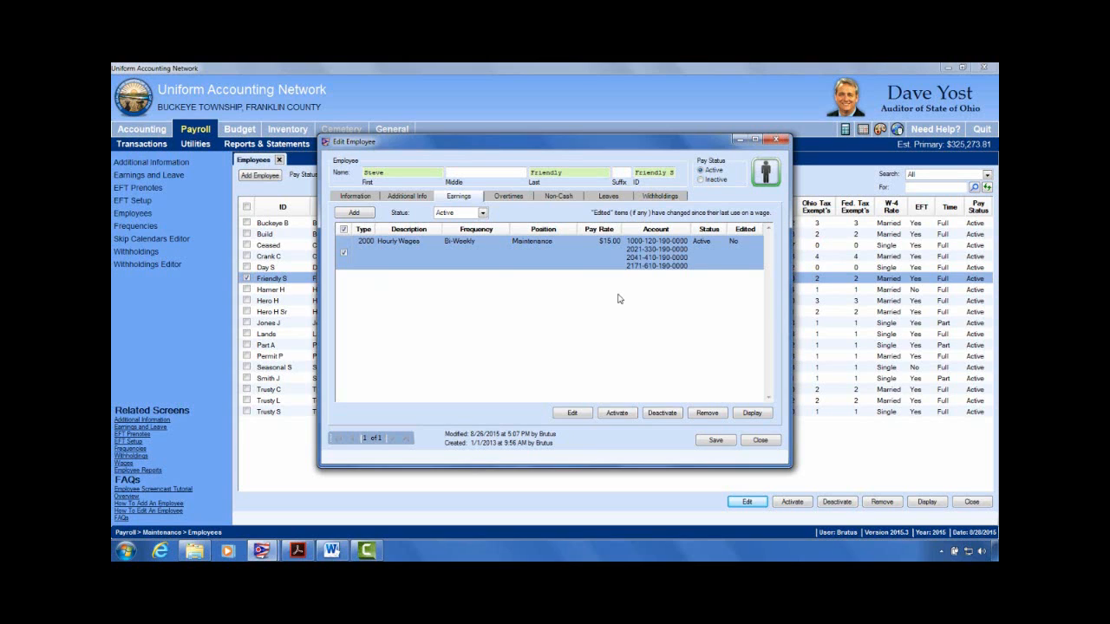
Step: Open the Hourly Wages earning editor and review its linked leaves and overtime
left_click(578, 416)
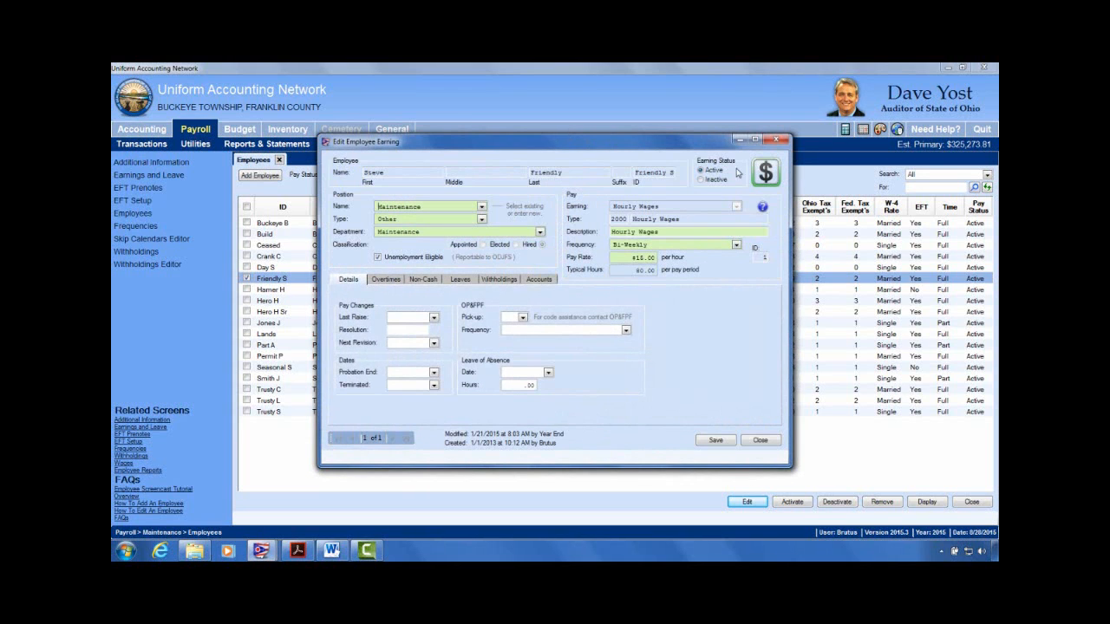
left_click_drag(705, 150, 600, 142)
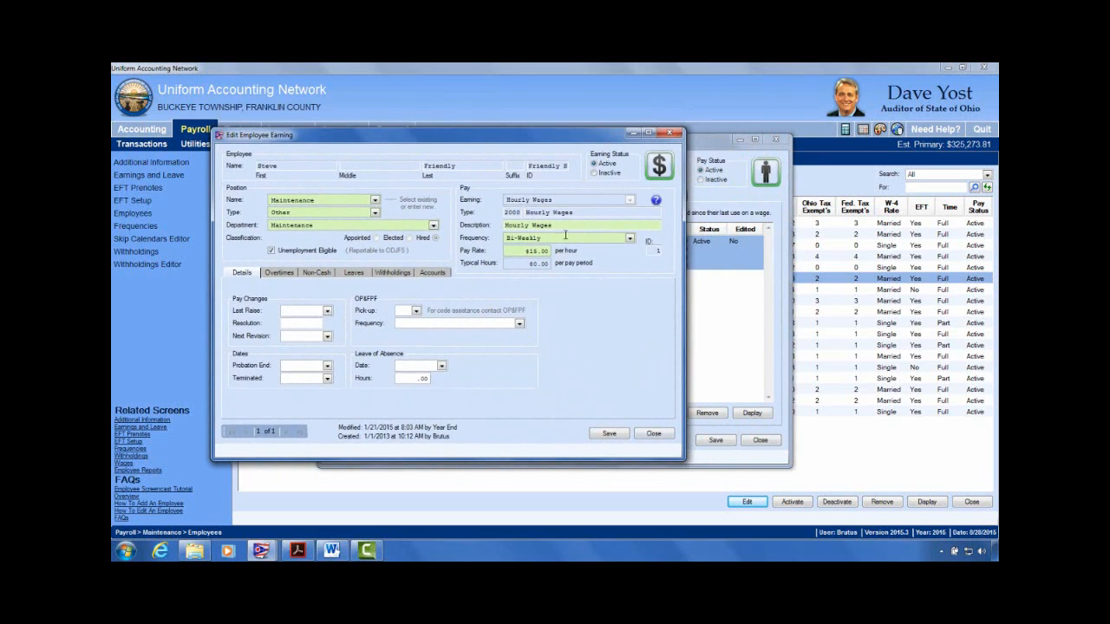
left_click(353, 273)
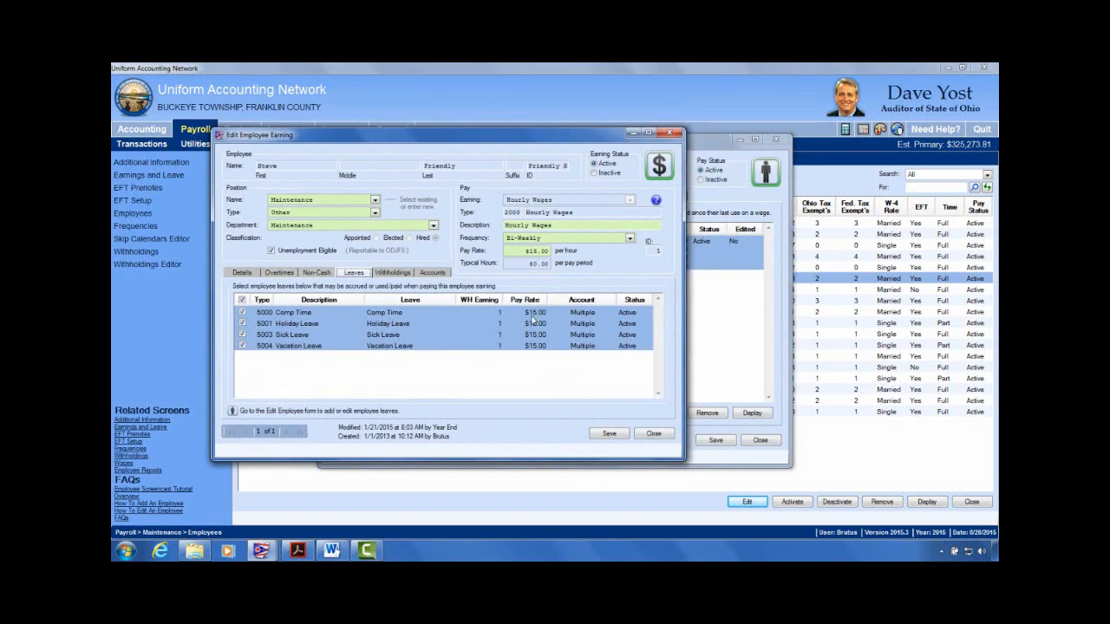
left_click(289, 274)
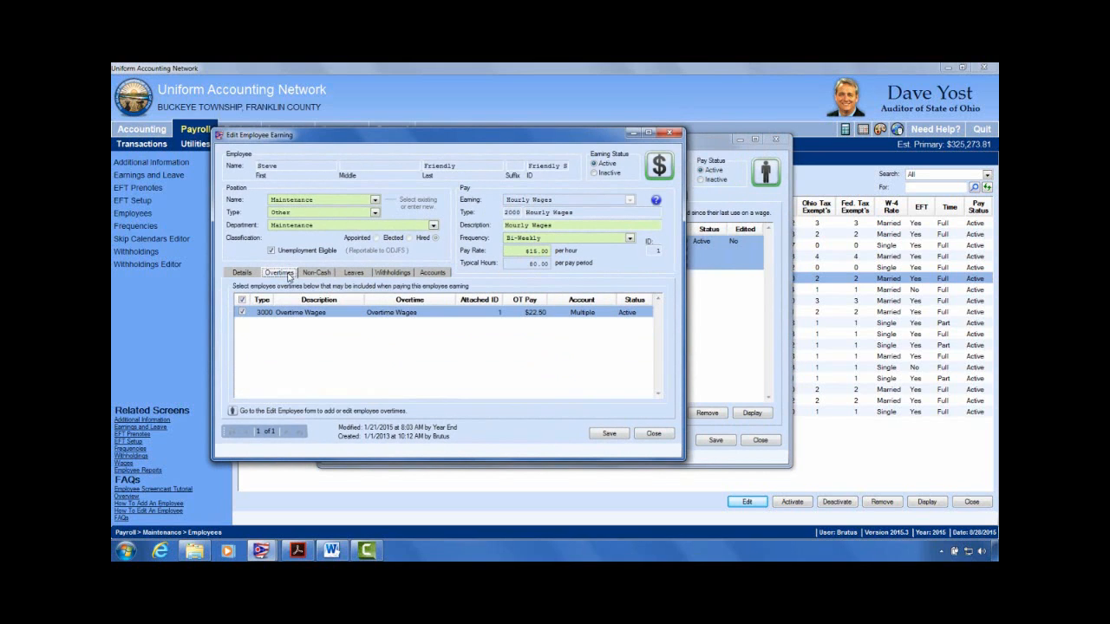
left_click(354, 275)
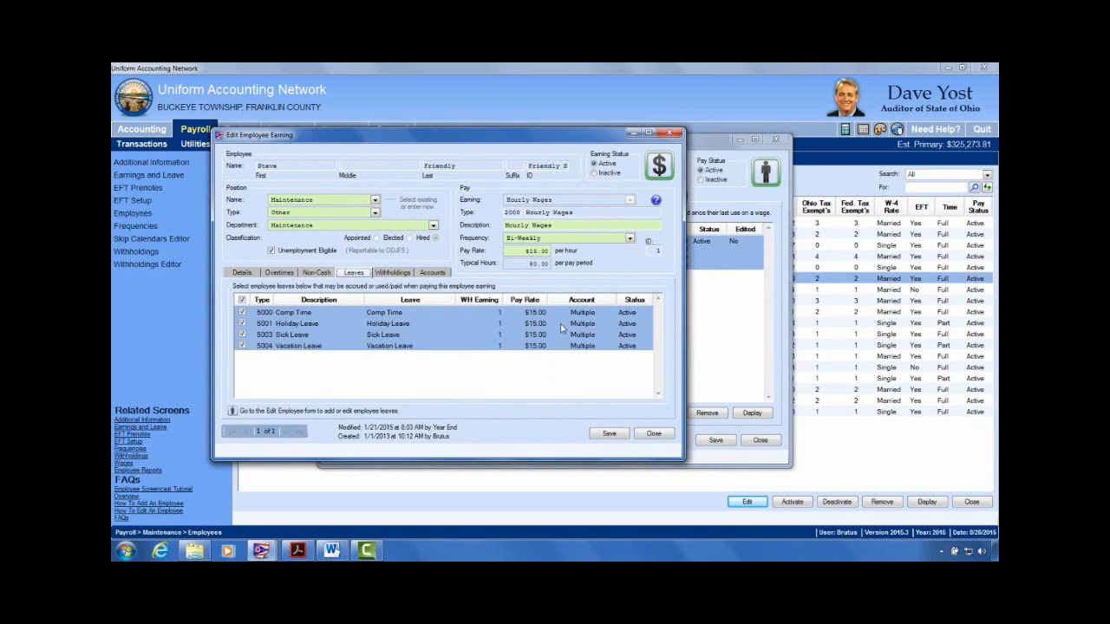
Step: Replace the 15.00 pay rate with 16.00 and save, moving the System Message aside
left_click(540, 253)
left_click(546, 252)
double_click(532, 250)
type("16.00")
left_click(611, 433)
left_click_drag(607, 256, 411, 152)
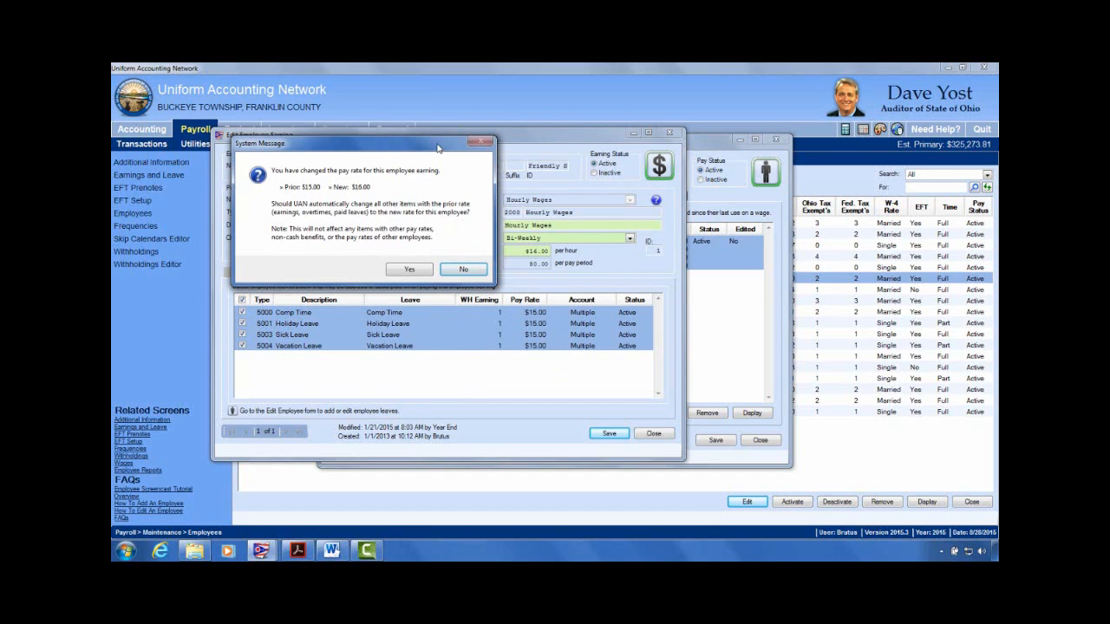
Step: Apply the $16.00 rate to all linked leaves and verify overtime pay now reads $24.00
left_click_drag(438, 148, 392, 134)
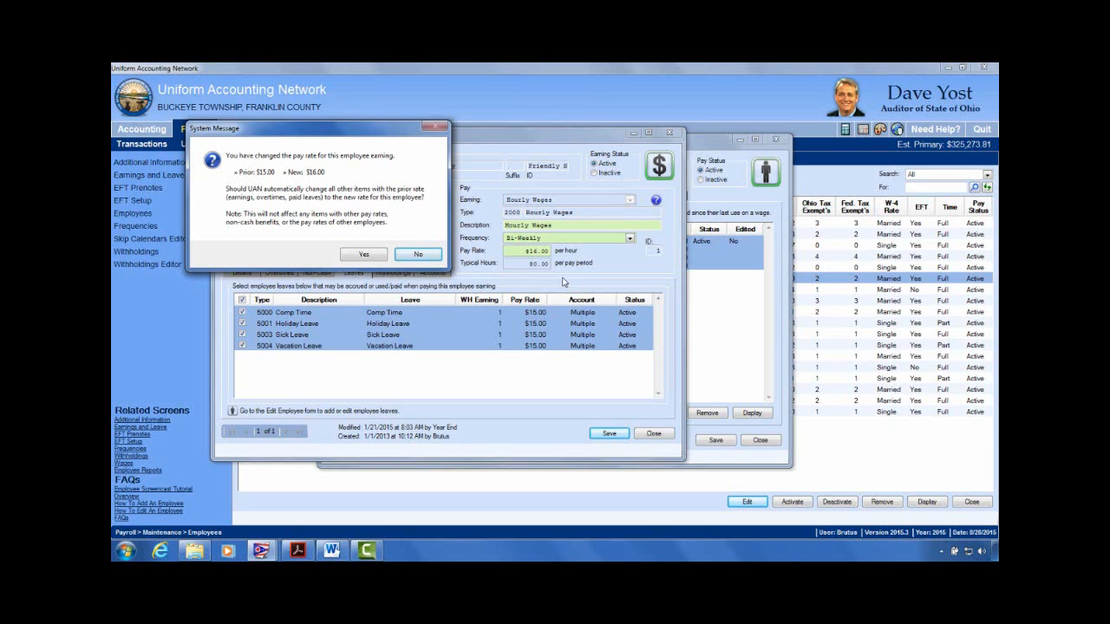
left_click(365, 255)
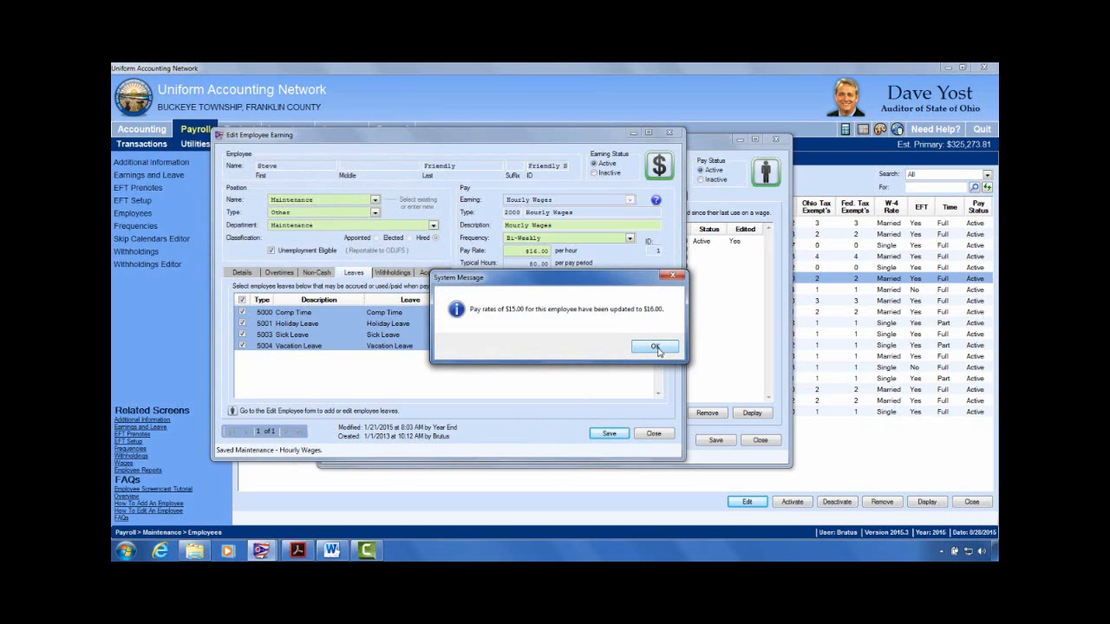
left_click(657, 348)
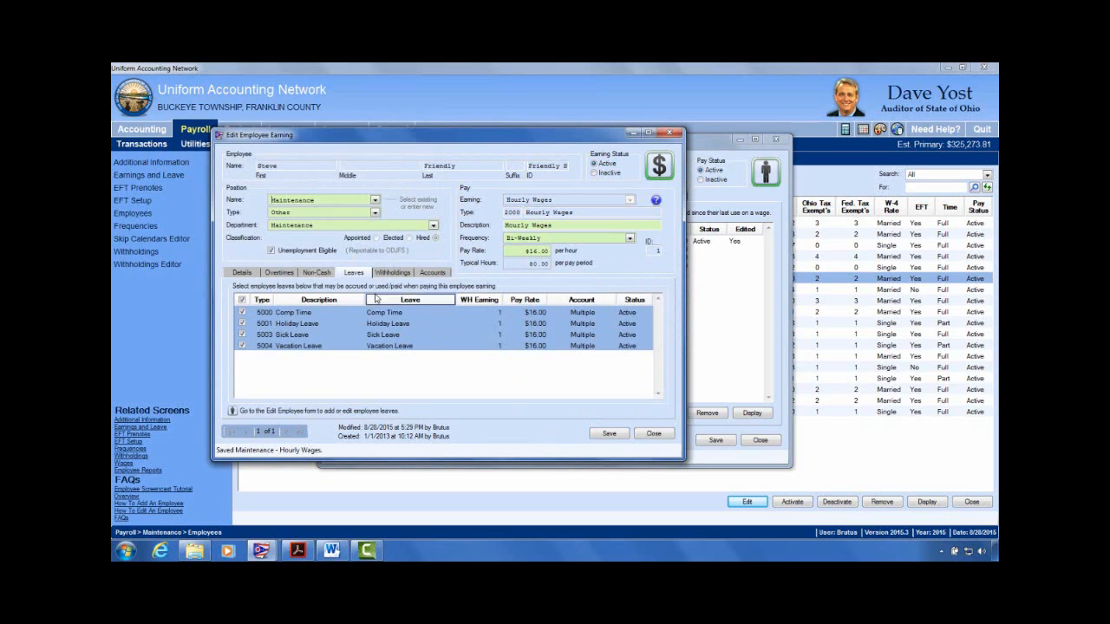
left_click(279, 274)
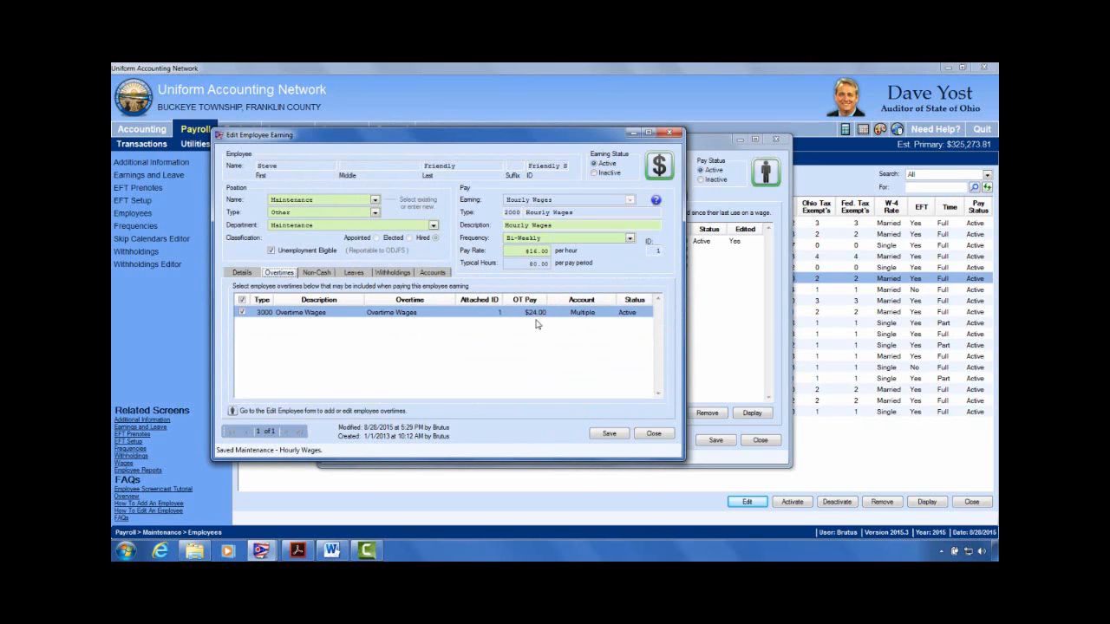
left_click(548, 252)
Step: Close the earning editor and switch to the Word Agenda document
left_click(653, 434)
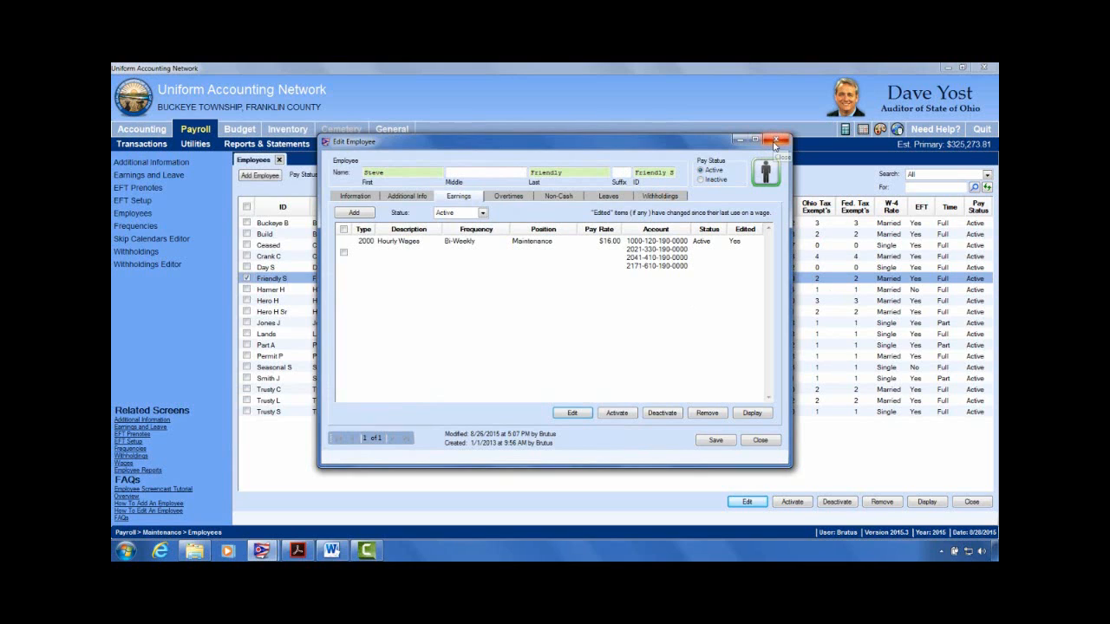
left_click(331, 551)
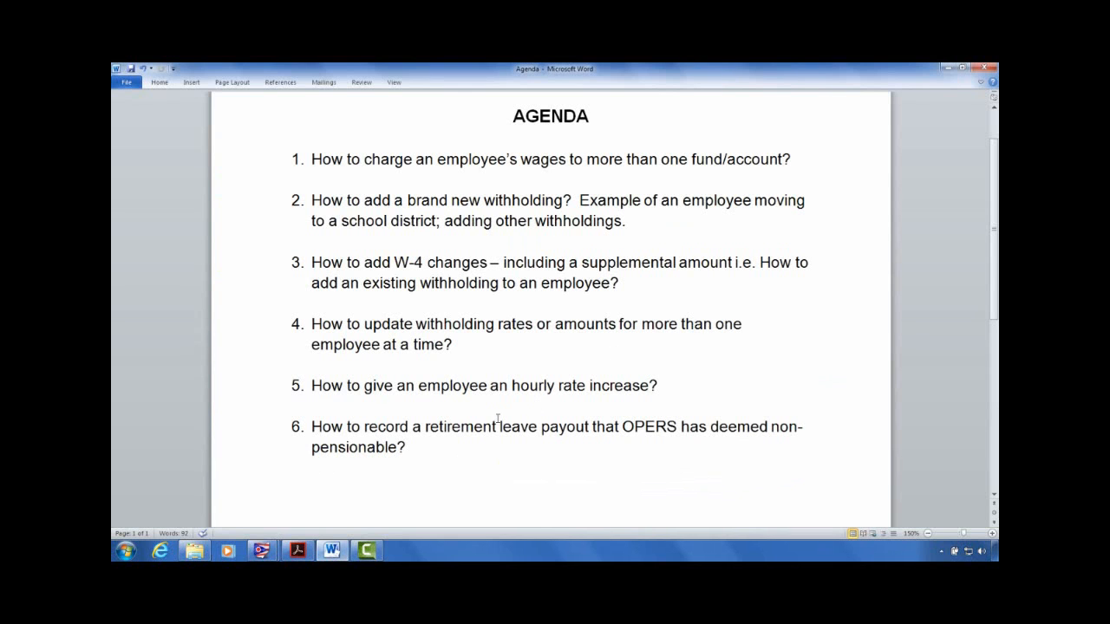
left_click(459, 458)
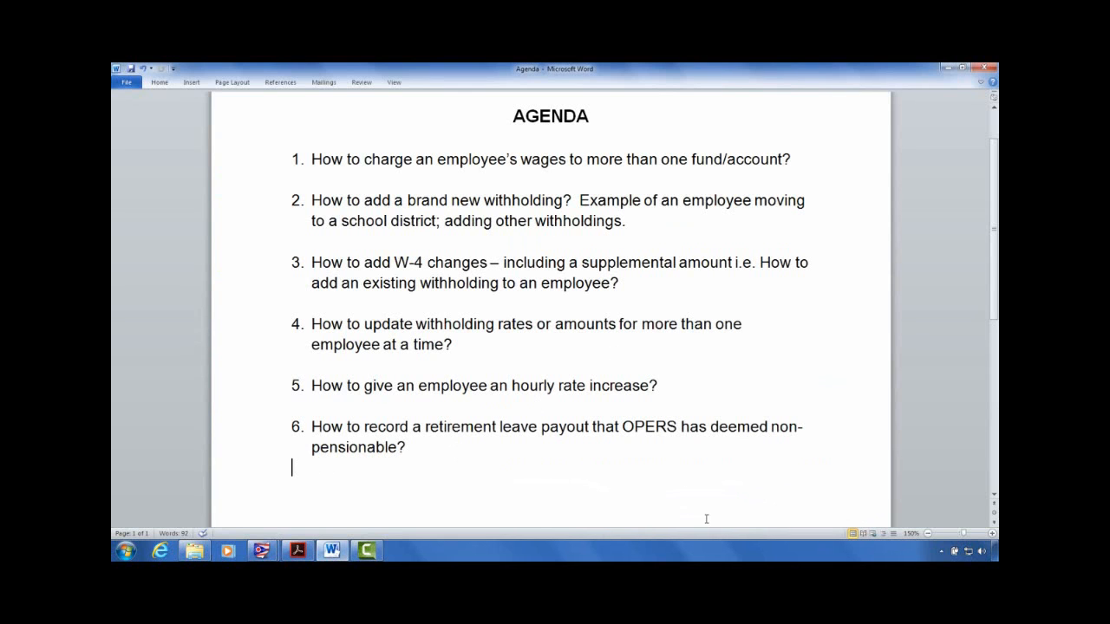
left_click(480, 442)
left_click(476, 426)
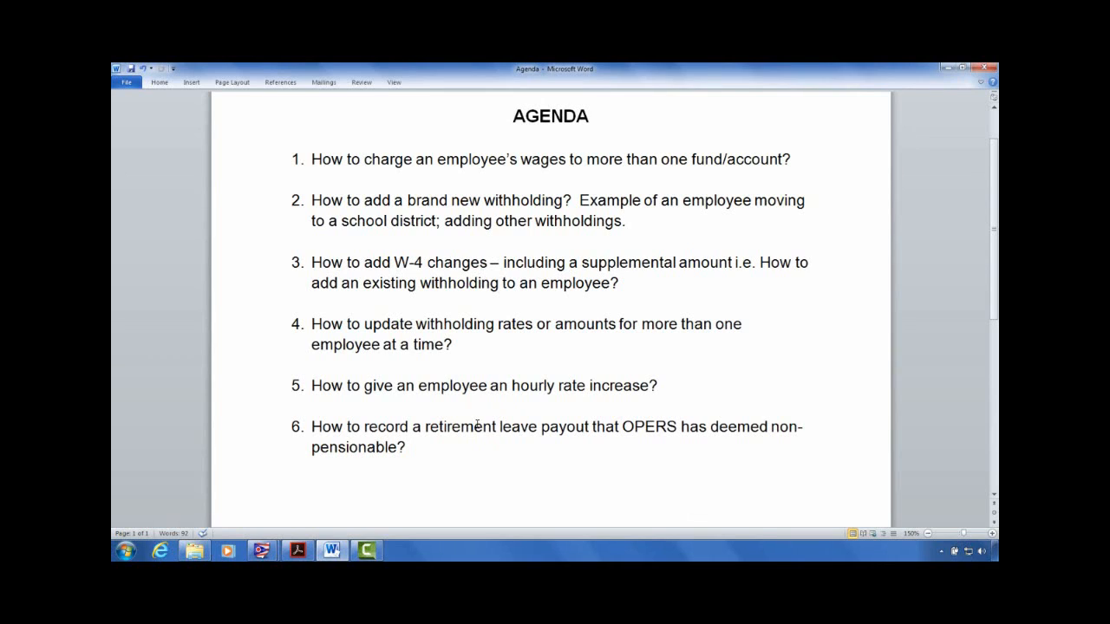
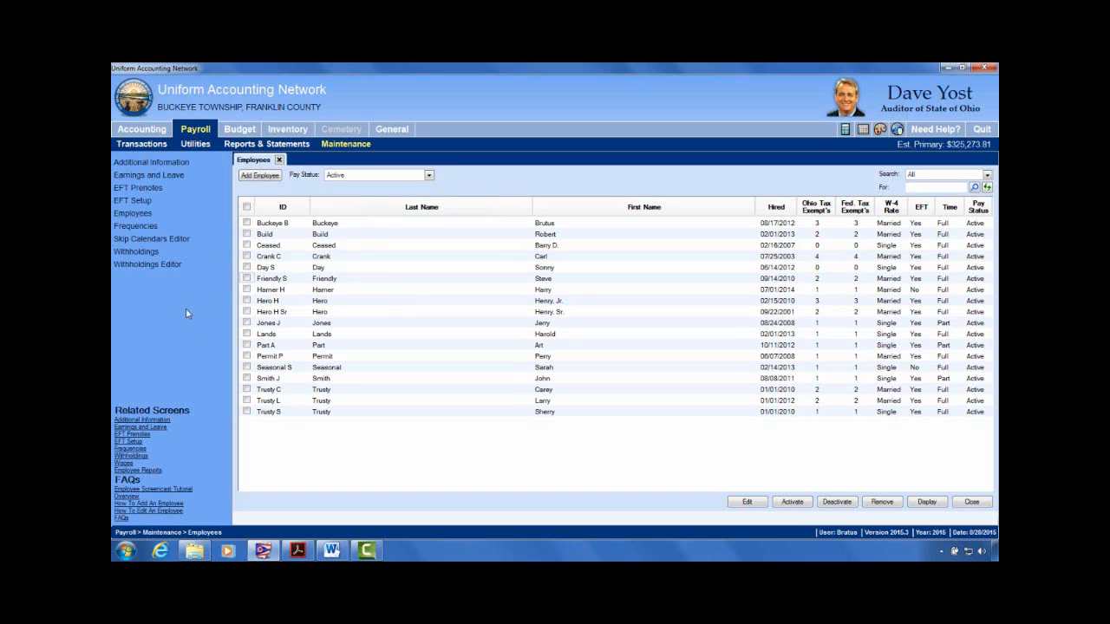
Step: Tick the employee hired 02/16/2007 instead of the 07/25/2003 one, then switch to Reports & Statements
left_click(247, 256)
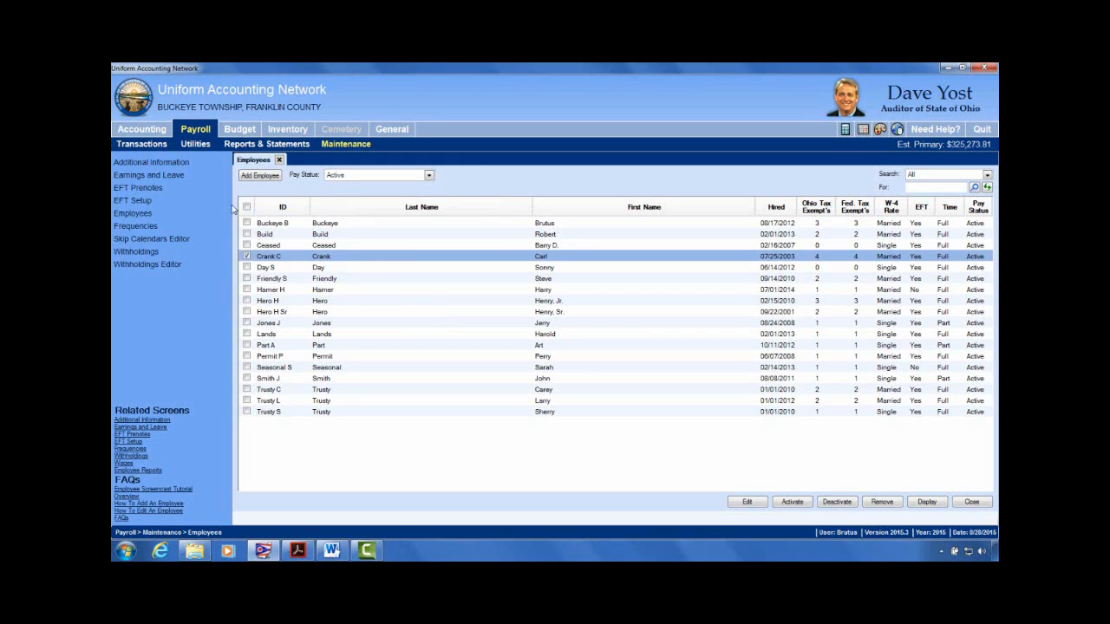
left_click(248, 257)
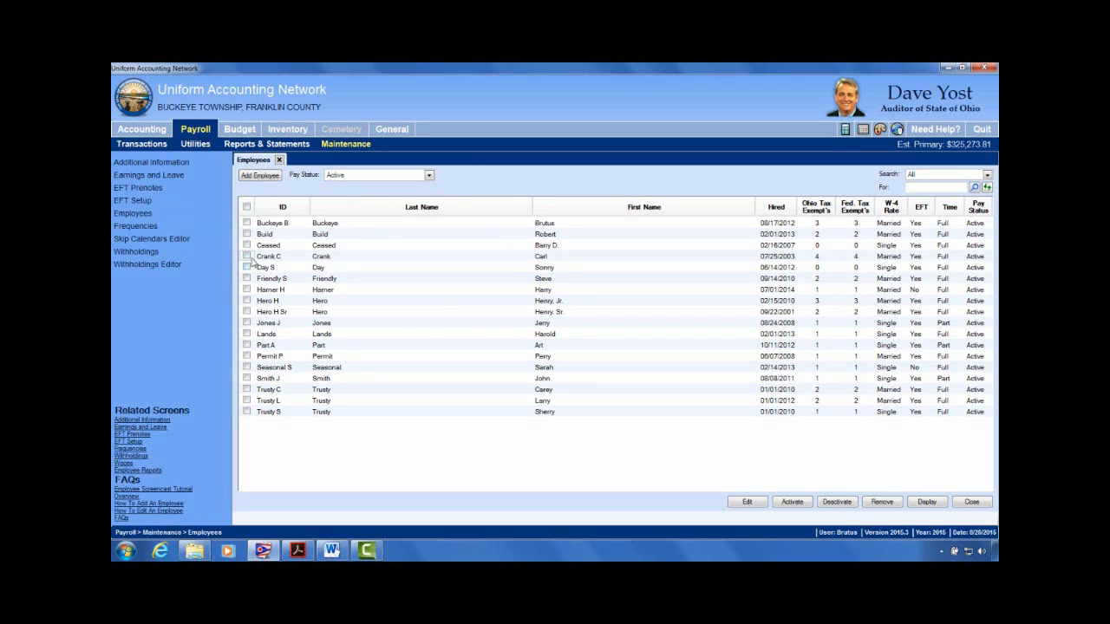
left_click(246, 245)
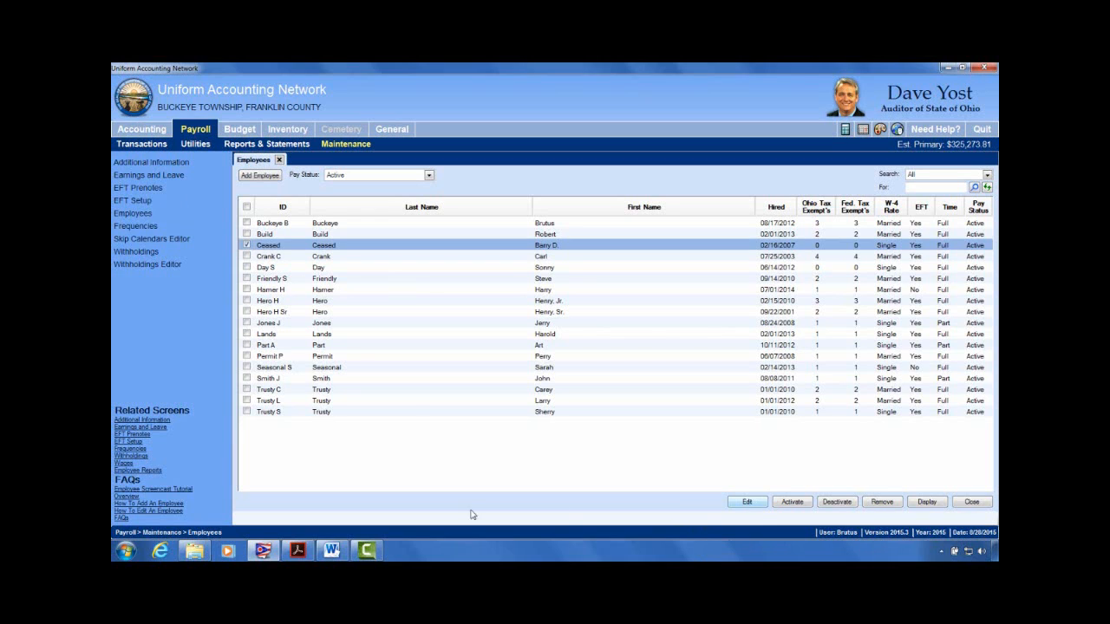
left_click(266, 144)
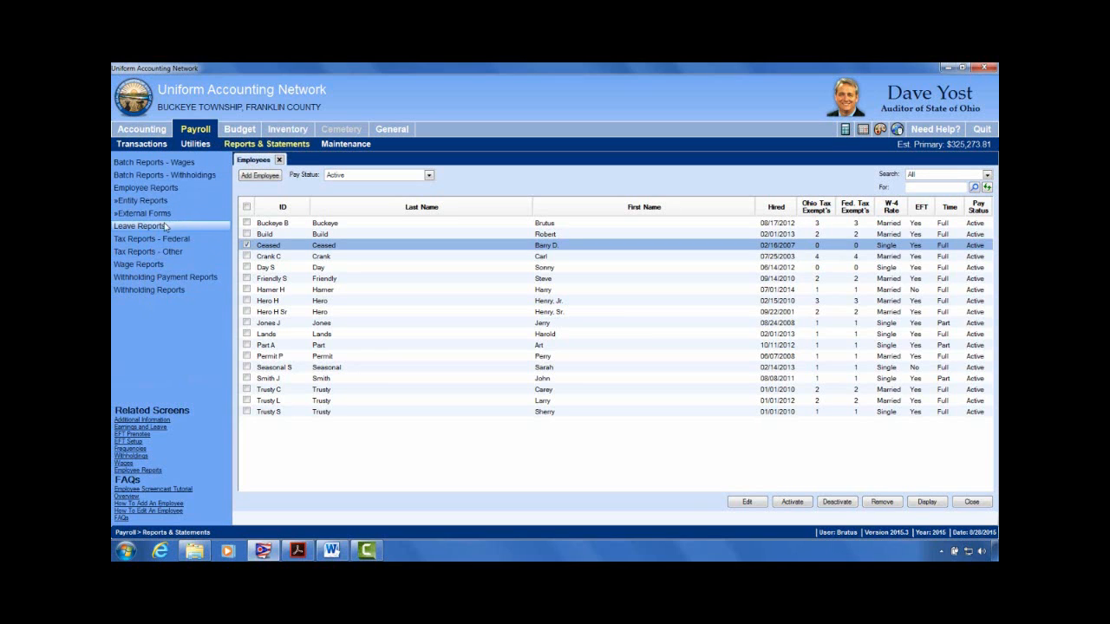
Step: Generate the Leave Detail report for the whole year for the first listed employee
left_click(192, 226)
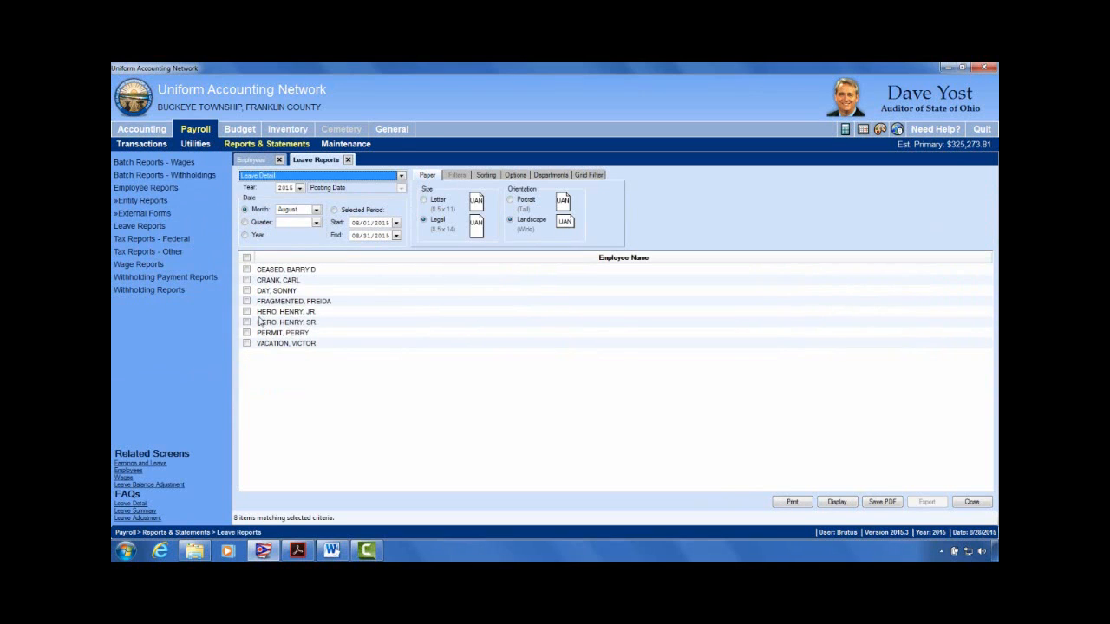
left_click(245, 236)
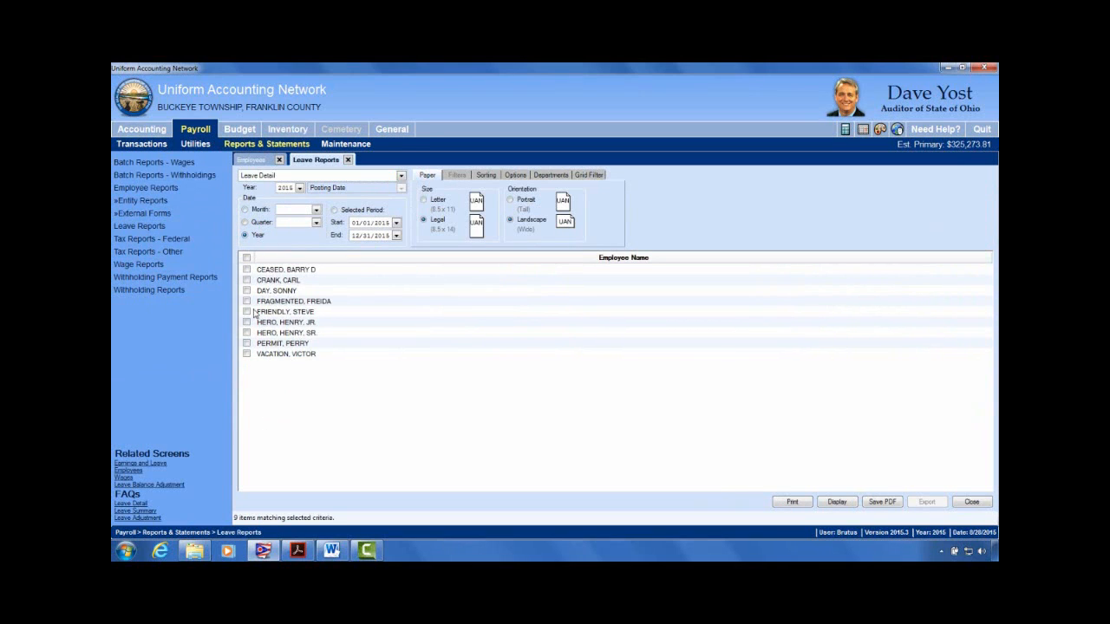
left_click(247, 271)
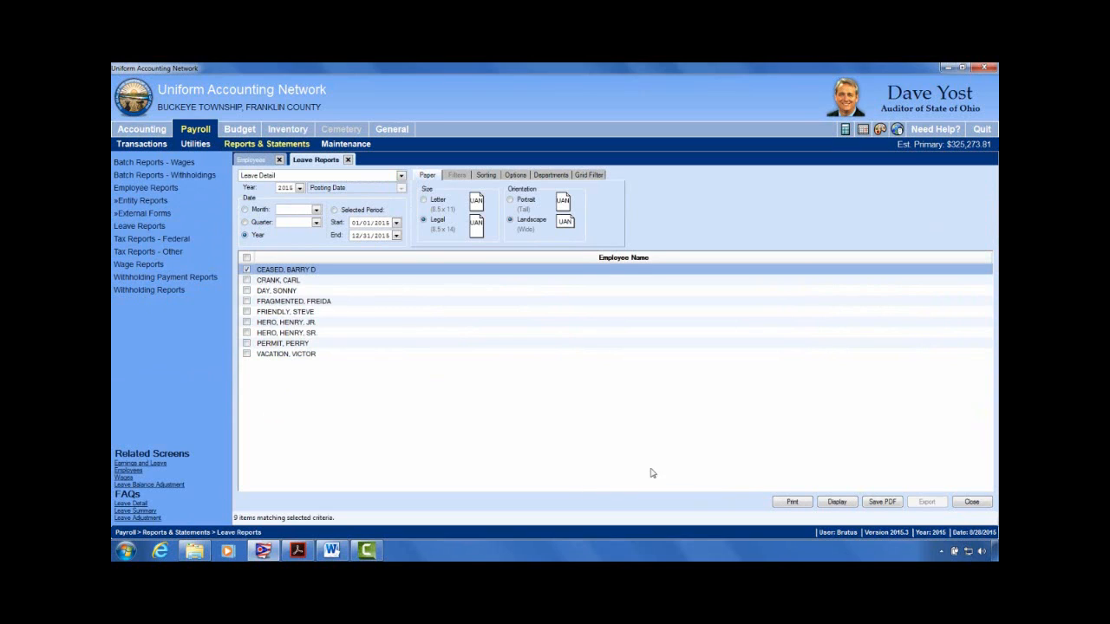
left_click(837, 502)
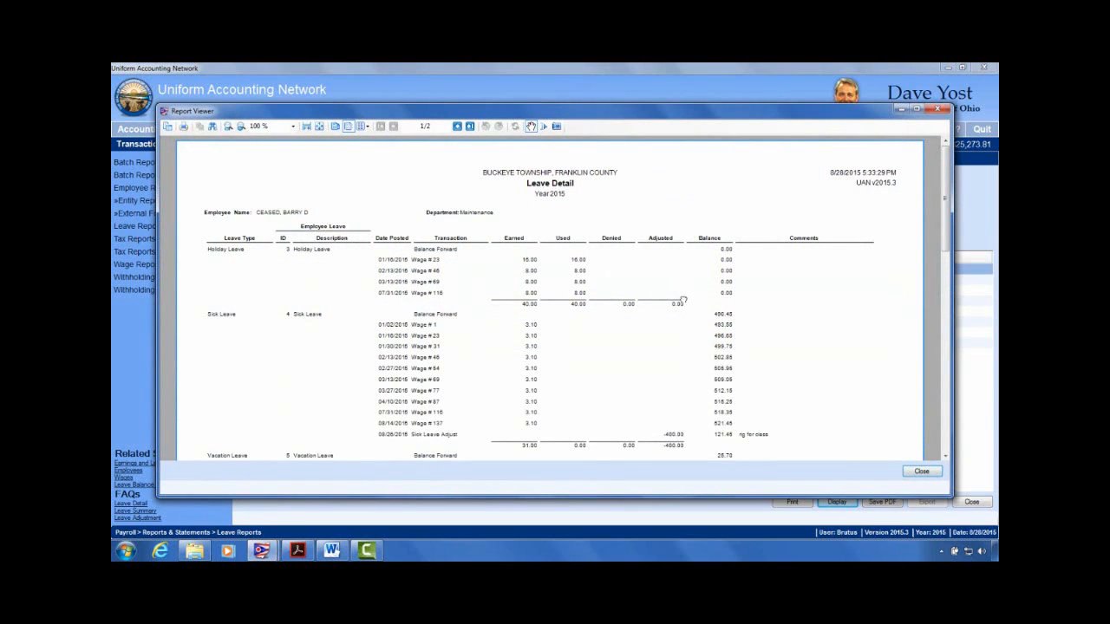
Step: Zoom and page through the report to check the balance columns, then close the viewer
scroll(684, 301, "down", 5)
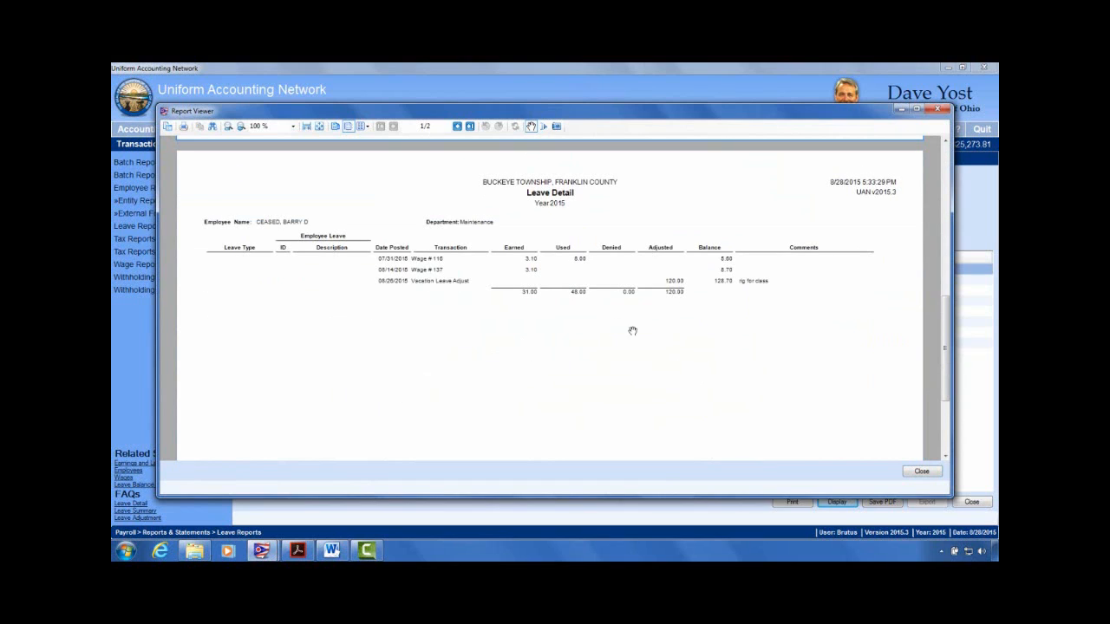
left_click(306, 126)
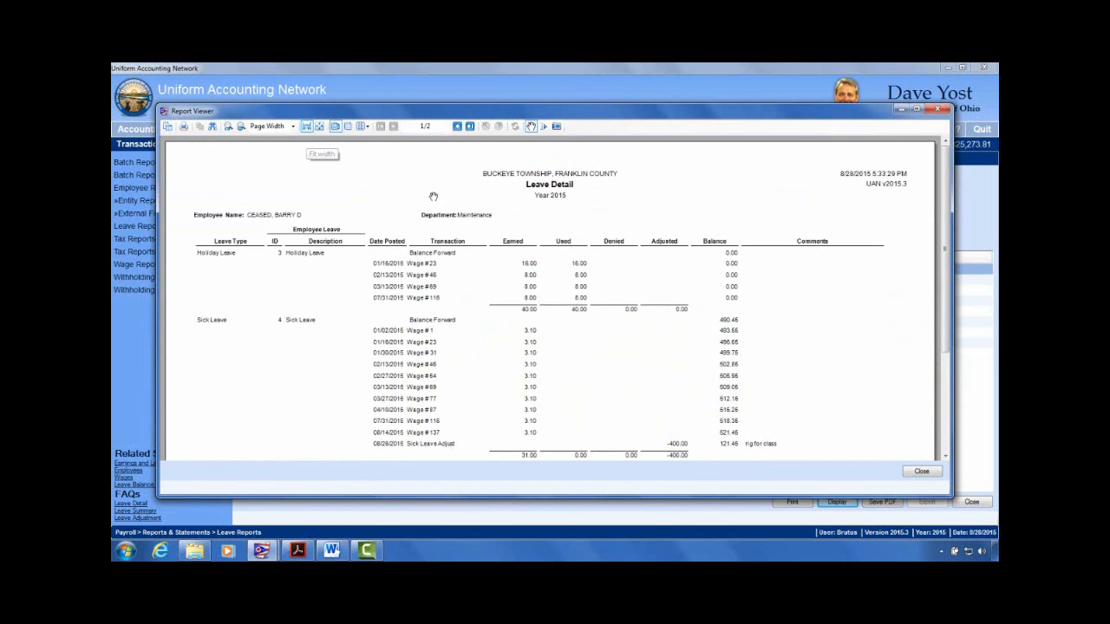
double_click(510, 112)
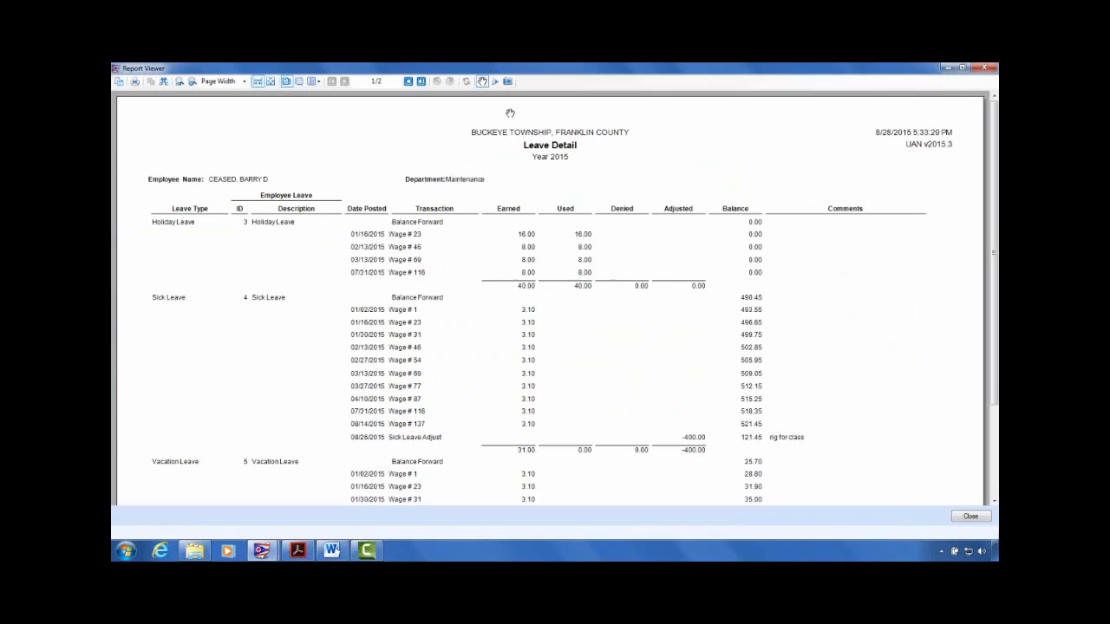
left_click(192, 82)
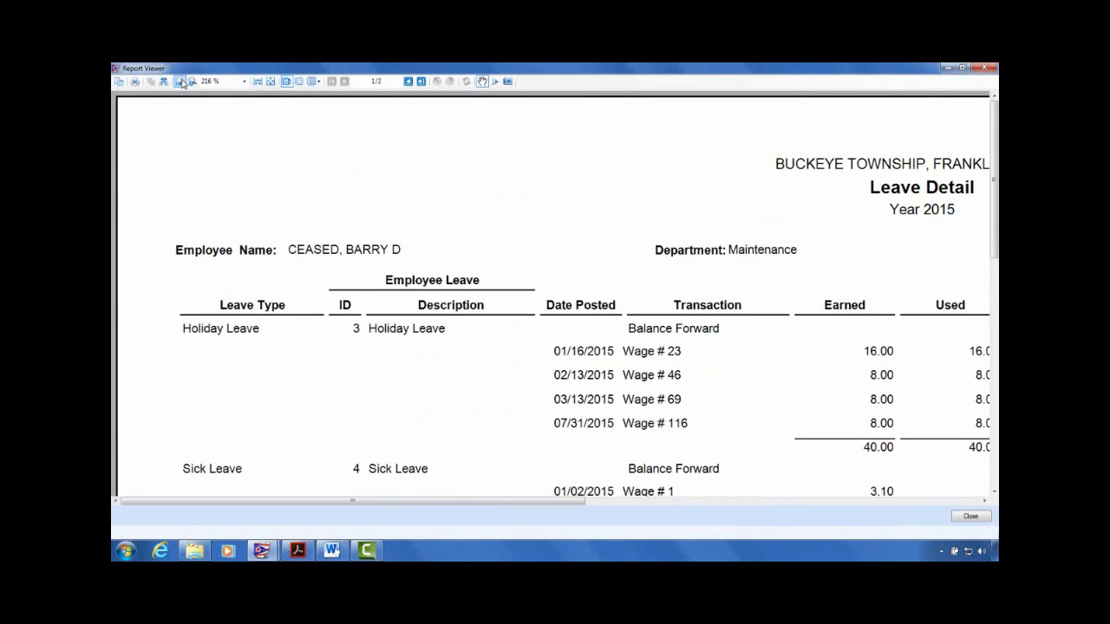
left_click(423, 82)
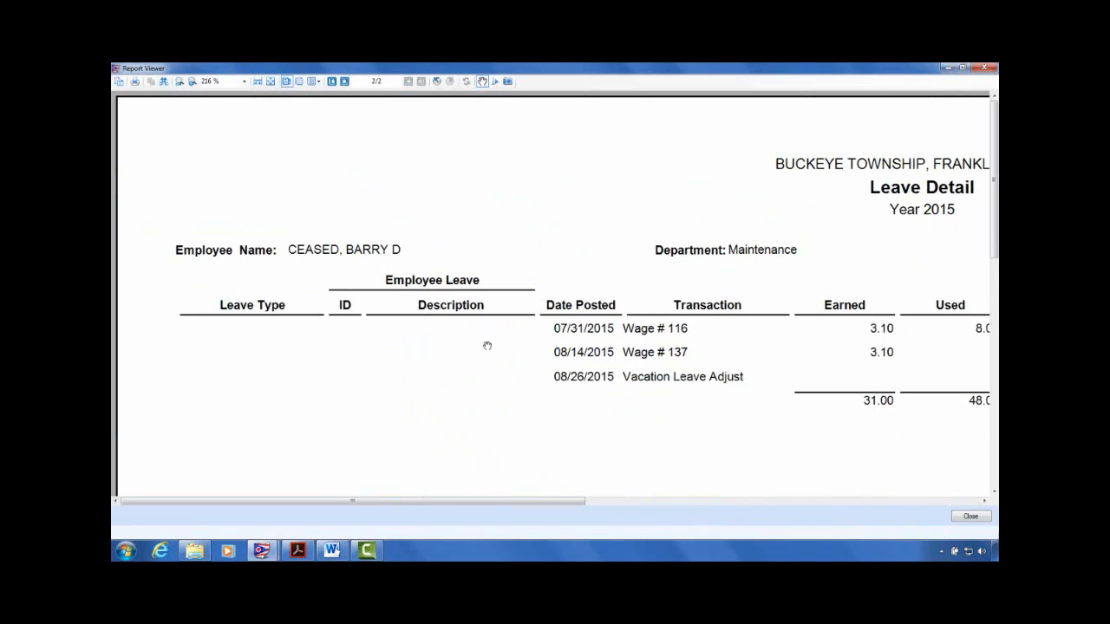
left_click_drag(820, 354, 431, 247)
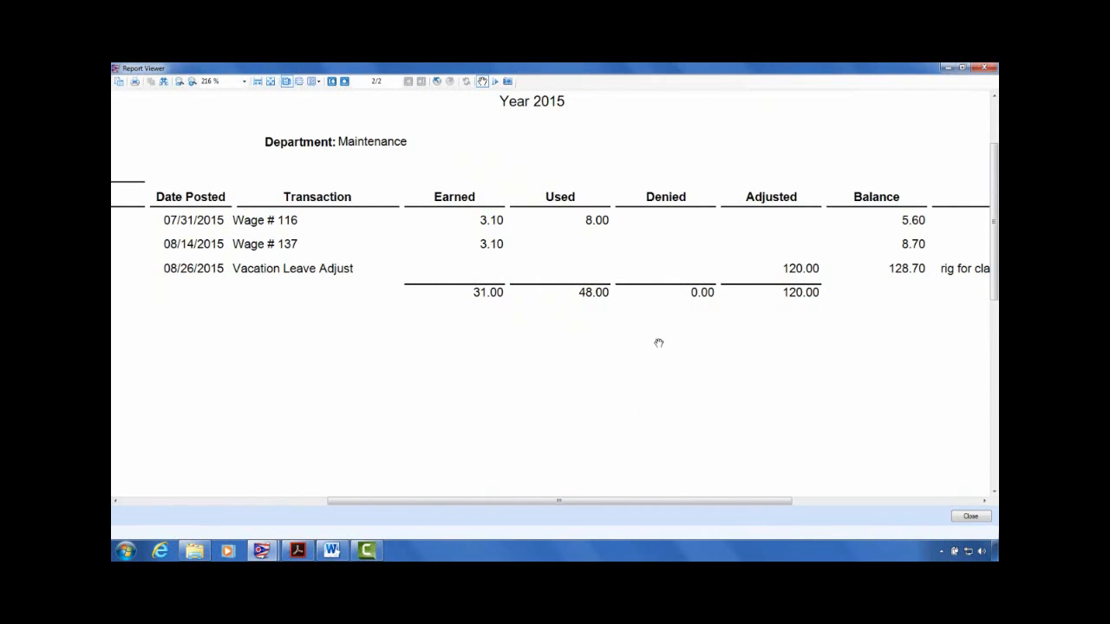
left_click_drag(943, 307, 993, 364)
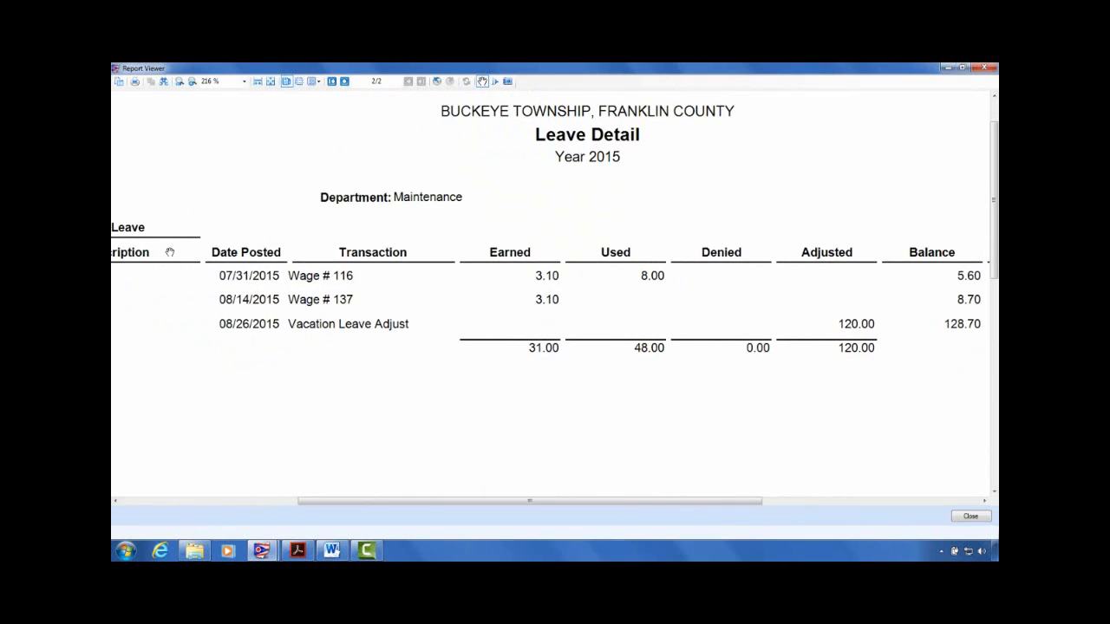
left_click_drag(205, 251, 121, 248)
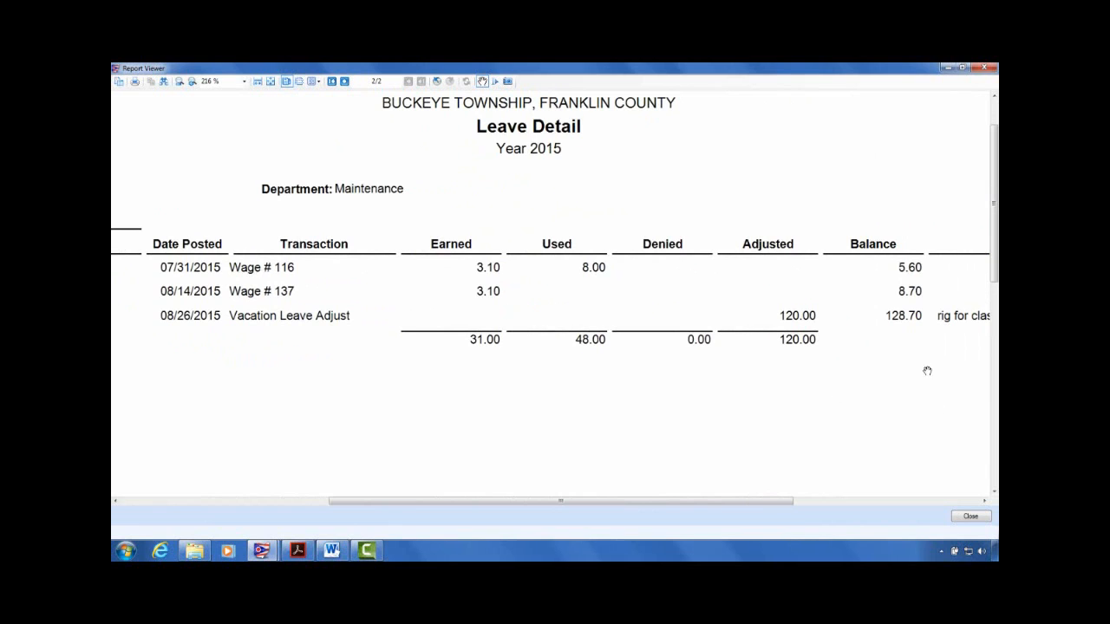
left_click_drag(928, 372, 936, 310)
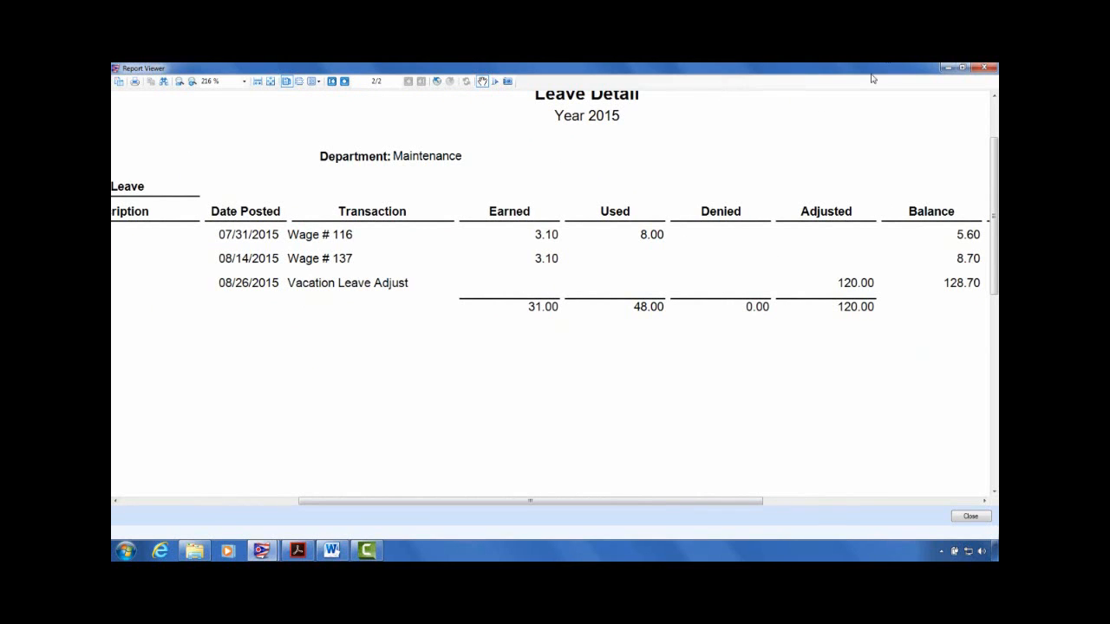
left_click(985, 68)
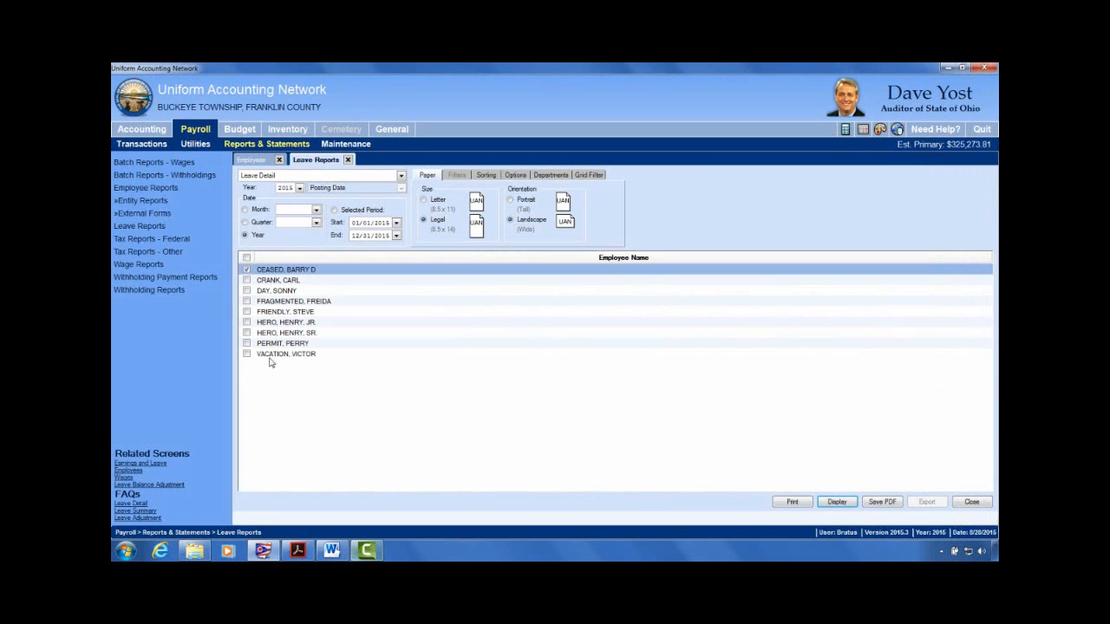
Step: Check the leave report types, close Leave Reports, and tick the 02/16/2007 employee in Payroll
left_click(348, 159)
left_click(139, 225)
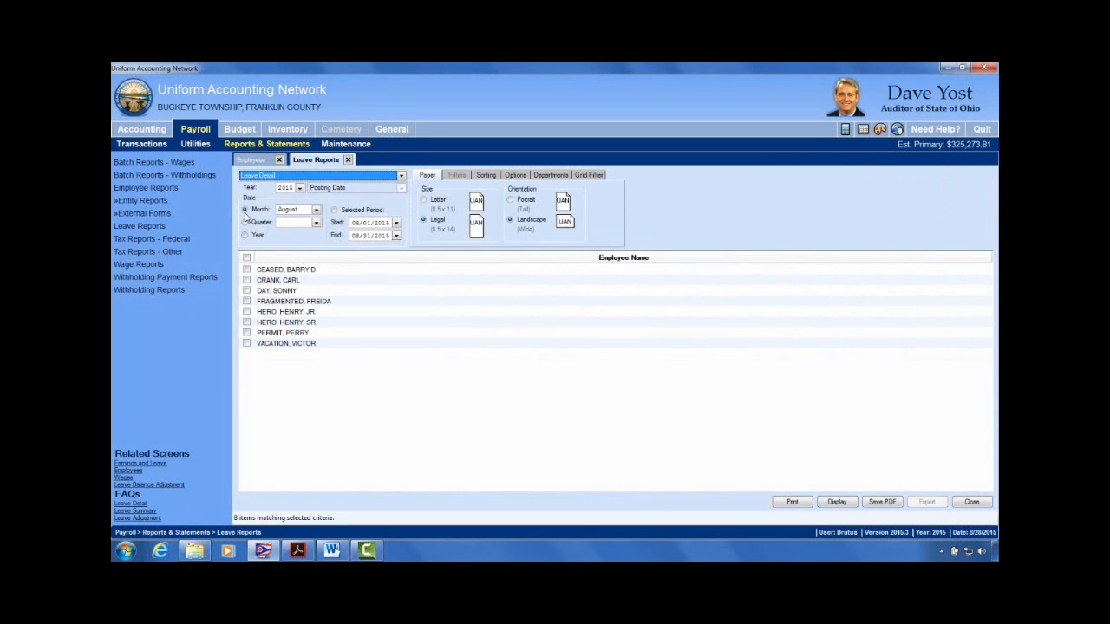
left_click(299, 176)
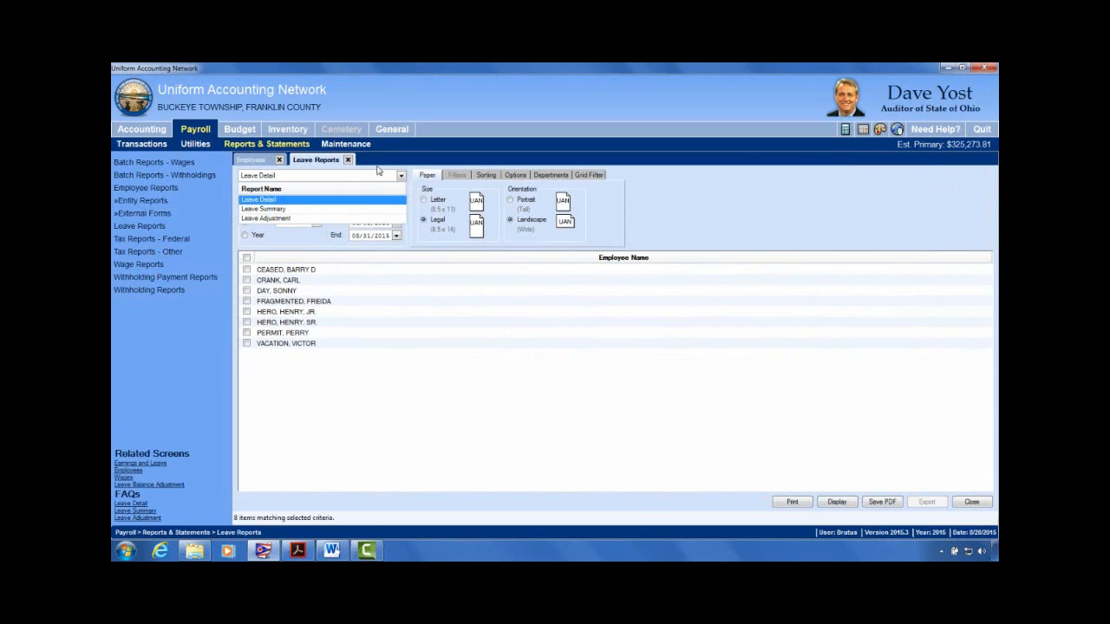
left_click(349, 163)
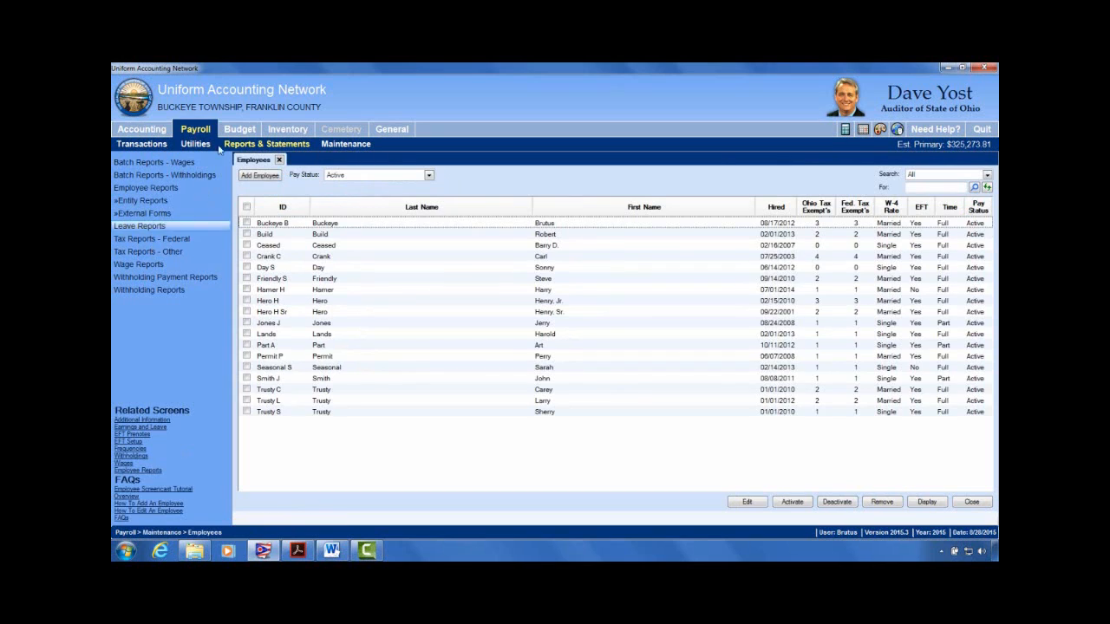
left_click(196, 131)
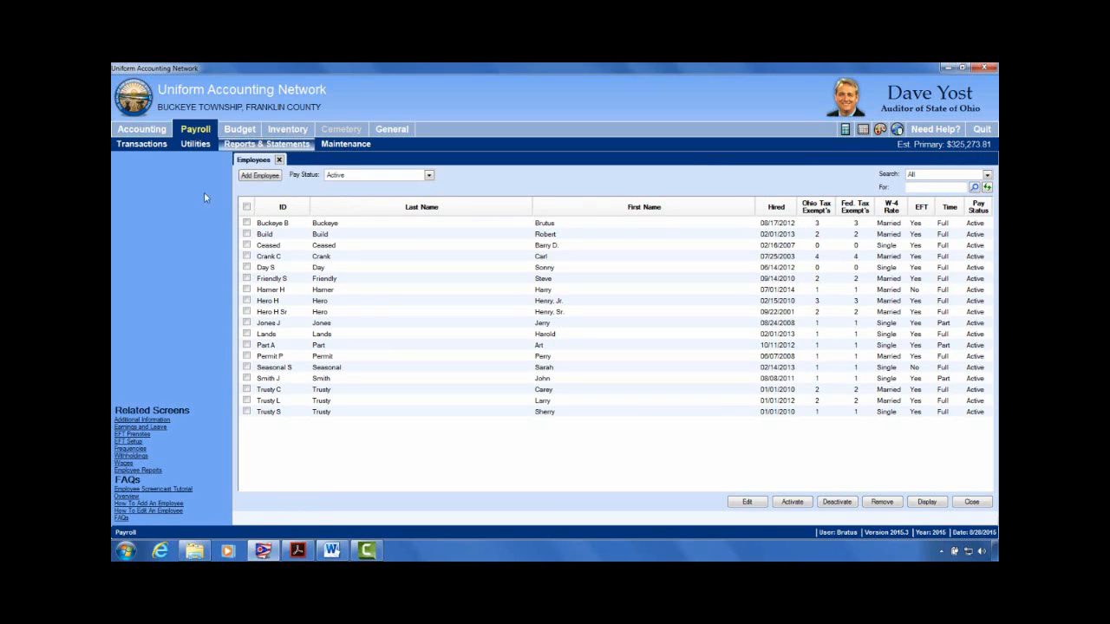
left_click(247, 245)
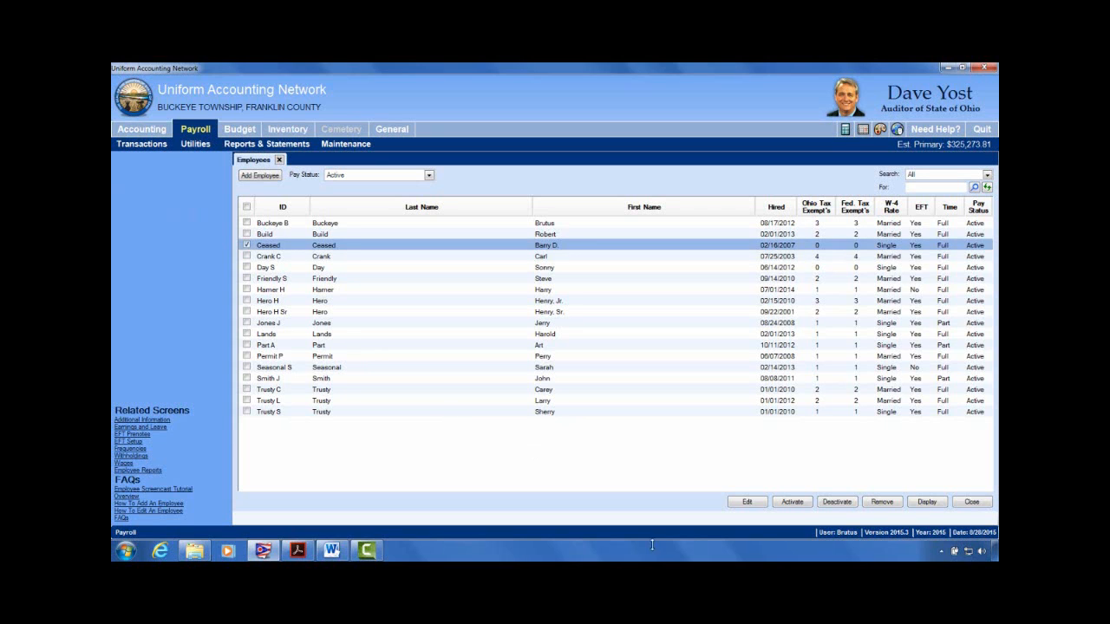
left_click(751, 502)
left_click(743, 528)
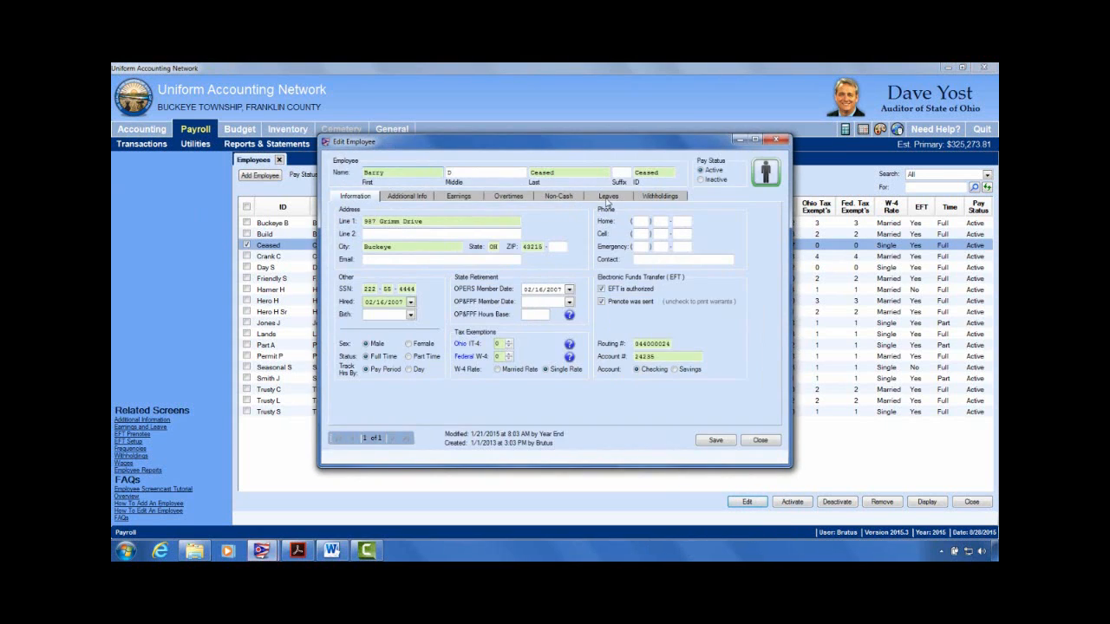
left_click(609, 198)
left_click(343, 264)
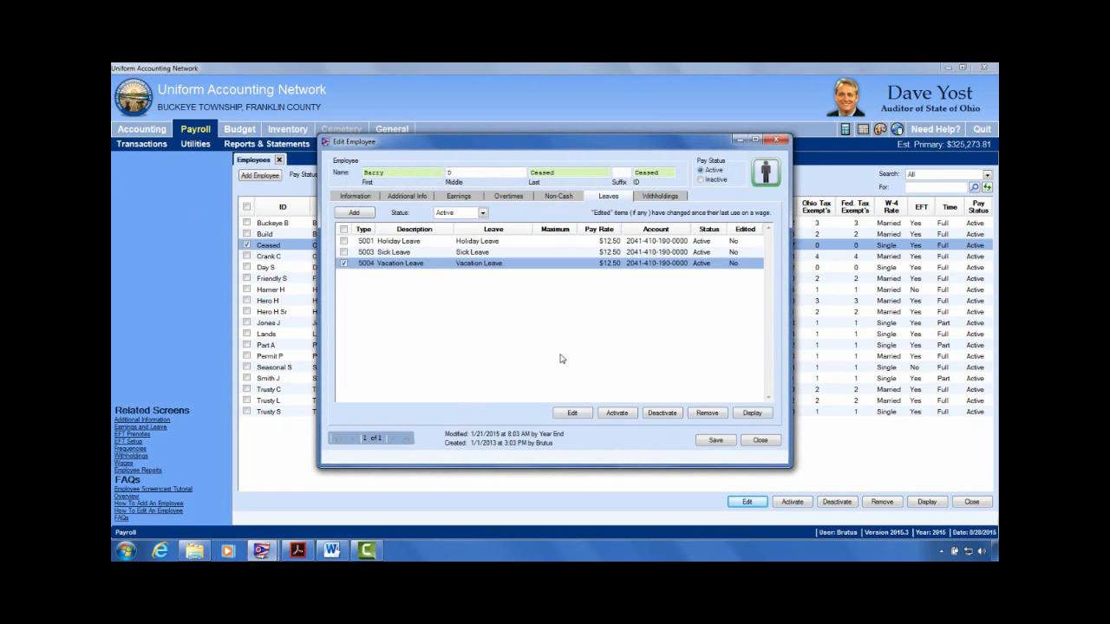
left_click(573, 414)
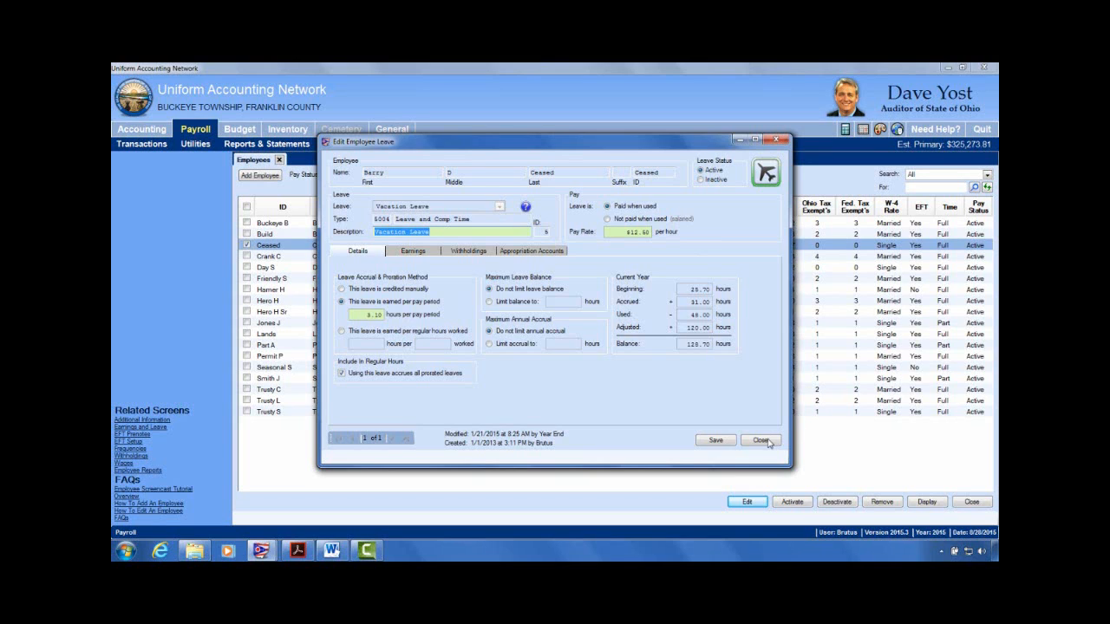
left_click(768, 447)
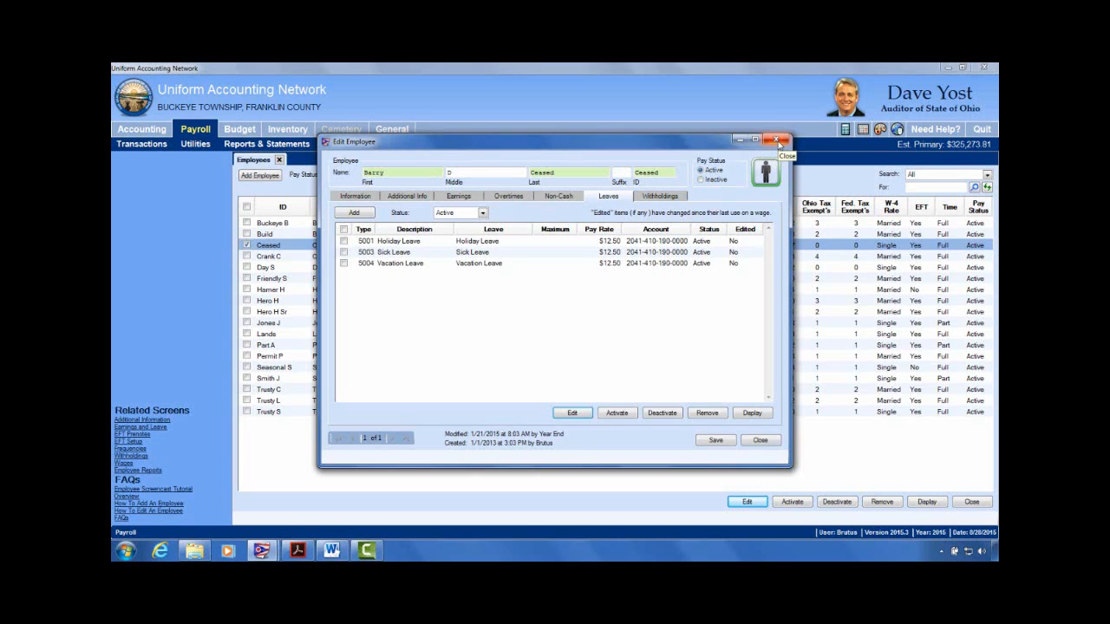
left_click(778, 140)
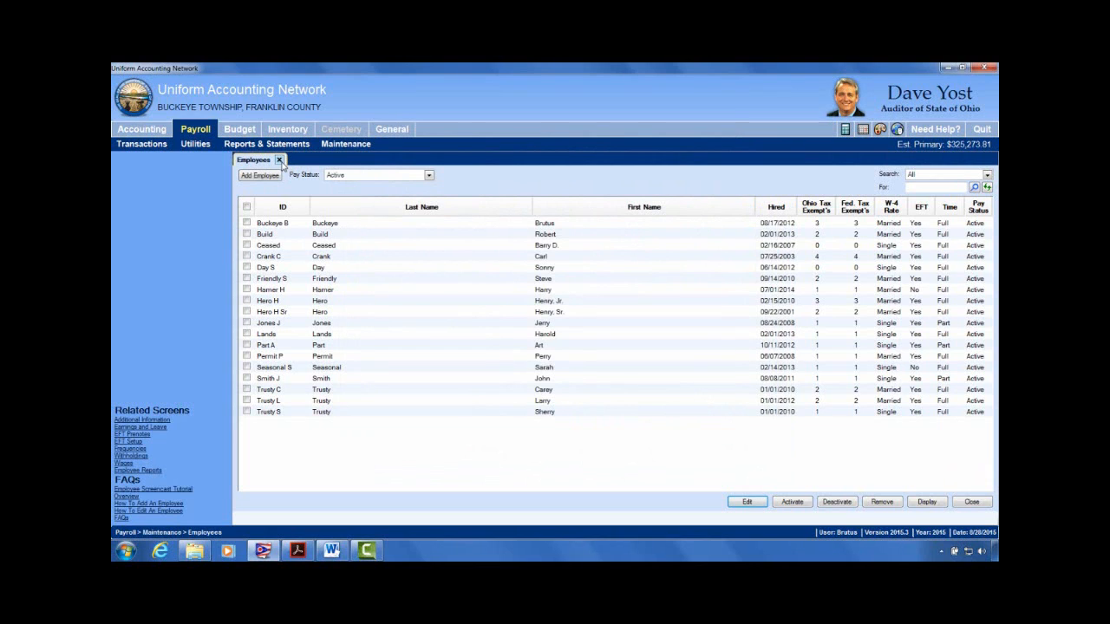
Step: Close the Employees list and start a Leave Balance Adjustment from Payroll Utilities
left_click(280, 160)
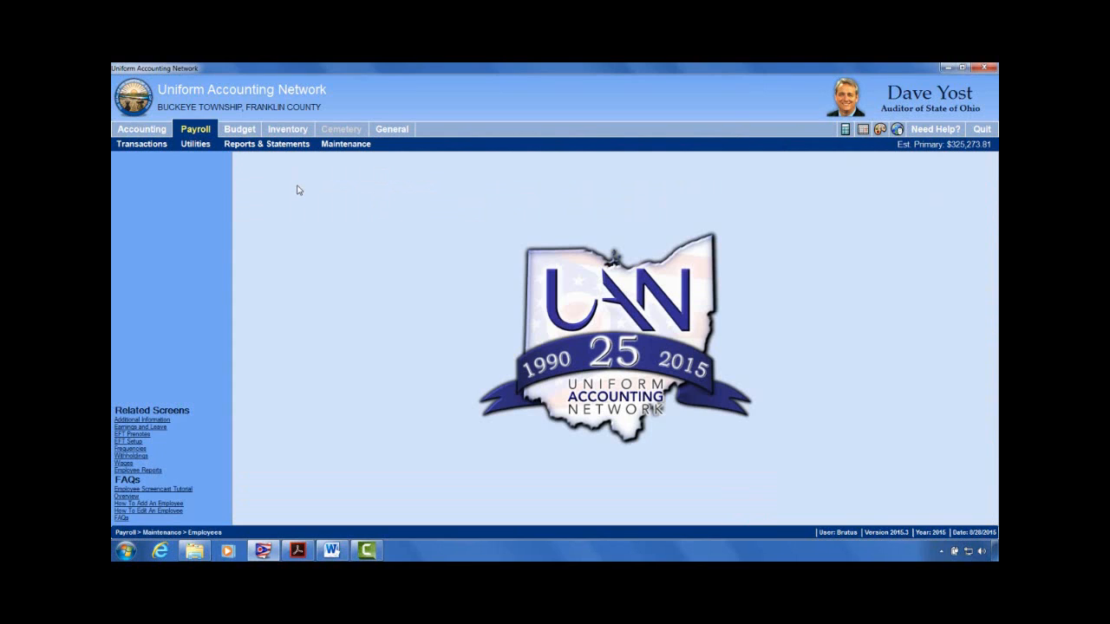
left_click(207, 128)
left_click(207, 146)
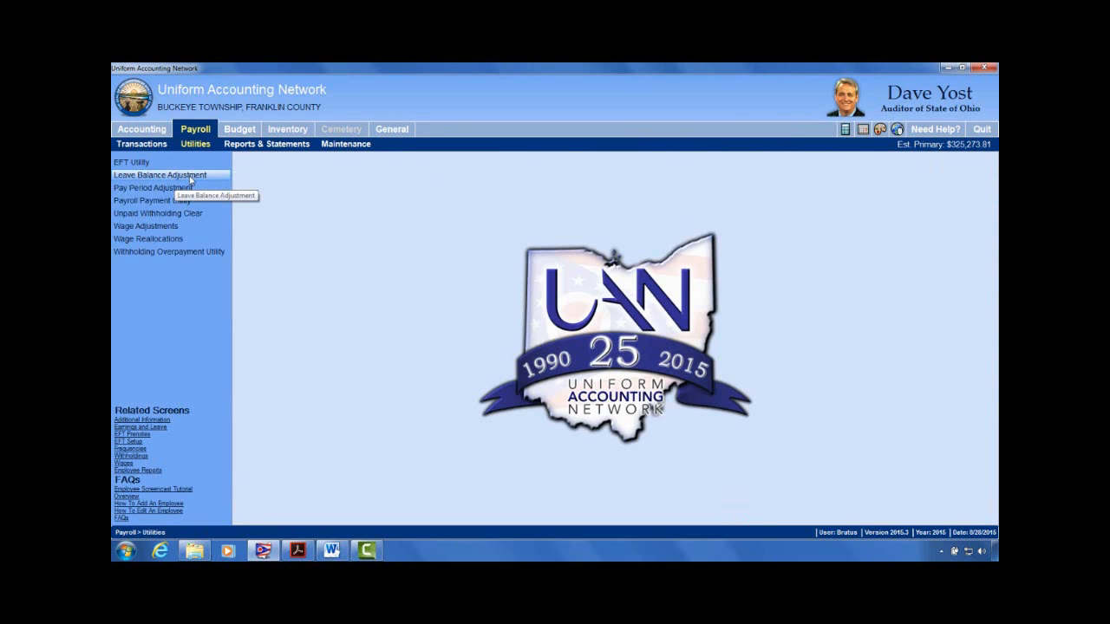
left_click(191, 177)
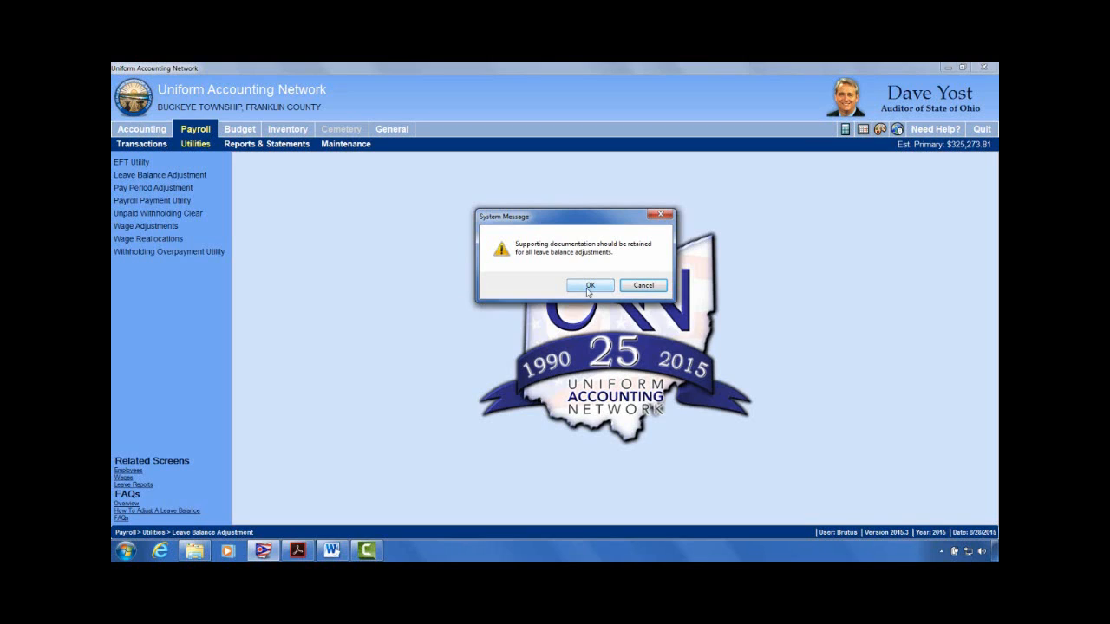
Step: Select the retiring employee and date the adjustment 08/28/2015
left_click(587, 289)
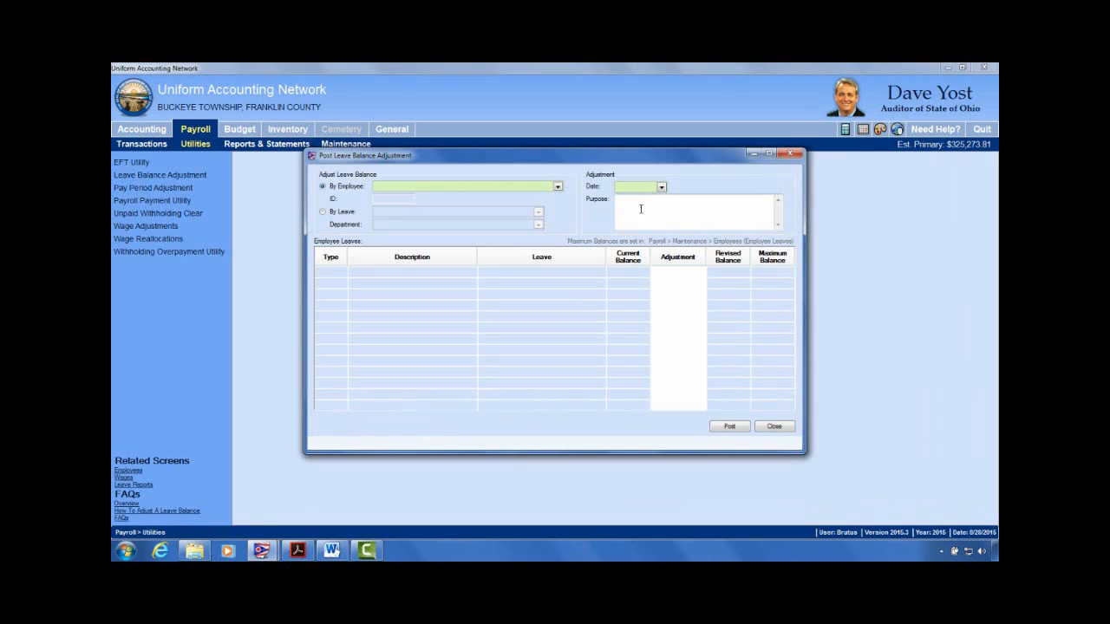
left_click(558, 186)
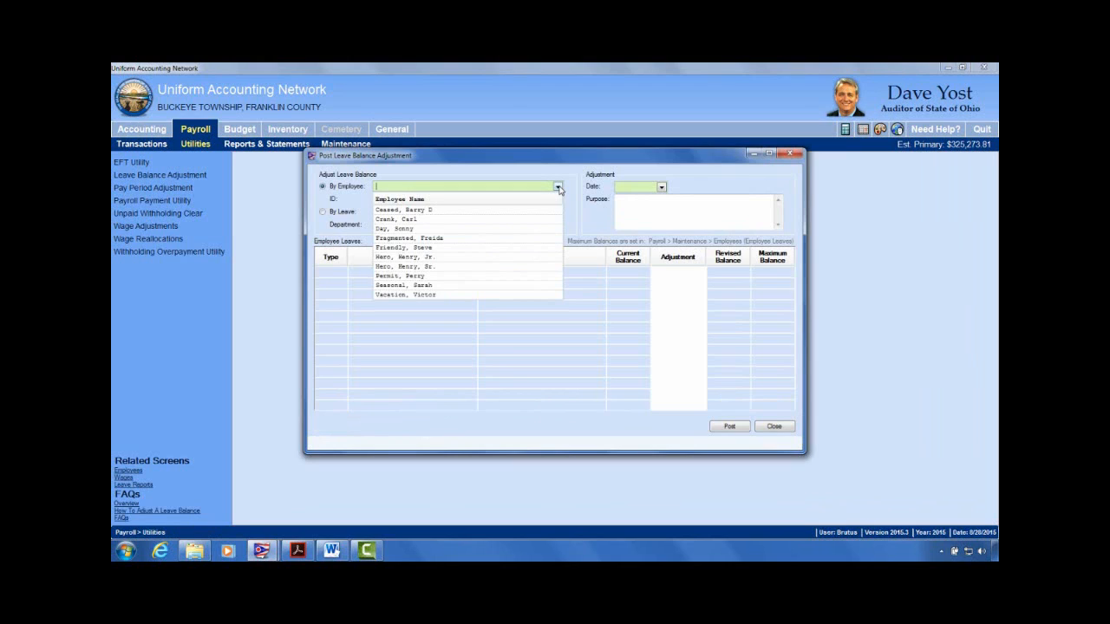
left_click(386, 210)
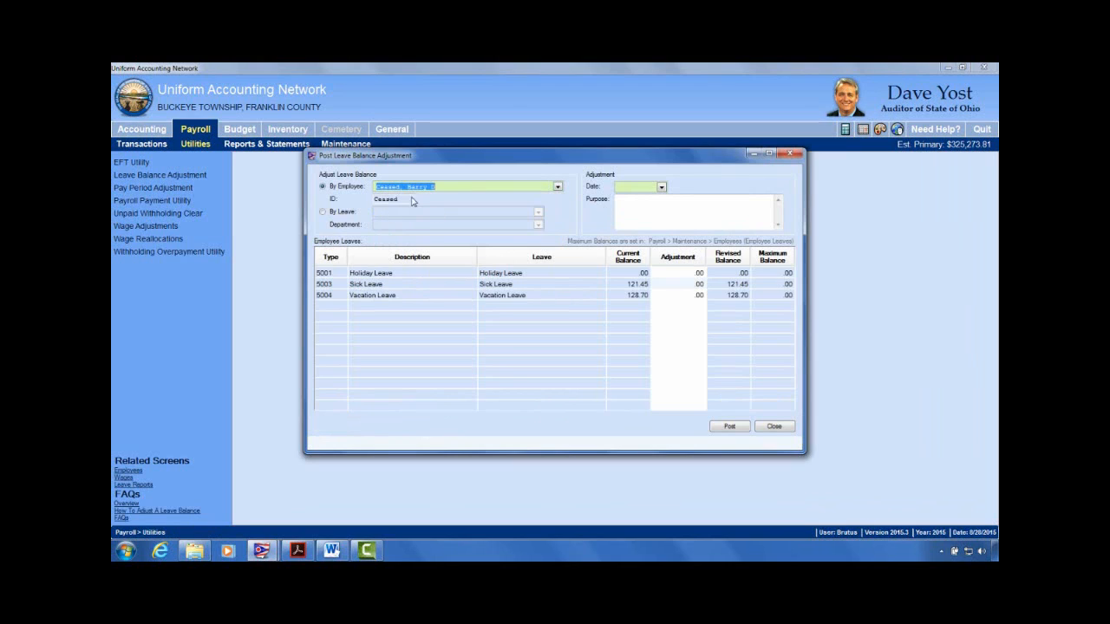
left_click(662, 188)
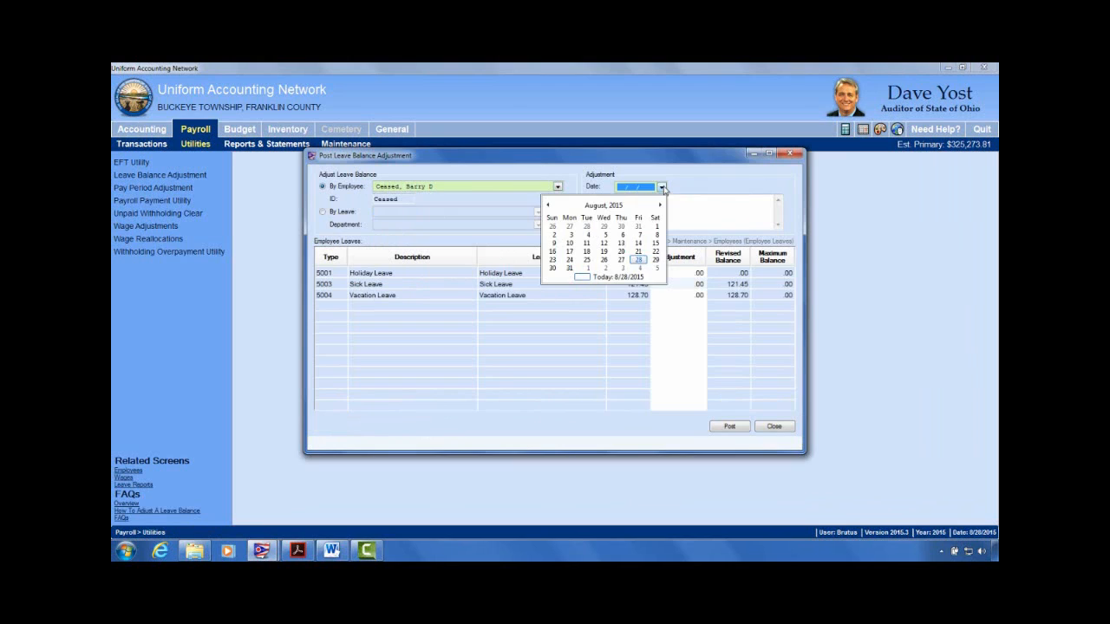
left_click(626, 277)
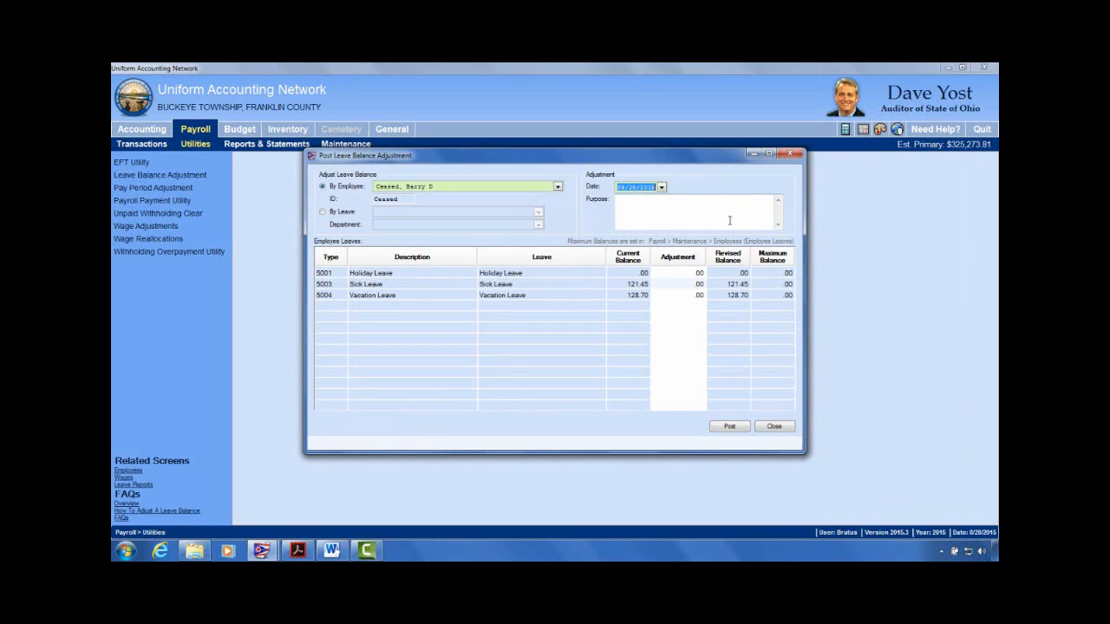
Step: Enter the purpose 'Reducing for retirement and leave payout.'
left_click(663, 205)
type("cor")
key("BackSpace")
key("BackSpace")
key("BackSpace")
type("Reducing for retirement")
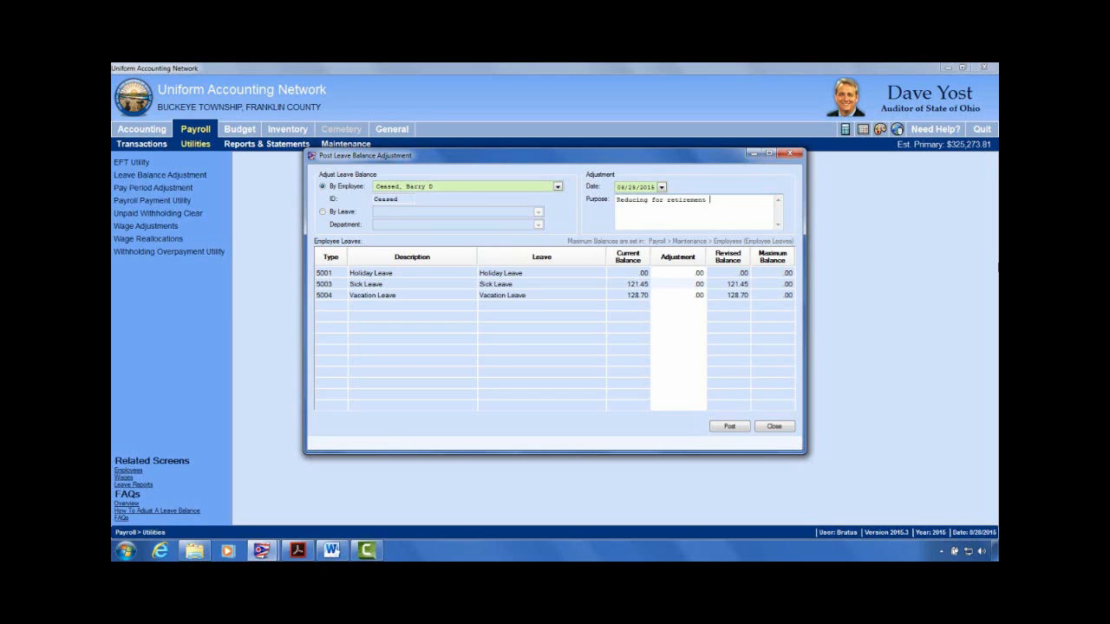
type(" p")
key("BackSpace")
type("and leave payout.")
left_click(691, 284)
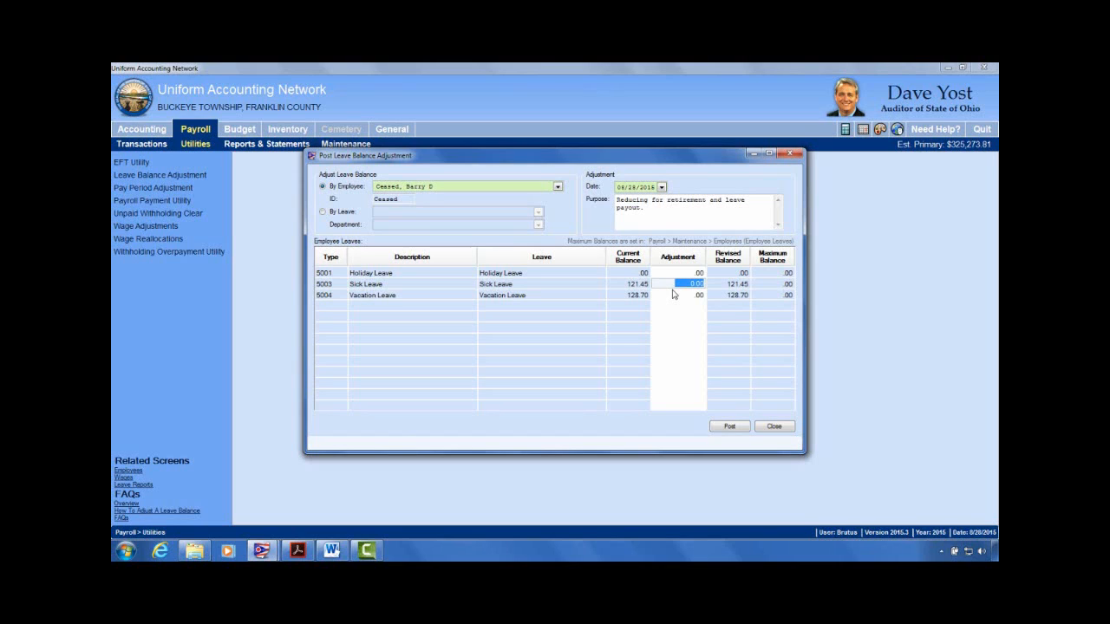
Step: Post adjustments of -121.45 sick leave and -128.70 vacation leave
type("-121.45")
left_click(673, 295)
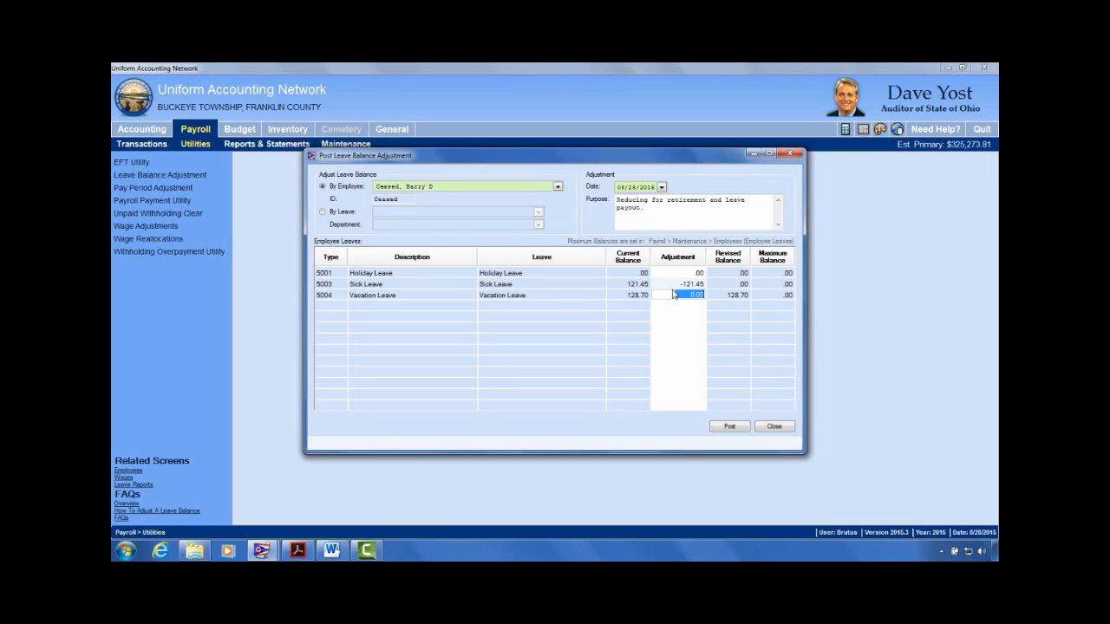
type("128.70")
key("Tab")
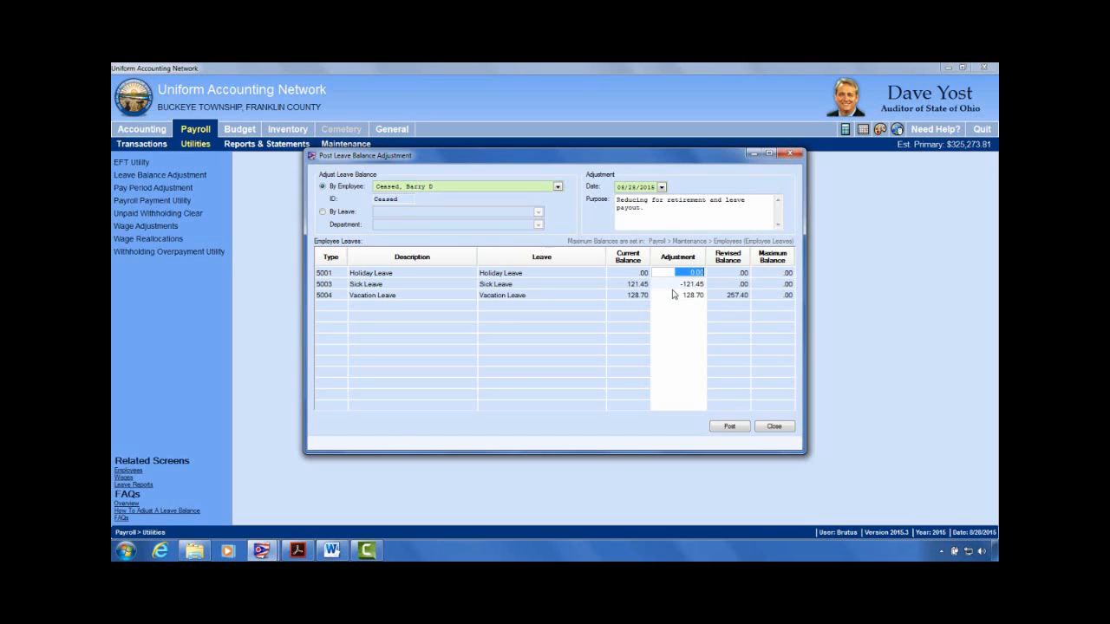
left_click(688, 295)
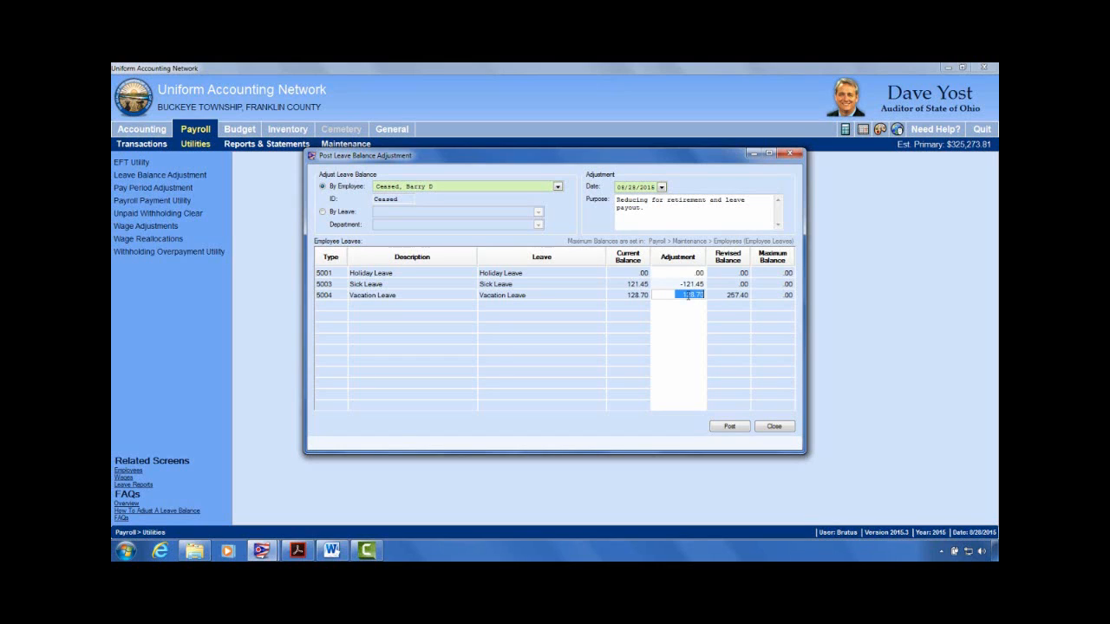
left_click(681, 295)
type("-")
key("Tab")
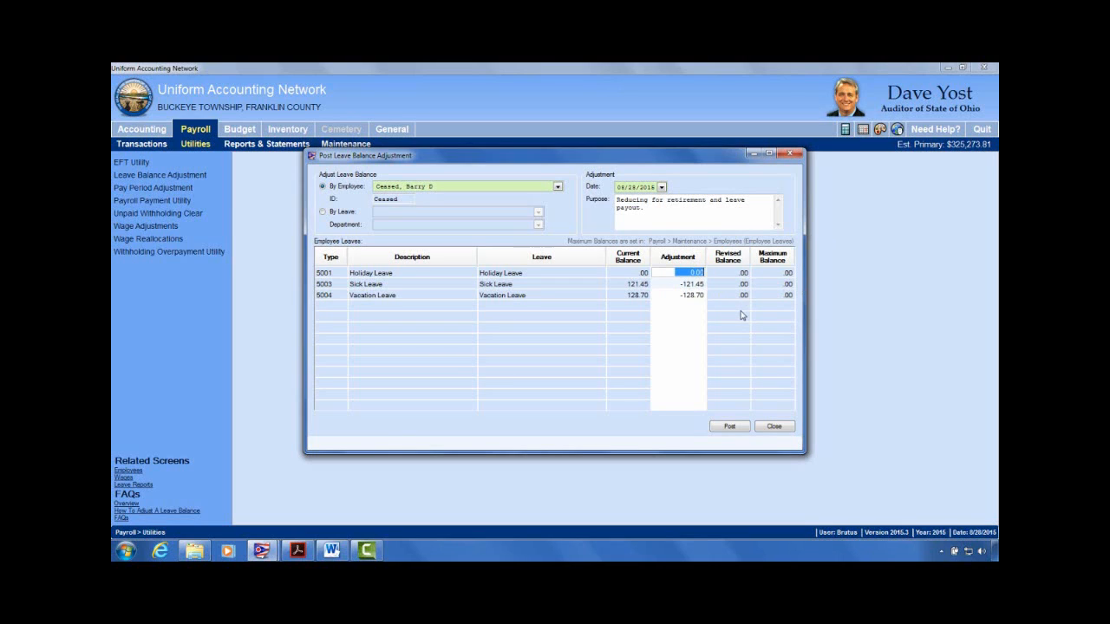
left_click(729, 427)
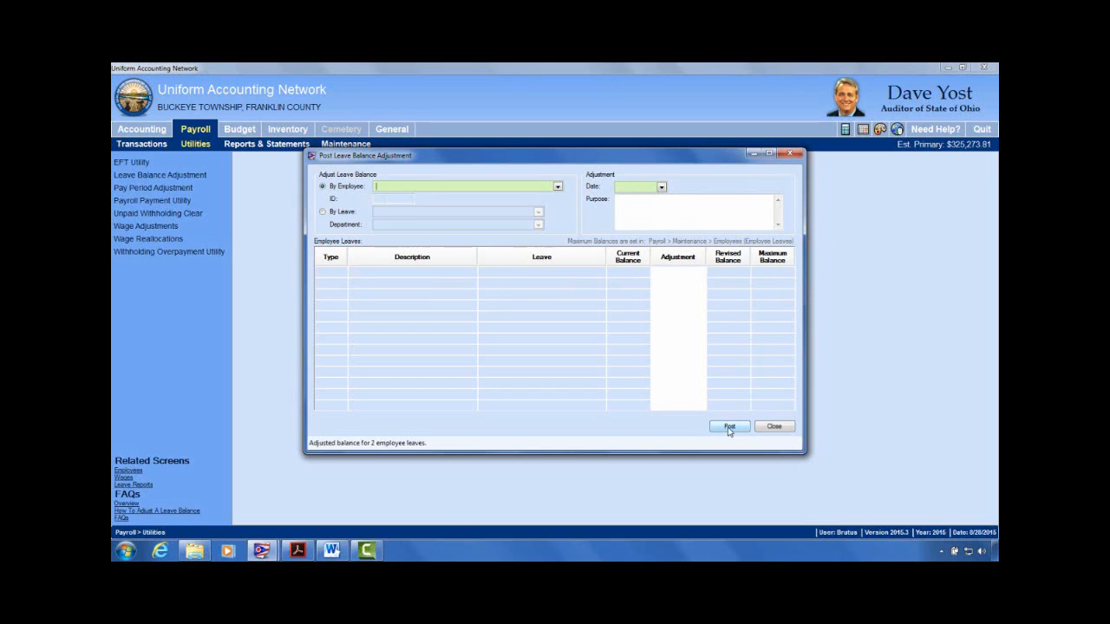
Step: Reload the retiring employee to confirm holiday, sick and vacation balances read .00
left_click(558, 187)
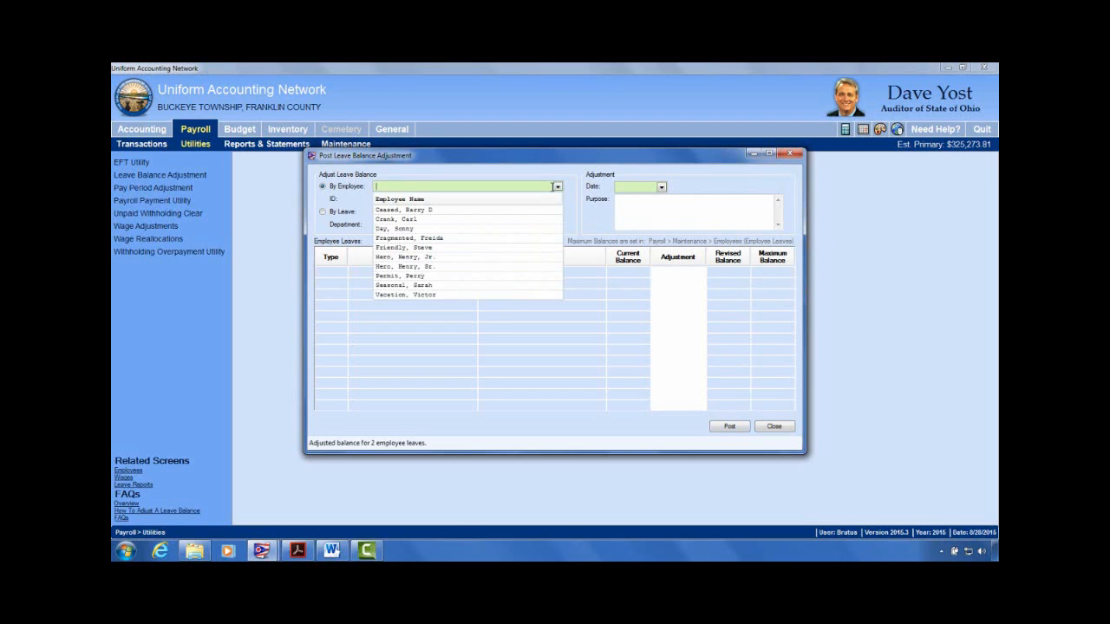
left_click(408, 211)
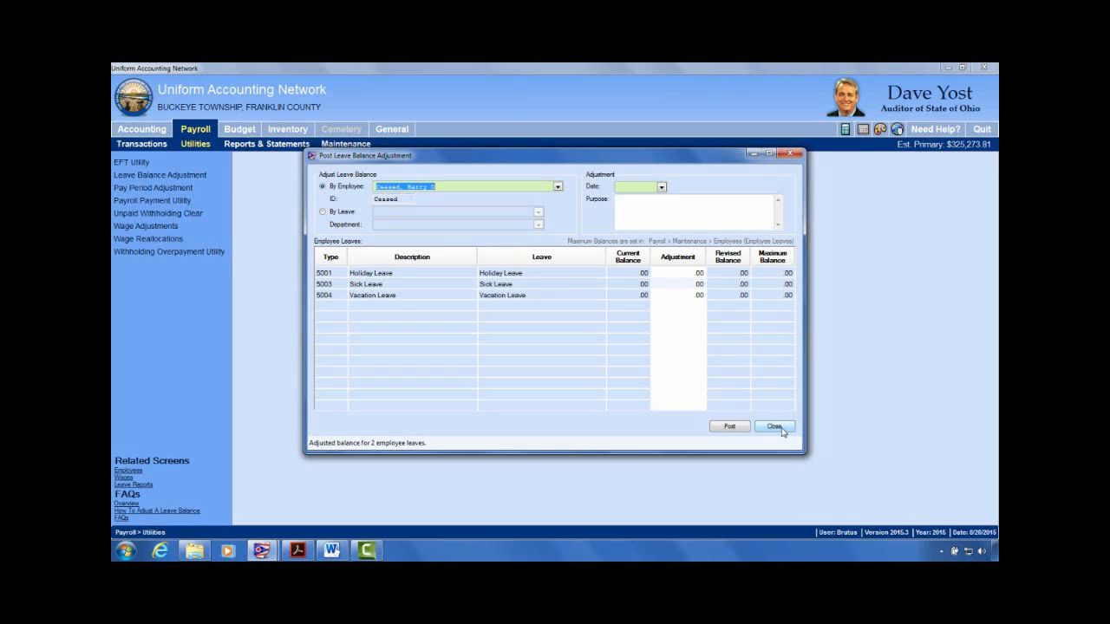
Step: Close the adjustment window and open the retiring employee's record for editing
left_click(774, 426)
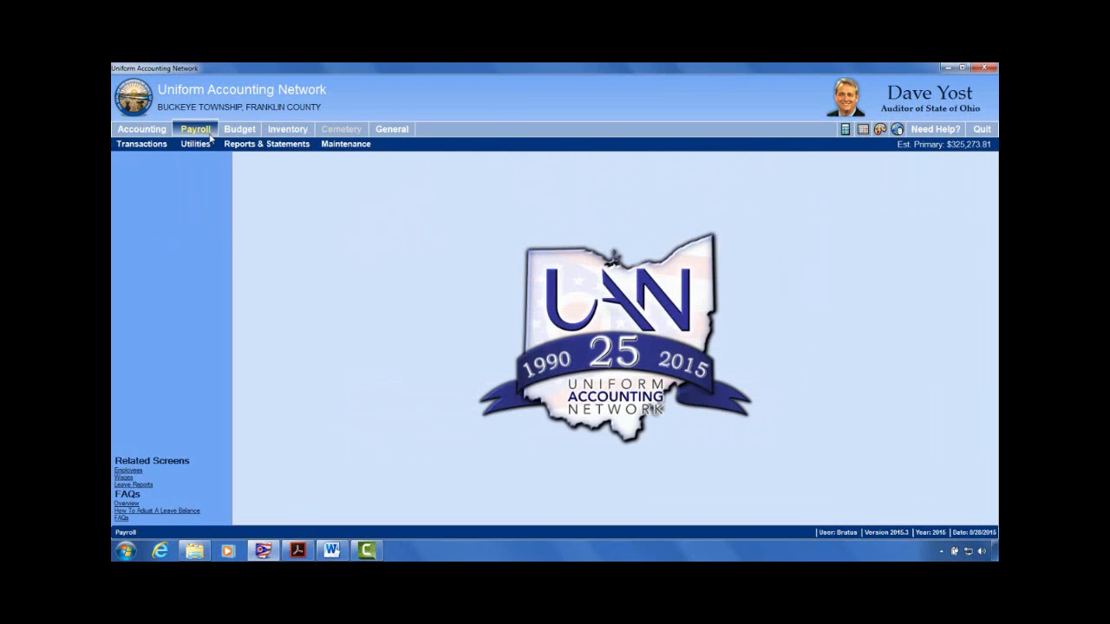
left_click(346, 144)
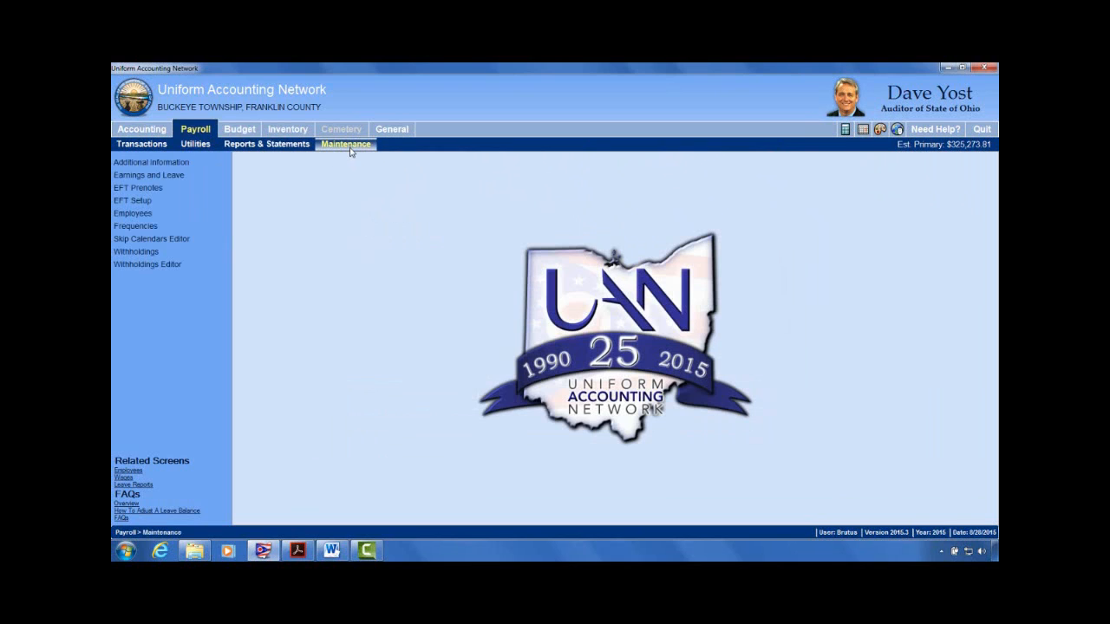
left_click(134, 213)
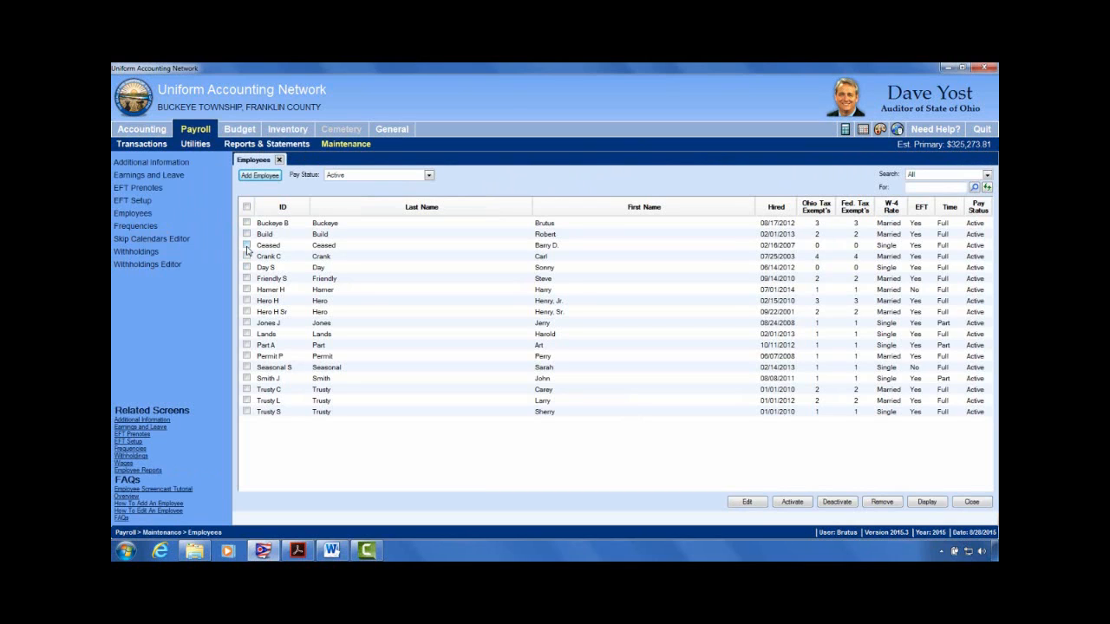
left_click(246, 245)
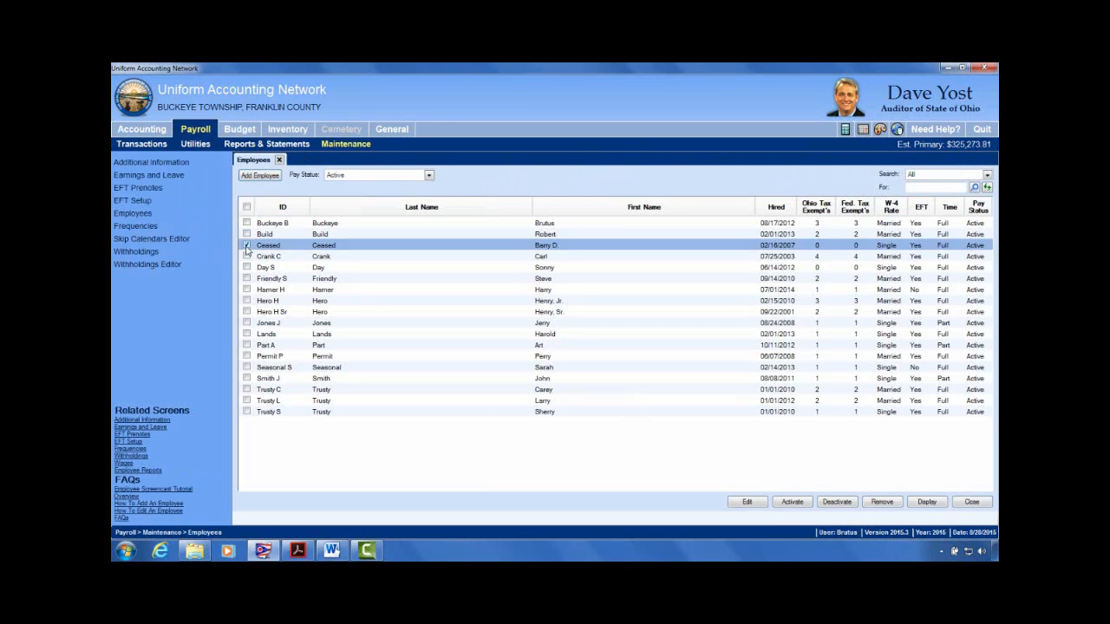
left_click(764, 506)
left_click(764, 527)
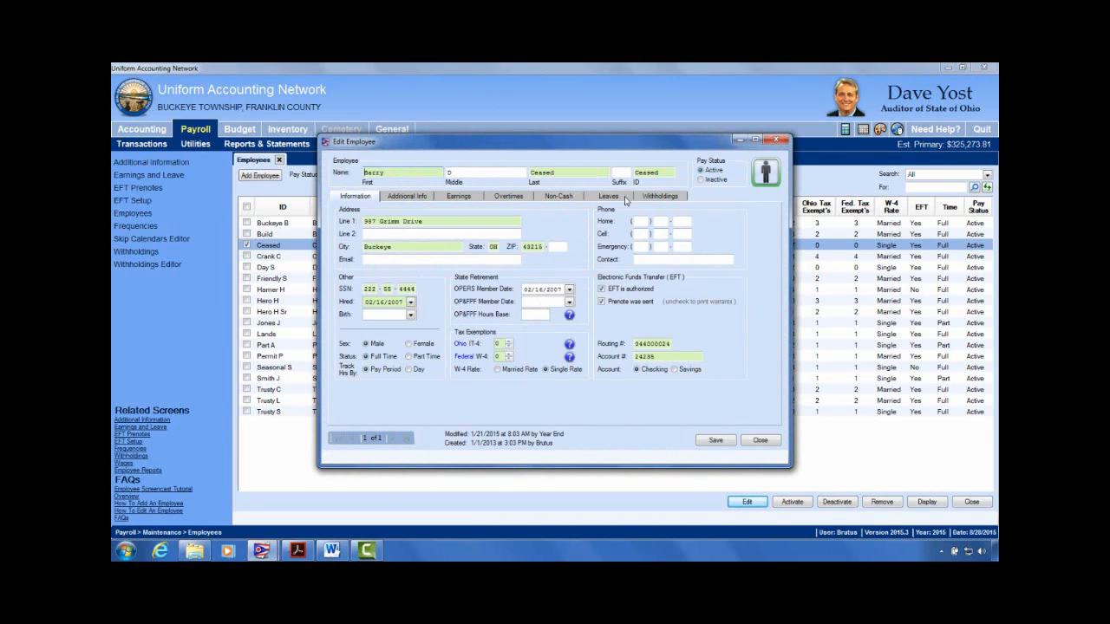
Step: Review the Earnings and Leaves lists, showing Hourly Wages and leaves at $12.50
left_click(460, 202)
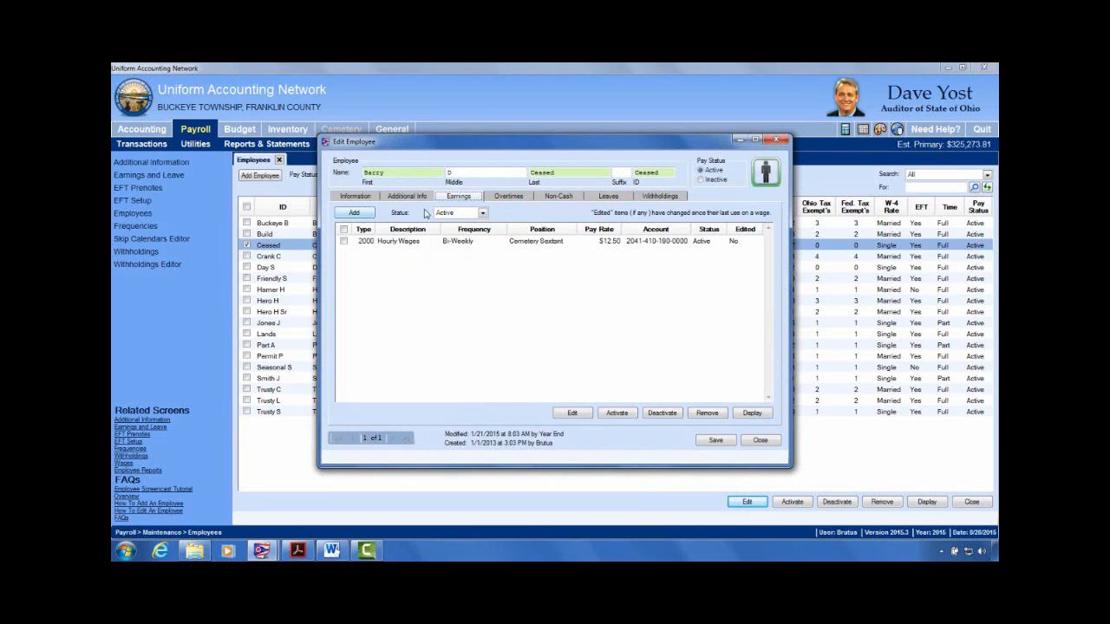
left_click(618, 199)
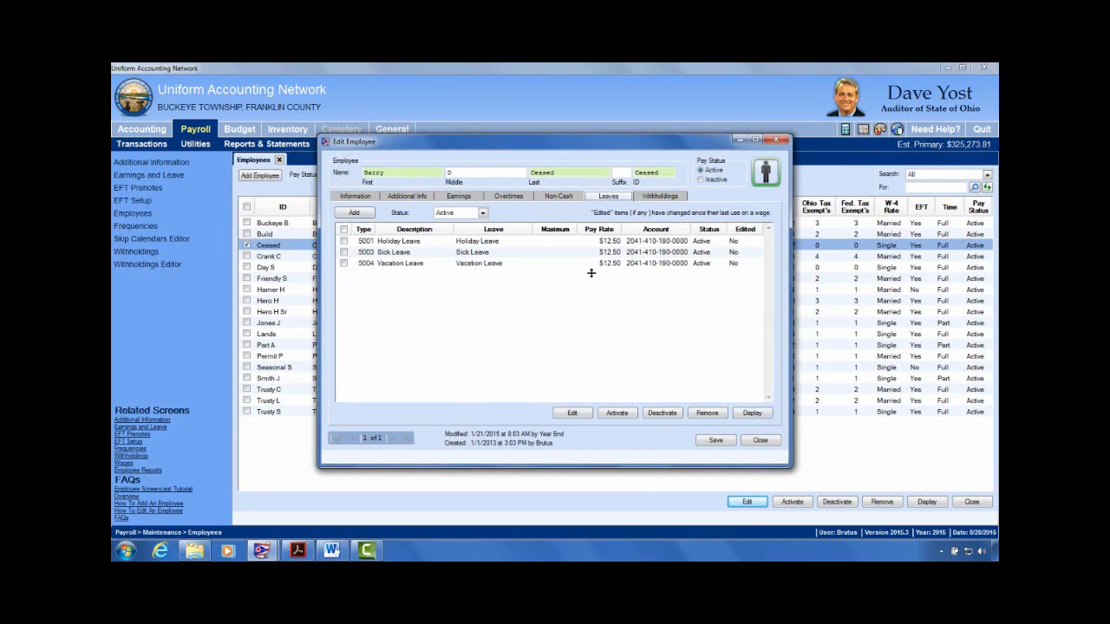
left_click(458, 200)
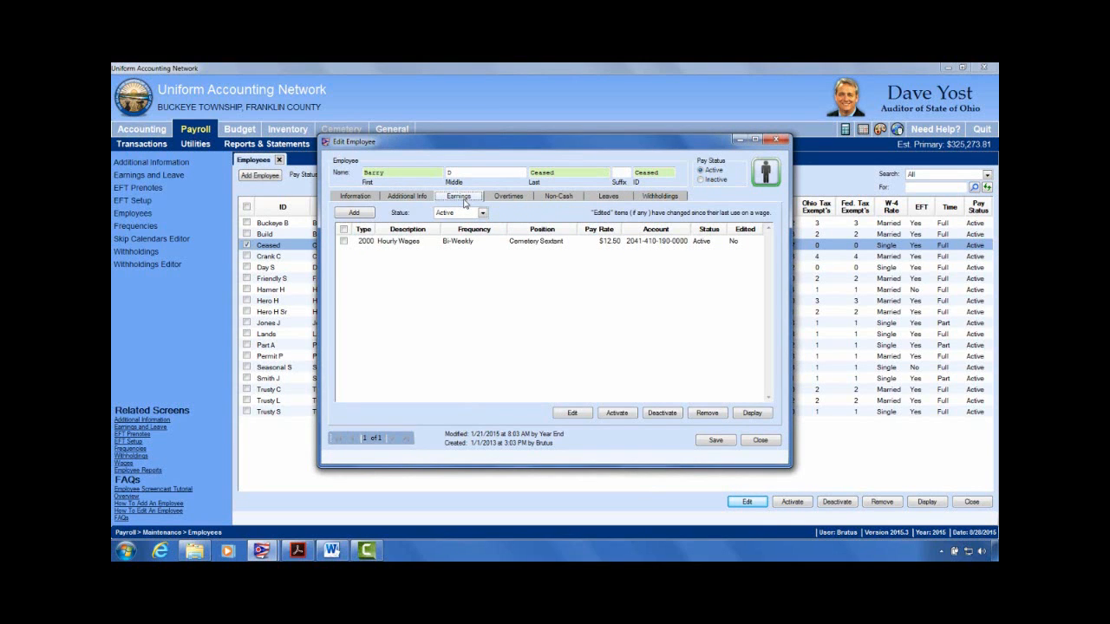
Step: Add a Vacation Payout Non-Pens earning, type 9000 Non-Retirement Items
left_click(366, 216)
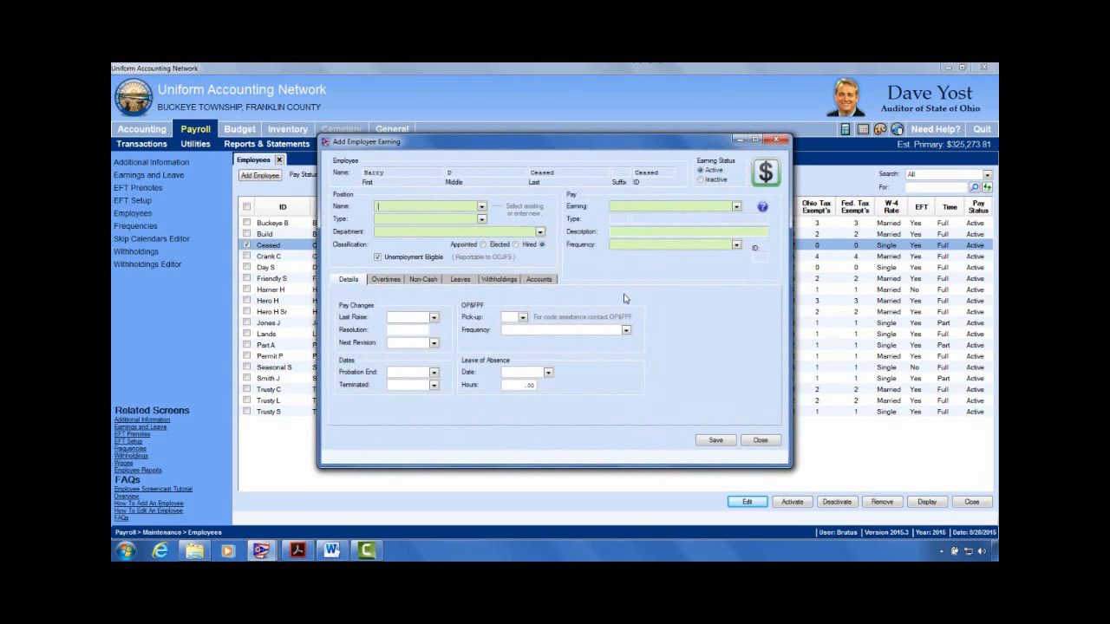
left_click(736, 208)
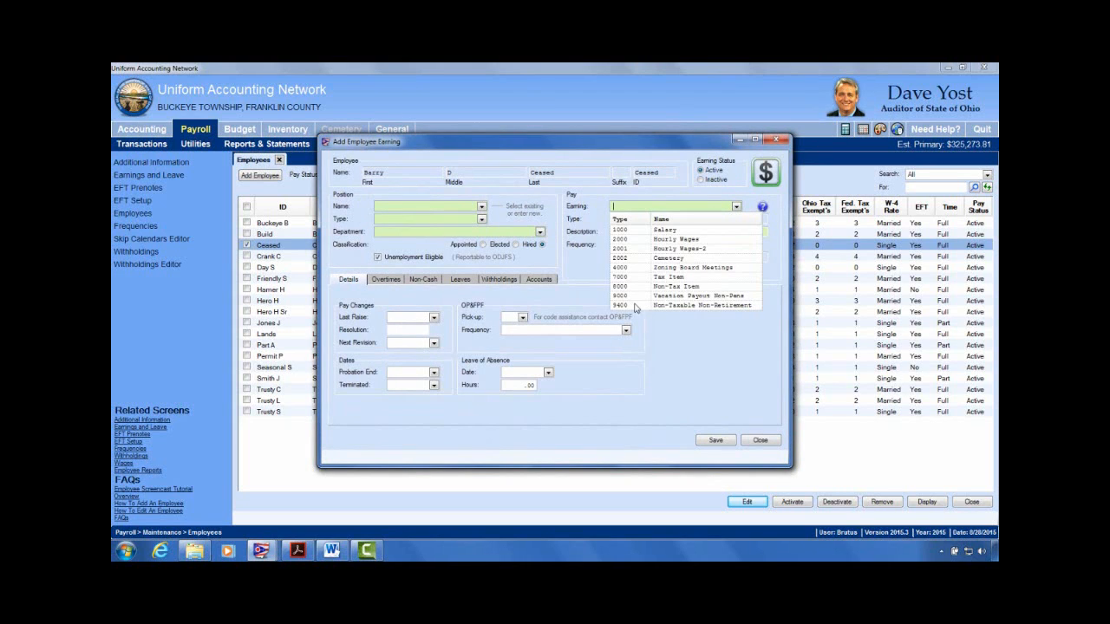
left_click(726, 296)
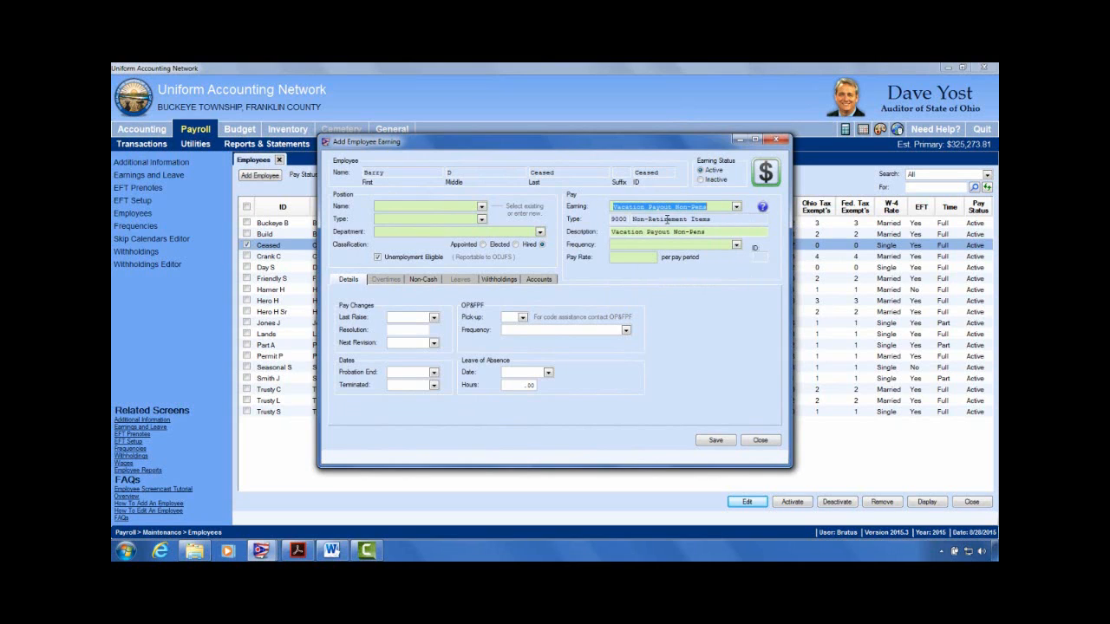
double_click(623, 221)
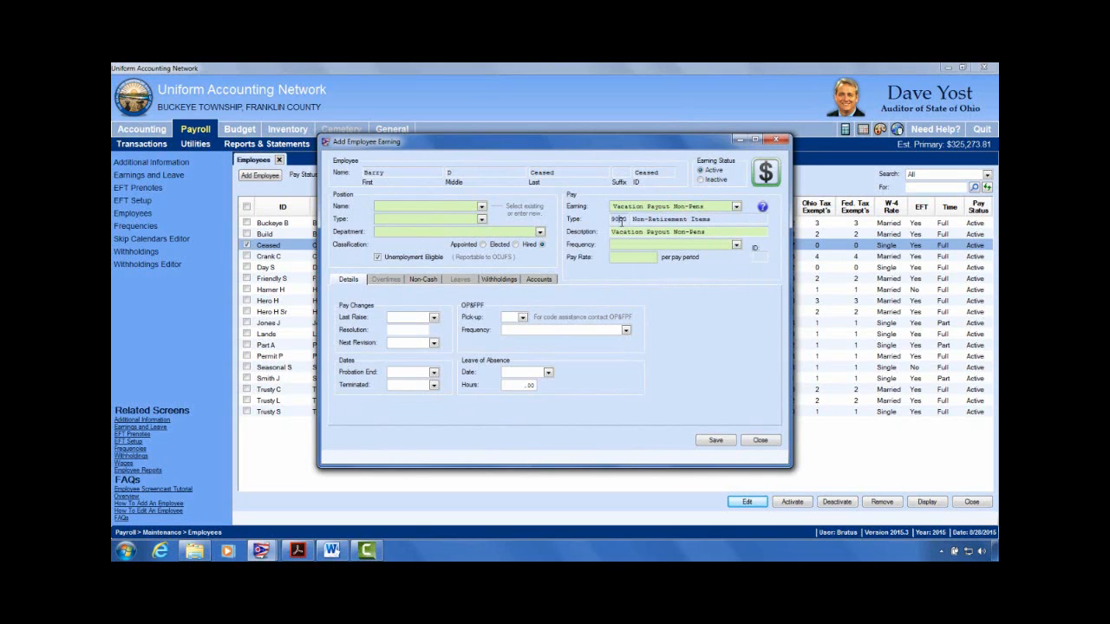
left_click(676, 221)
left_click_drag(713, 220, 607, 220)
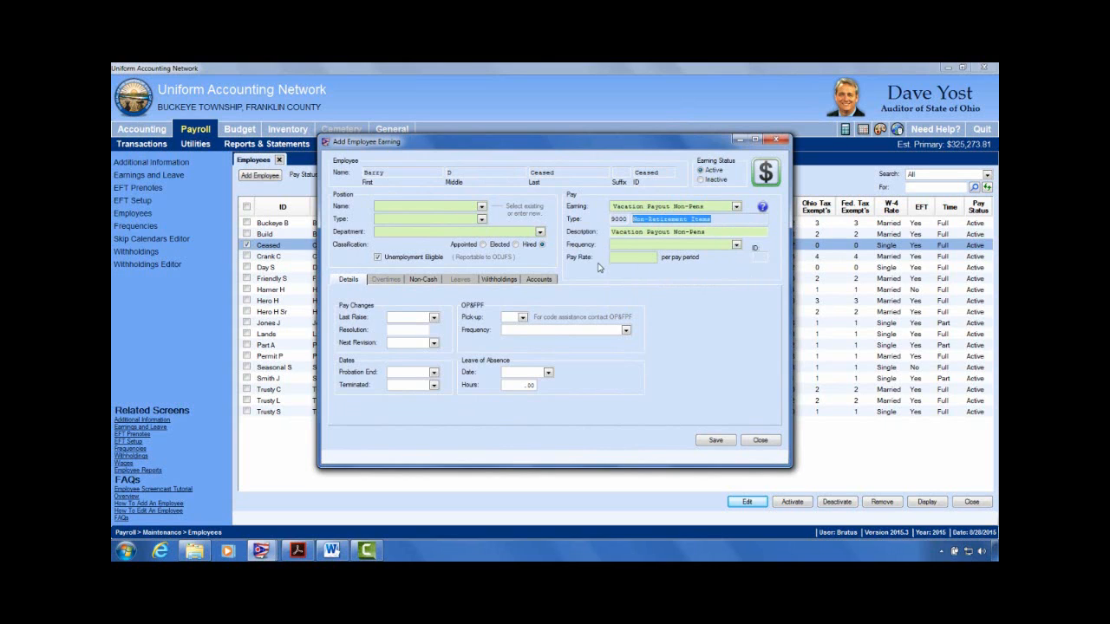
left_click(644, 230)
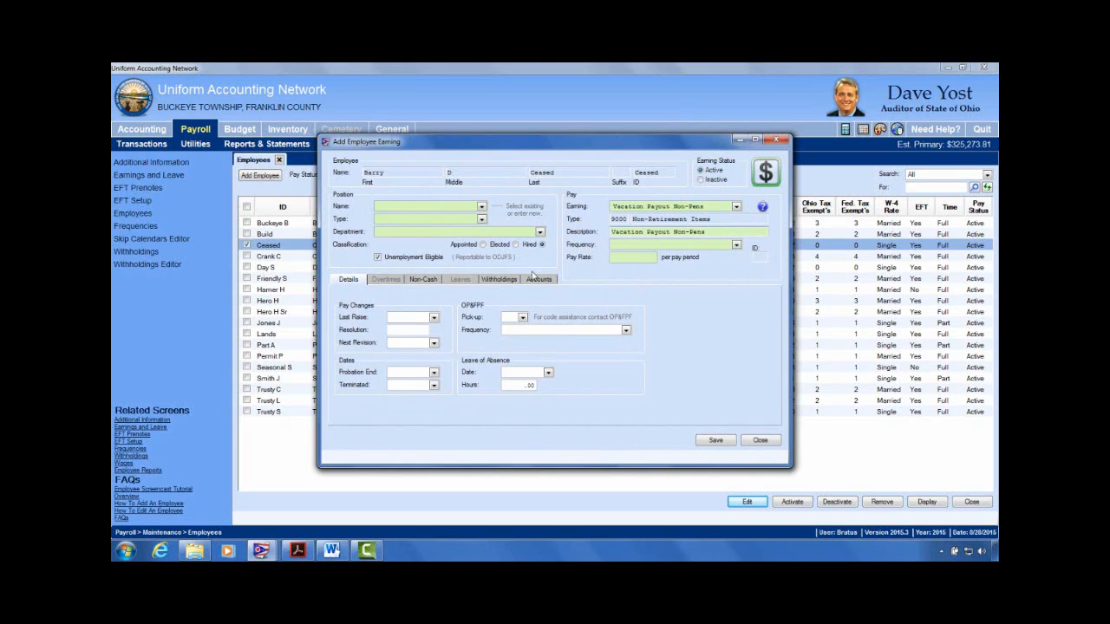
Step: Review the earning's withholdings, then close the form to the save-changes prompt
left_click(513, 281)
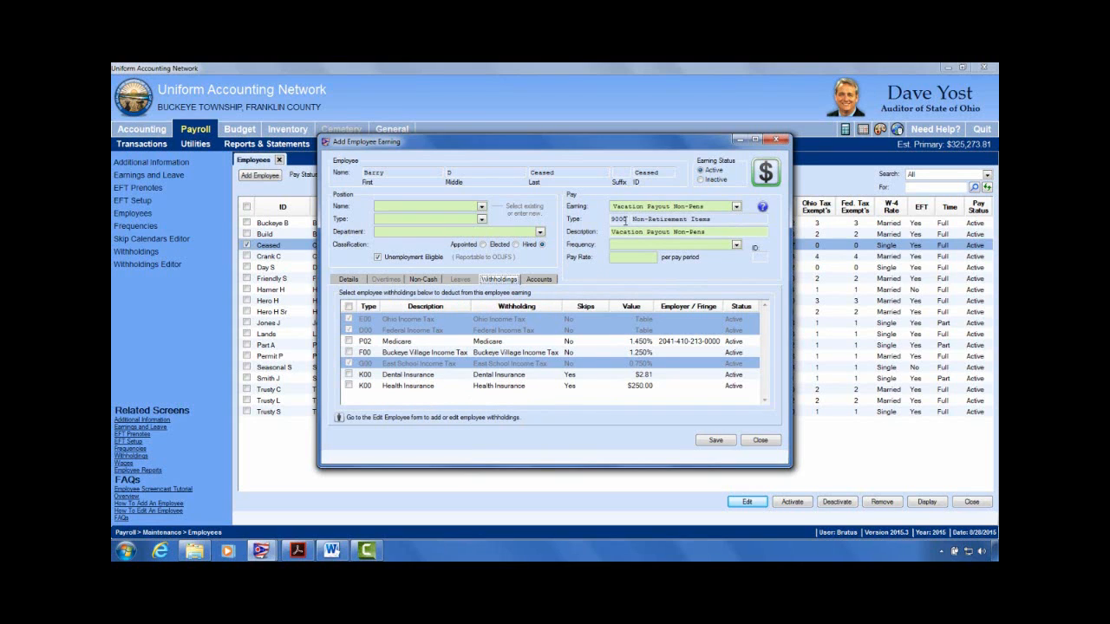
left_click(654, 222)
left_click(760, 441)
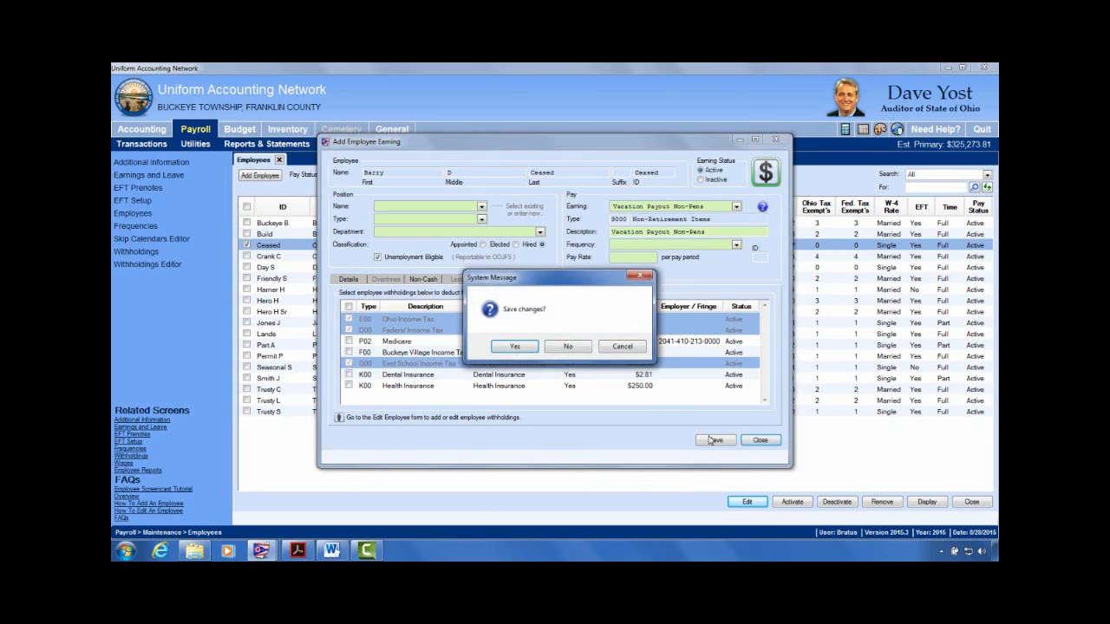
Step: Discard the vacation payout earning, then close a new earning form without picking a type
left_click(584, 345)
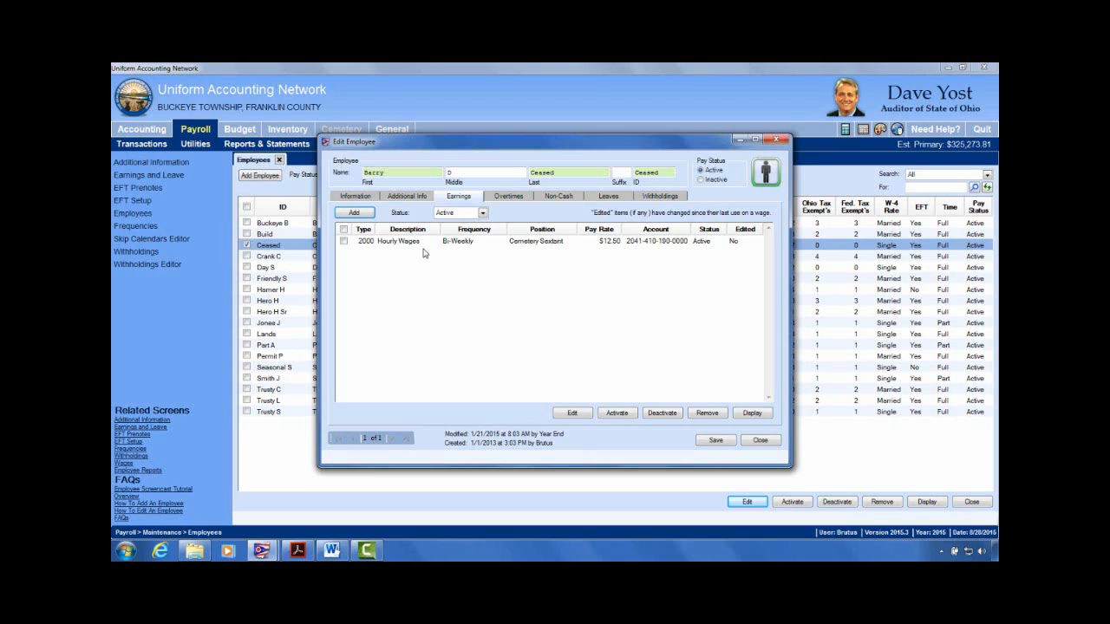
left_click(355, 213)
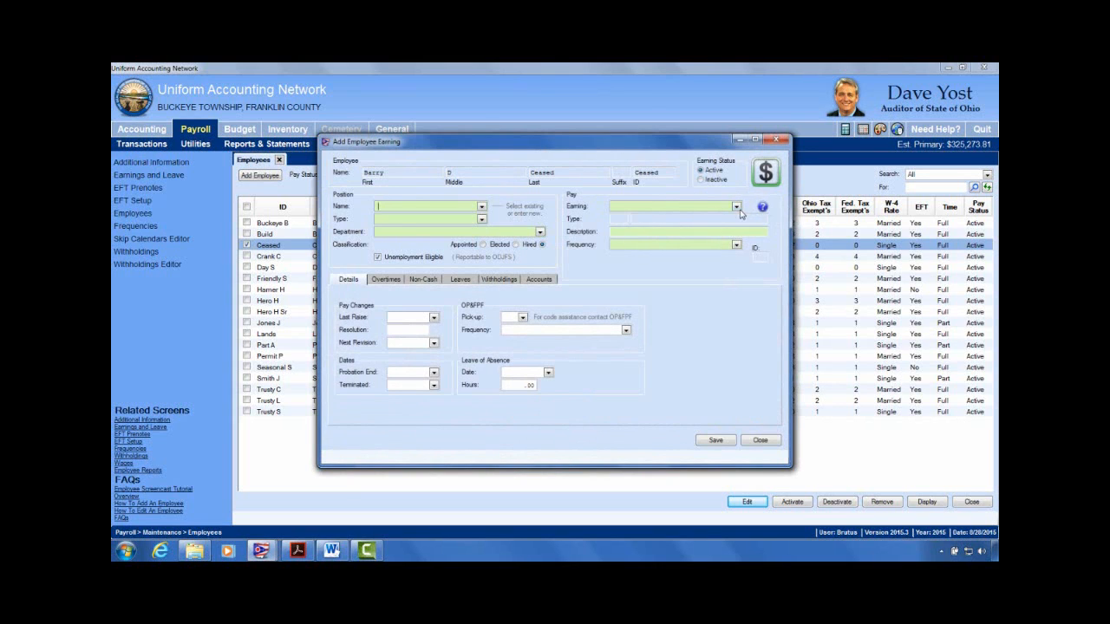
left_click(737, 207)
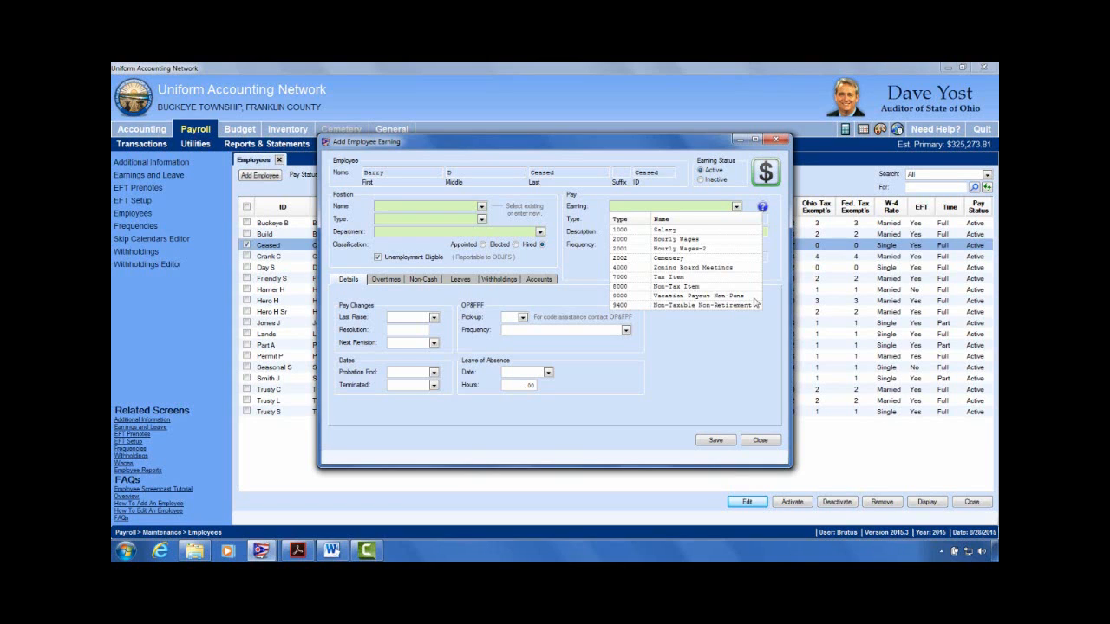
left_click(739, 364)
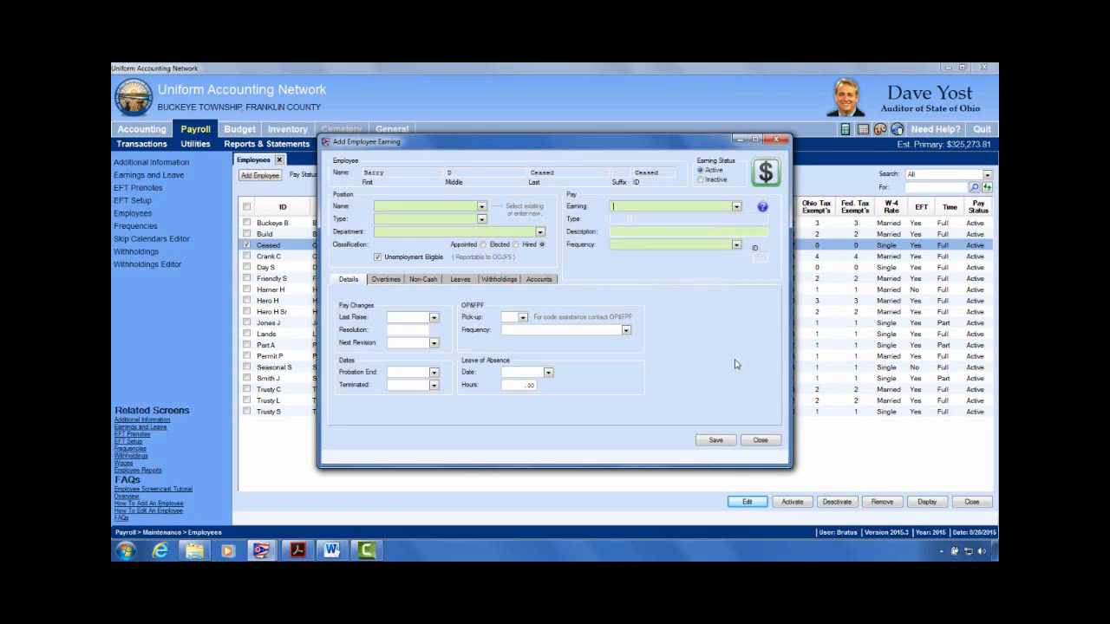
left_click(759, 440)
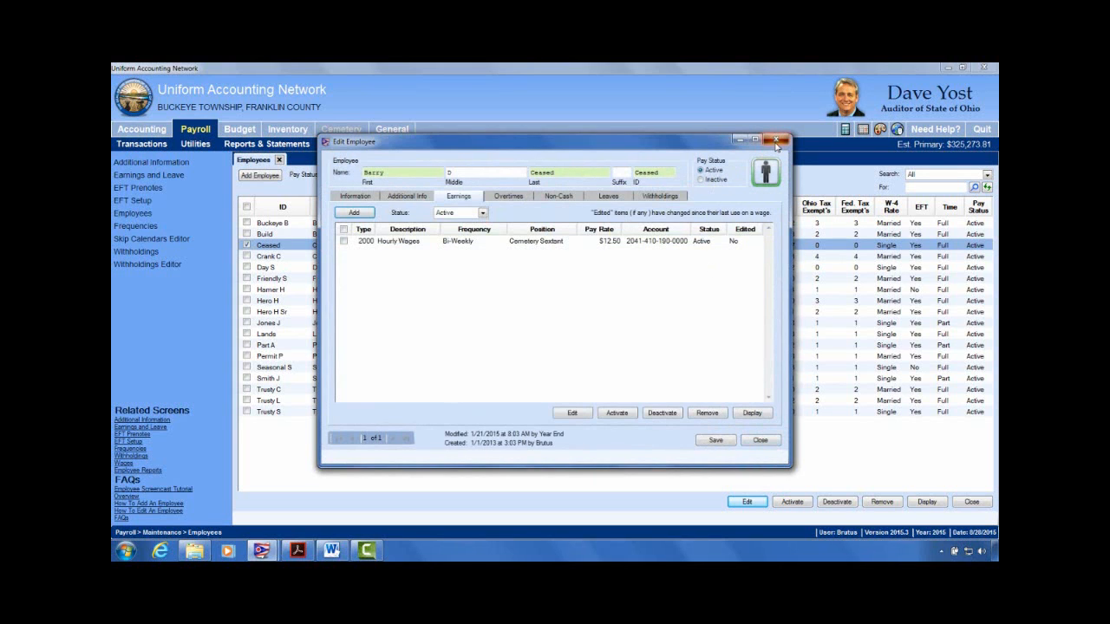
Step: Close the employee record and bring up the Payroll Maintenance options
left_click(776, 140)
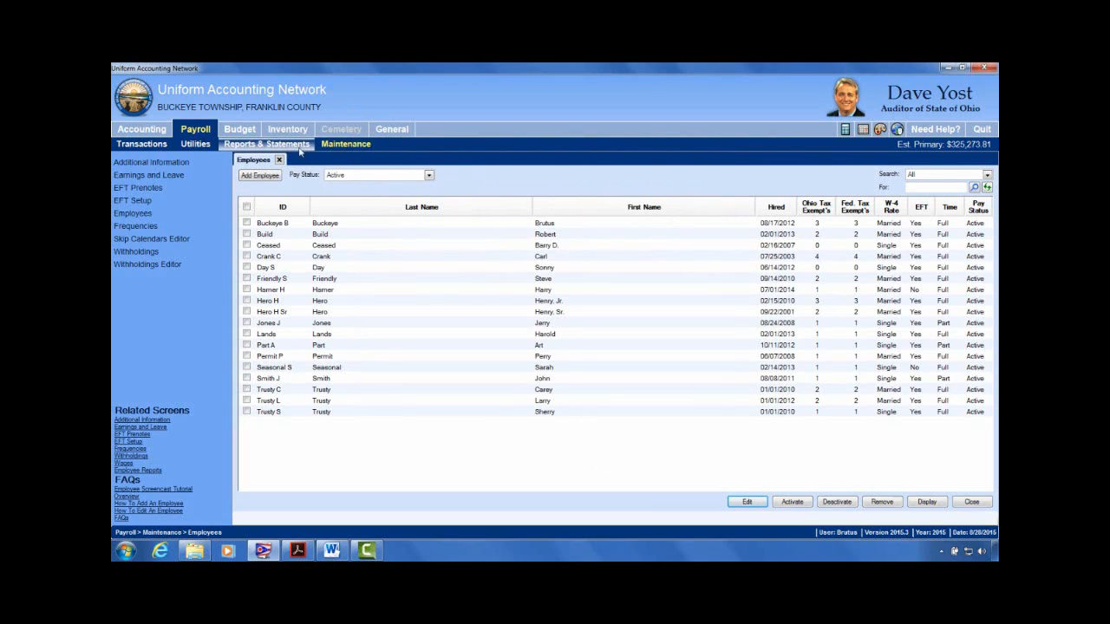
left_click(198, 129)
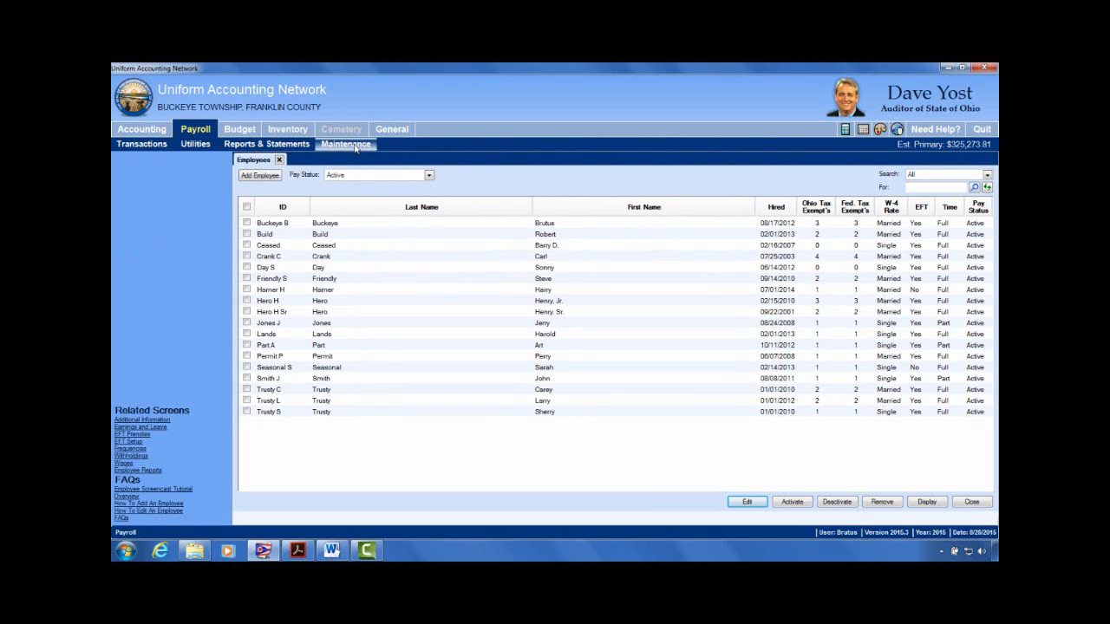
left_click(351, 146)
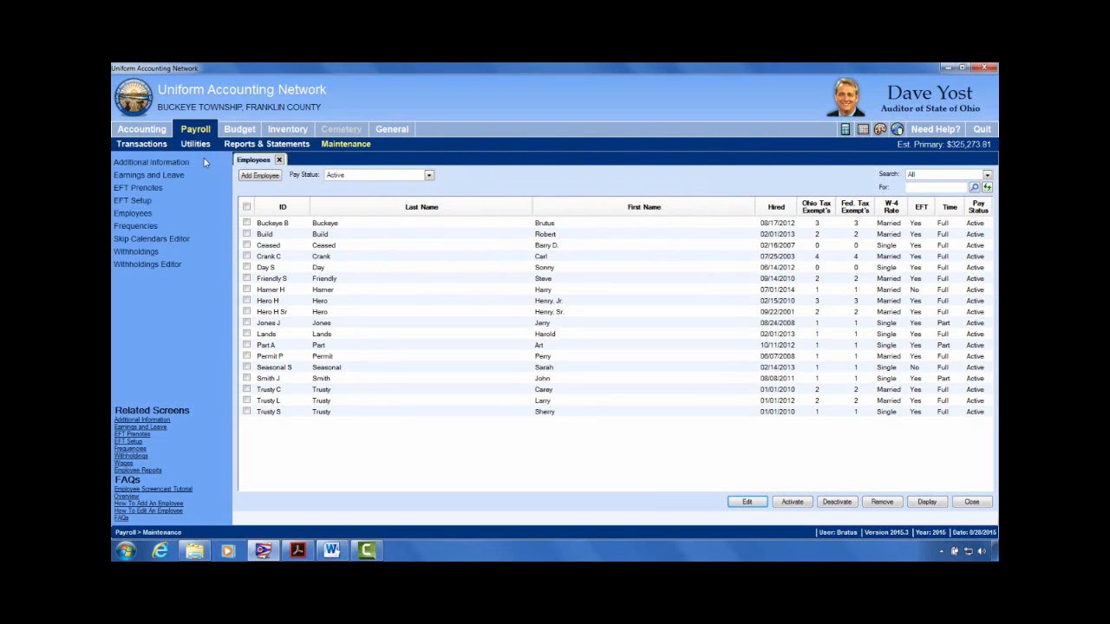
Step: Open the Earnings and Leave list in place of Employees and select Vacation Payout Non-Pens
left_click(124, 176)
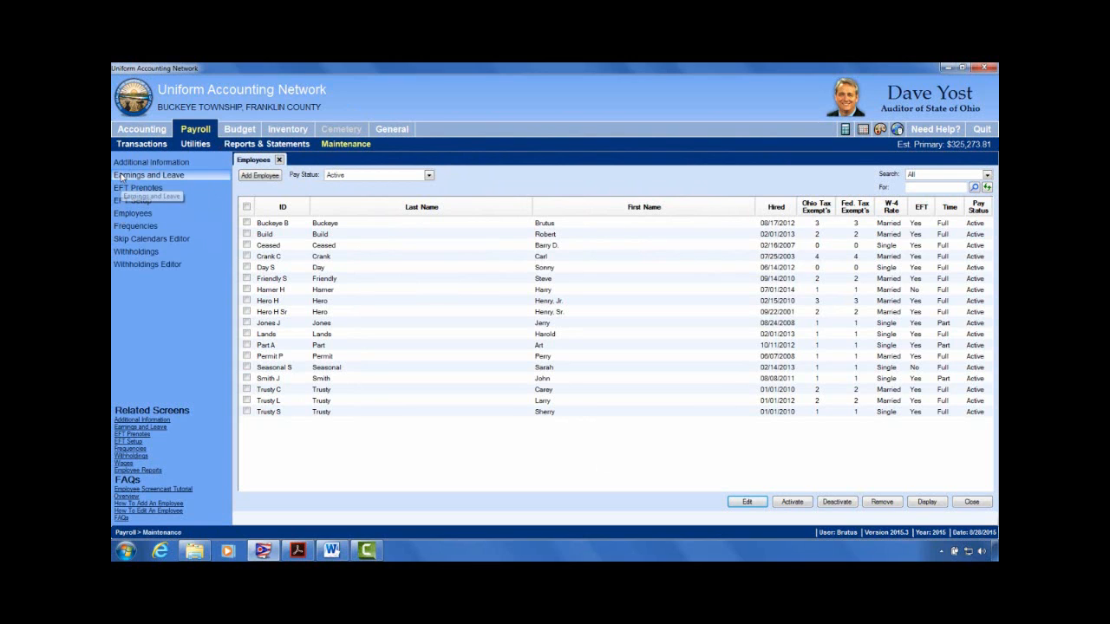
left_click(279, 160)
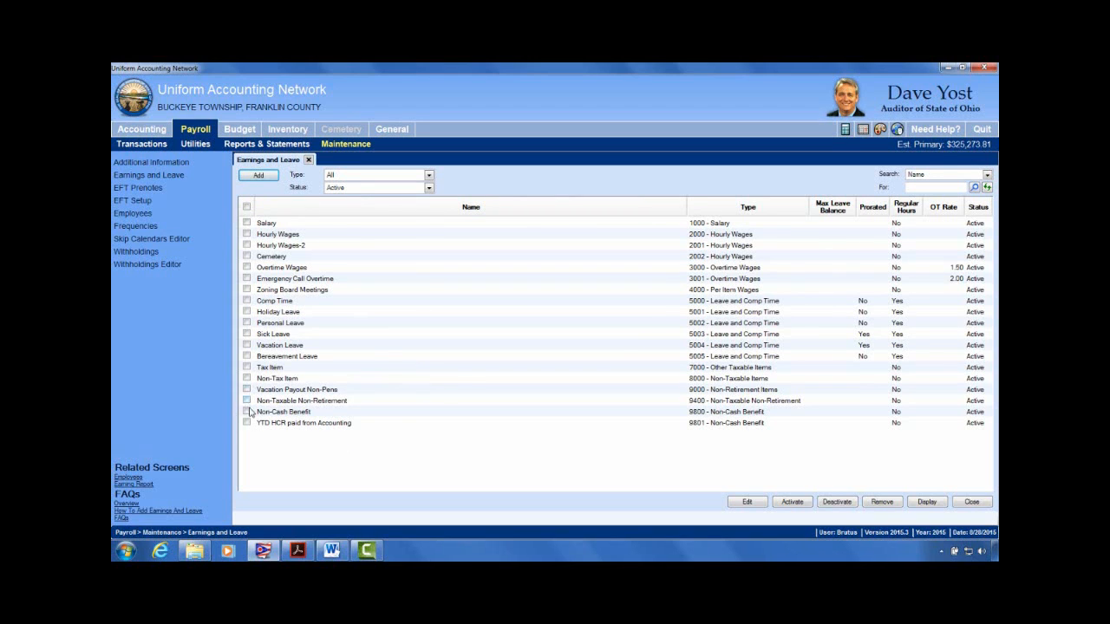
left_click(306, 391)
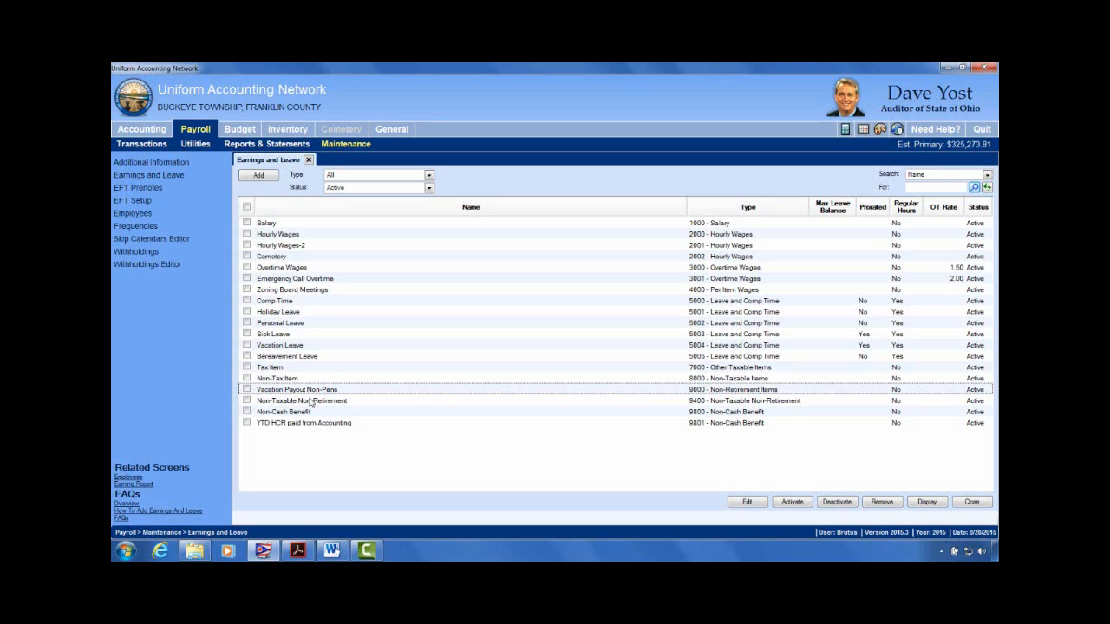
left_click(247, 390)
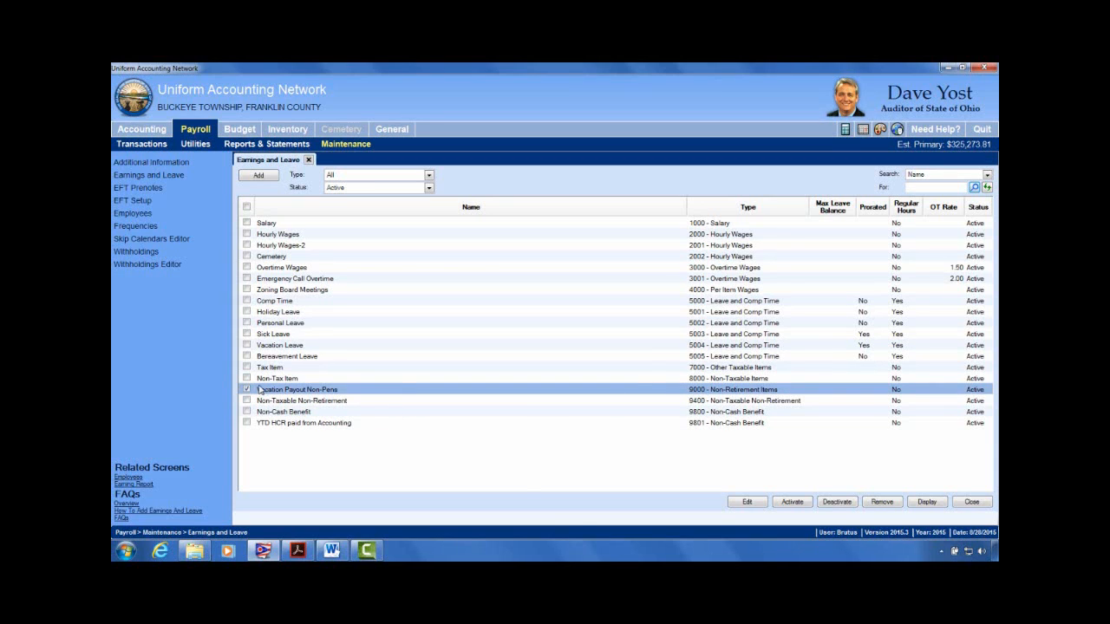
left_click(747, 501)
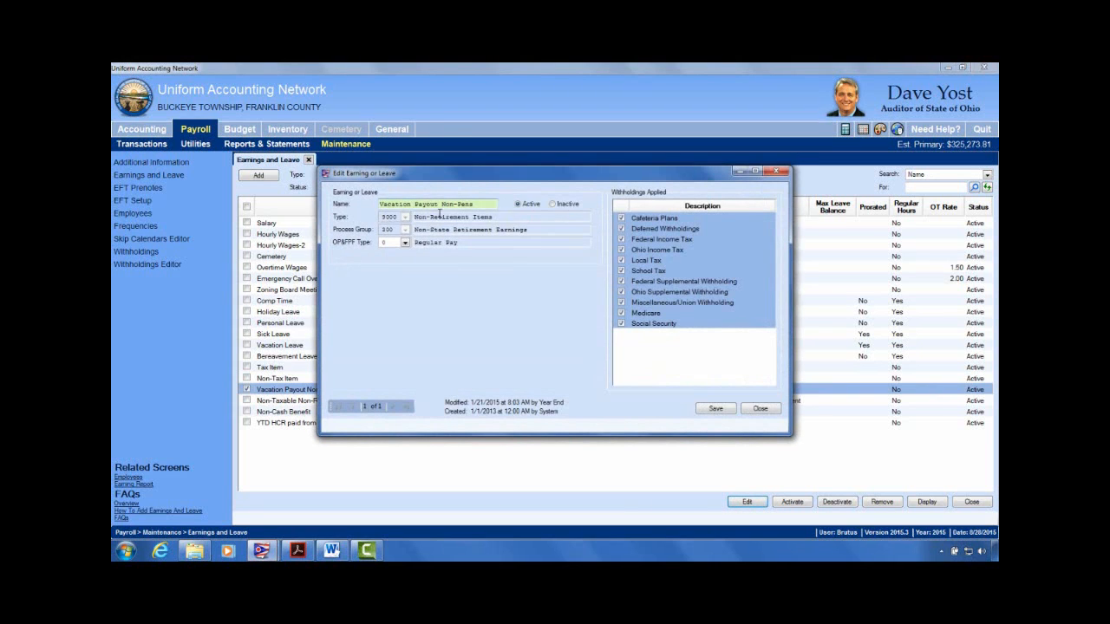
triple_click(488, 204)
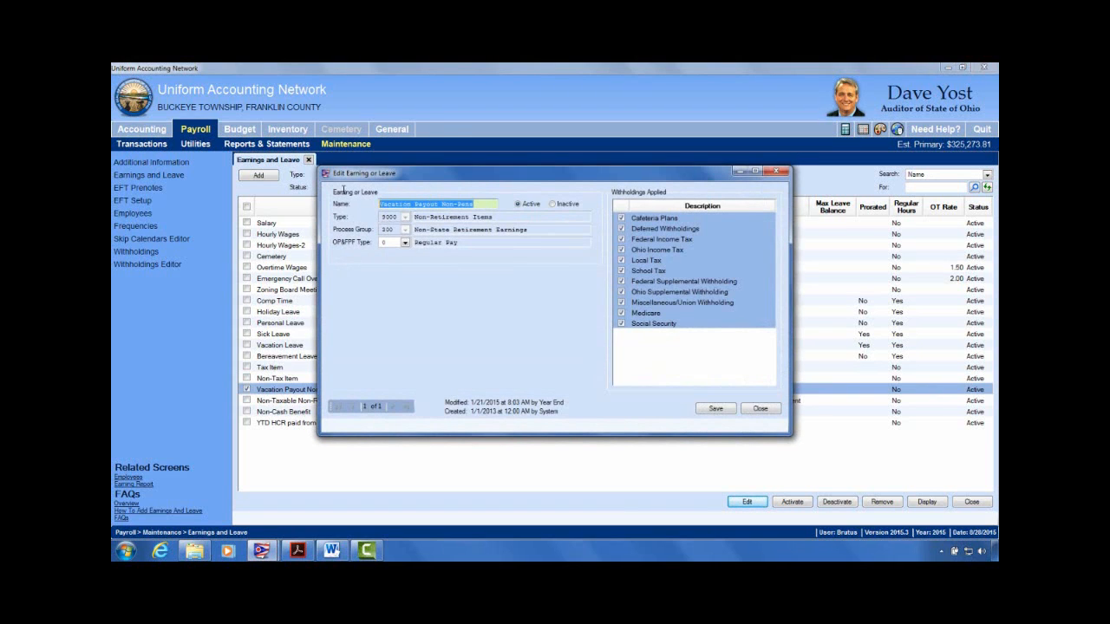
left_click(513, 216)
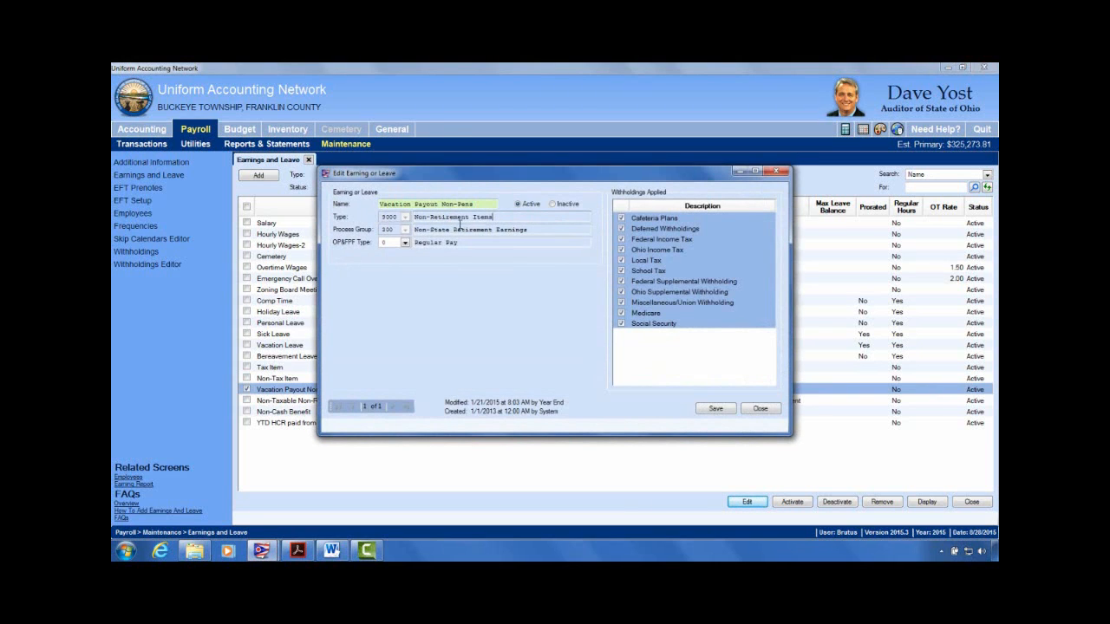
triple_click(513, 216)
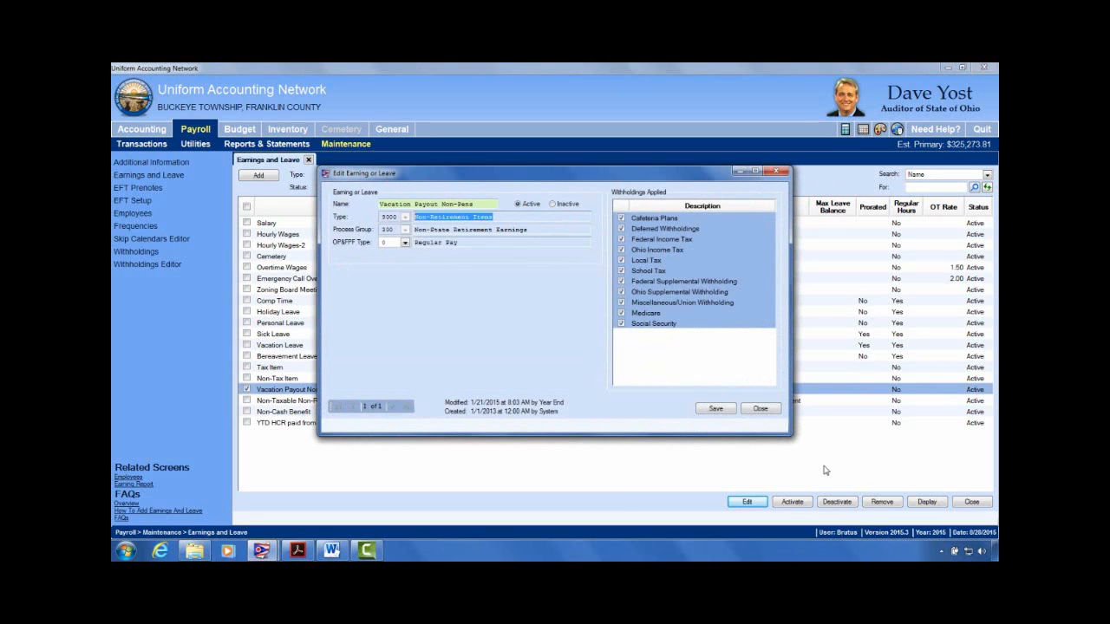
left_click(760, 409)
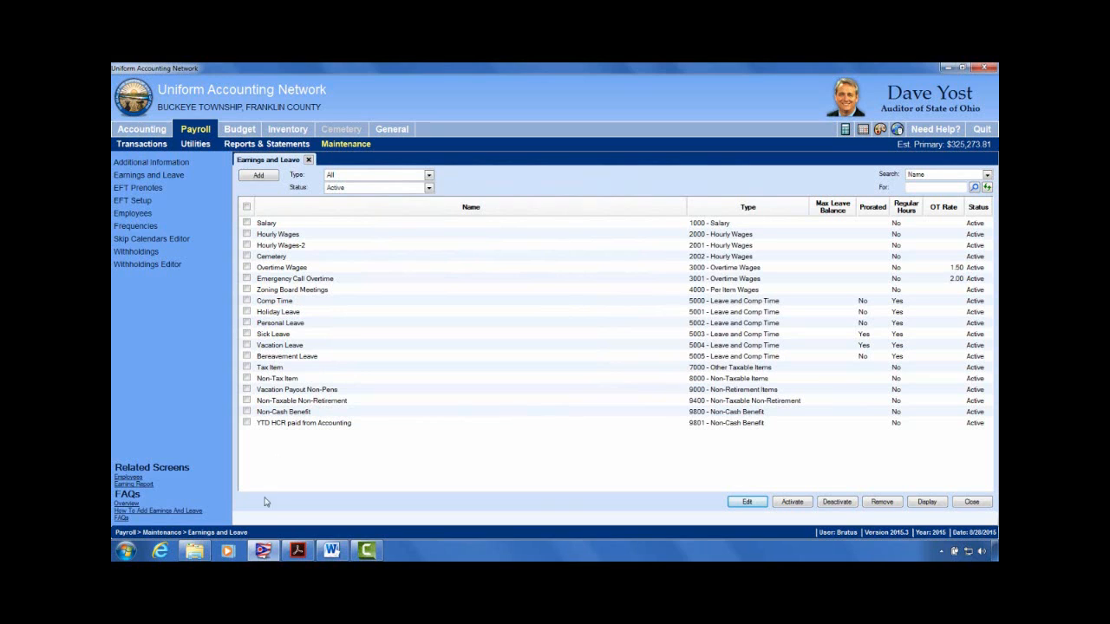
Step: Add and save a Sick Payout Non-Pens earning, type 9001 Non-Retirement Items, with OP&FPF type blank
left_click(259, 178)
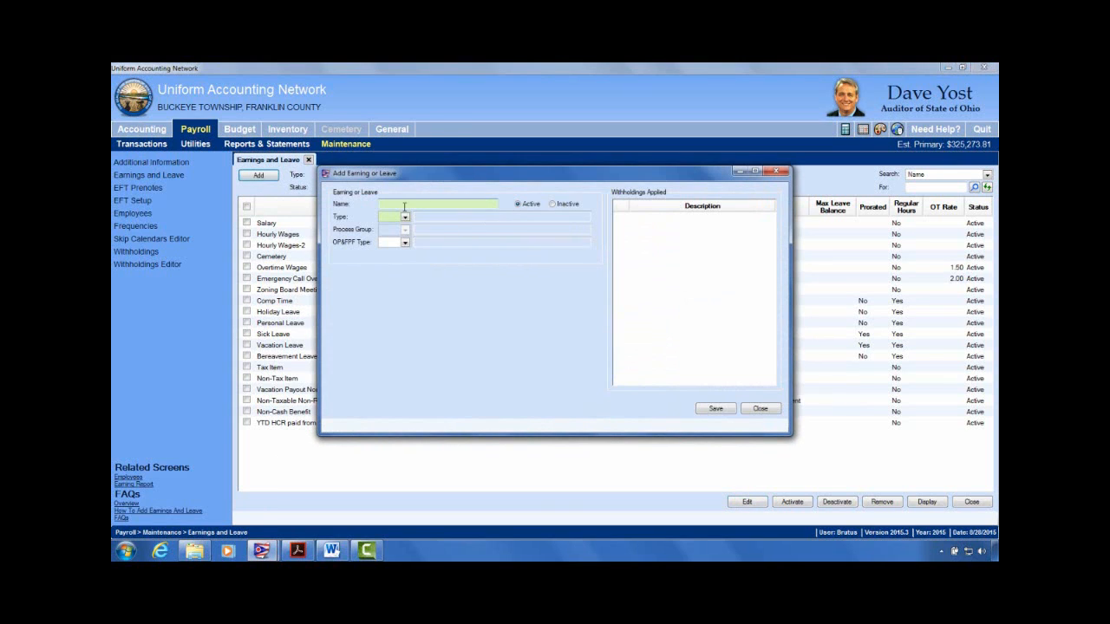
left_click_drag(524, 173, 611, 280)
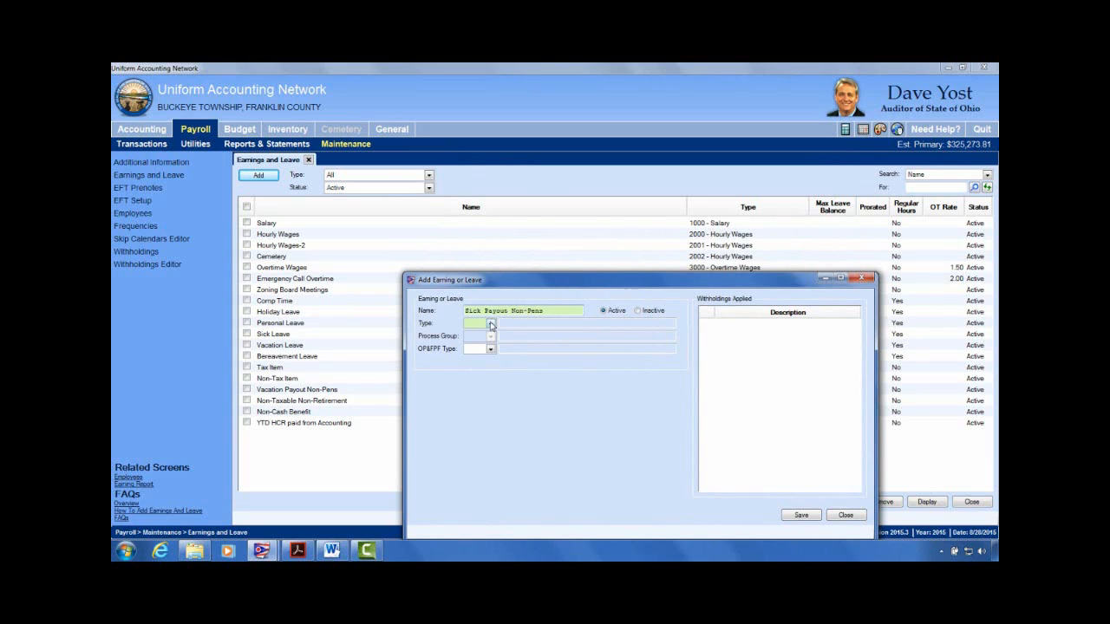
left_click(491, 324)
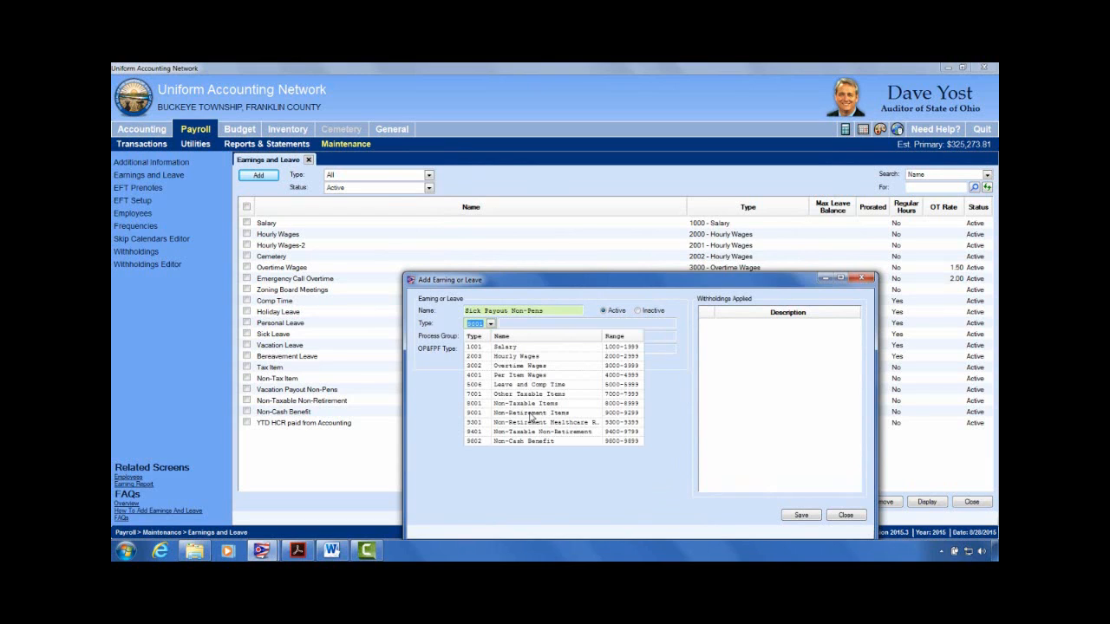
left_click(531, 413)
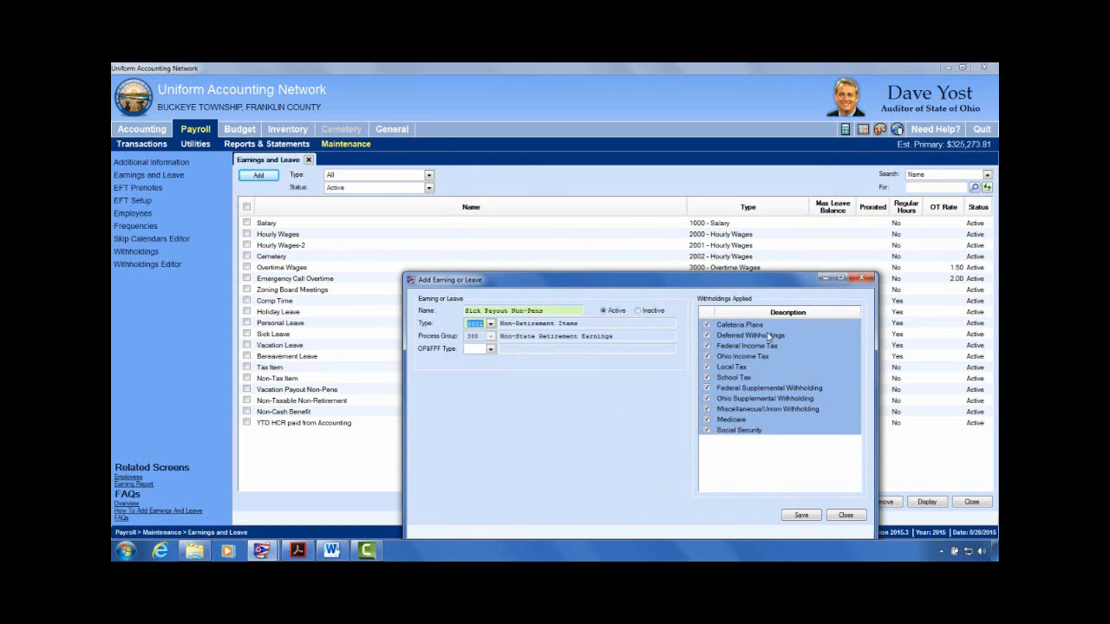
left_click(490, 349)
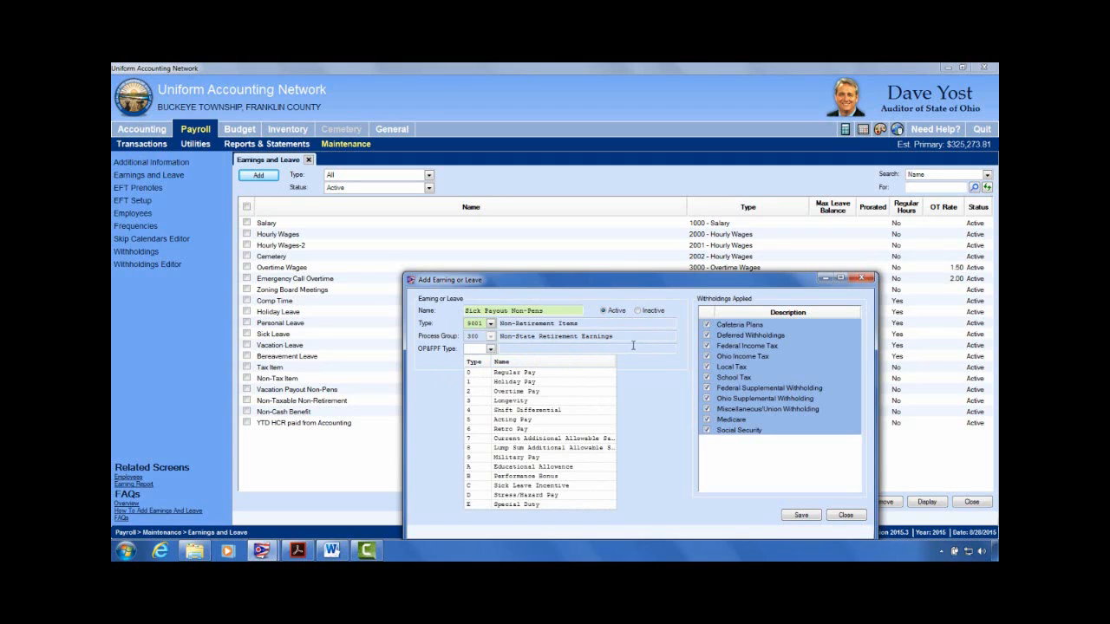
left_click(633, 345)
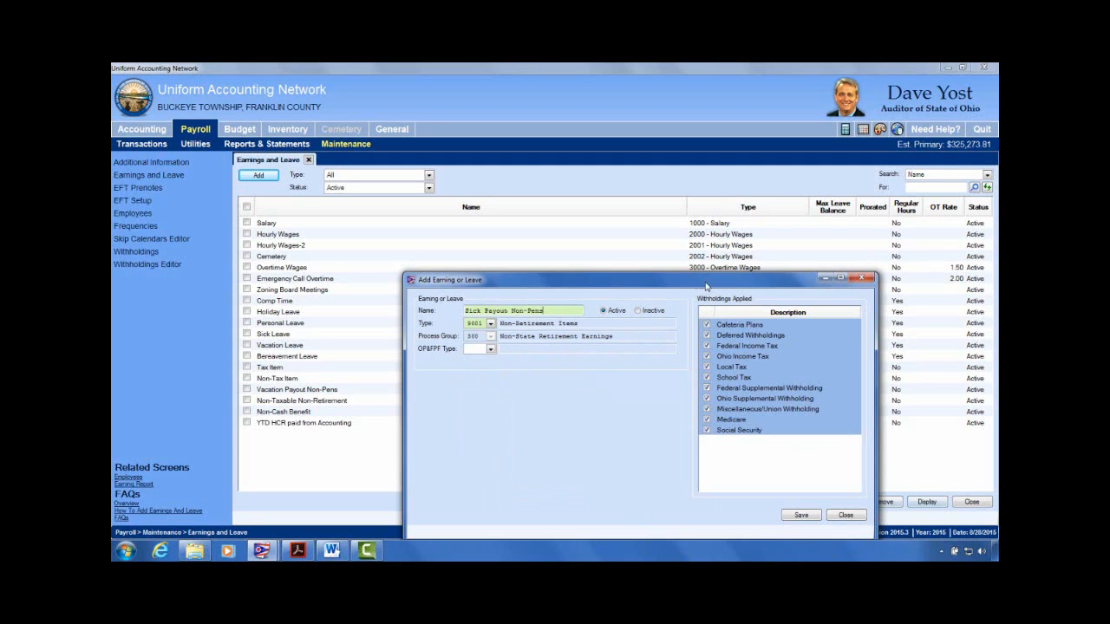
left_click_drag(706, 286, 677, 177)
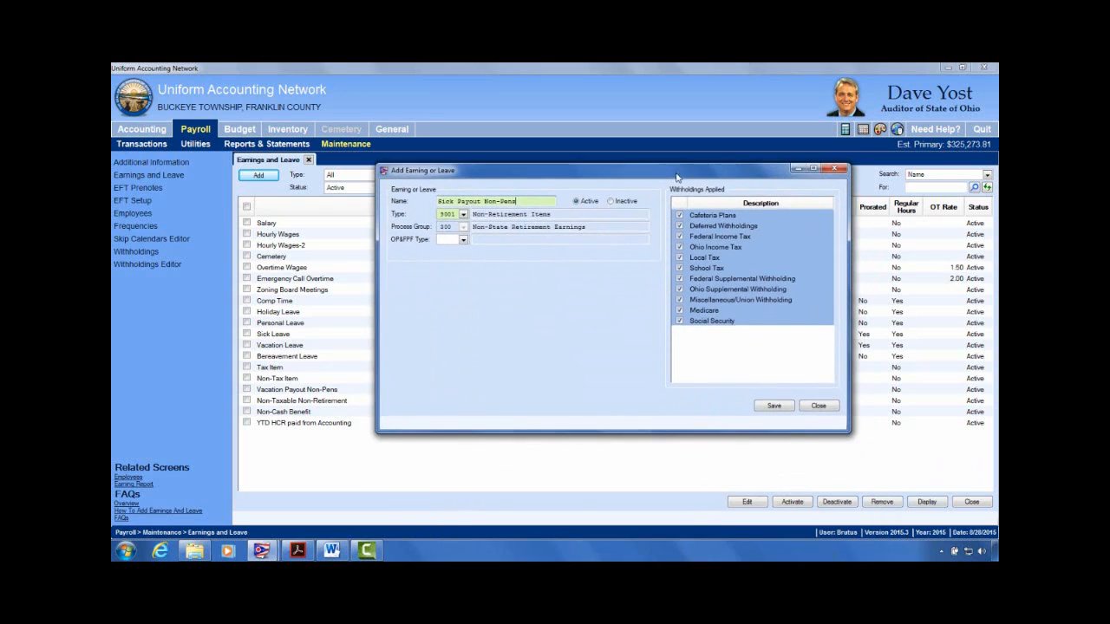
left_click(775, 407)
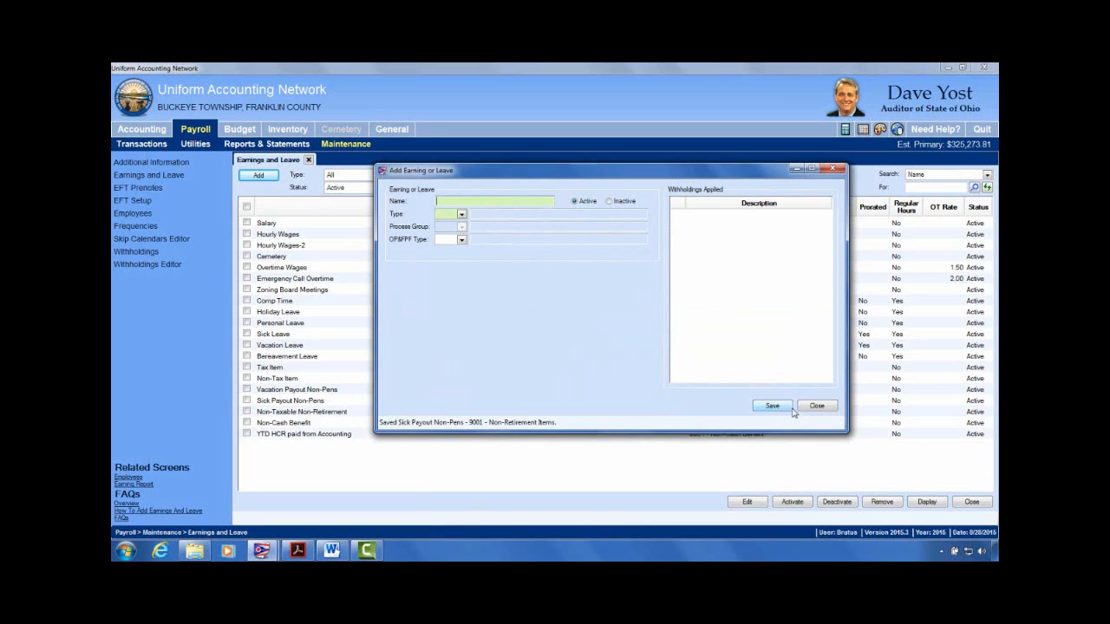
left_click(819, 406)
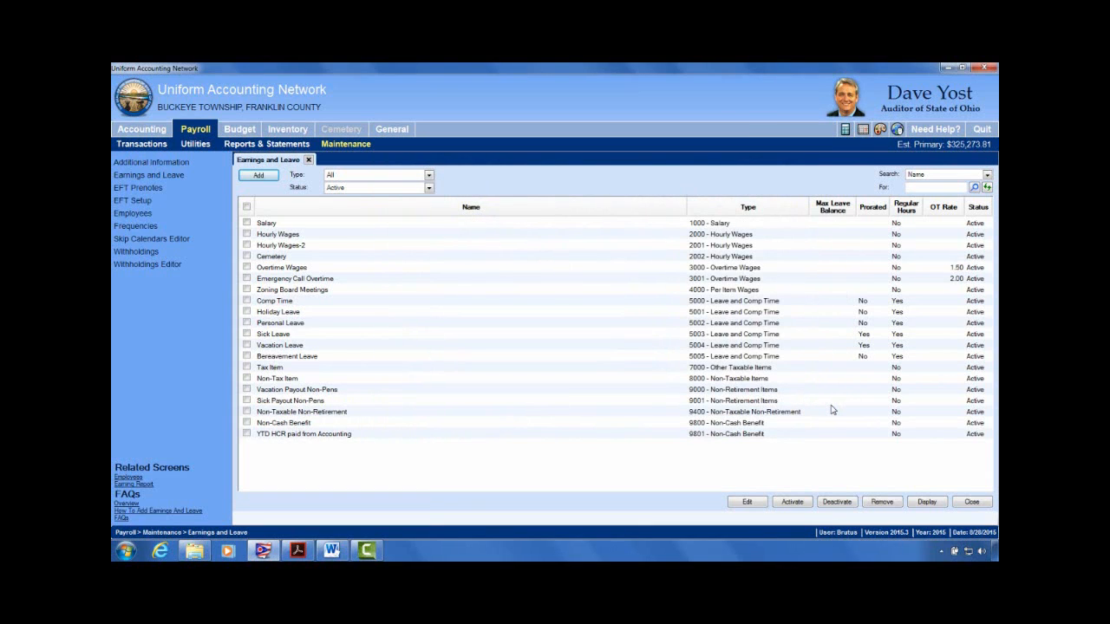
Step: Close Earnings and Leave and open the employee hired 02/16/2007 for editing
left_click(272, 402)
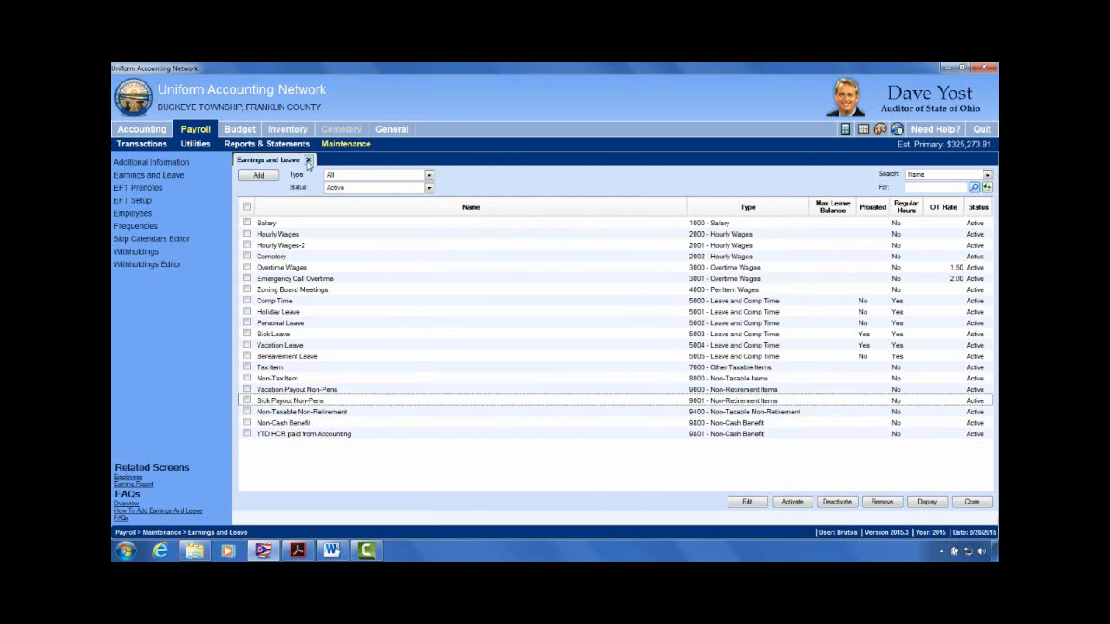
left_click(308, 161)
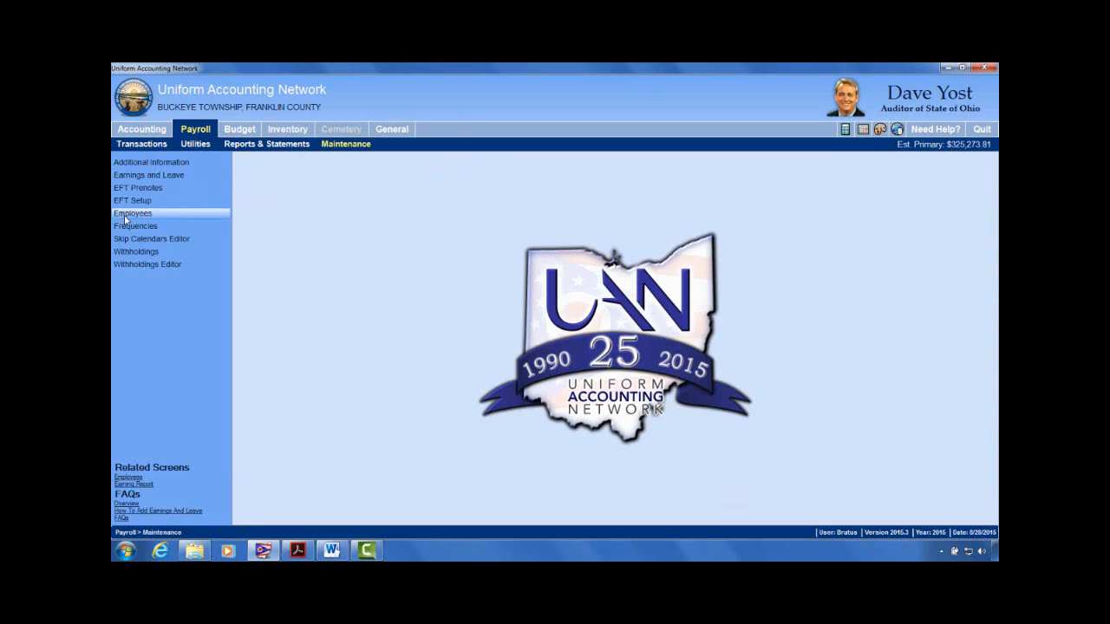
left_click(217, 212)
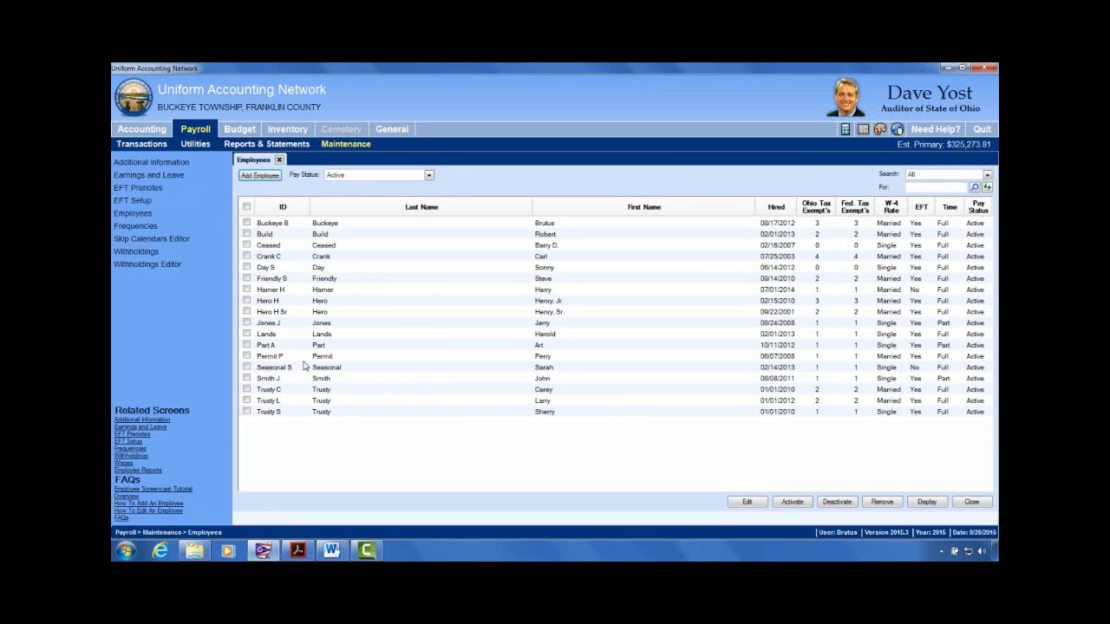
left_click(246, 246)
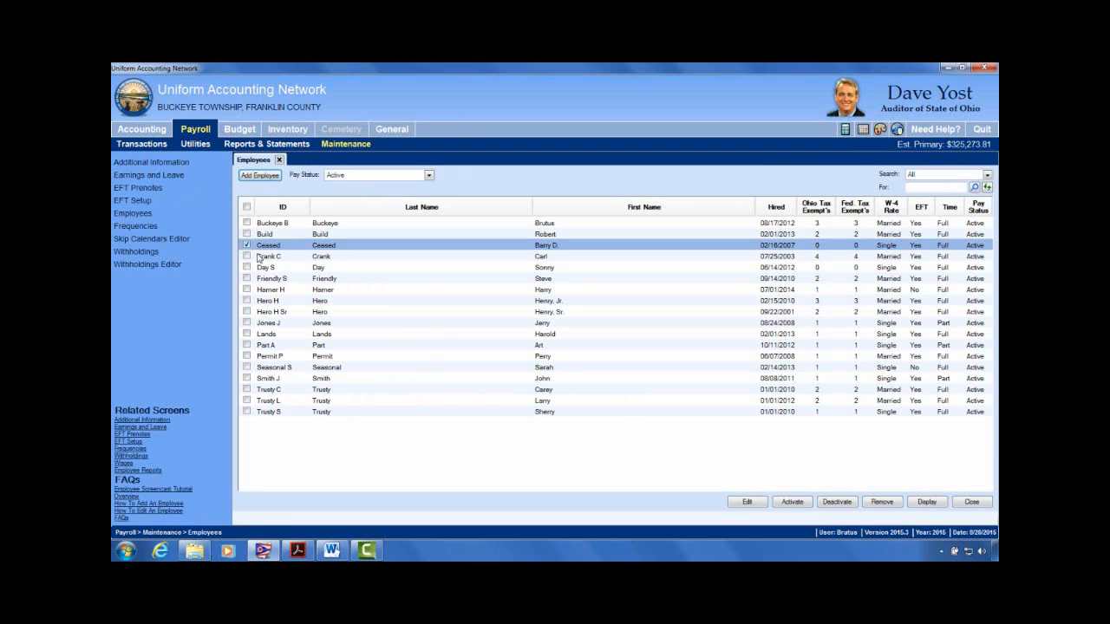
left_click(746, 501)
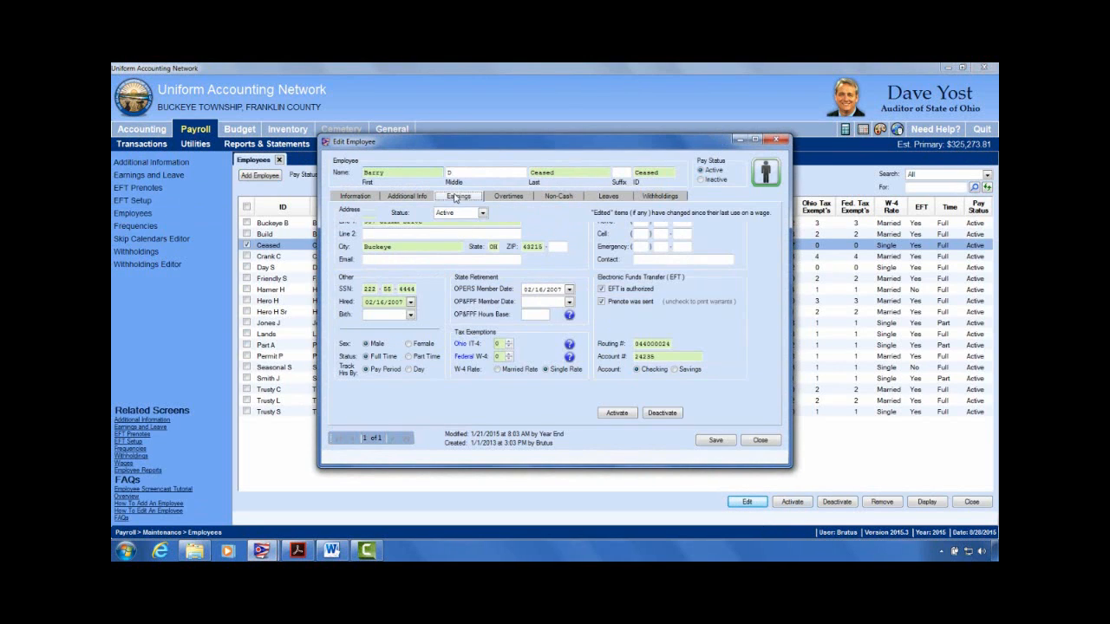
Step: Start a new employee earning with position Cemetery Sextant and position type Other
left_click(458, 197)
left_click(356, 213)
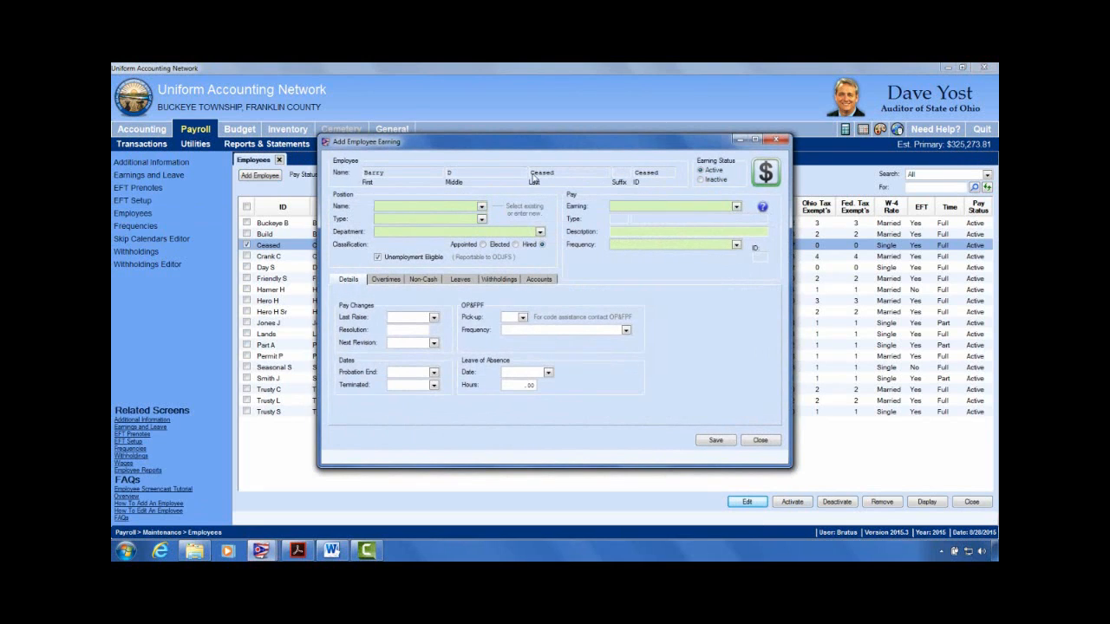
left_click_drag(587, 135, 750, 146)
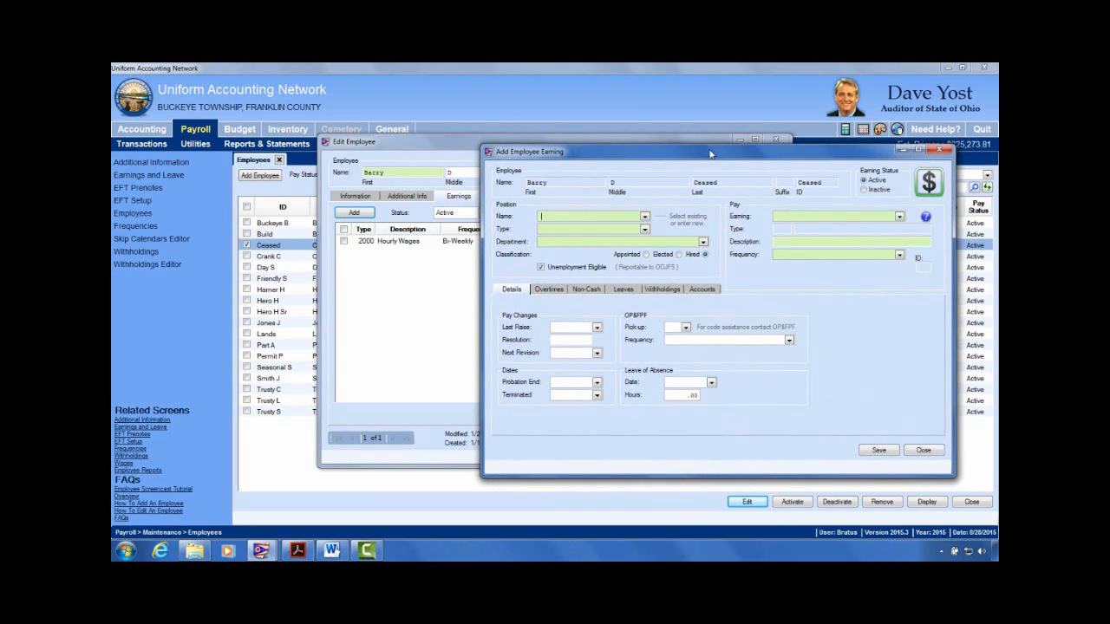
left_click_drag(712, 157, 698, 82)
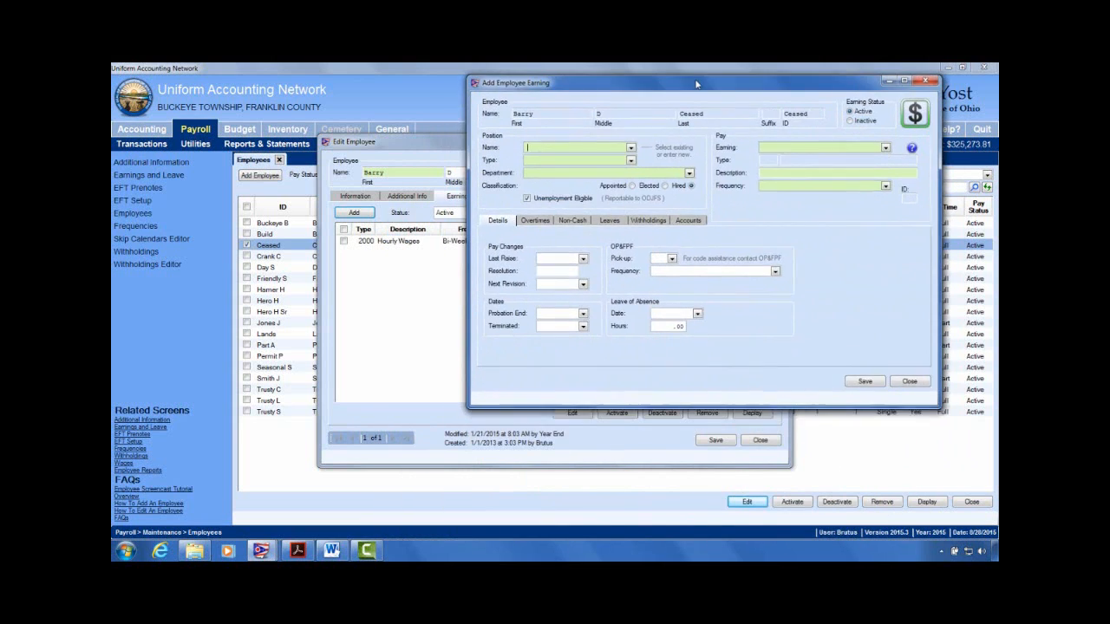
left_click(632, 143)
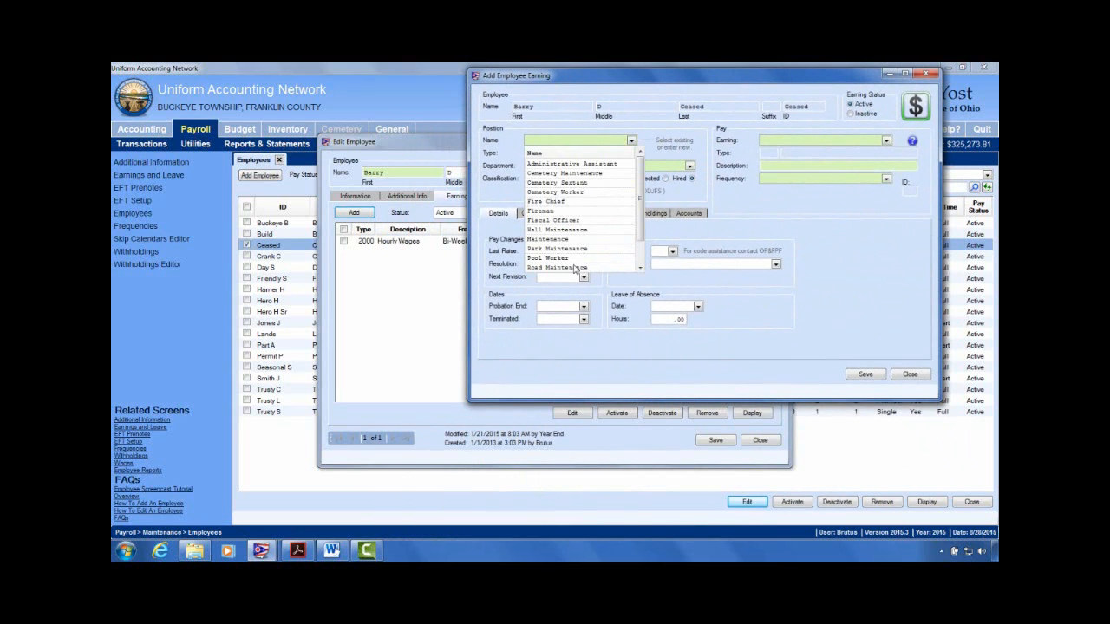
left_click(579, 183)
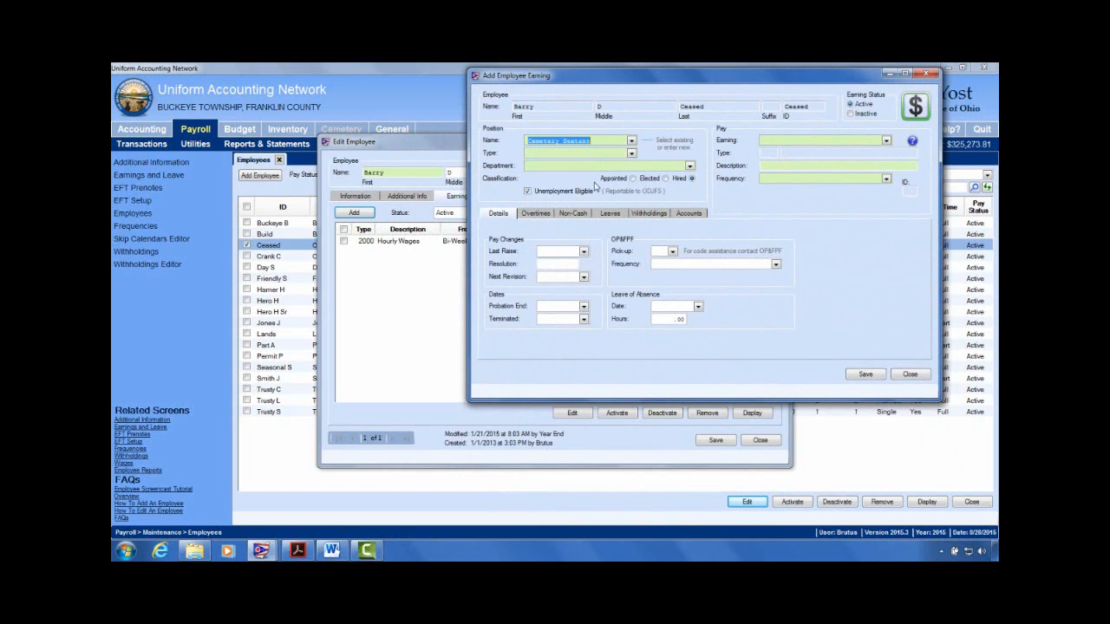
left_click(632, 154)
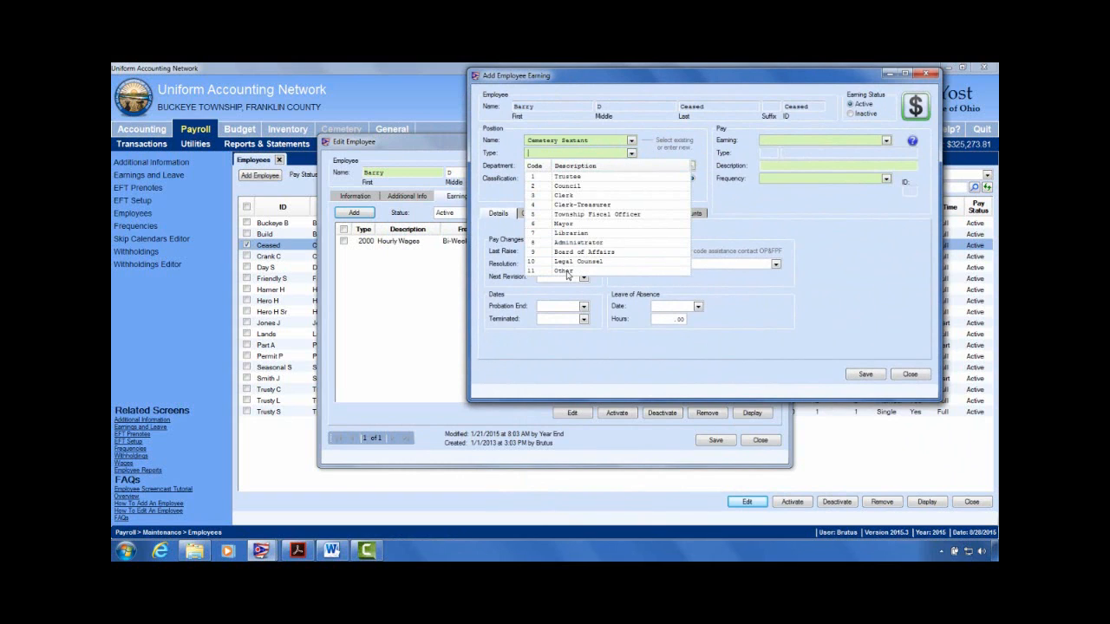
left_click(568, 272)
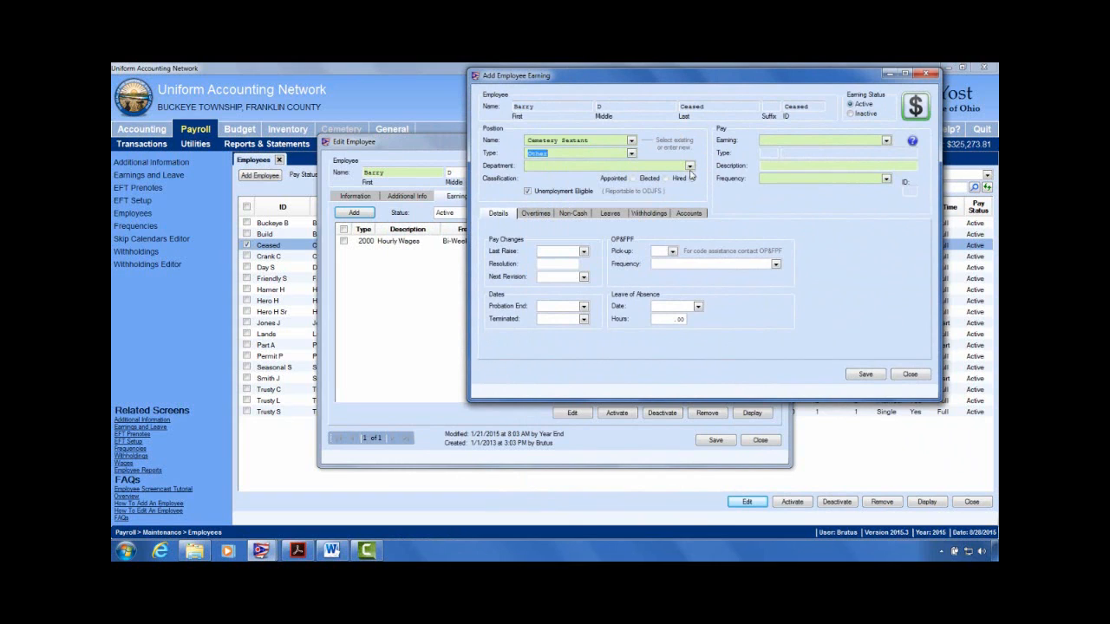
left_click(632, 153)
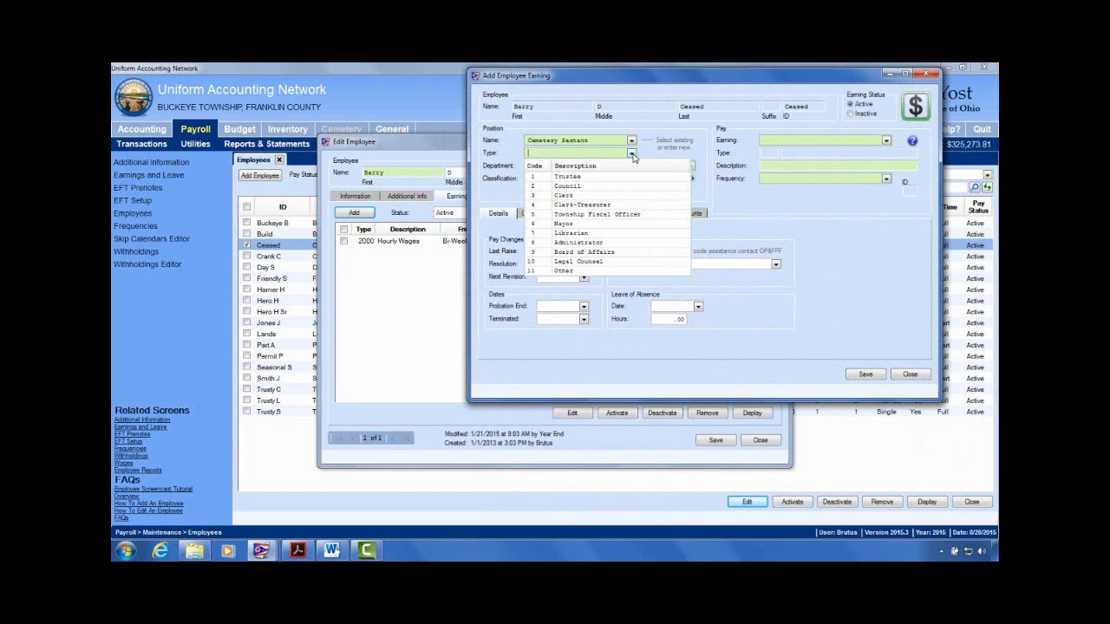
left_click(632, 155)
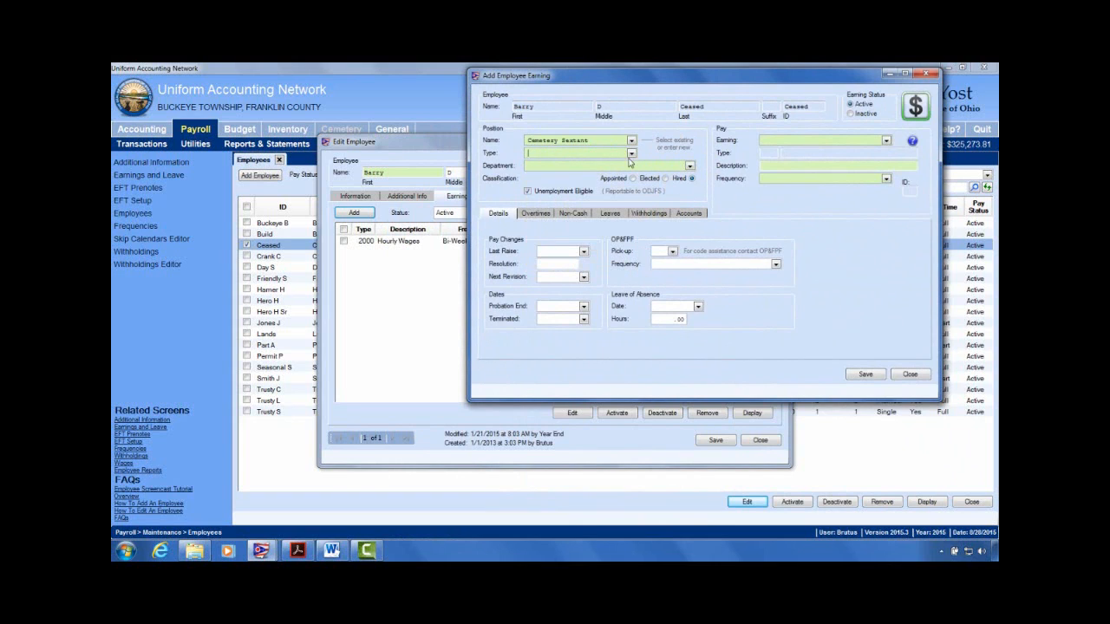
left_click(632, 158)
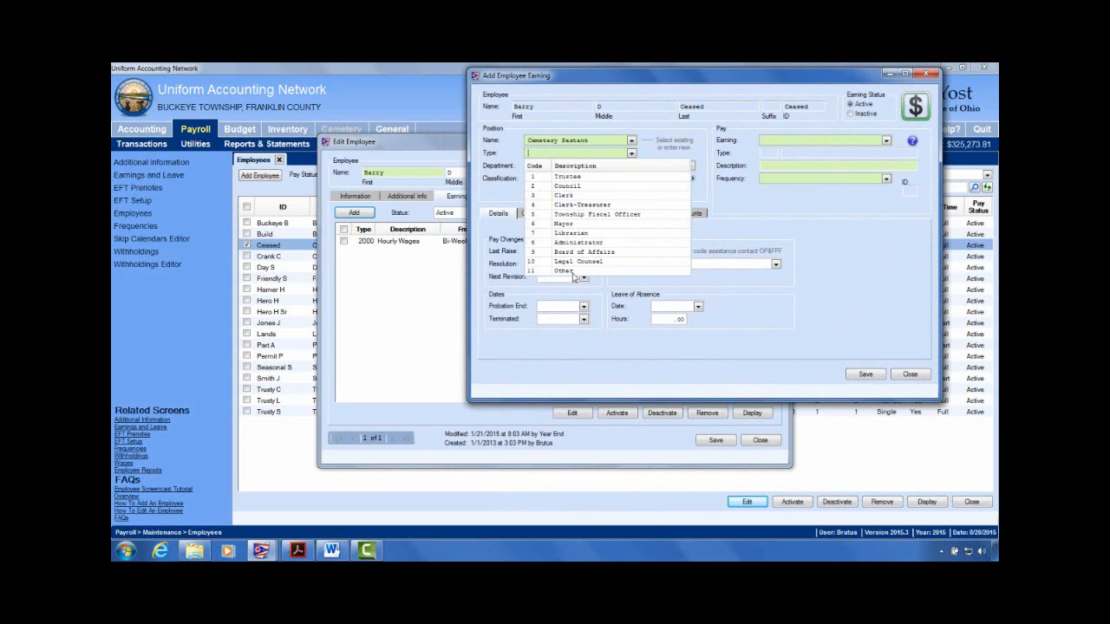
left_click(575, 275)
Step: Set department Cemetery, earning Sick Payout Non-Pens, Bi-Weekly frequency and pay rate 0.00
left_click(690, 167)
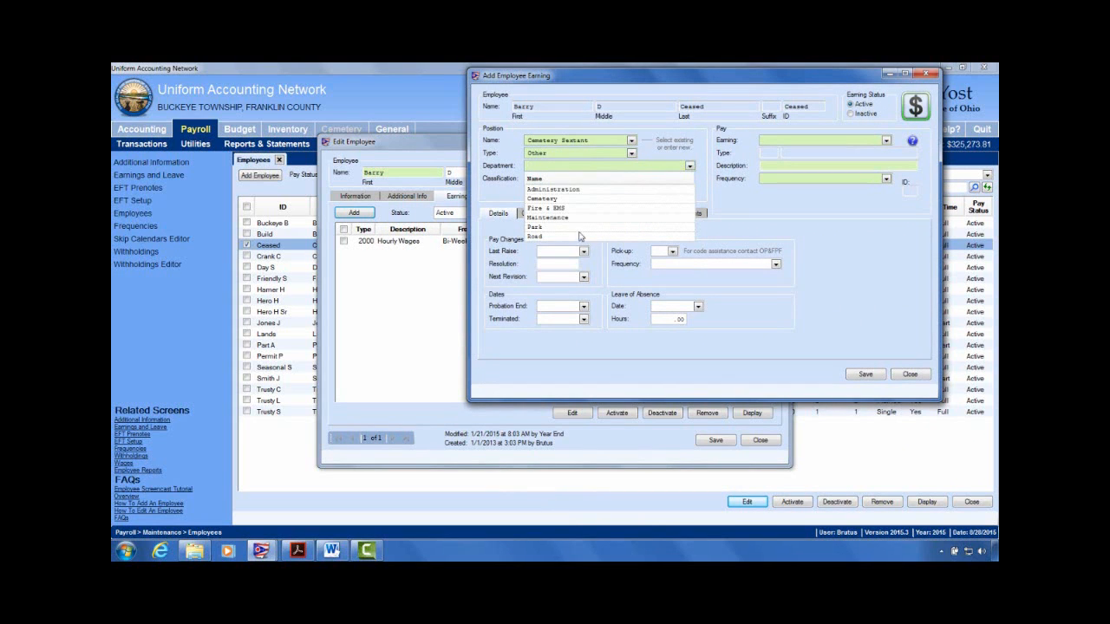
left_click(552, 199)
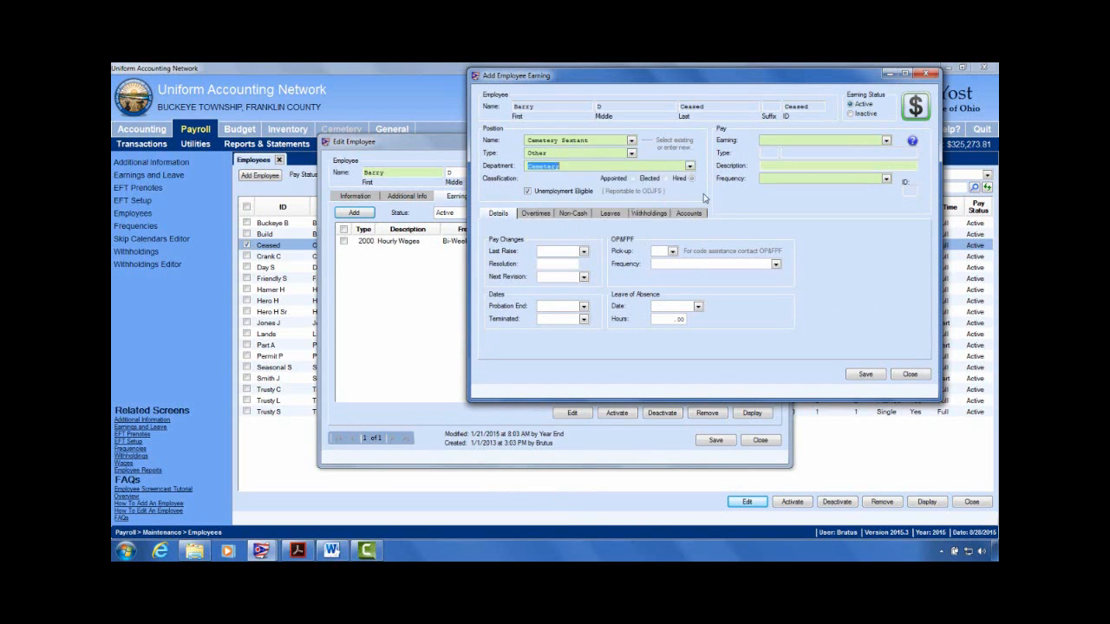
left_click(887, 142)
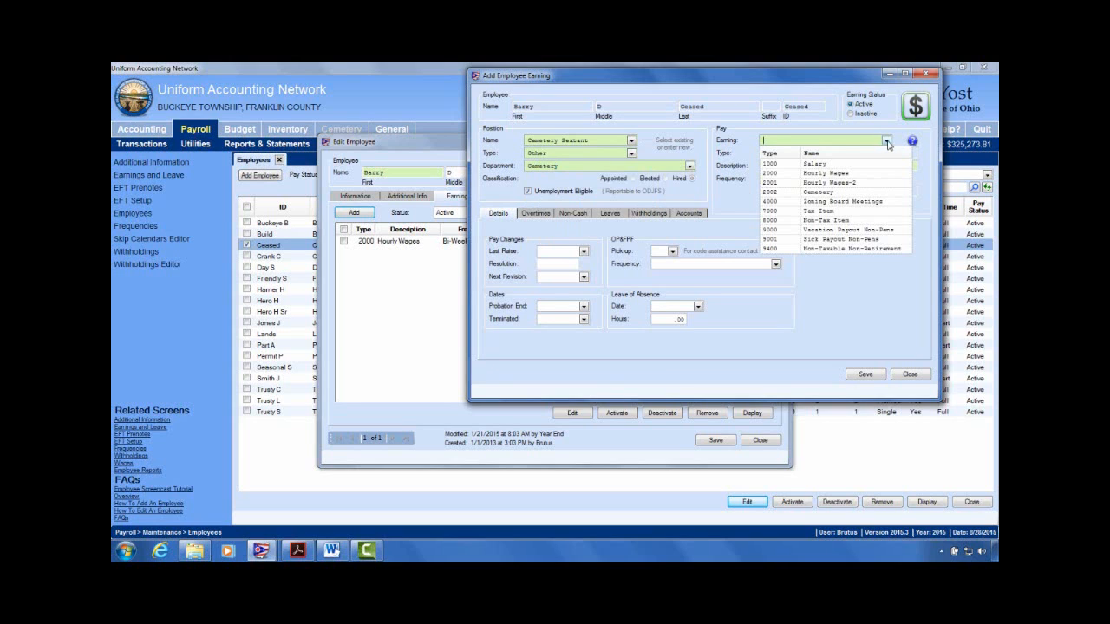
left_click(822, 239)
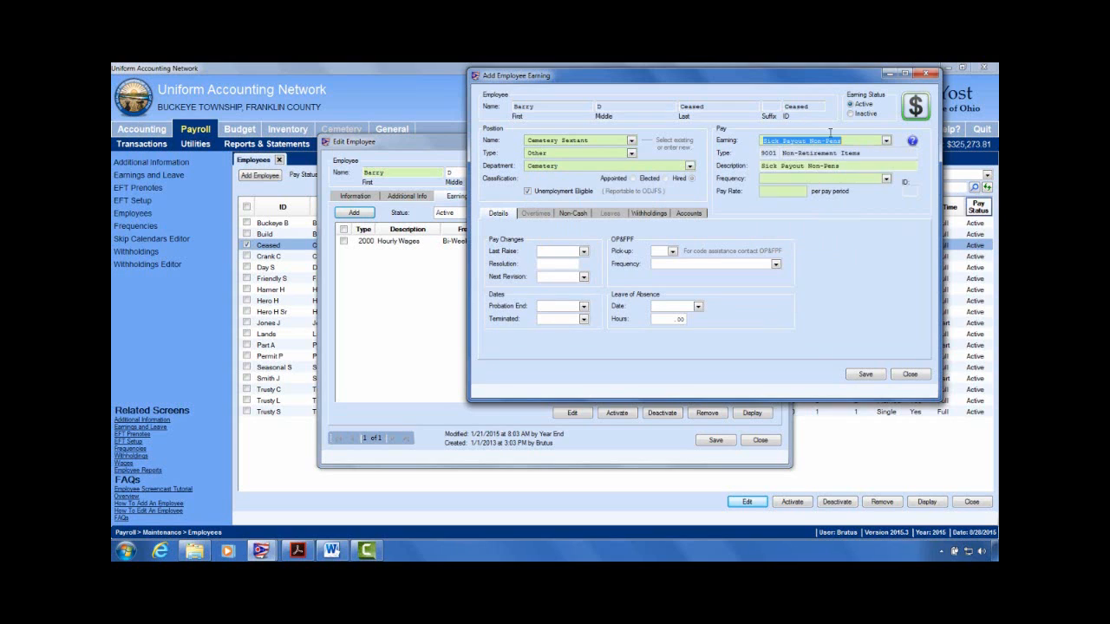
left_click(885, 180)
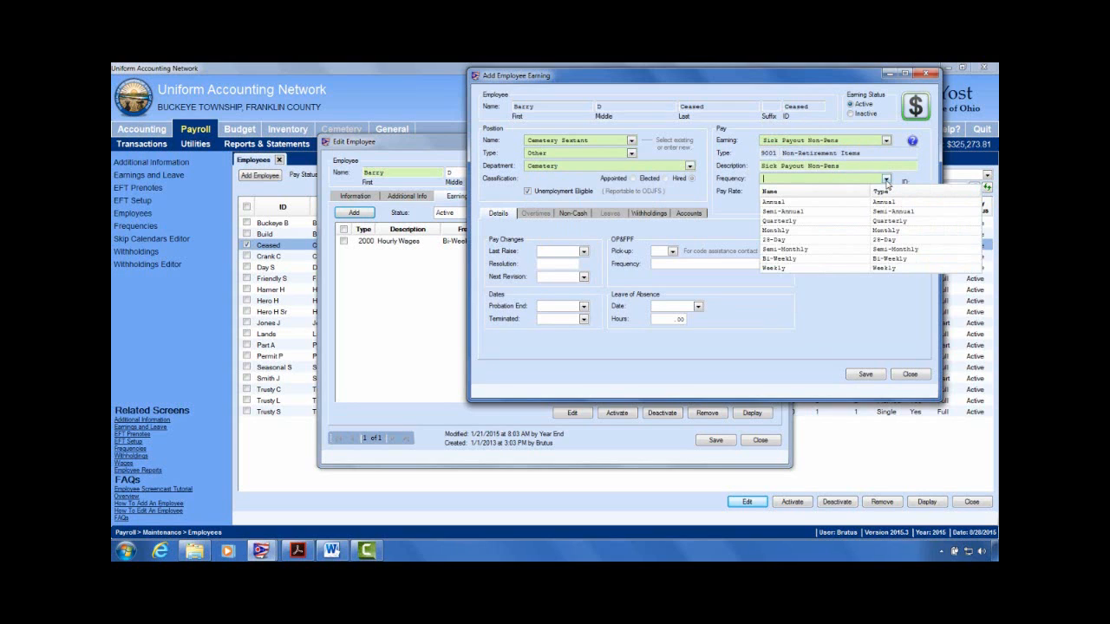
left_click(784, 260)
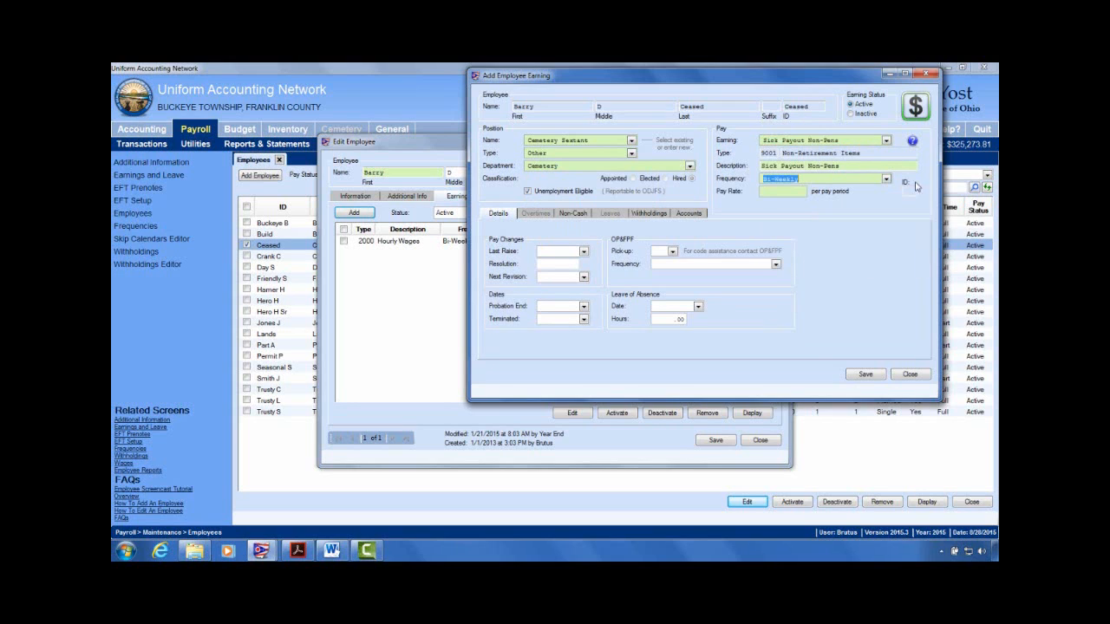
left_click(778, 192)
type("0.00")
left_click(536, 215)
left_click(694, 215)
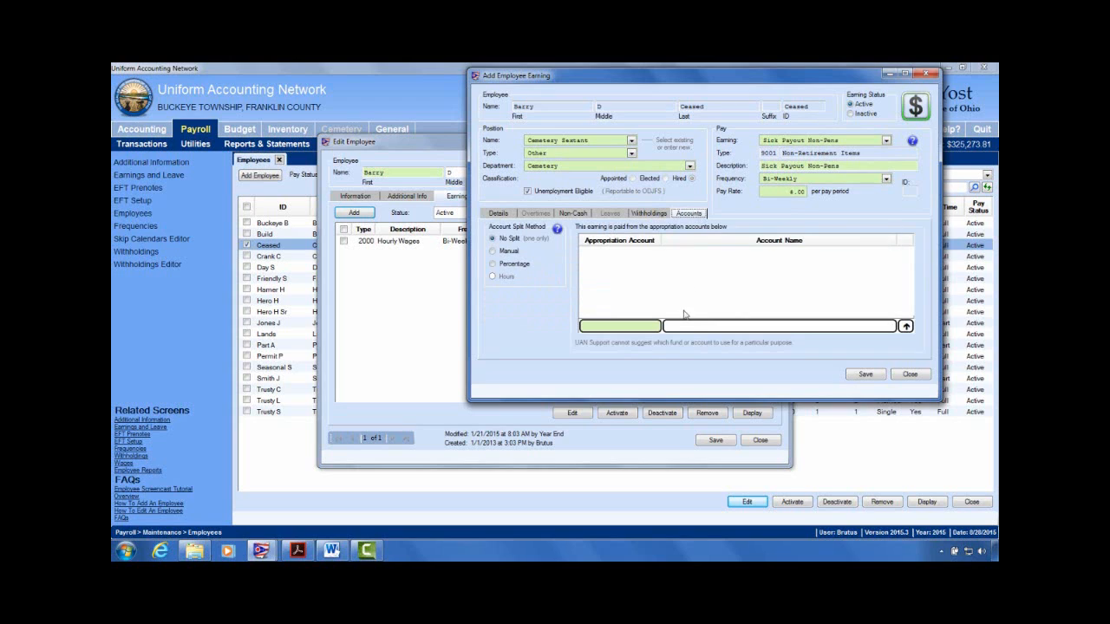
left_click(656, 327)
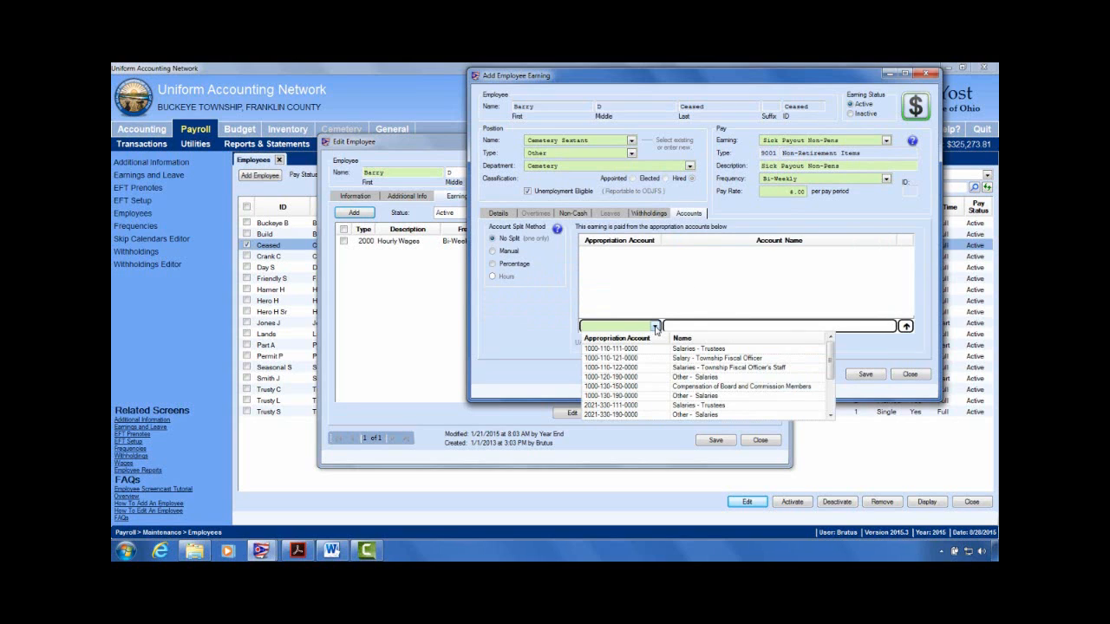
type("2041")
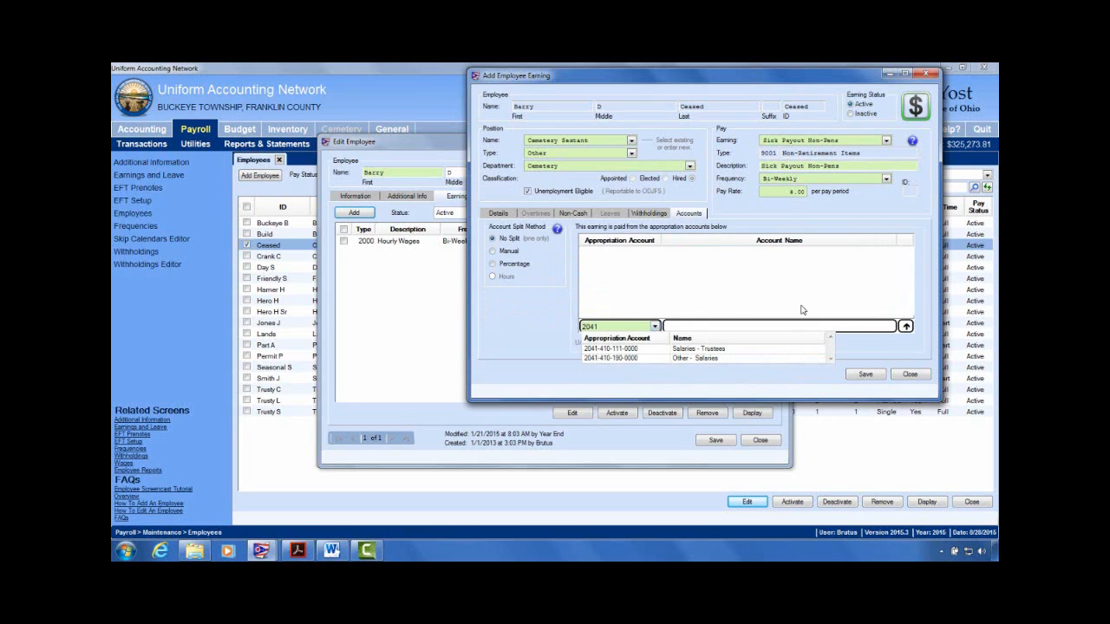
left_click(717, 360)
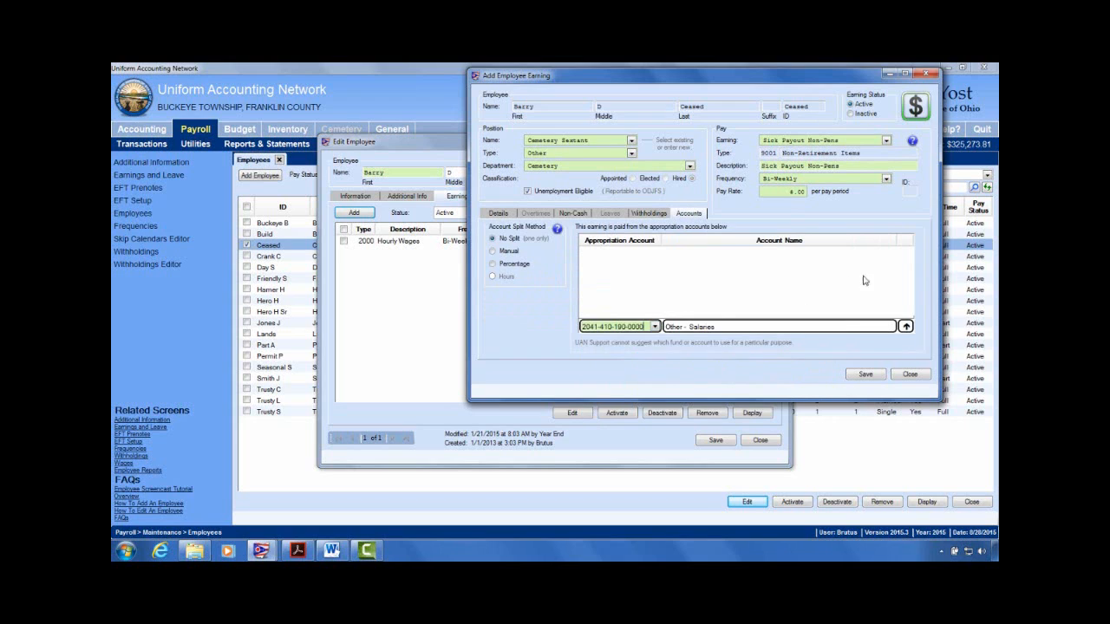
left_click(906, 327)
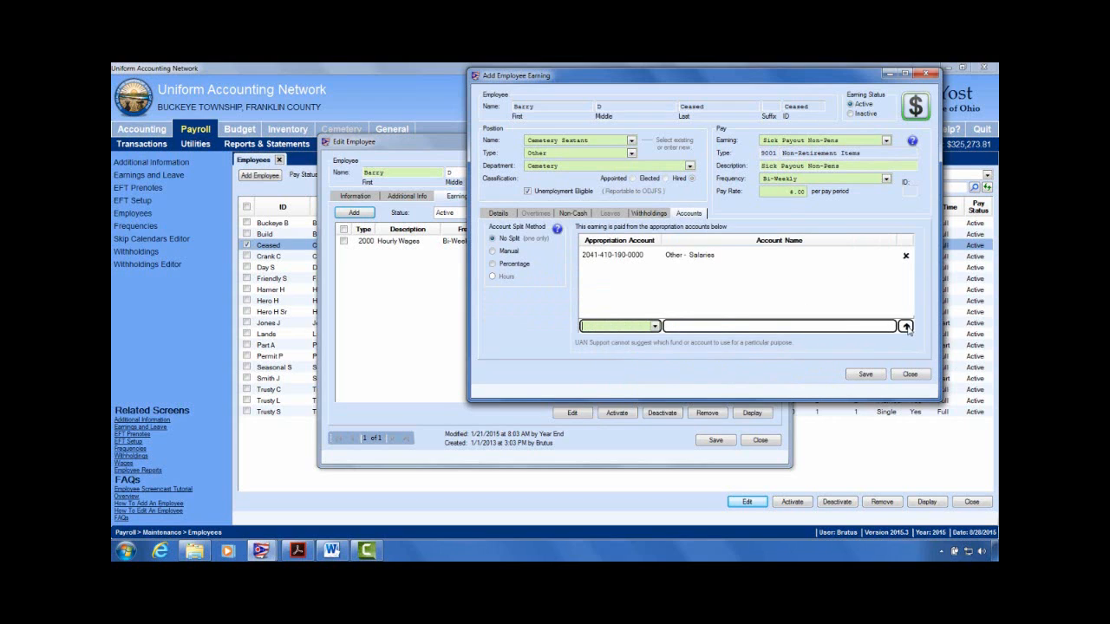
left_click(651, 215)
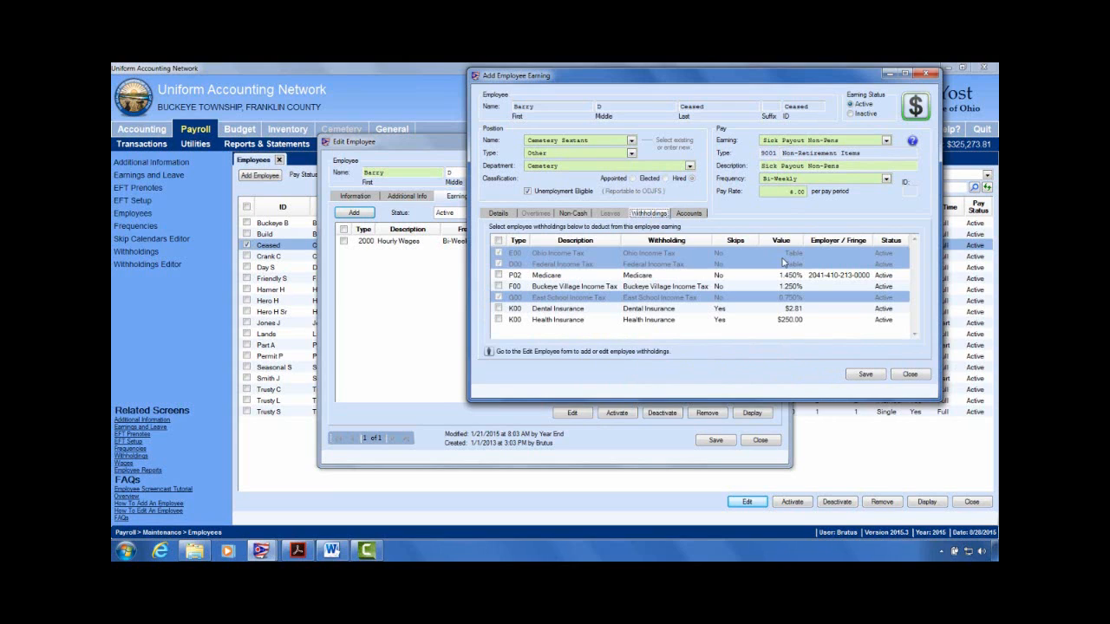
Step: Withhold Medicare and Buckeye Village Income Tax from the earning, then save and close it
left_click(543, 324)
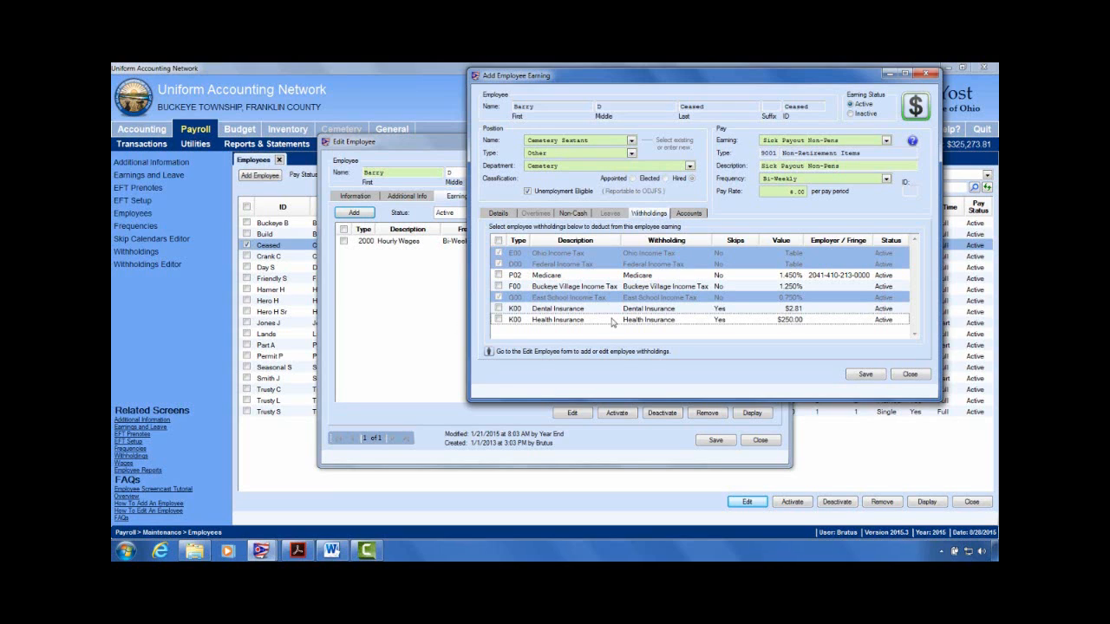
left_click(499, 275)
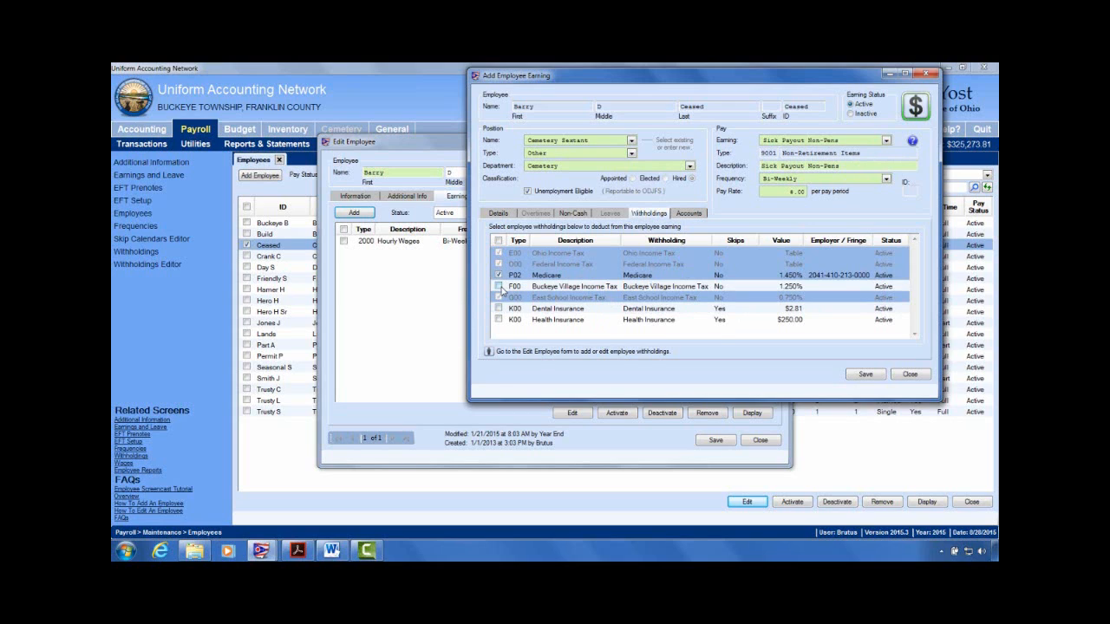
left_click(499, 286)
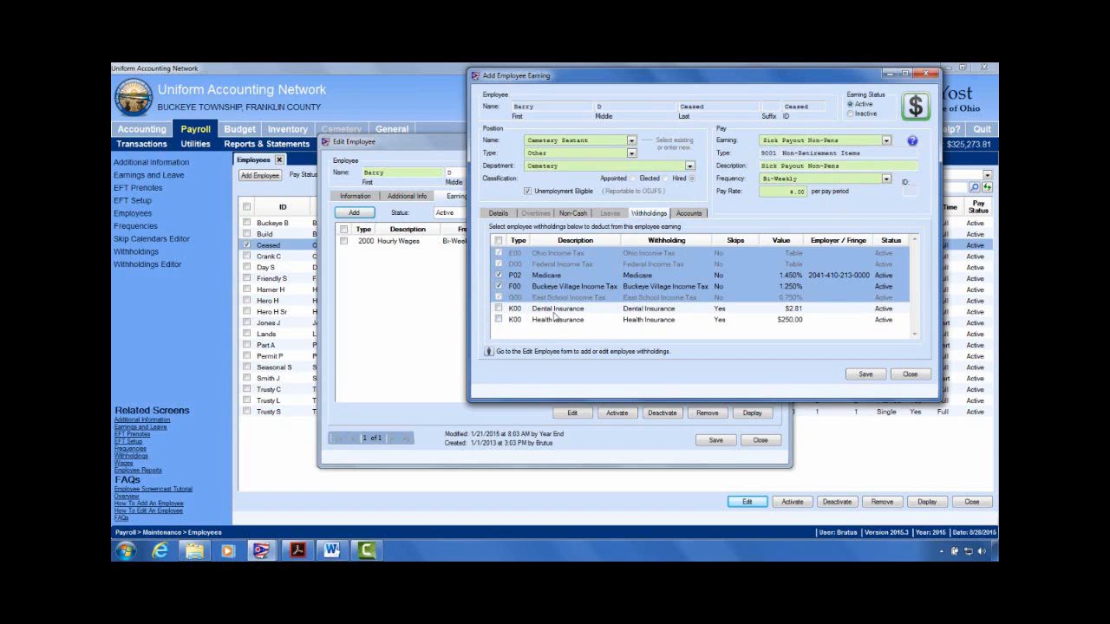
left_click(867, 375)
left_click(909, 374)
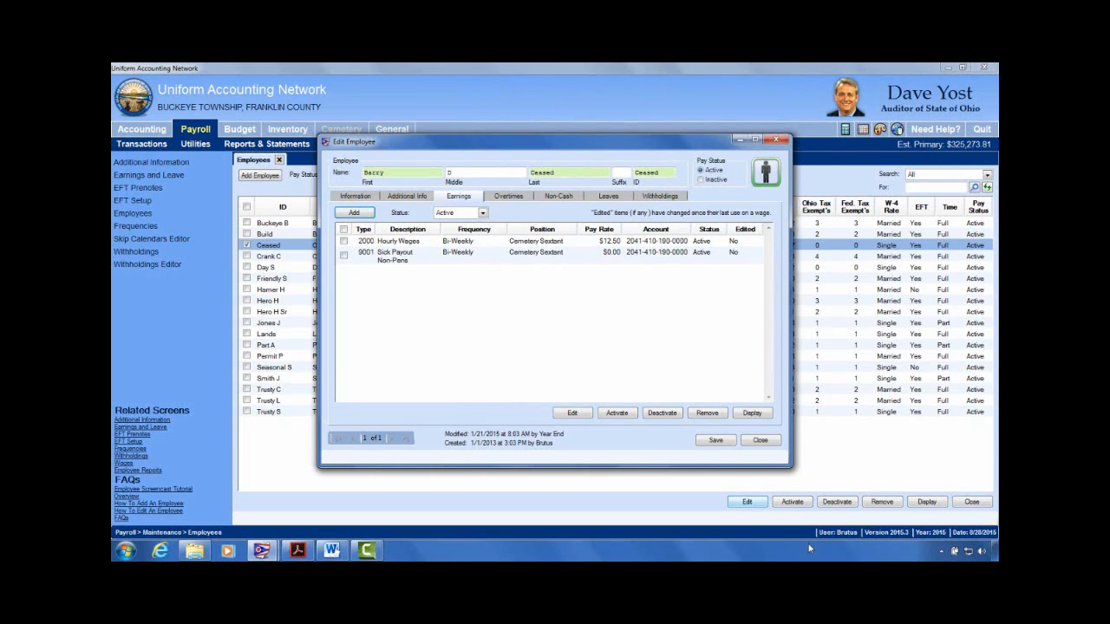
Step: Close the employee screens and start a new Warrant/EFT wage under Payroll Transactions
left_click(761, 440)
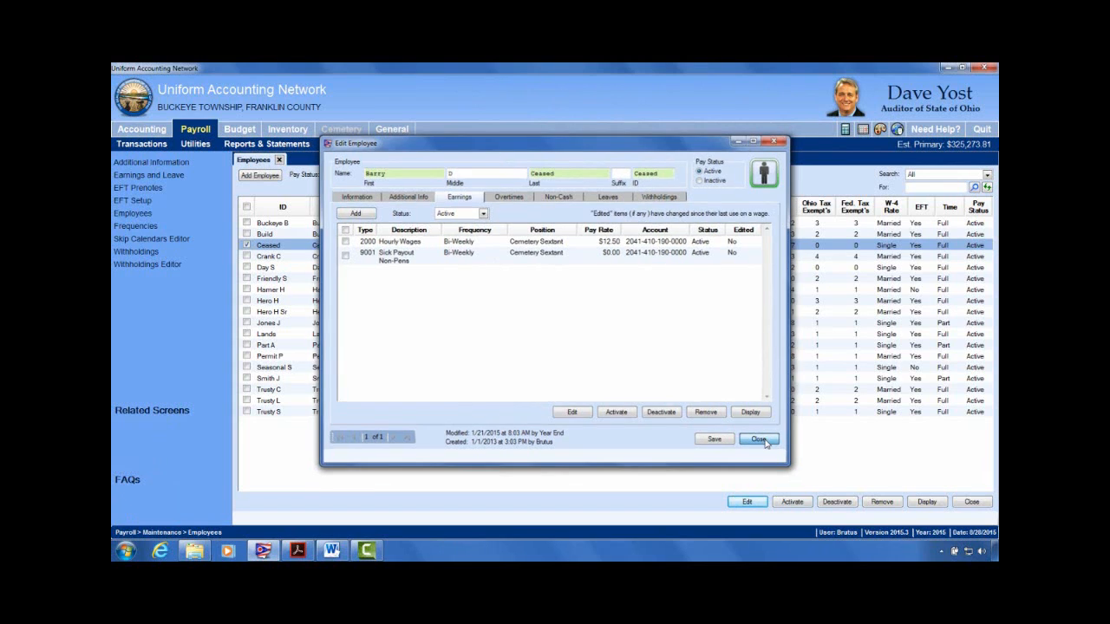
left_click(281, 161)
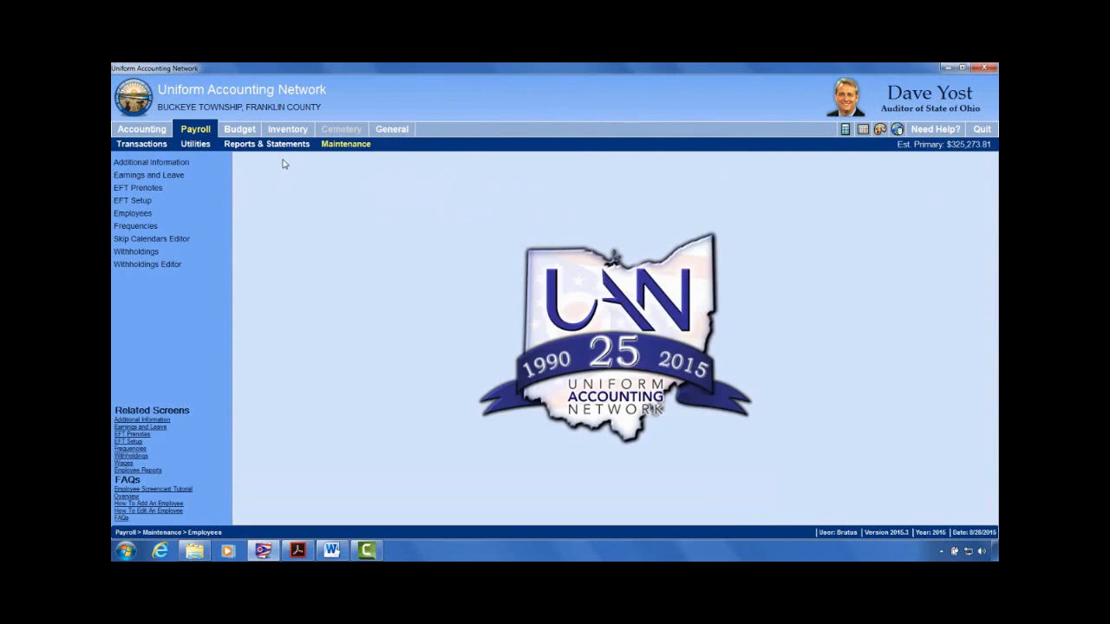
left_click(128, 146)
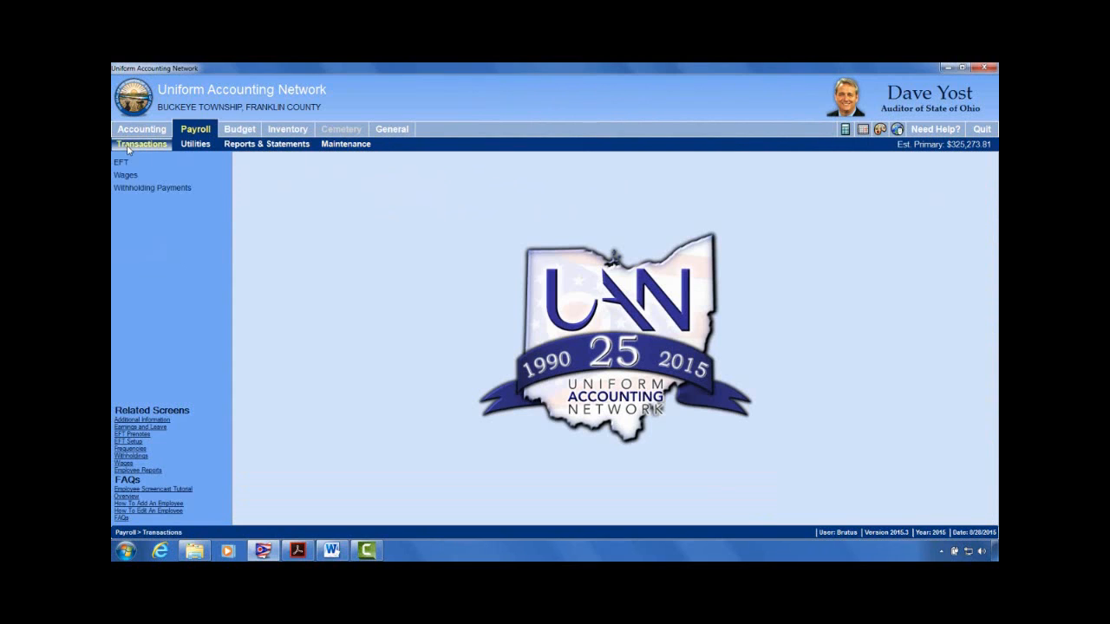
left_click(126, 176)
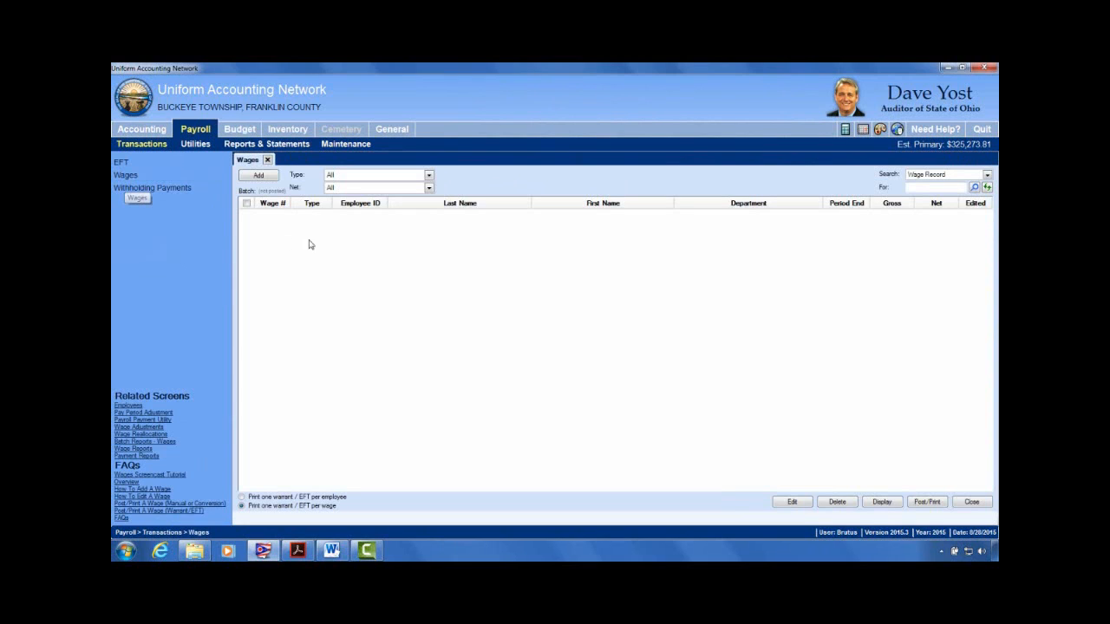
left_click(261, 175)
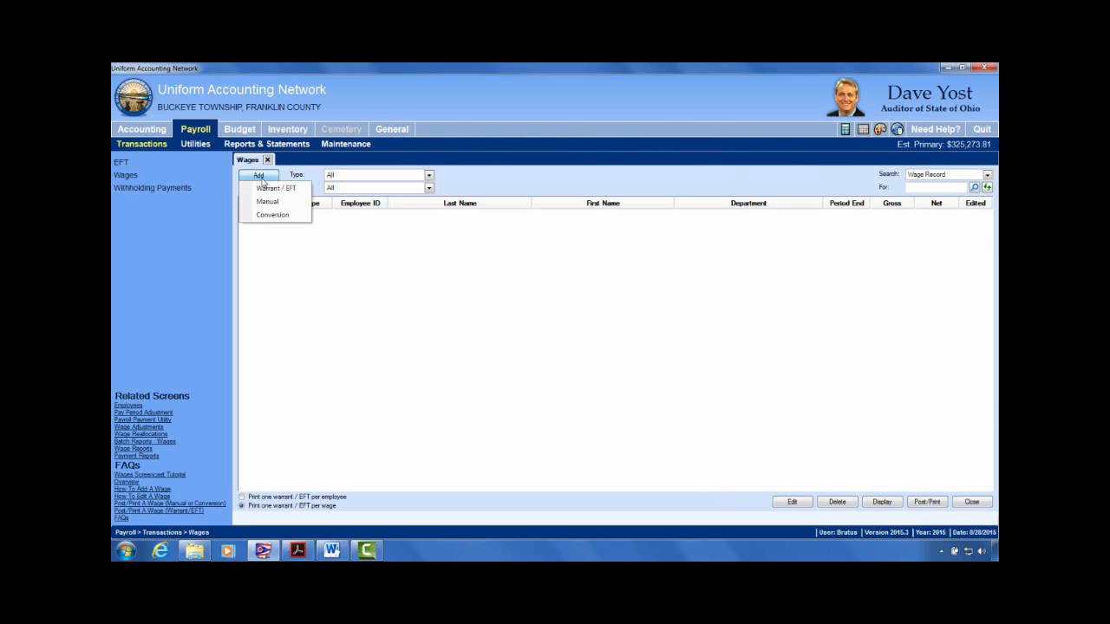
left_click(274, 199)
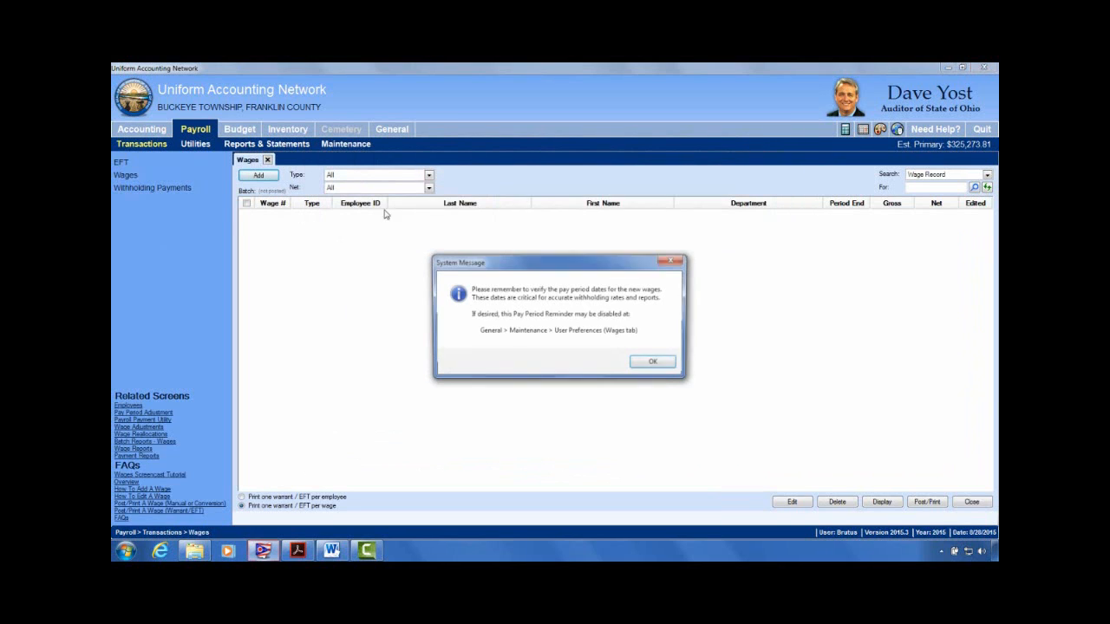
left_click(652, 365)
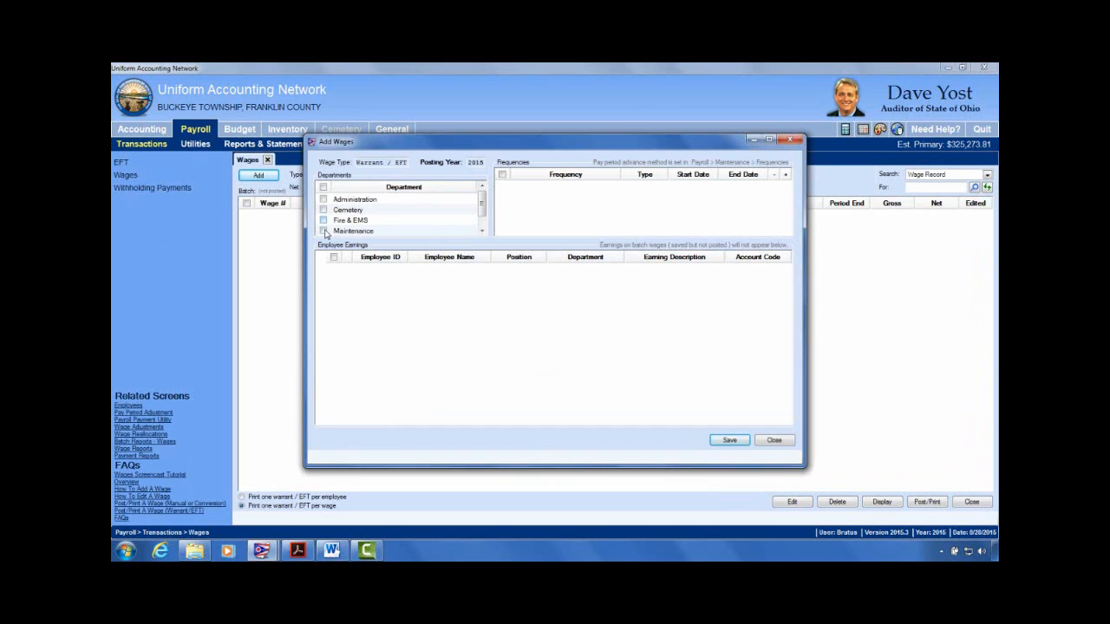
Step: Save a Bi-Weekly 08/01–08/14/2015 wage for all departments with only Sick Payout Non-Pens
left_click(323, 186)
left_click(324, 210)
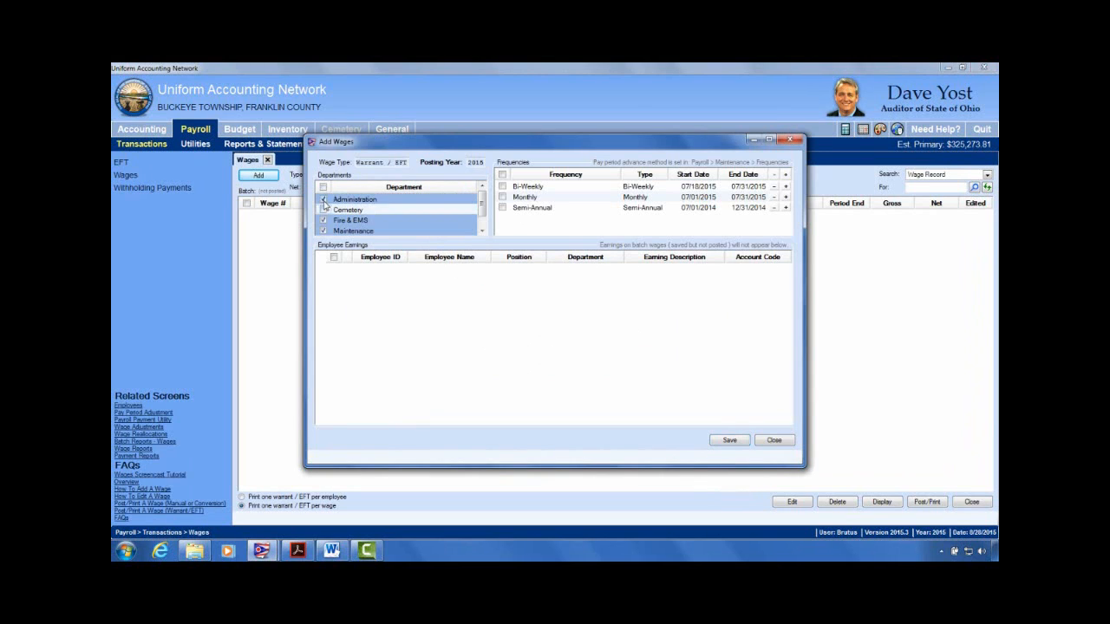
left_click(323, 210)
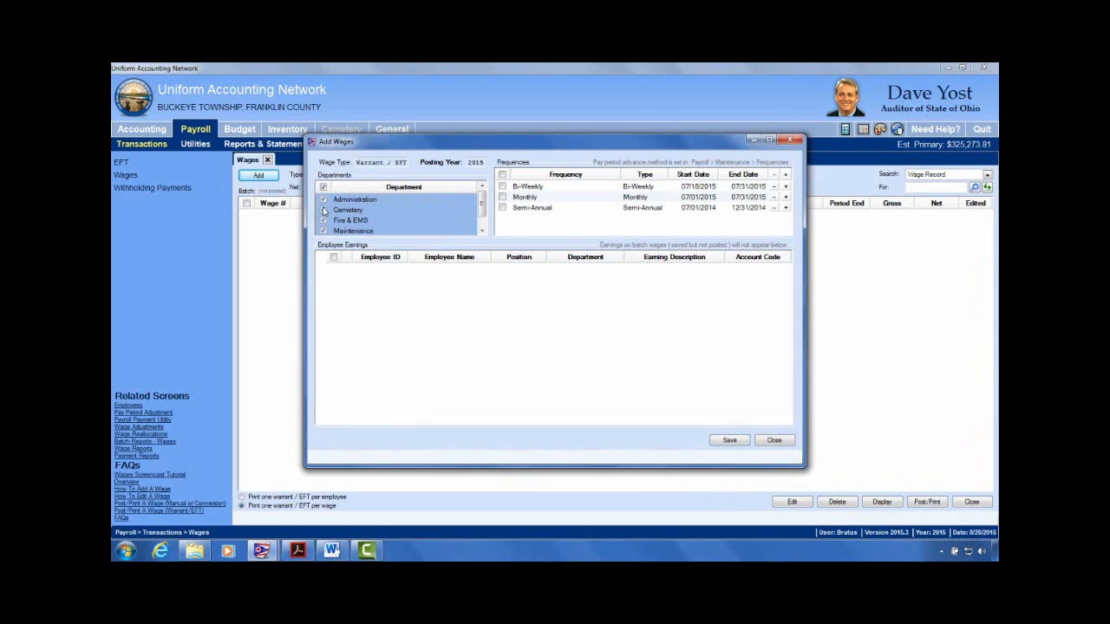
left_click(503, 186)
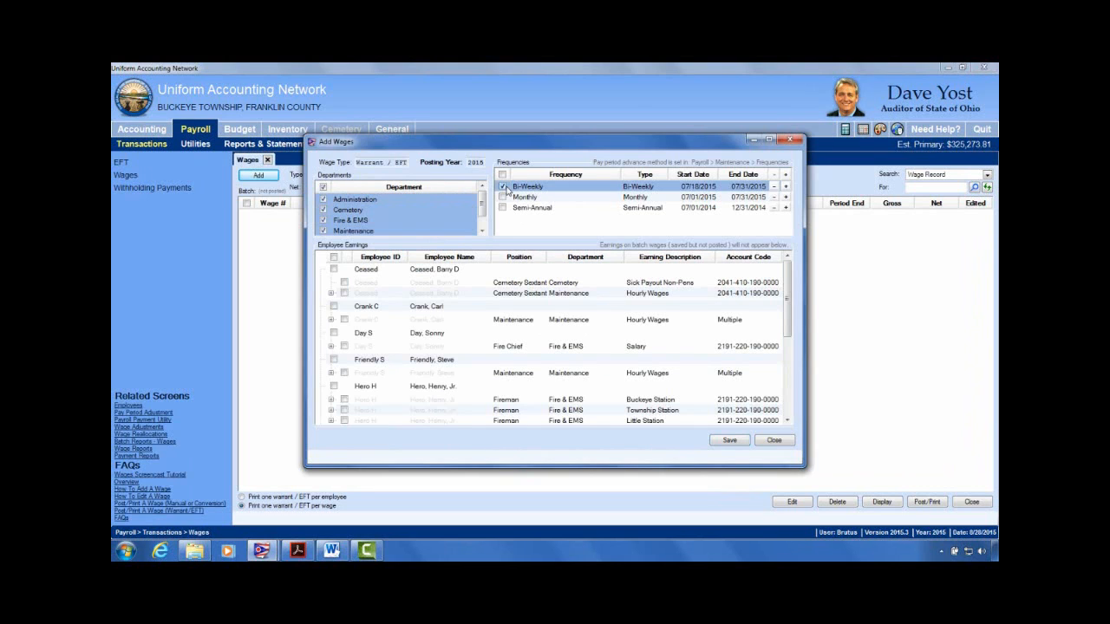
left_click(785, 186)
left_click(374, 338)
left_click(334, 269)
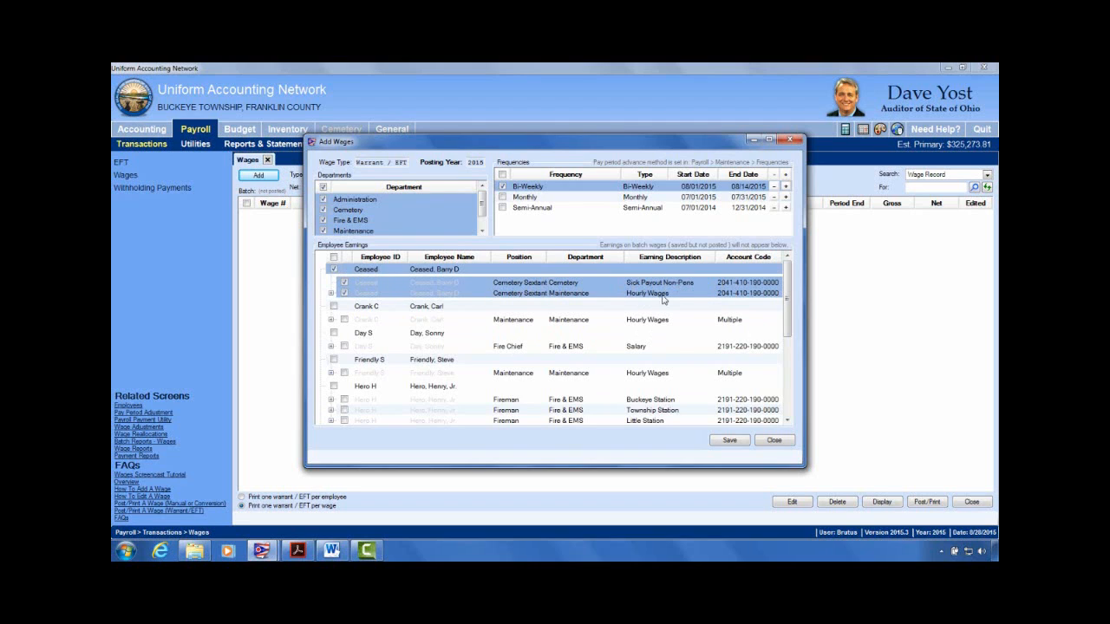
left_click(345, 293)
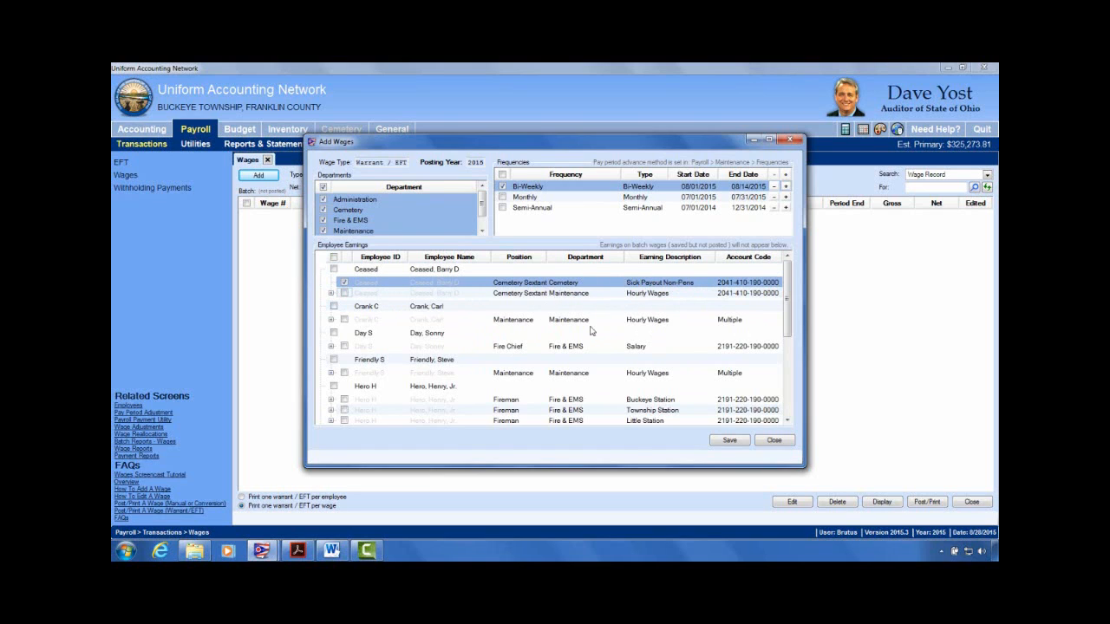
left_click(729, 441)
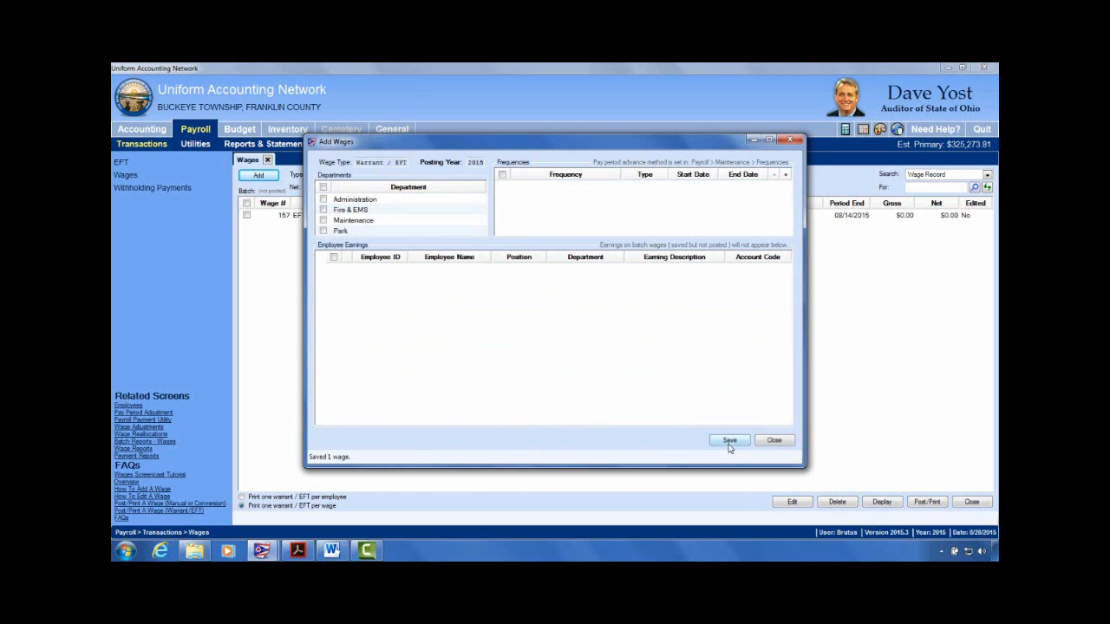
left_click(542, 334)
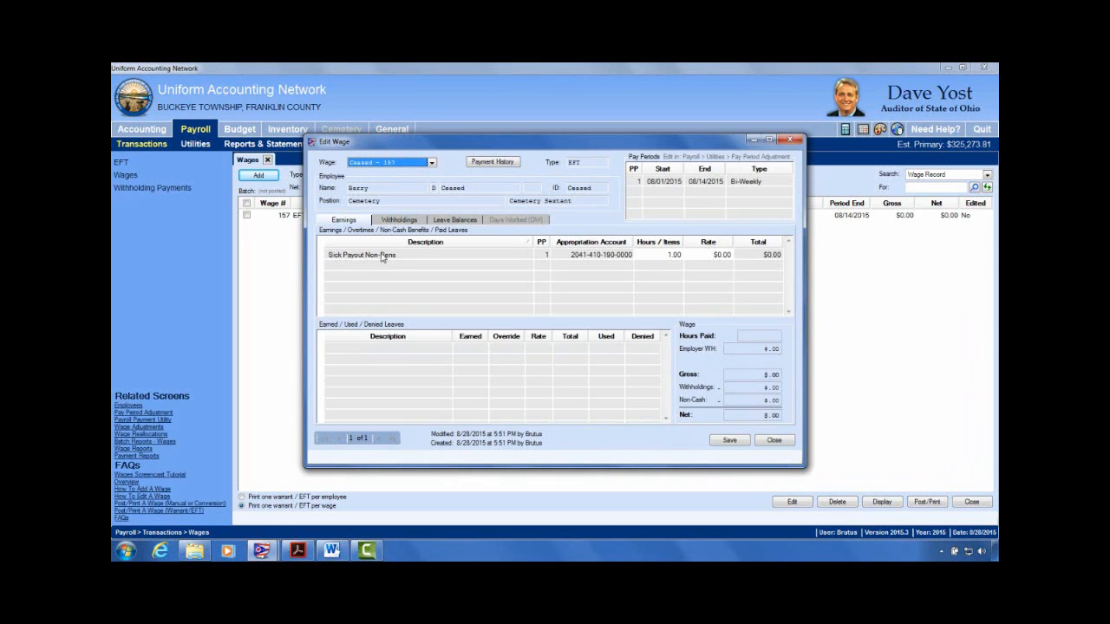
Step: Set the Sick Payout Non-Pens rate to 2,000.00, review its withholdings, and close the wage editor
left_click(668, 254)
left_click(723, 255)
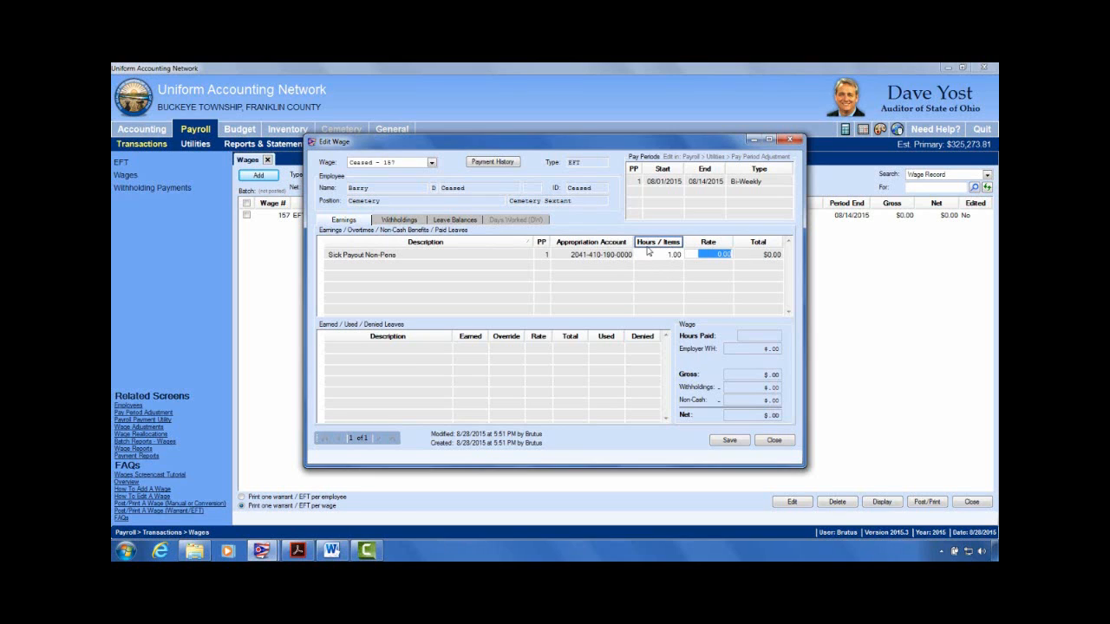
left_click(674, 256)
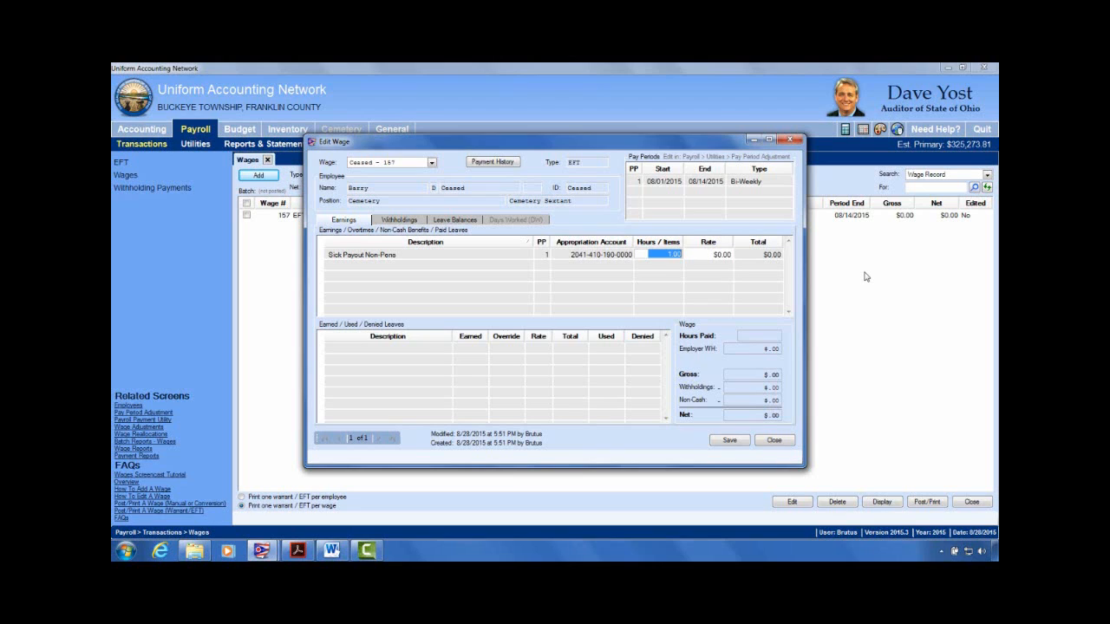
key("Tab")
type("20.00")
key("Return")
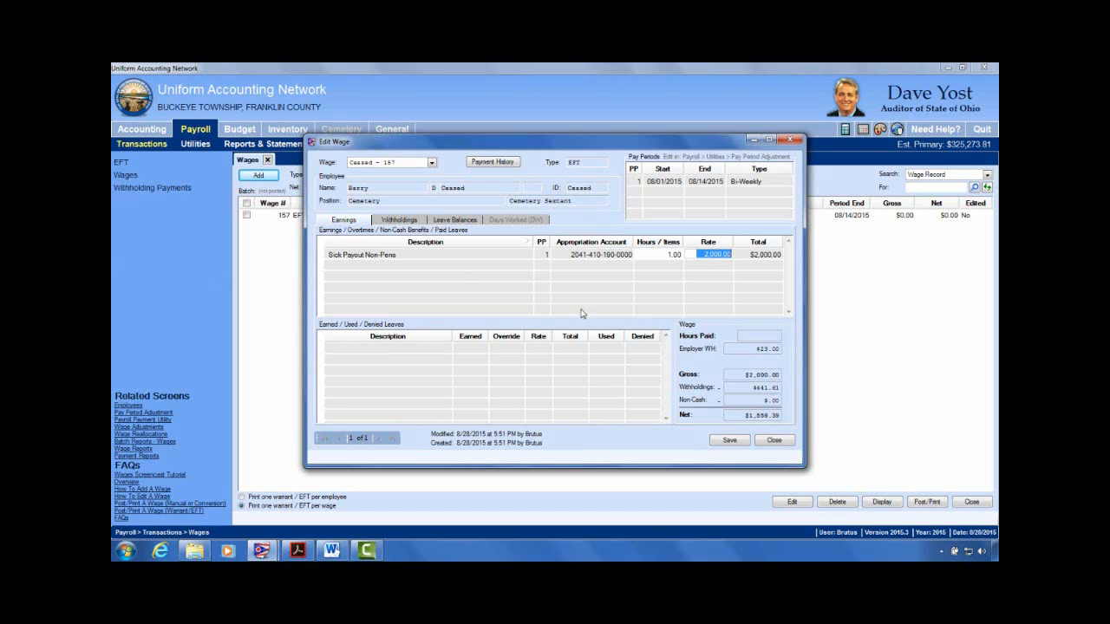
left_click(416, 222)
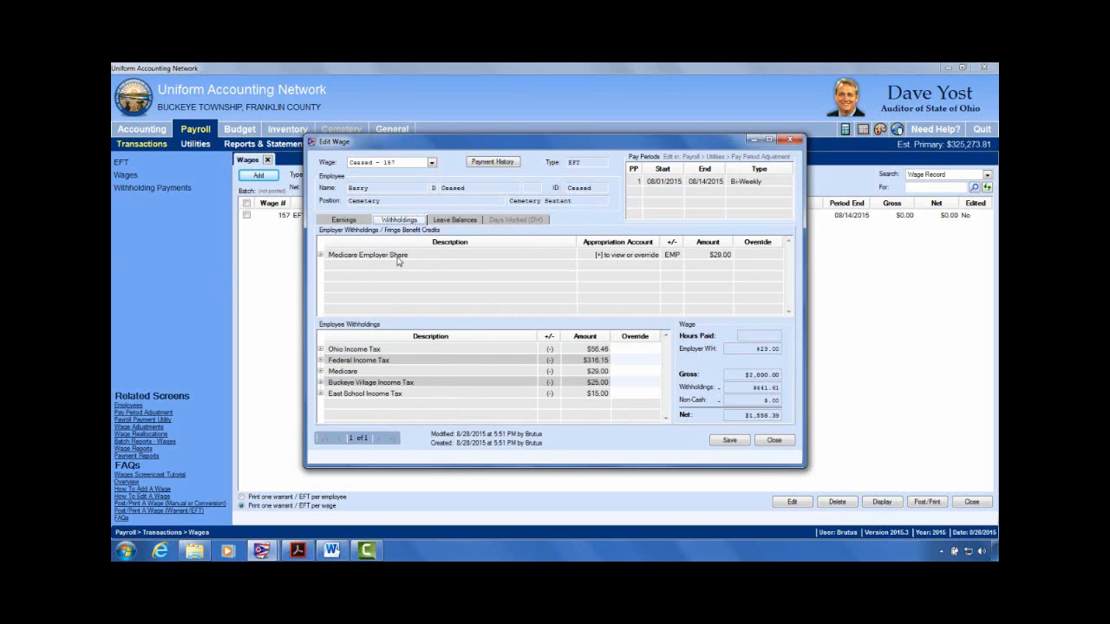
left_click(360, 222)
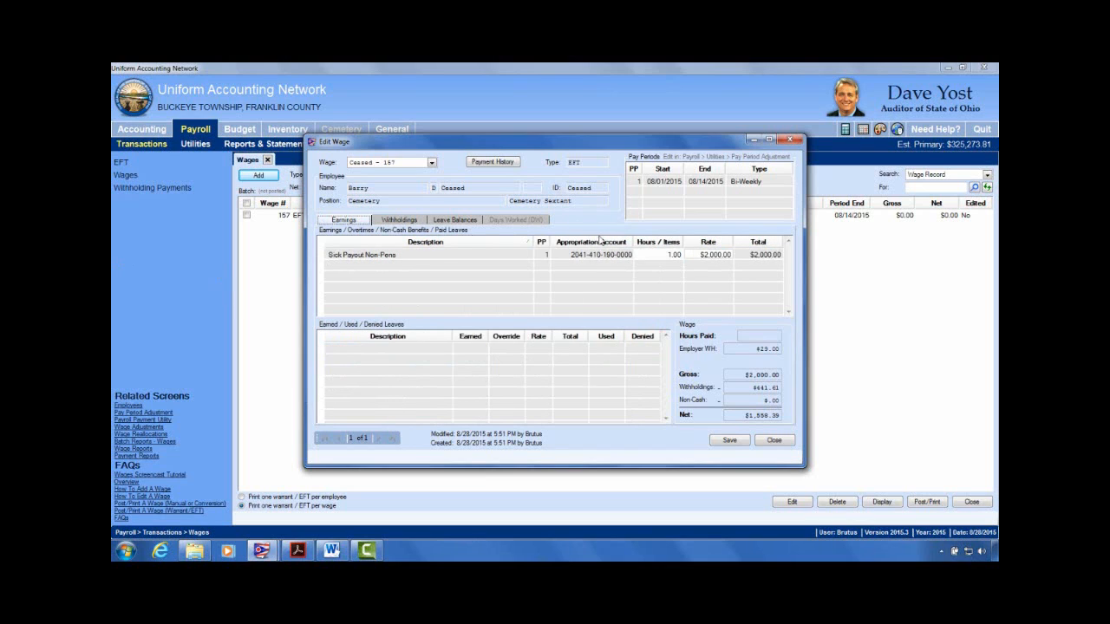
left_click(769, 446)
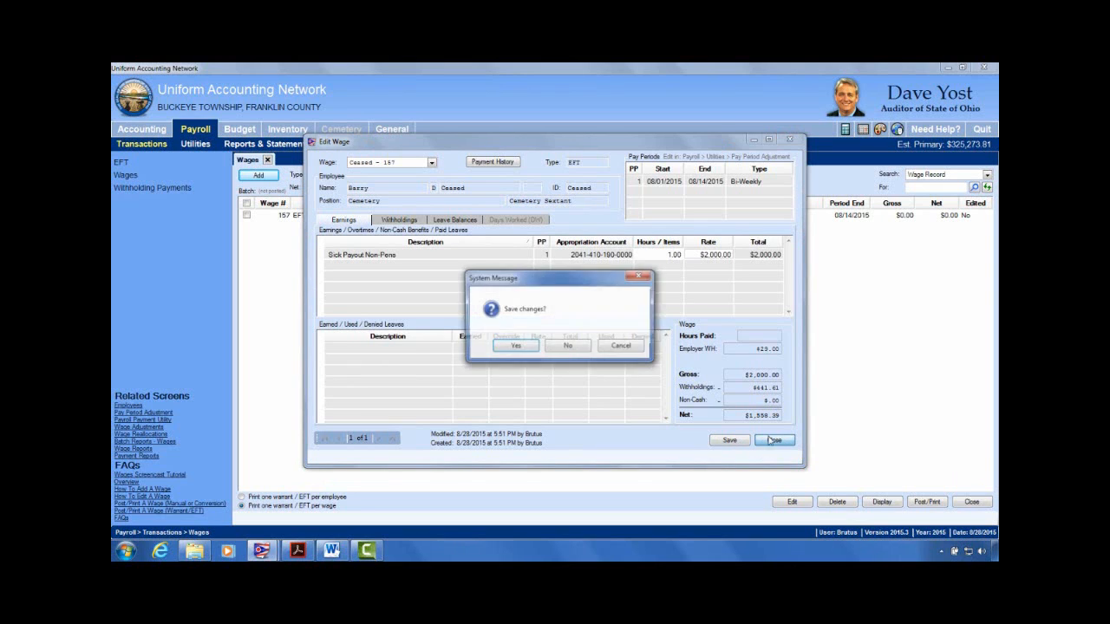
Step: Discard the rate change and delete wage 157
left_click(574, 347)
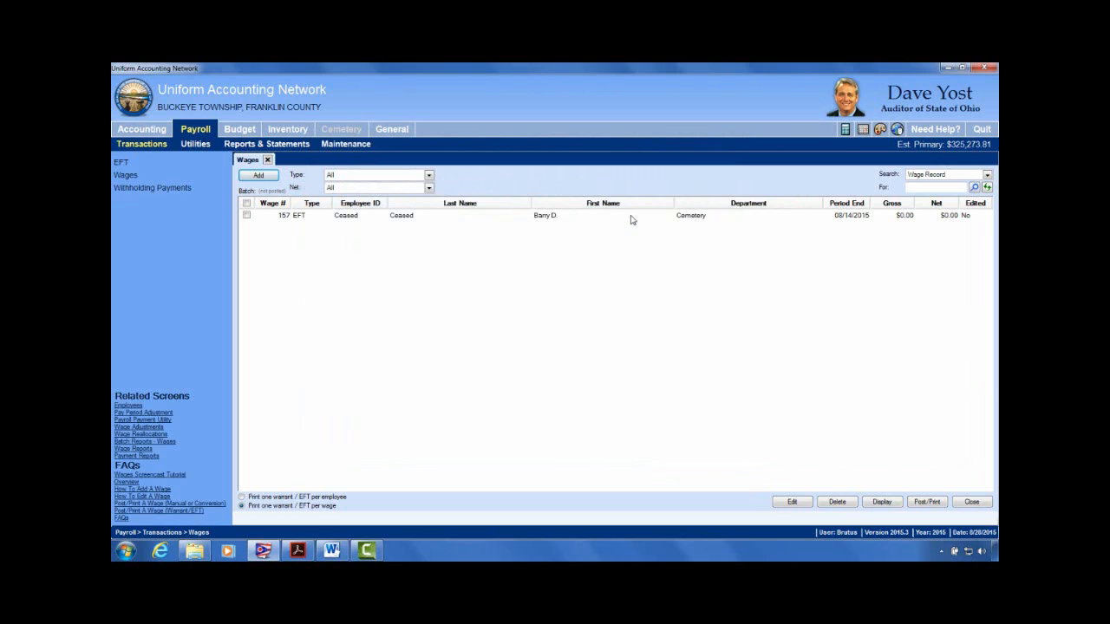
left_click(246, 216)
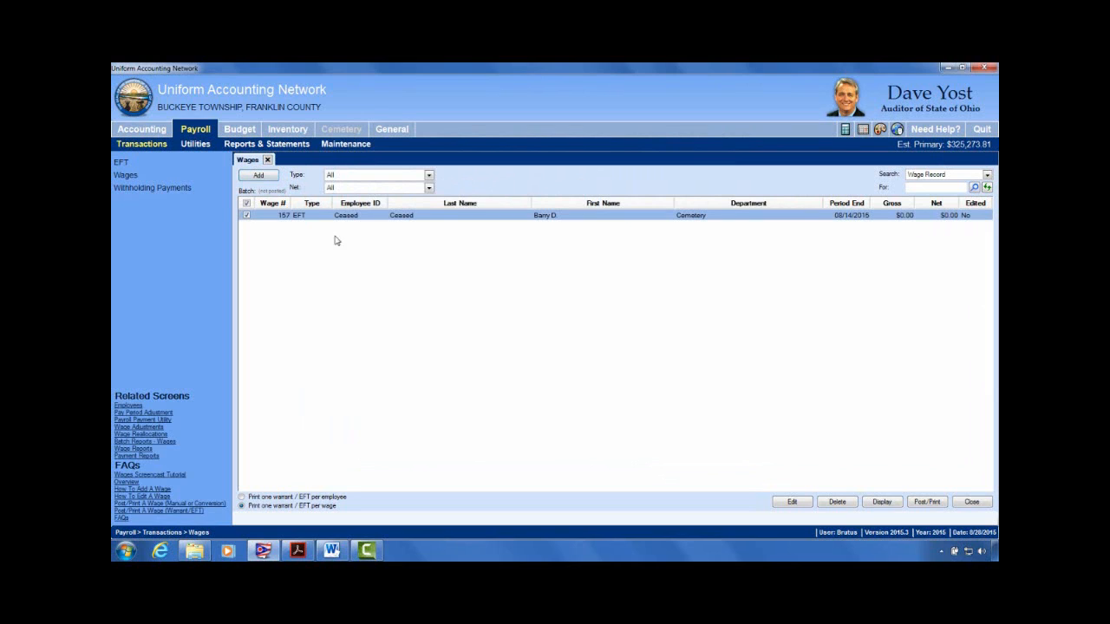
left_click(837, 504)
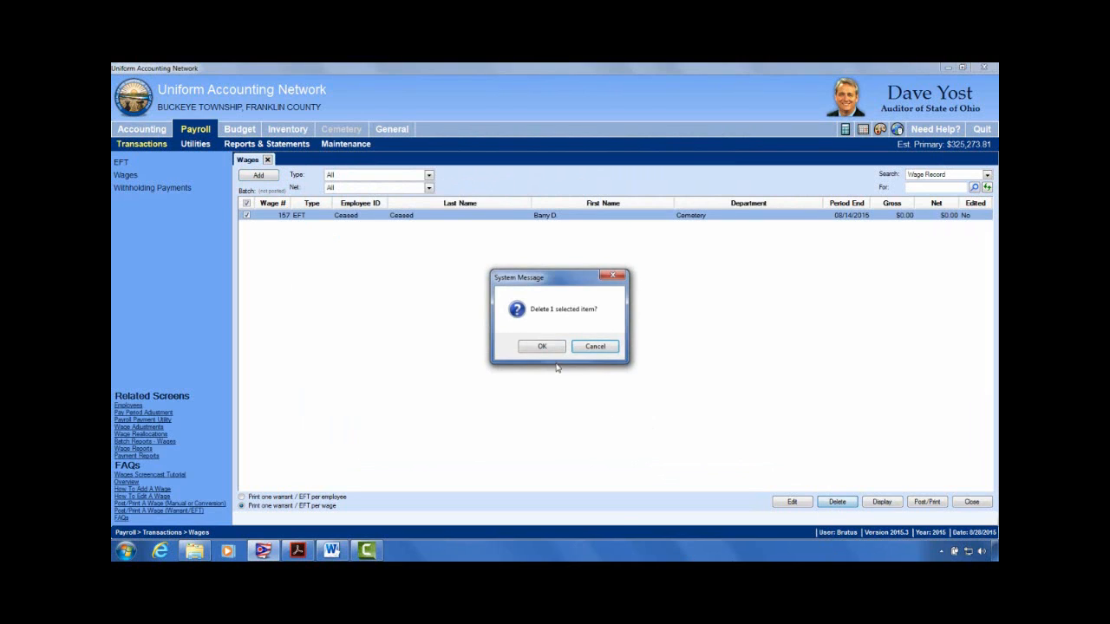
left_click(539, 347)
Step: Save a new Bi-Weekly 08/01–08/14/2015 Warrant/EFT wage for all departments with all the sextant's earnings
left_click(257, 176)
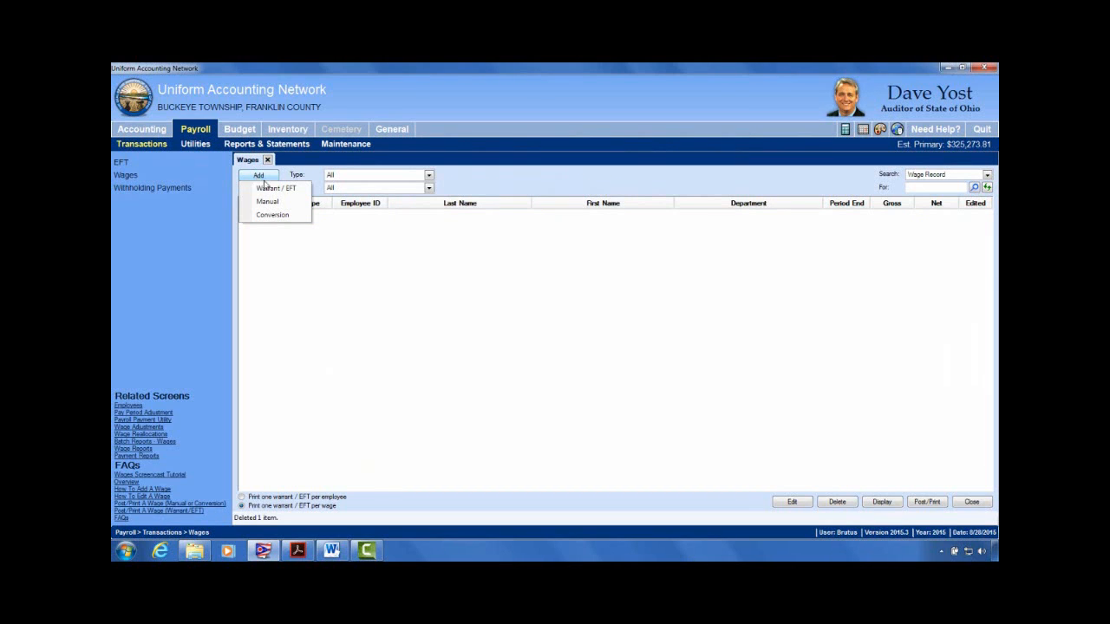
left_click(273, 188)
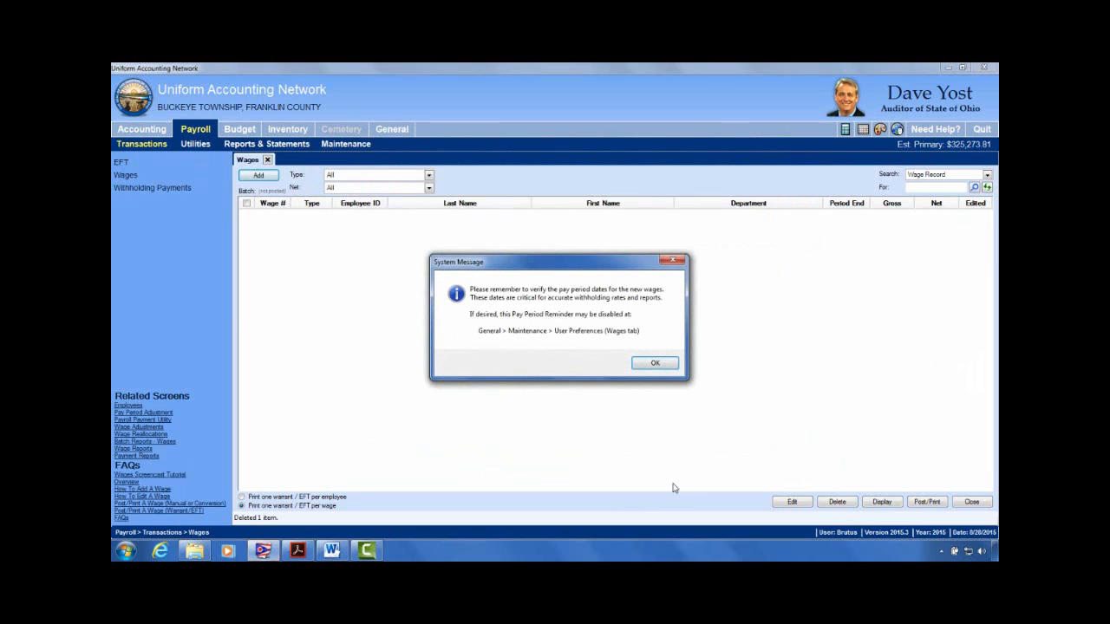
left_click(664, 365)
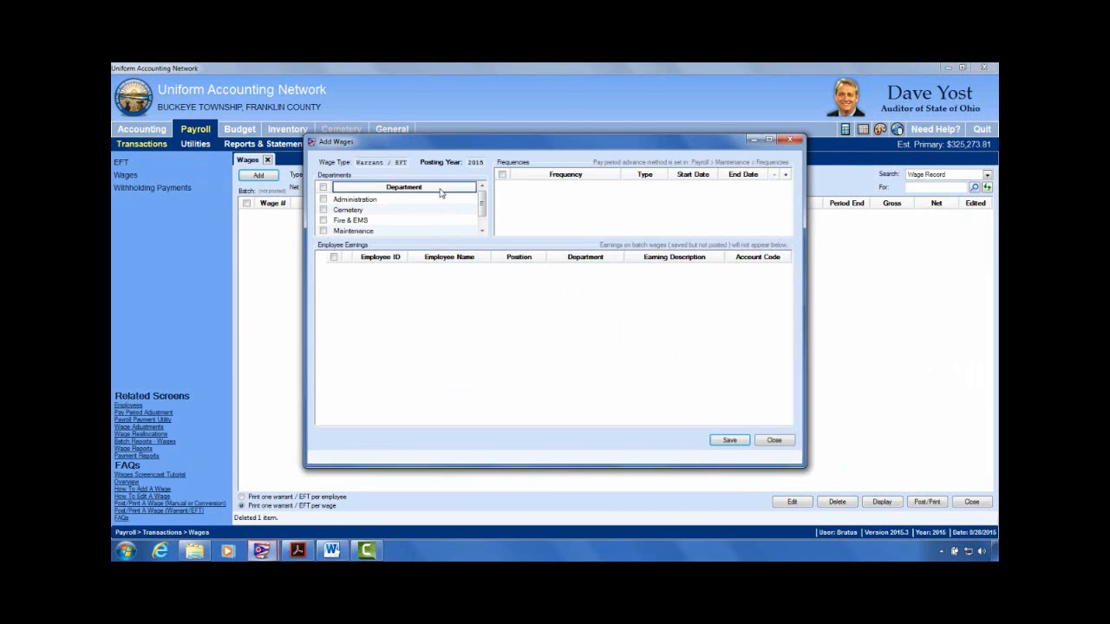
left_click(324, 210)
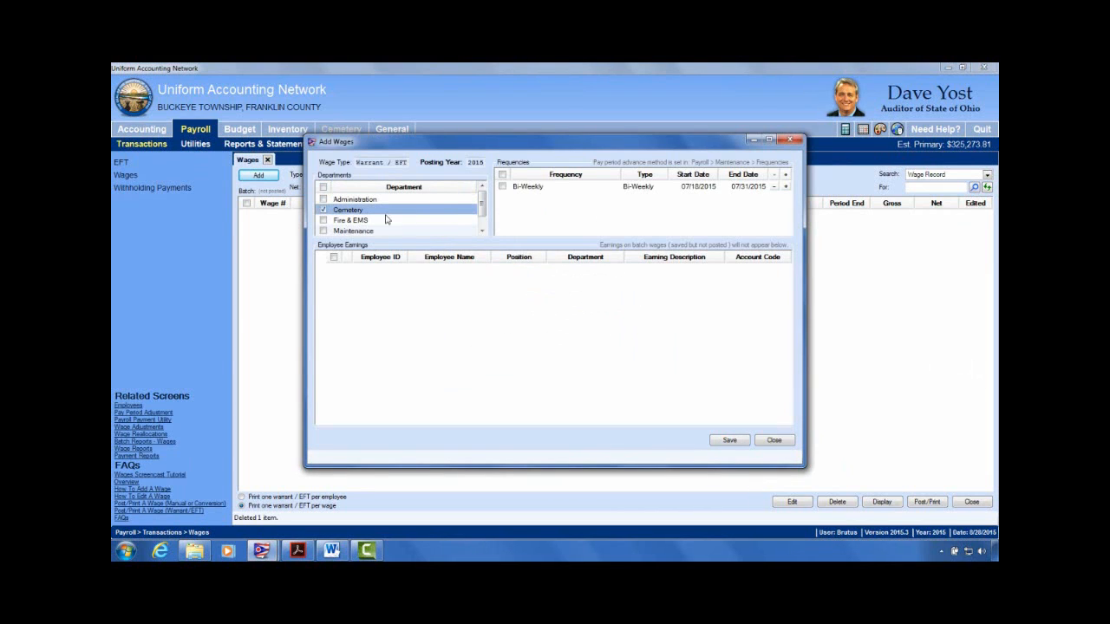
left_click(503, 187)
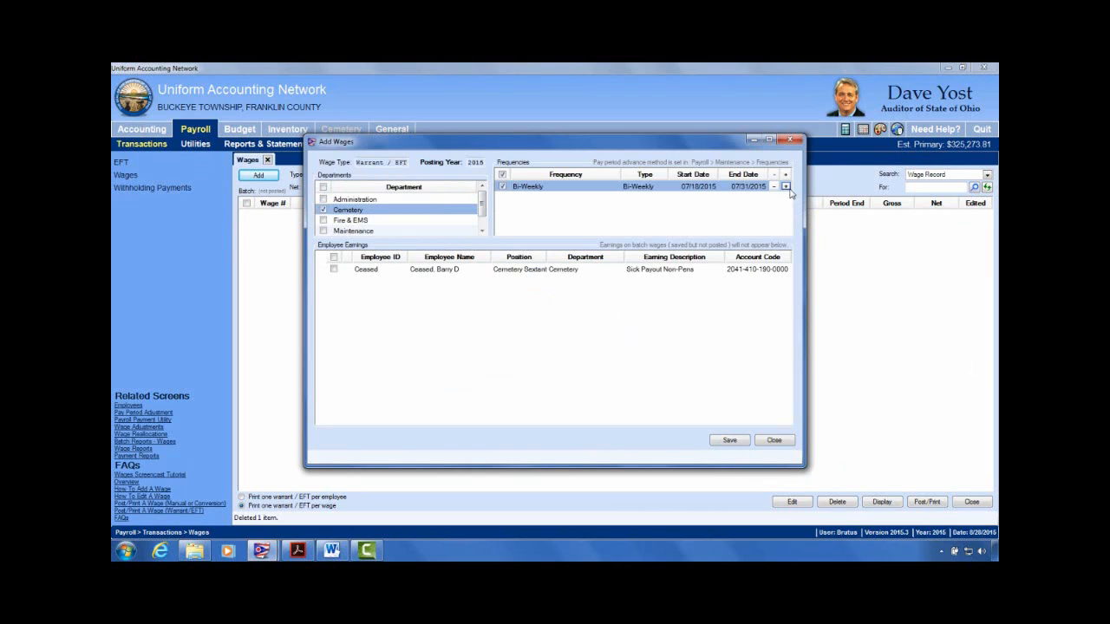
left_click(786, 186)
left_click(324, 188)
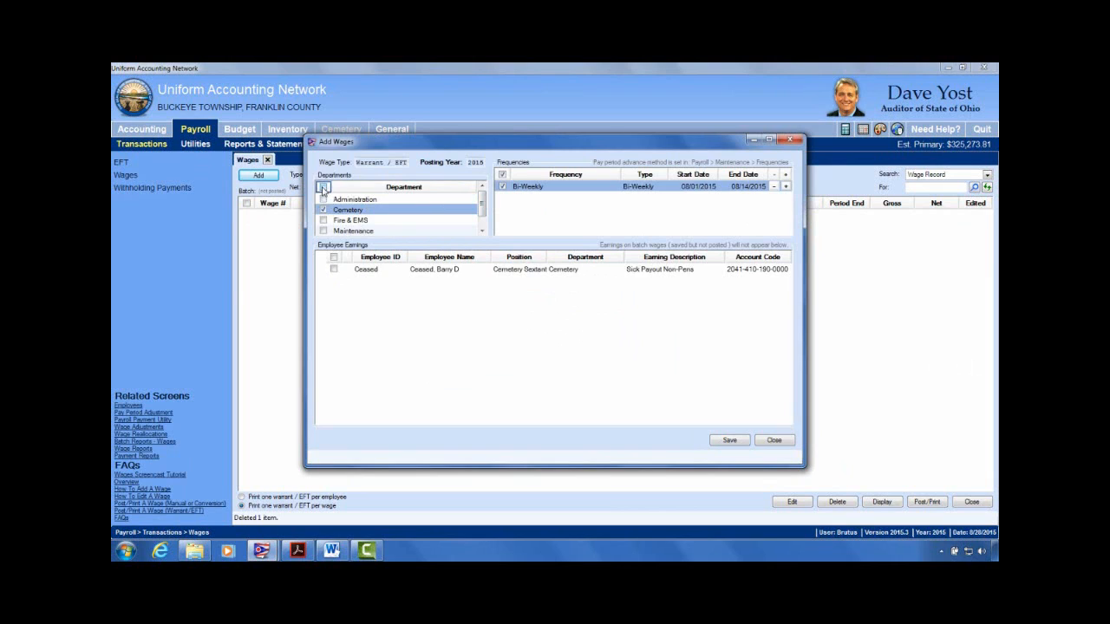
left_click(502, 186)
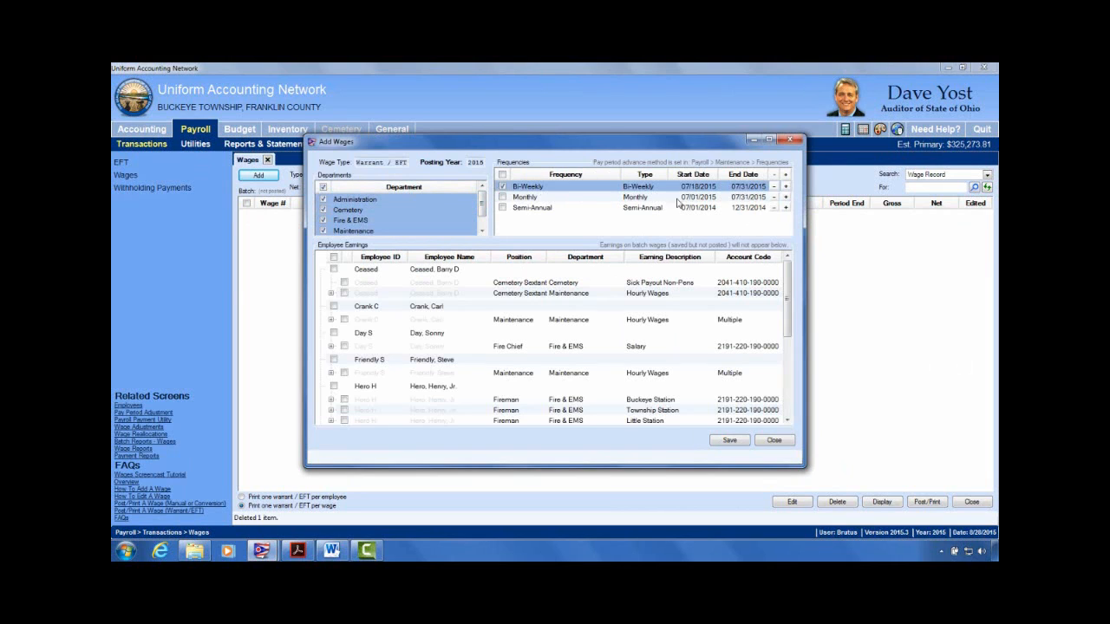
left_click(786, 187)
left_click(334, 269)
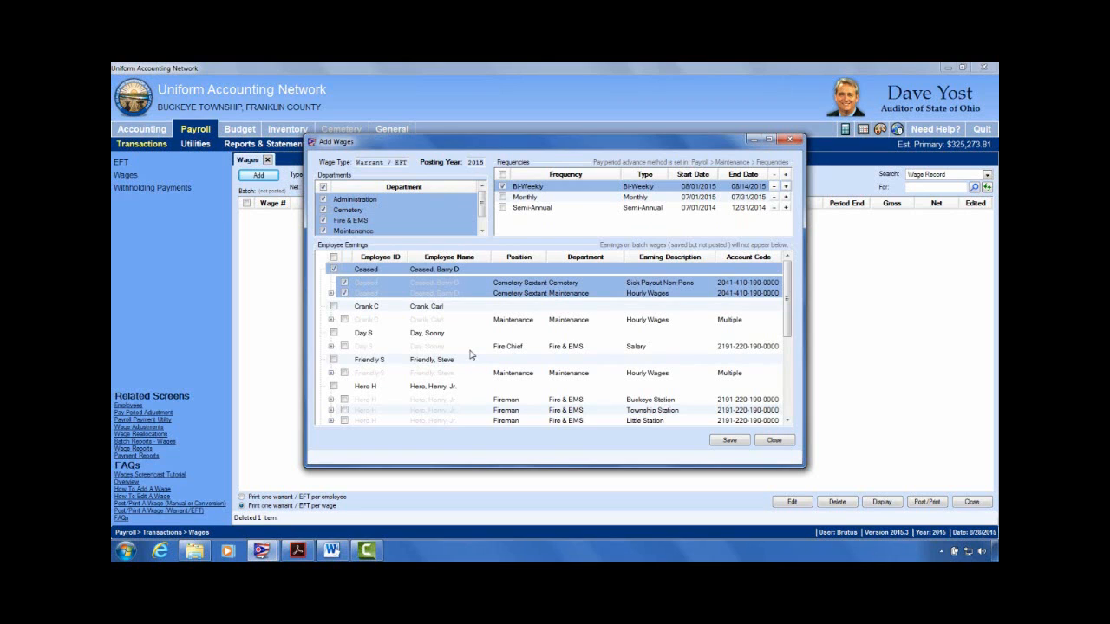
left_click(719, 442)
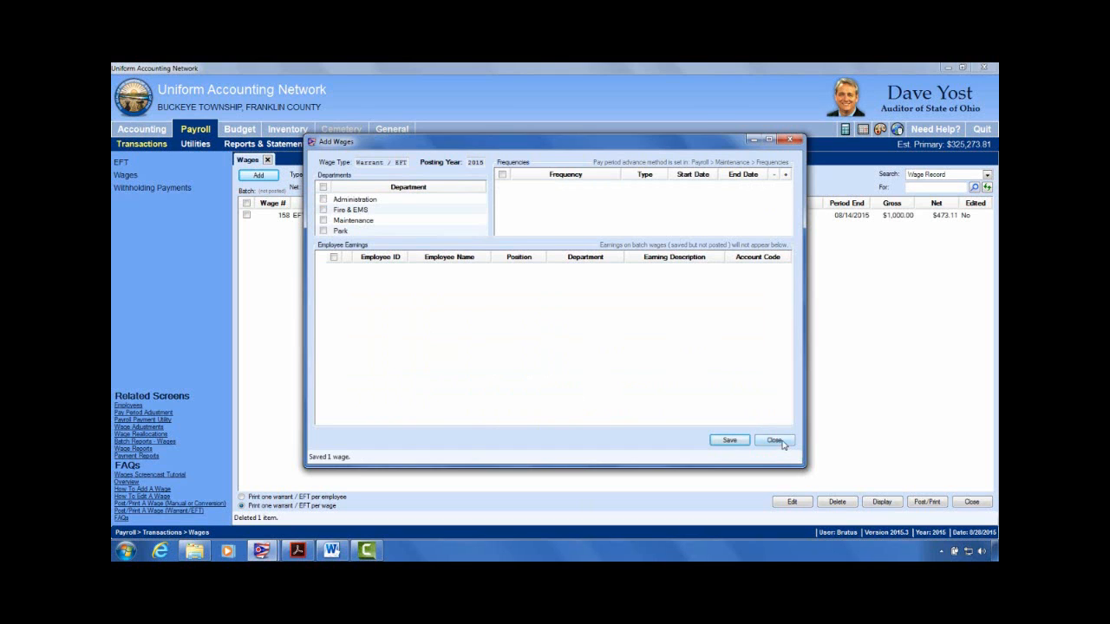
Step: Finish adding the wage and open it for editing, glancing at its withholdings
left_click(781, 443)
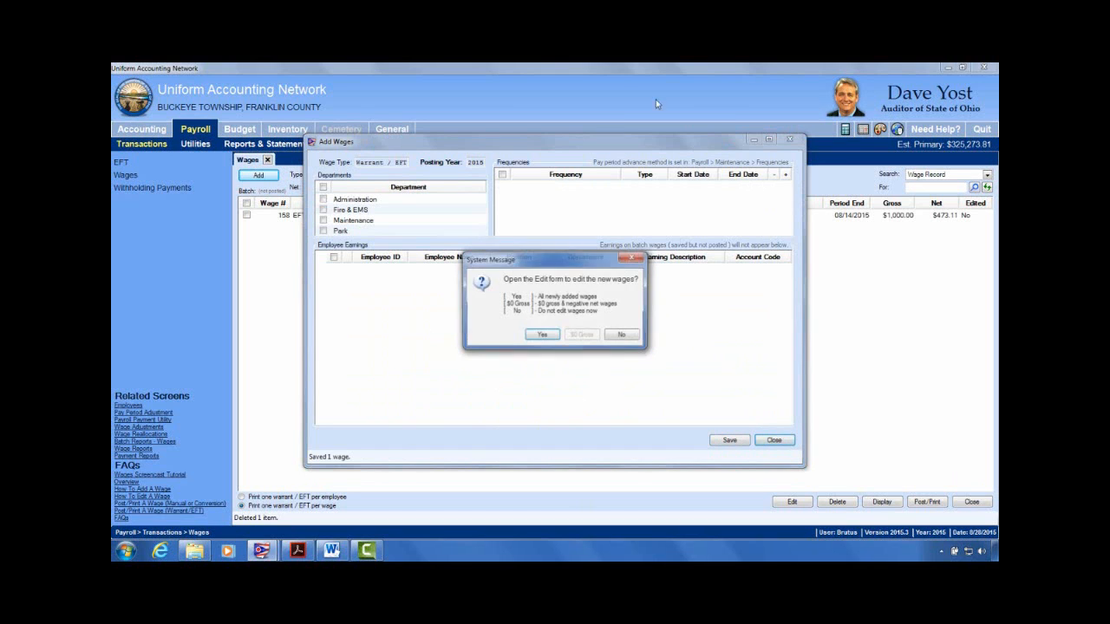
left_click(542, 337)
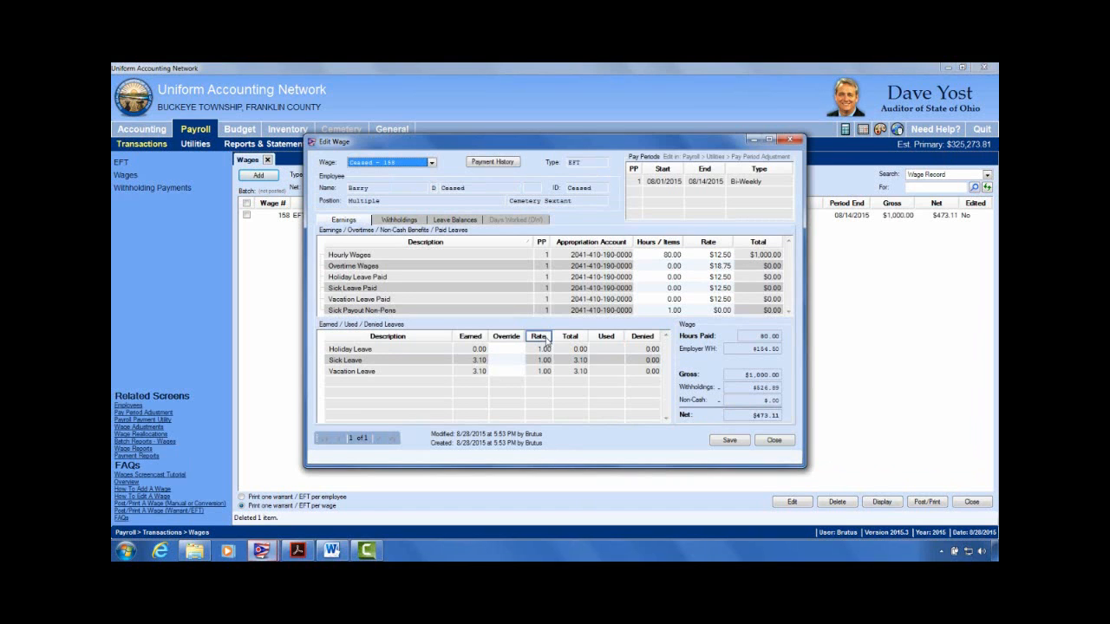
left_click(390, 223)
left_click(349, 220)
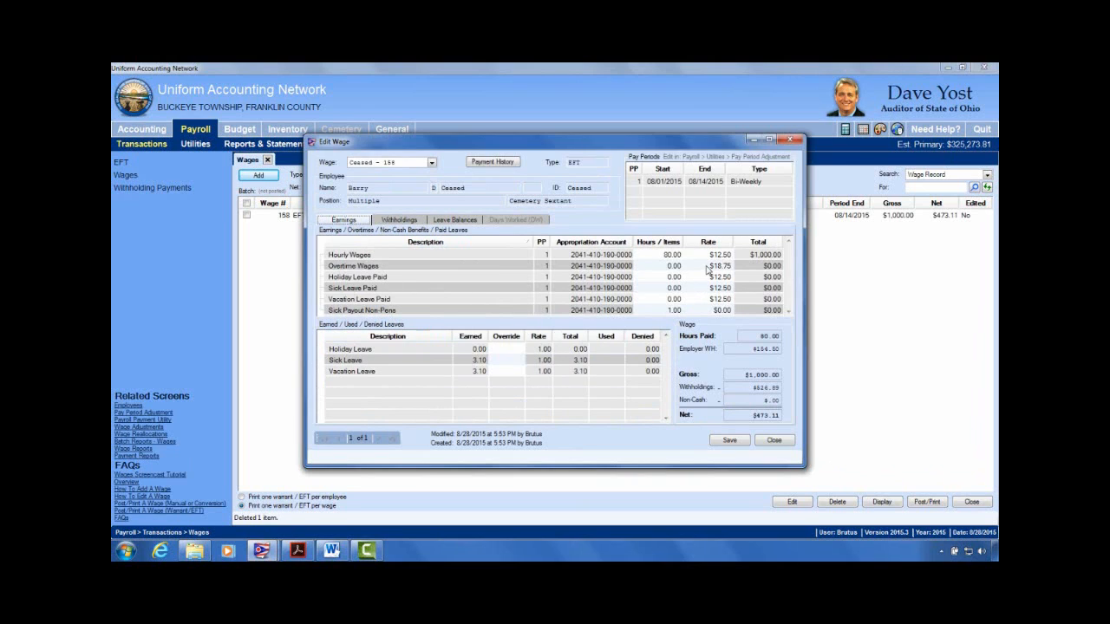
Step: Set the Sick Payout Non-Pens rate to $2,000.00, giving $3,000.00 gross and $1,882.16 net
left_click(665, 254)
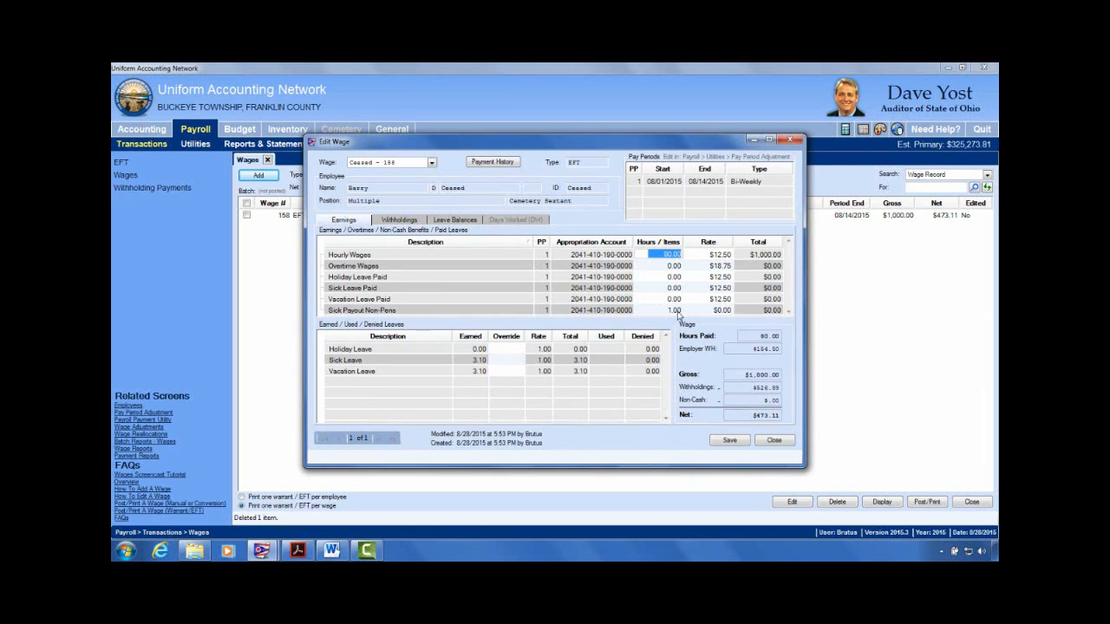
left_click(719, 311)
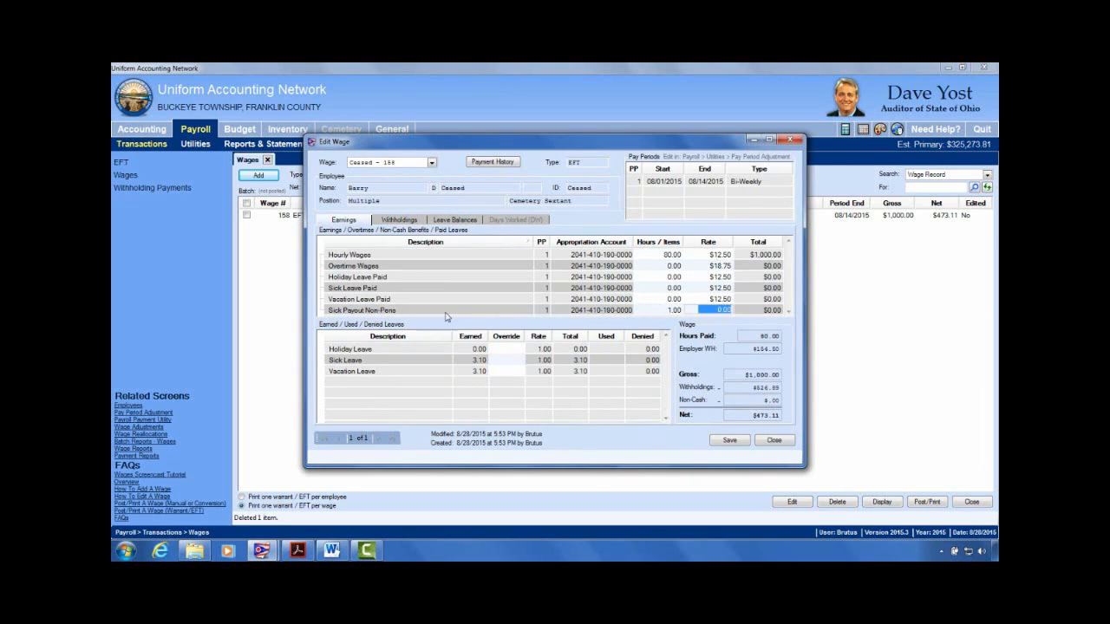
type("12000")
key("Return")
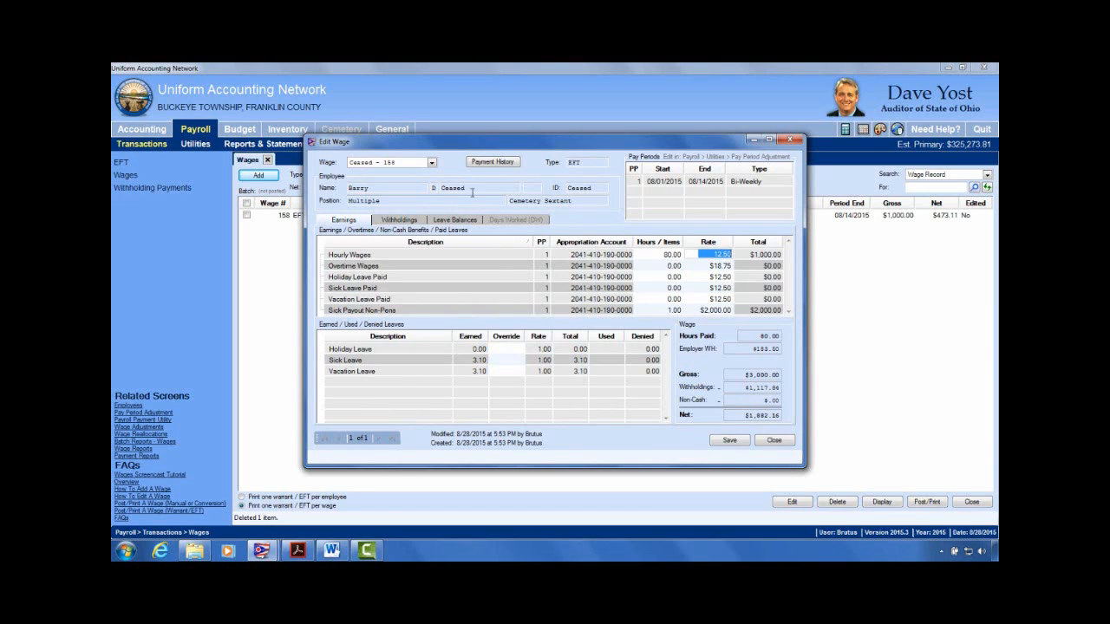
Step: Review the wage's recalculated withholdings, then return to its earnings breakdown
left_click(396, 222)
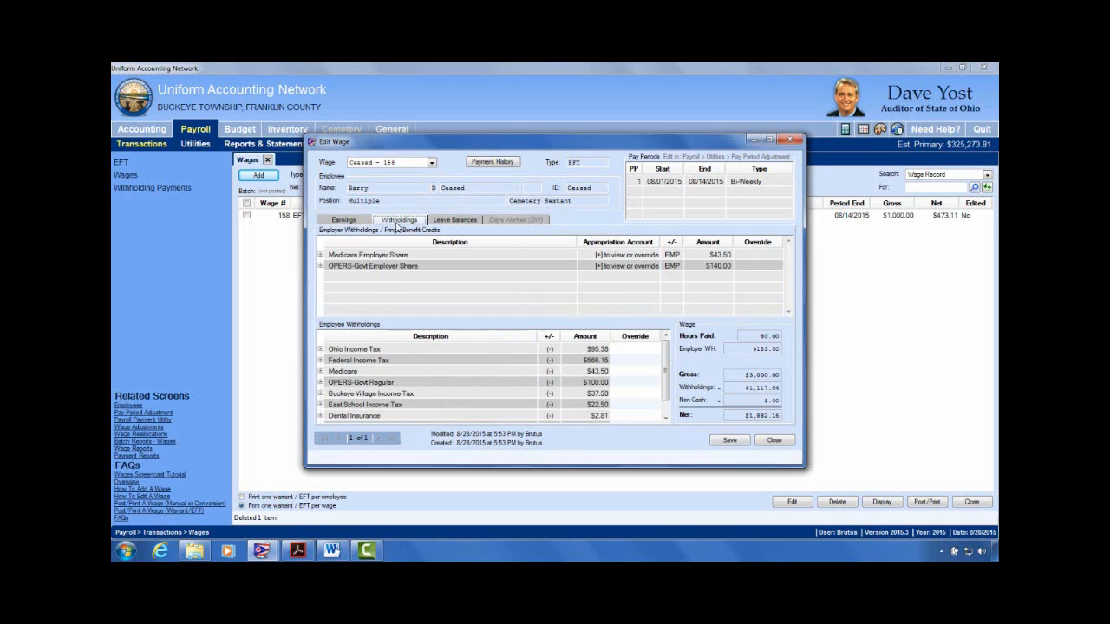
left_click(347, 219)
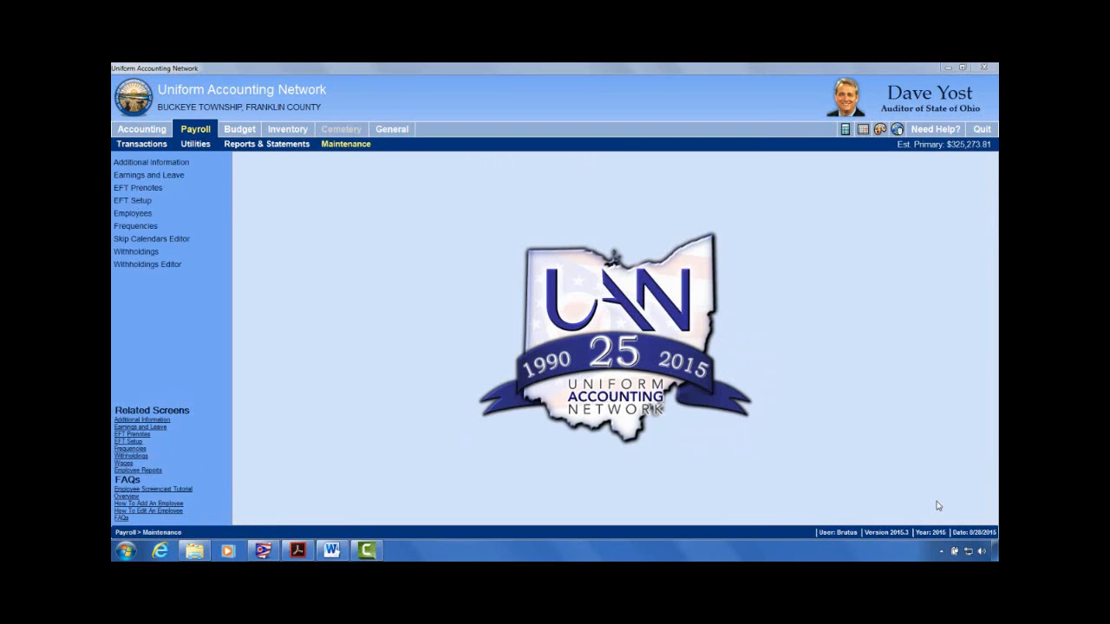
left_click(332, 552)
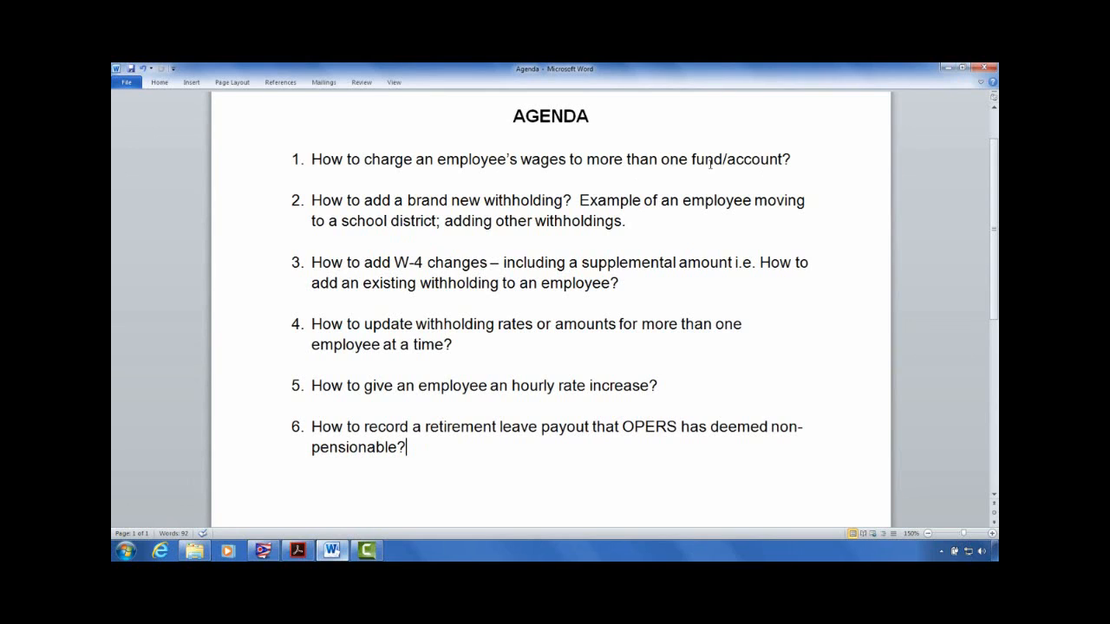
left_click(946, 68)
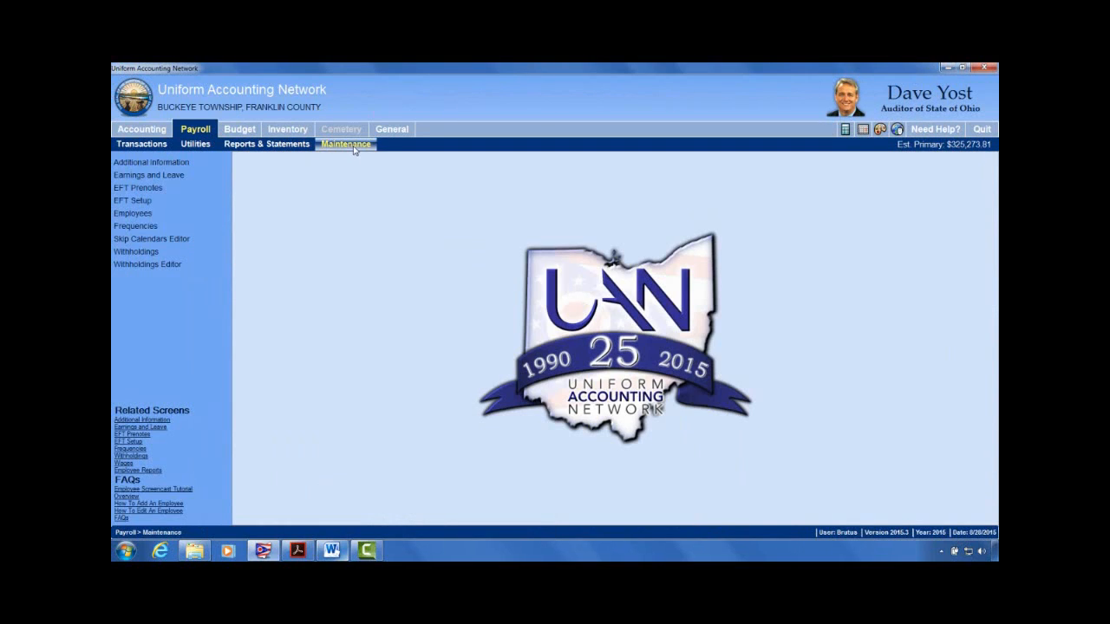
Step: Open the employee hired 08/08/2011 in the Edit > Advanced employee editor
left_click(134, 213)
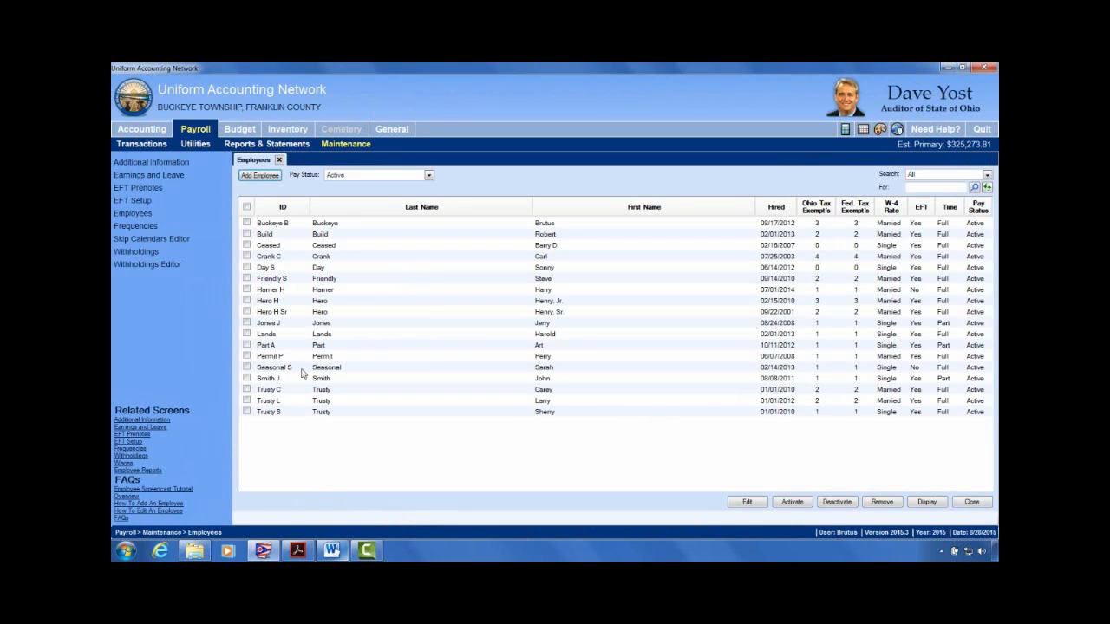
left_click(247, 378)
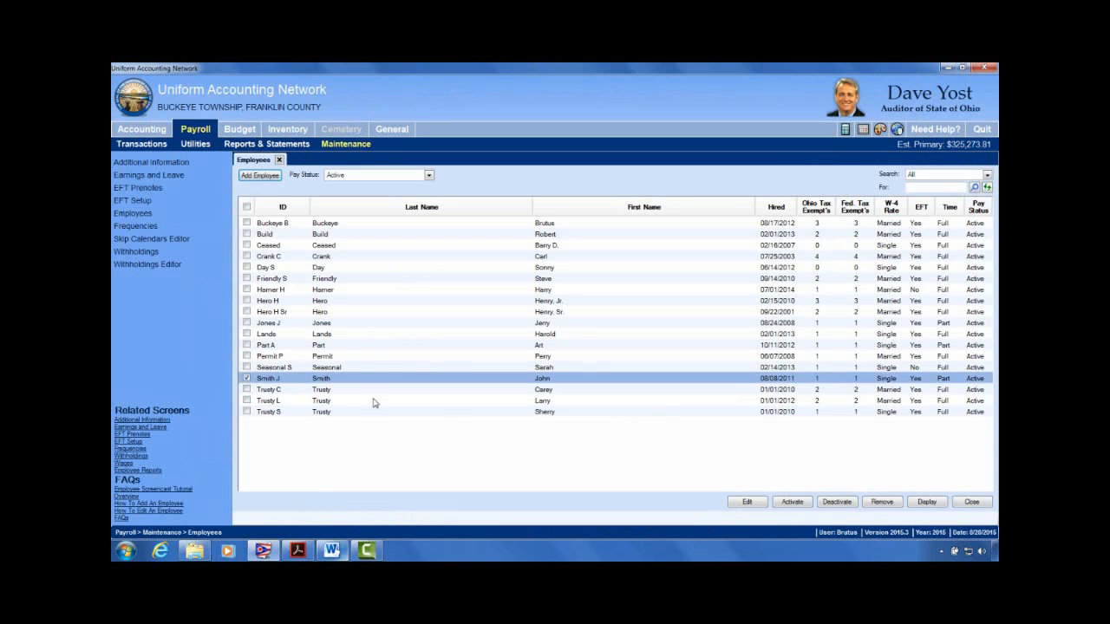
left_click(759, 504)
left_click(760, 527)
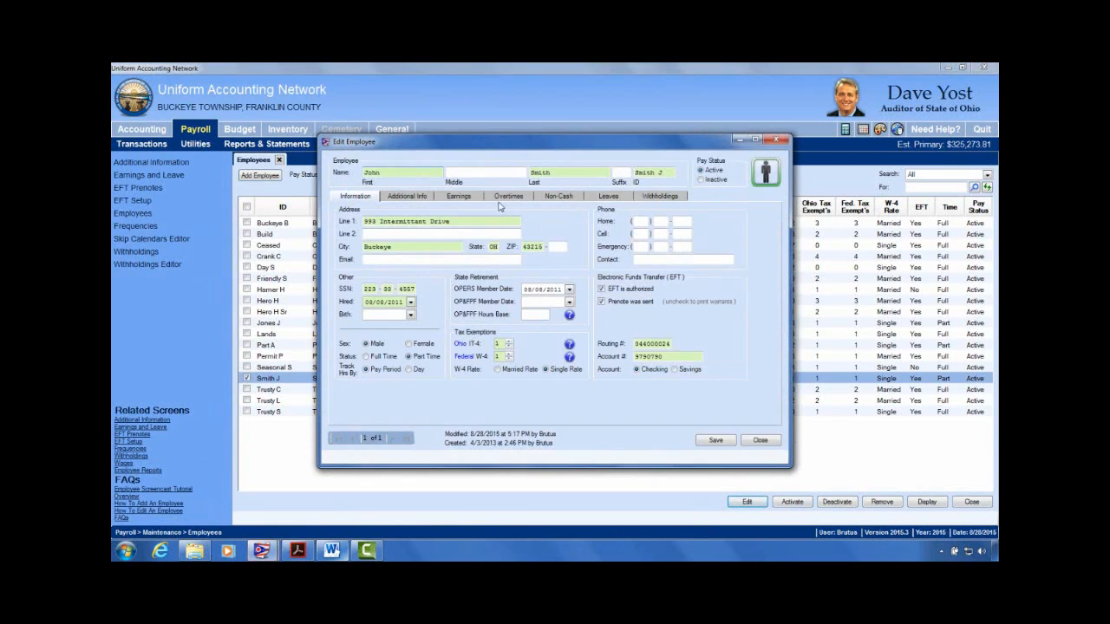
Step: Review that employee's earnings, withholdings, overtime and leaves, then close the record
left_click(459, 196)
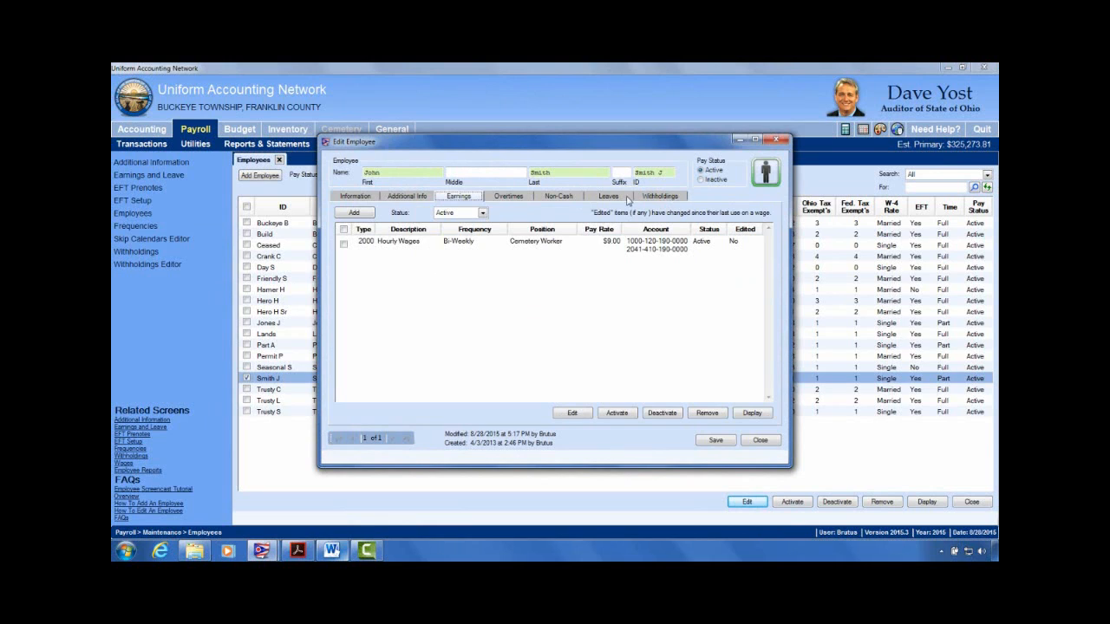
left_click(661, 198)
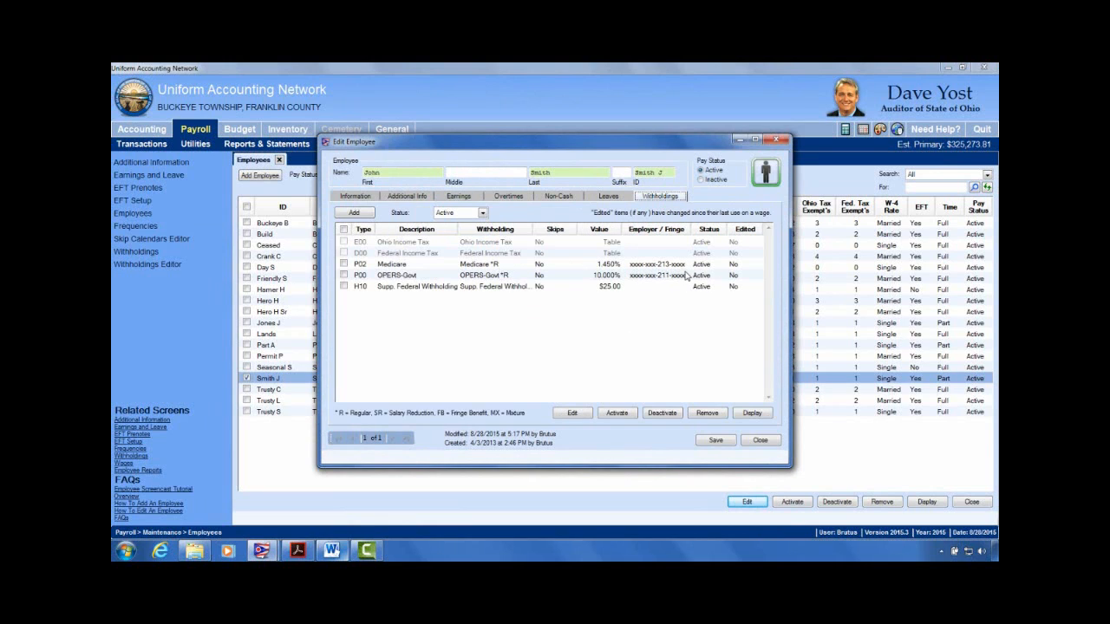
left_click(515, 197)
left_click(607, 198)
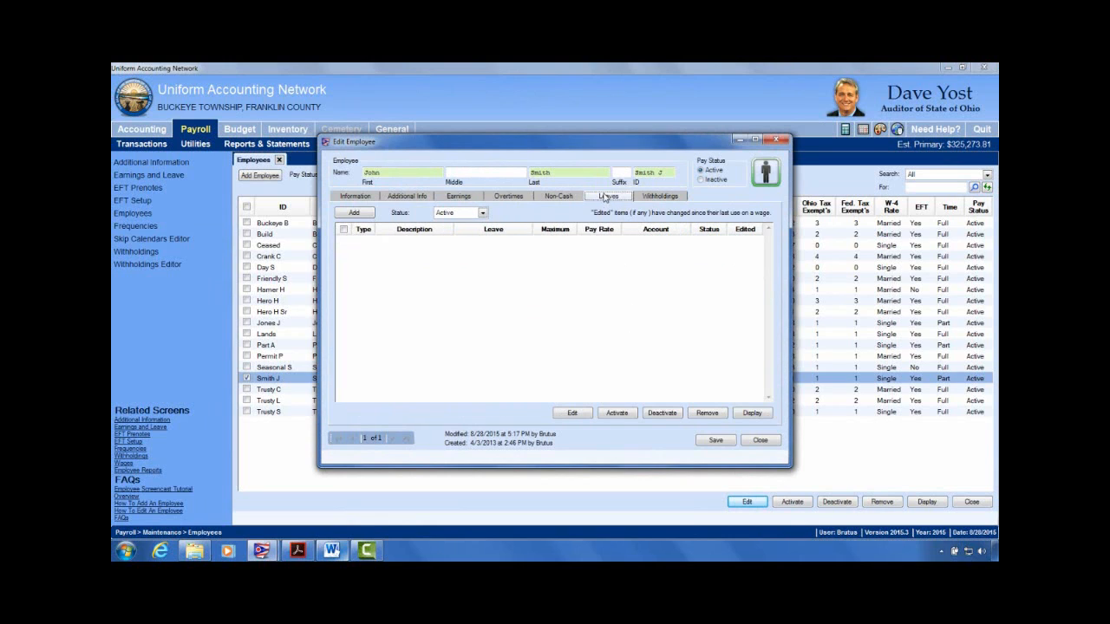
left_click(461, 198)
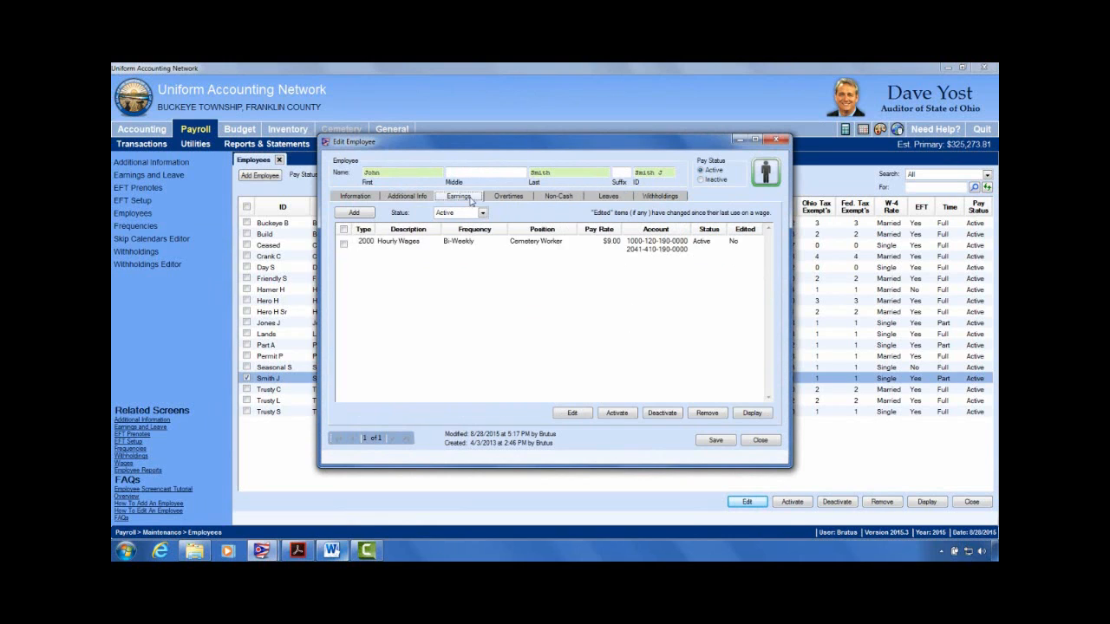
left_click(754, 441)
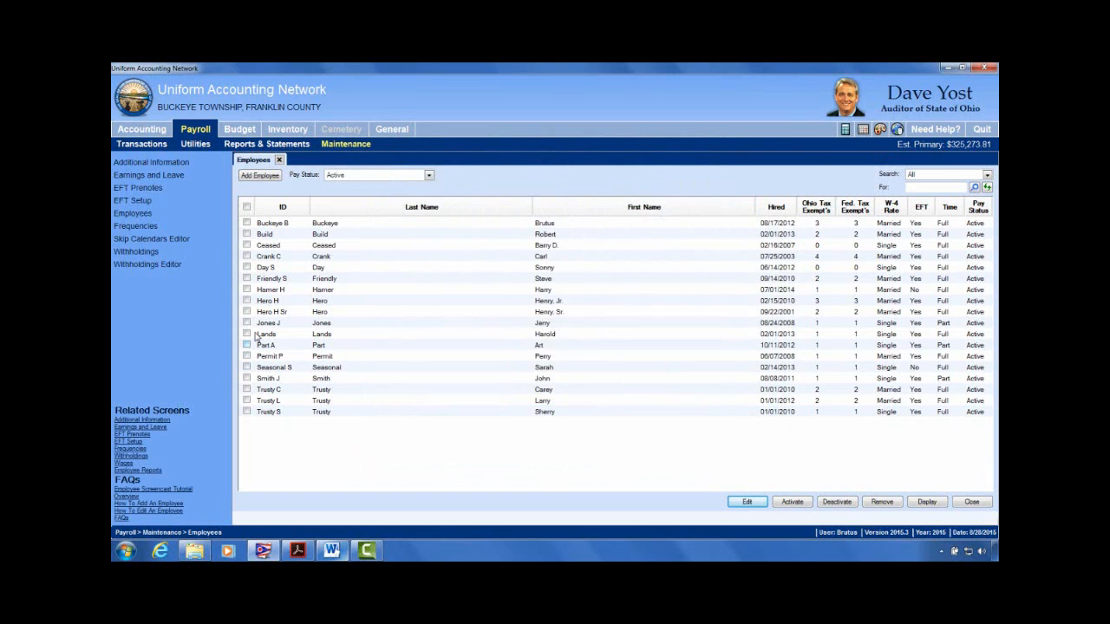
Step: Open the employee hired 07/25/2003 in the Advanced editor at the Earnings tab
left_click(247, 256)
left_click(761, 505)
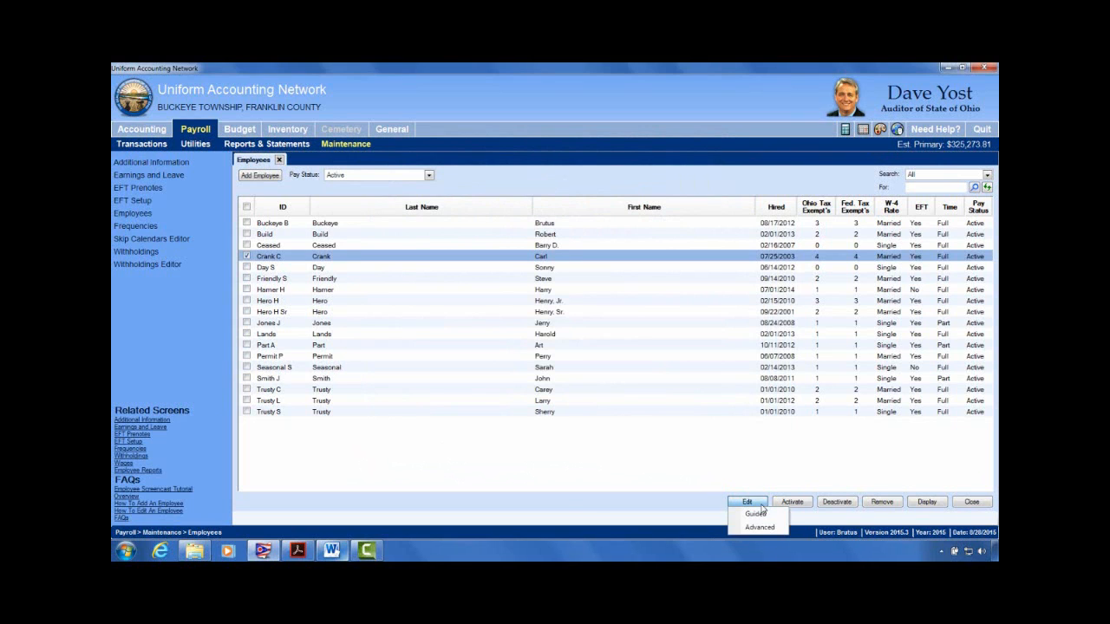
left_click(760, 527)
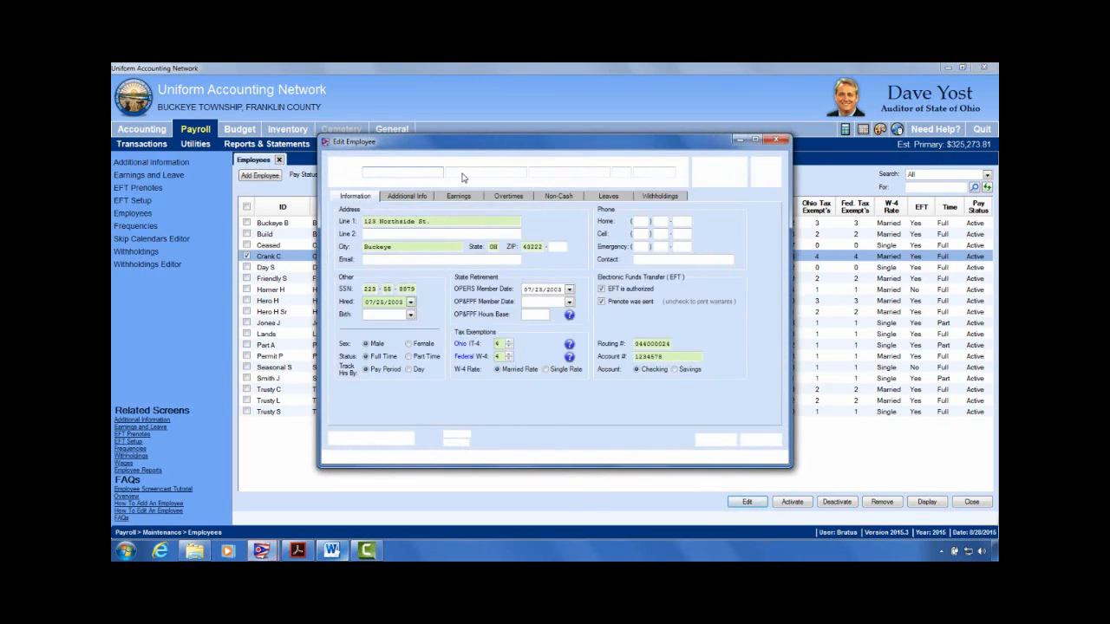
left_click(475, 198)
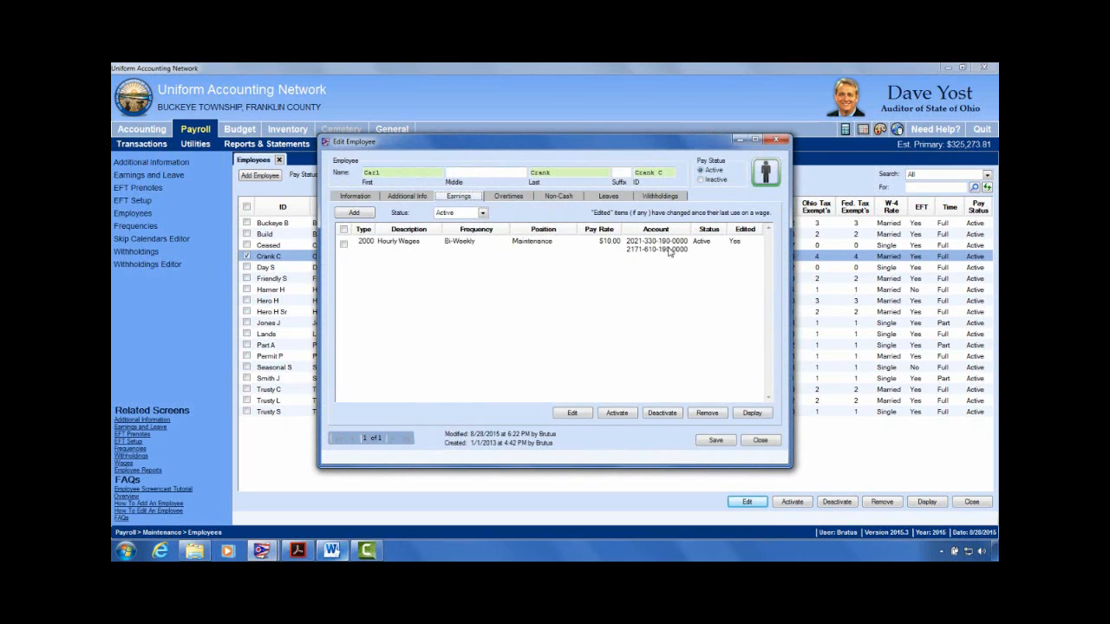
Step: Review overtime, leaves and withholdings, then select the $10.00 Hourly Wages earning row
left_click(509, 196)
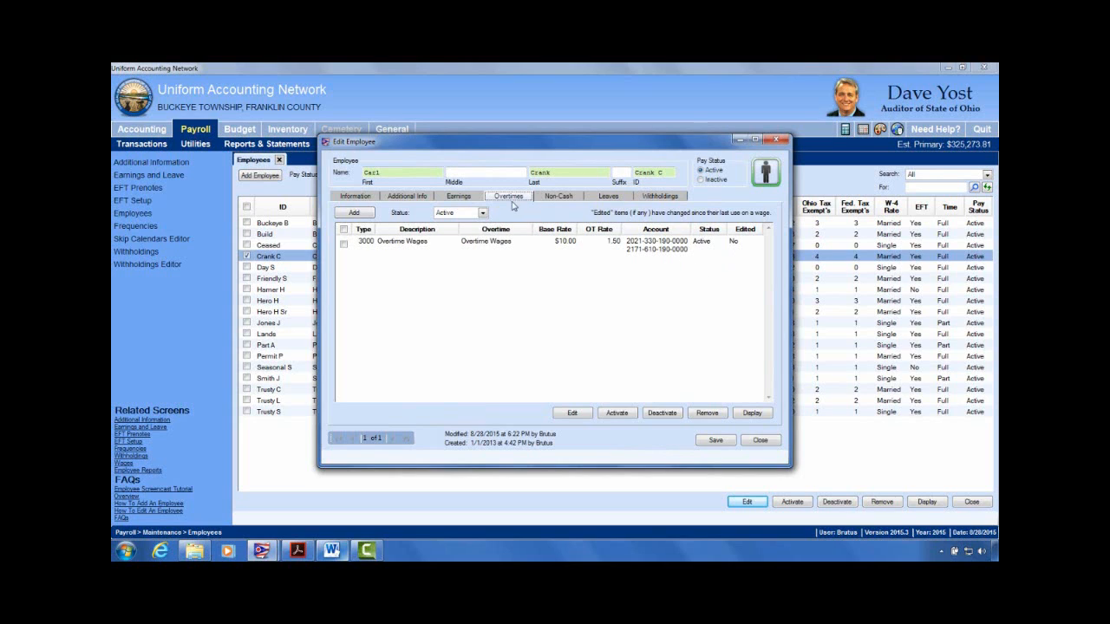
left_click(607, 196)
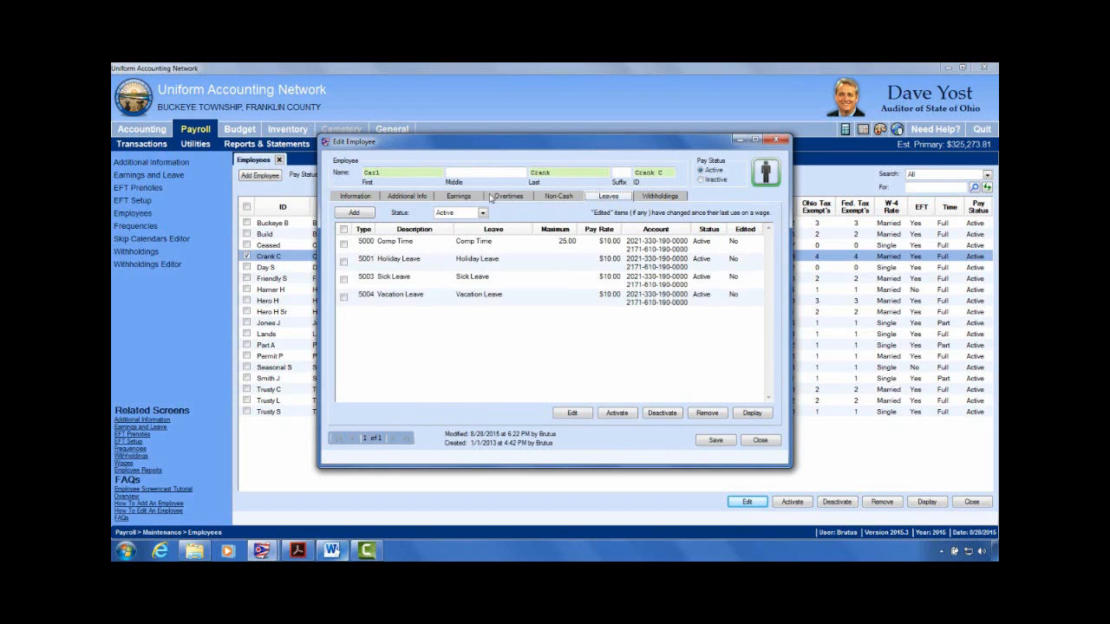
left_click(679, 197)
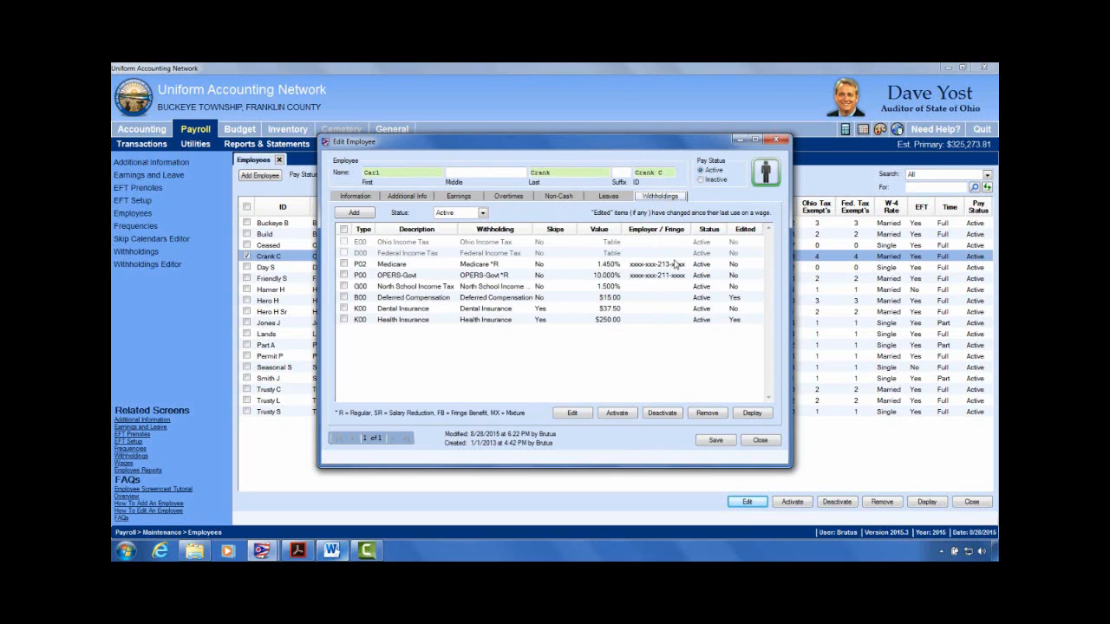
left_click(456, 198)
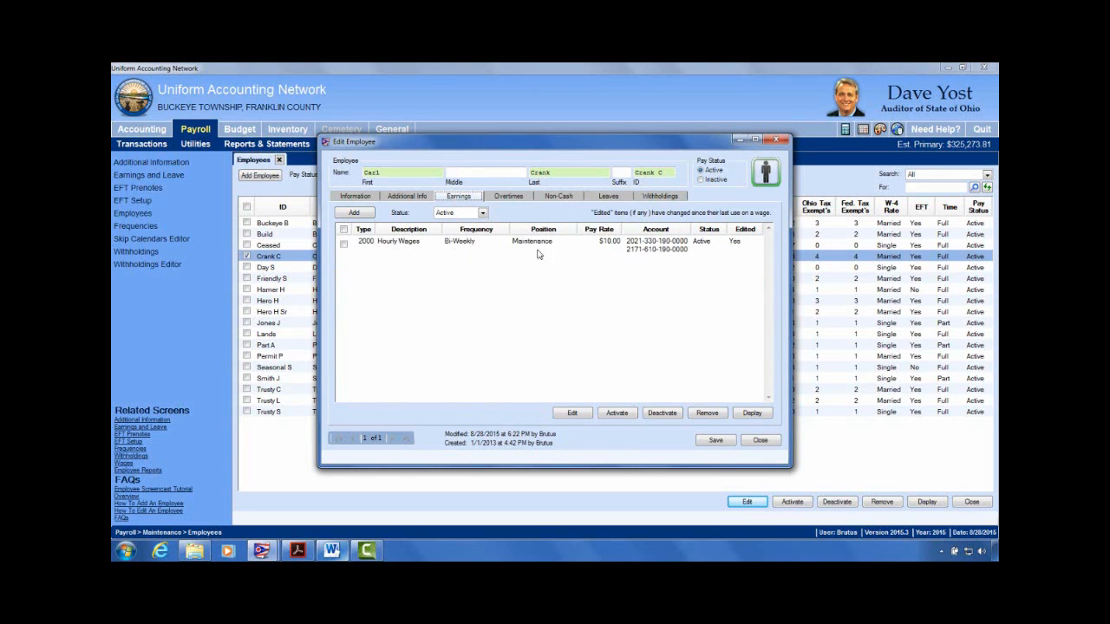
left_click(344, 245)
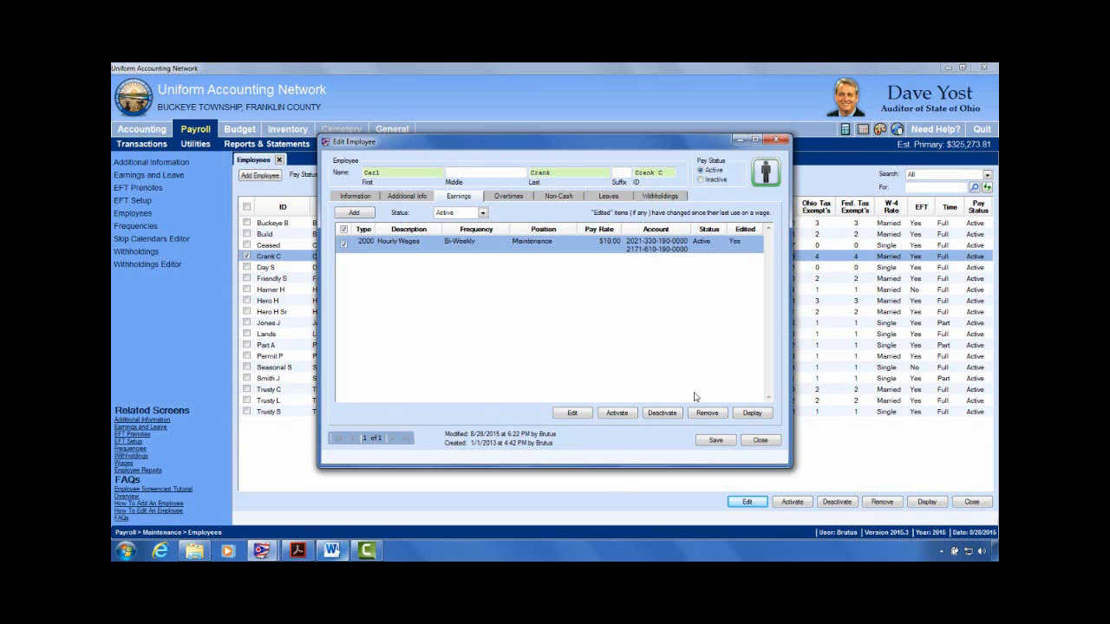
left_click(575, 414)
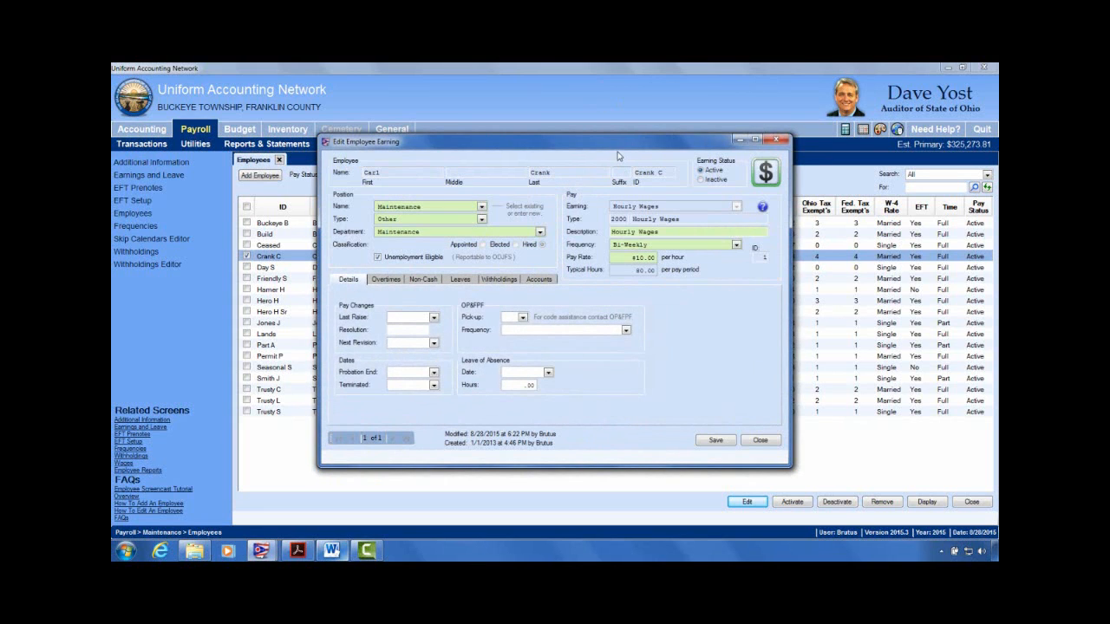
left_click_drag(618, 146, 556, 138)
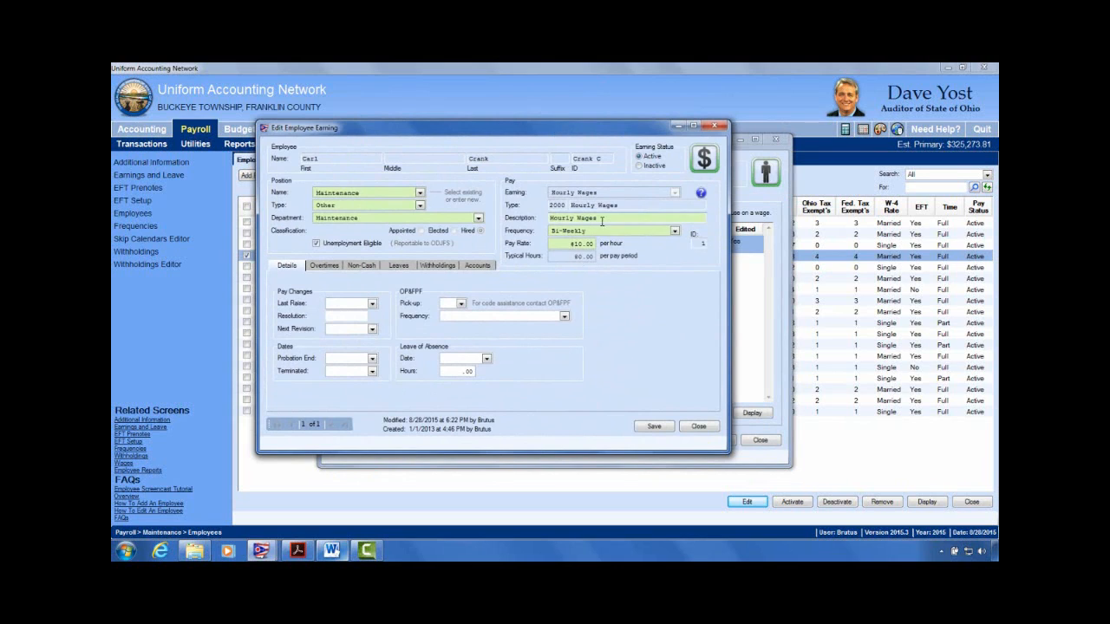
left_click(483, 268)
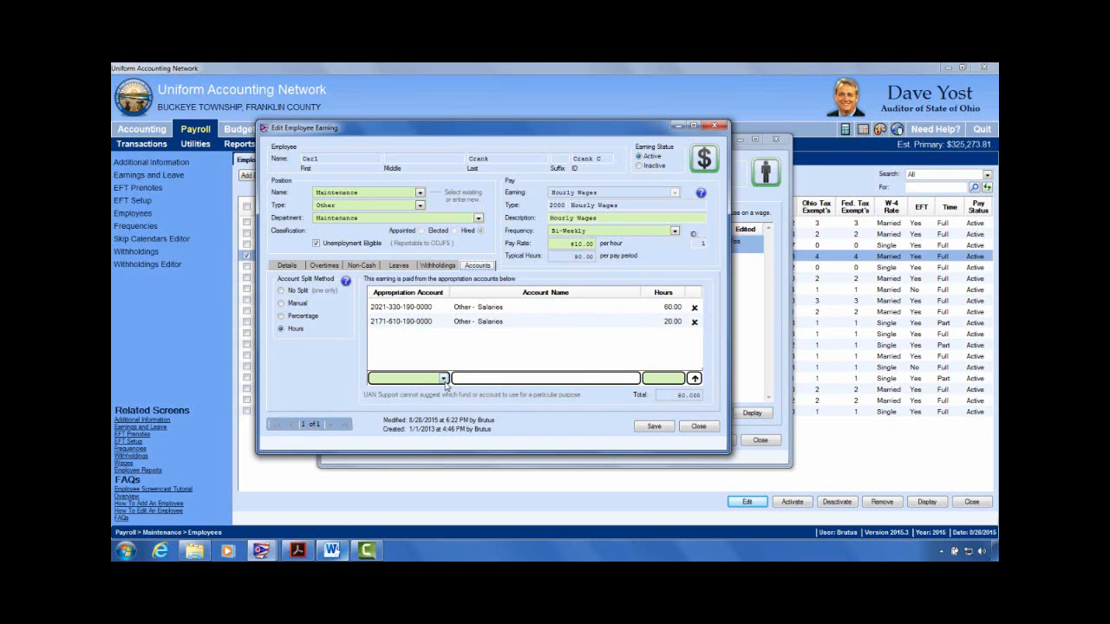
left_click(443, 379)
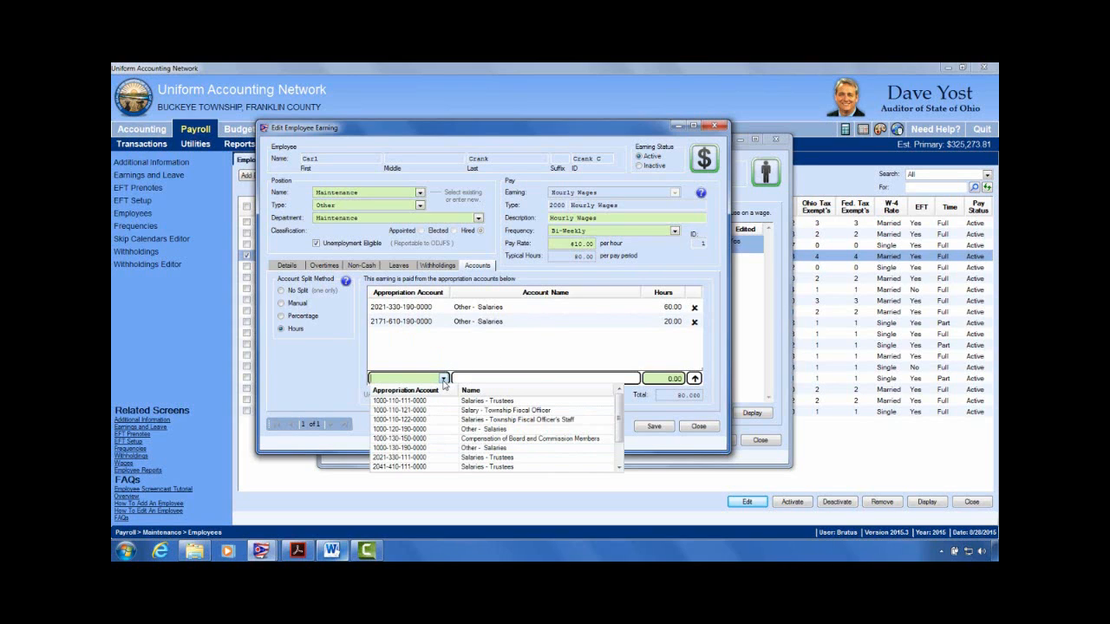
type("100")
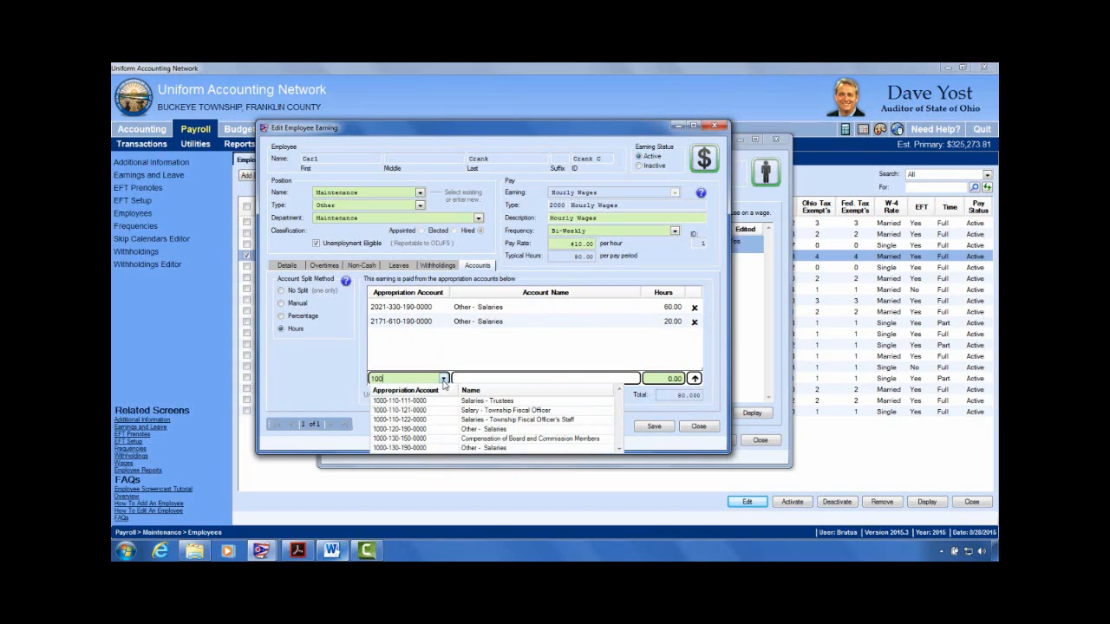
left_click(468, 429)
left_click(696, 377)
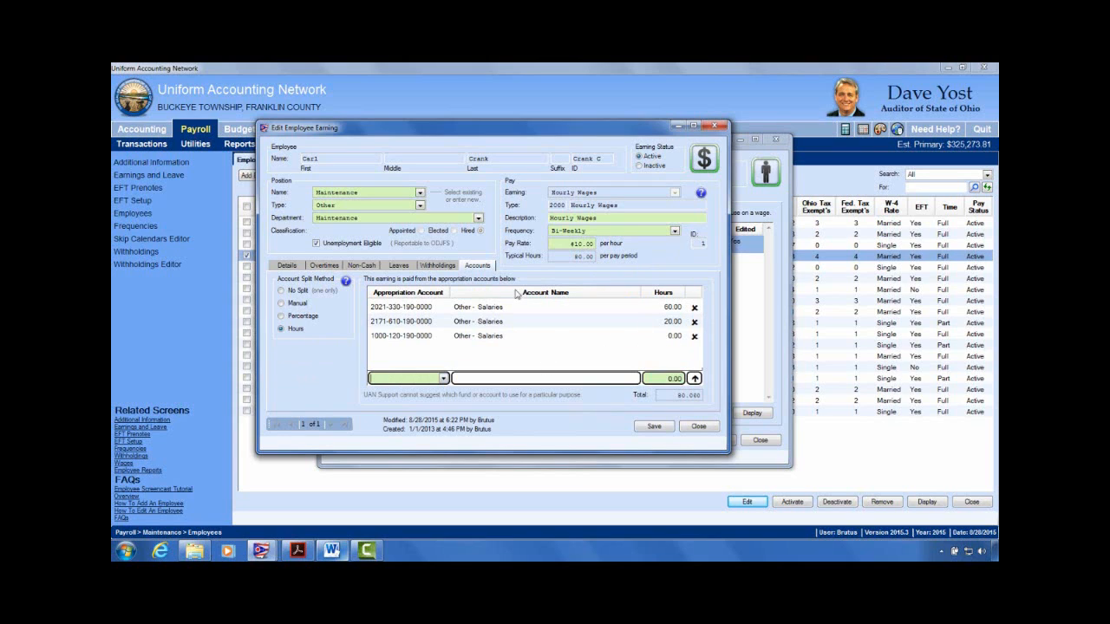
Step: Review the hours split of 60.00, 20.00 and 0.00, then save and close the earning
left_click(672, 323)
left_click(671, 311)
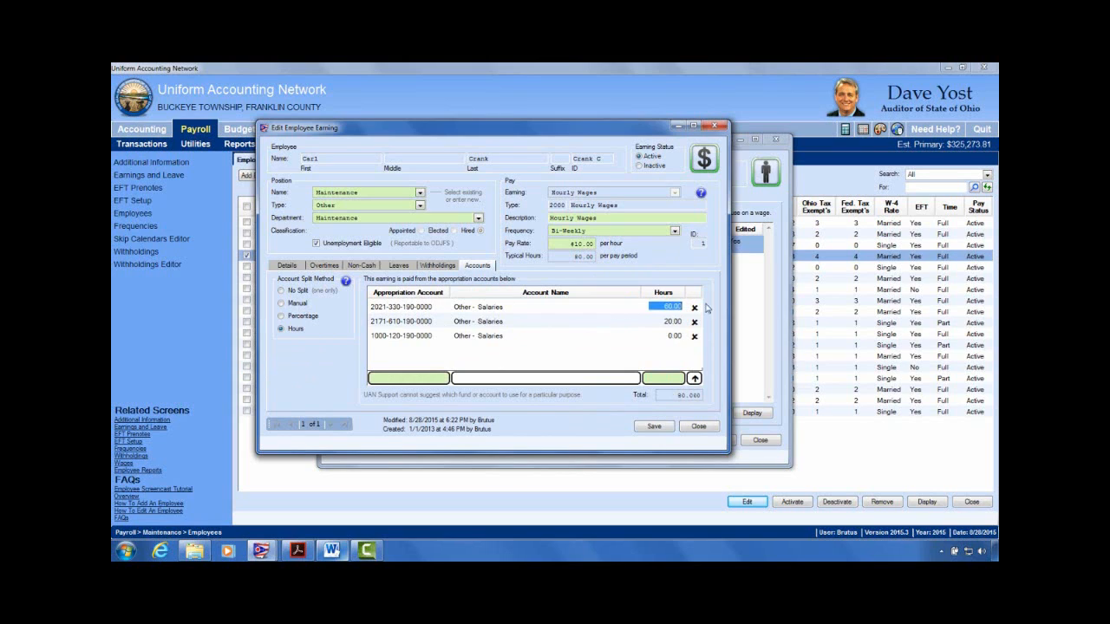
left_click(672, 336)
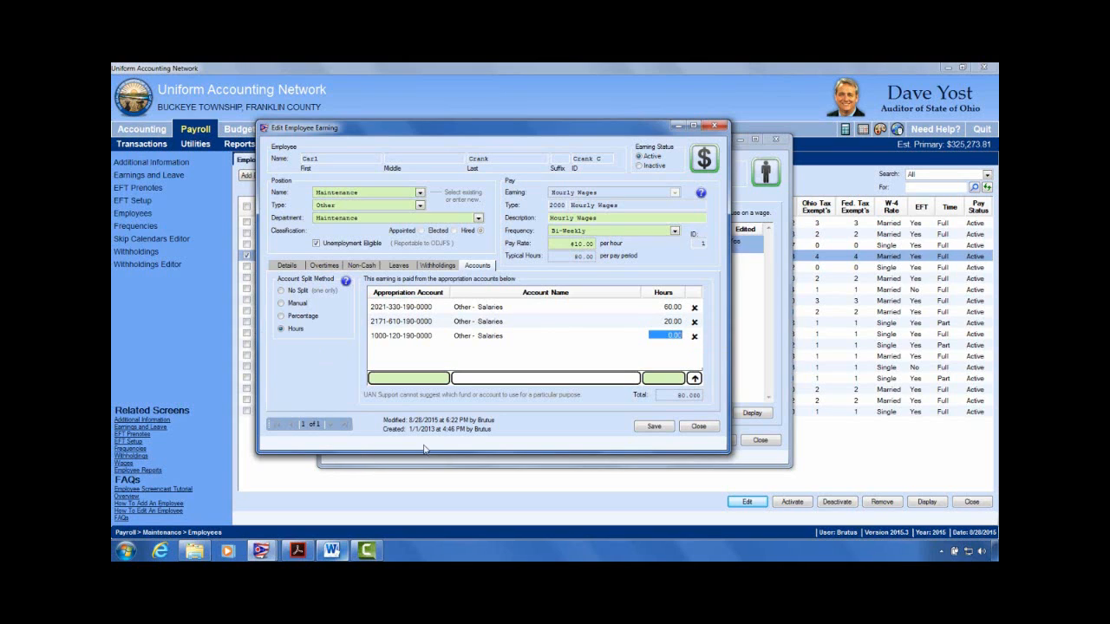
left_click(668, 336)
left_click(655, 427)
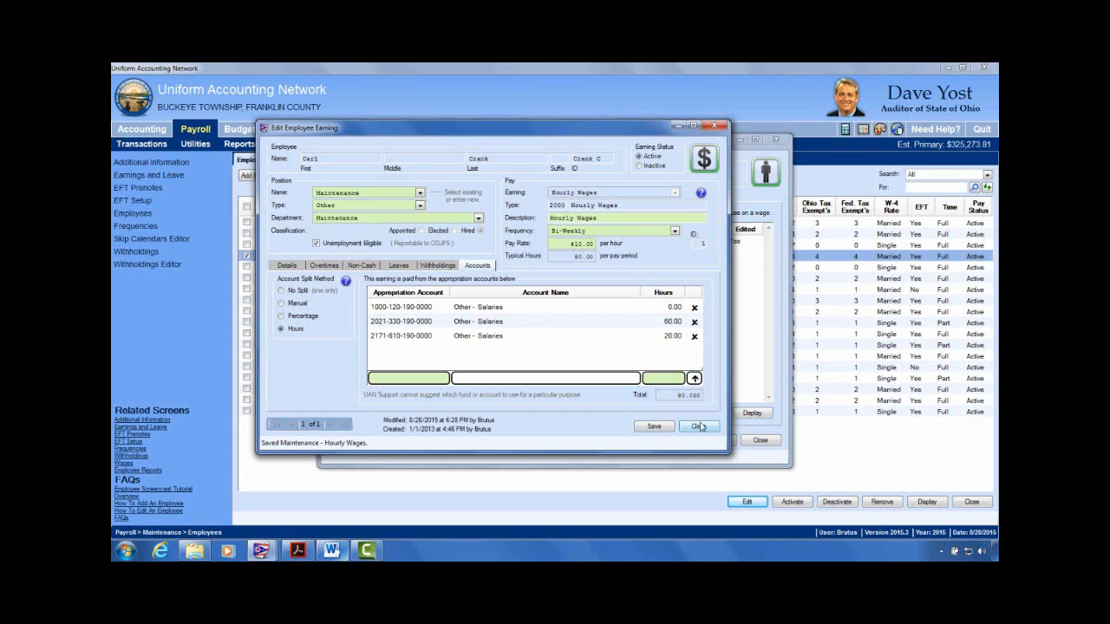
left_click(698, 426)
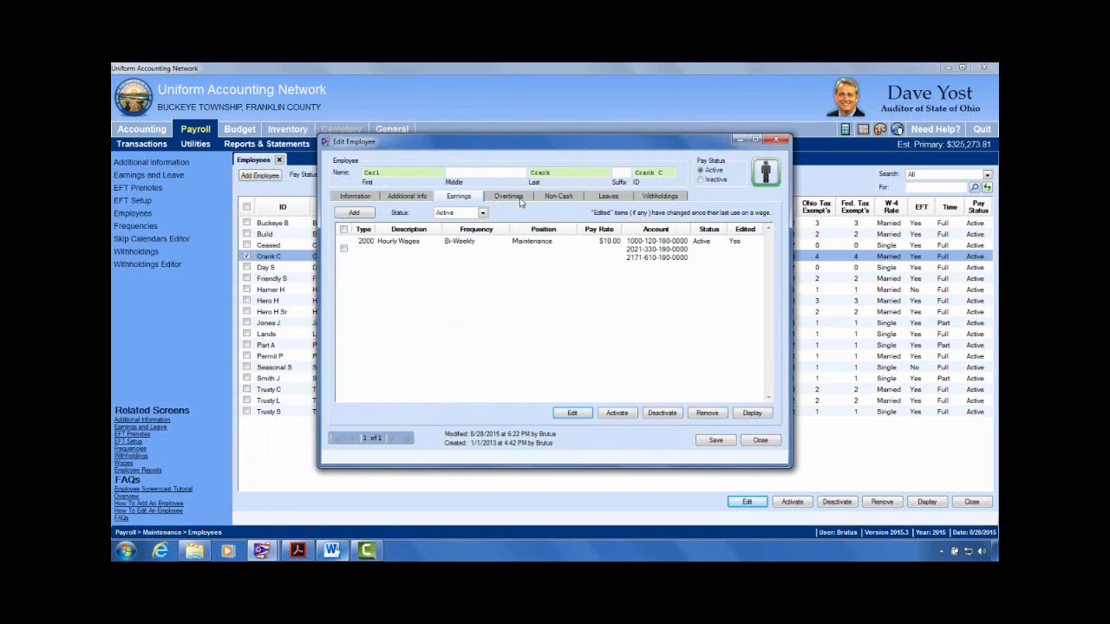
Step: Inspect OPERS-Govt's employer-share accounts, split by object 211 across three accounts
left_click(664, 198)
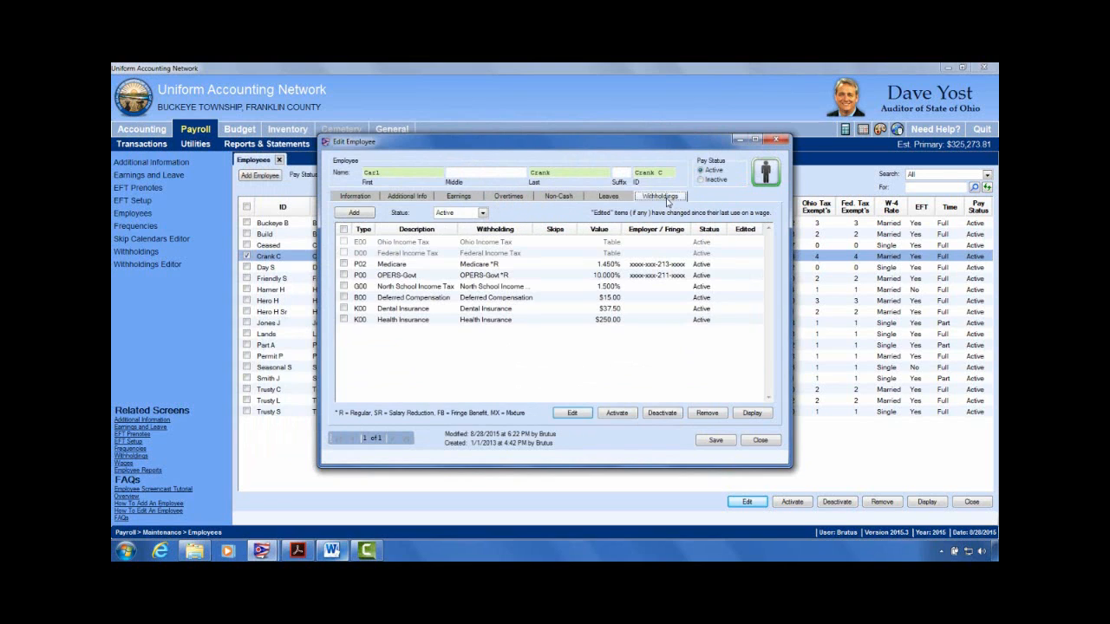
left_click(345, 275)
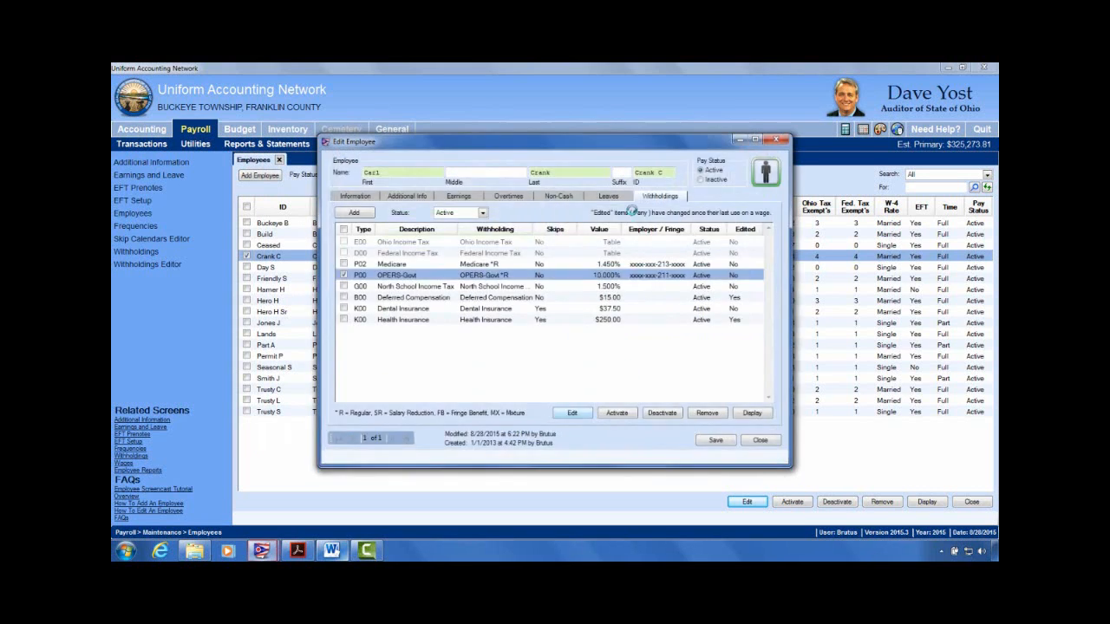
left_click(491, 251)
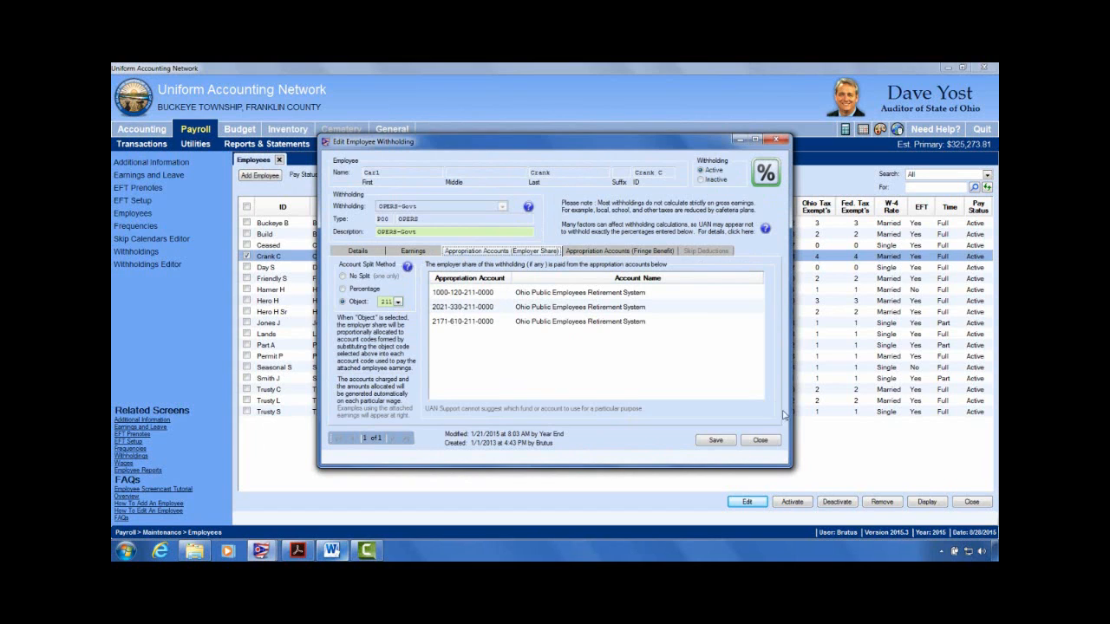
left_click(760, 440)
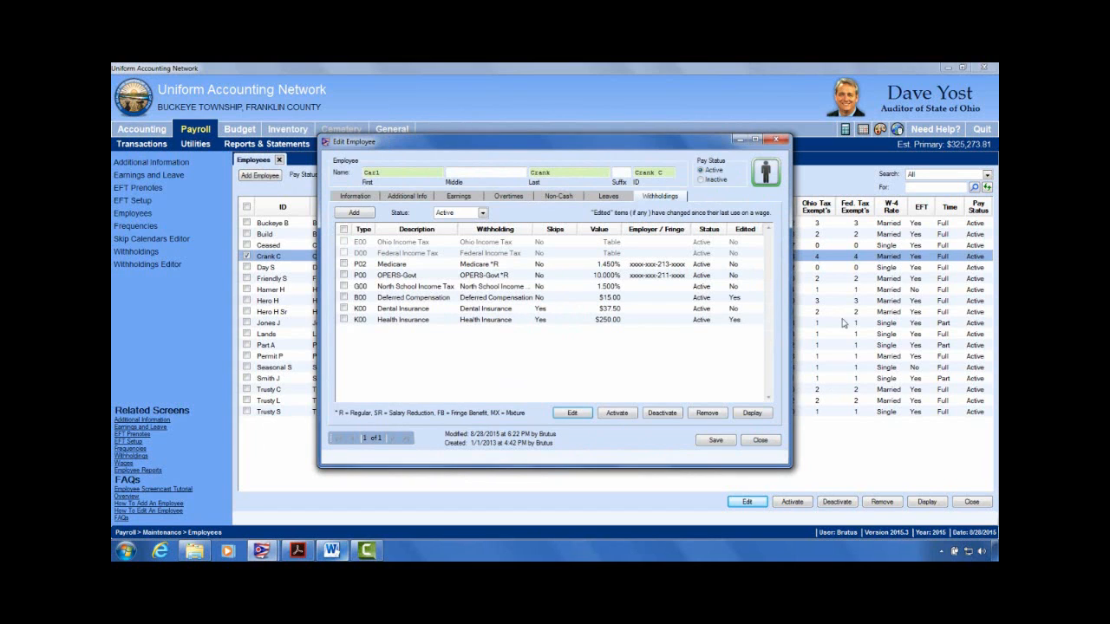
left_click(509, 196)
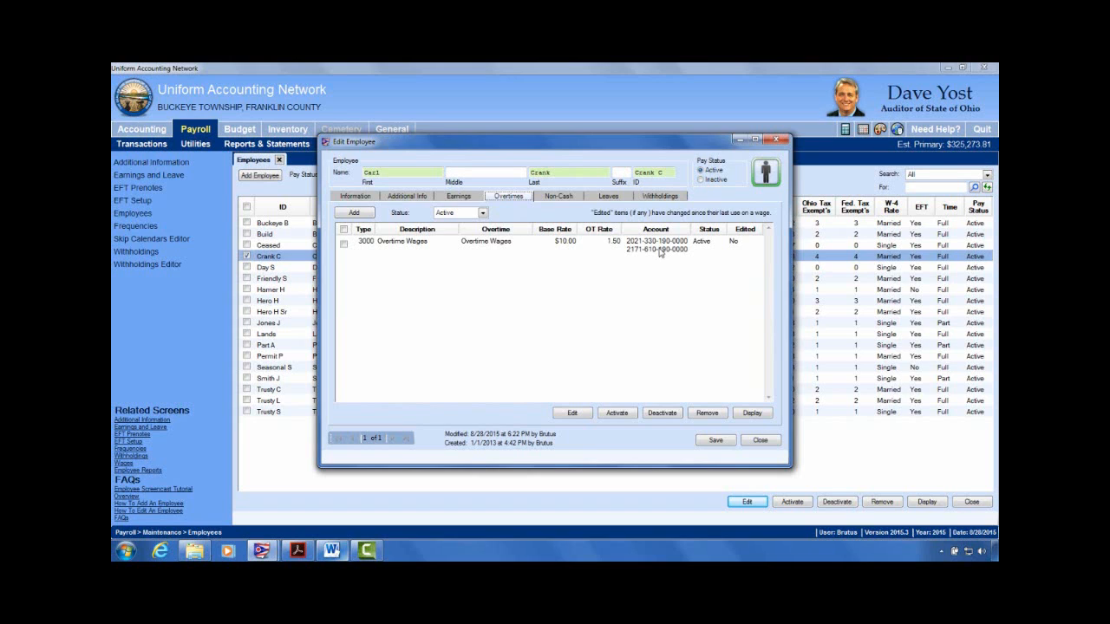
left_click(457, 197)
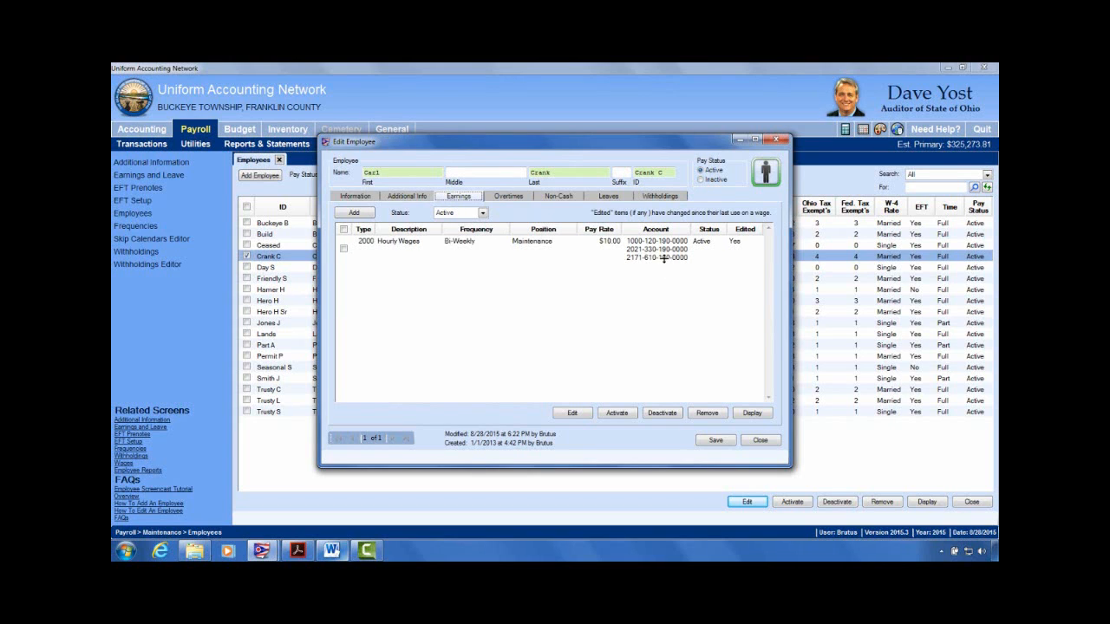
left_click(528, 197)
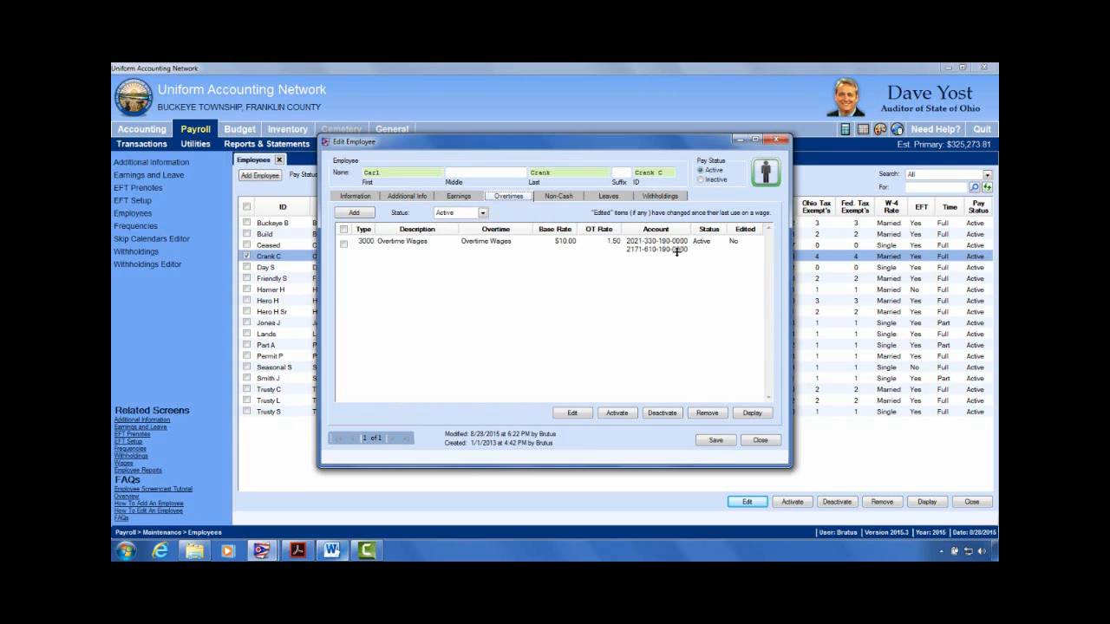
left_click(610, 200)
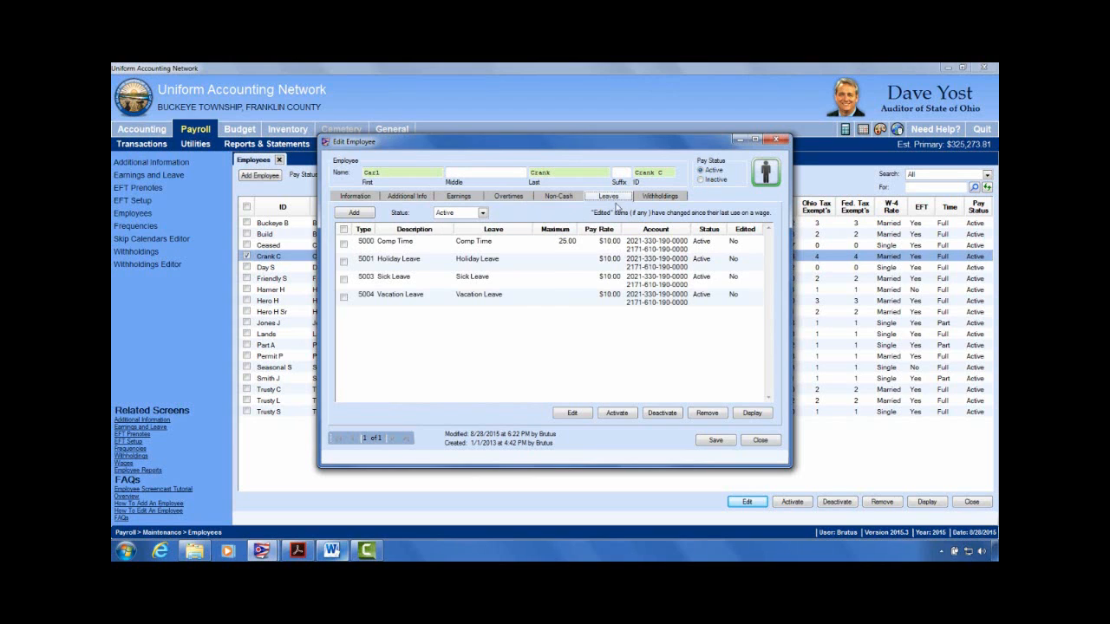
left_click(509, 197)
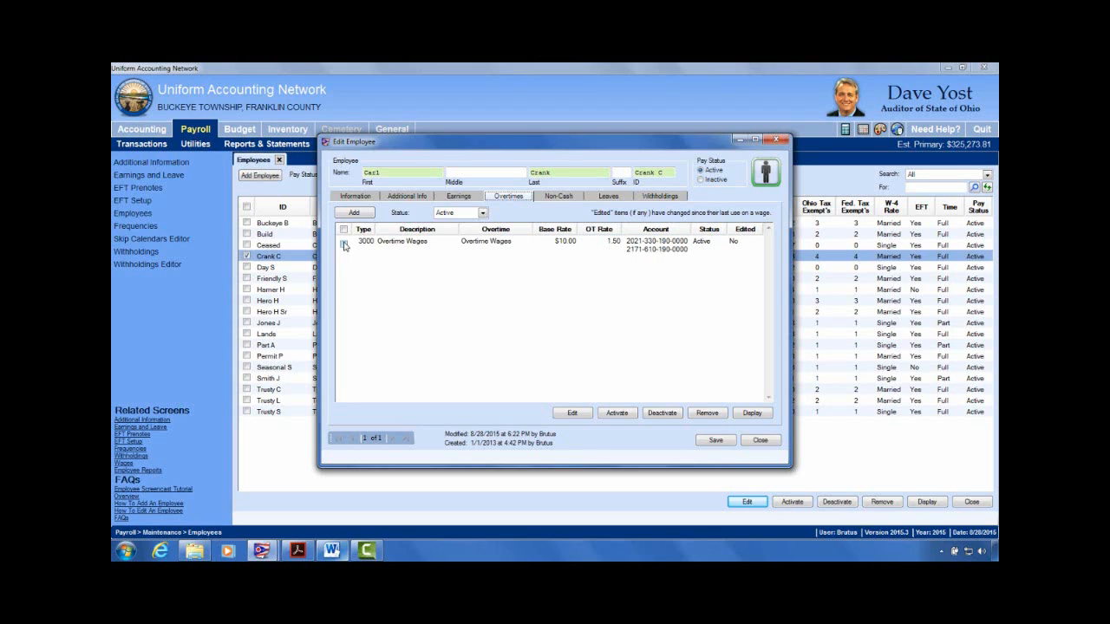
Step: Inspect the Overtime Wages appropriation accounts, then close the overtime editor
left_click(344, 244)
left_click(575, 414)
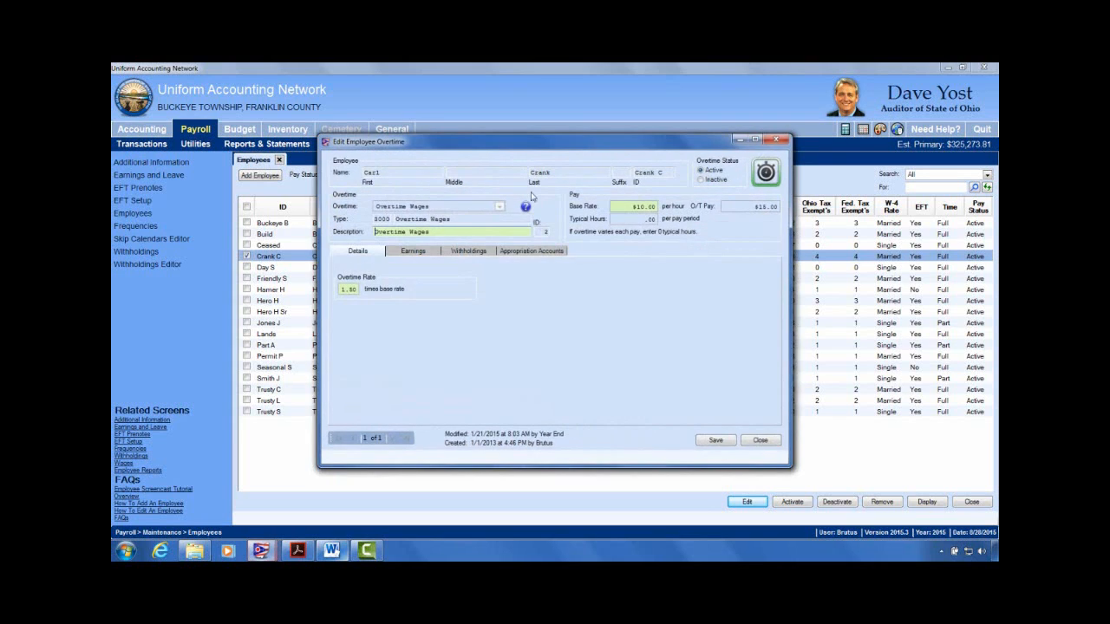
left_click(539, 250)
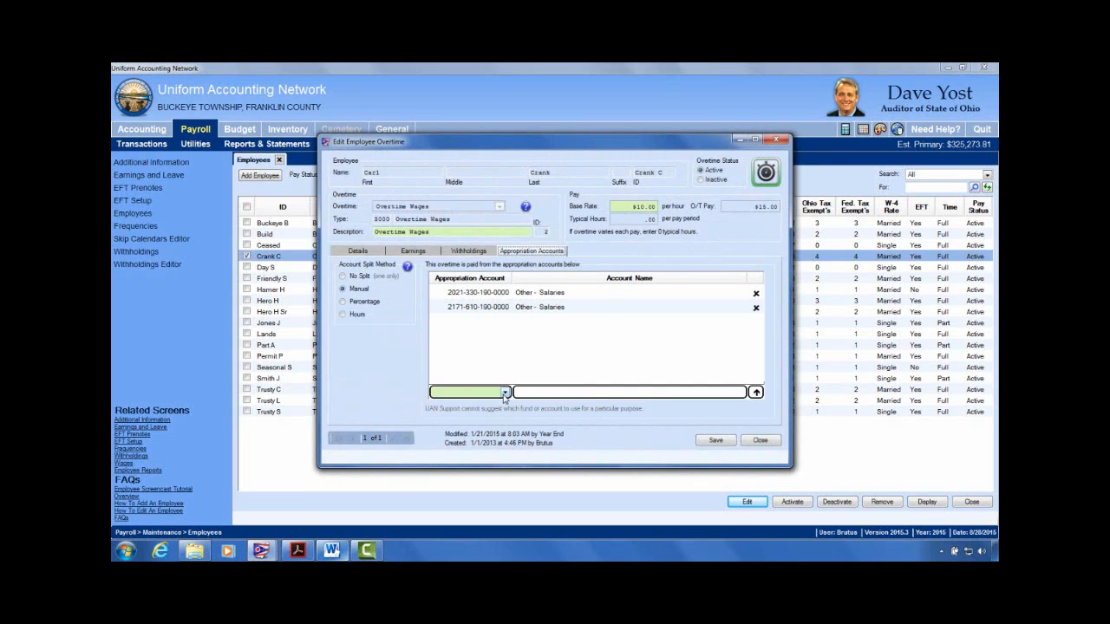
left_click_drag(772, 175, 694, 200)
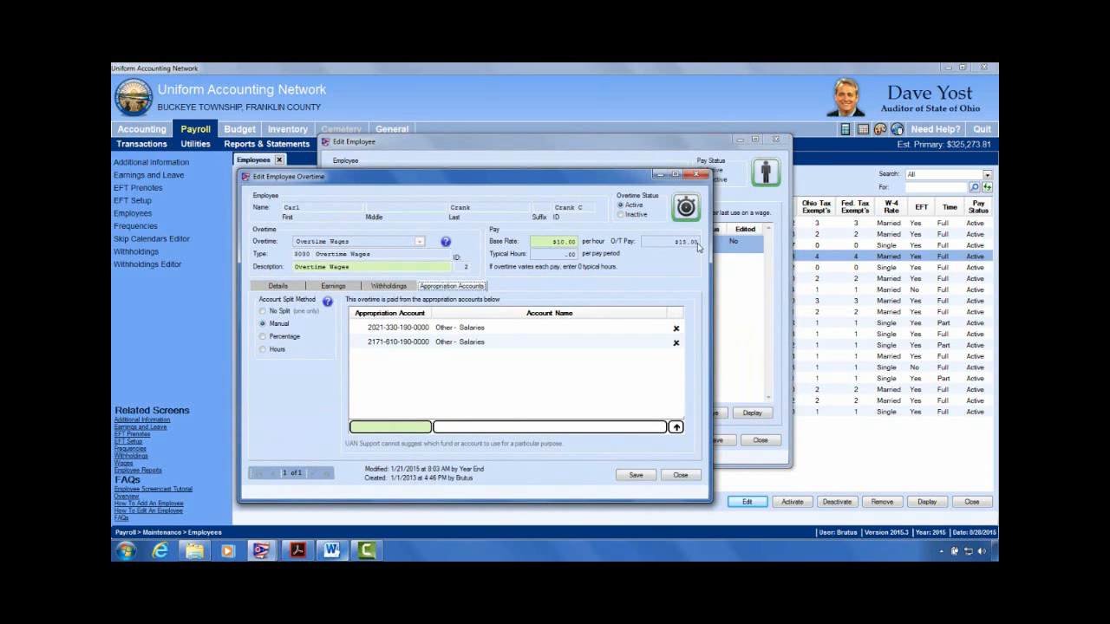
left_click(698, 176)
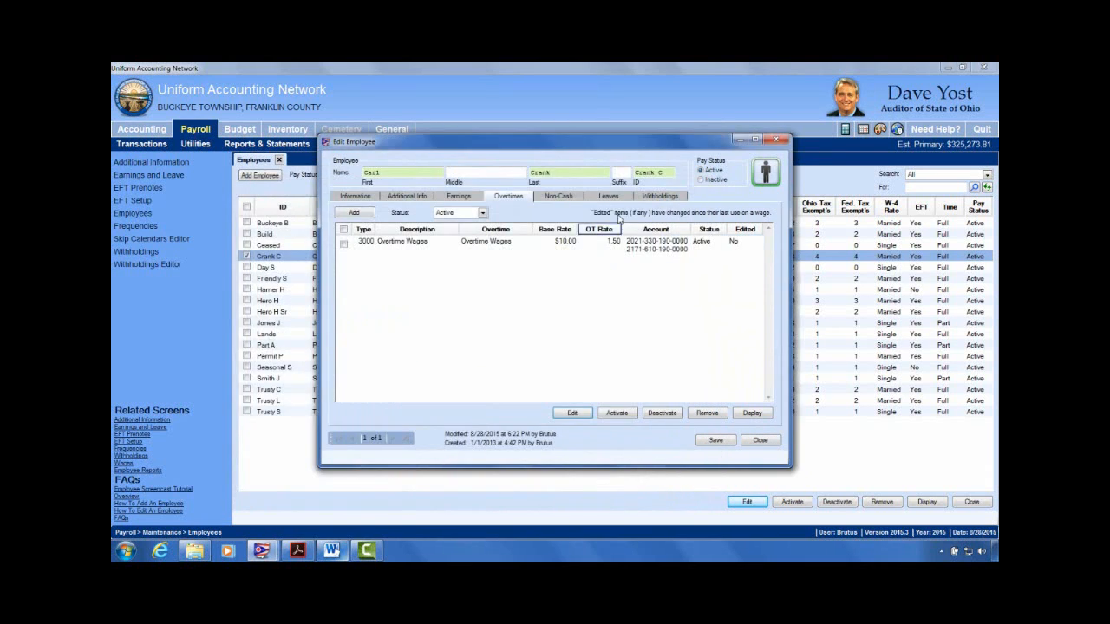
Step: Open the Comp Time leave's accounts, abandon a new account row, and close without saving
left_click(608, 196)
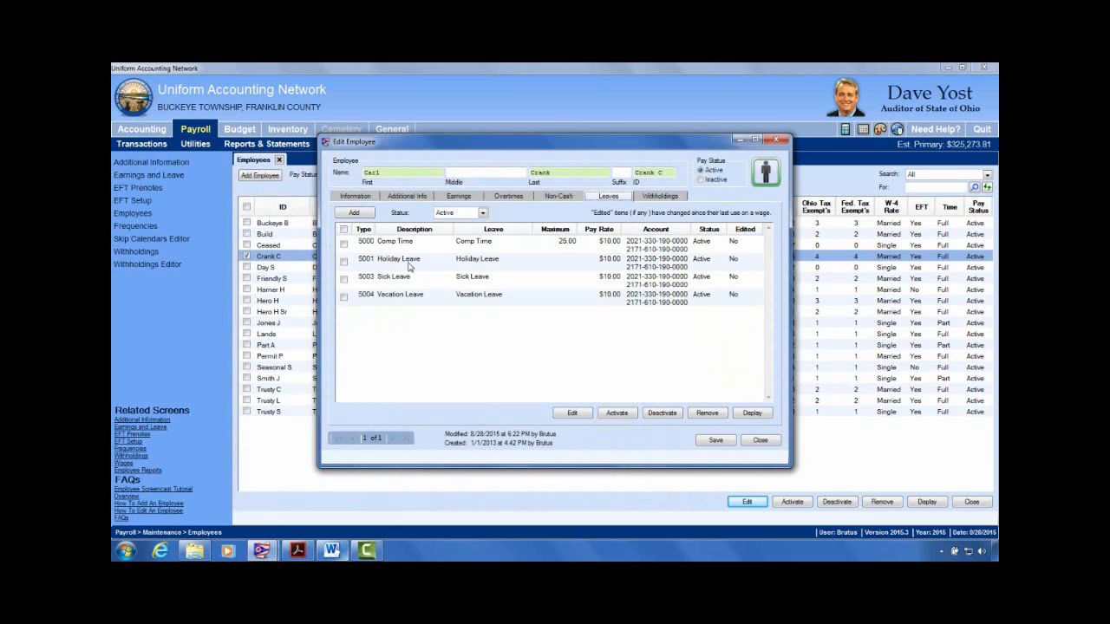
left_click(344, 229)
left_click(579, 414)
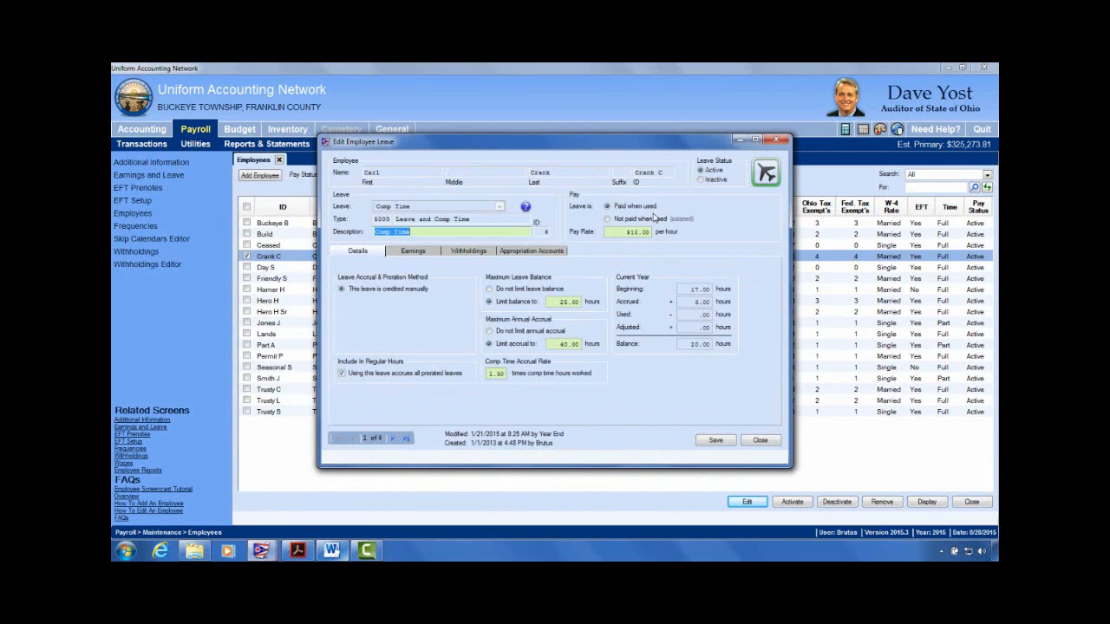
left_click(517, 251)
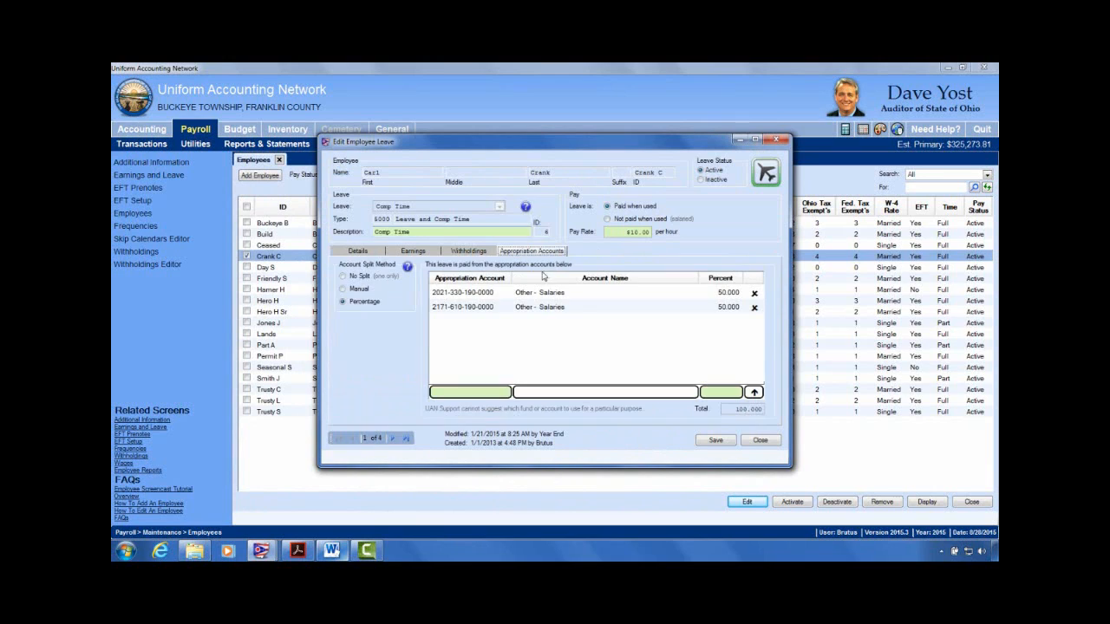
left_click(501, 395)
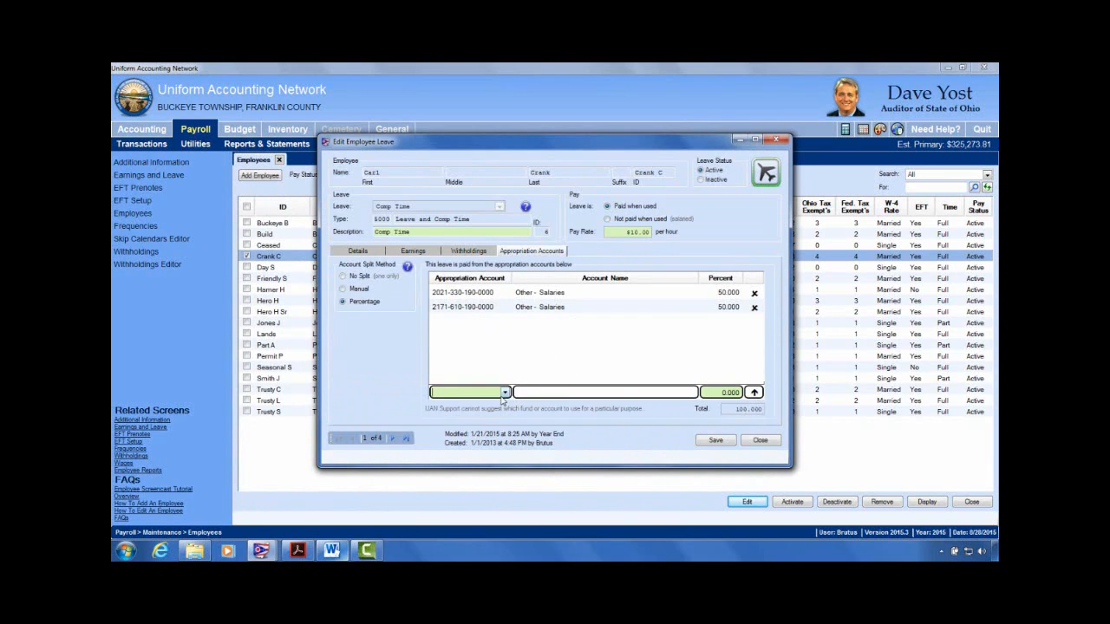
left_click(506, 392)
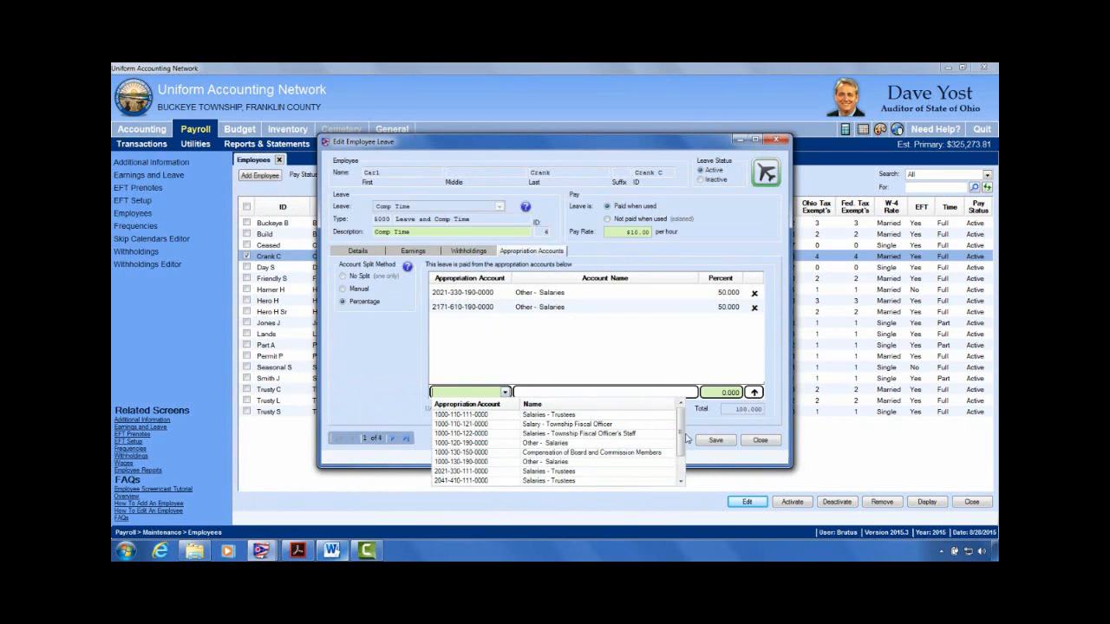
left_click(656, 363)
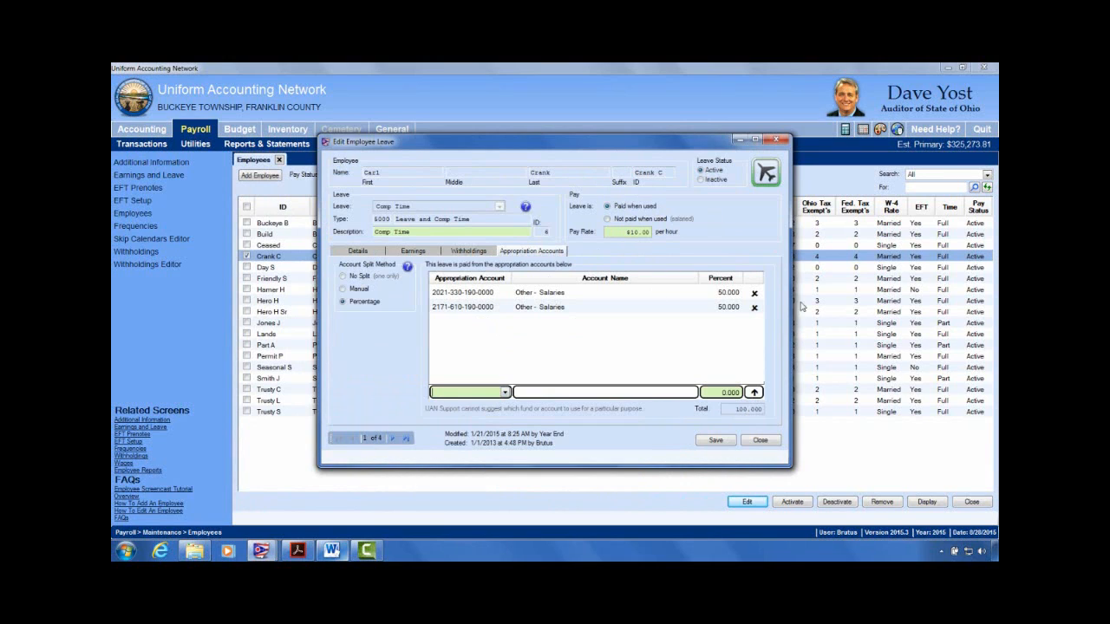
left_click(760, 441)
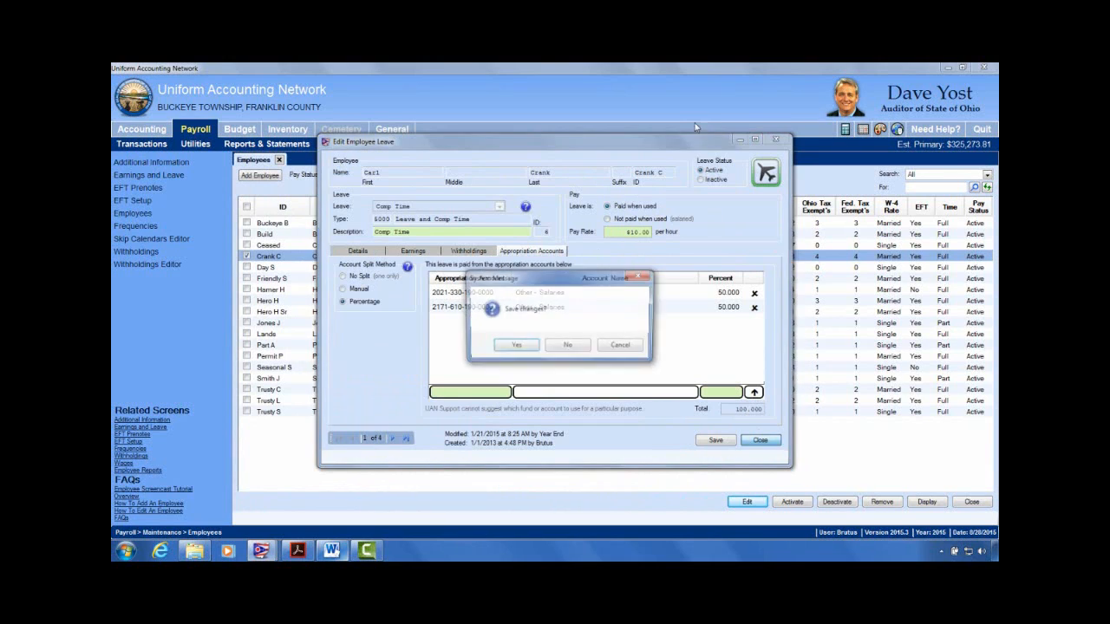
left_click(571, 346)
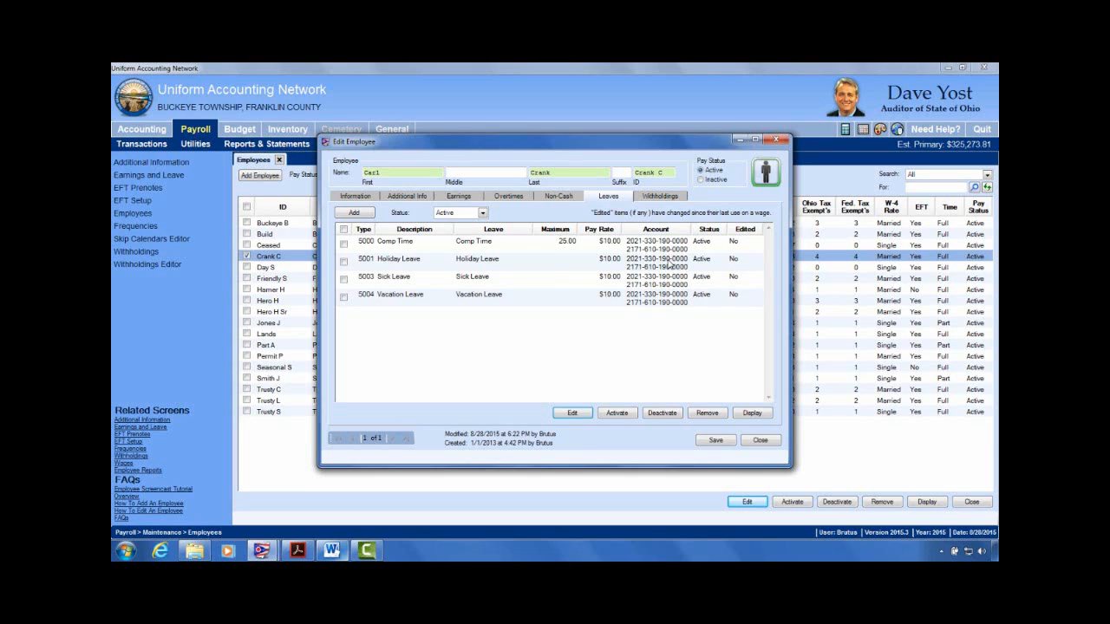
Step: Recheck this employee's earnings and overtime accounts, then close the record
left_click(459, 197)
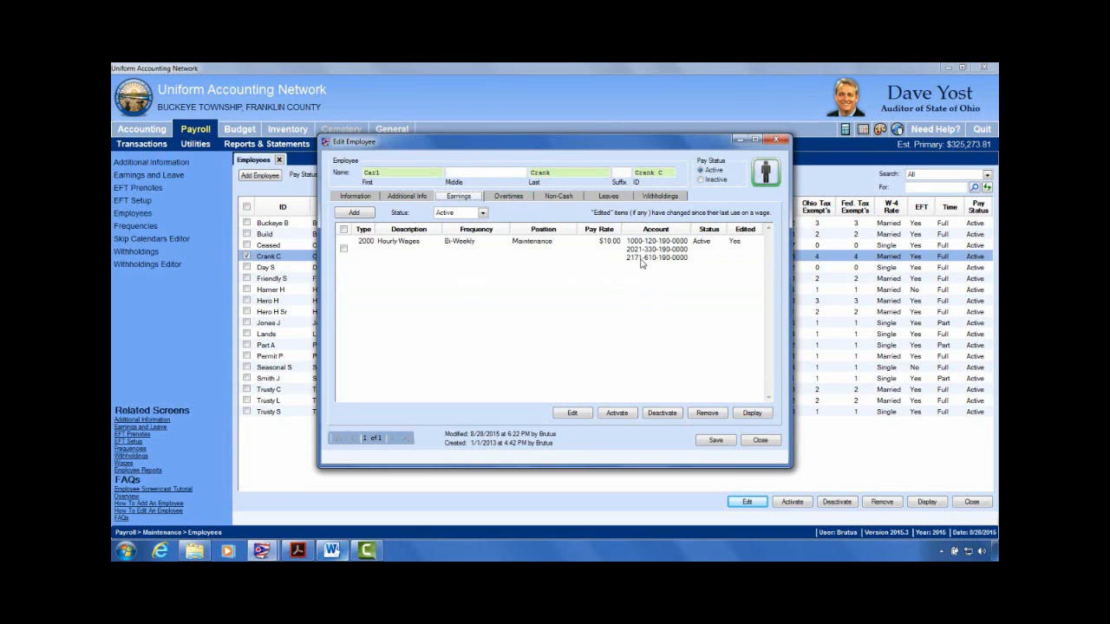
left_click(508, 197)
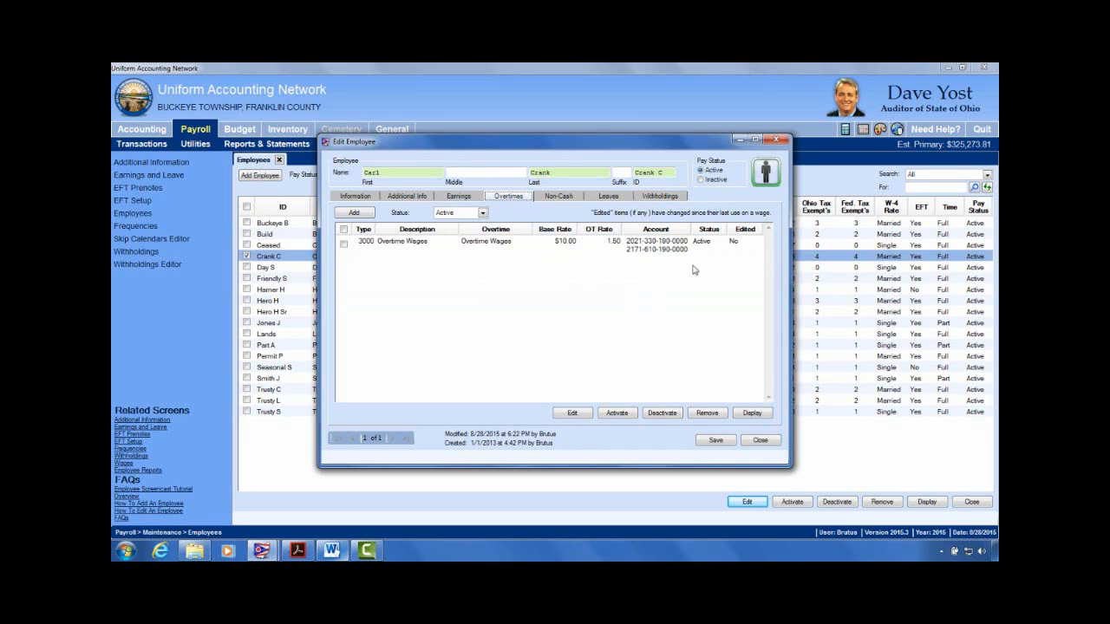
left_click(460, 199)
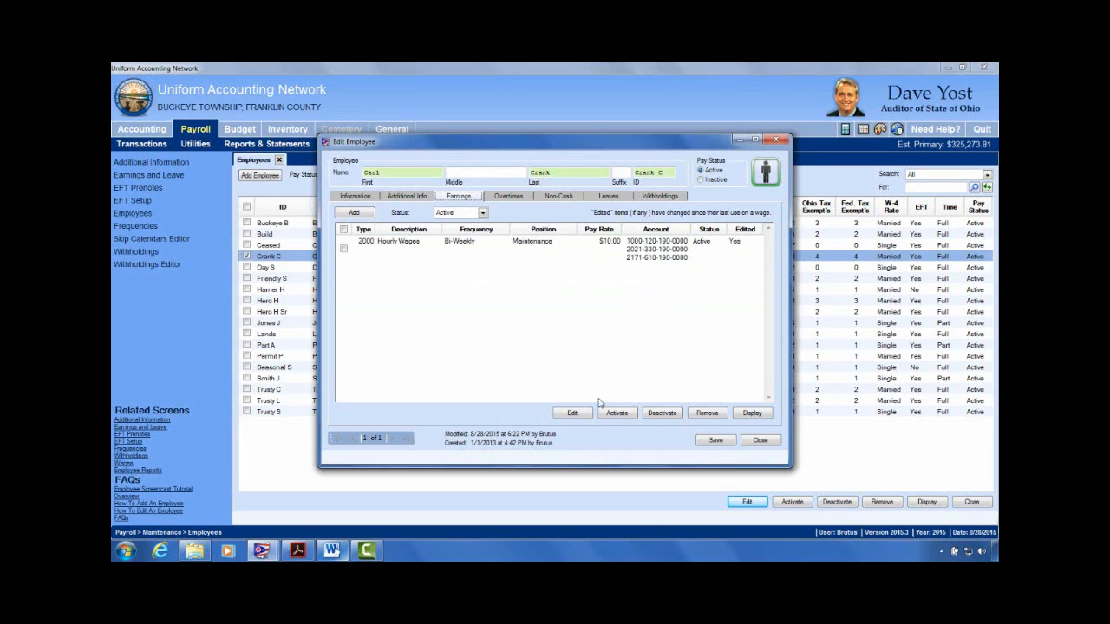
left_click(768, 443)
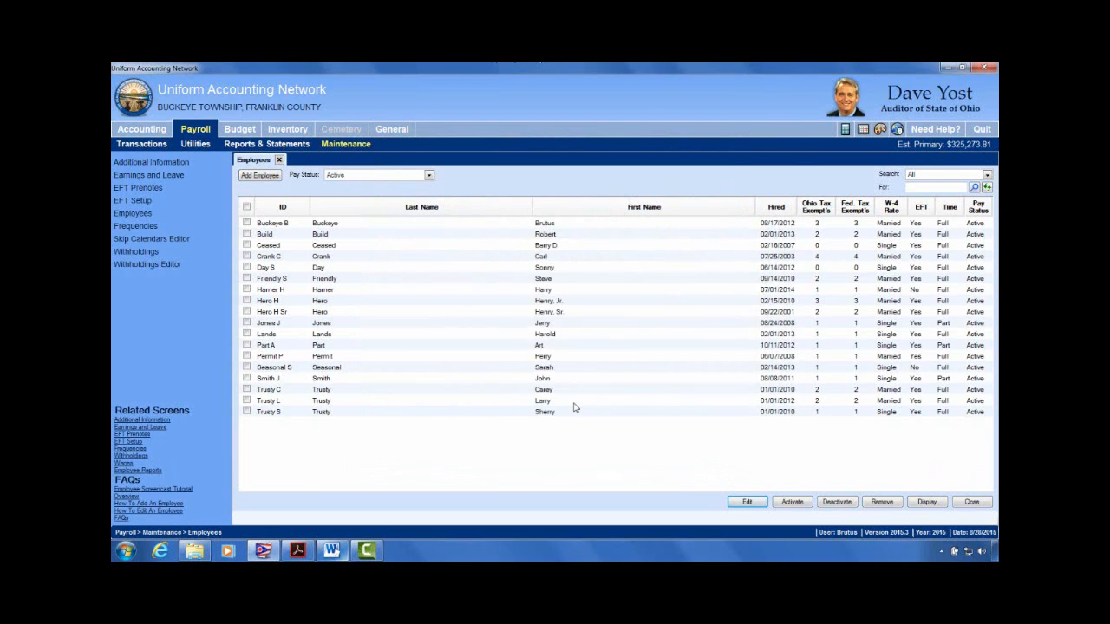
Step: Open the next employee in Advanced edit, compare earnings, overtime and leave accounts, and mark Overtime Wages
left_click(246, 279)
left_click(759, 502)
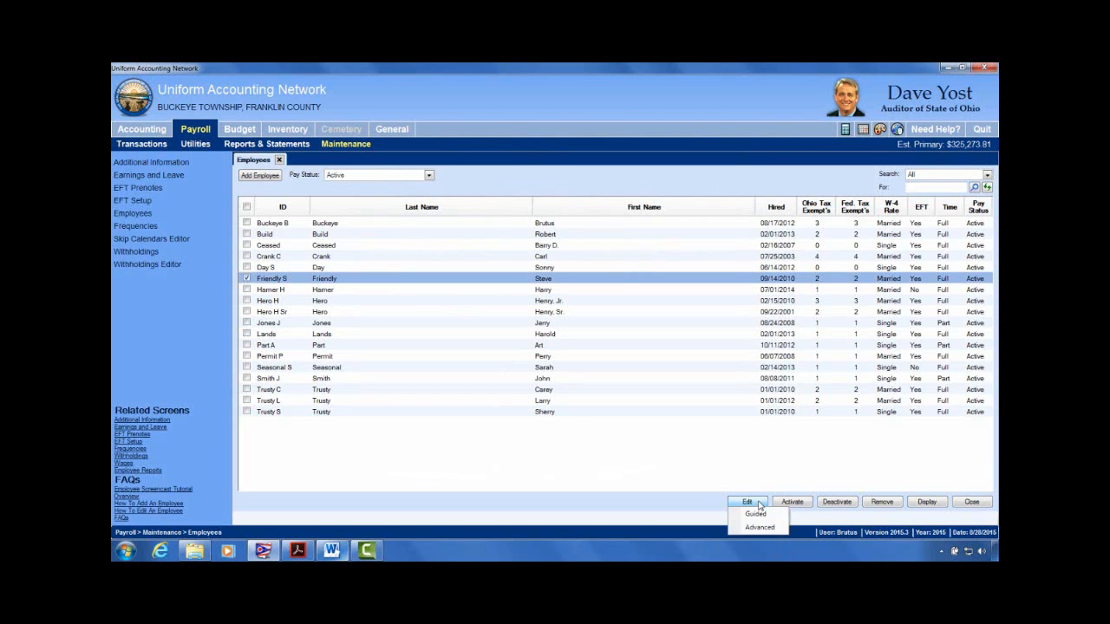
left_click(765, 530)
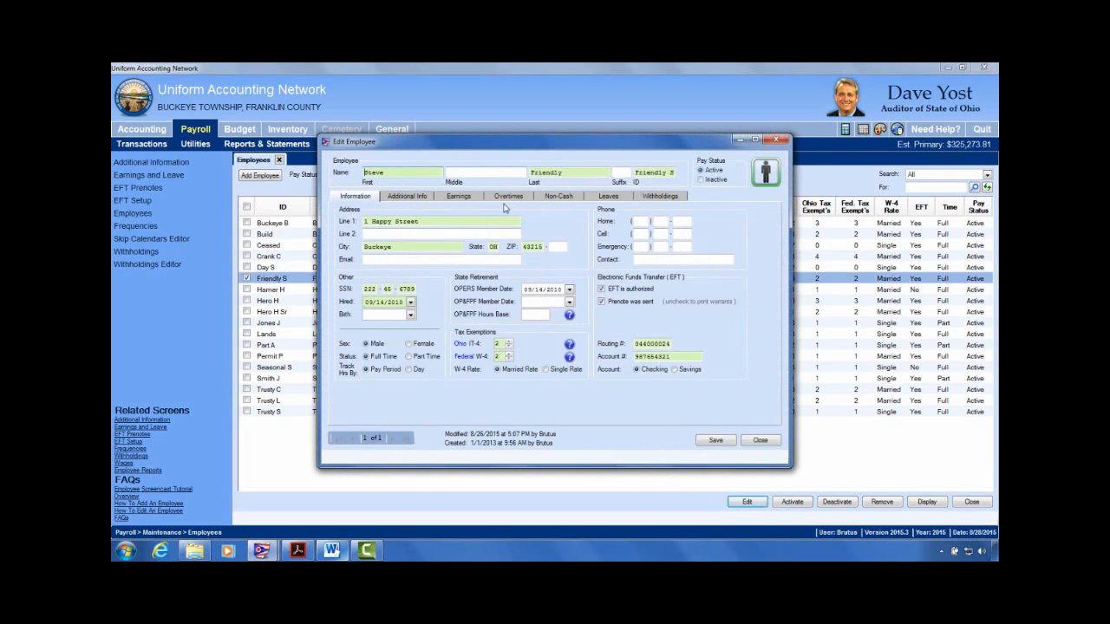
left_click(461, 198)
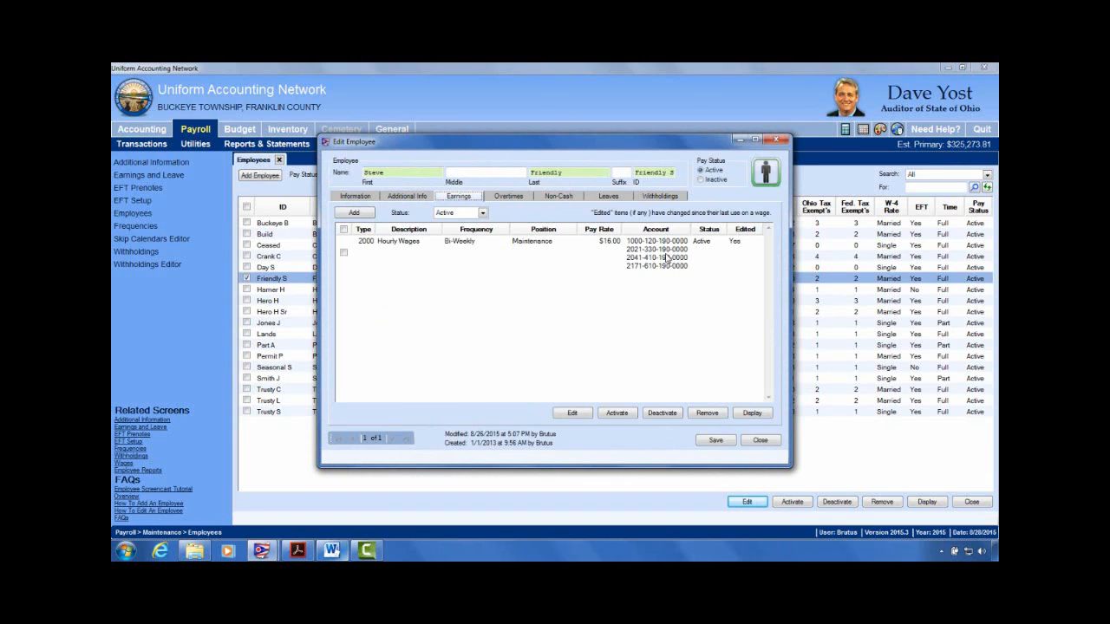
left_click(517, 198)
left_click(606, 200)
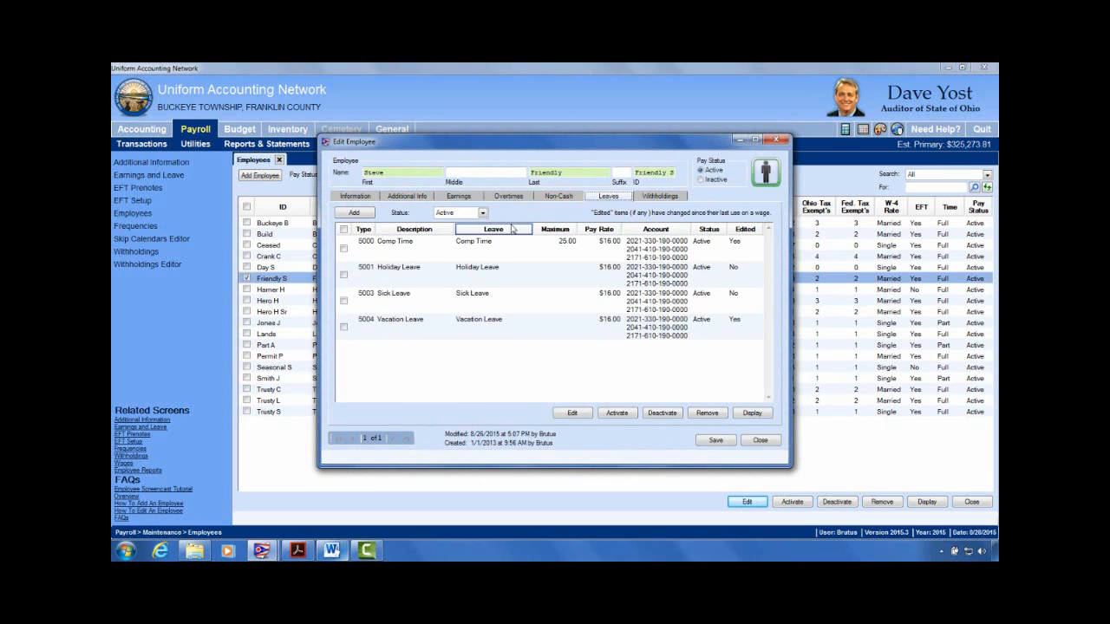
left_click(507, 196)
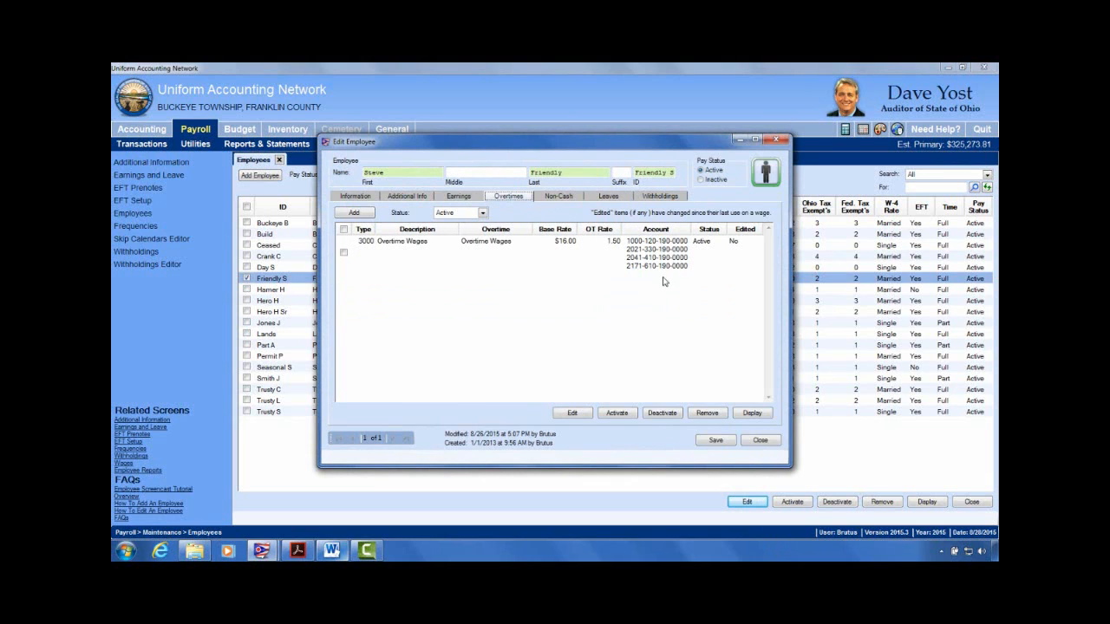
left_click(595, 197)
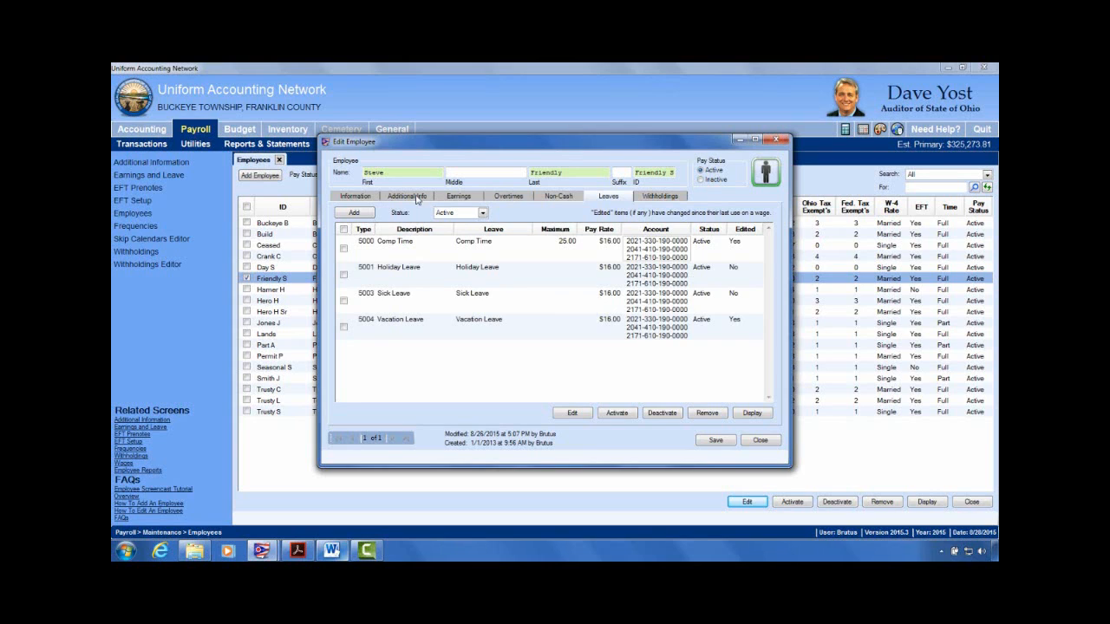
left_click(460, 198)
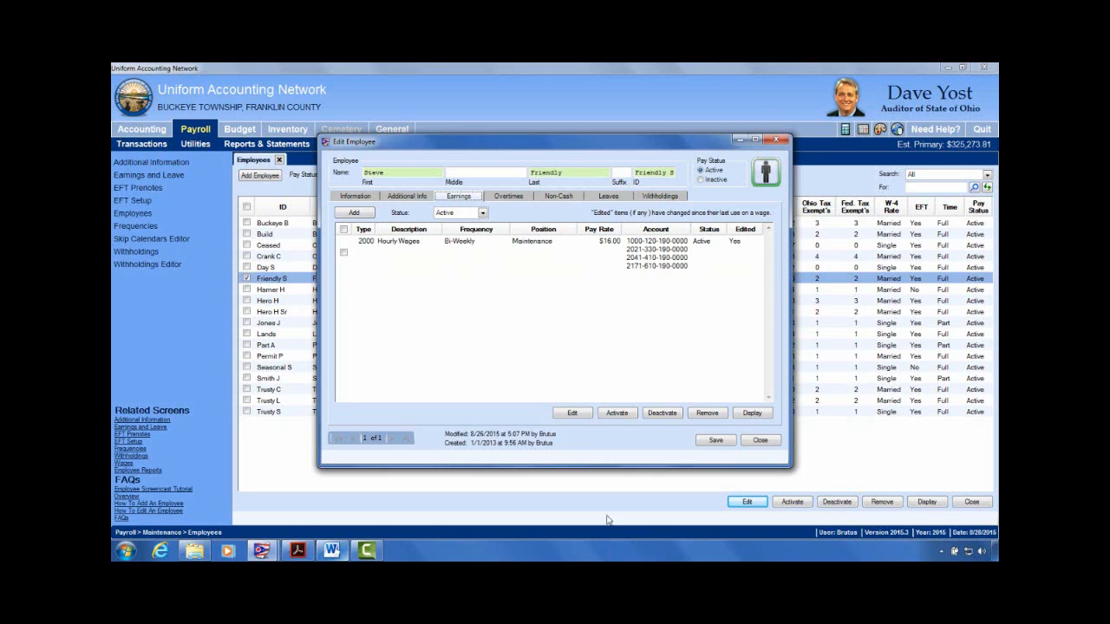
left_click(505, 198)
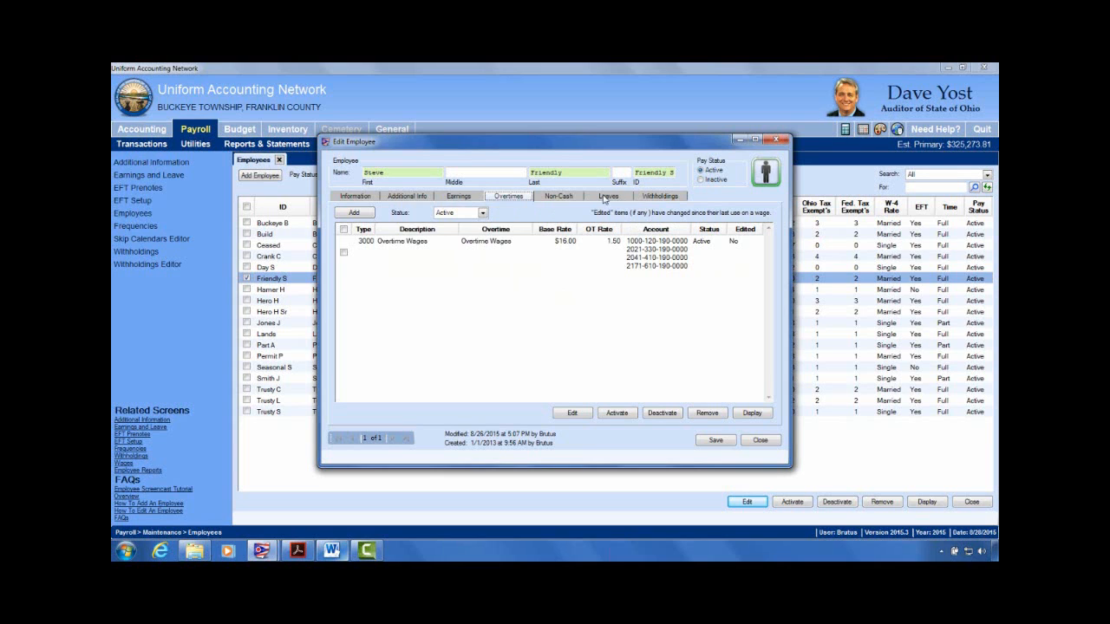
left_click(344, 253)
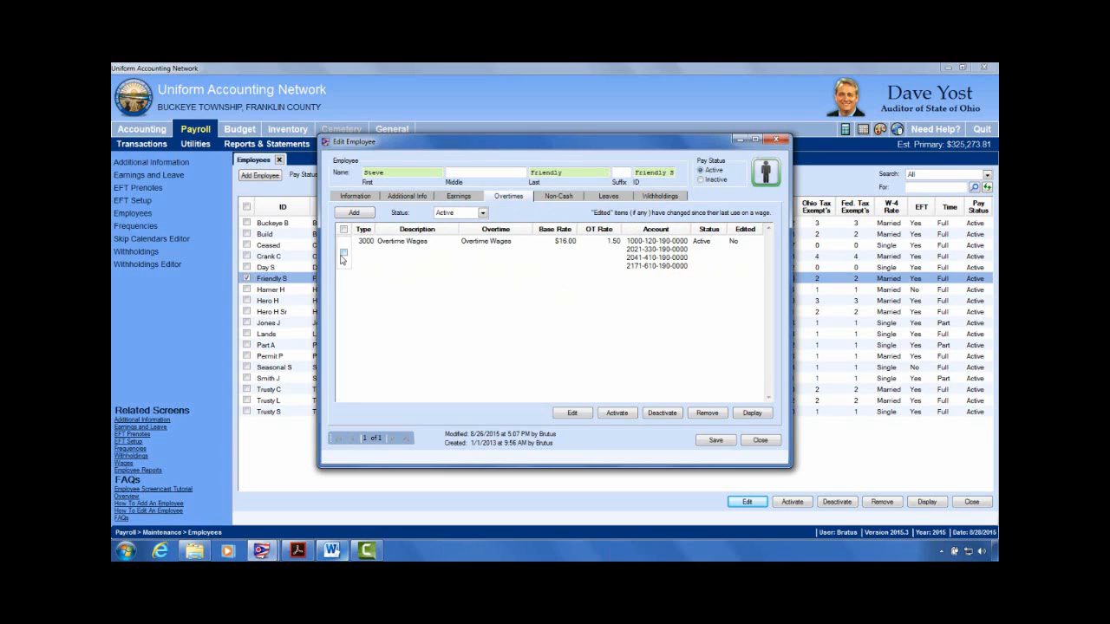
left_click(572, 413)
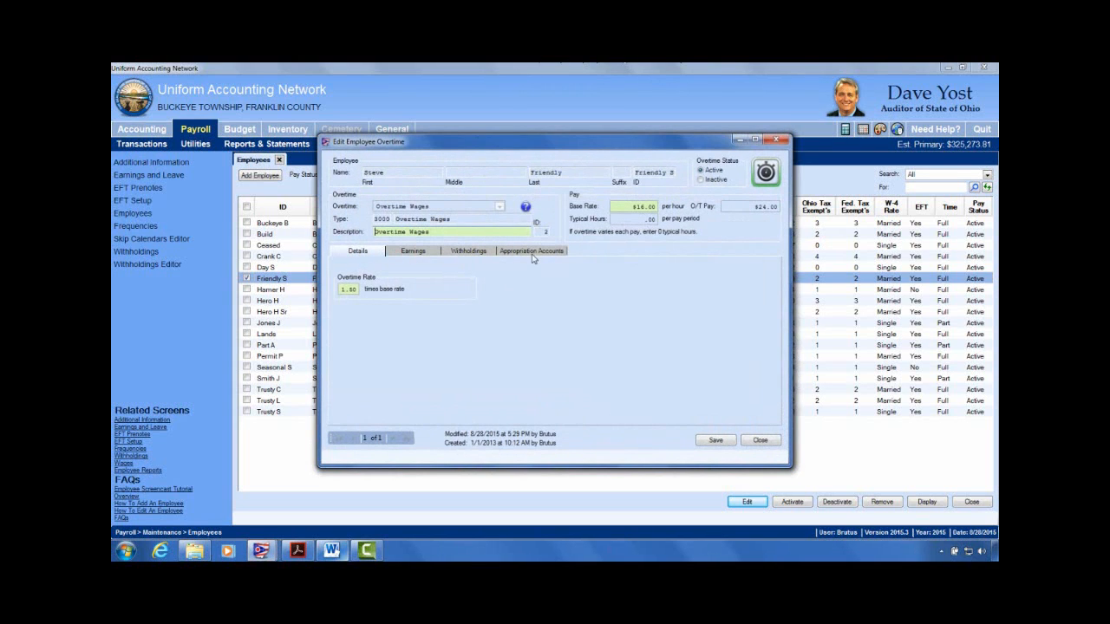
left_click(512, 253)
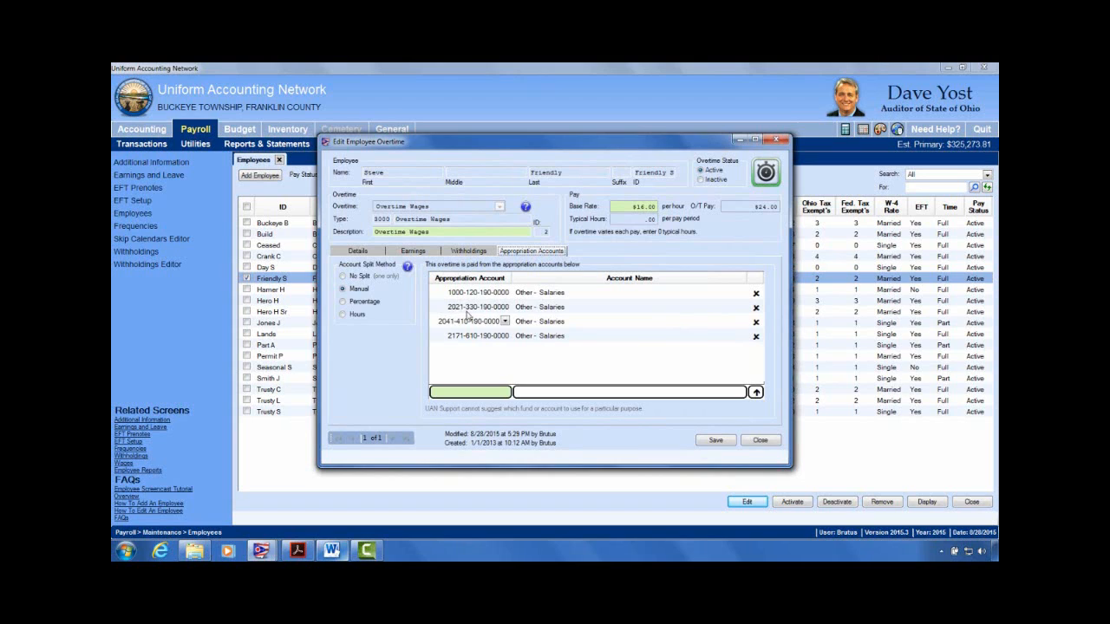
left_click(756, 295)
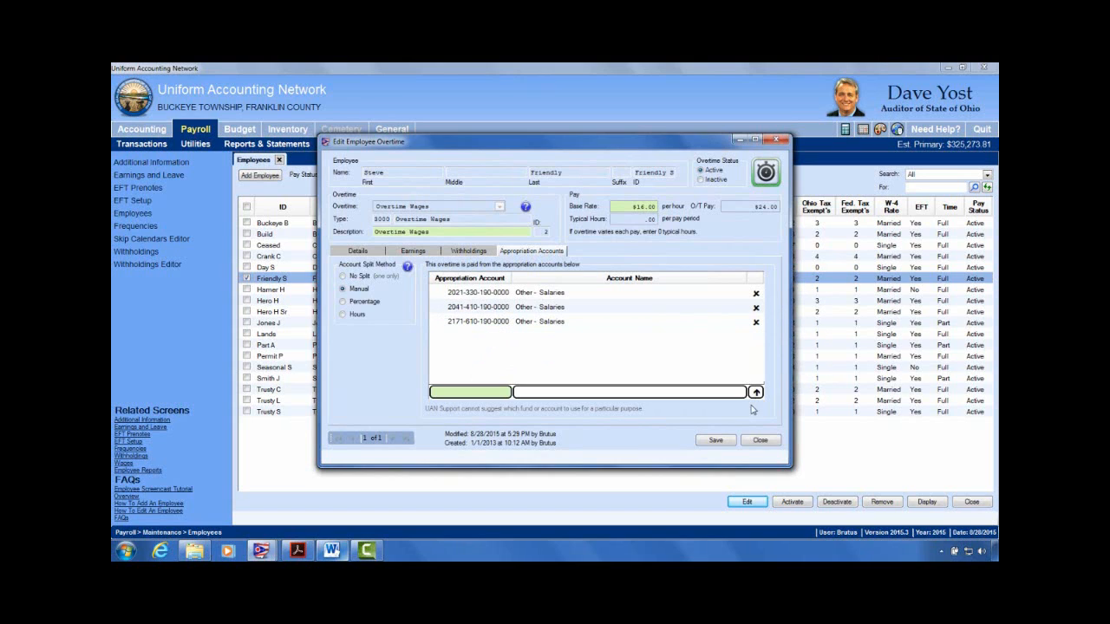
left_click(716, 441)
left_click(760, 441)
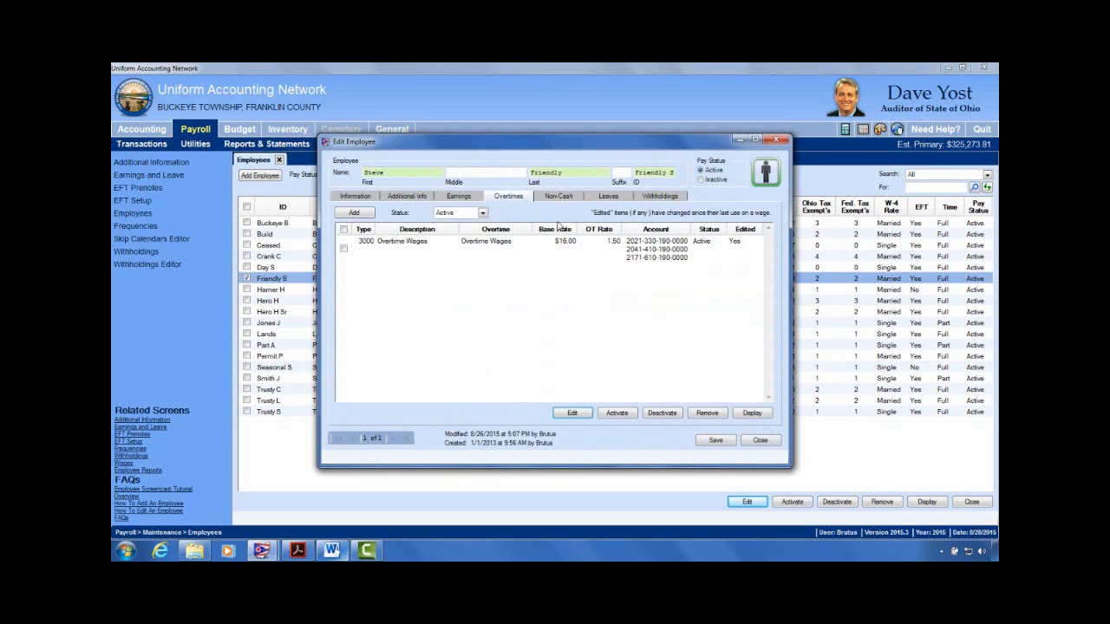
Step: Confirm overtime now uses three accounts against the earnings, then close the employee record
left_click(462, 198)
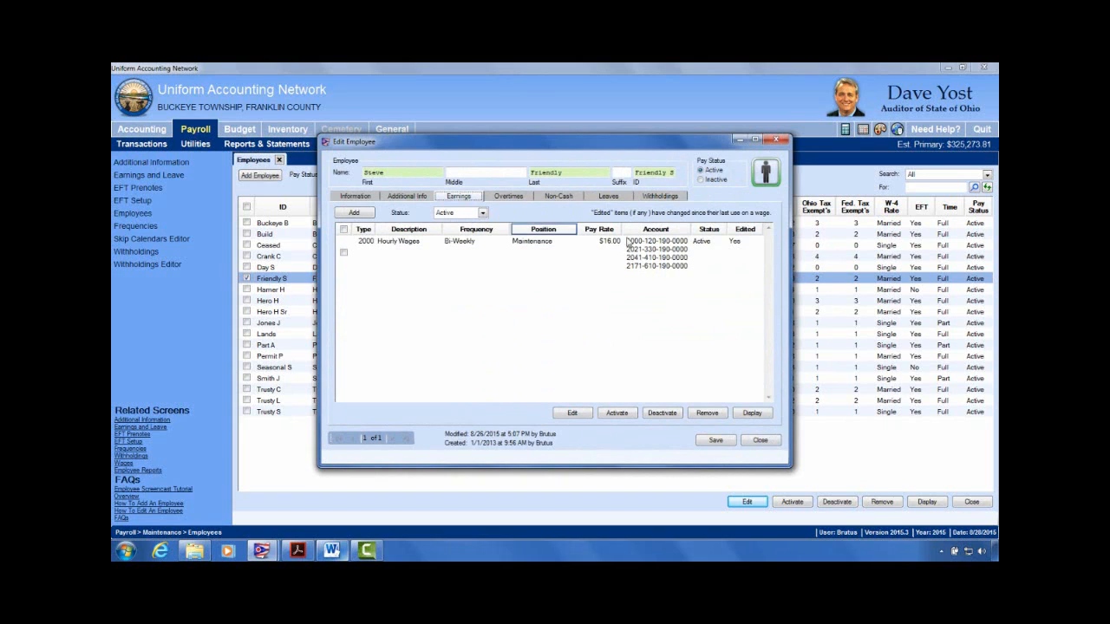
left_click(533, 197)
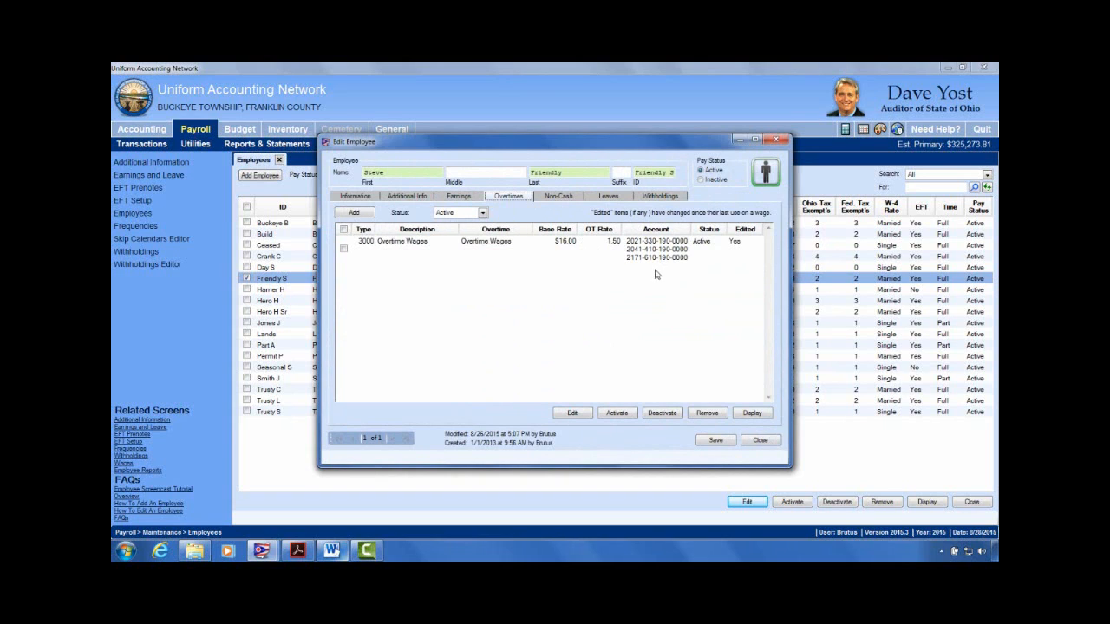
left_click(444, 199)
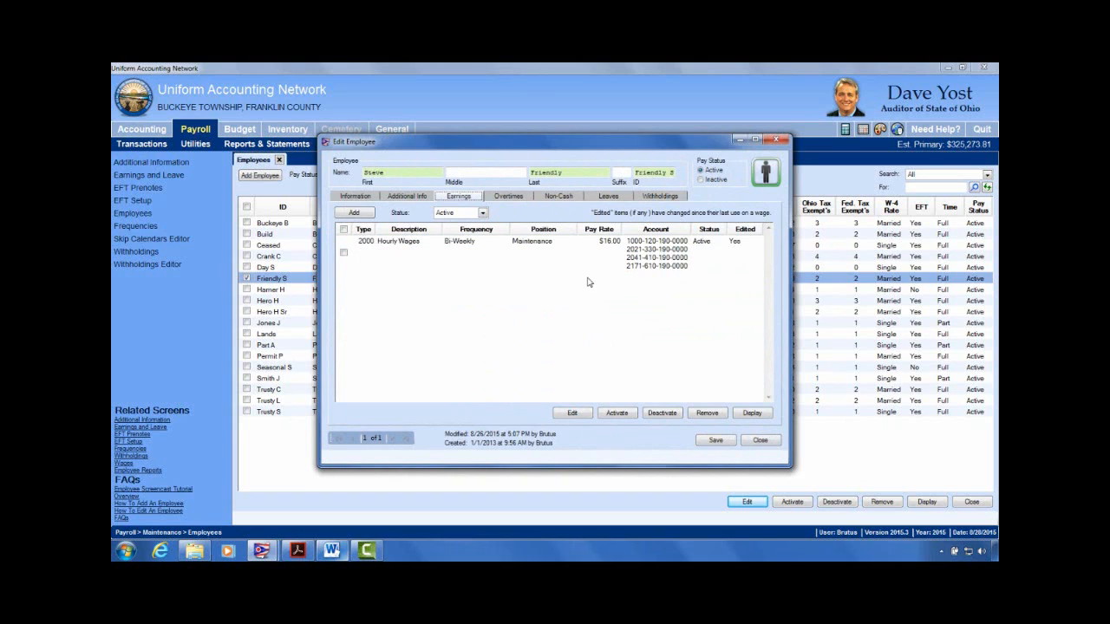
left_click(760, 441)
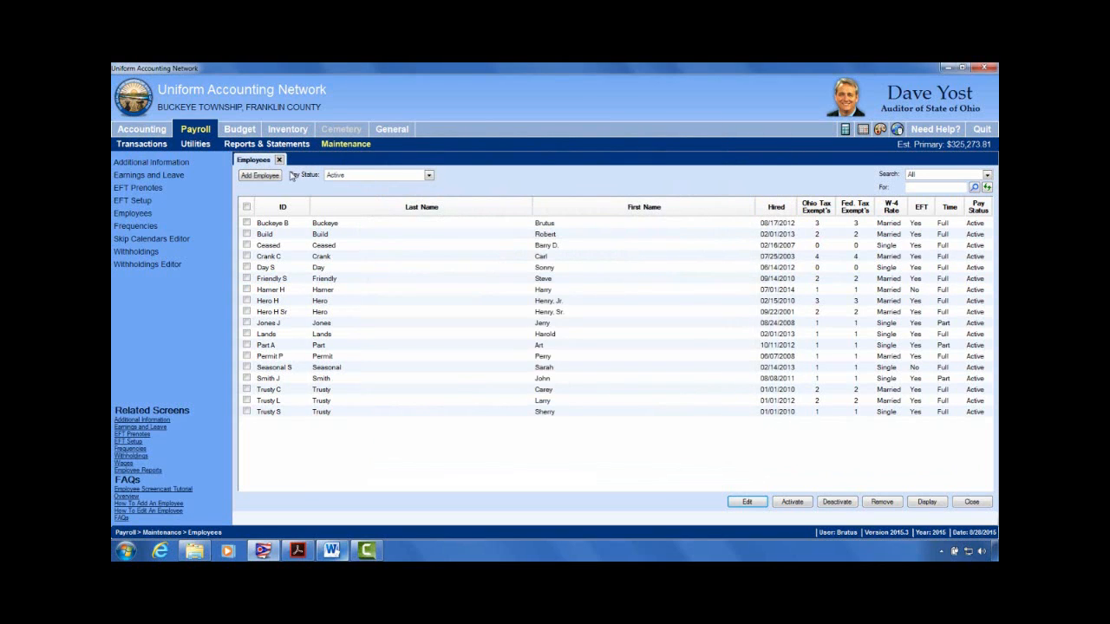